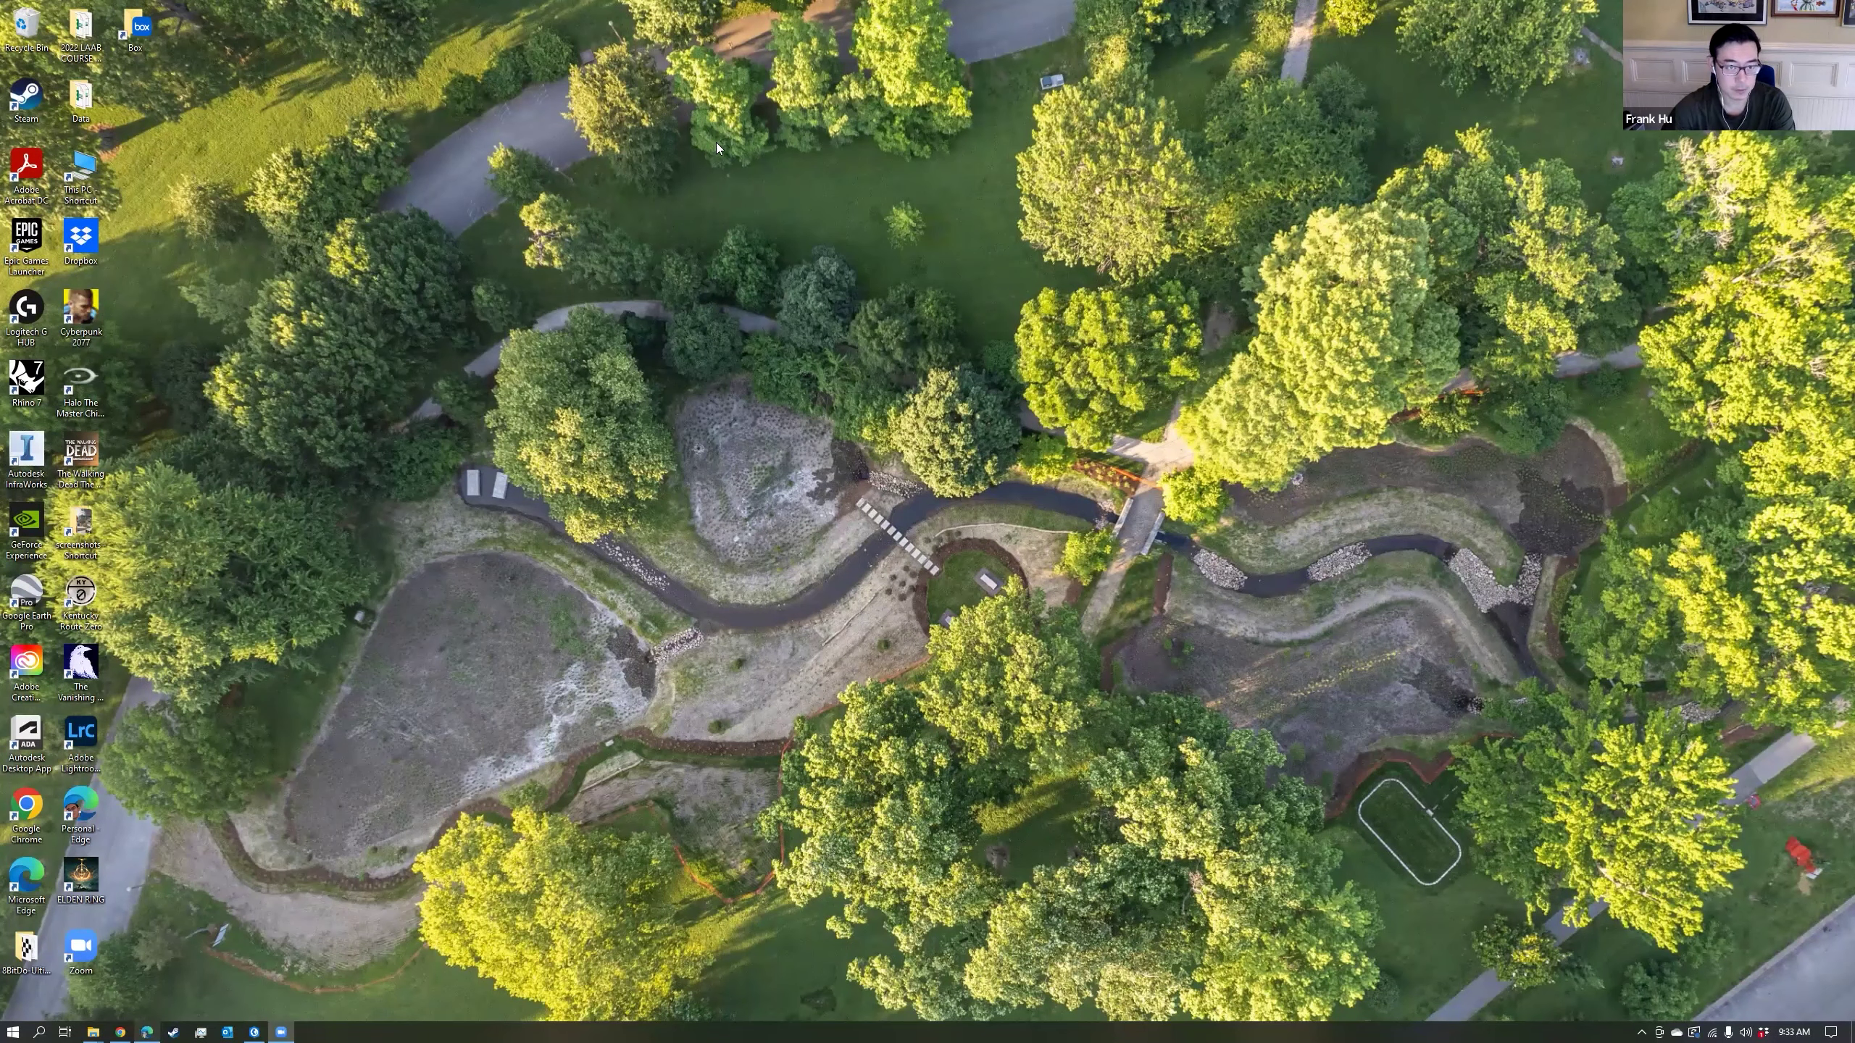
Switch to Chrome and open the Census Bureau's Cartographic Boundary Files page.
key("alt+Tab")
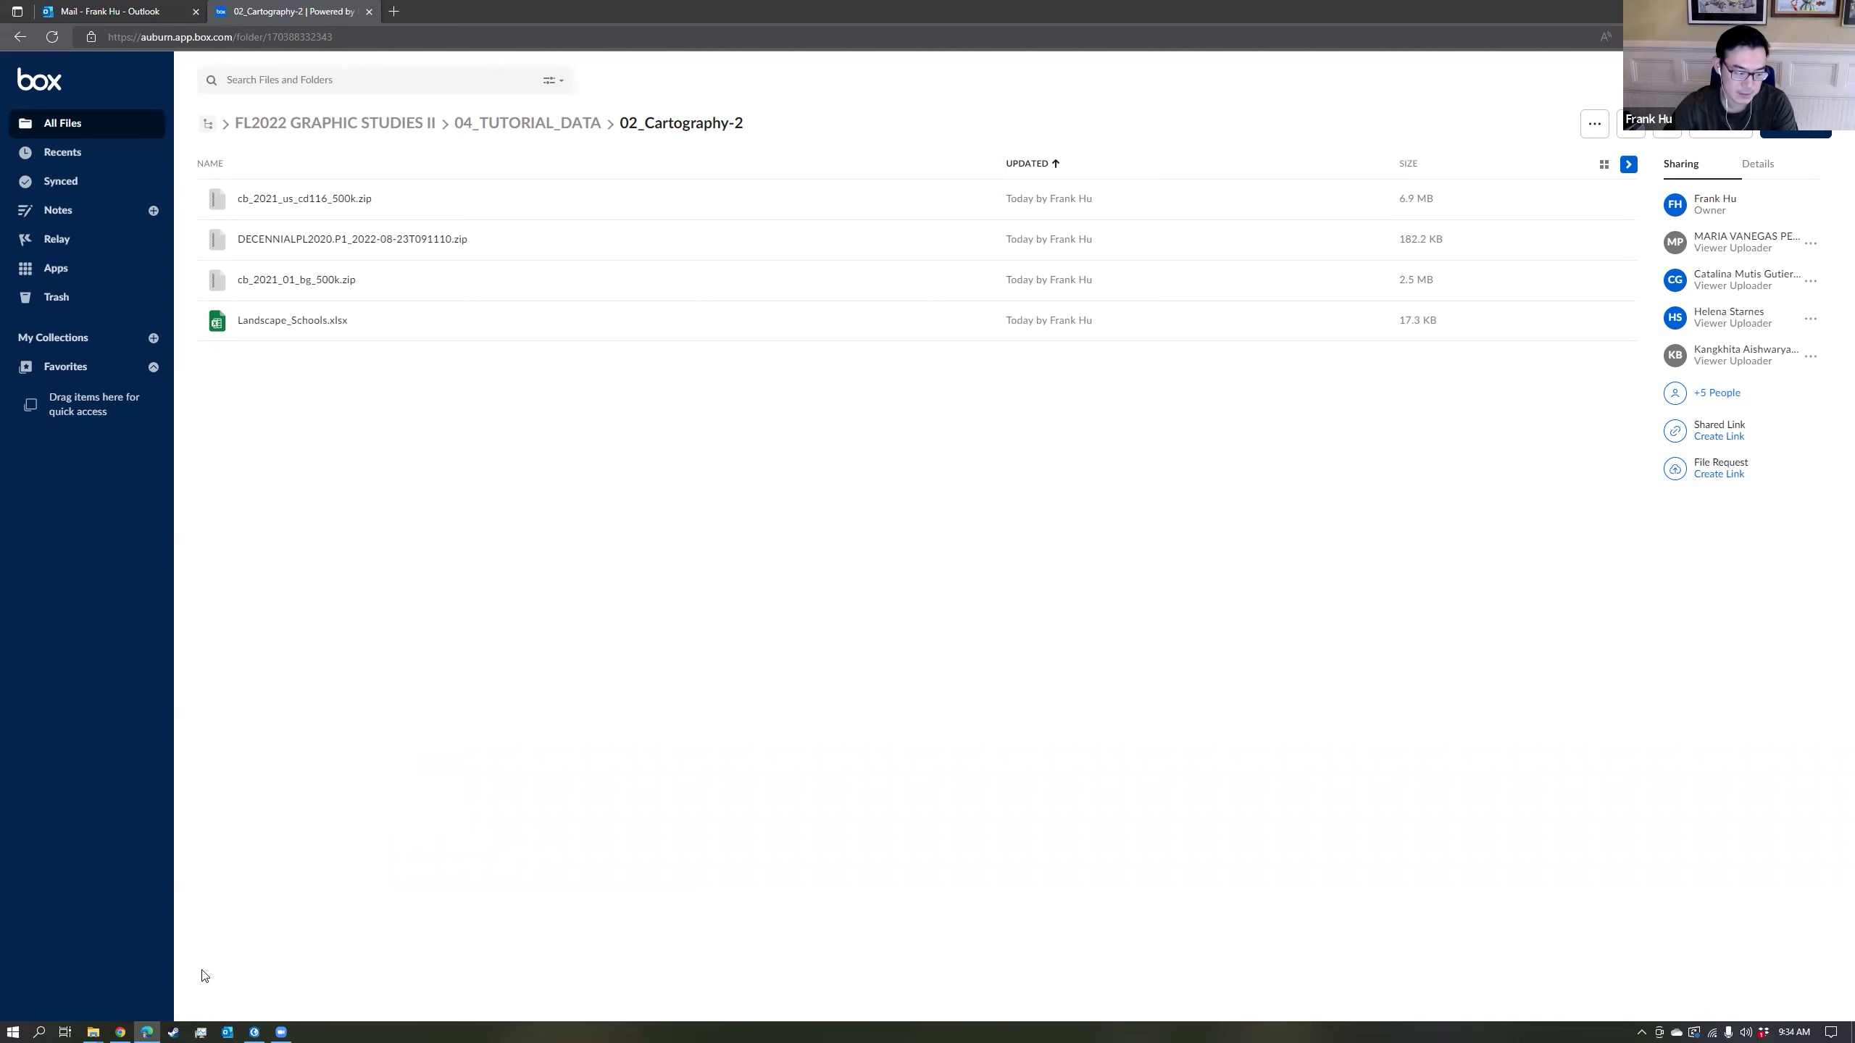
left_click(120, 1031)
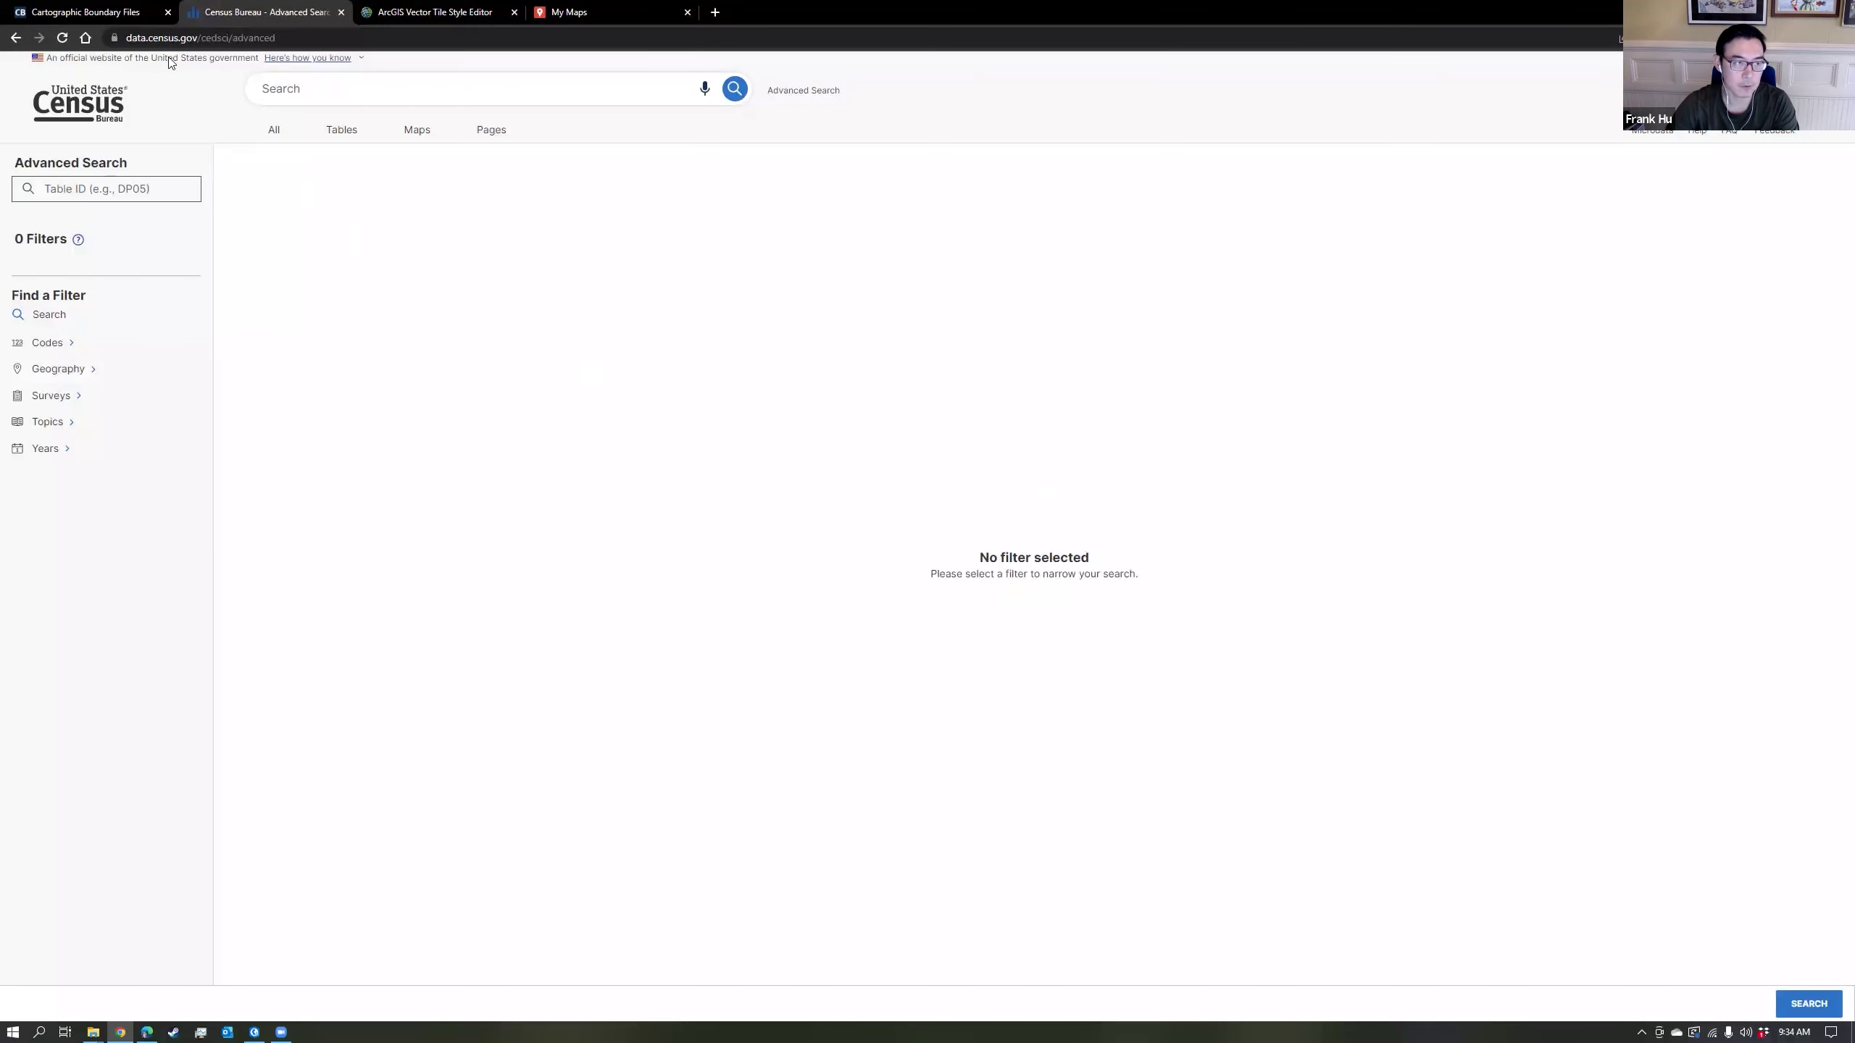
left_click(86, 11)
left_click(545, 37)
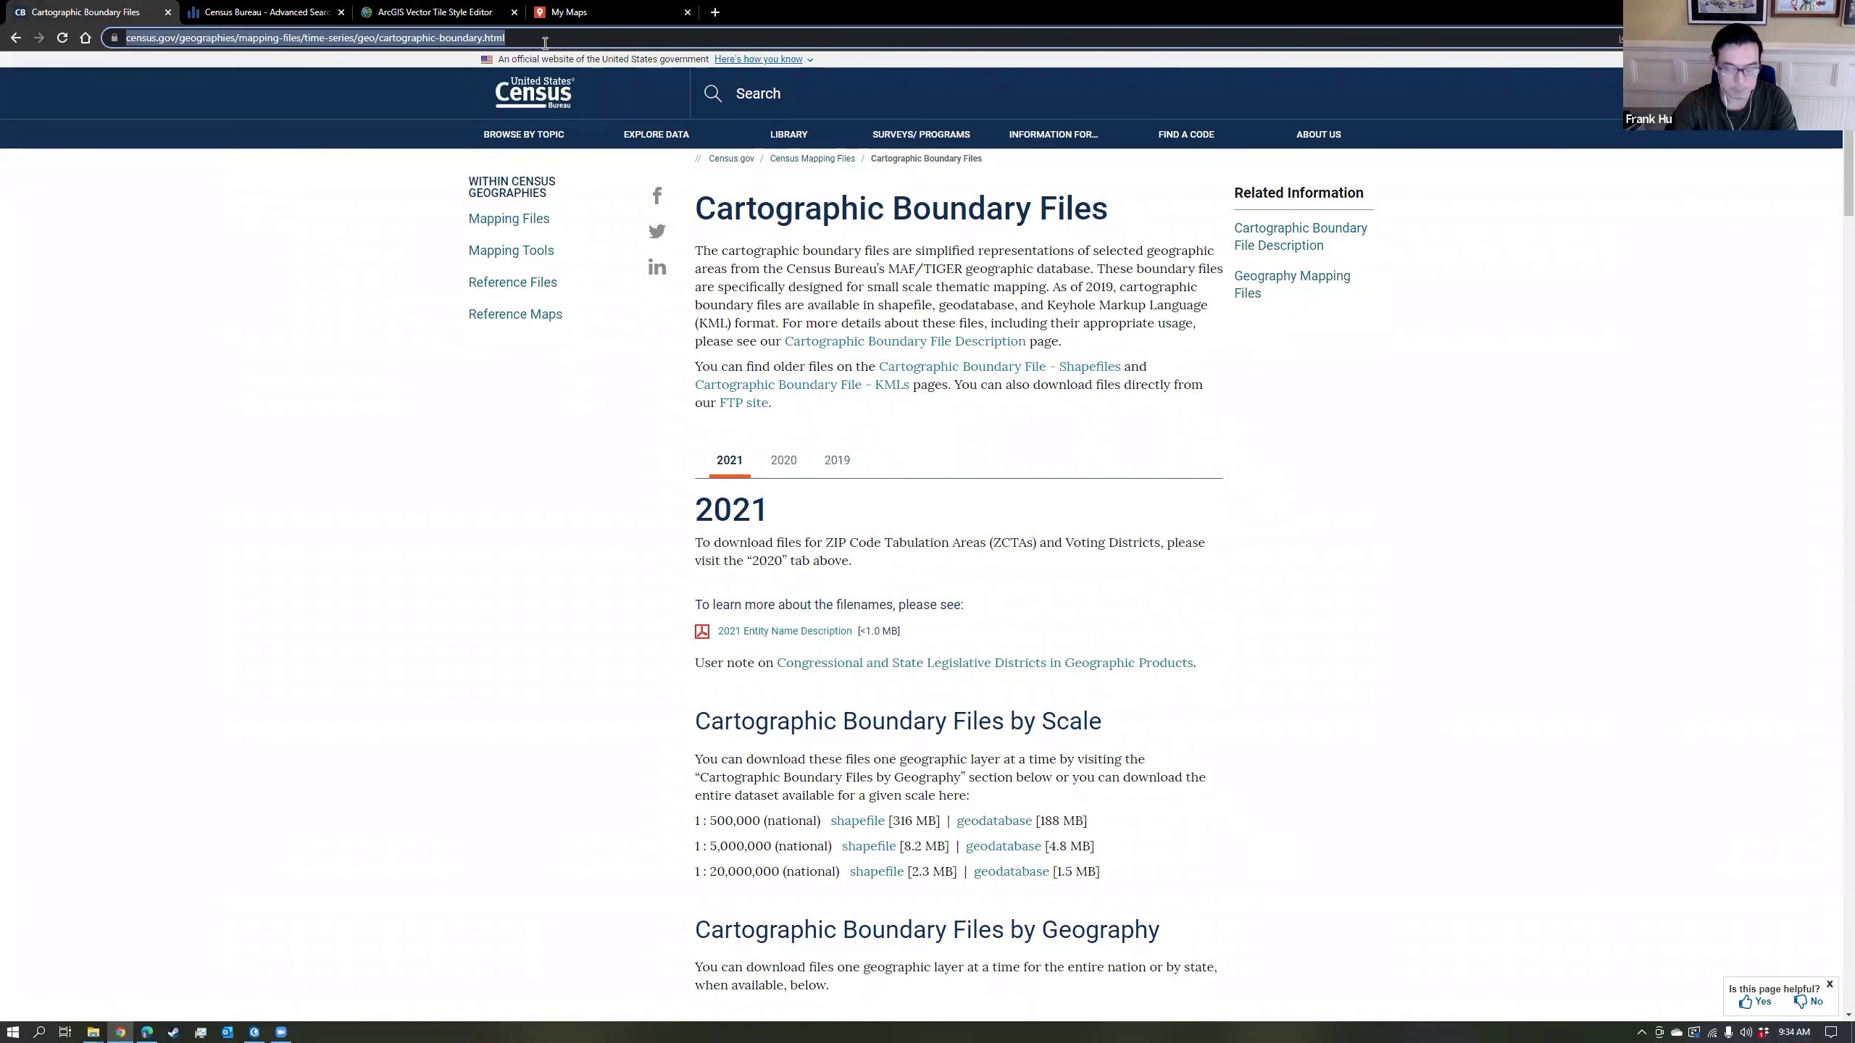
left_click(876, 311)
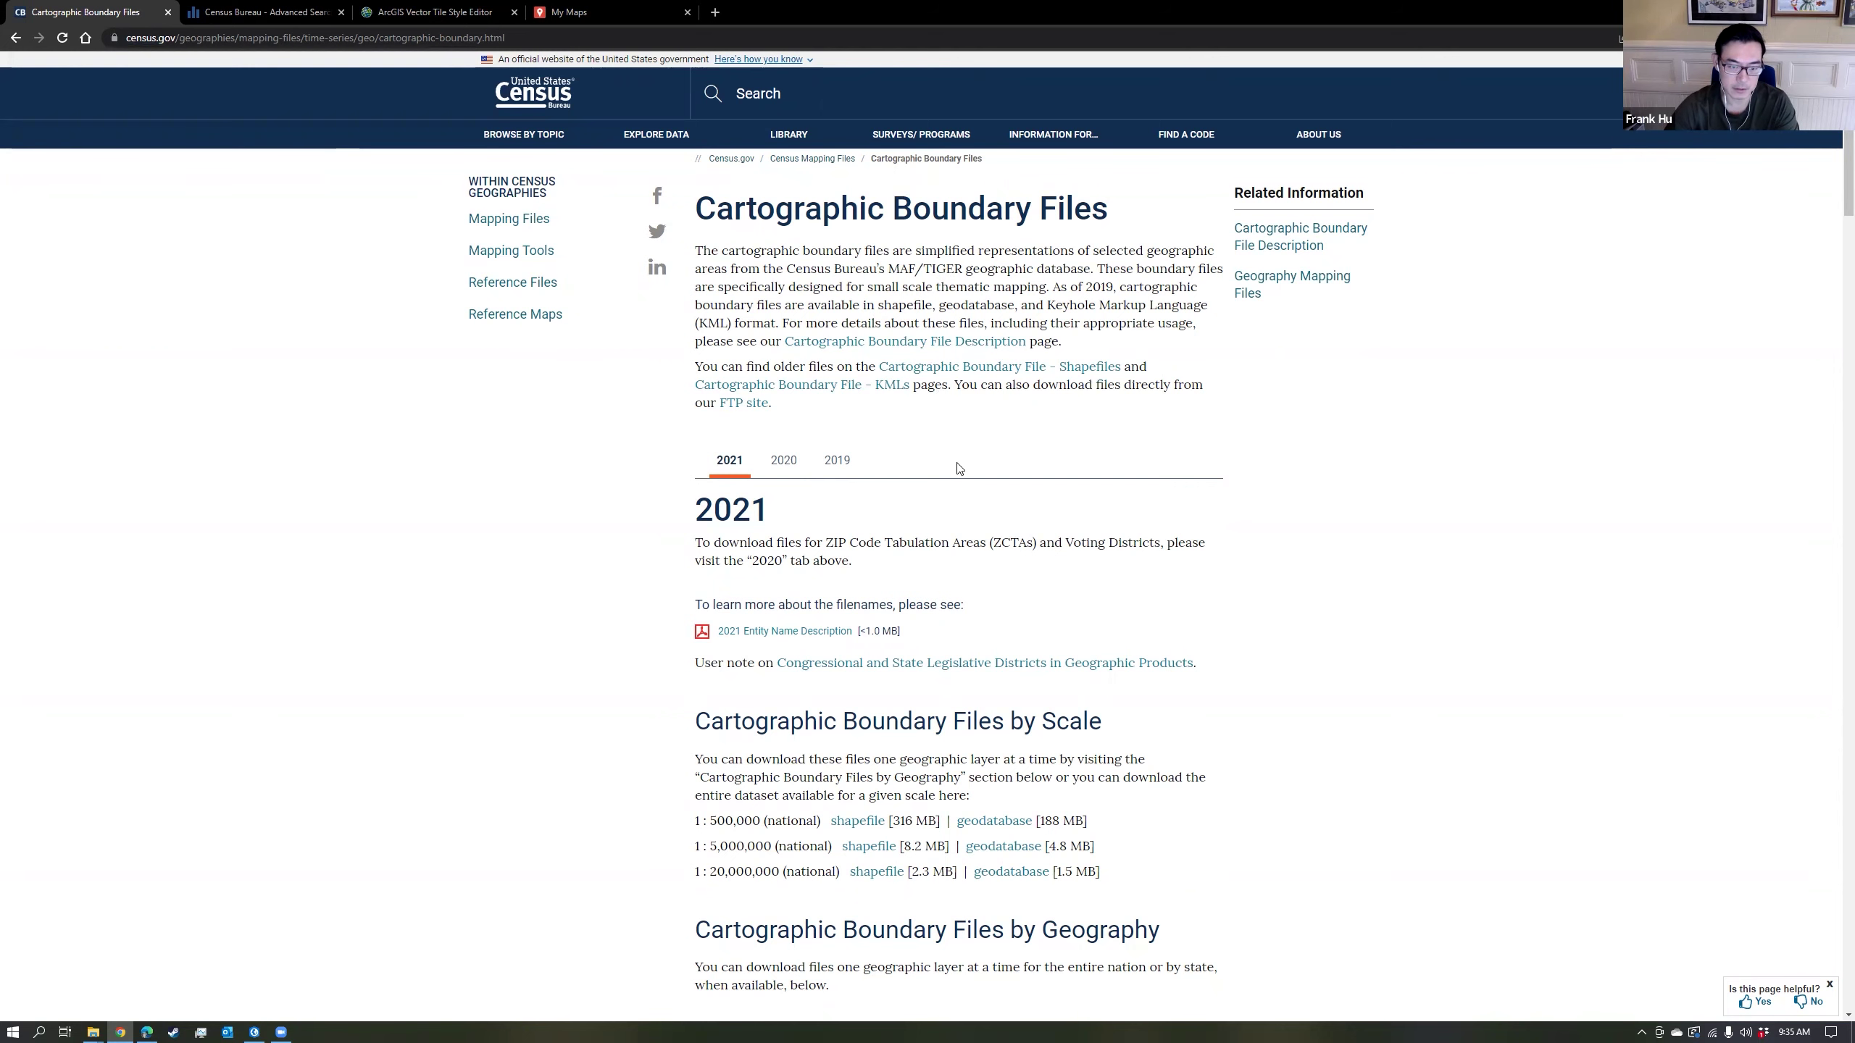
Examine the 2021 boundary files offered by geography, including census block groups, census tracts and congressional districts.
scroll(999, 508, "down", 3)
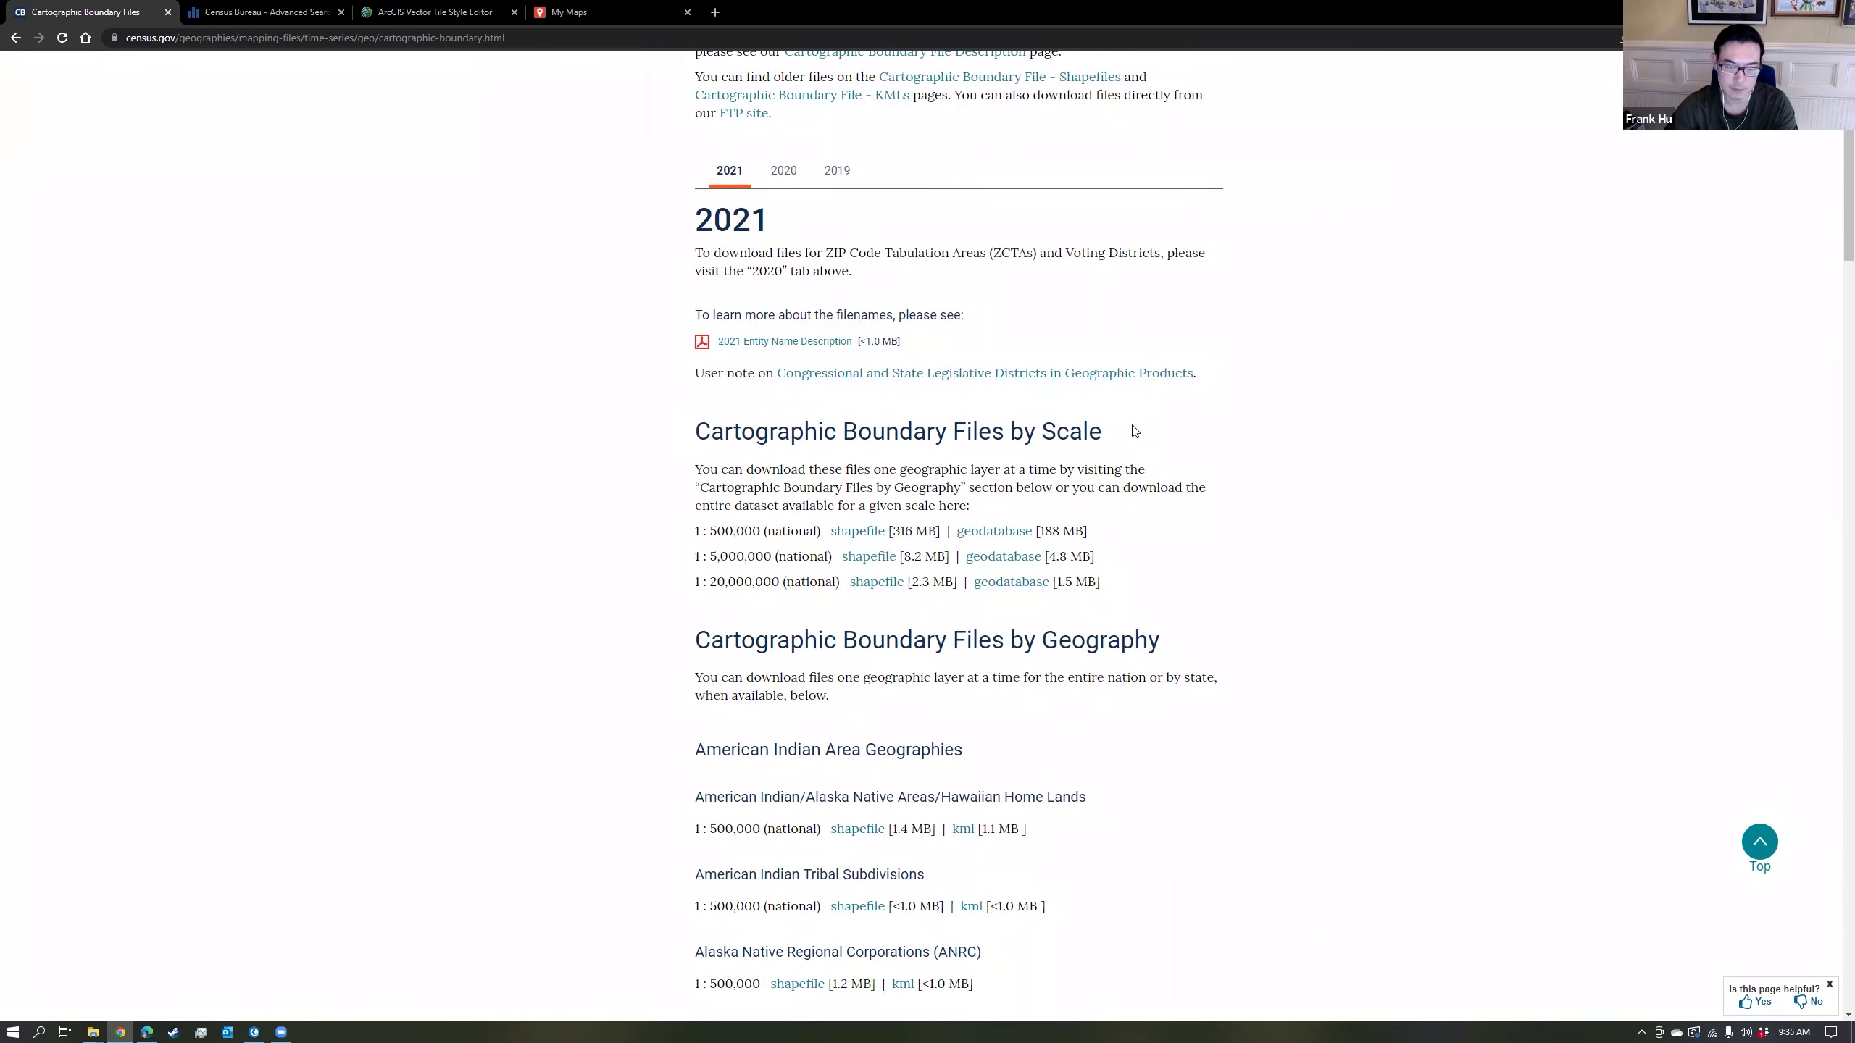
scroll(1013, 474, "down", 6)
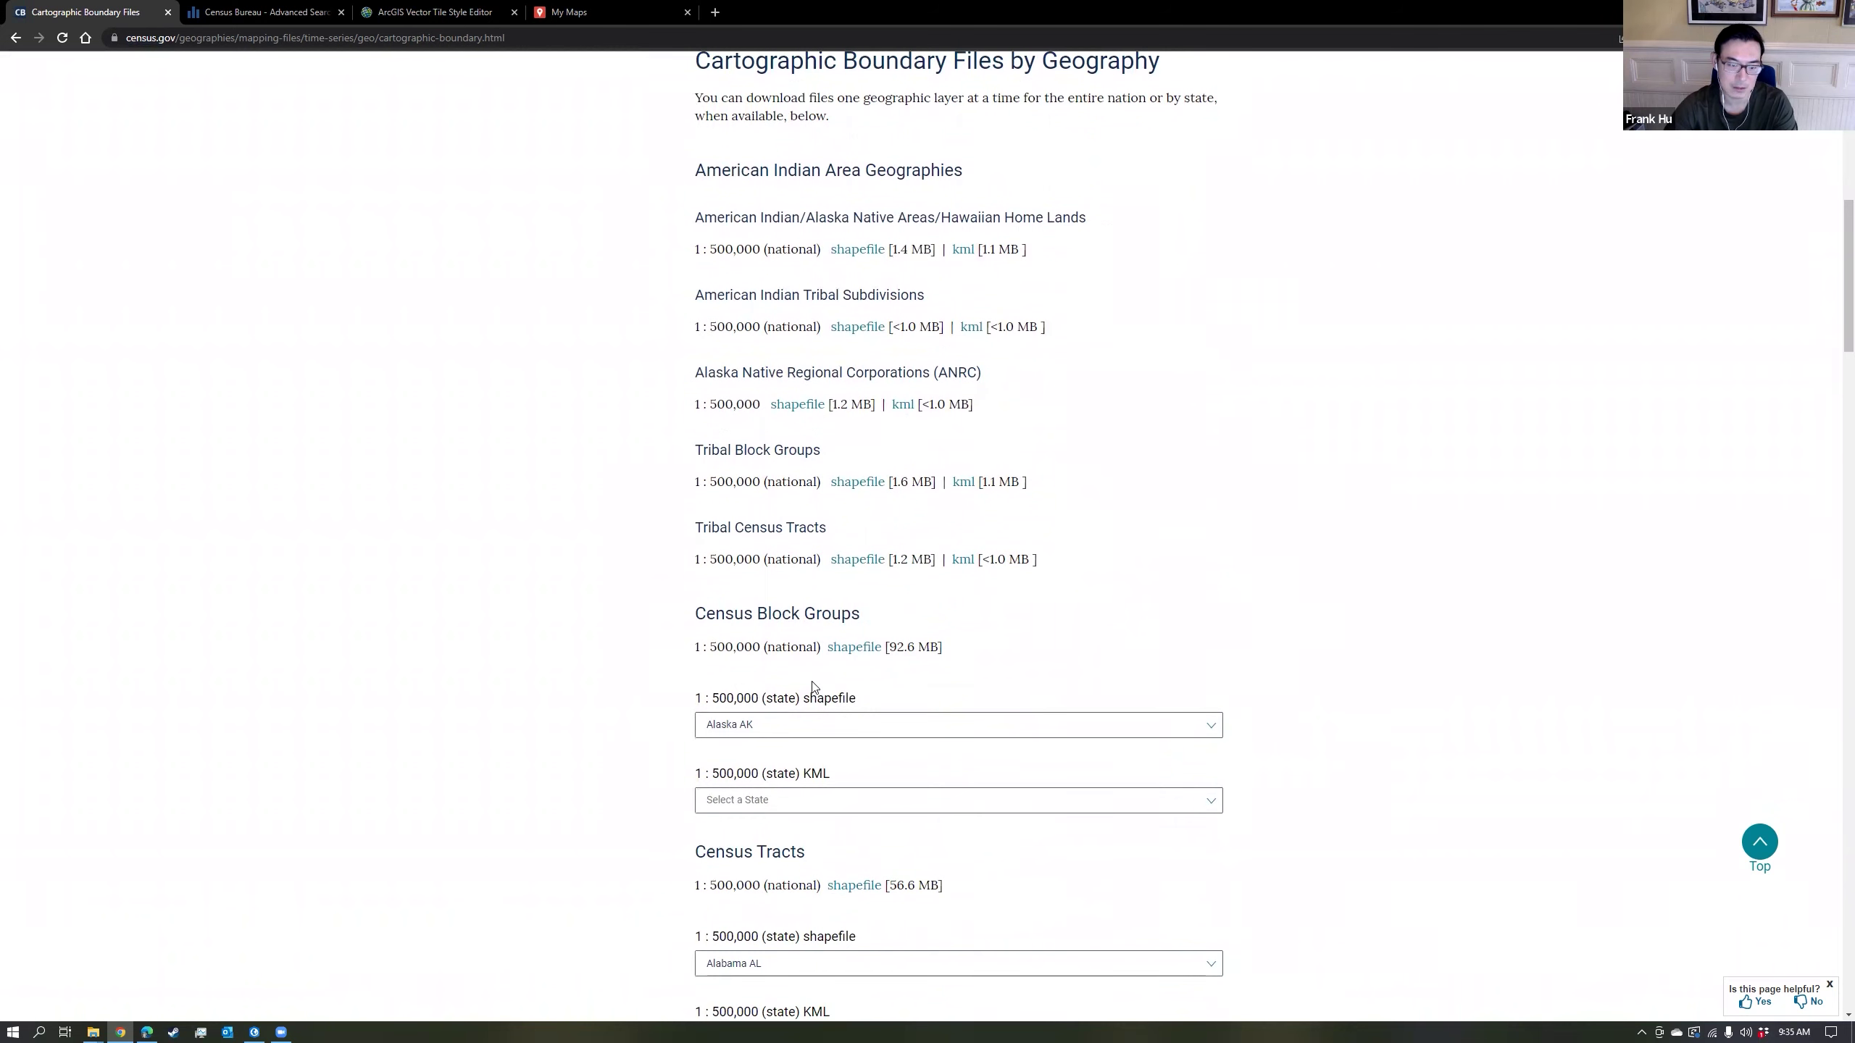
scroll(813, 687, "down", 5)
scroll(992, 656, "down", 4)
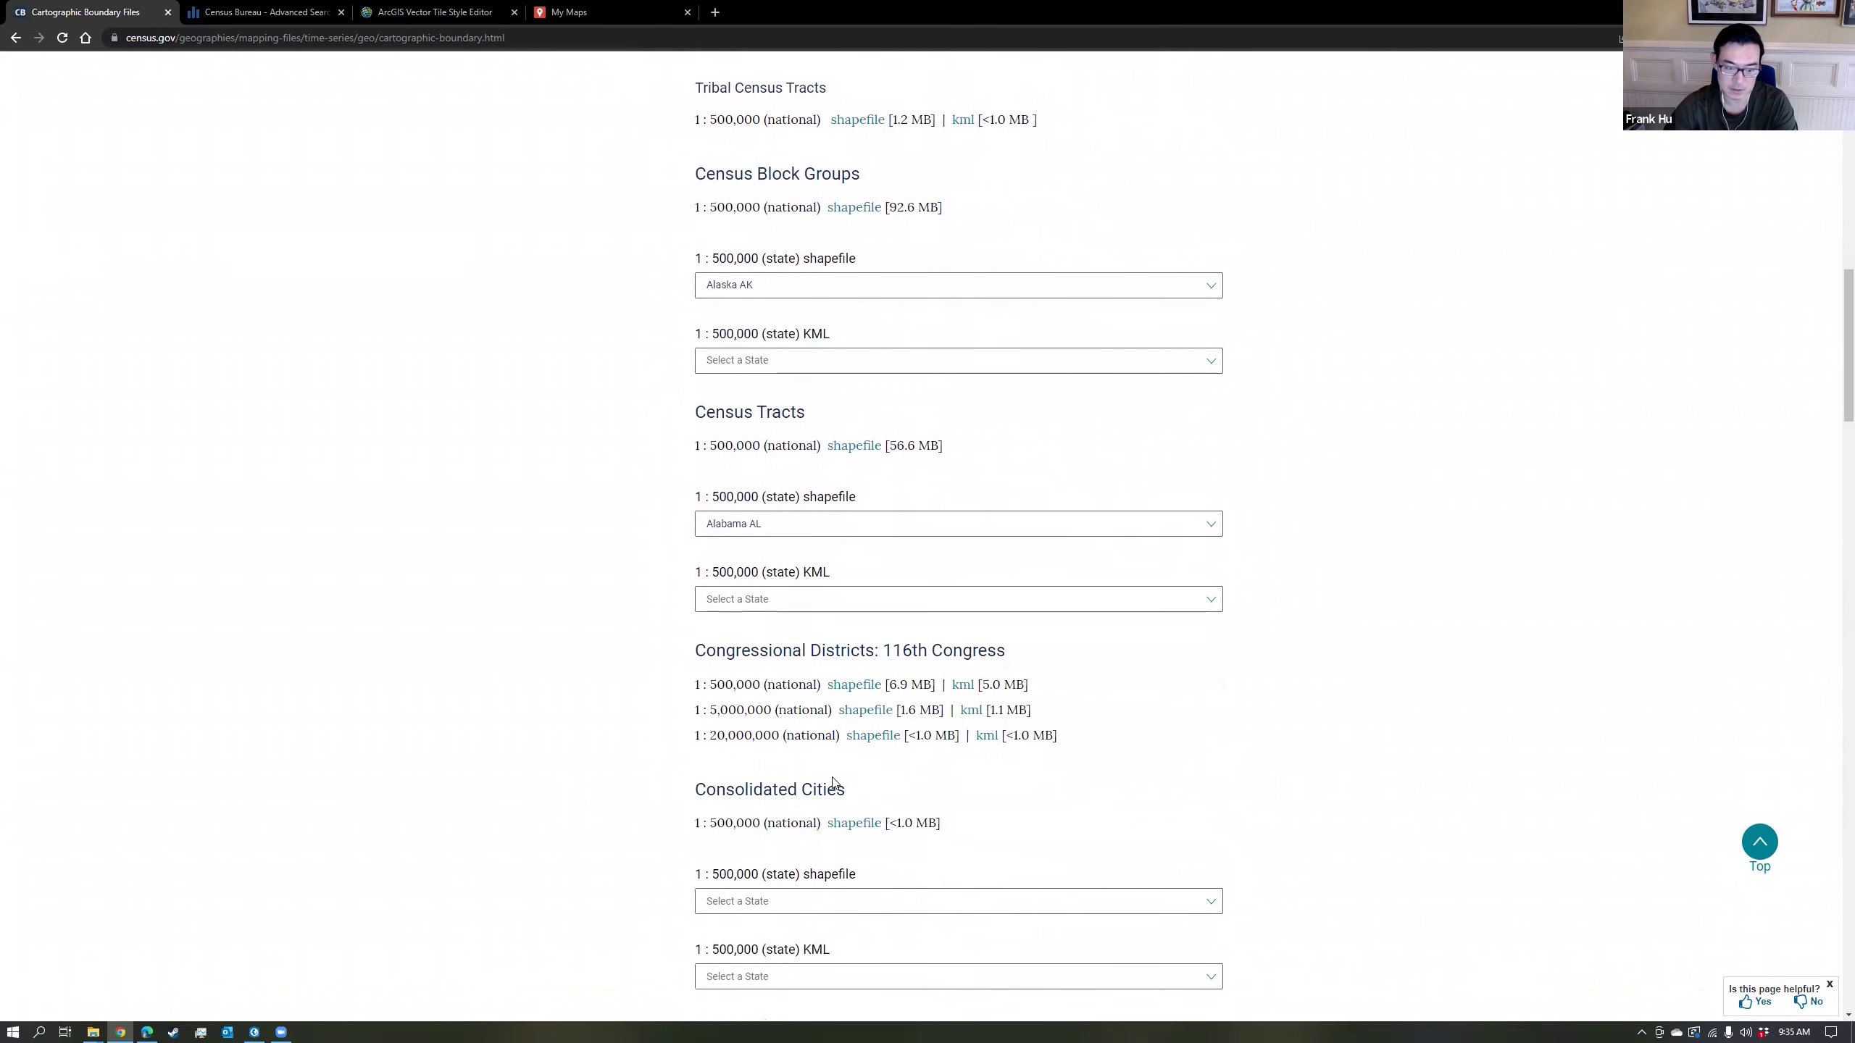
scroll(1085, 767, "up", 4)
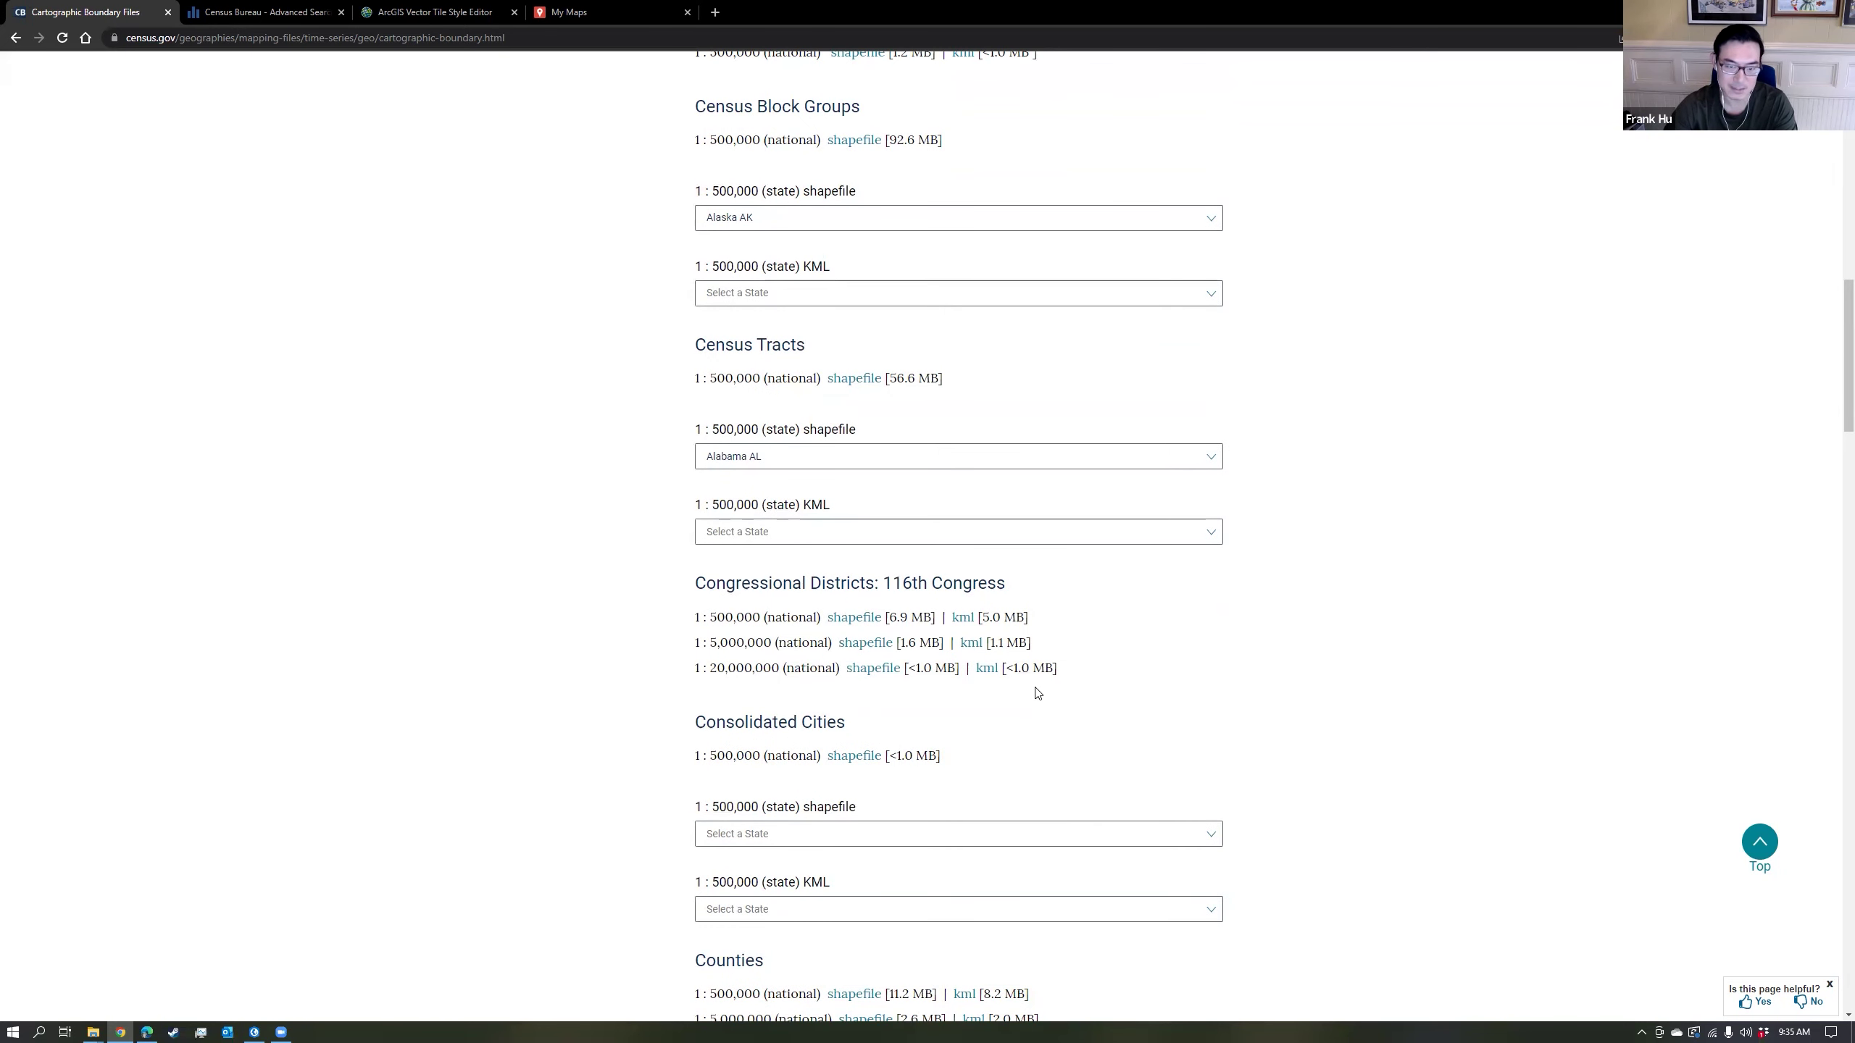
scroll(1069, 683, "up", 3)
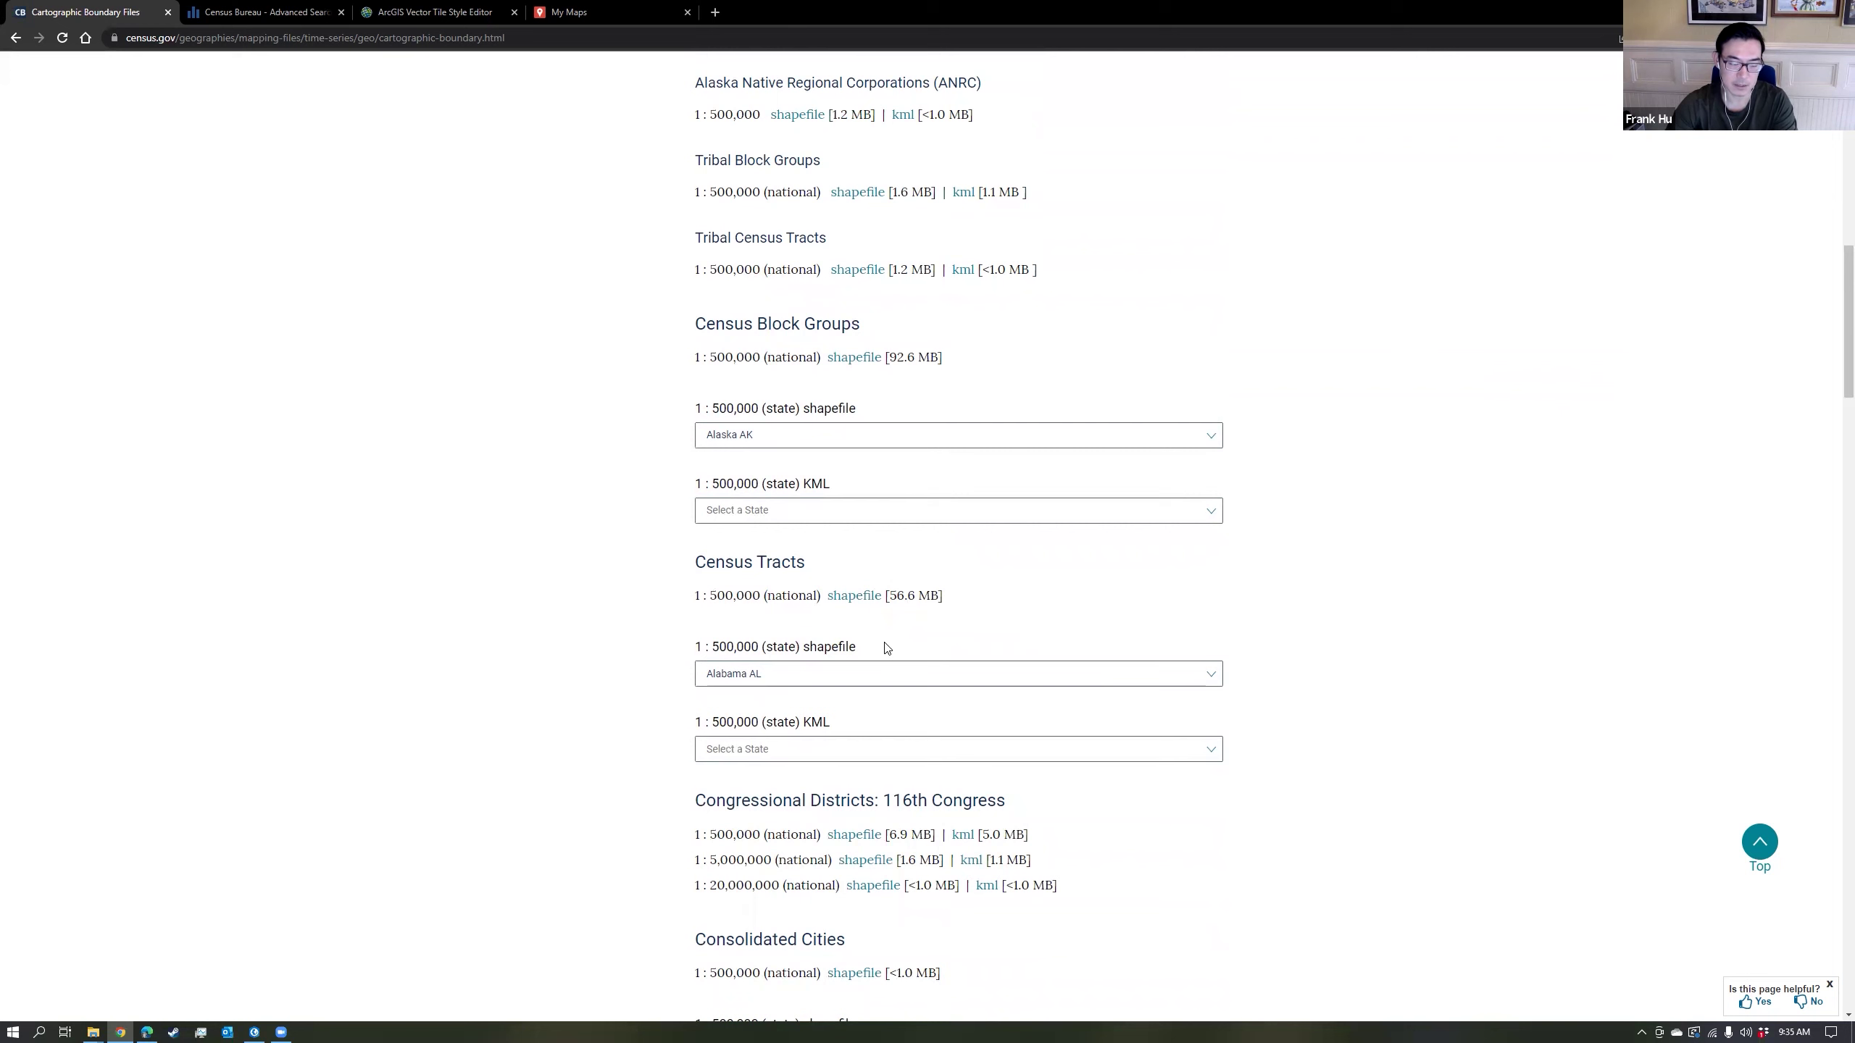
scroll(885, 653, "up", 1)
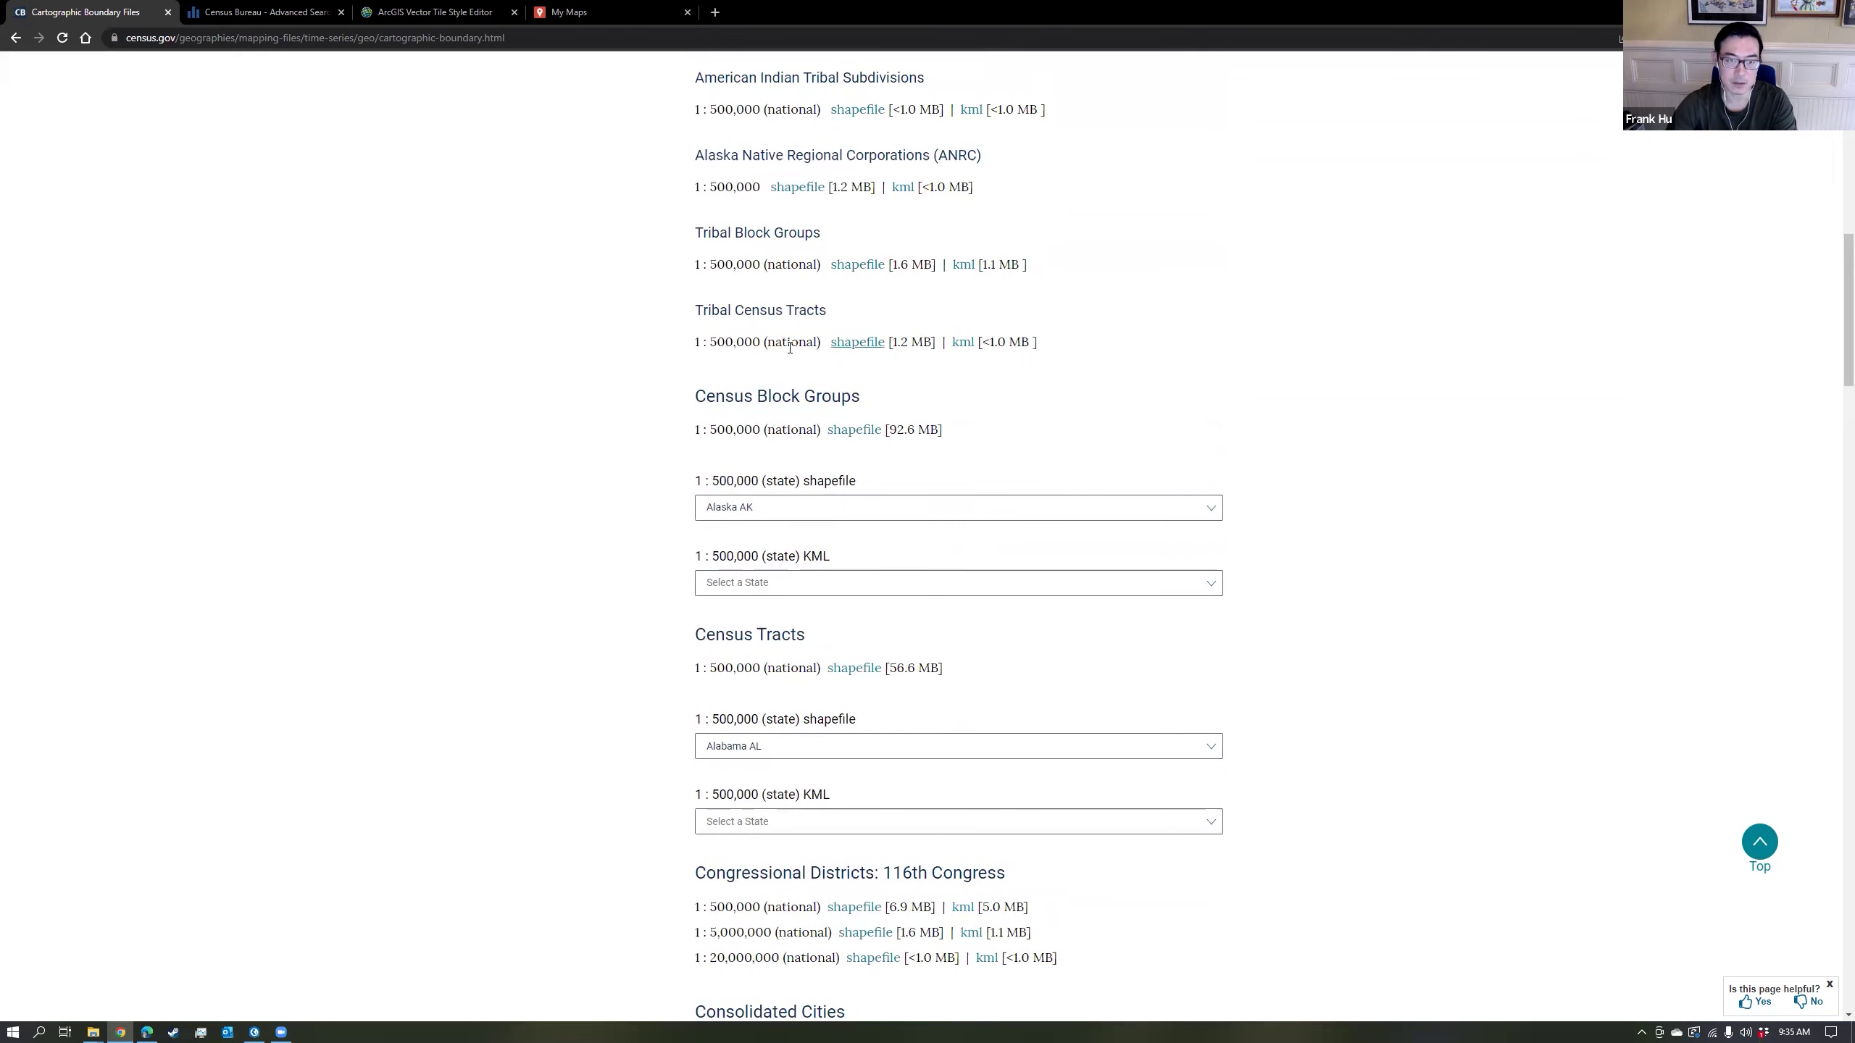
left_click_drag(692, 396, 775, 445)
left_click(810, 461)
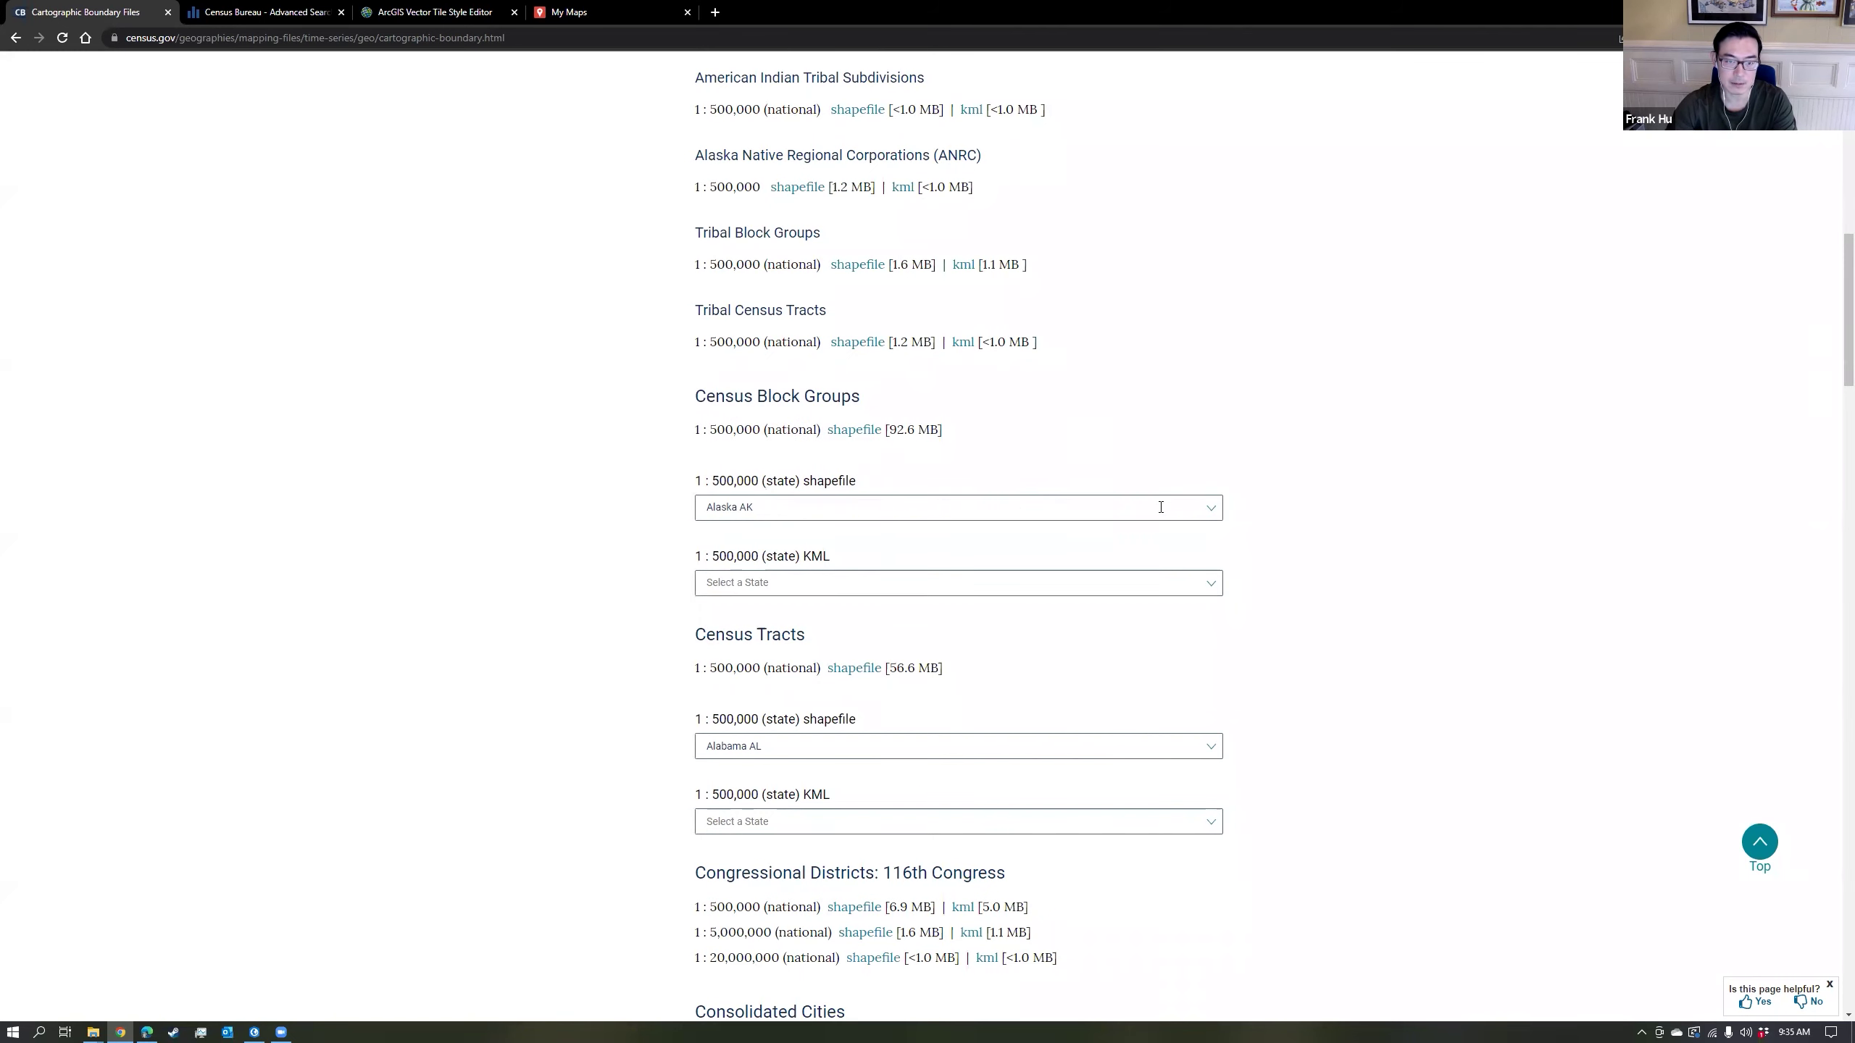
Download the 1:500,000 state shapefile of Census Block Groups for Alabama.
left_click(1215, 517)
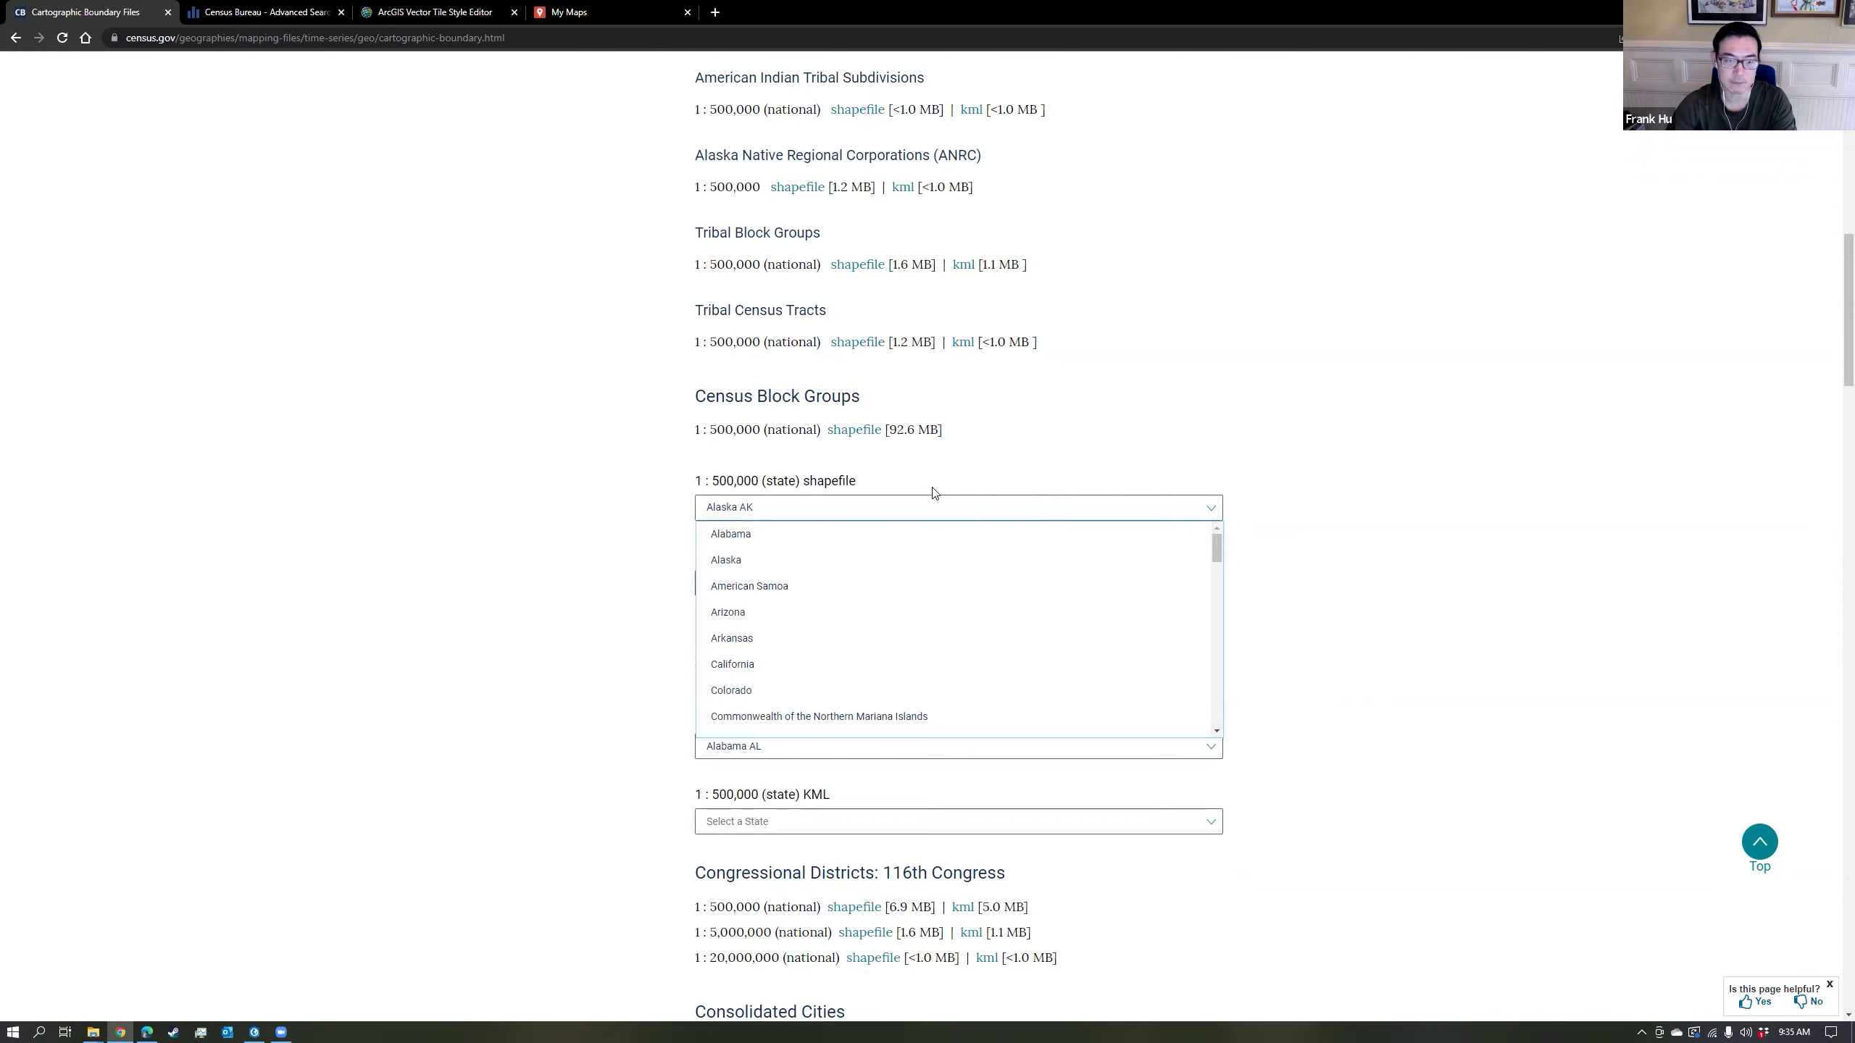
left_click(773, 541)
left_click(969, 512)
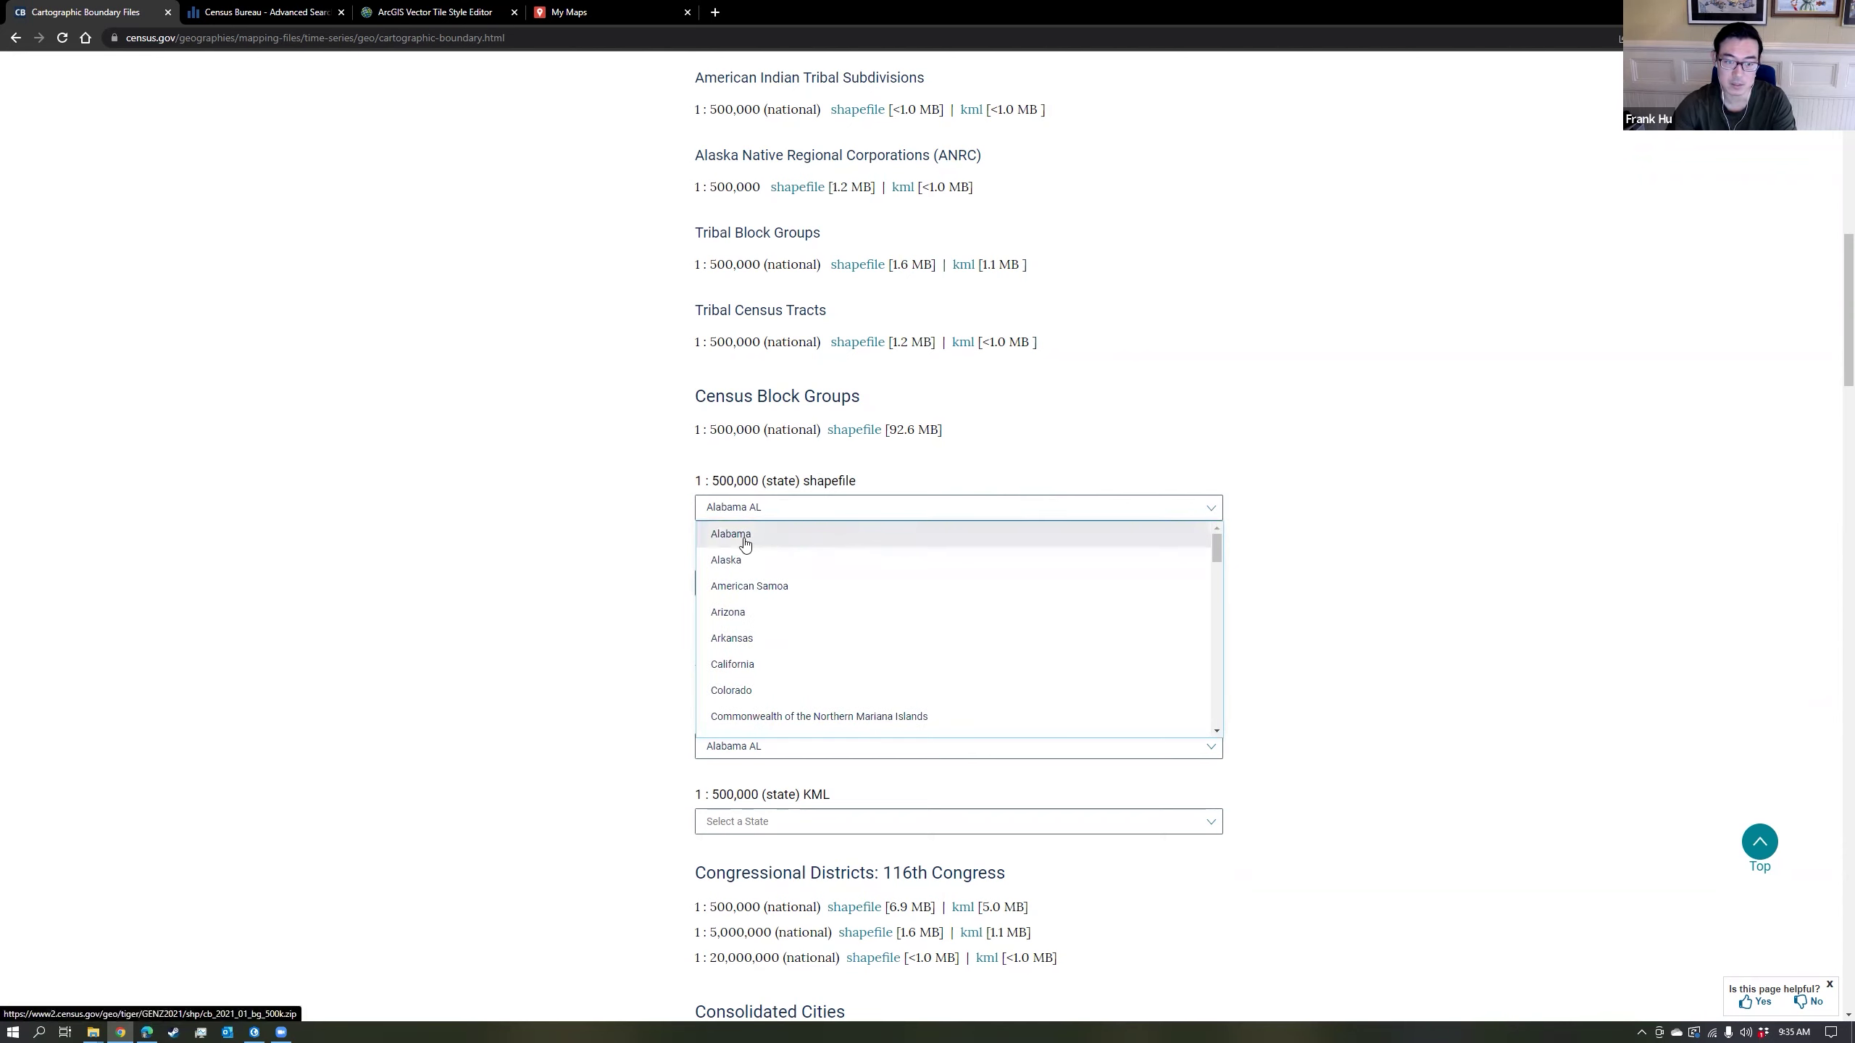
scroll(752, 577, "up", 1)
left_click(745, 609)
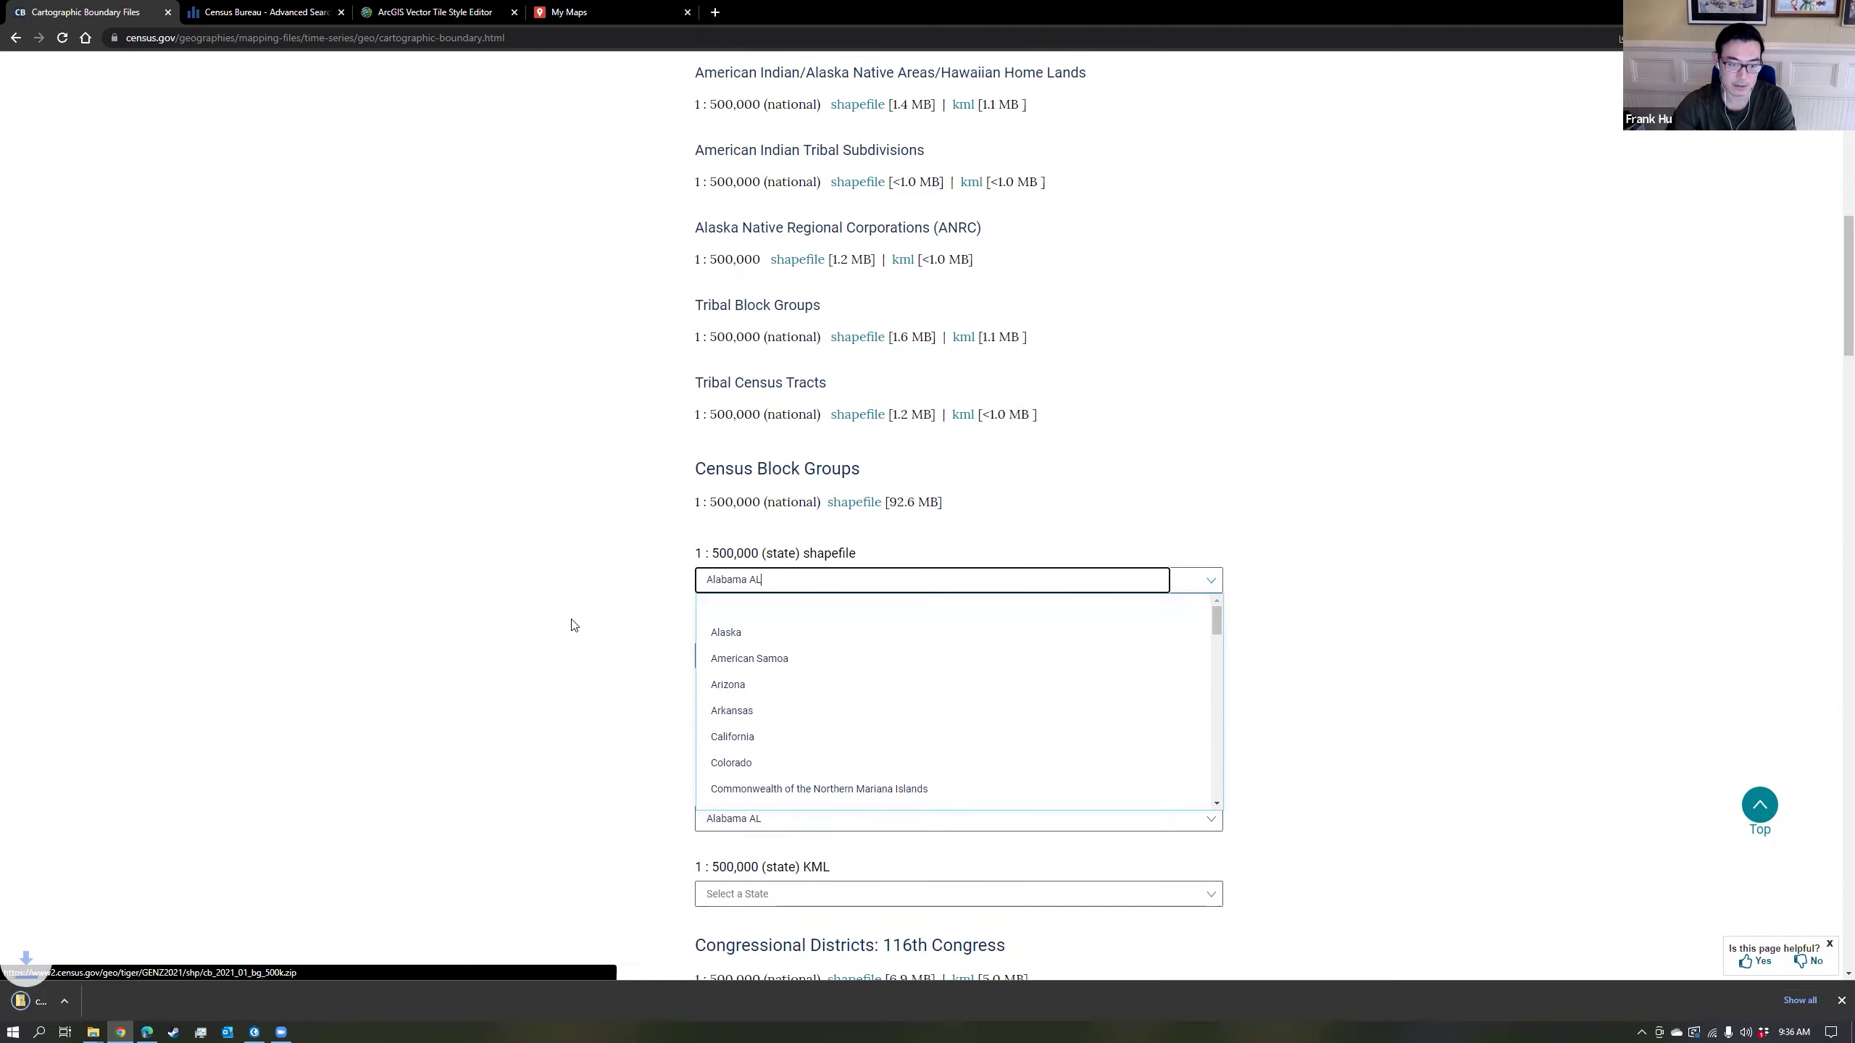
Switch to ArcGIS Pro and create a new map project named Census_Tutorial.
left_click(255, 1030)
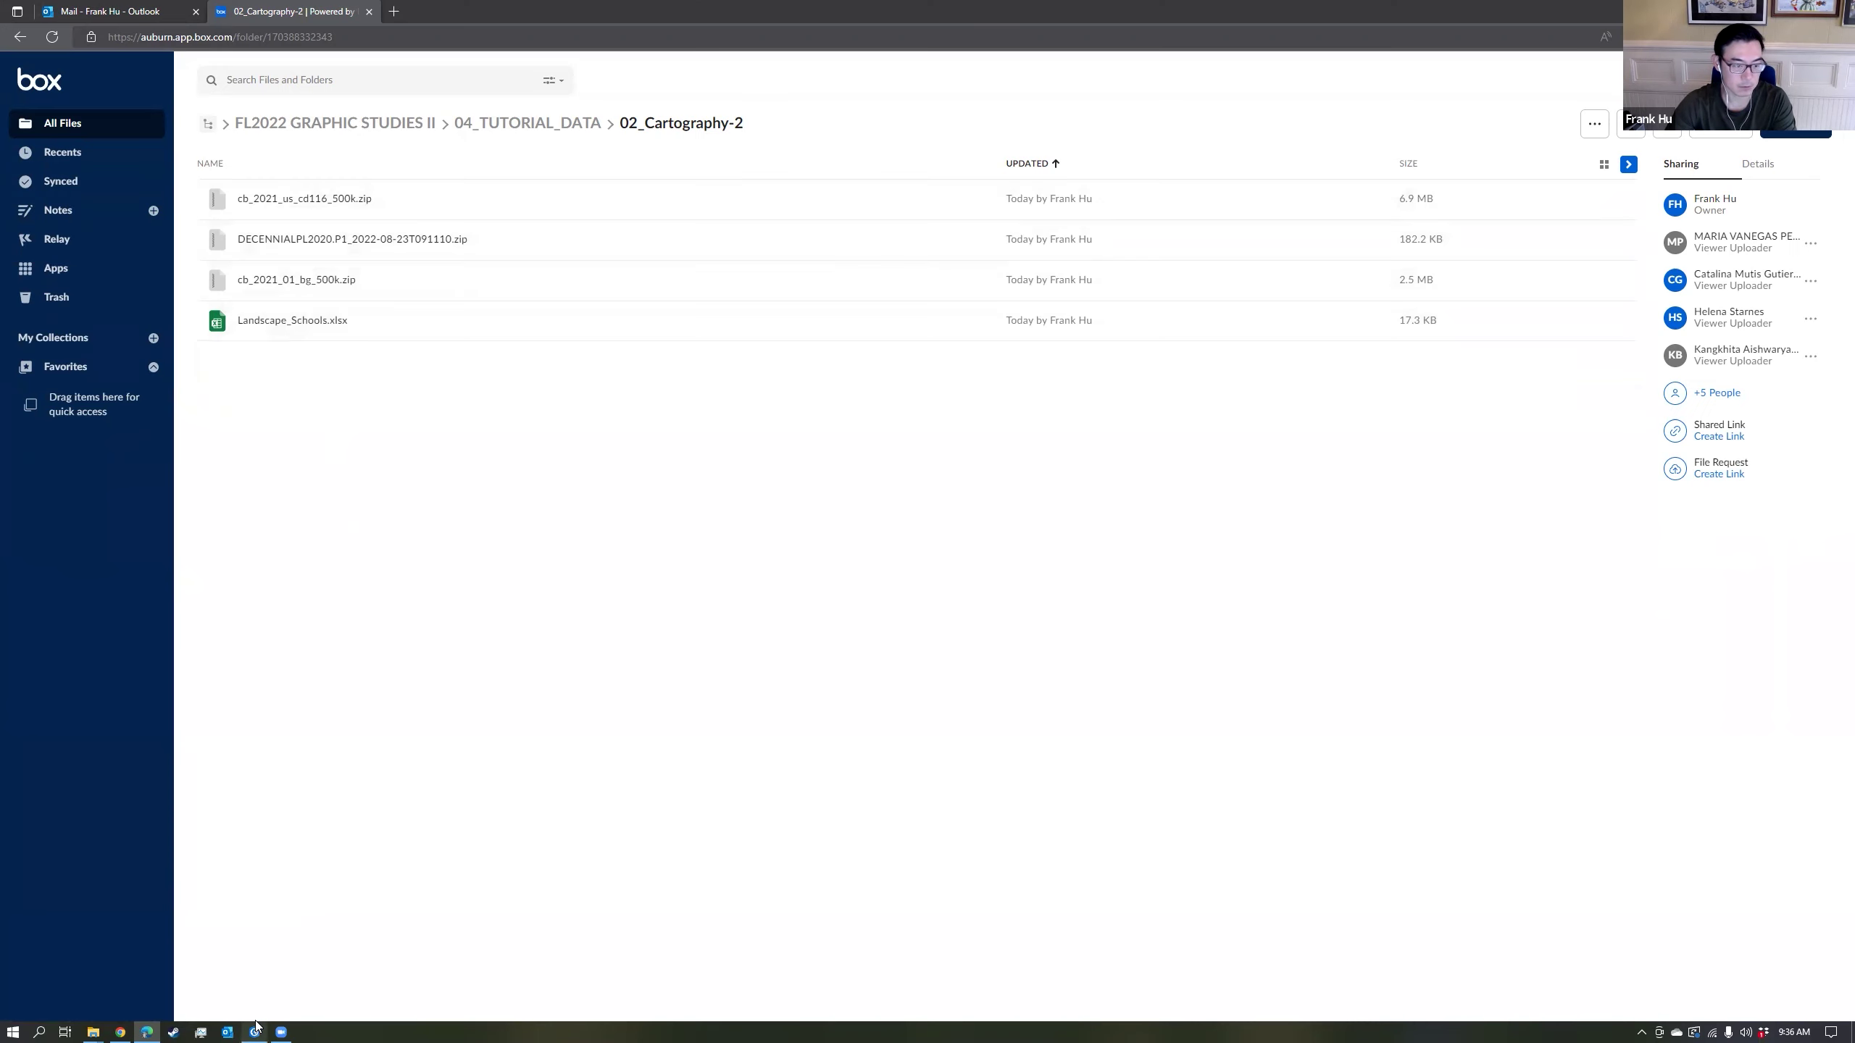
left_click(255, 1030)
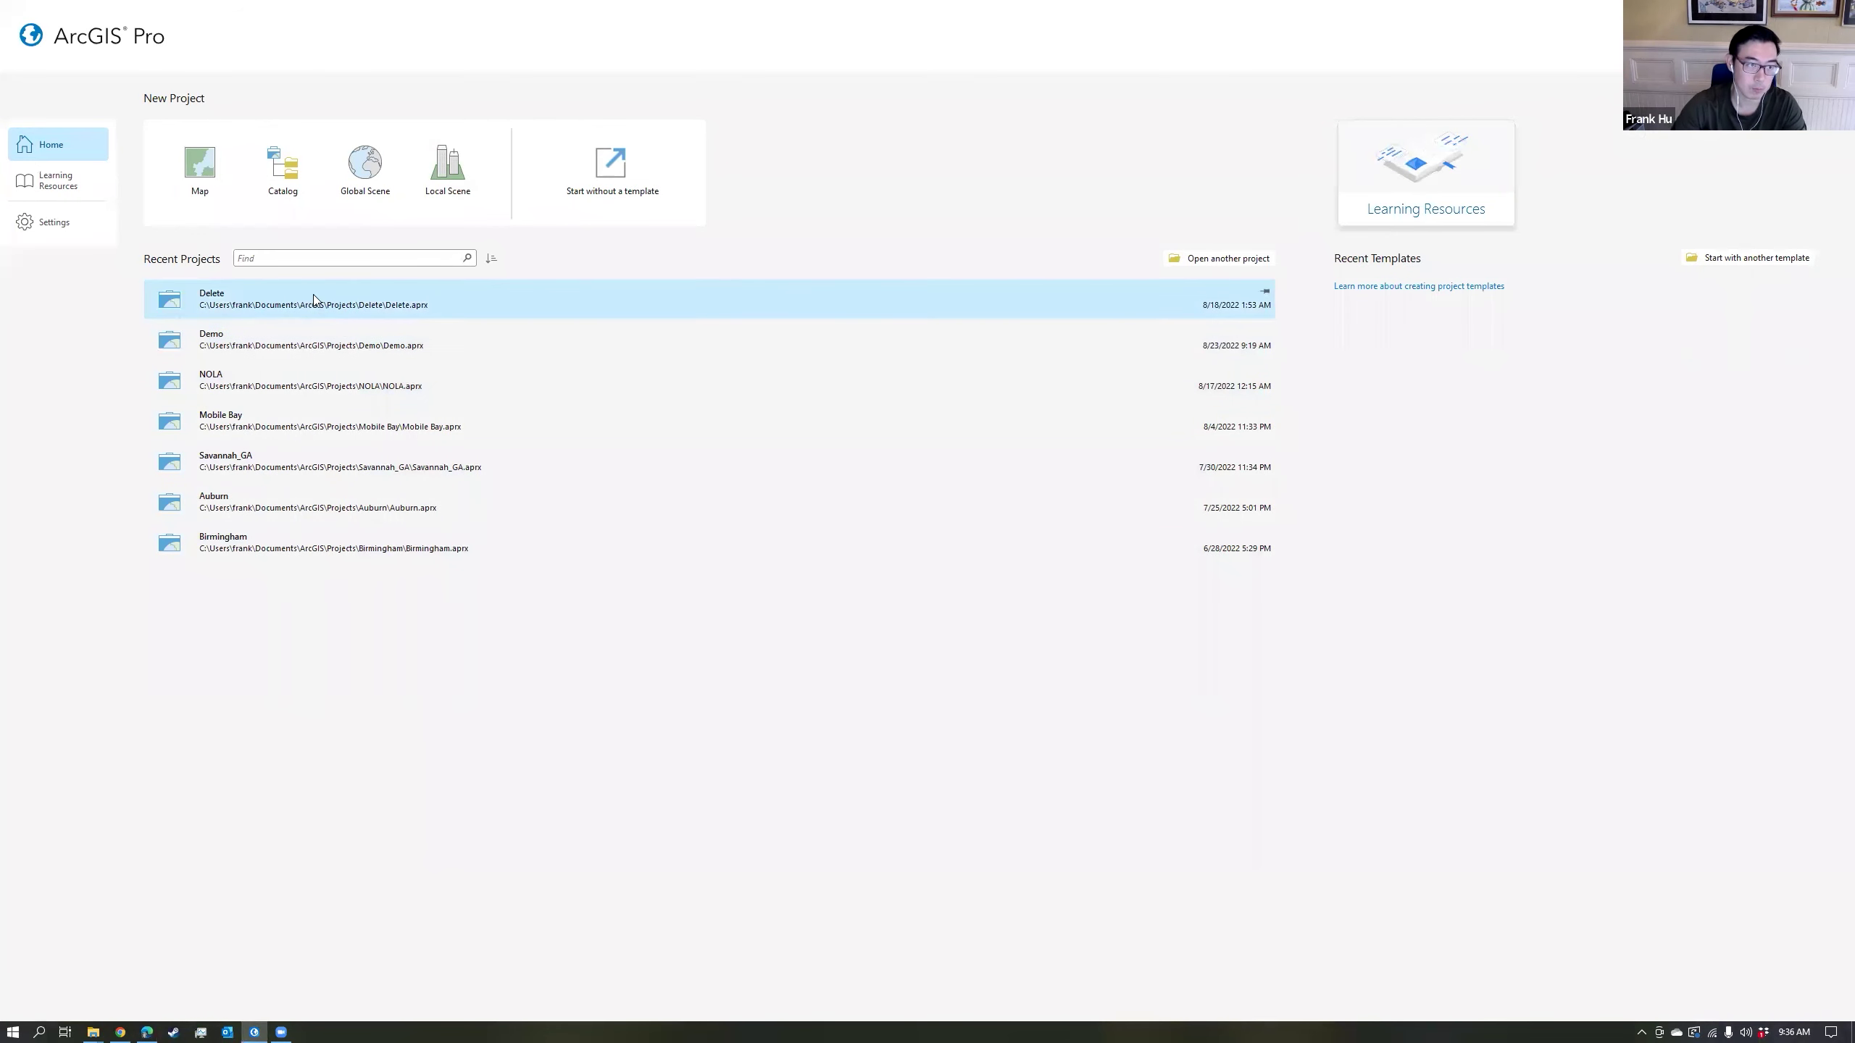
left_click(207, 193)
type("Census_Tutorial")
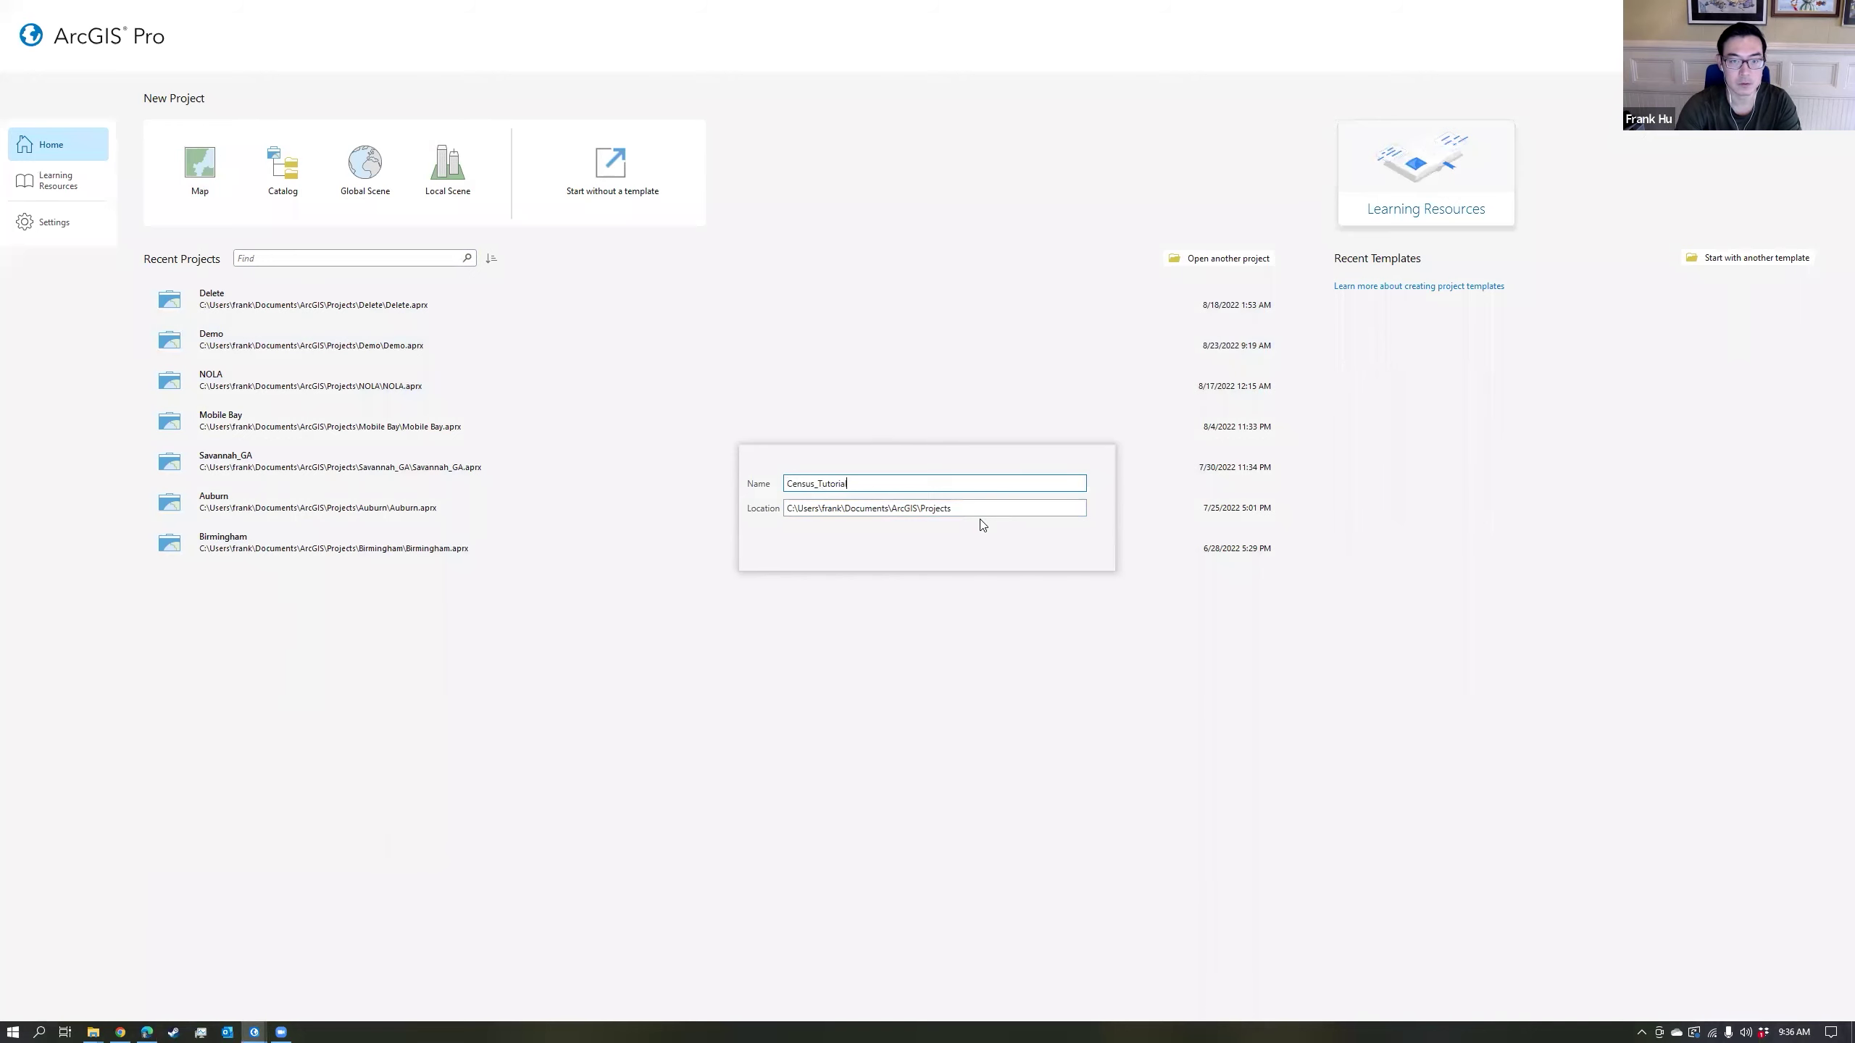
key("Return")
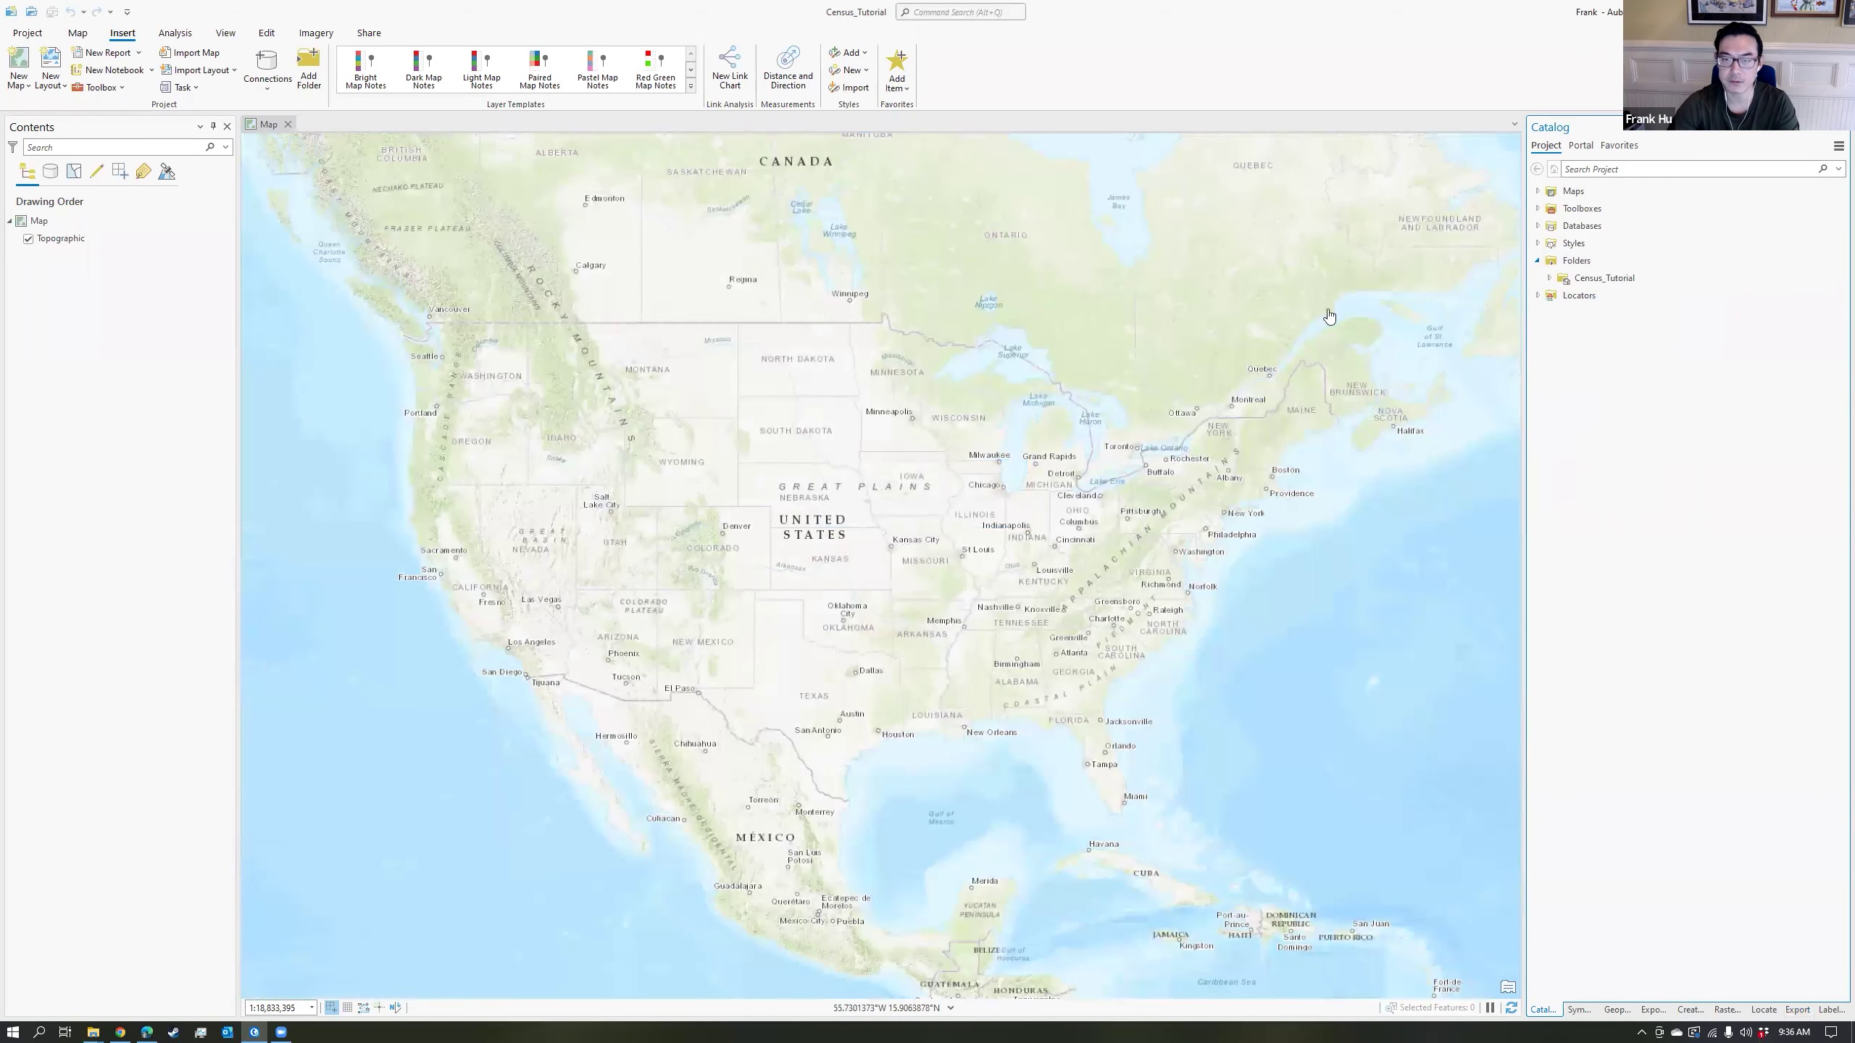
Add a folder connection to the Data folder in the project.
right_click(1591, 261)
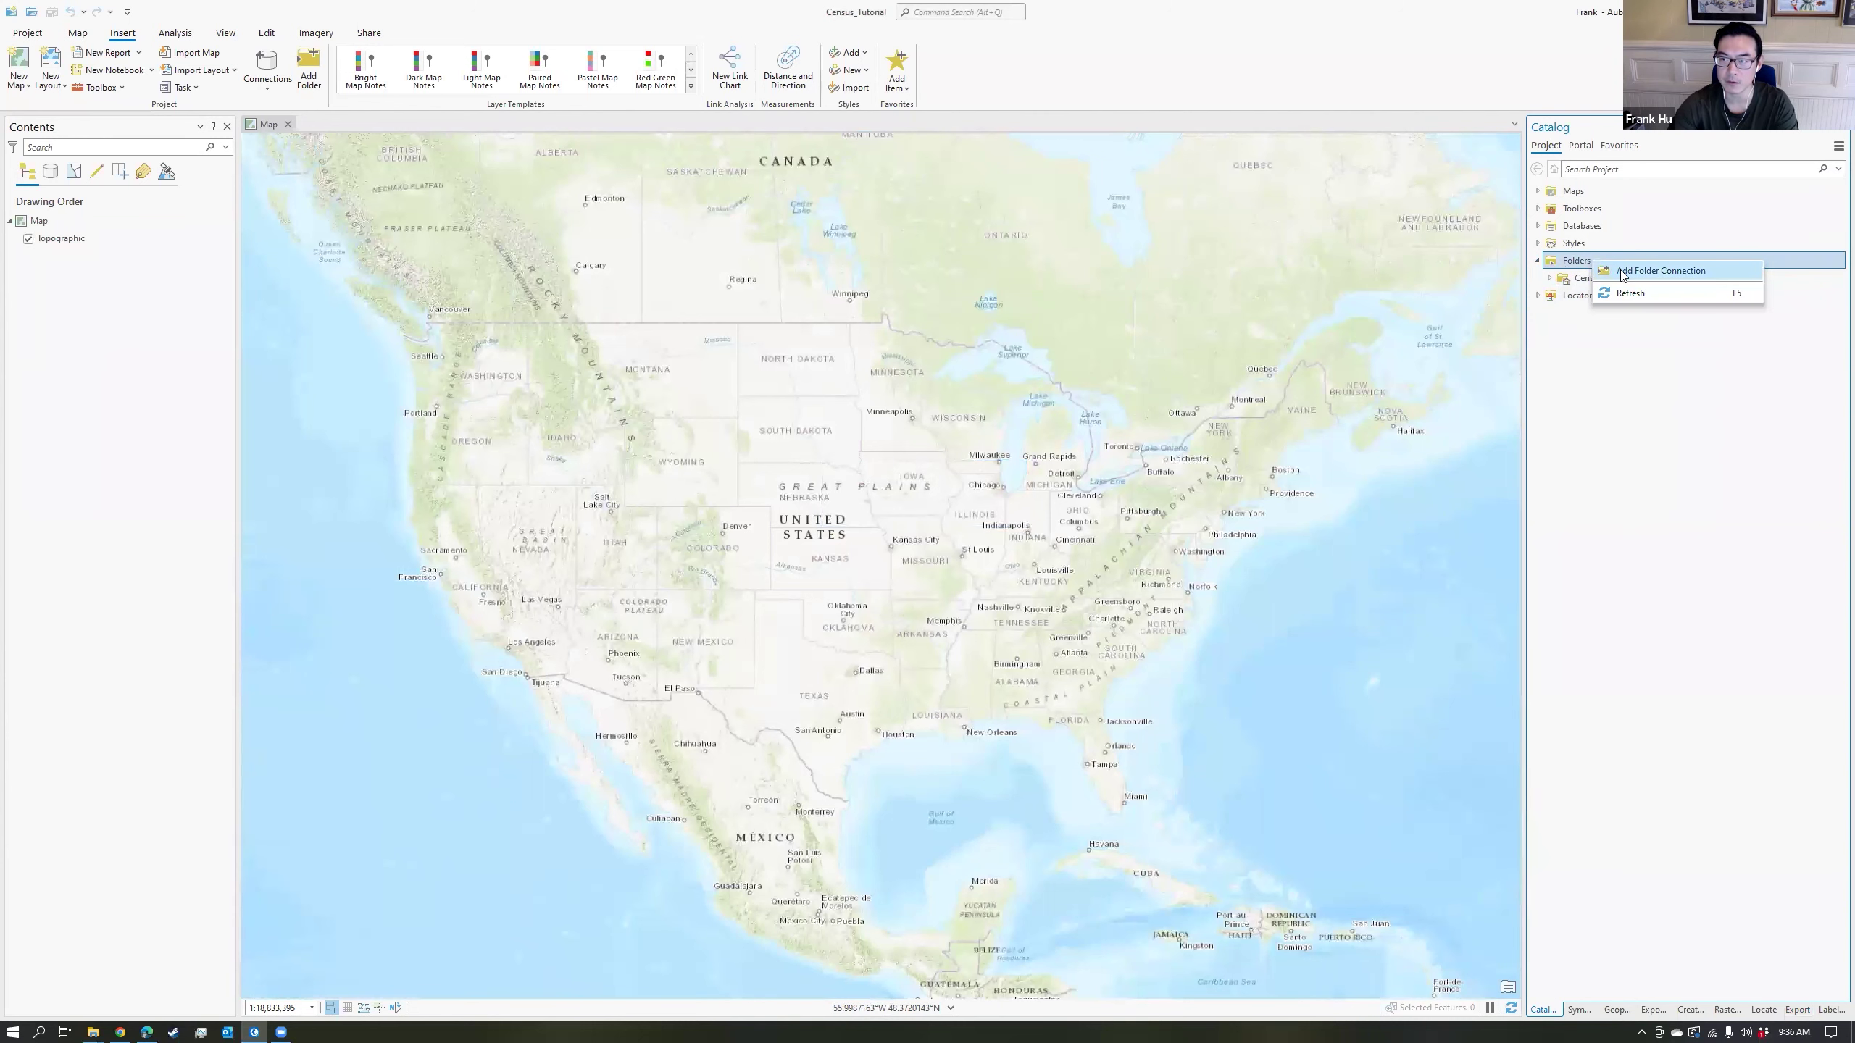
left_click(1658, 271)
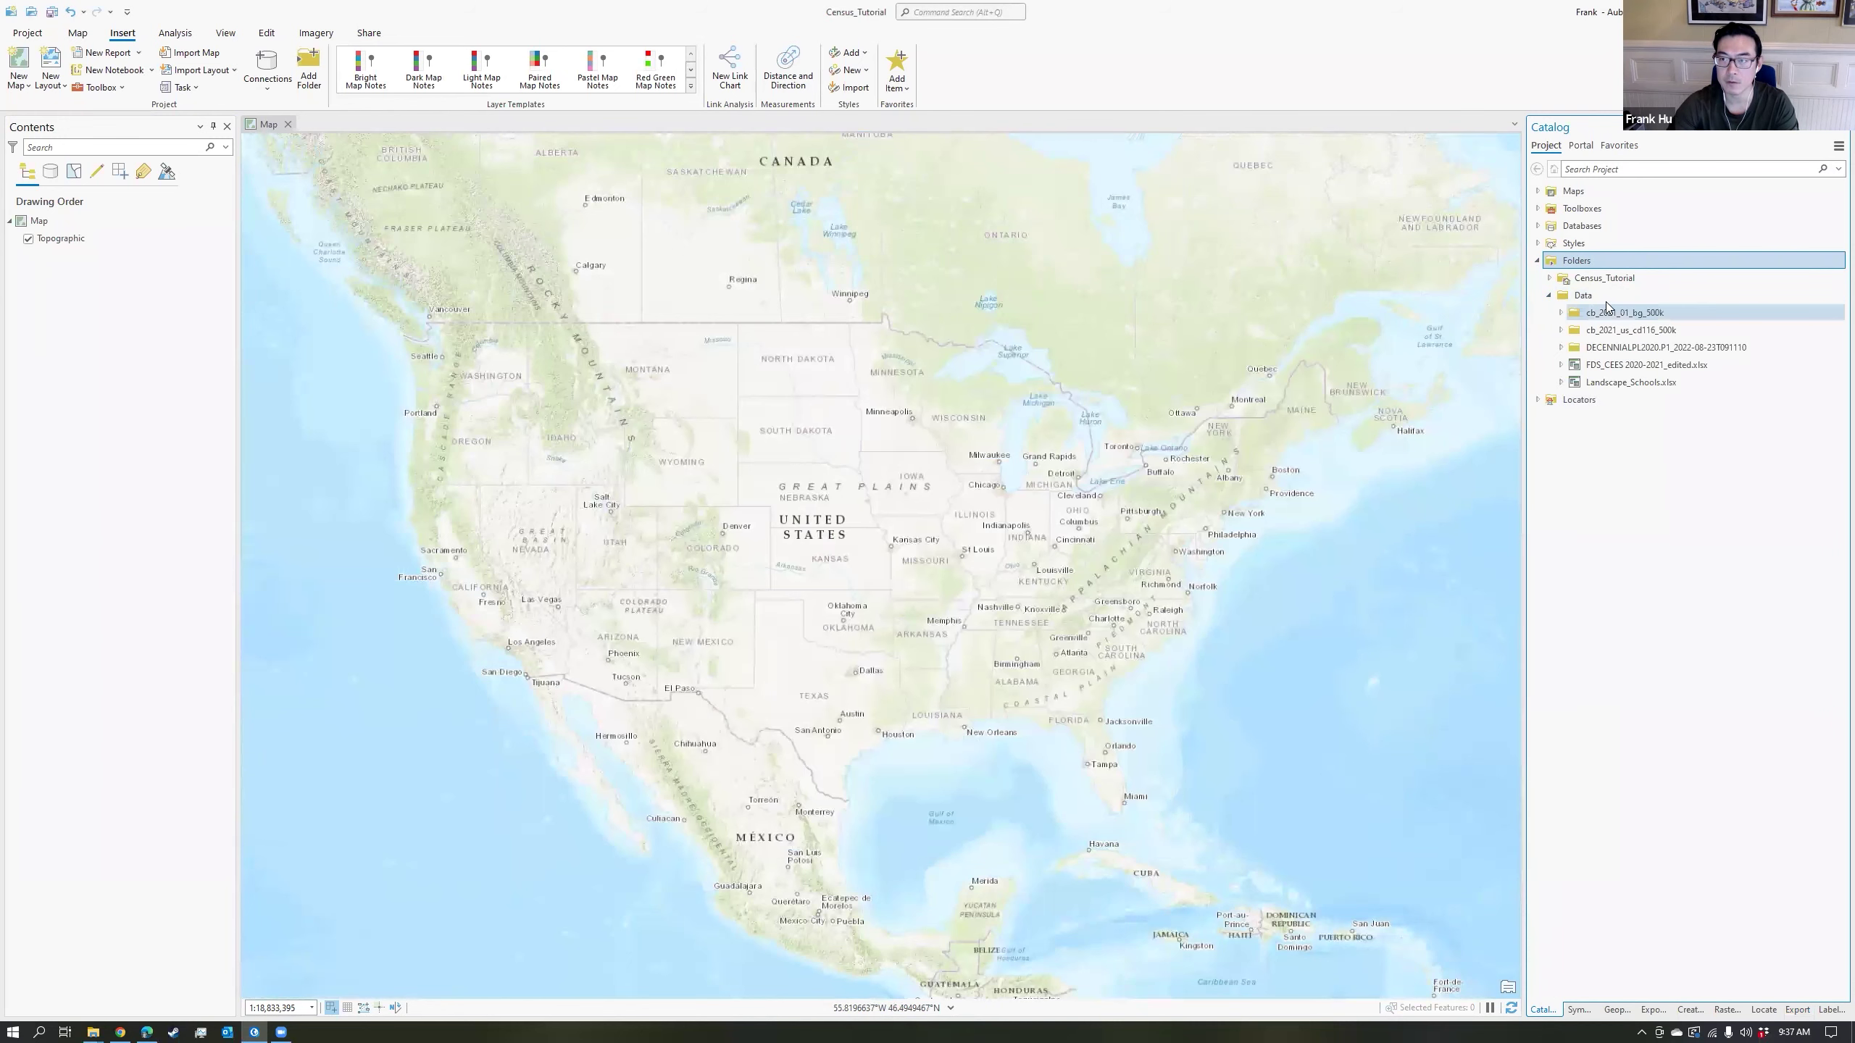
left_click(1622, 330)
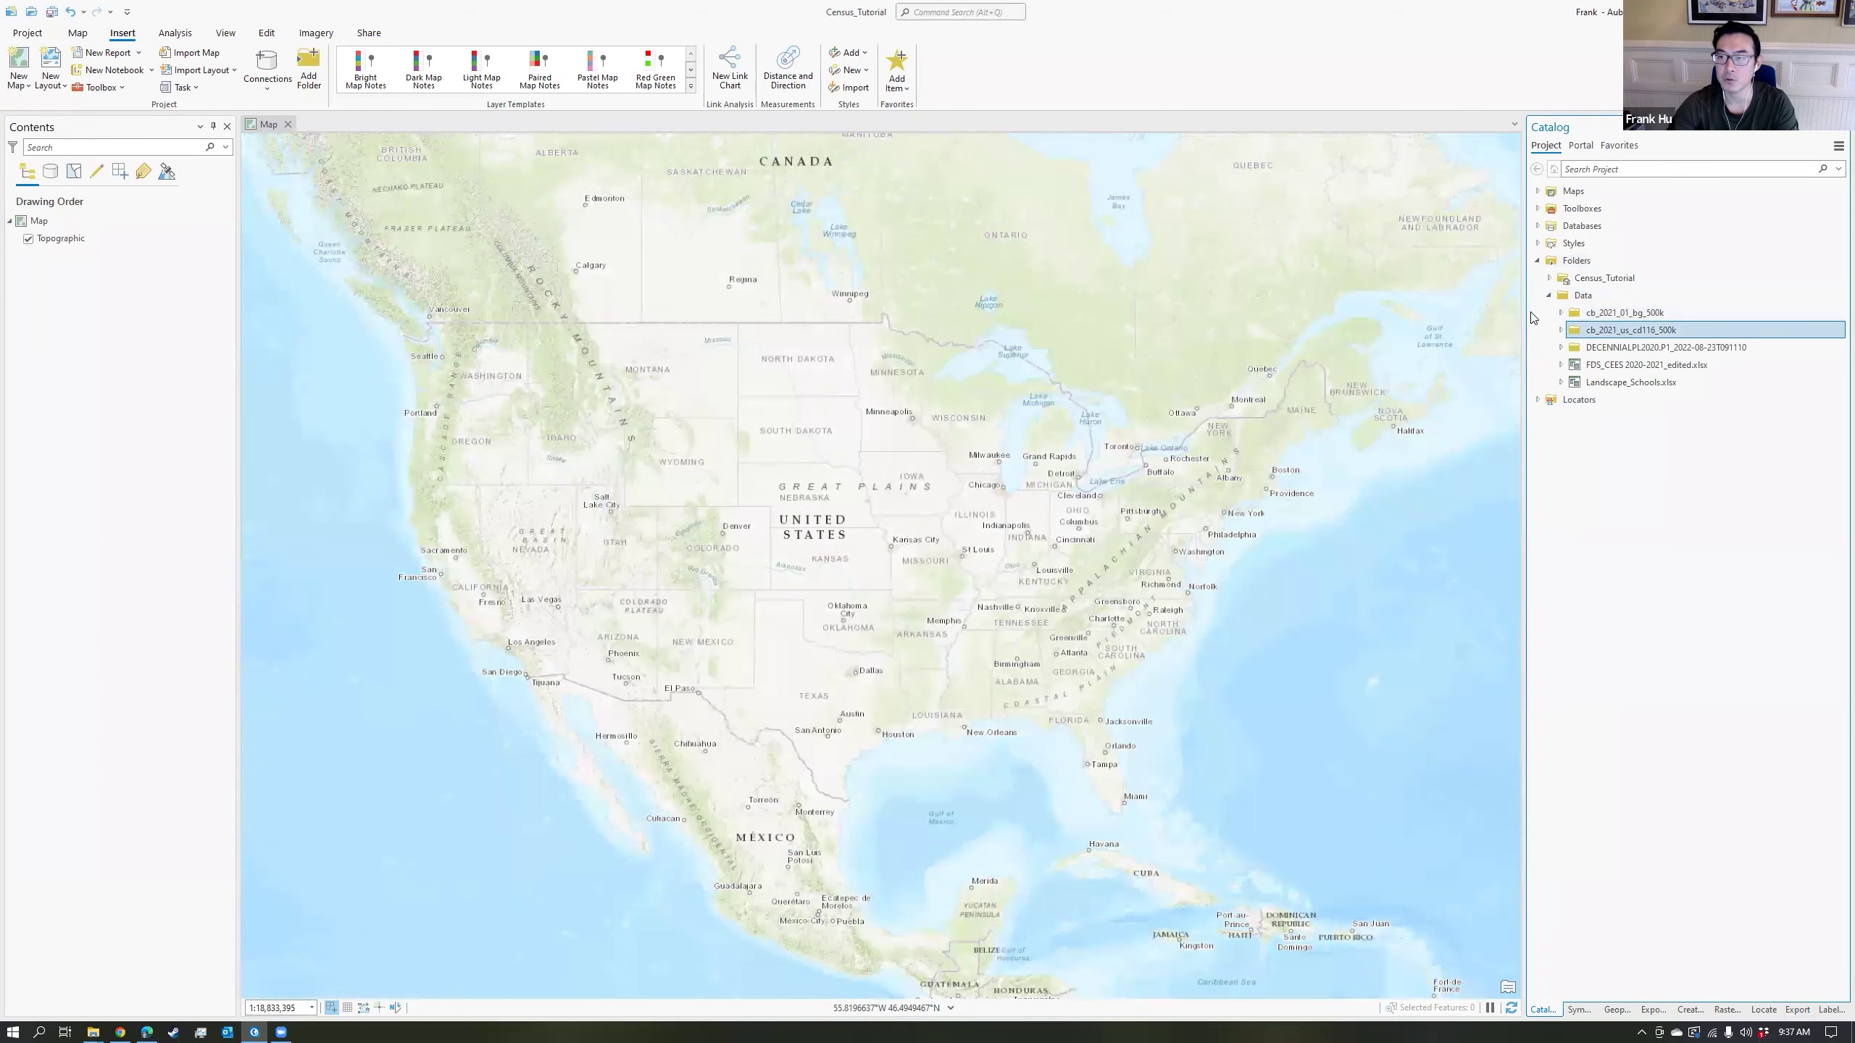
Add the shapefile cb_2021_01_bg_500k.shp from the Data folder's cb_2021_01_bg_500k subfolder to the map.
left_click(1611, 315)
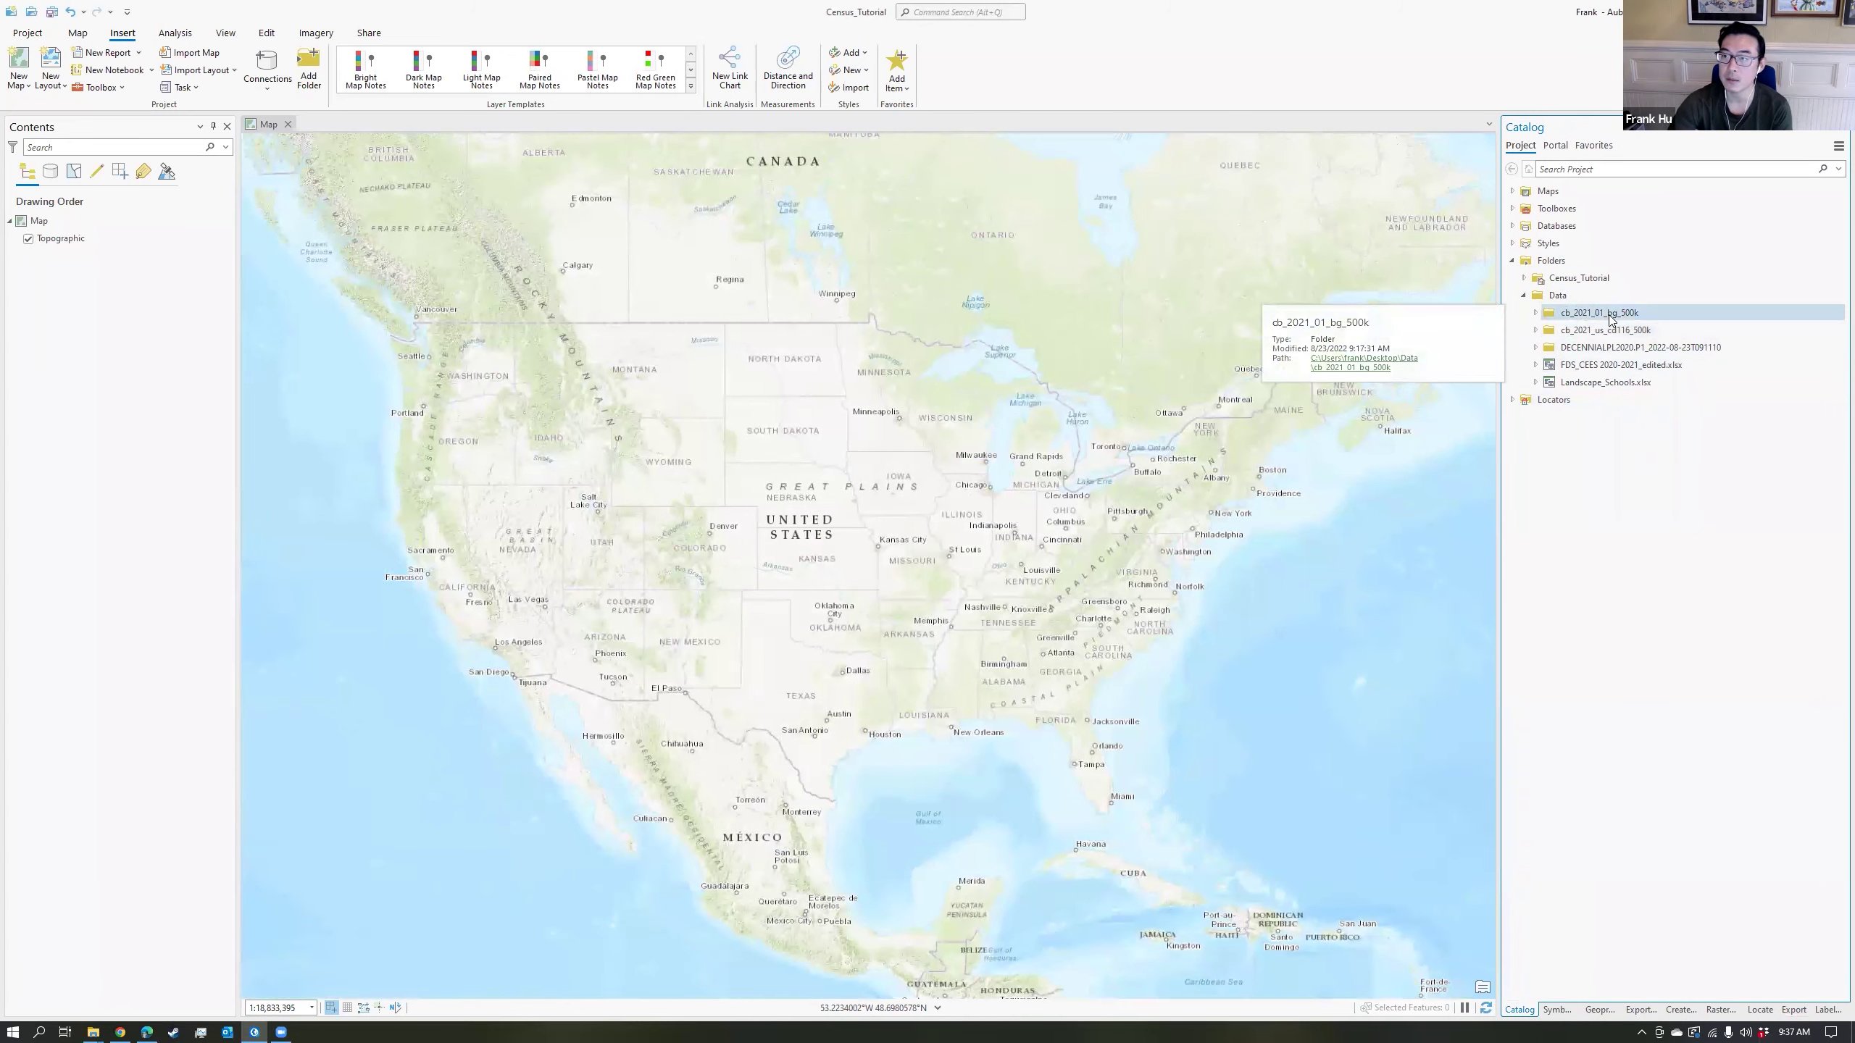
left_click(1548, 316)
left_click(1535, 313)
left_click_drag(1615, 333, 1348, 439)
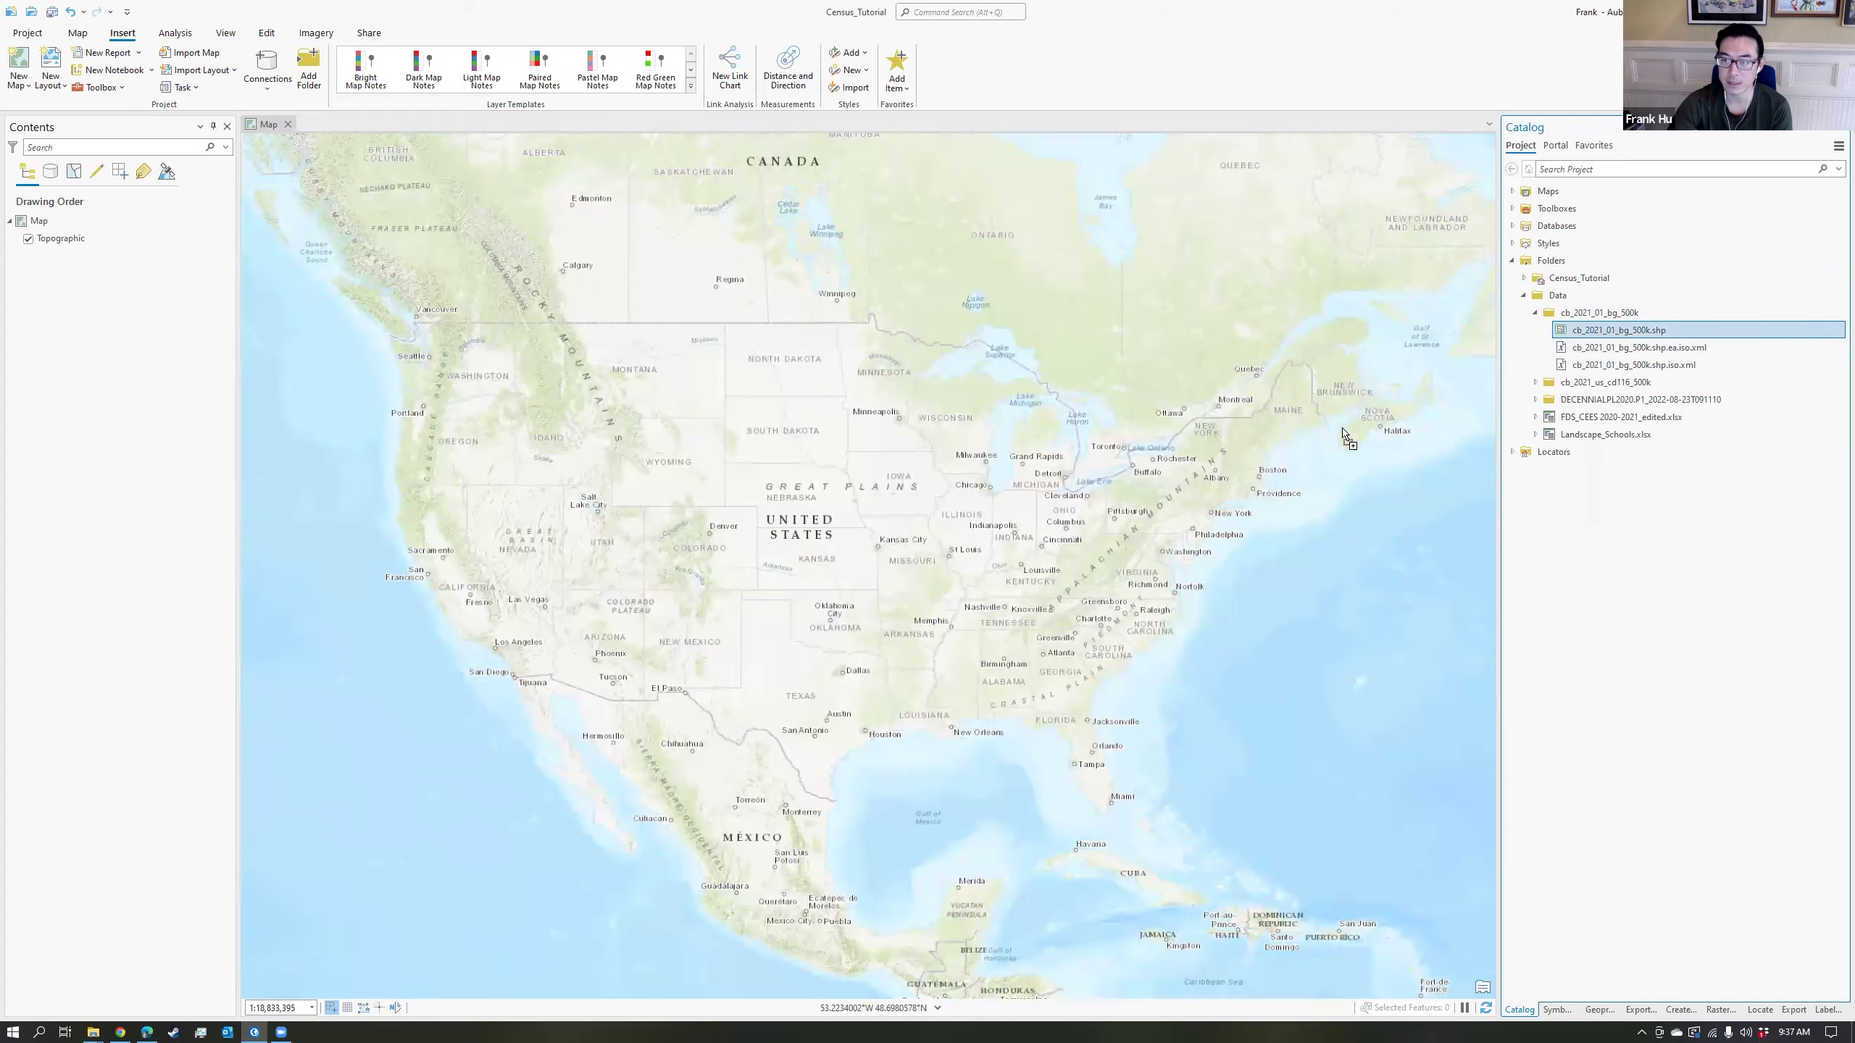
scroll(969, 558, "down", 3)
scroll(970, 558, "down", 4)
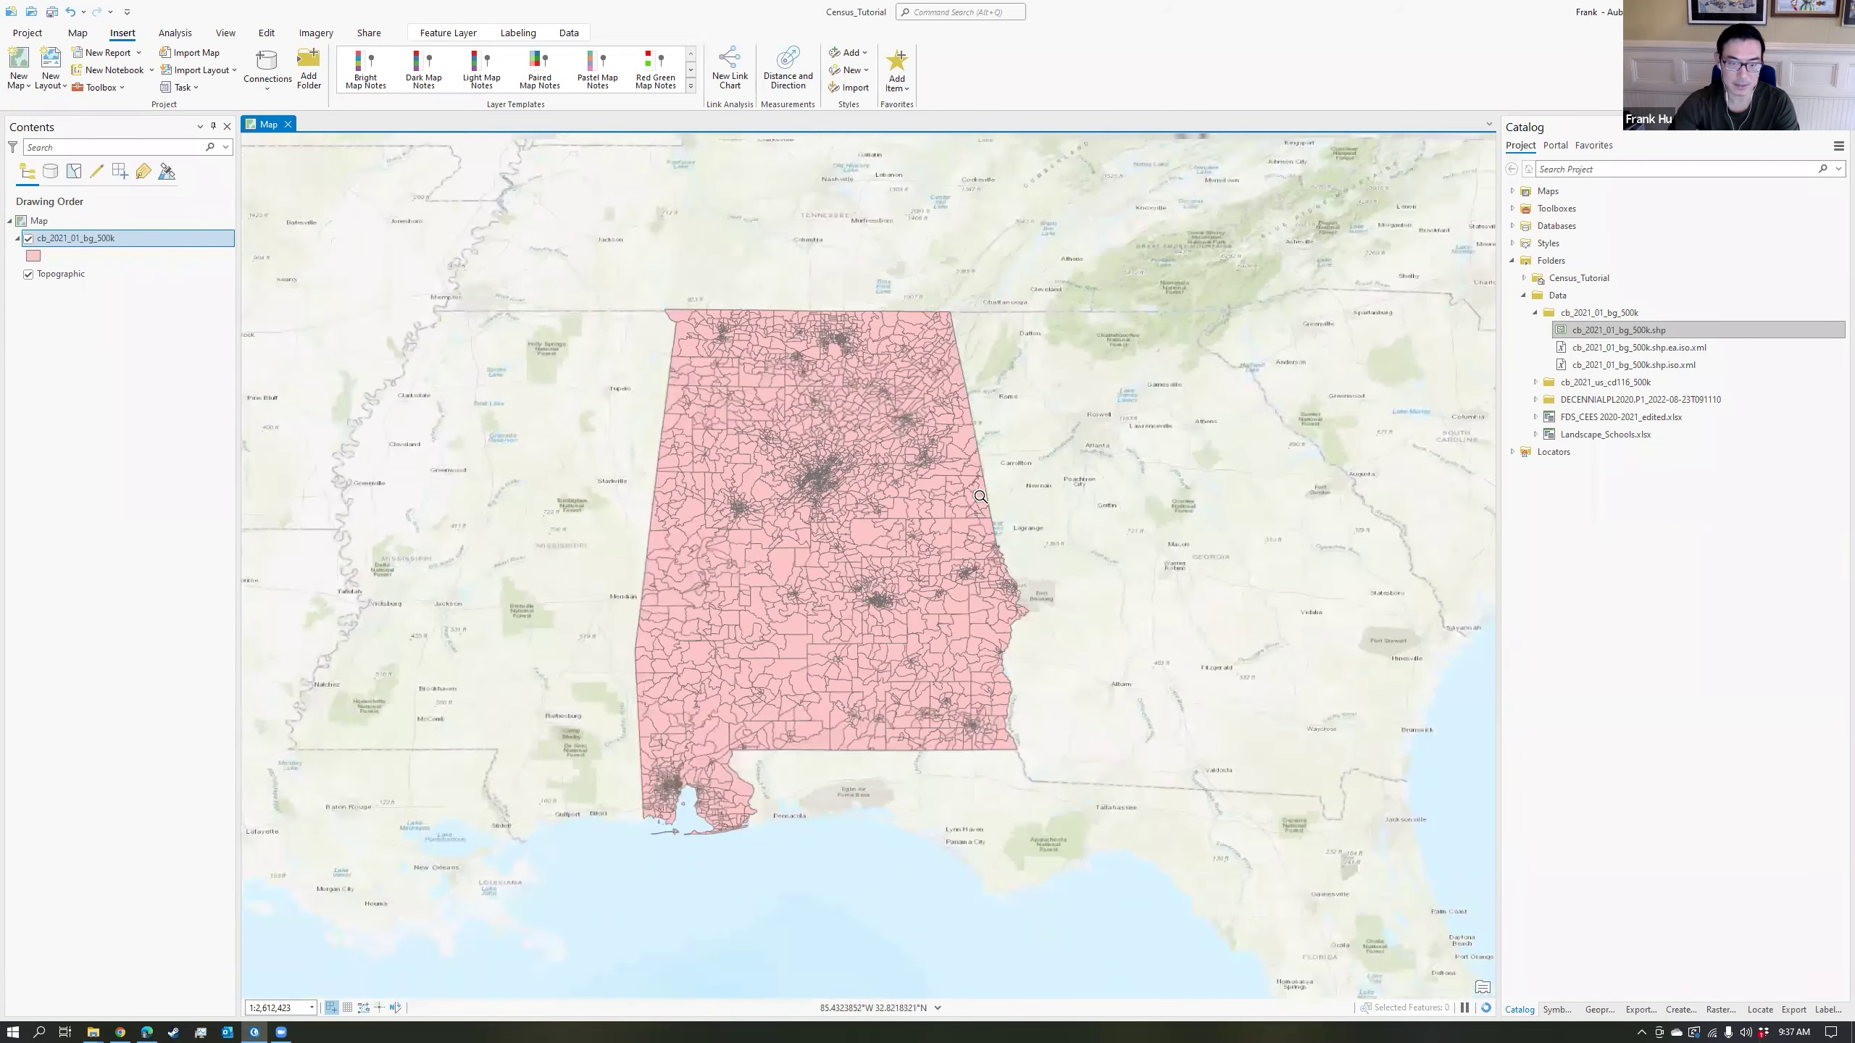
Check which coordinate system the map uses in the map properties.
left_click_drag(1044, 497, 961, 614)
scroll(961, 614, "up", 3)
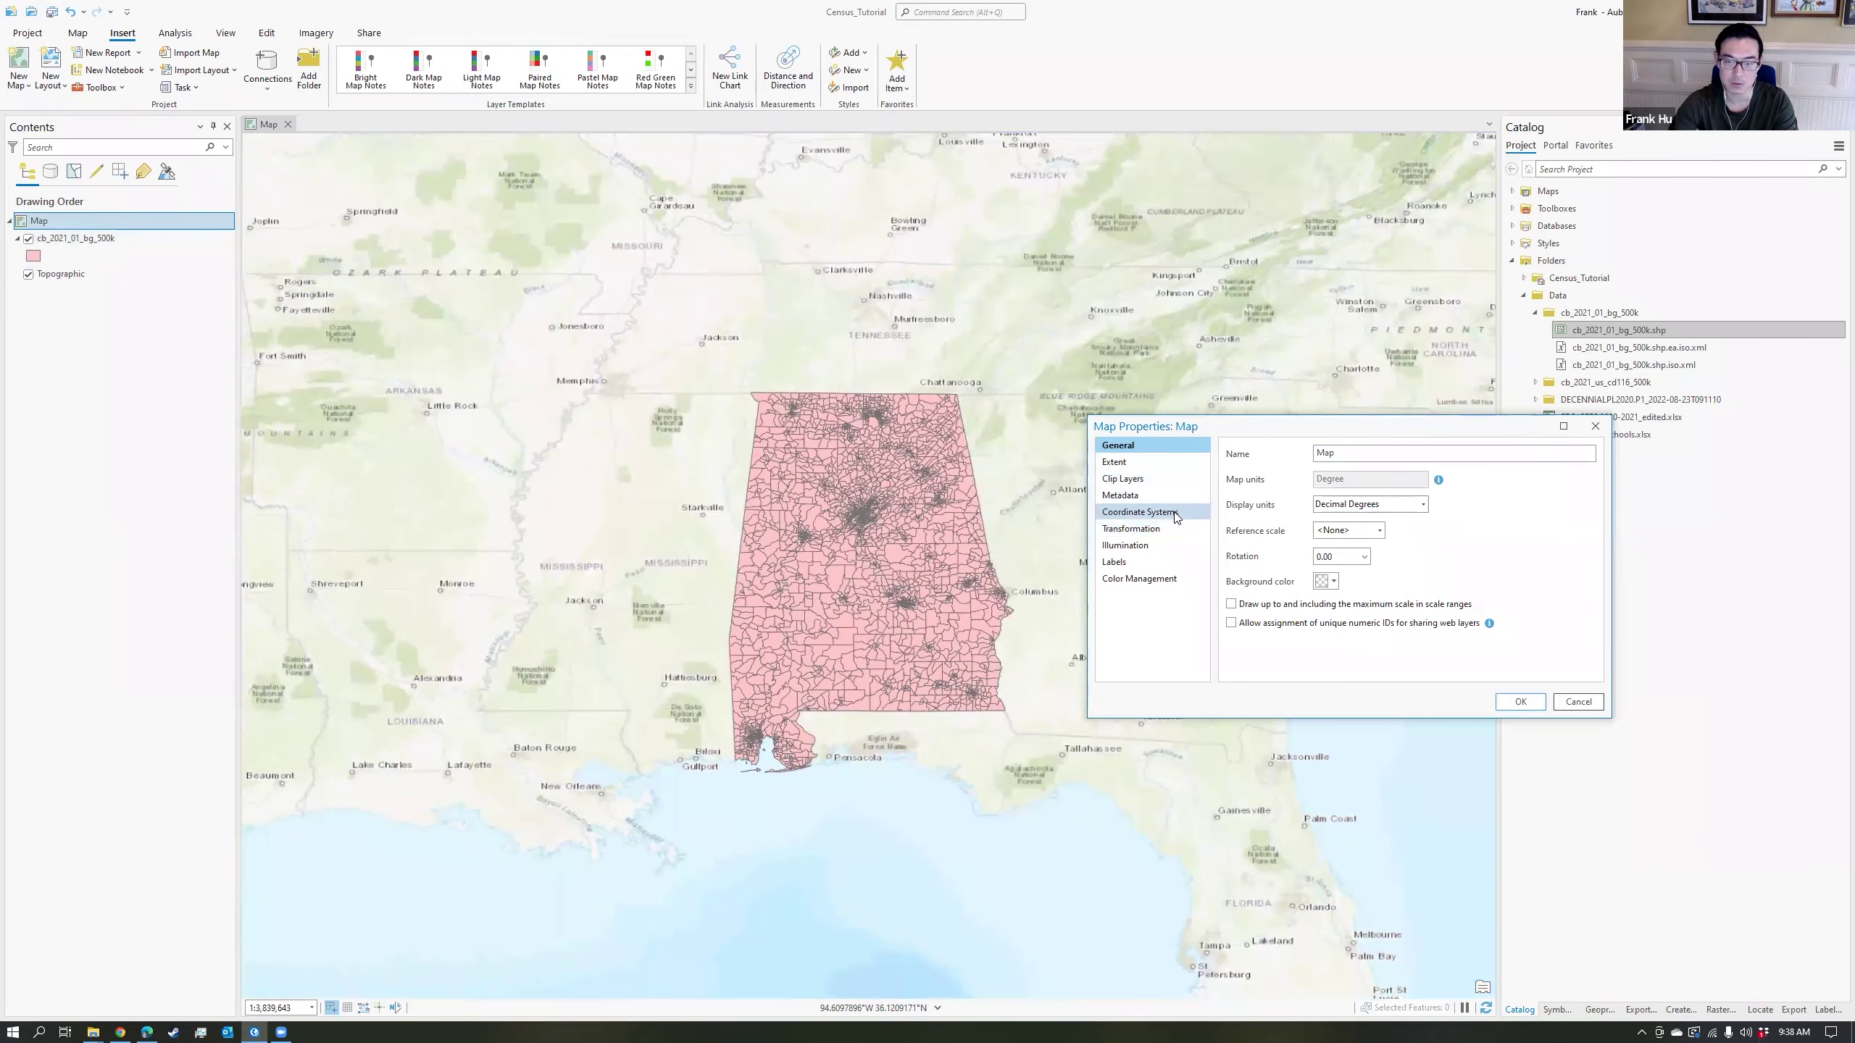
left_click(1175, 513)
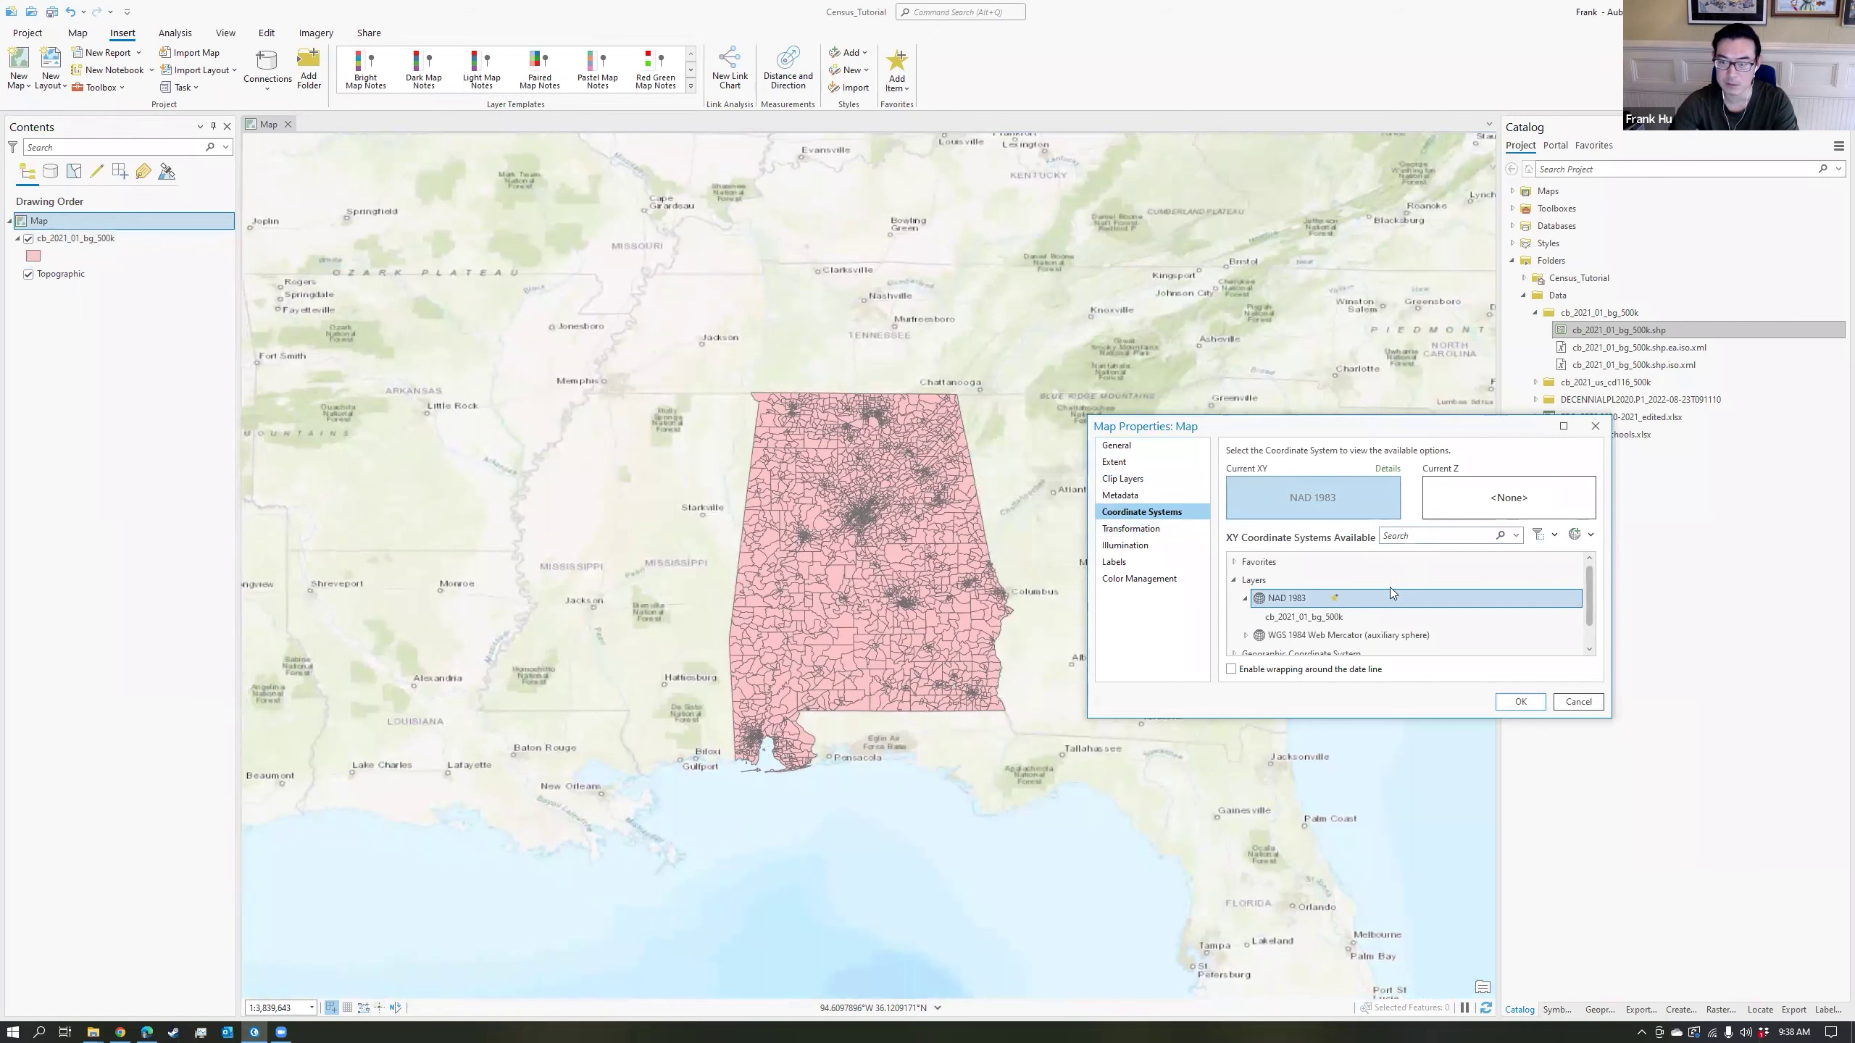
left_click(1521, 702)
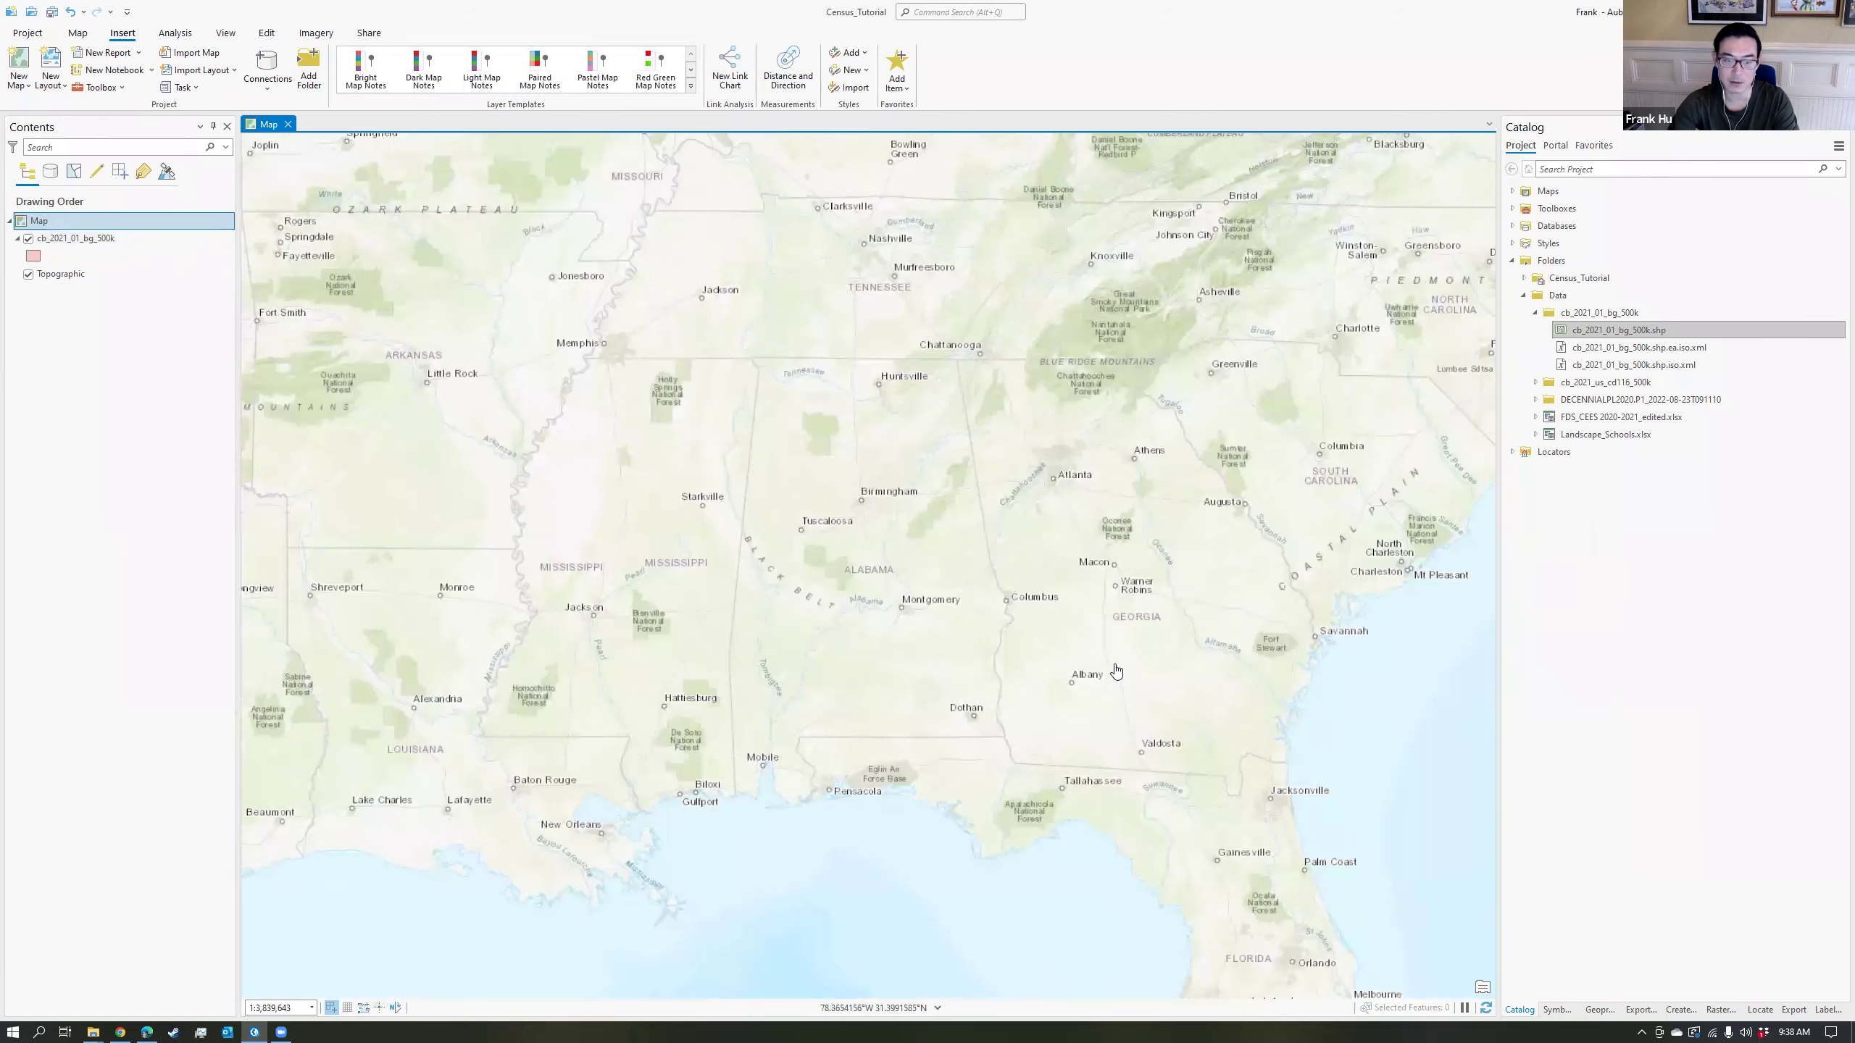
scroll(1006, 601, "up", 2)
Examine the AFFGEOID values in the cb_2021_01_bg_500k attribute table, widening that column, and close the table.
left_click(98, 241)
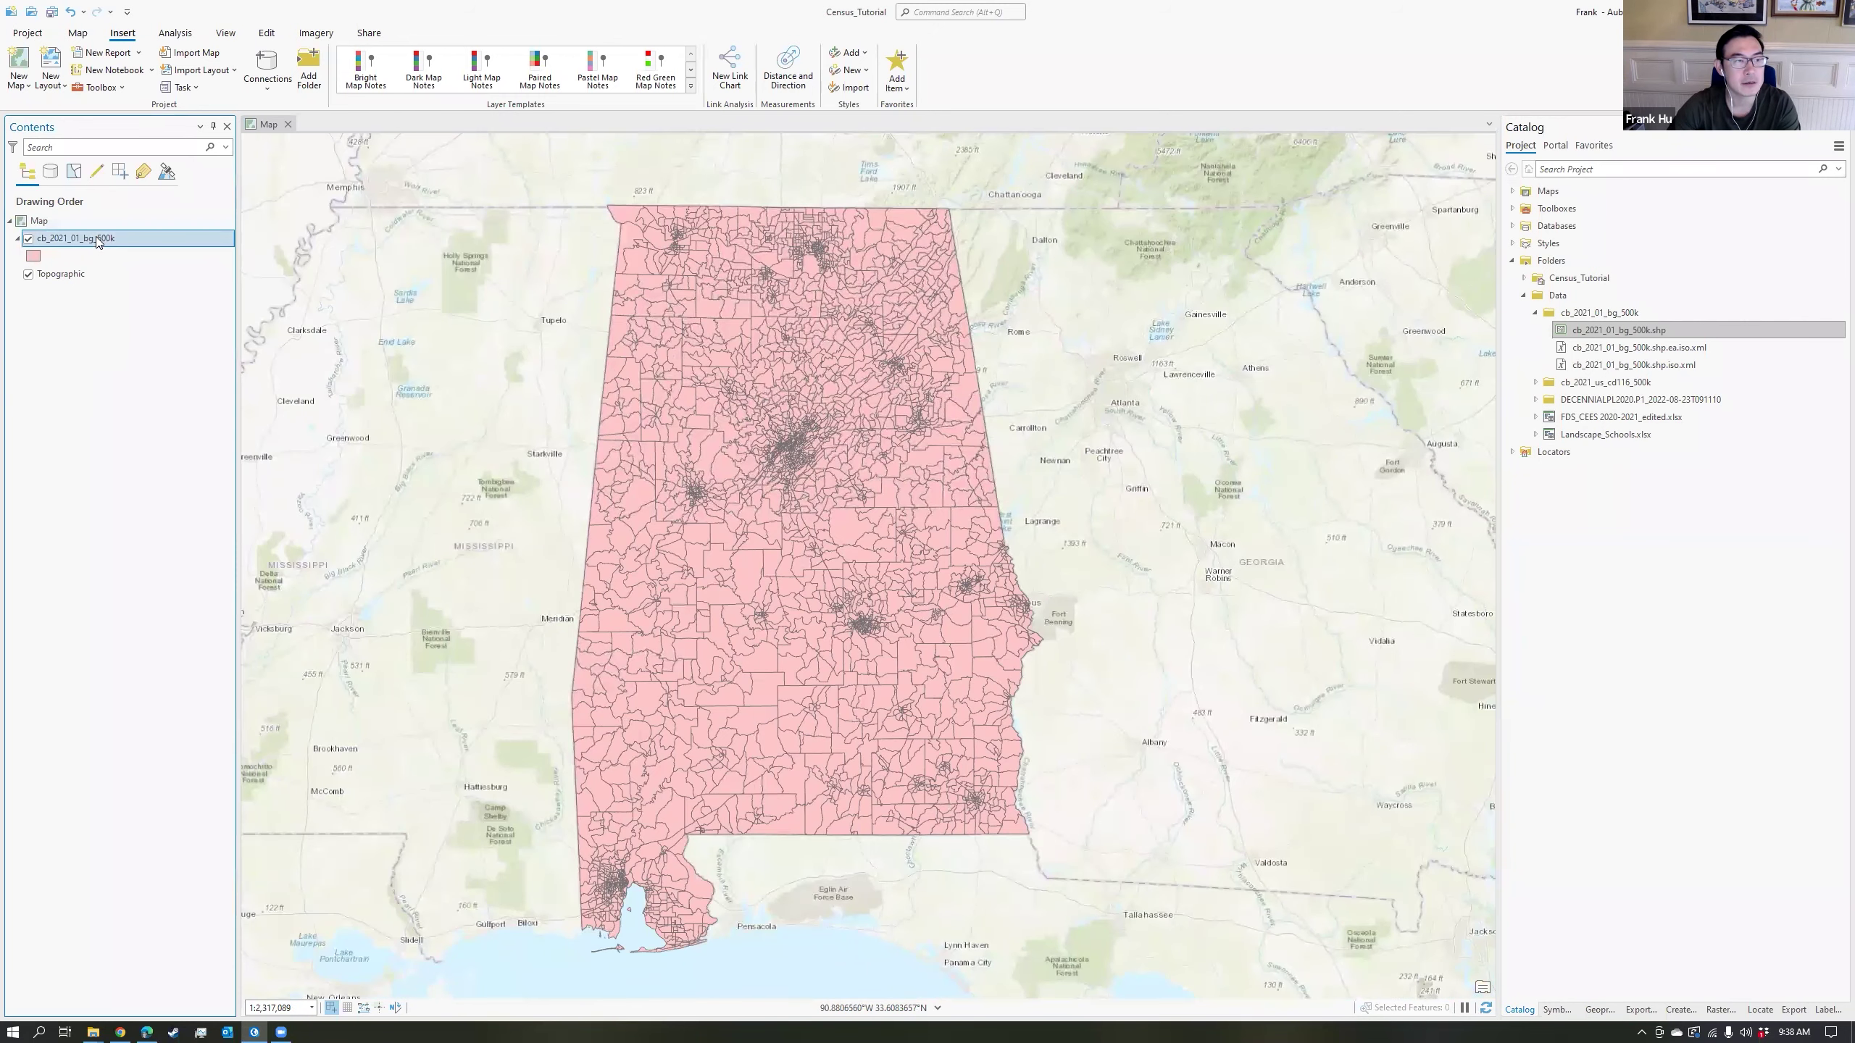
right_click(91, 242)
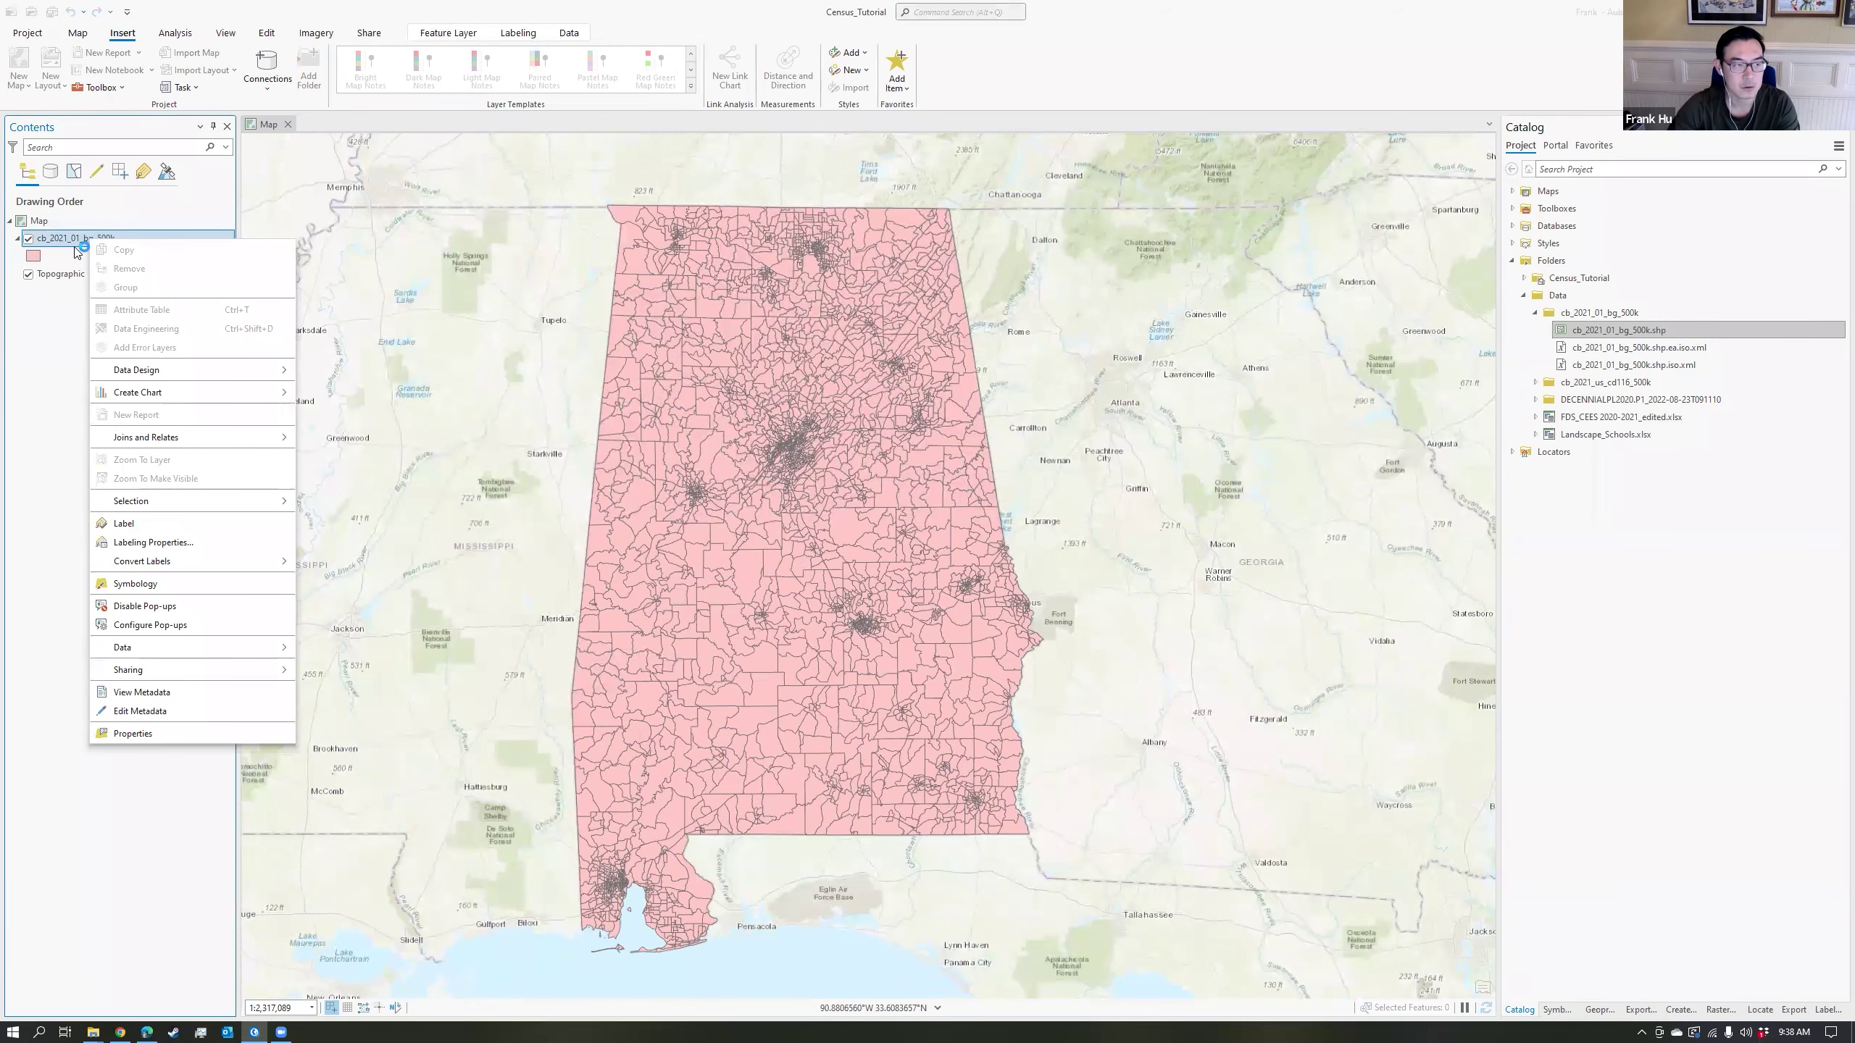
left_click(147, 314)
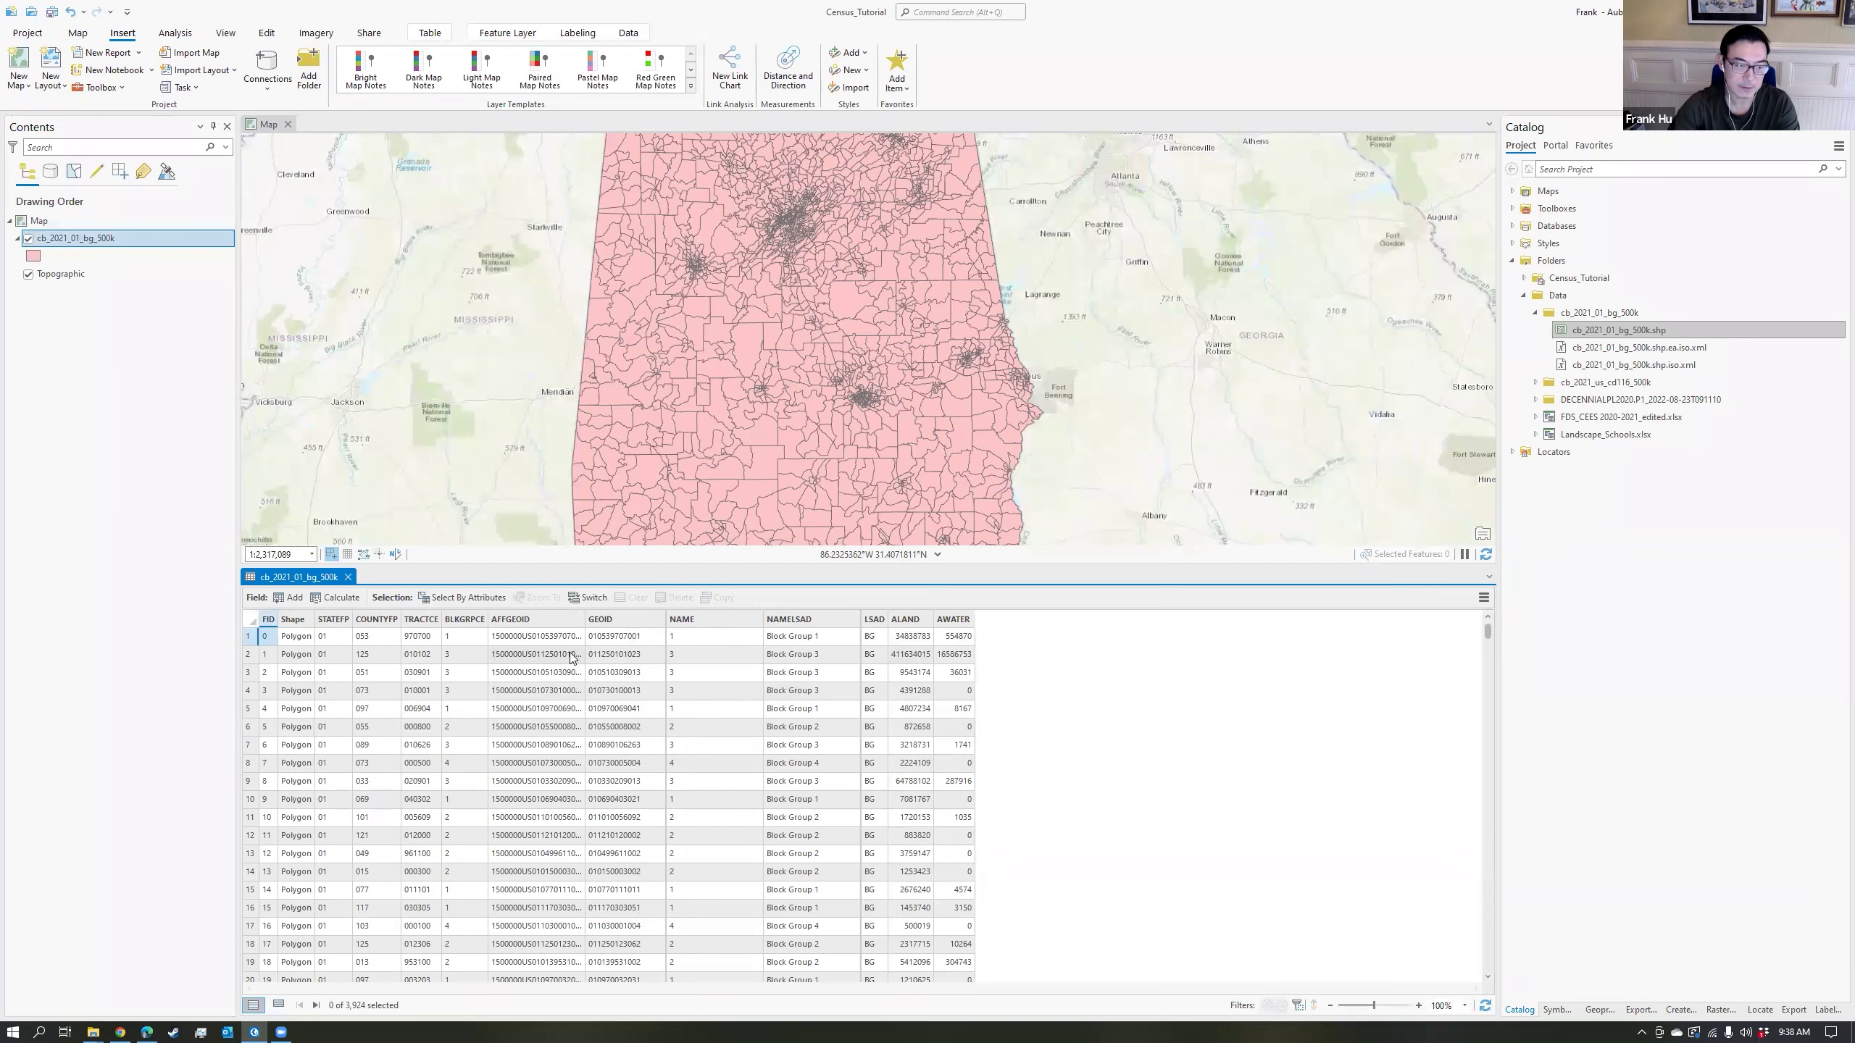
double_click(586, 620)
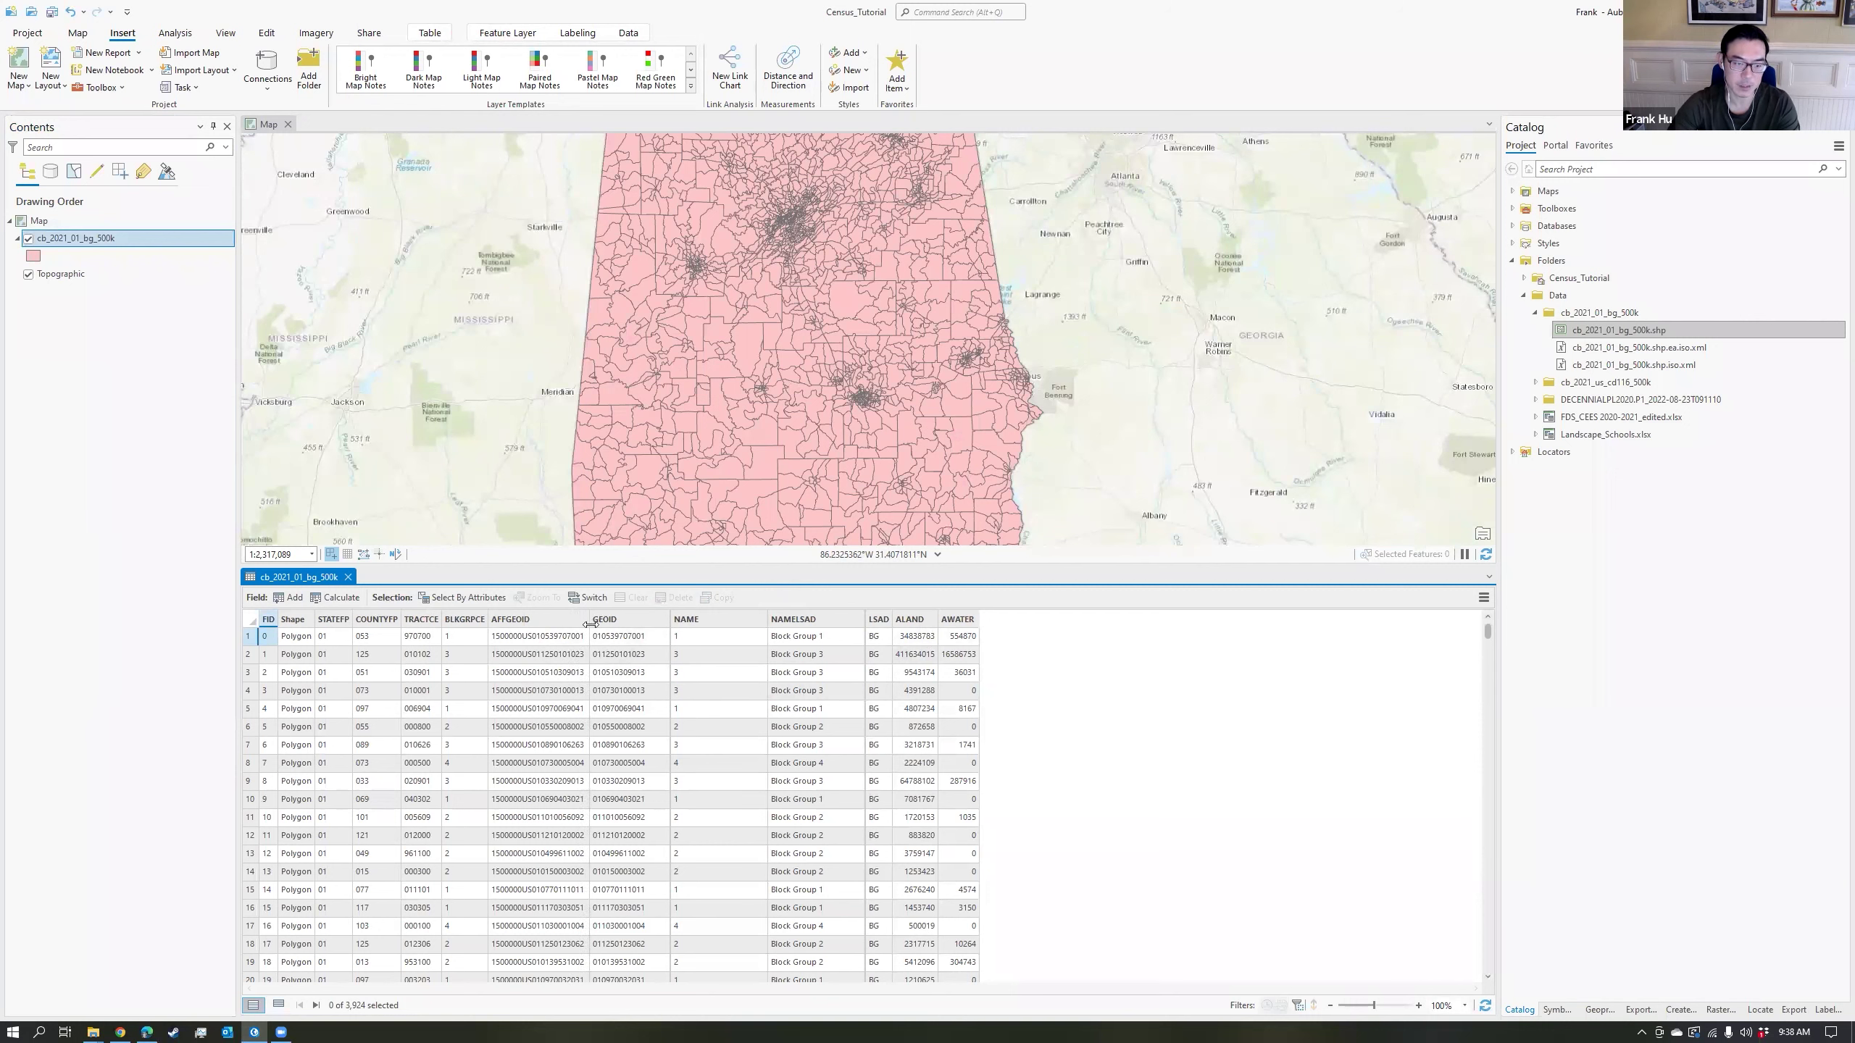
left_click_drag(589, 620, 644, 620)
left_click(526, 622)
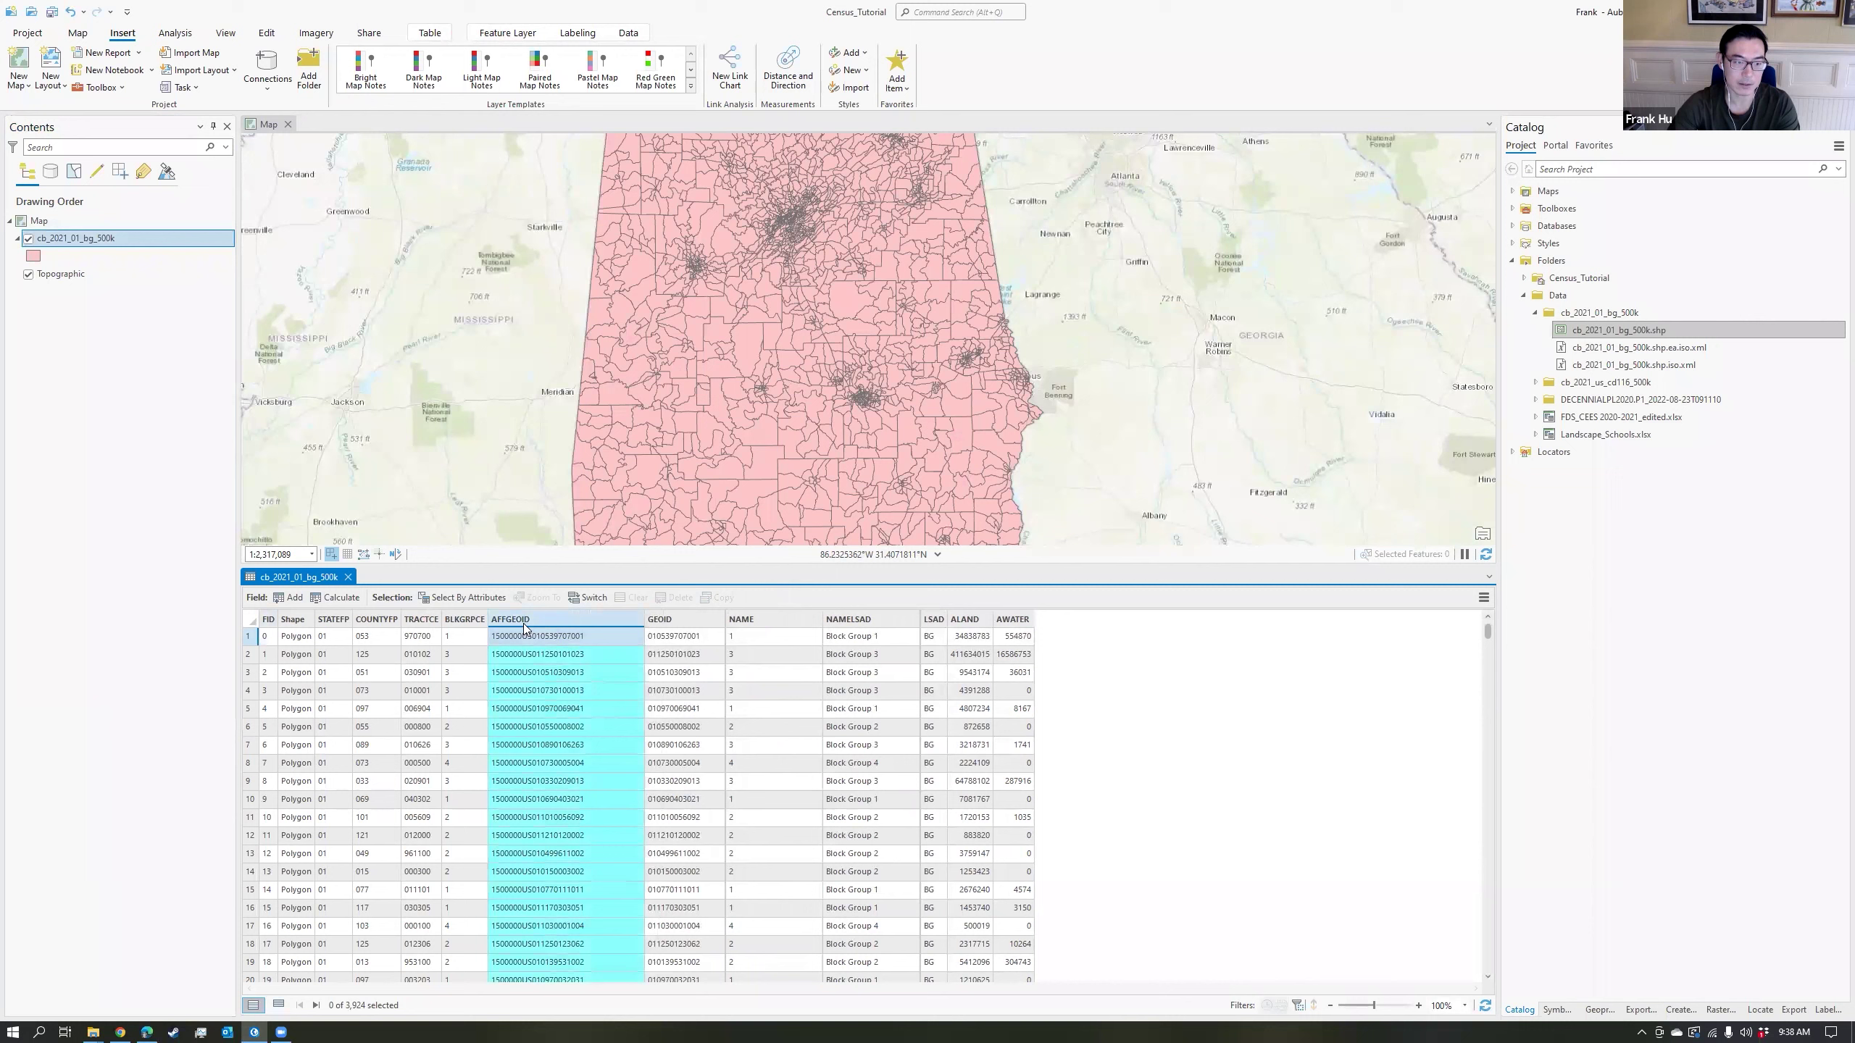
left_click(540, 764)
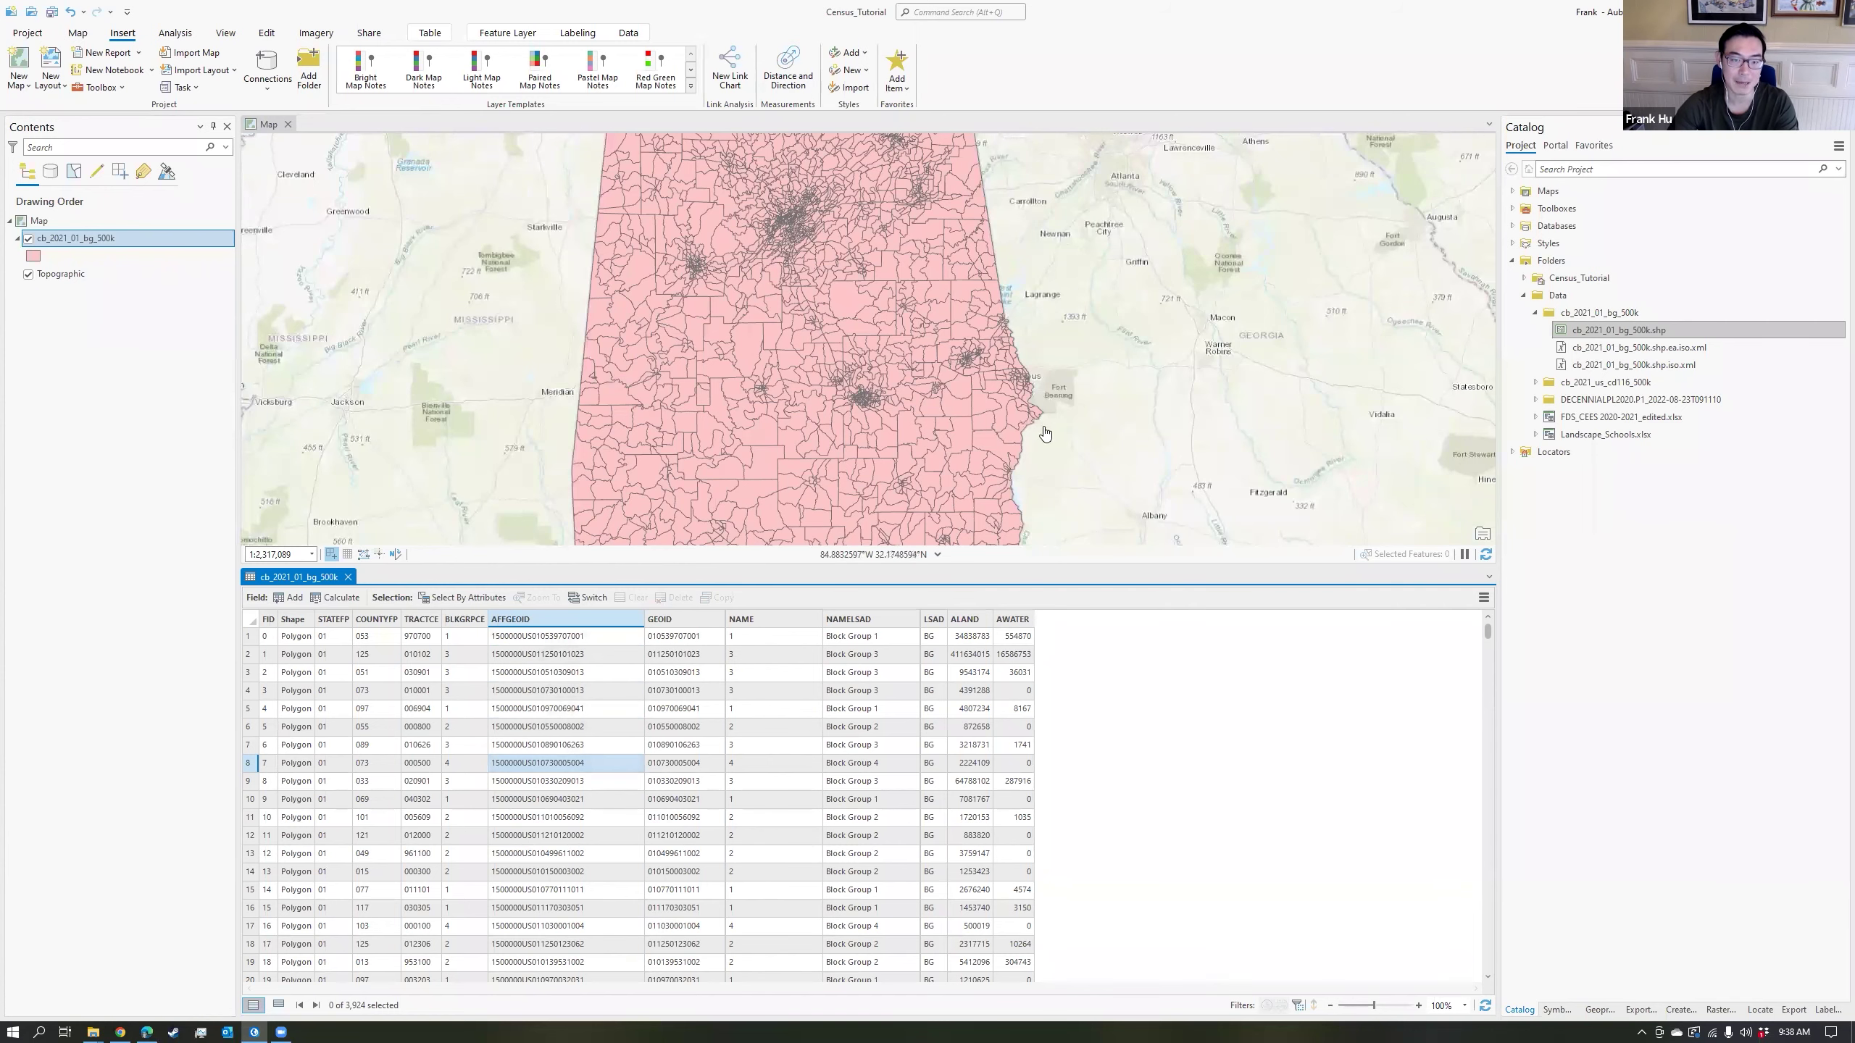
key("ctrl+F4")
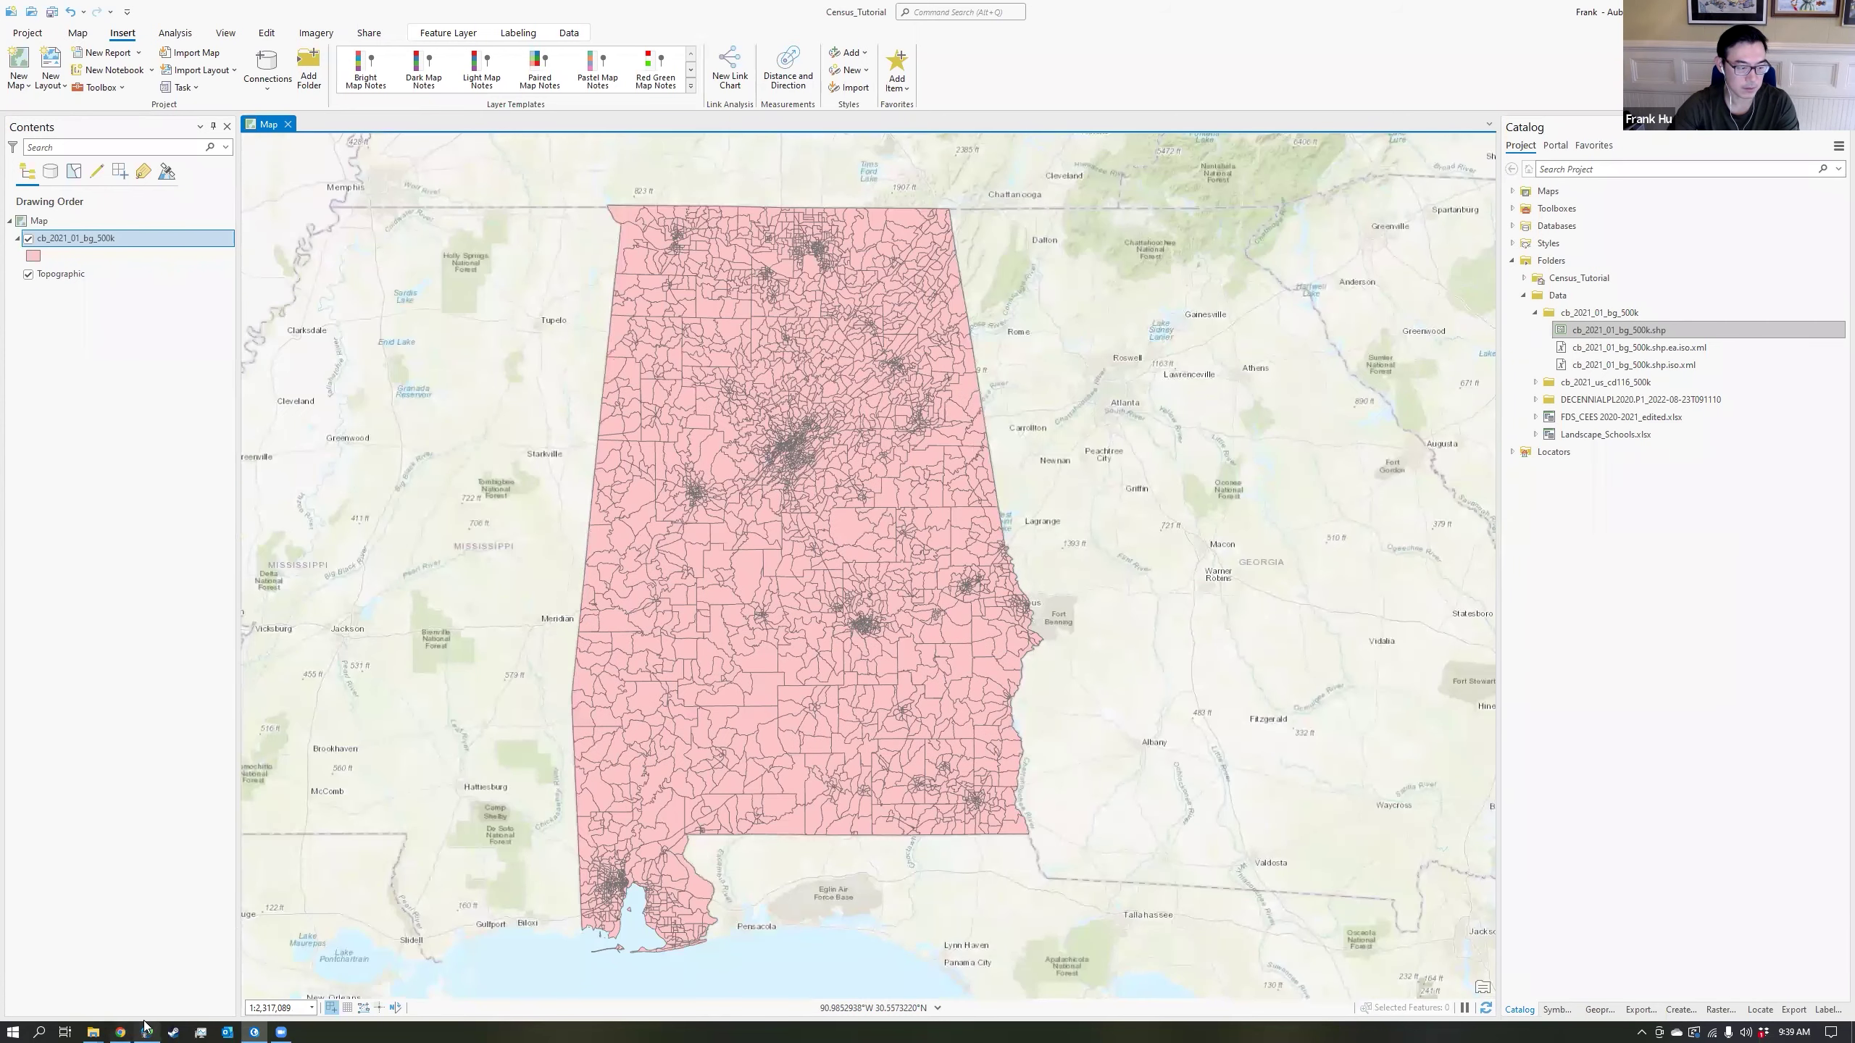
Switch to Chrome and open the Census Bureau's Advanced Search page.
left_click(121, 1031)
left_click(244, 9)
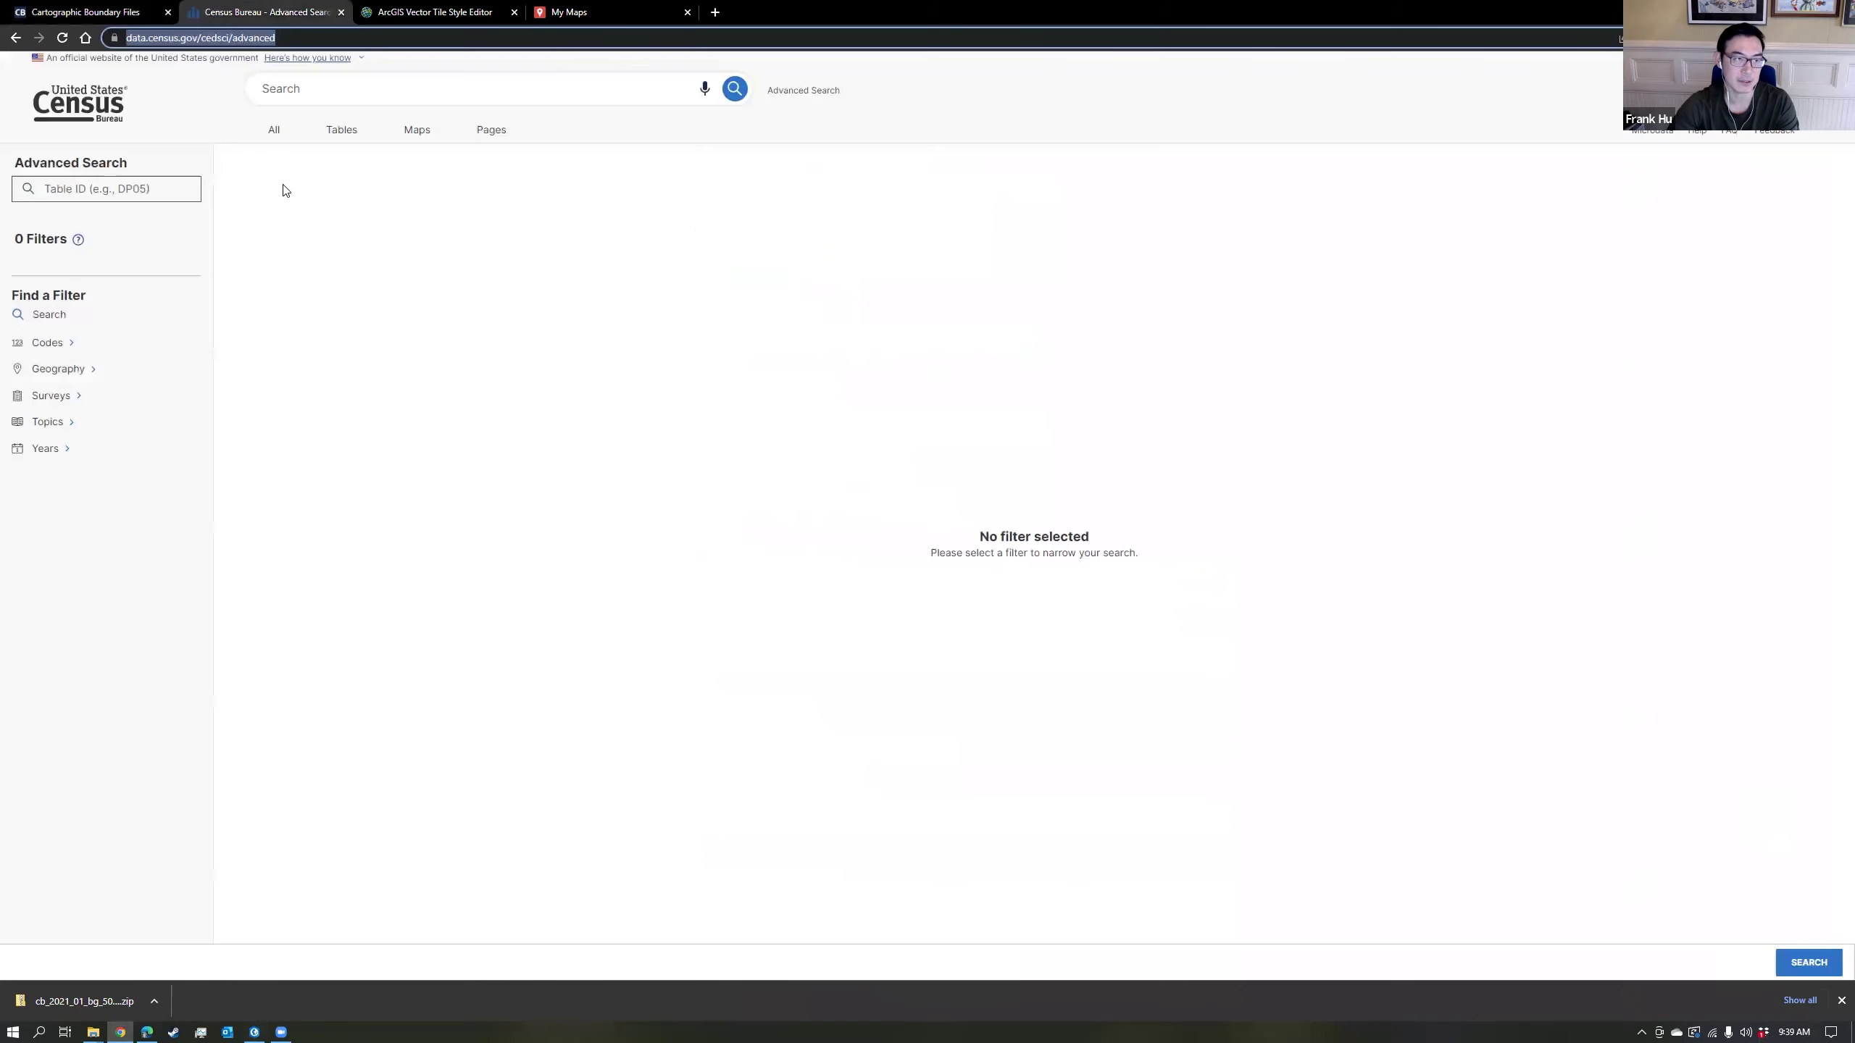
Add a geography filter for all block groups within Alabama.
left_click(294, 41)
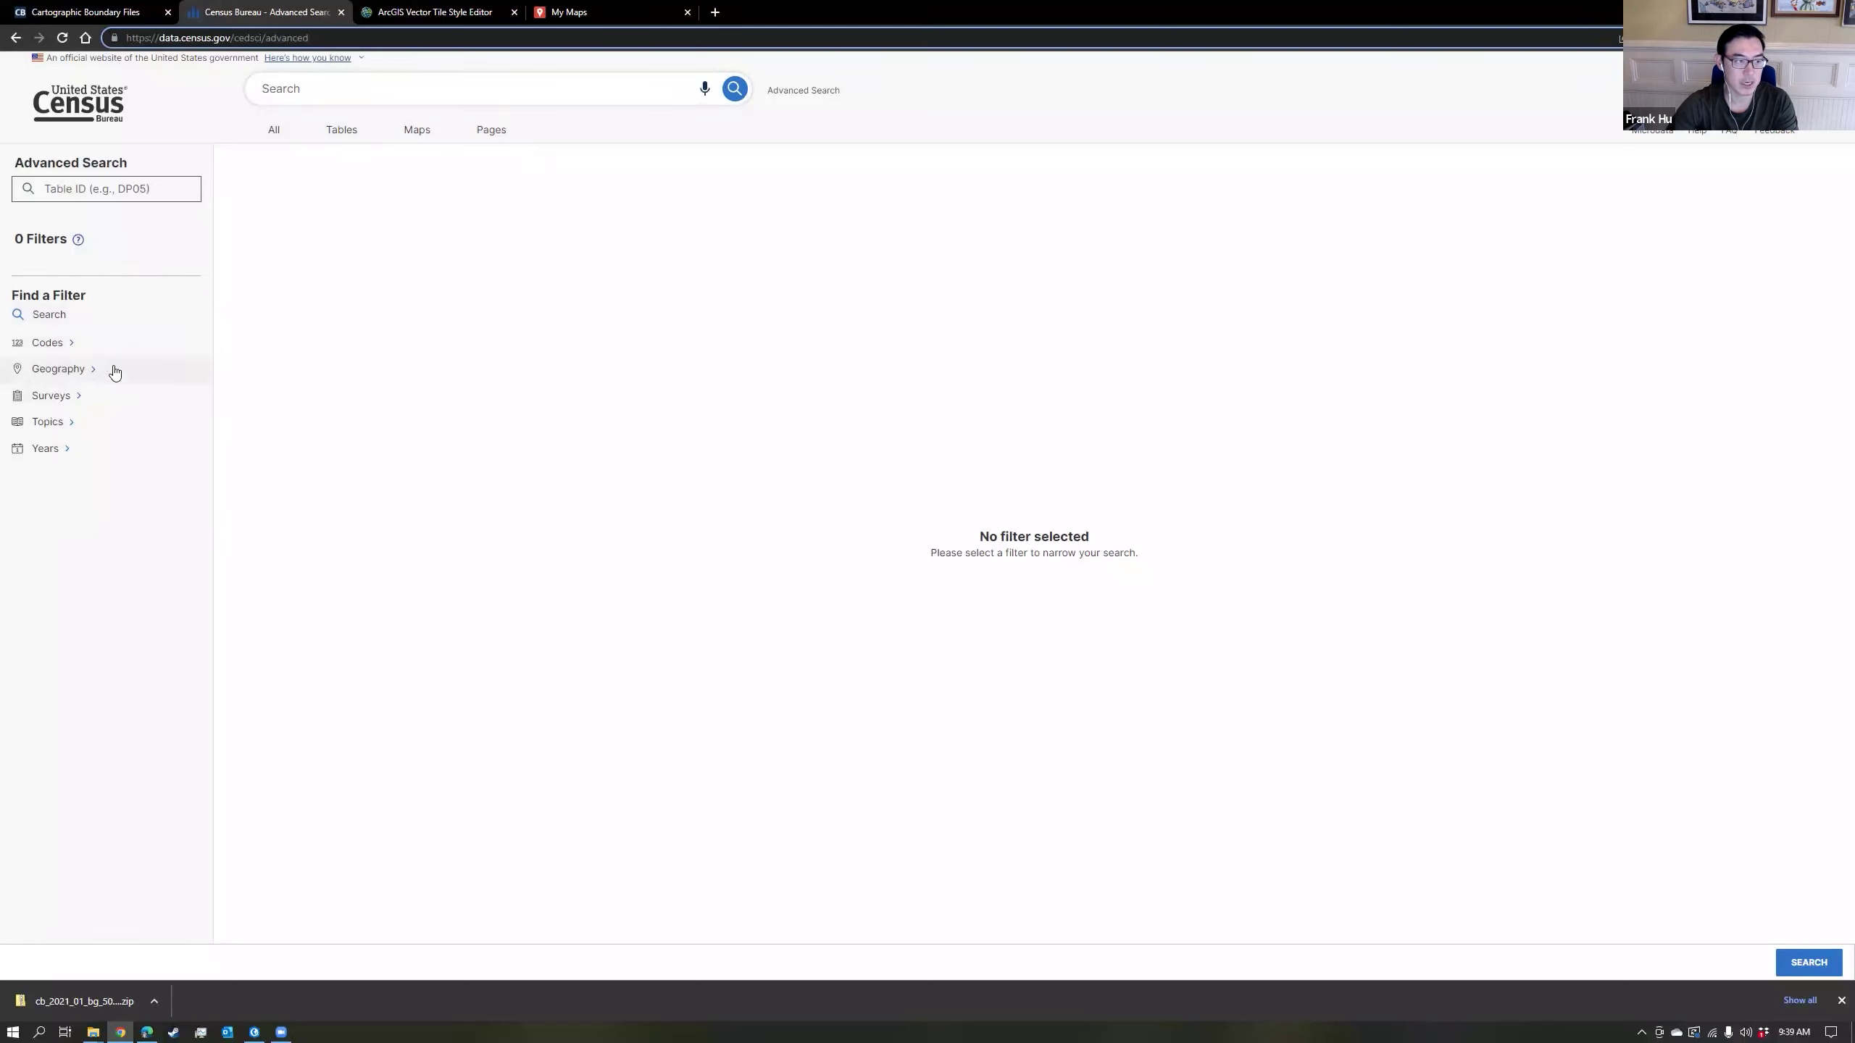
left_click(67, 375)
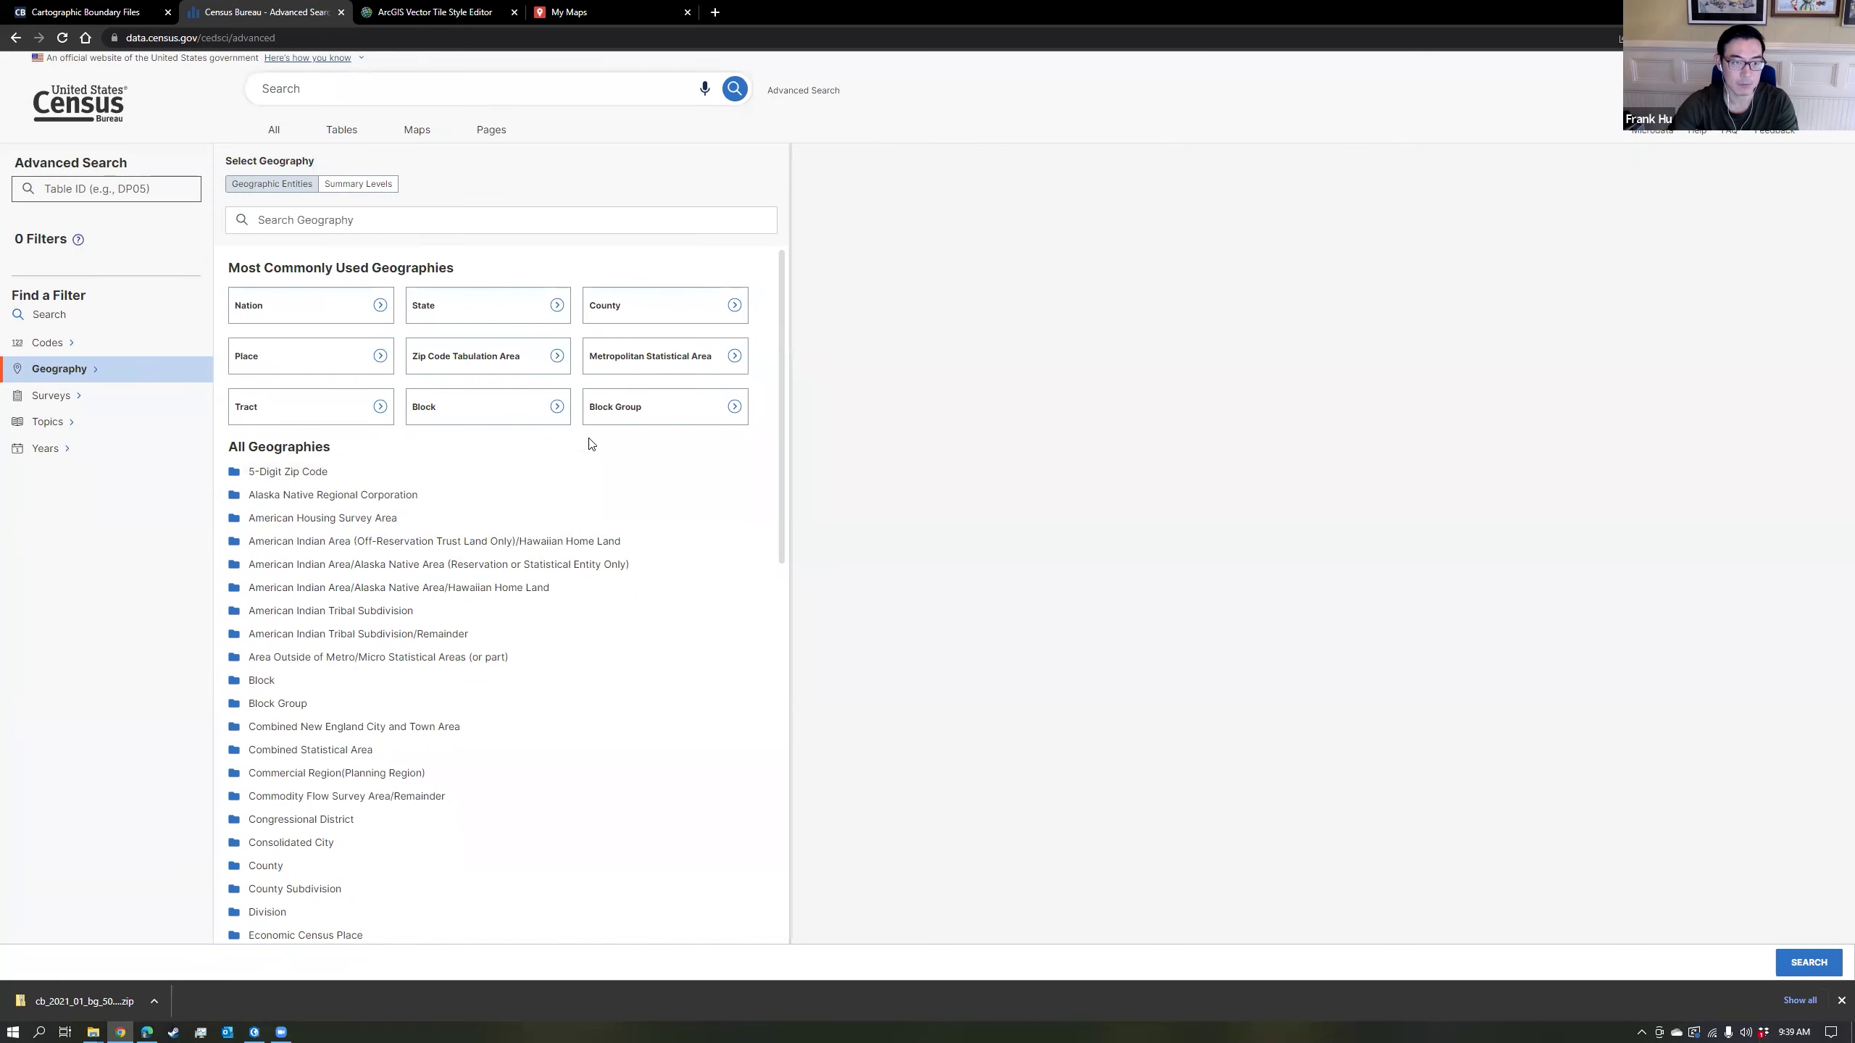
left_click(643, 411)
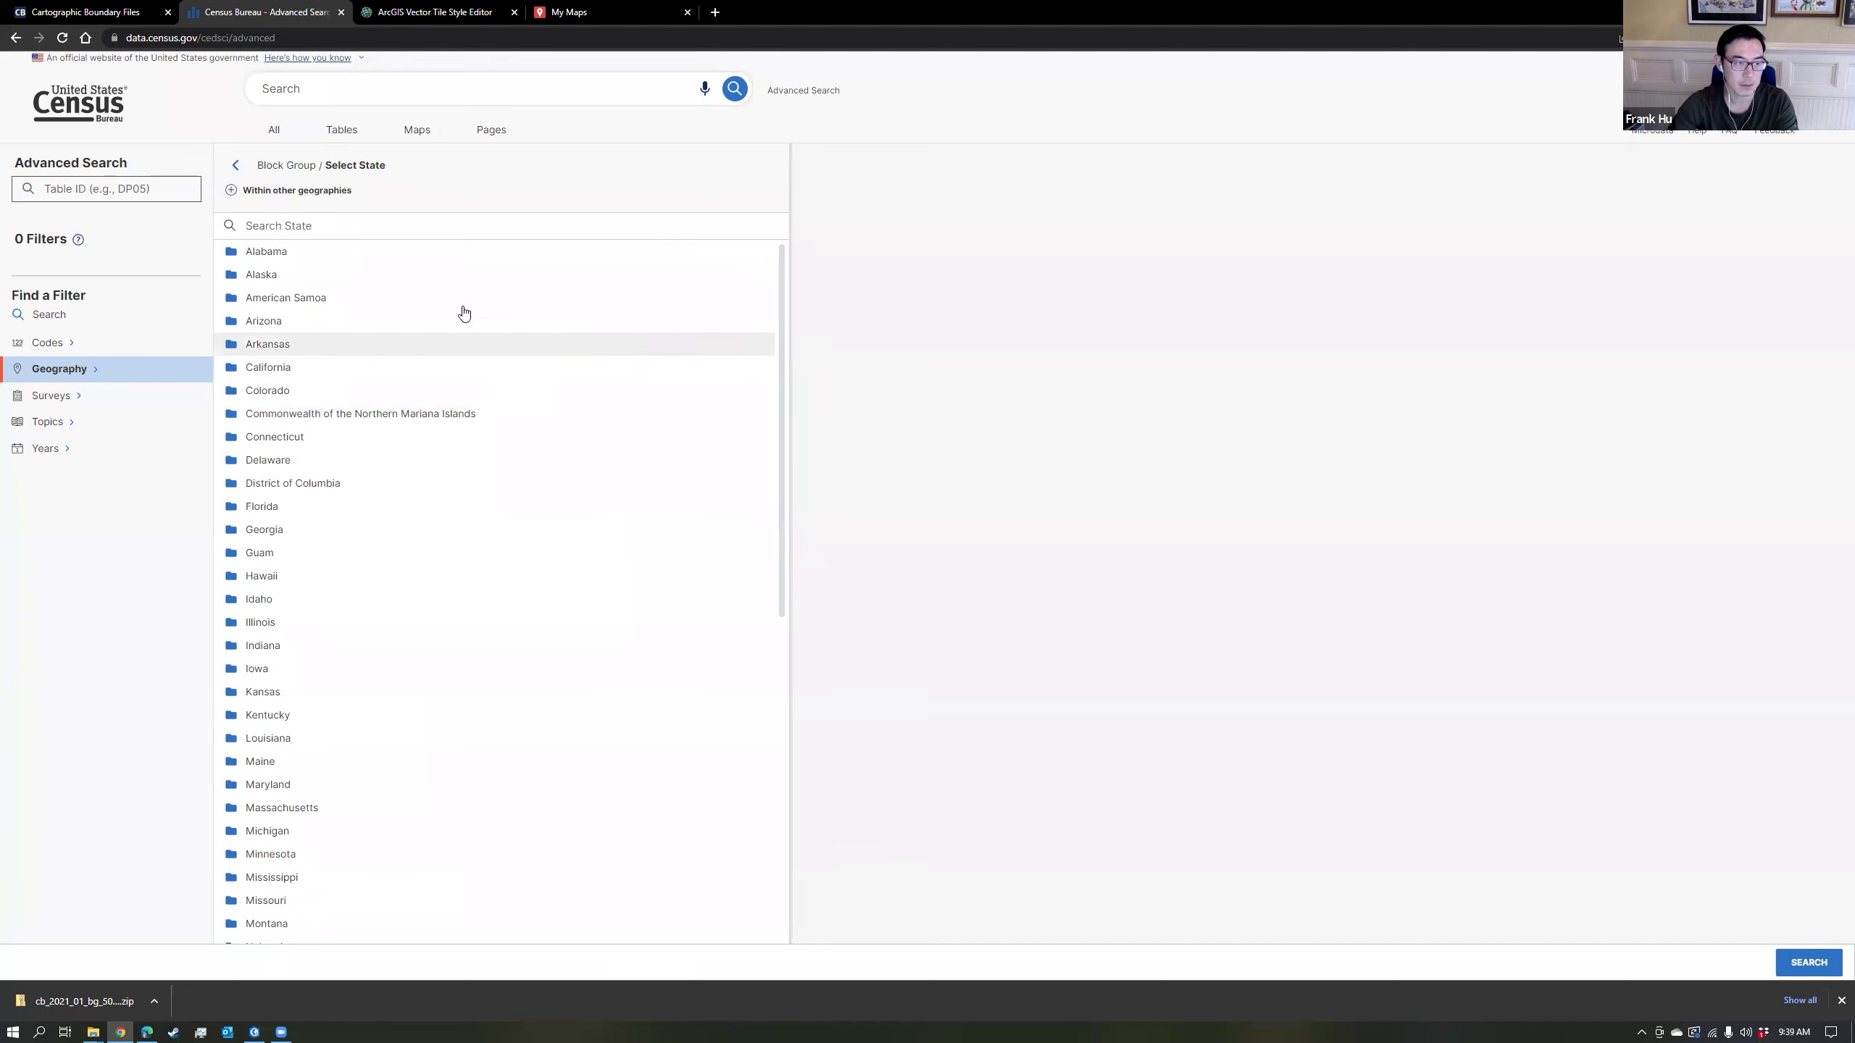
scroll(422, 680, "down", 8)
scroll(426, 593, "up", 8)
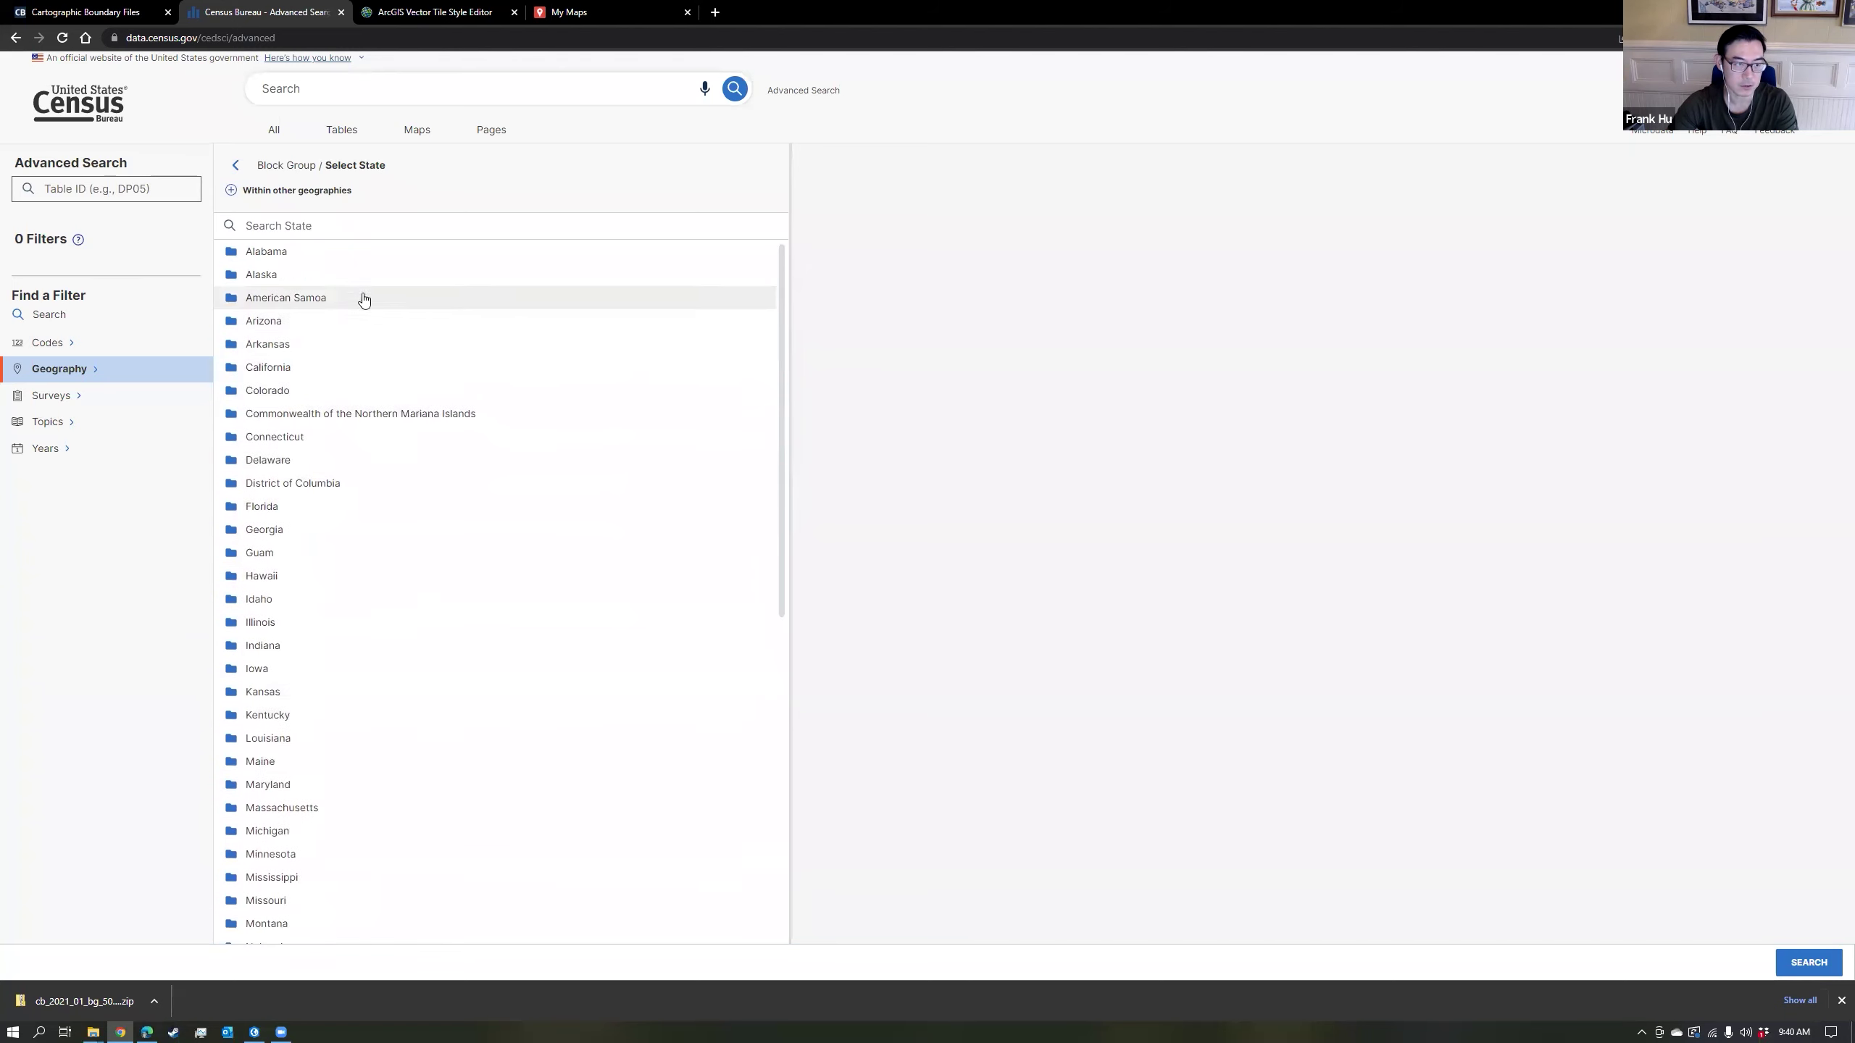
left_click(290, 254)
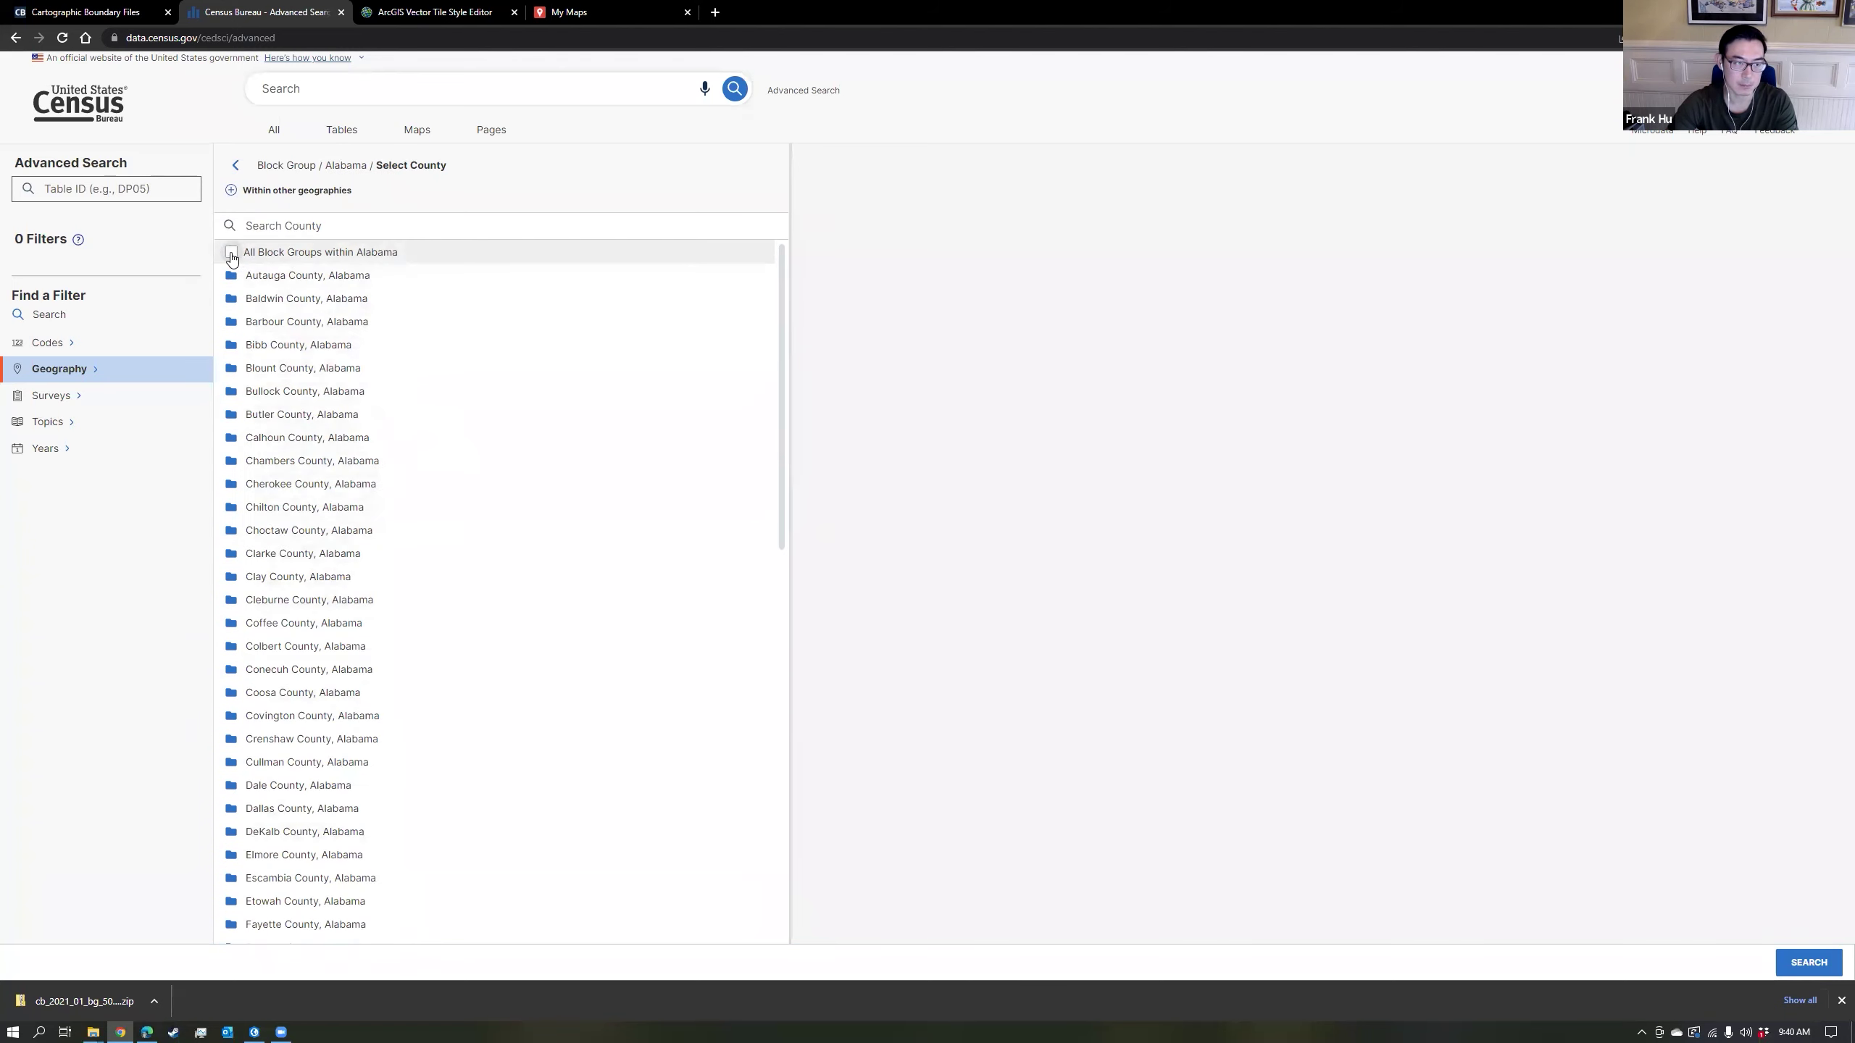
left_click(231, 253)
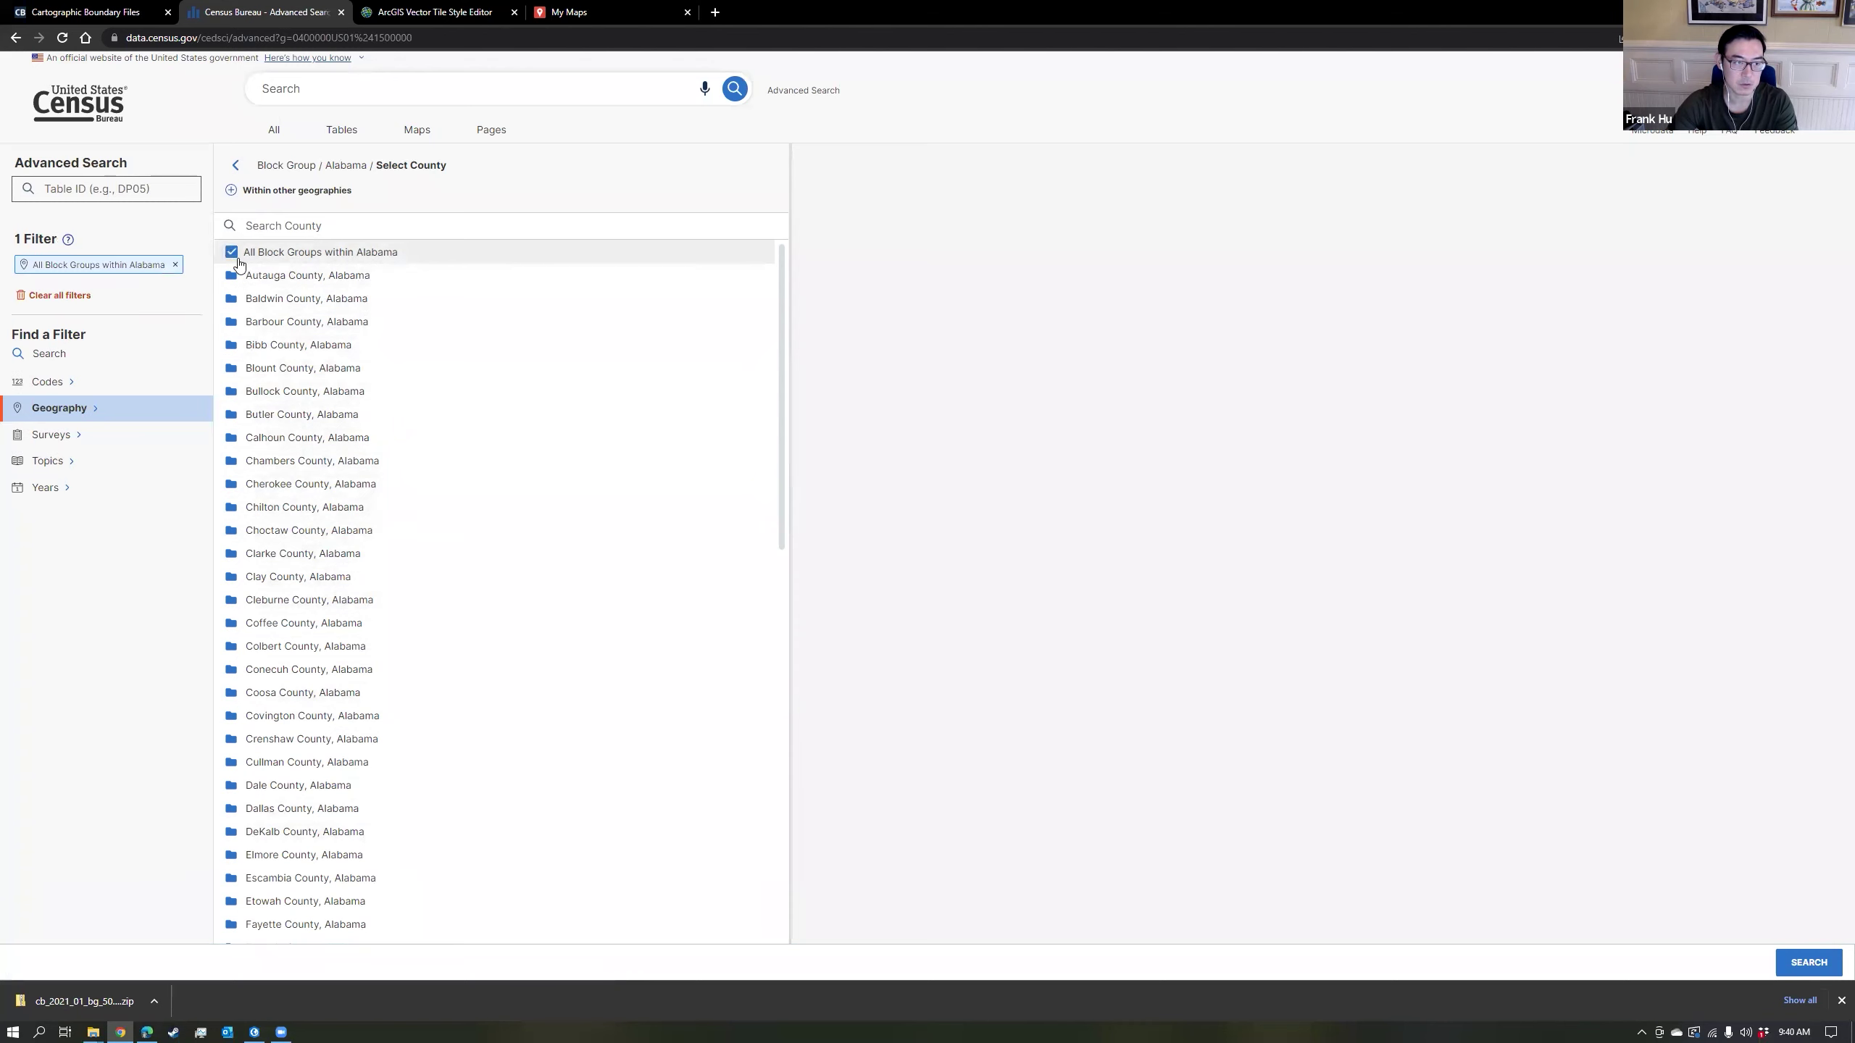
Add the Populations and People topic filter and run the search.
left_click(59, 461)
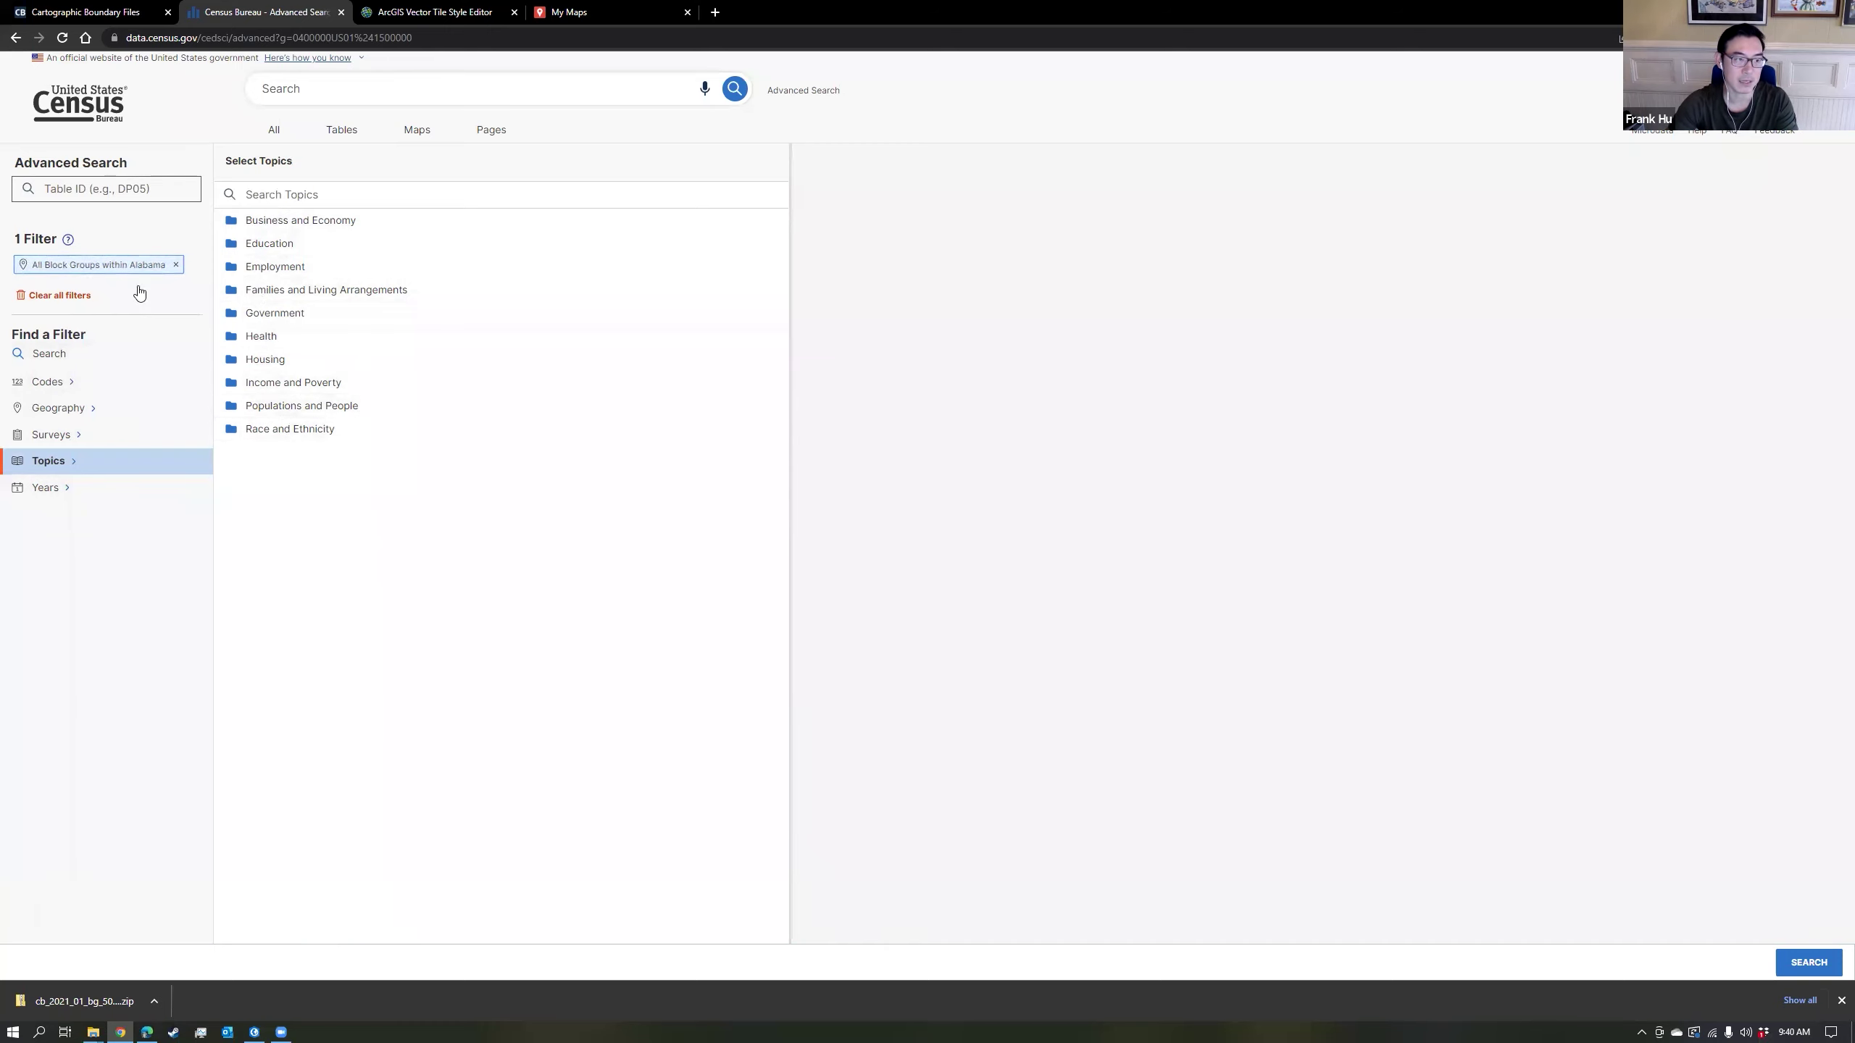
left_click(299, 407)
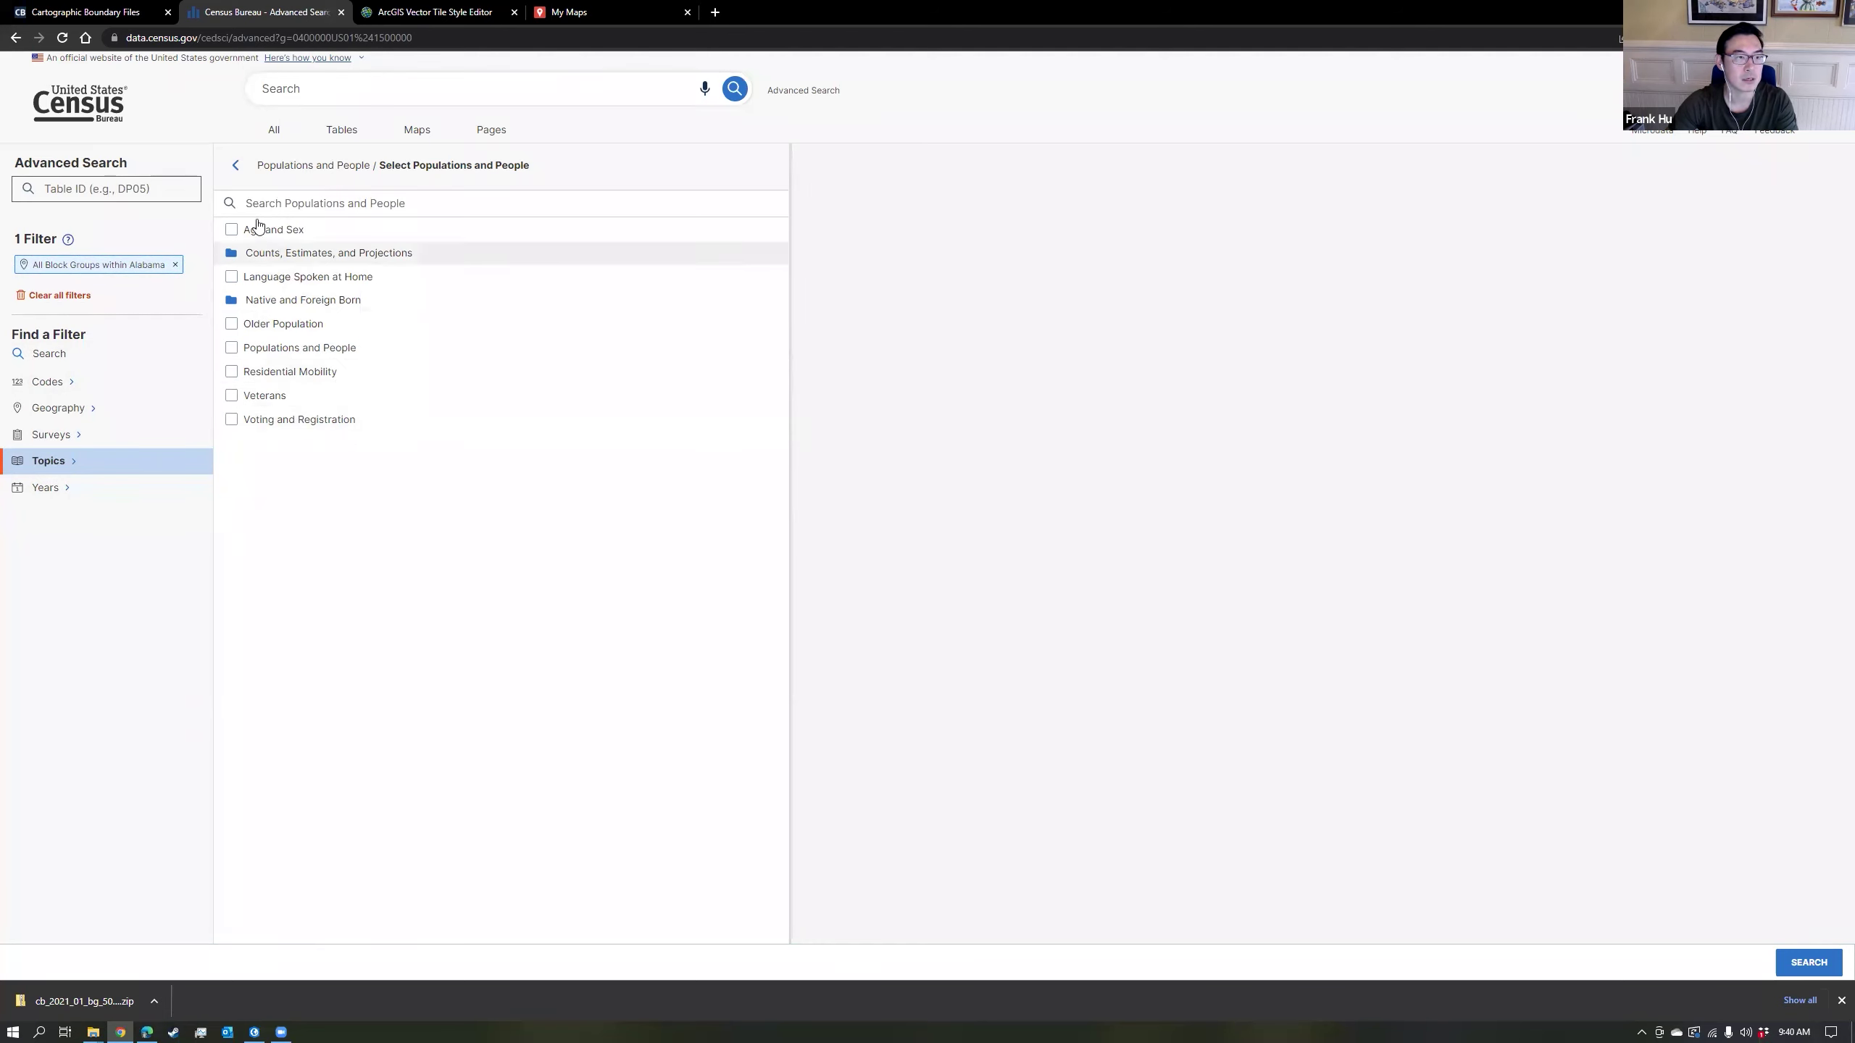
left_click(235, 165)
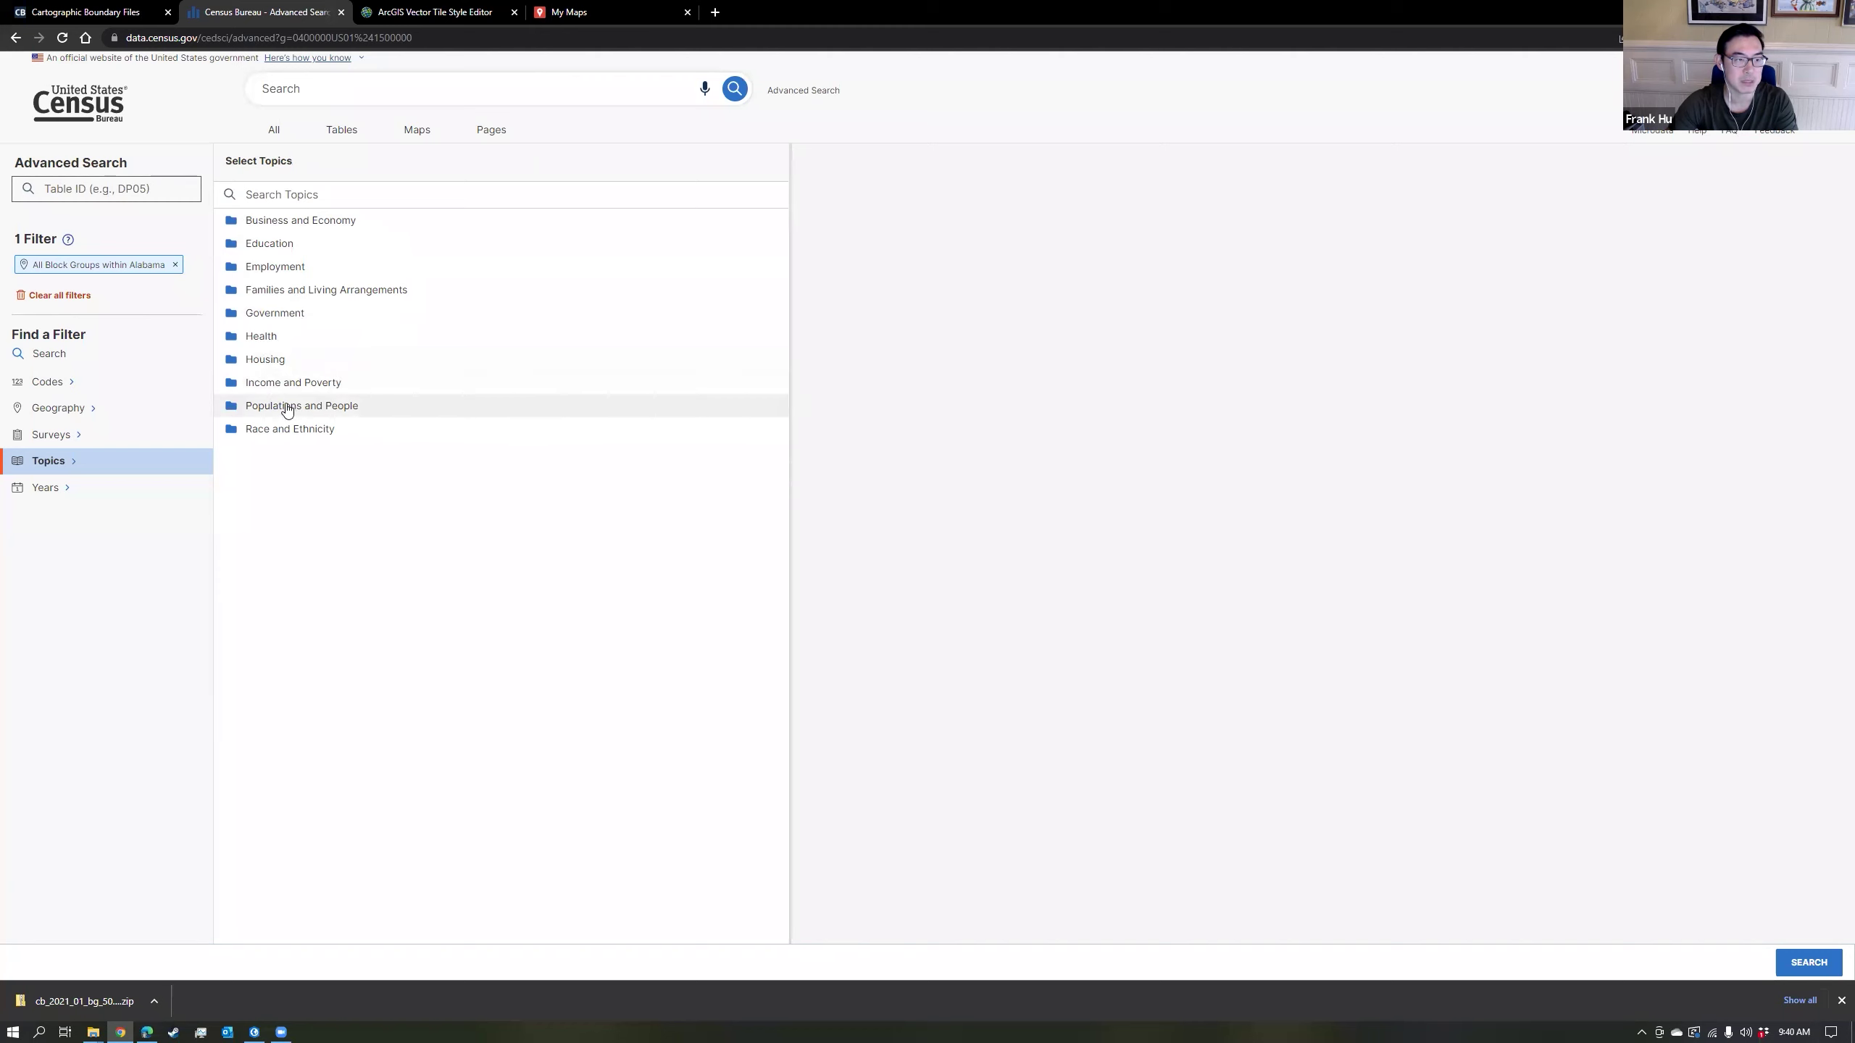
left_click(288, 407)
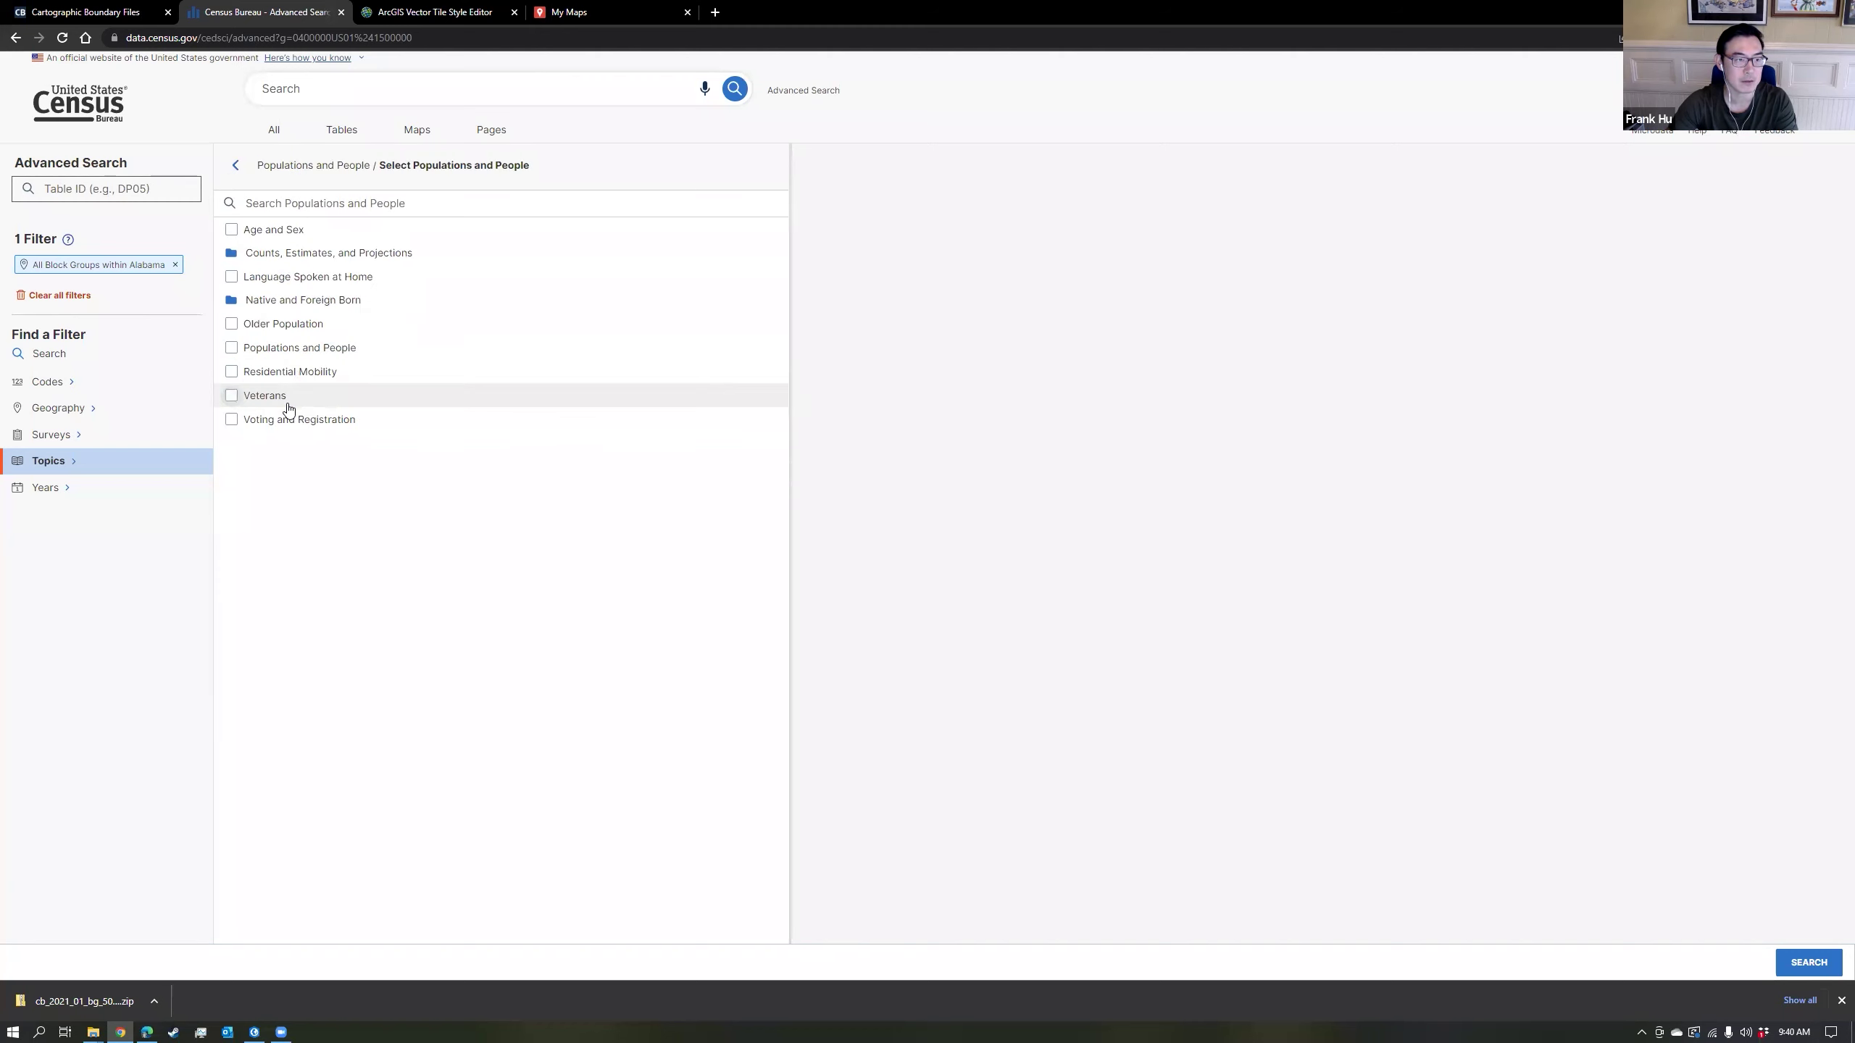
left_click(252, 355)
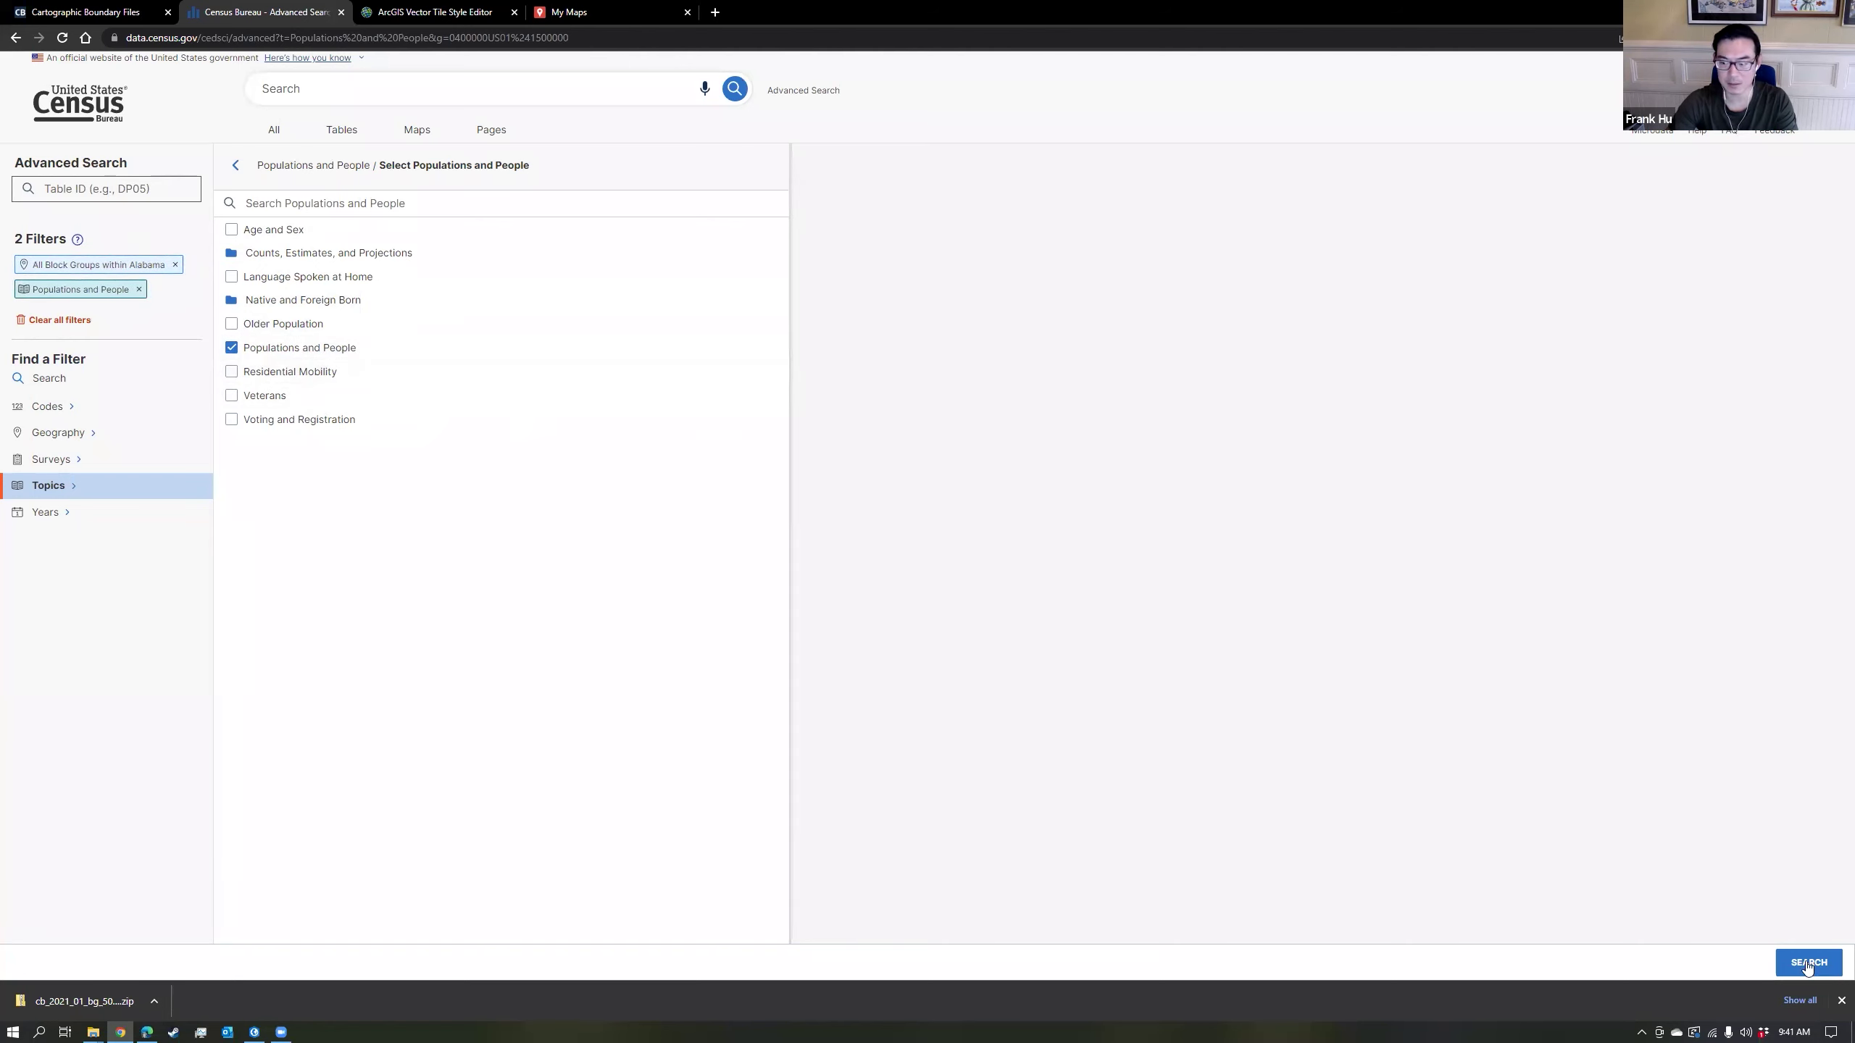
left_click(1841, 1001)
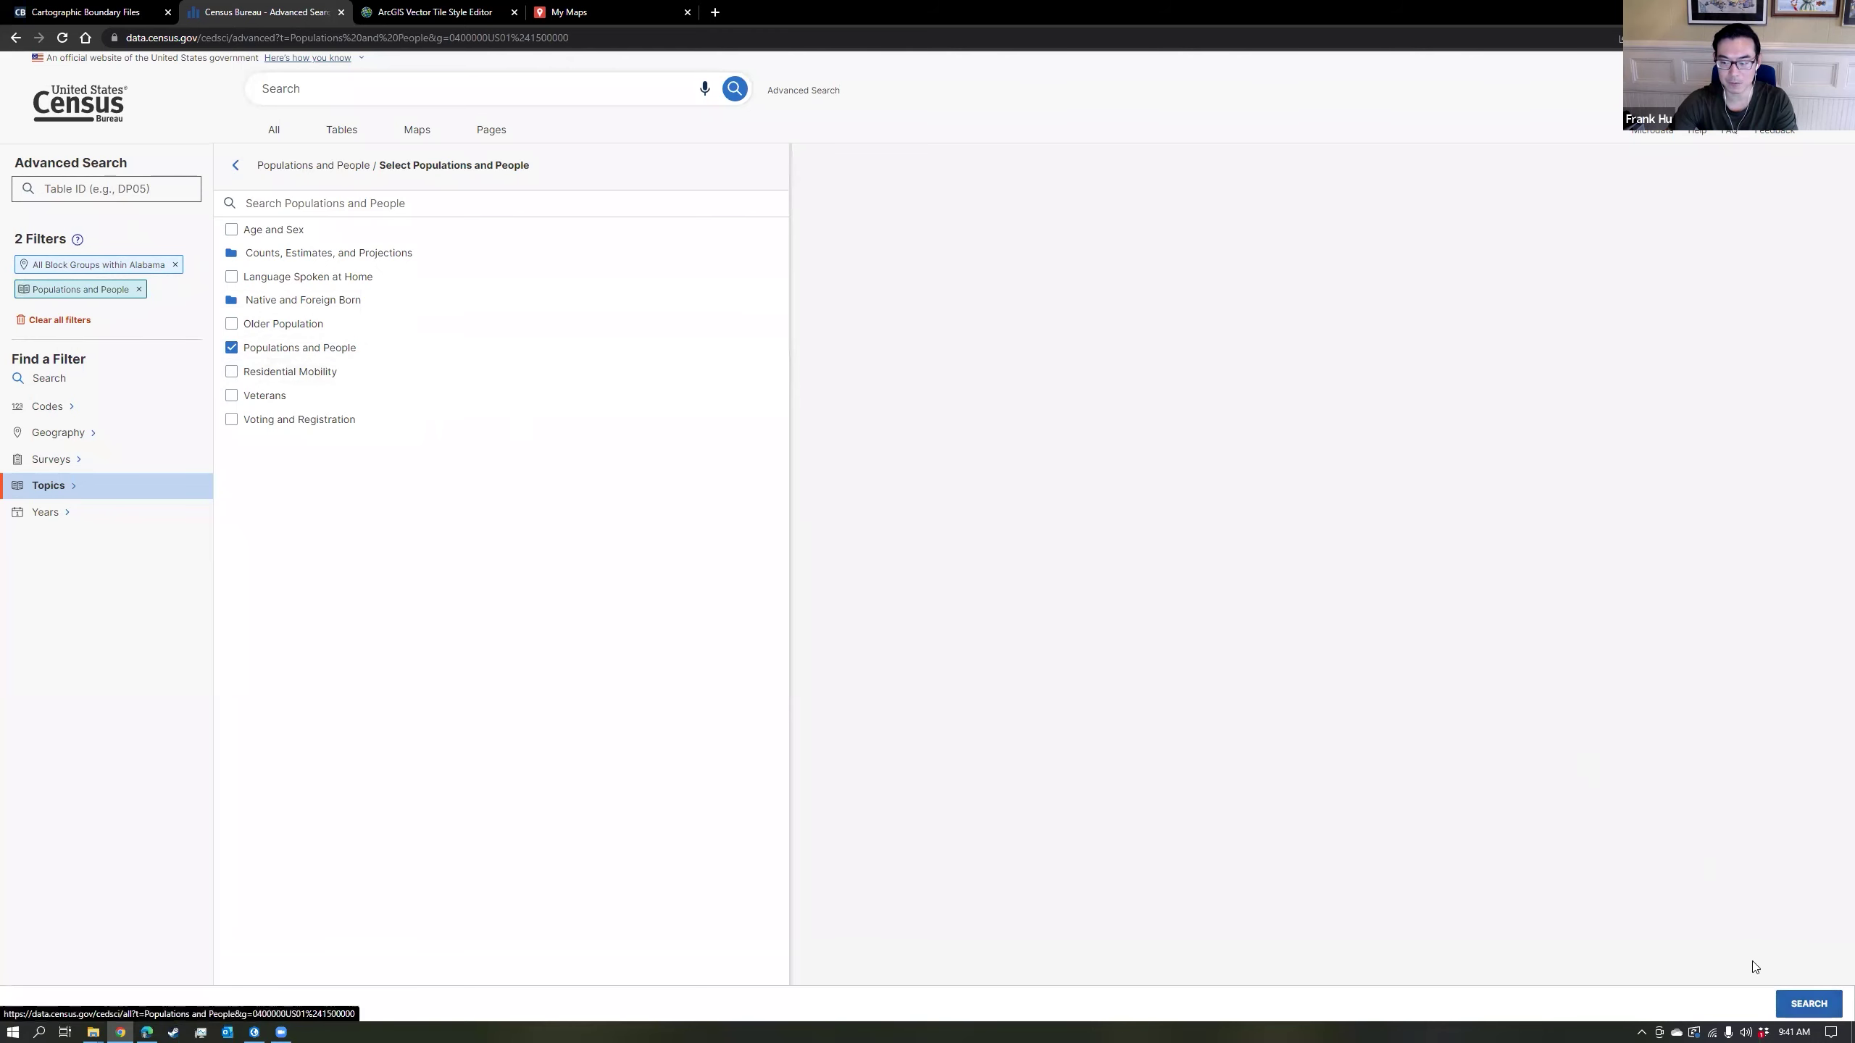
left_click(1789, 1003)
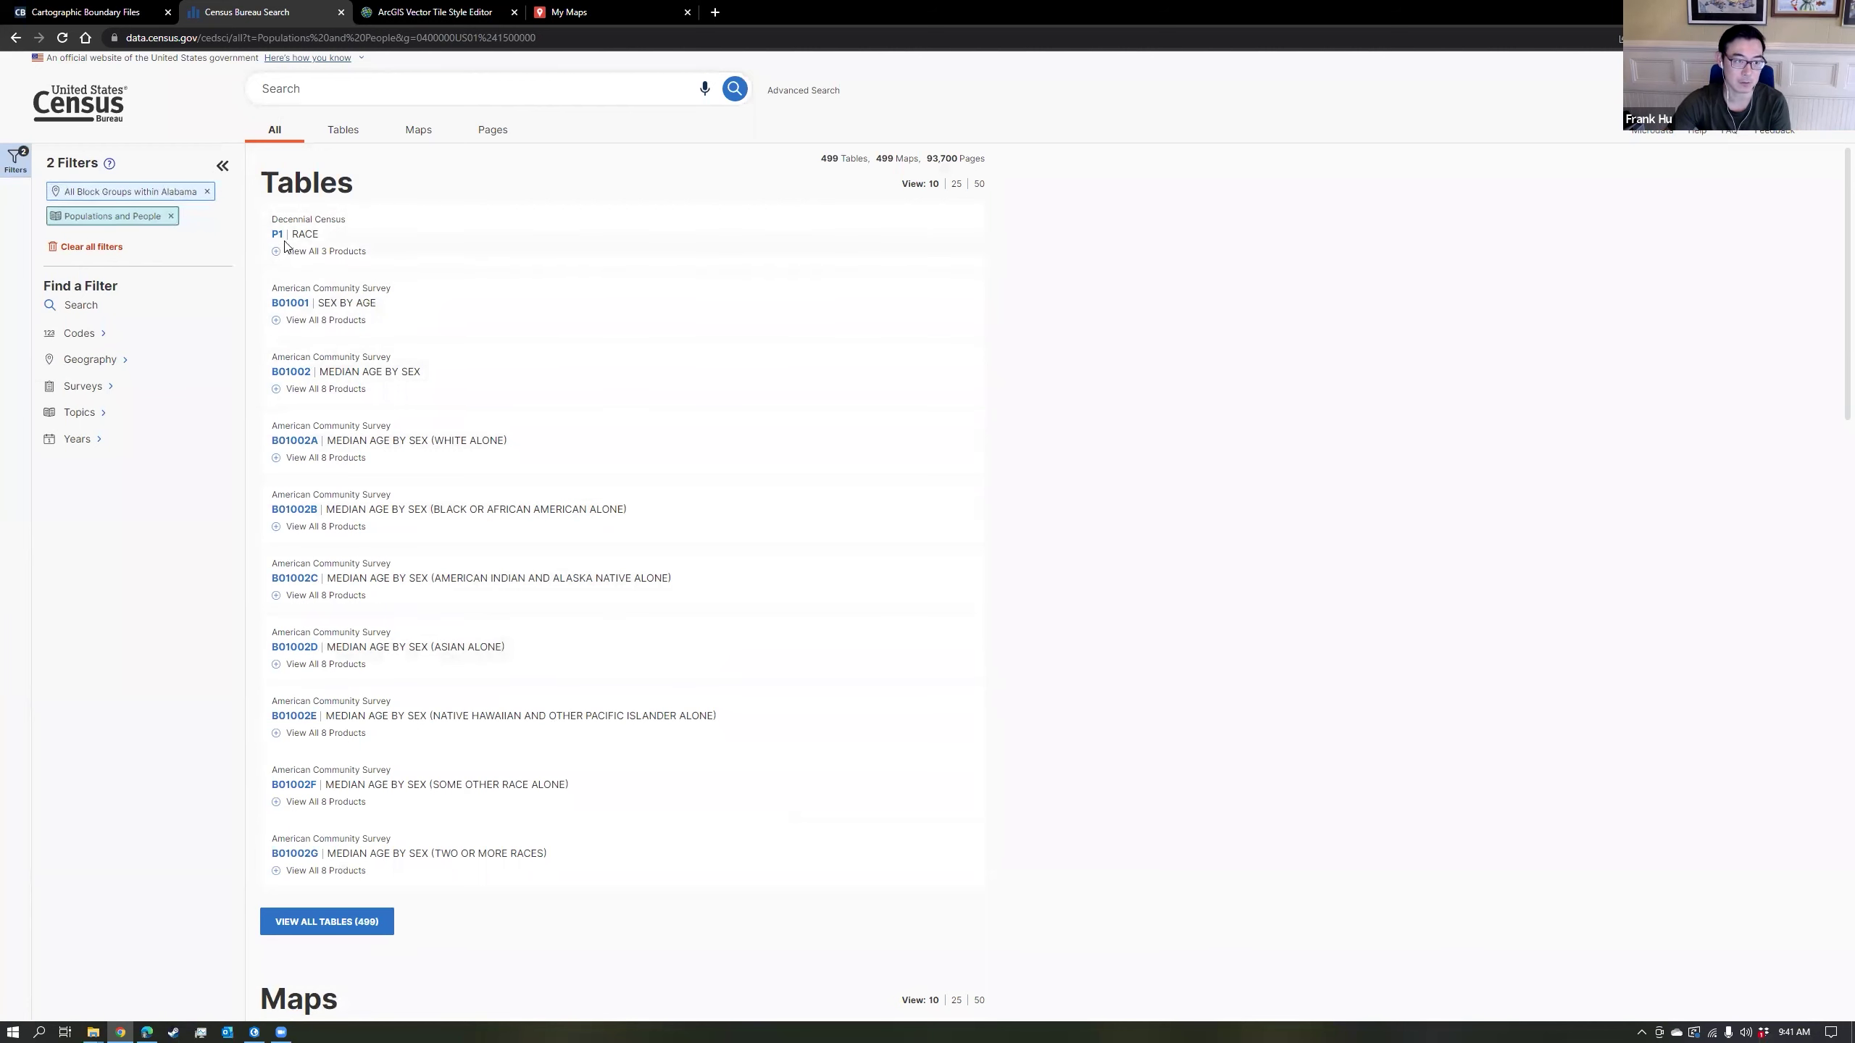
Find table B01003 Total Population in the full results and download its 2020 ACS 5-Year Estimates version as CSV.
left_click(376, 932)
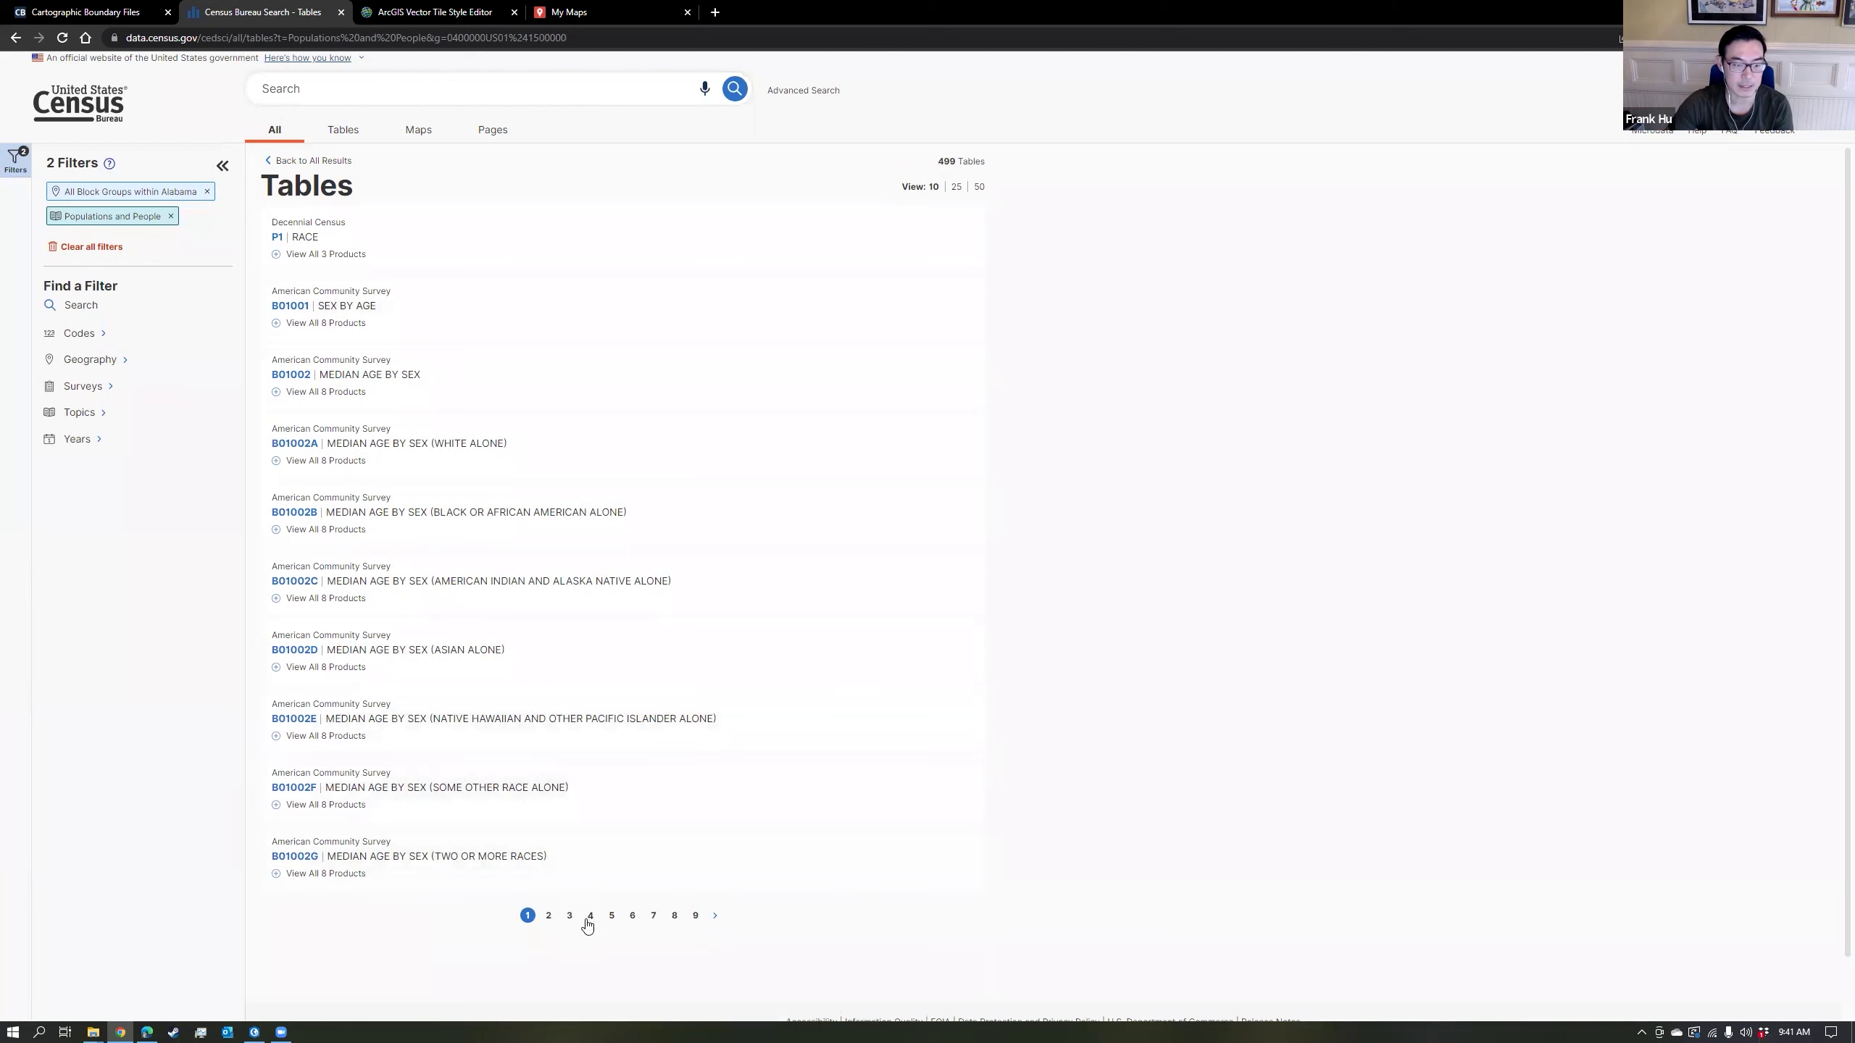
left_click(548, 922)
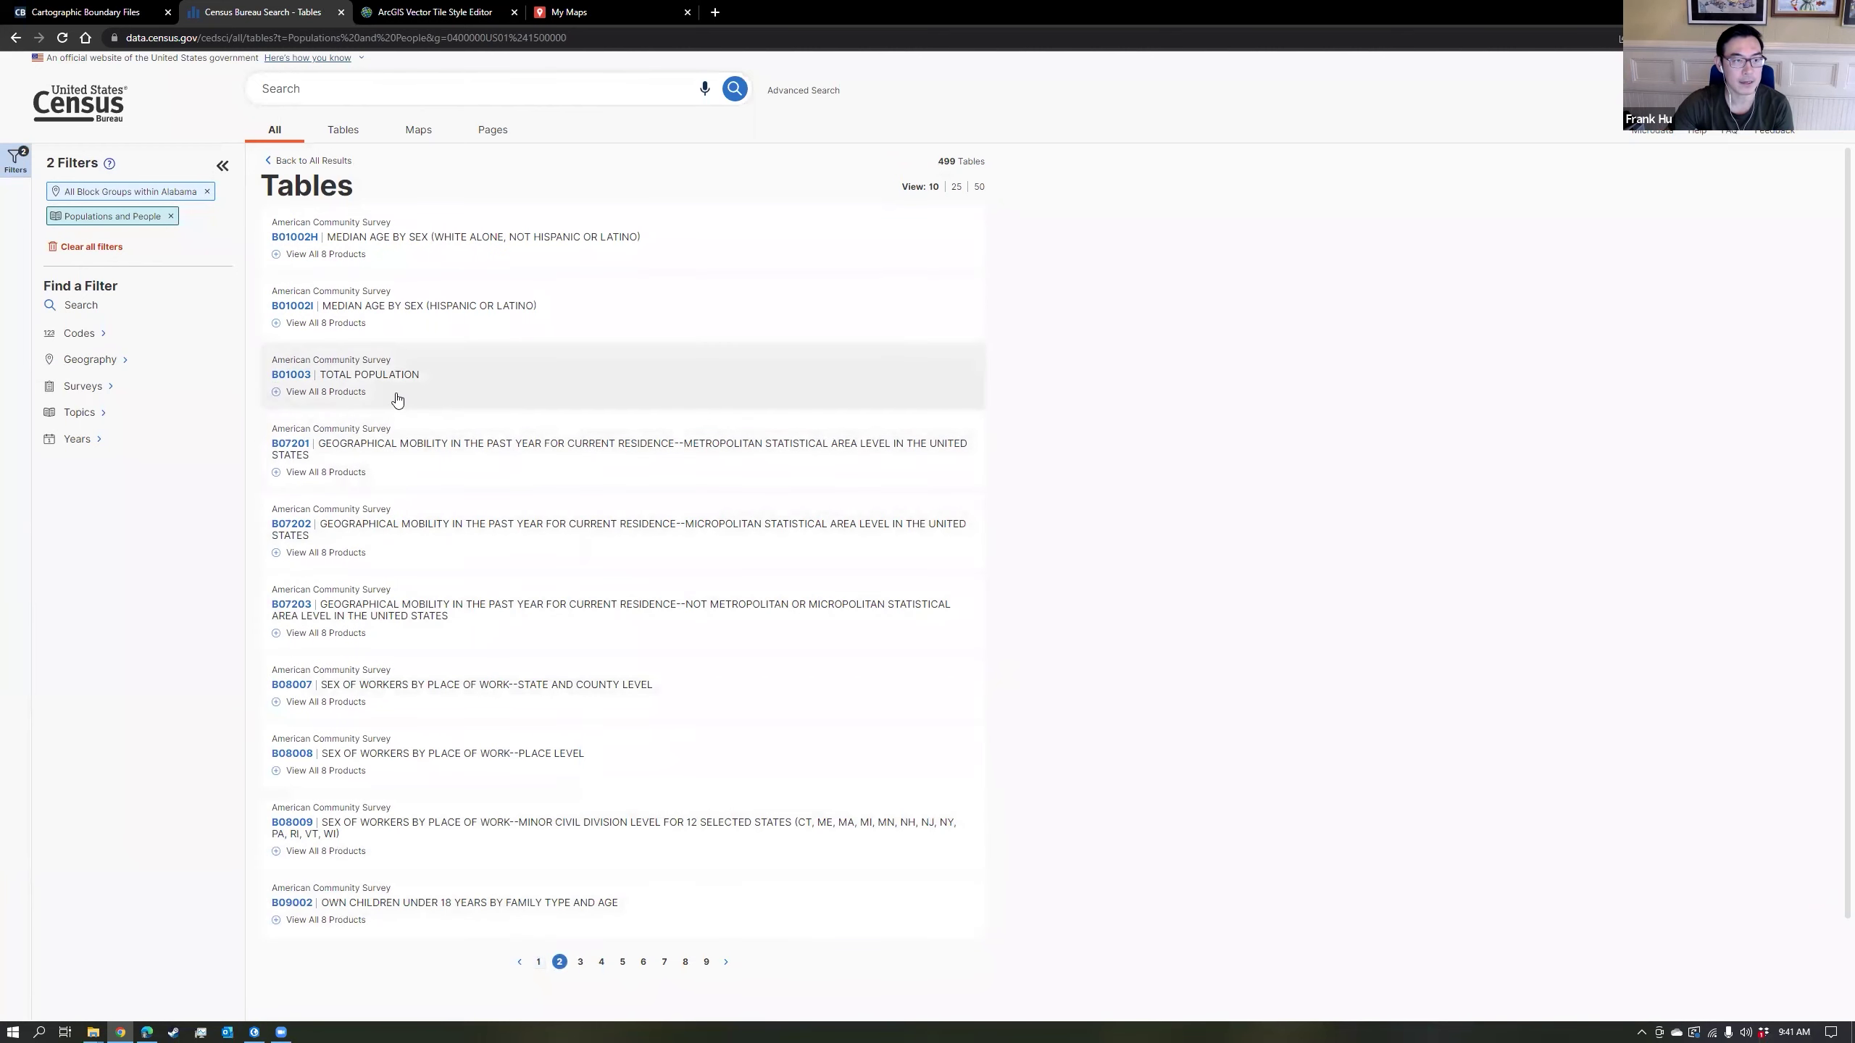
left_click(323, 394)
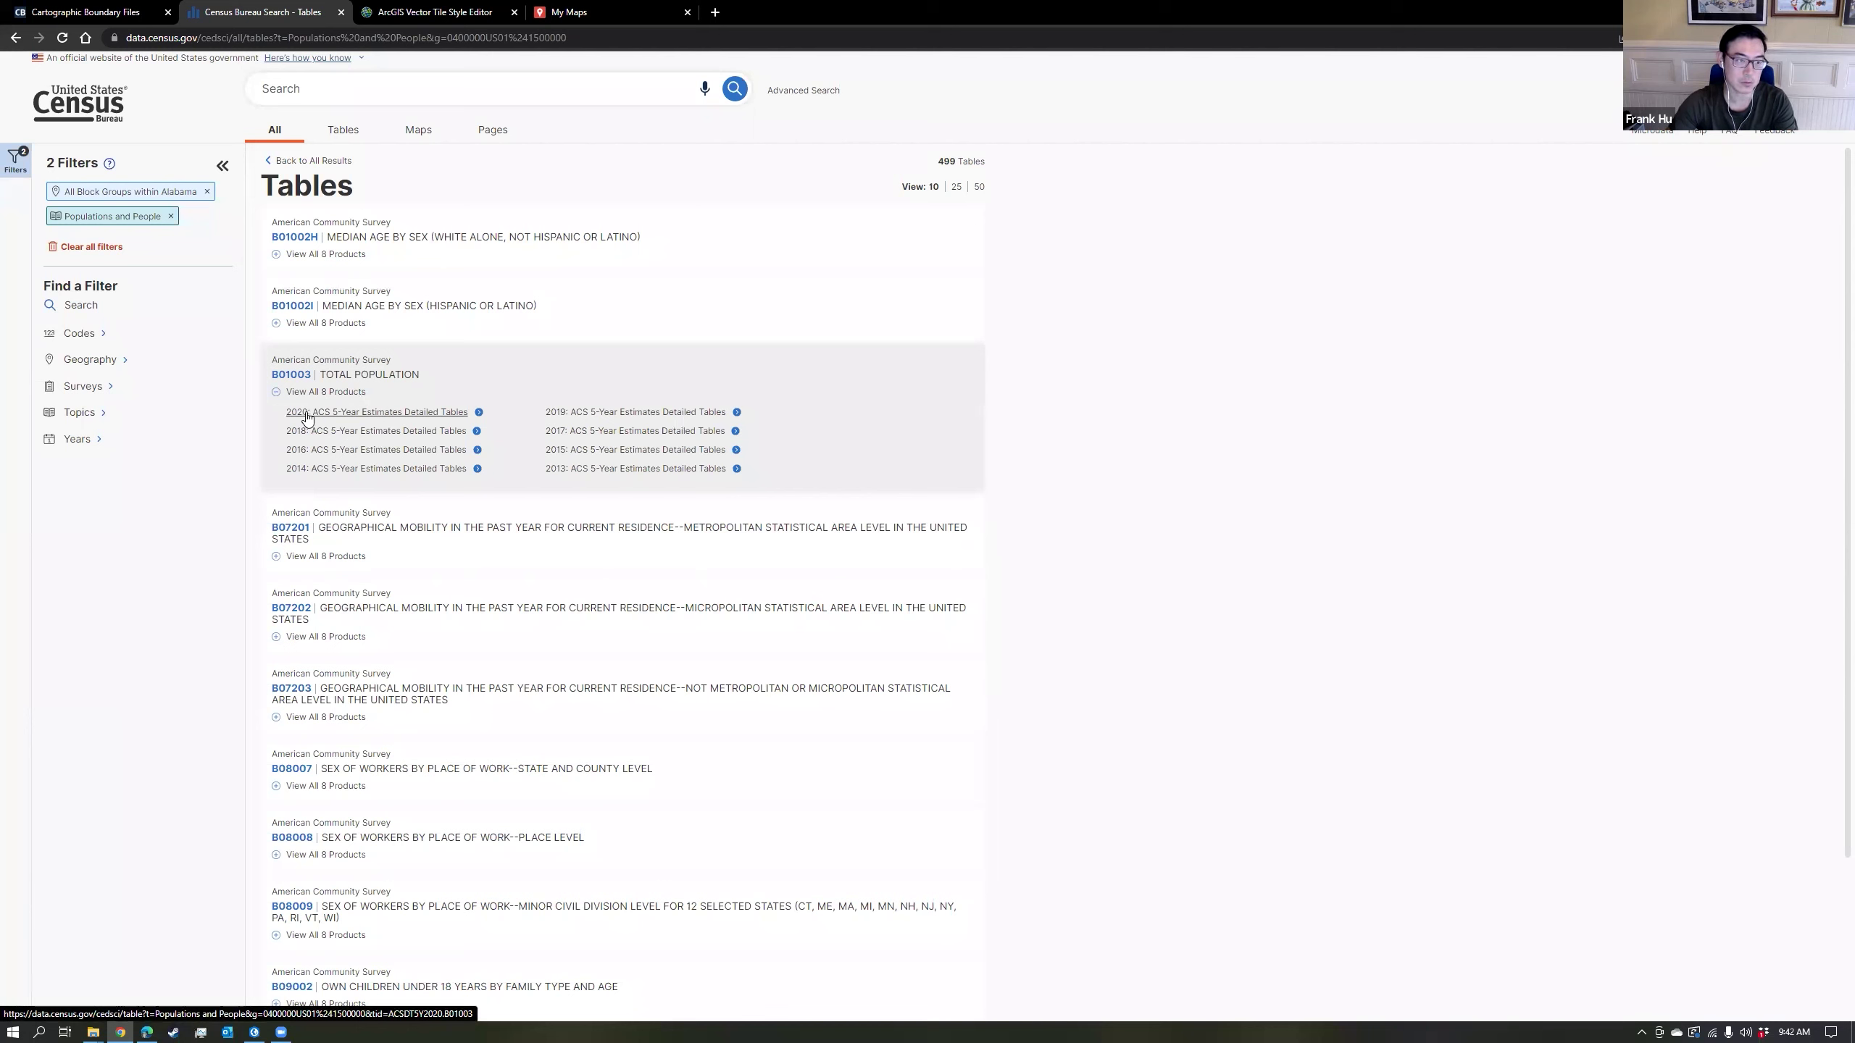
left_click(348, 414)
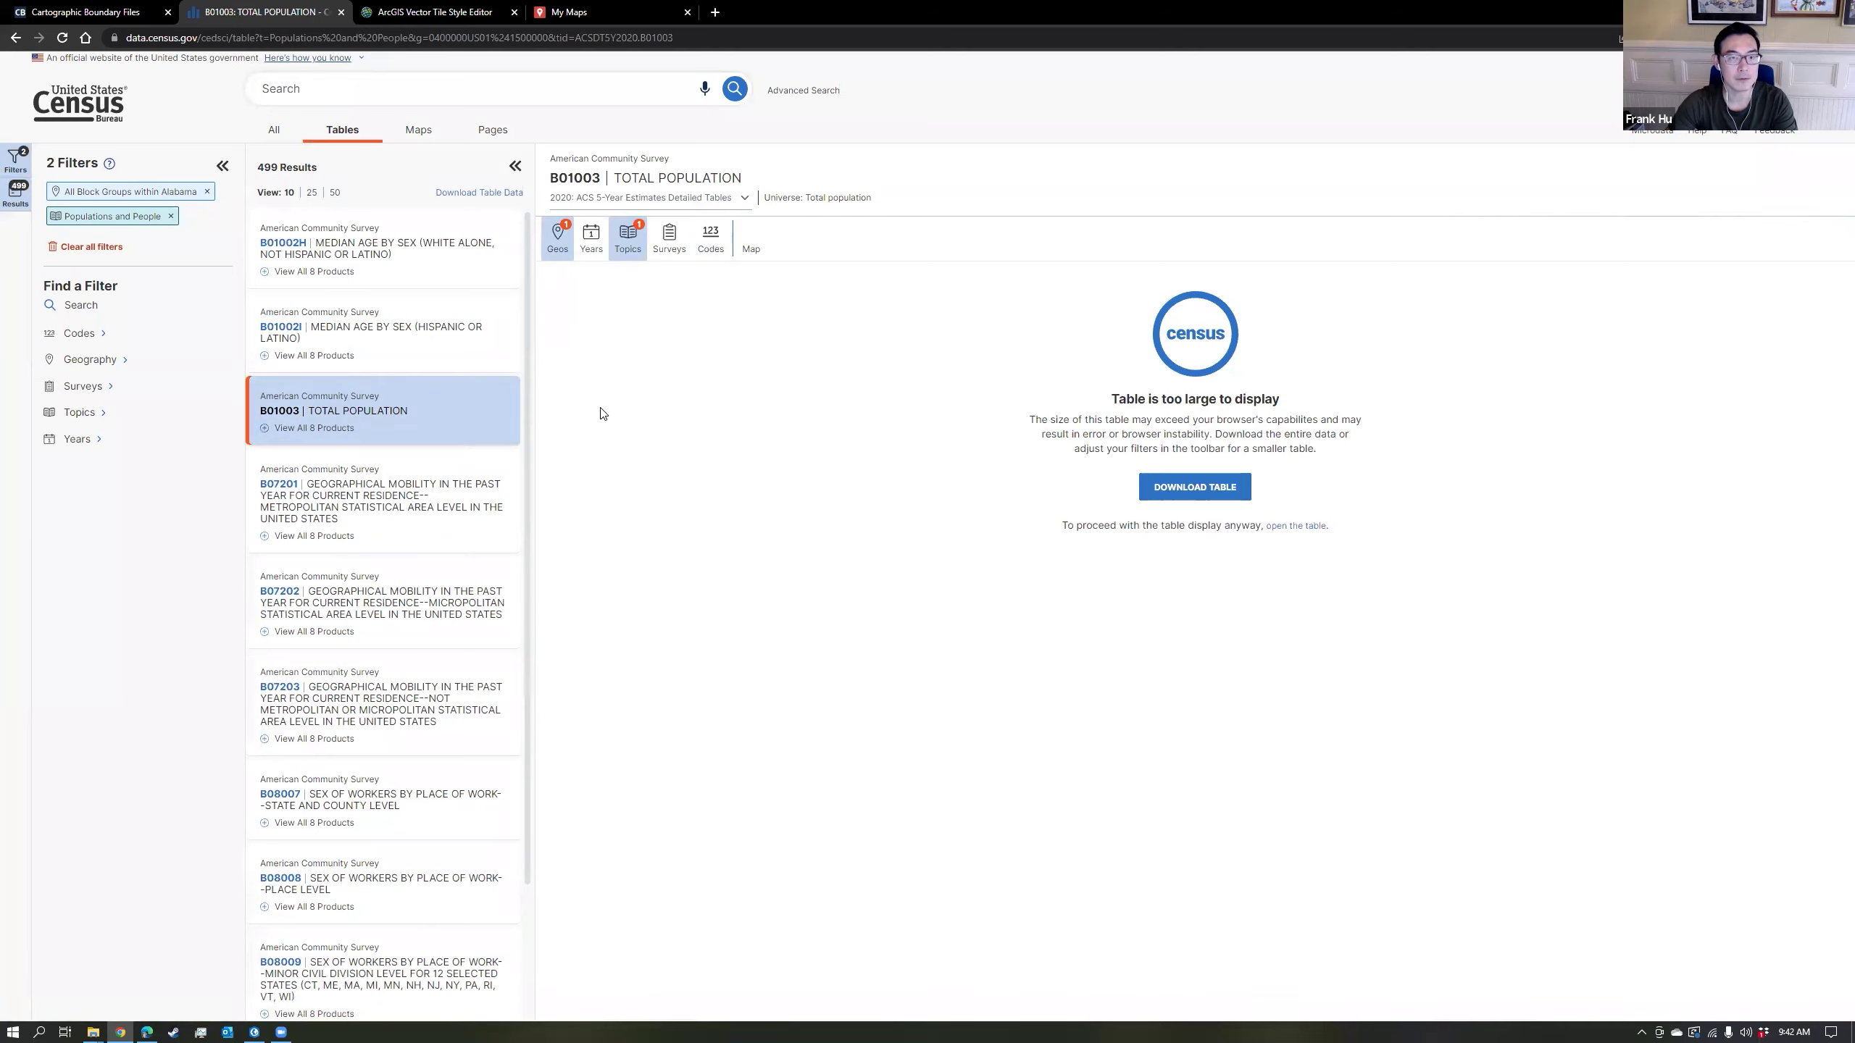
left_click(1203, 488)
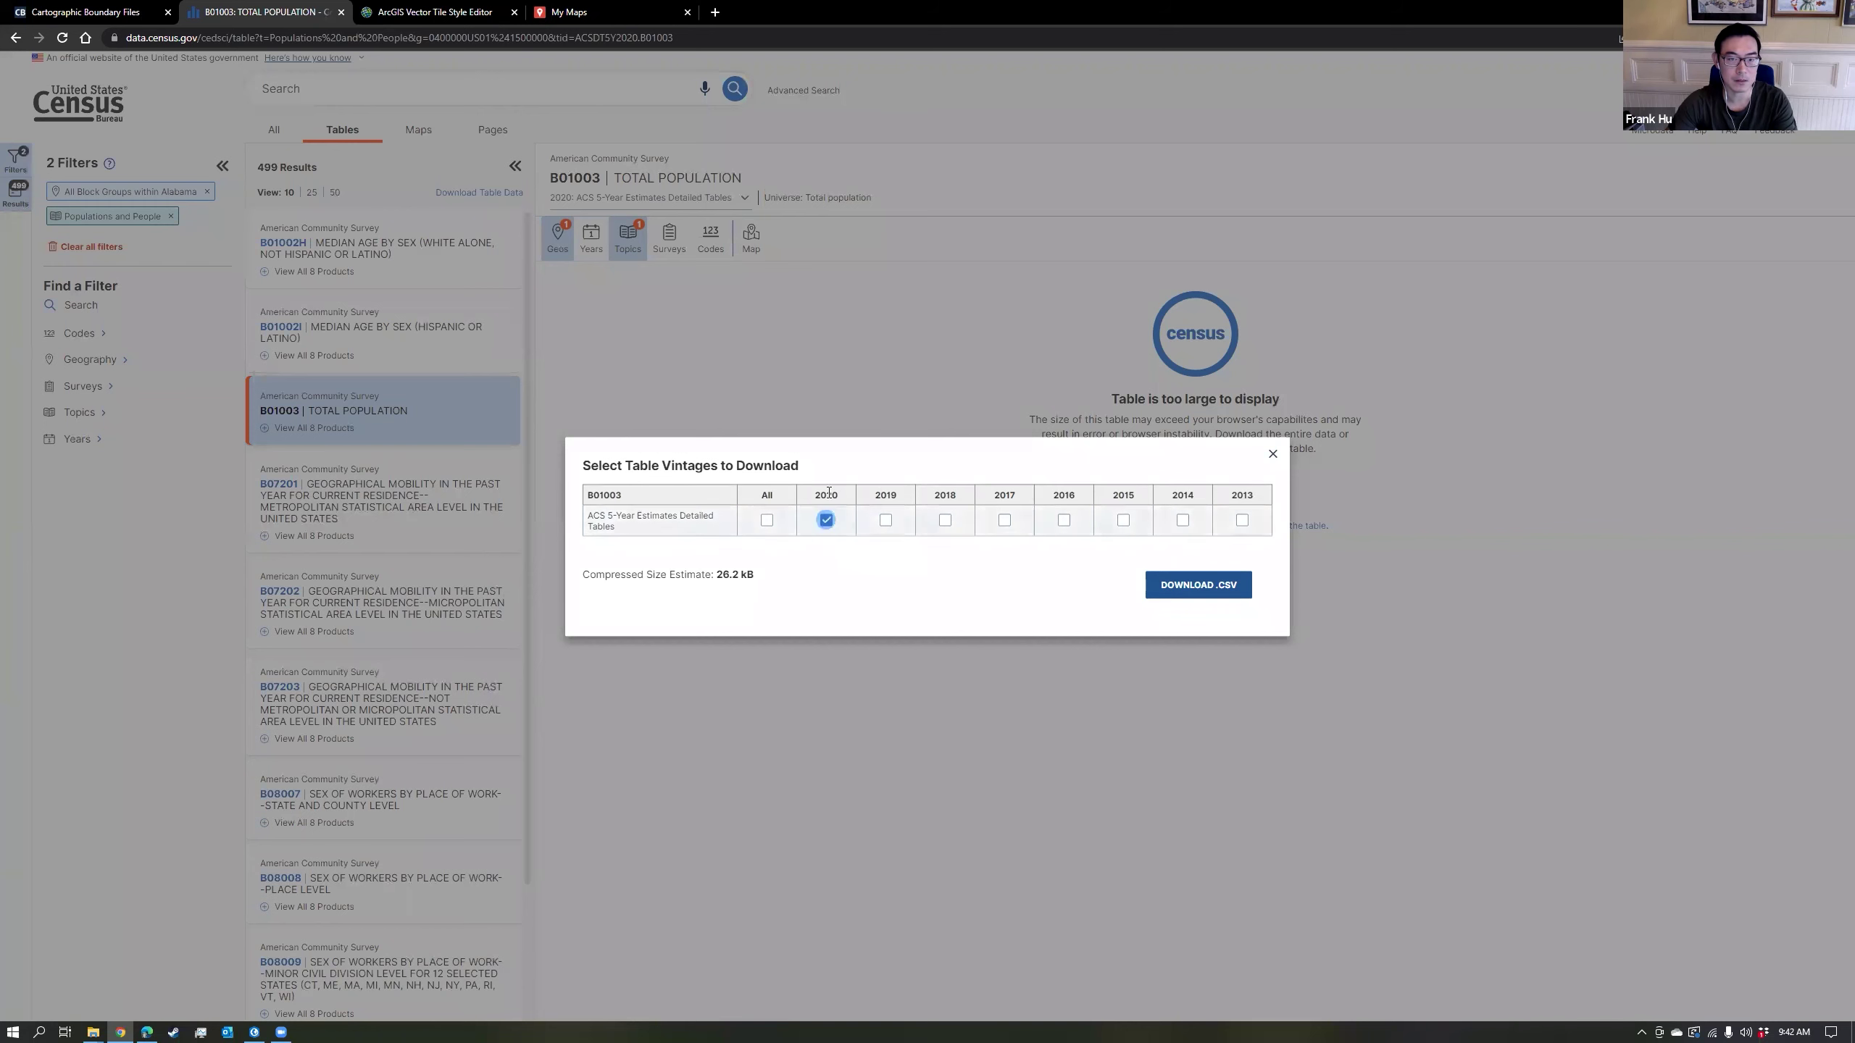
left_click(1214, 594)
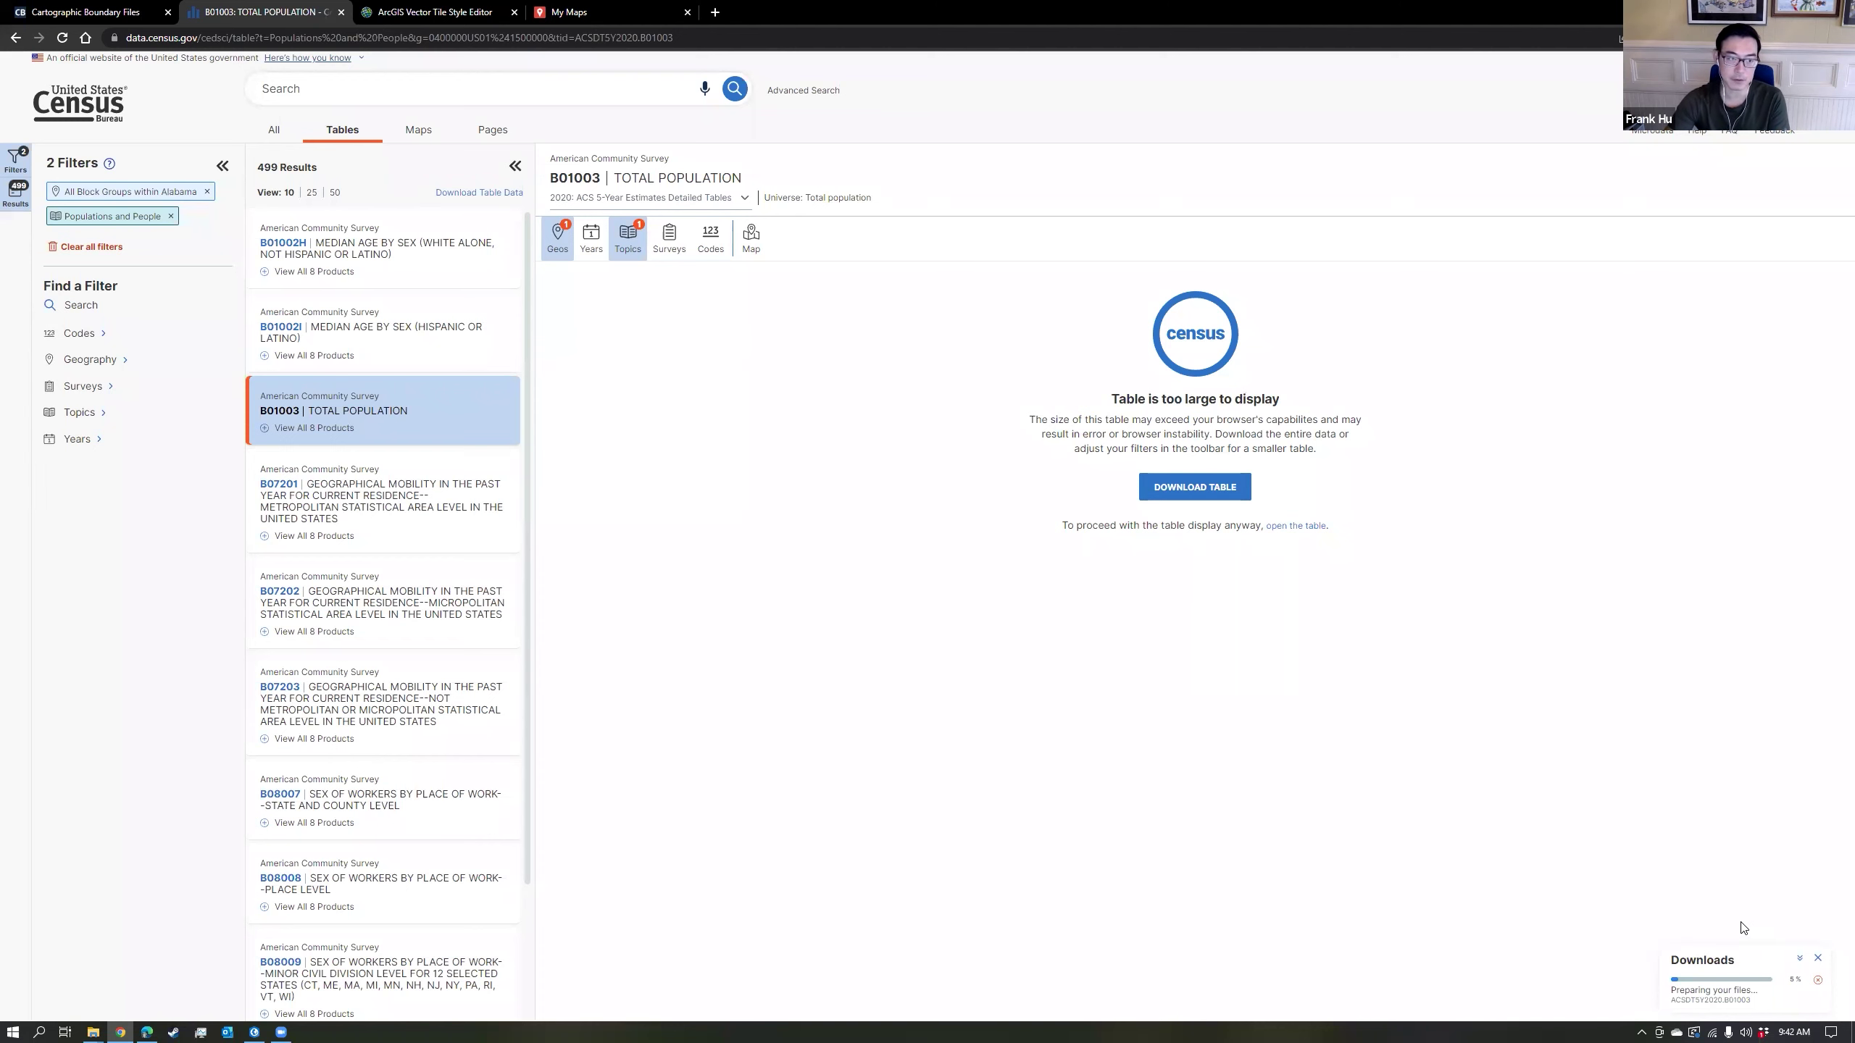
Return to the search results and open the 2020 DEC Redistricting Data (PL 94-171) version of table P1 Race.
left_click(115, 1028)
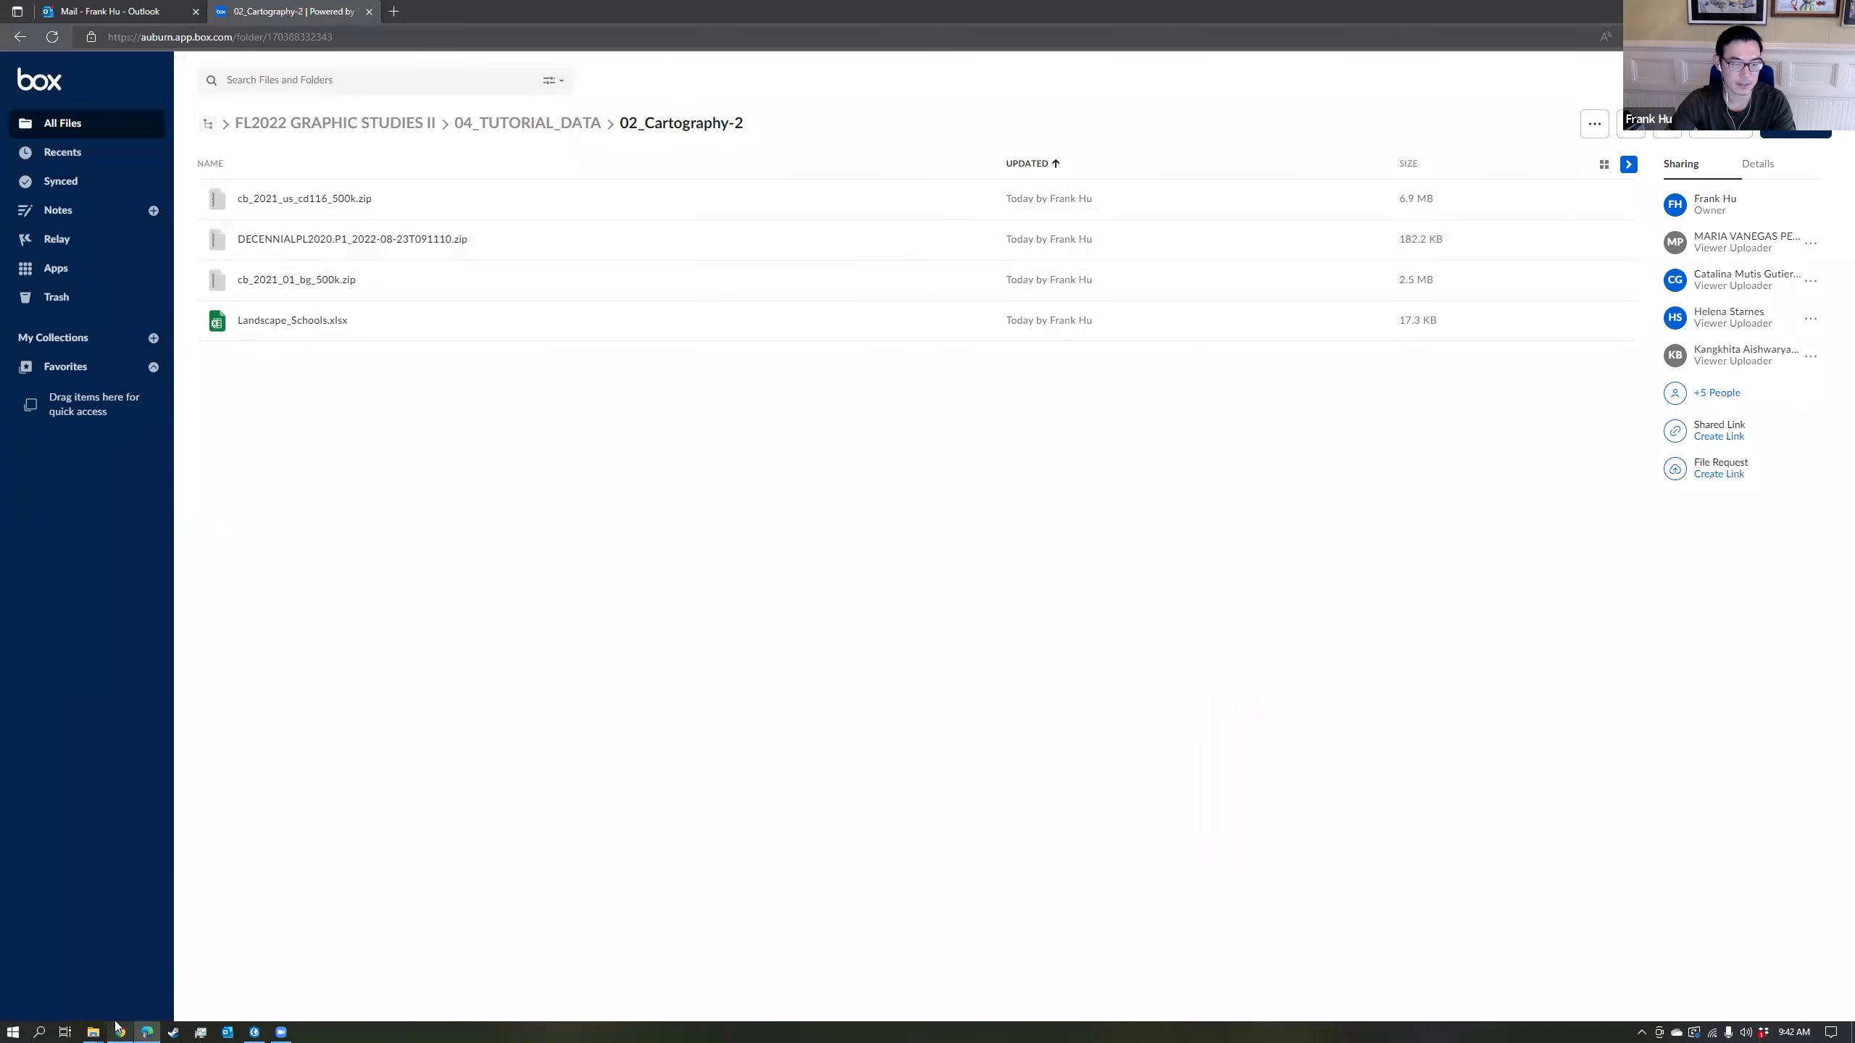
left_click(119, 1030)
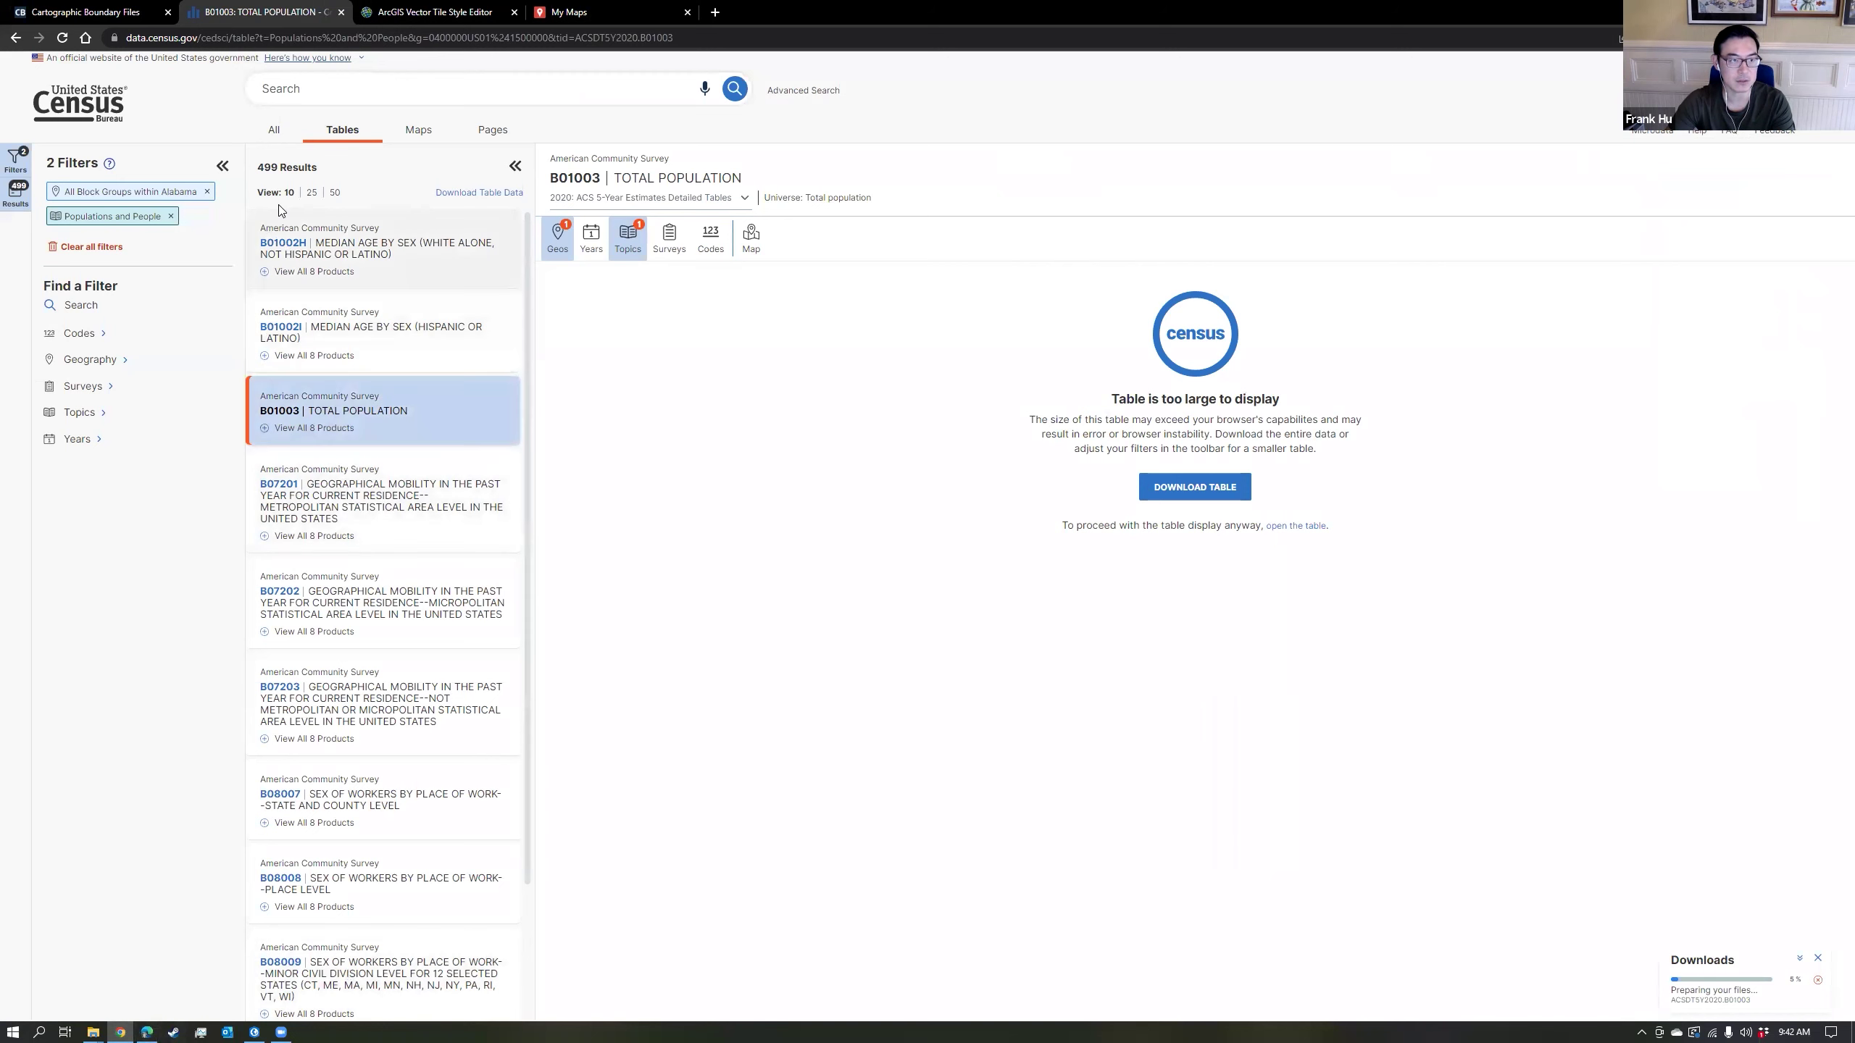
left_click(511, 176)
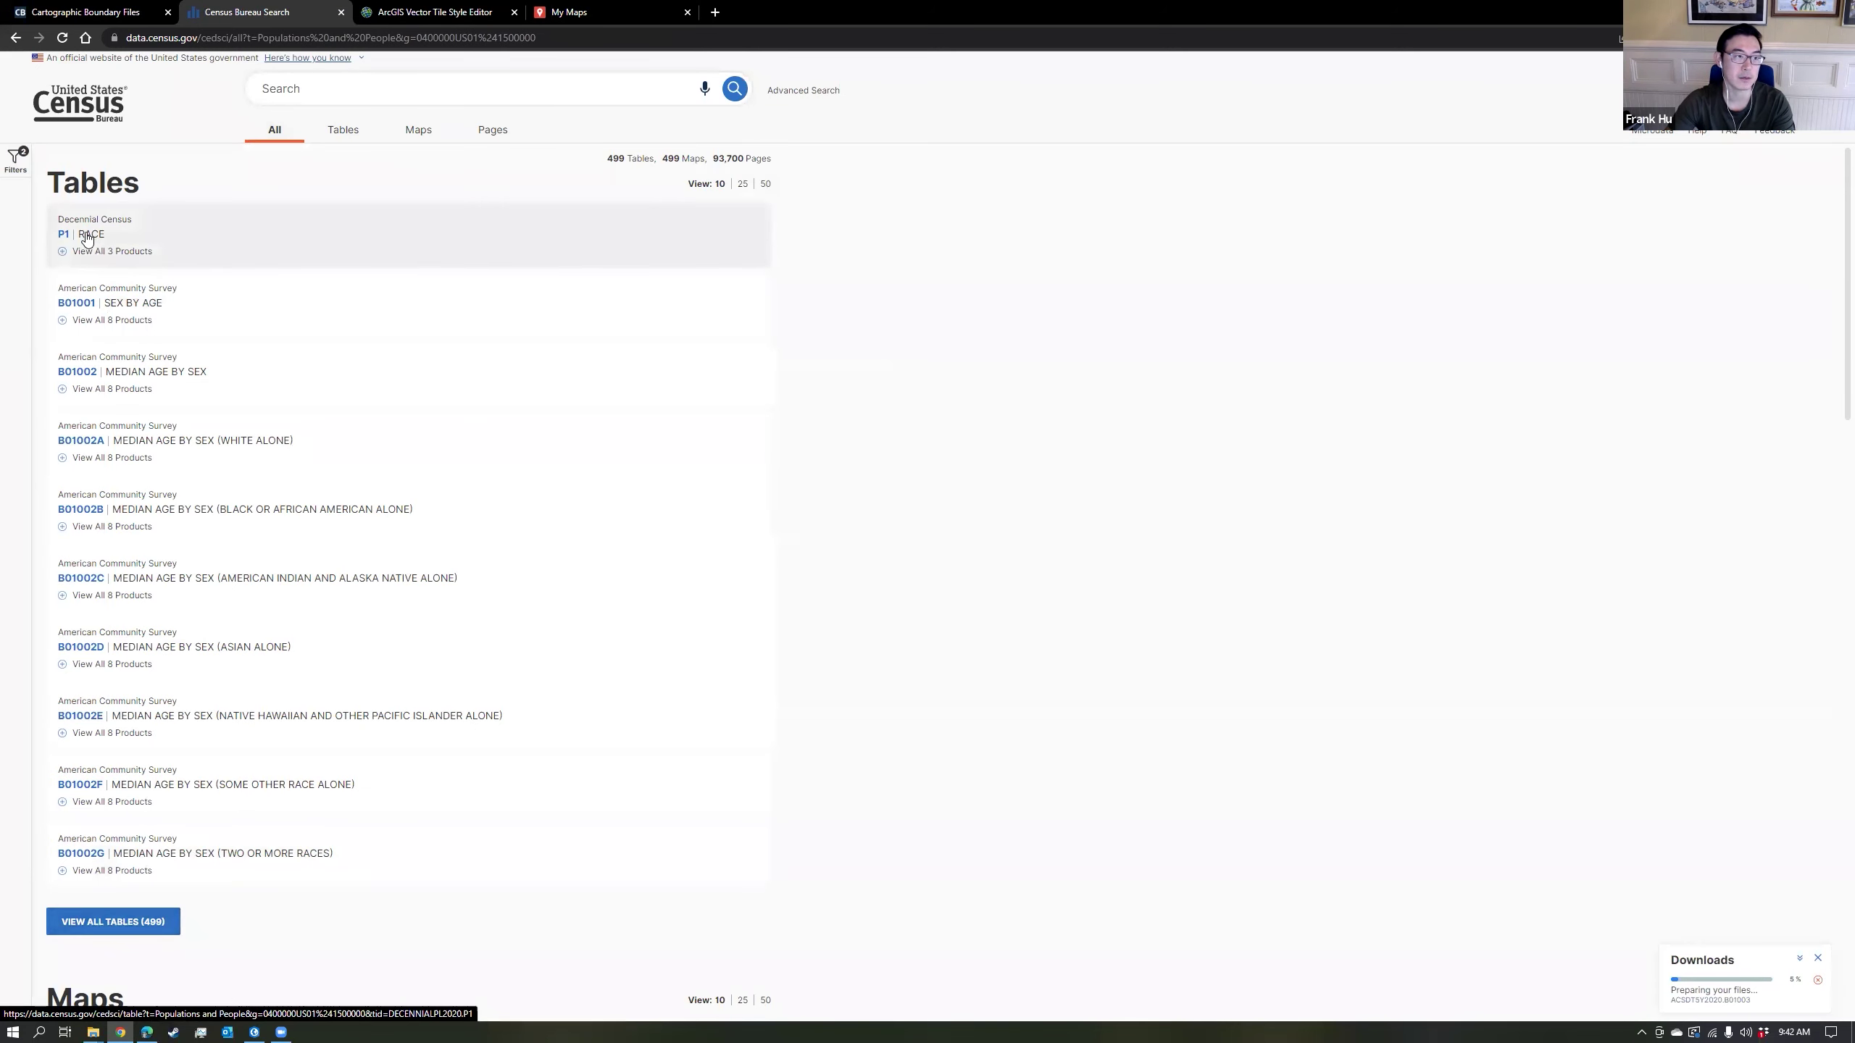
left_click(95, 251)
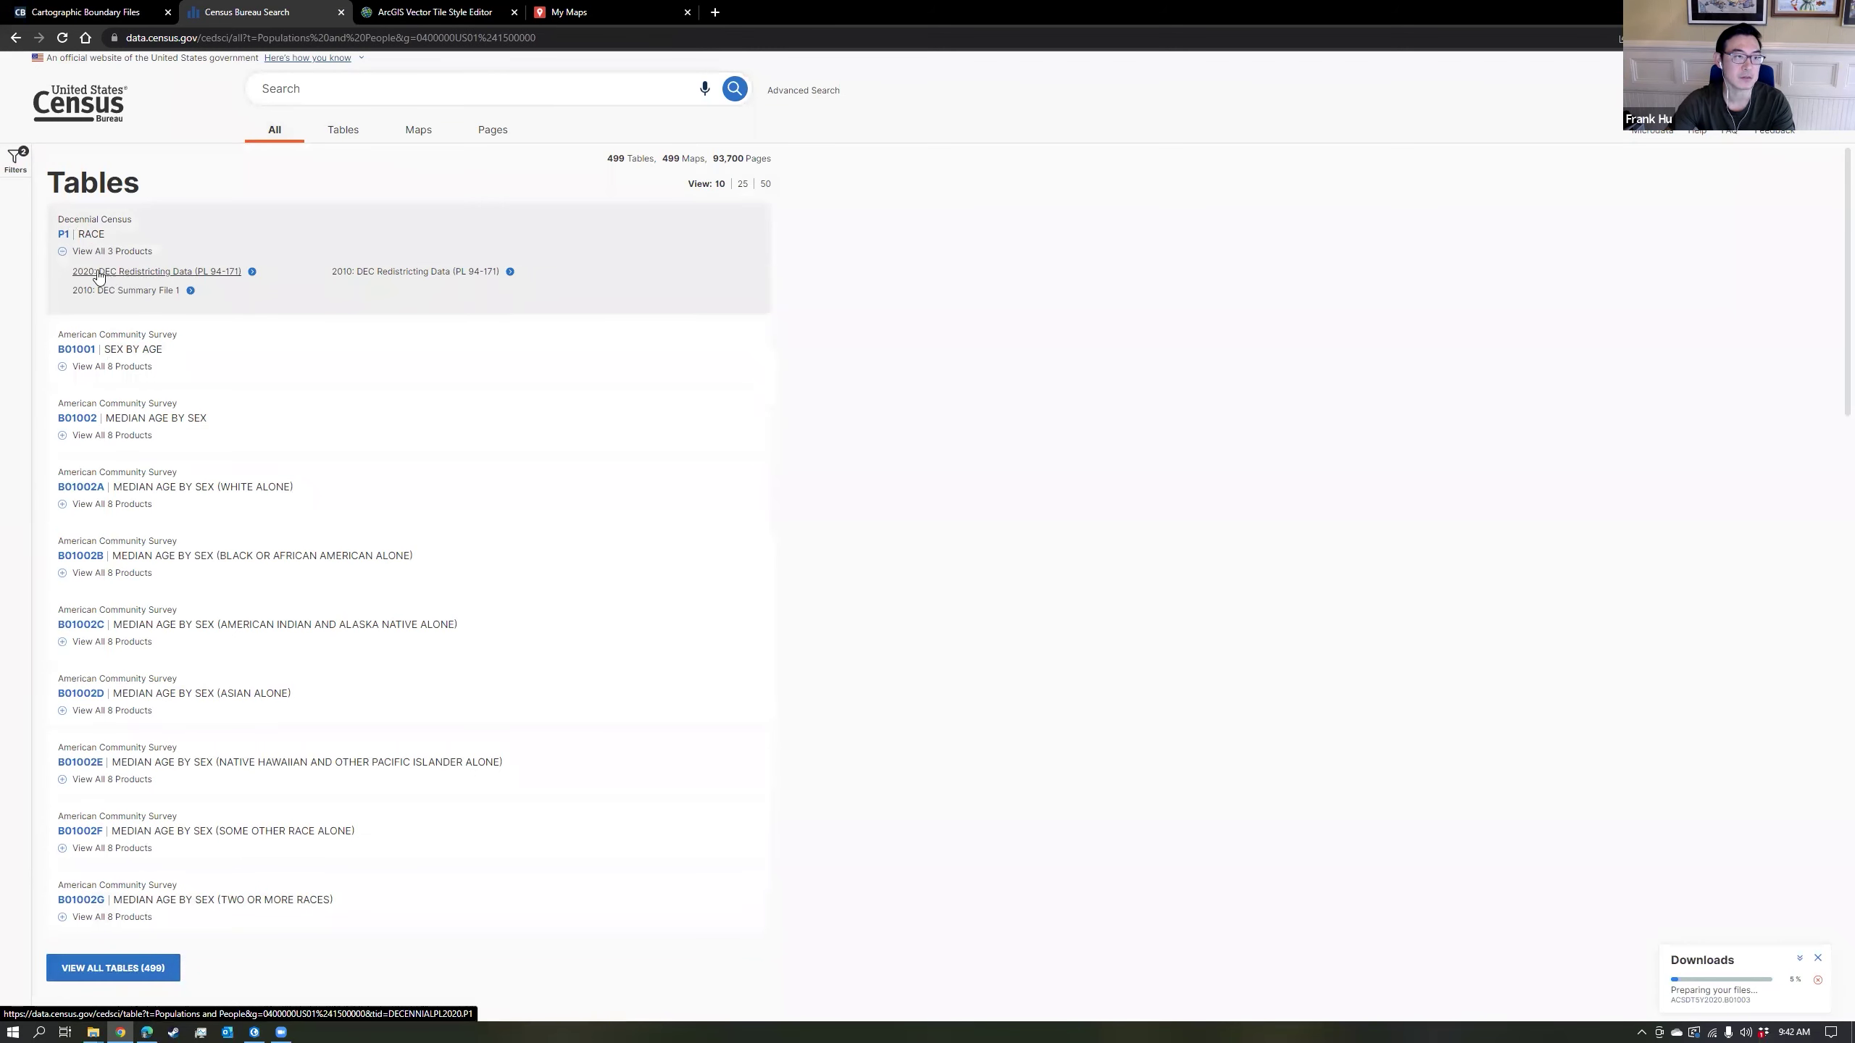
left_click(188, 274)
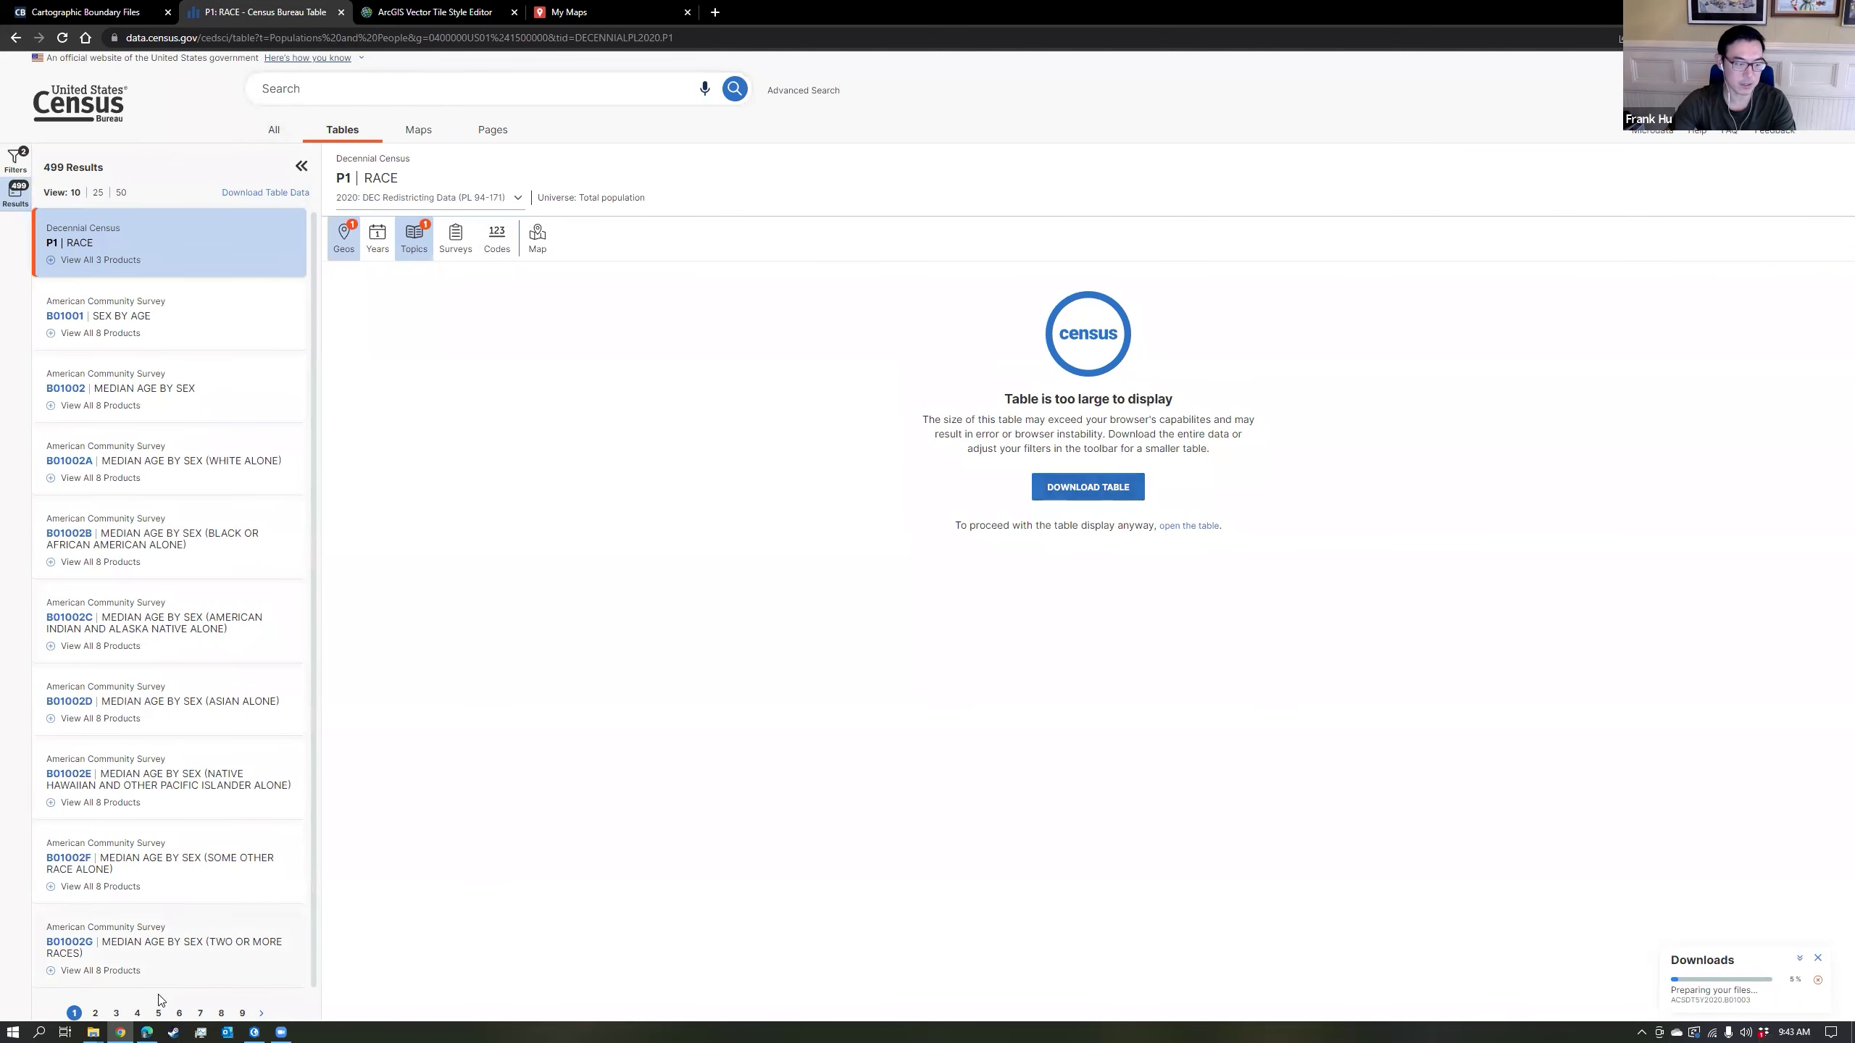
Switch to File Explorer and examine the column labels in DECENNIALPL2020.P1-Column-Metadata.csv, then close the file.
left_click(93, 1031)
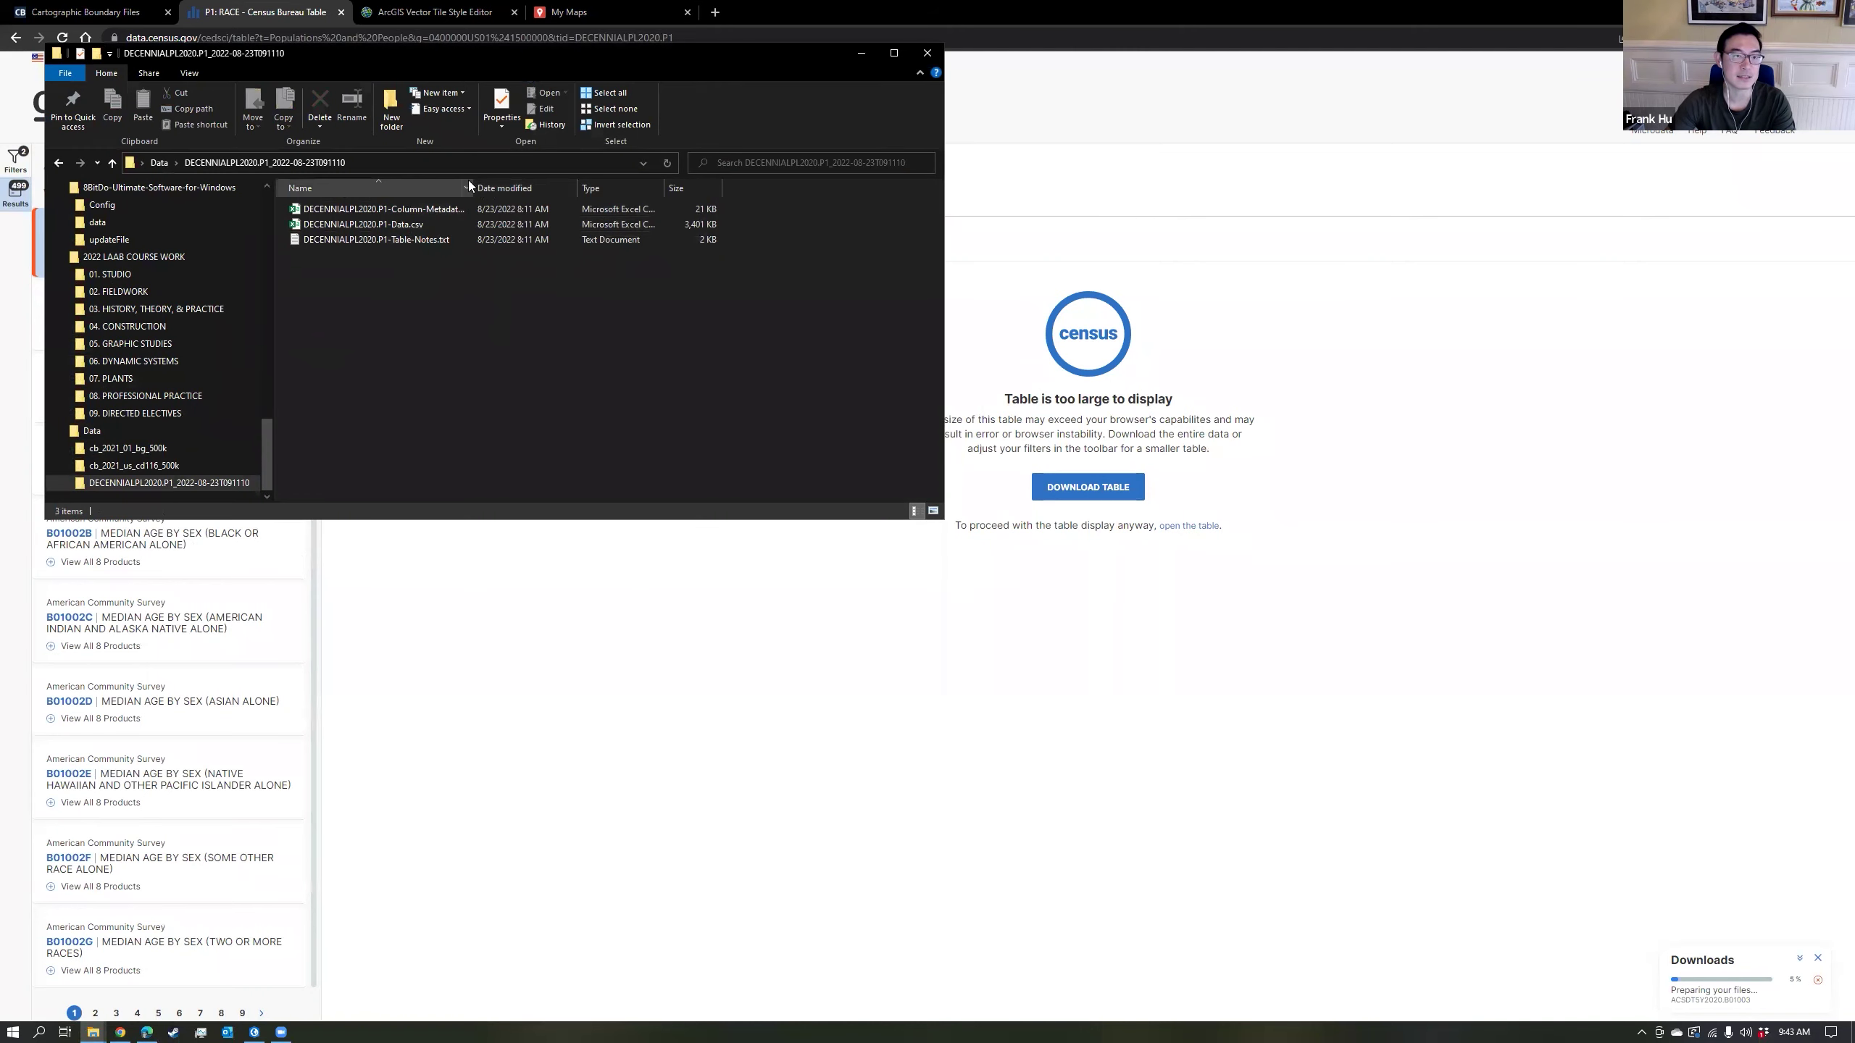
left_click_drag(474, 53, 779, 277)
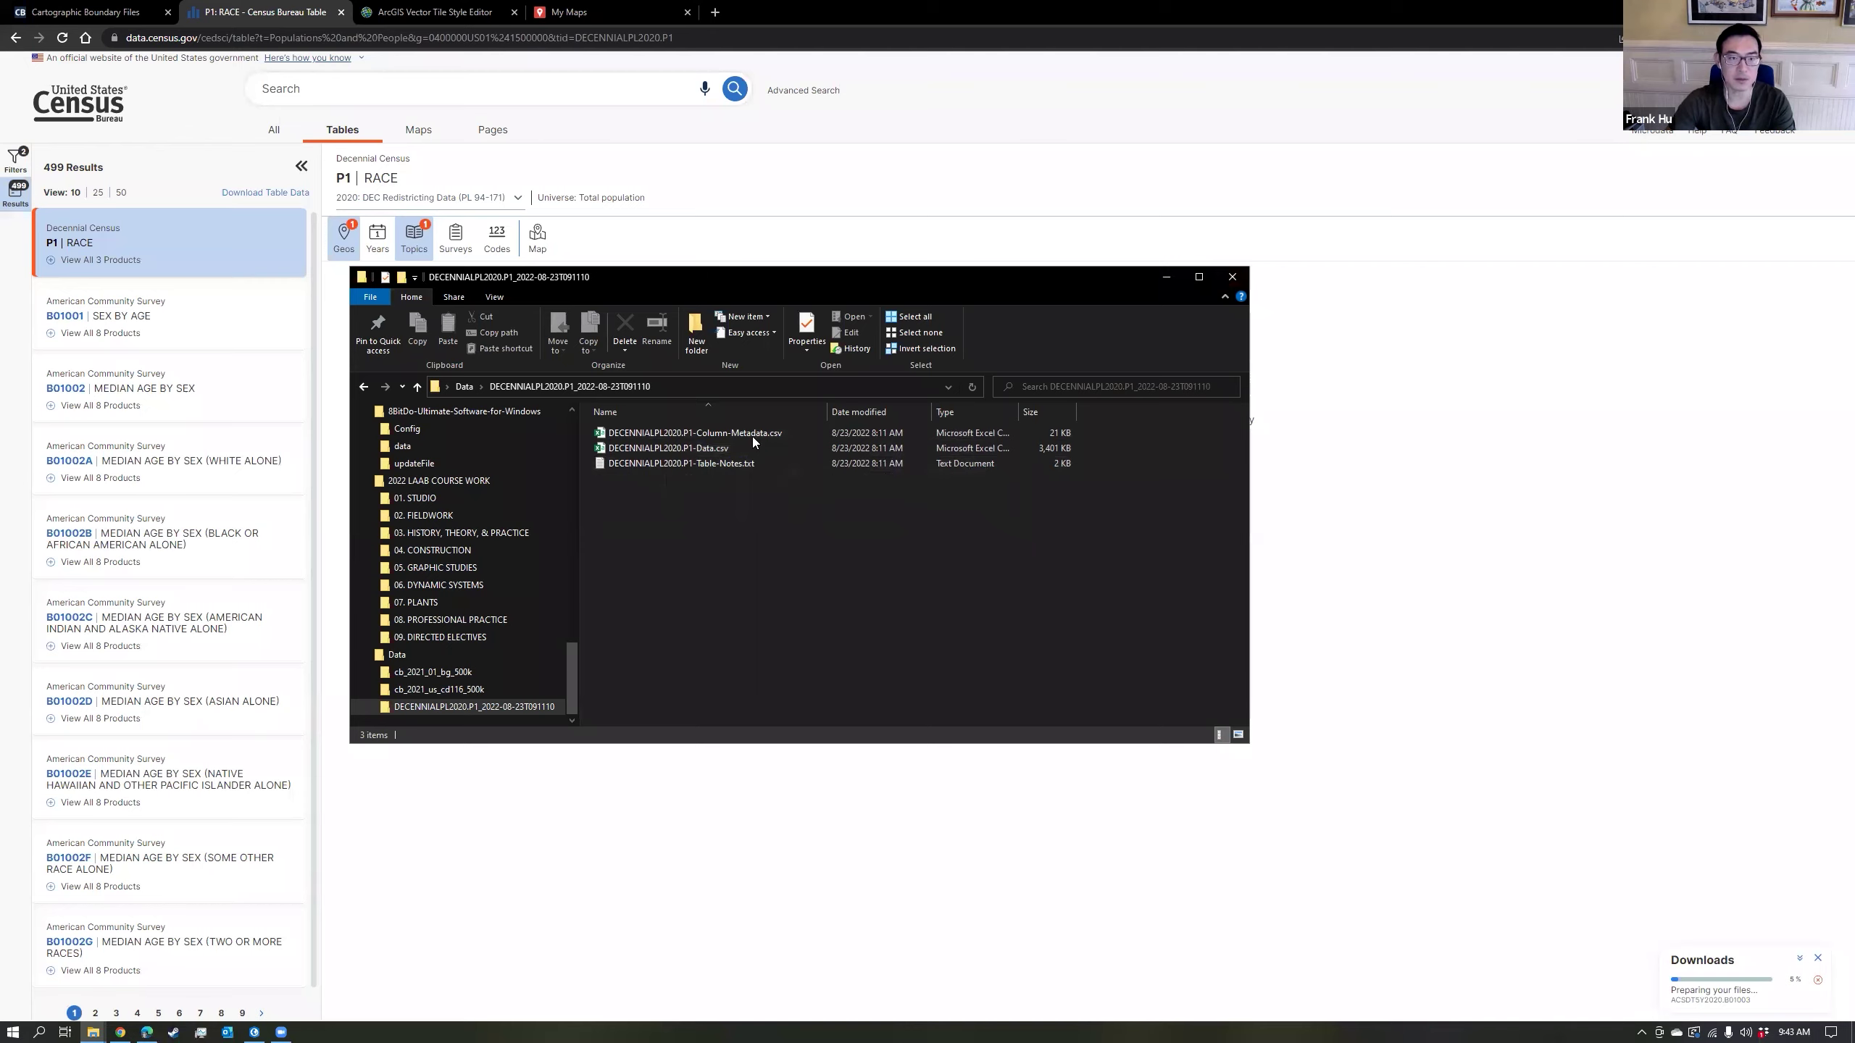
double_click(757, 435)
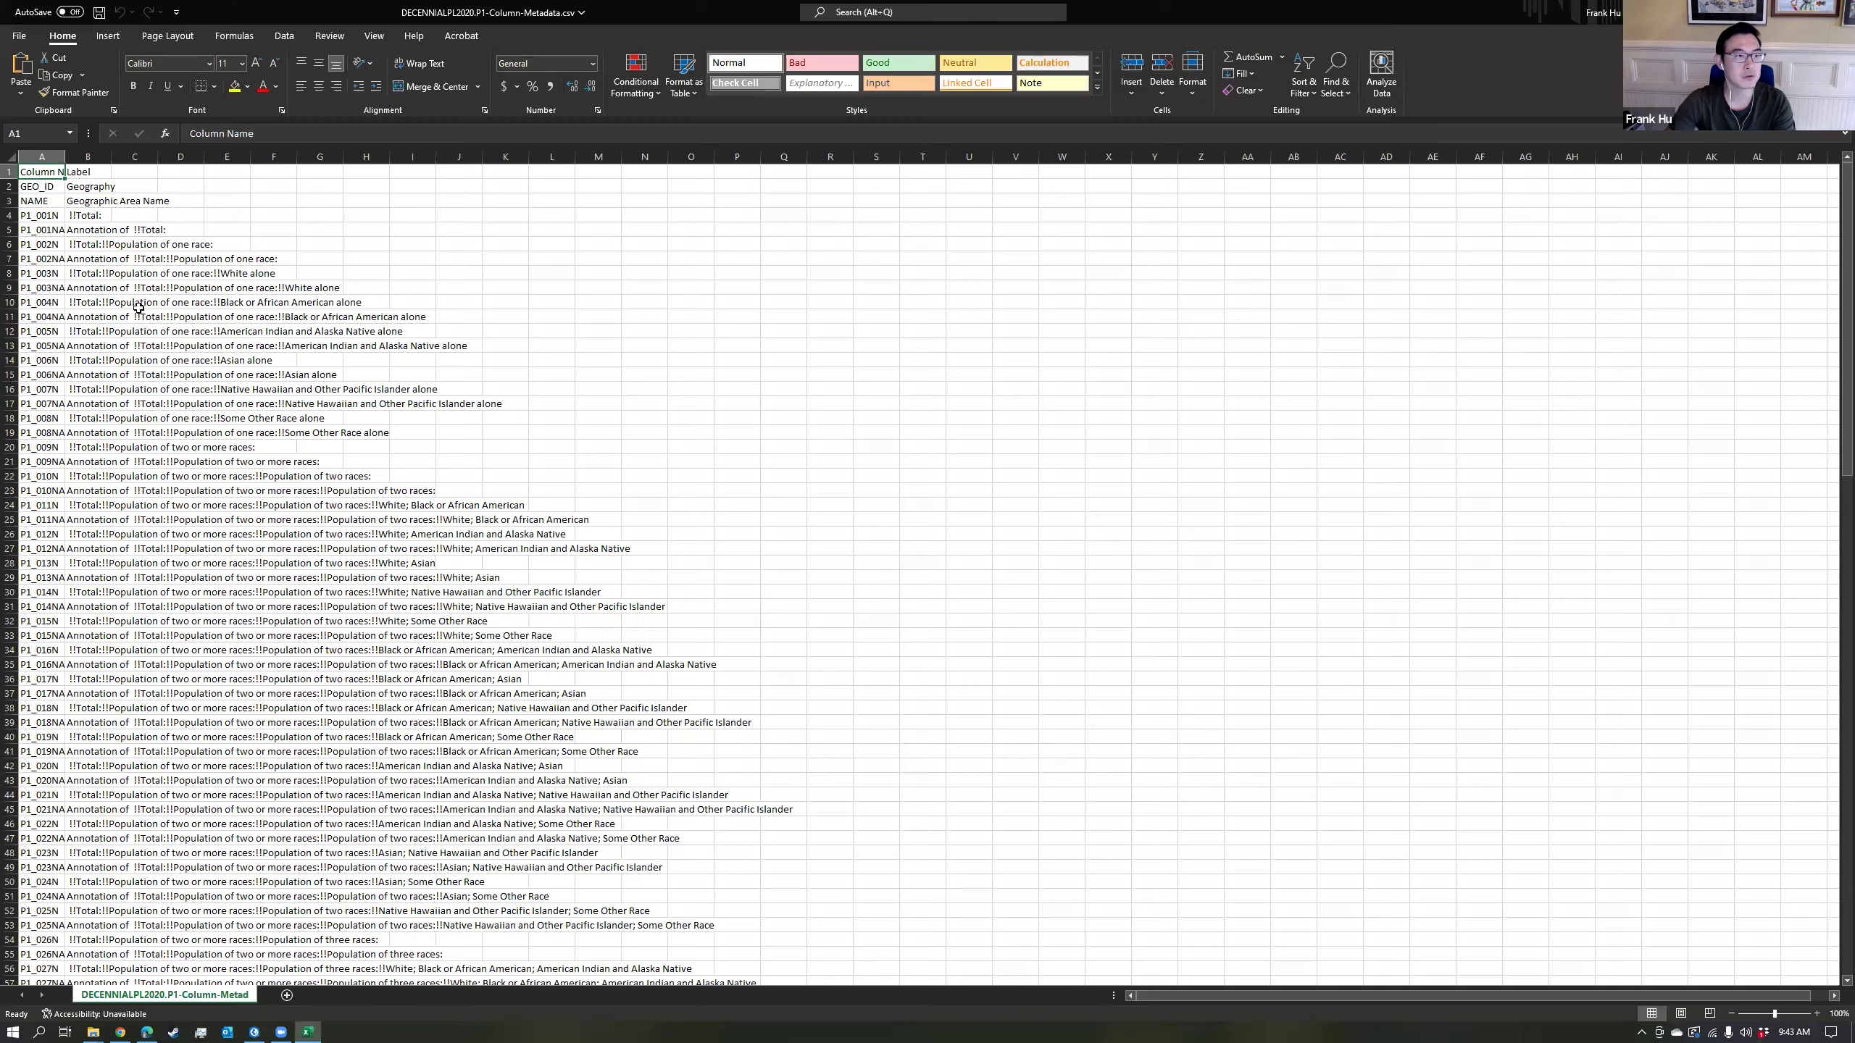
left_click(10, 158)
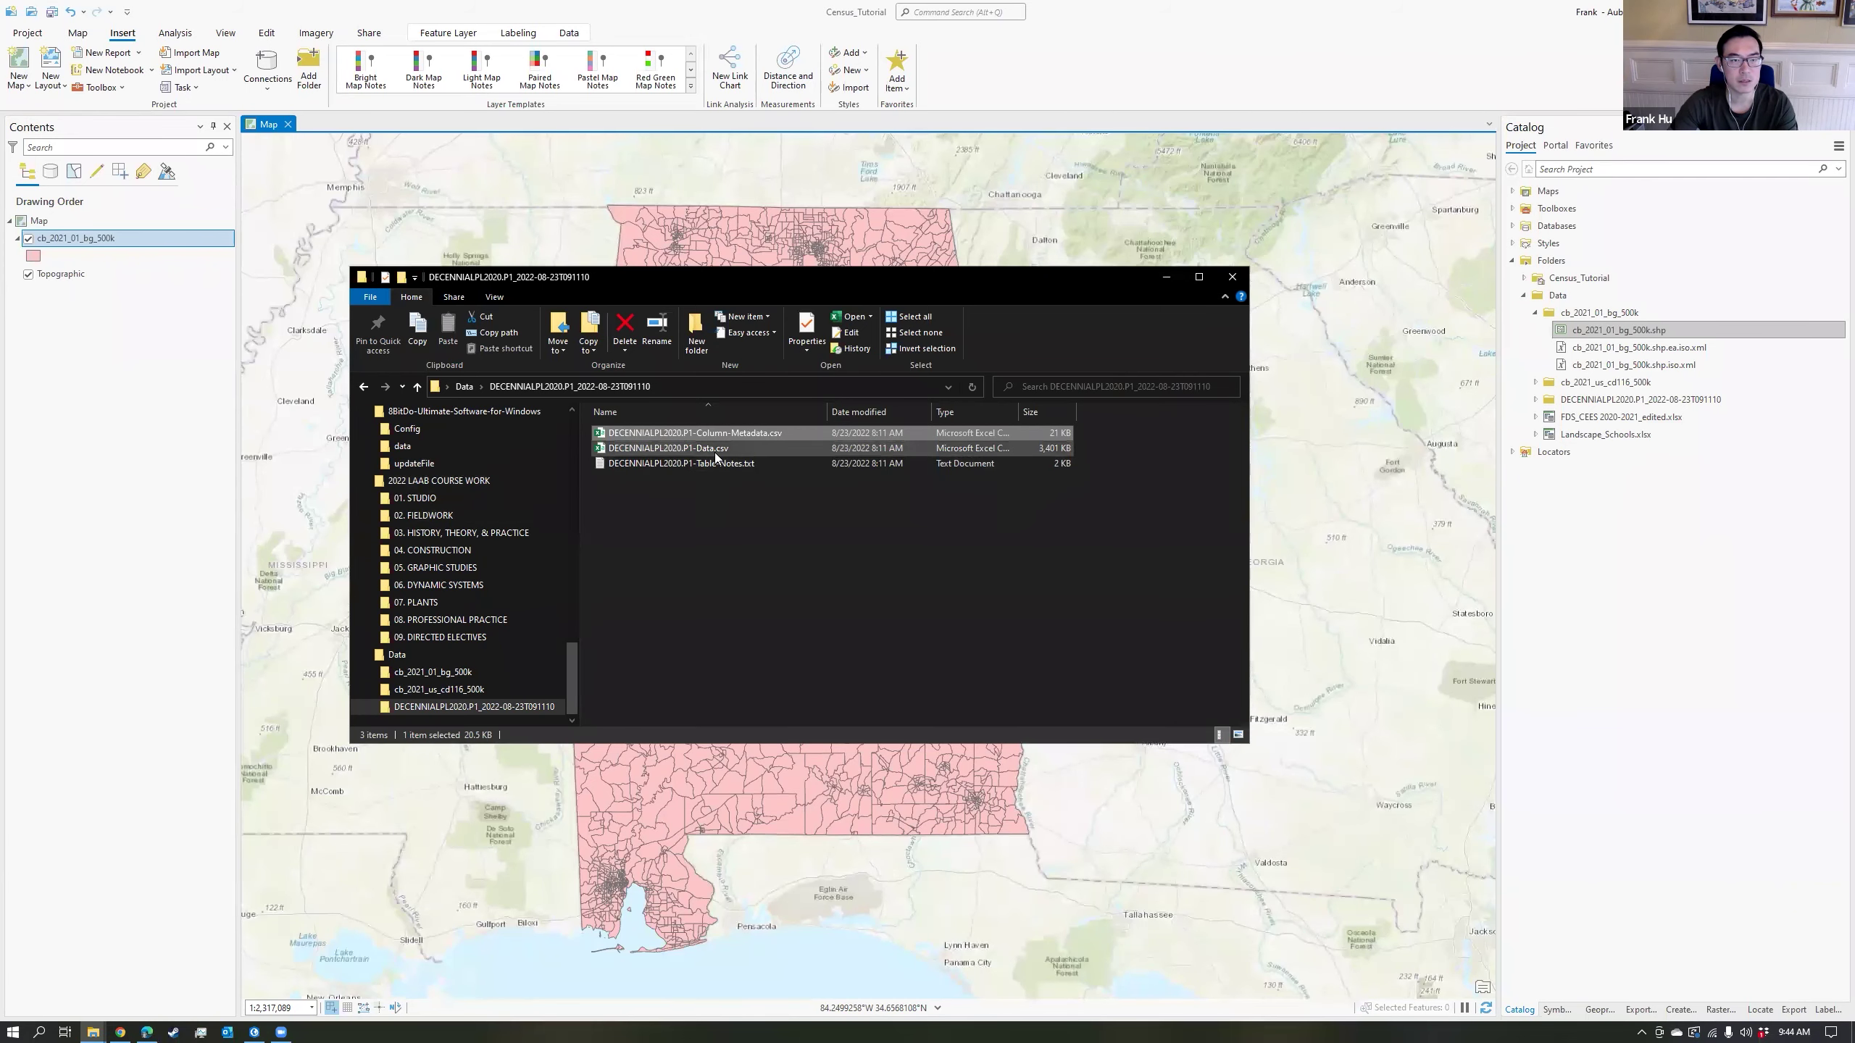
Open DECENNIALPL2020.P1-Data.csv in Excel and autofit the width of all columns.
double_click(709, 450)
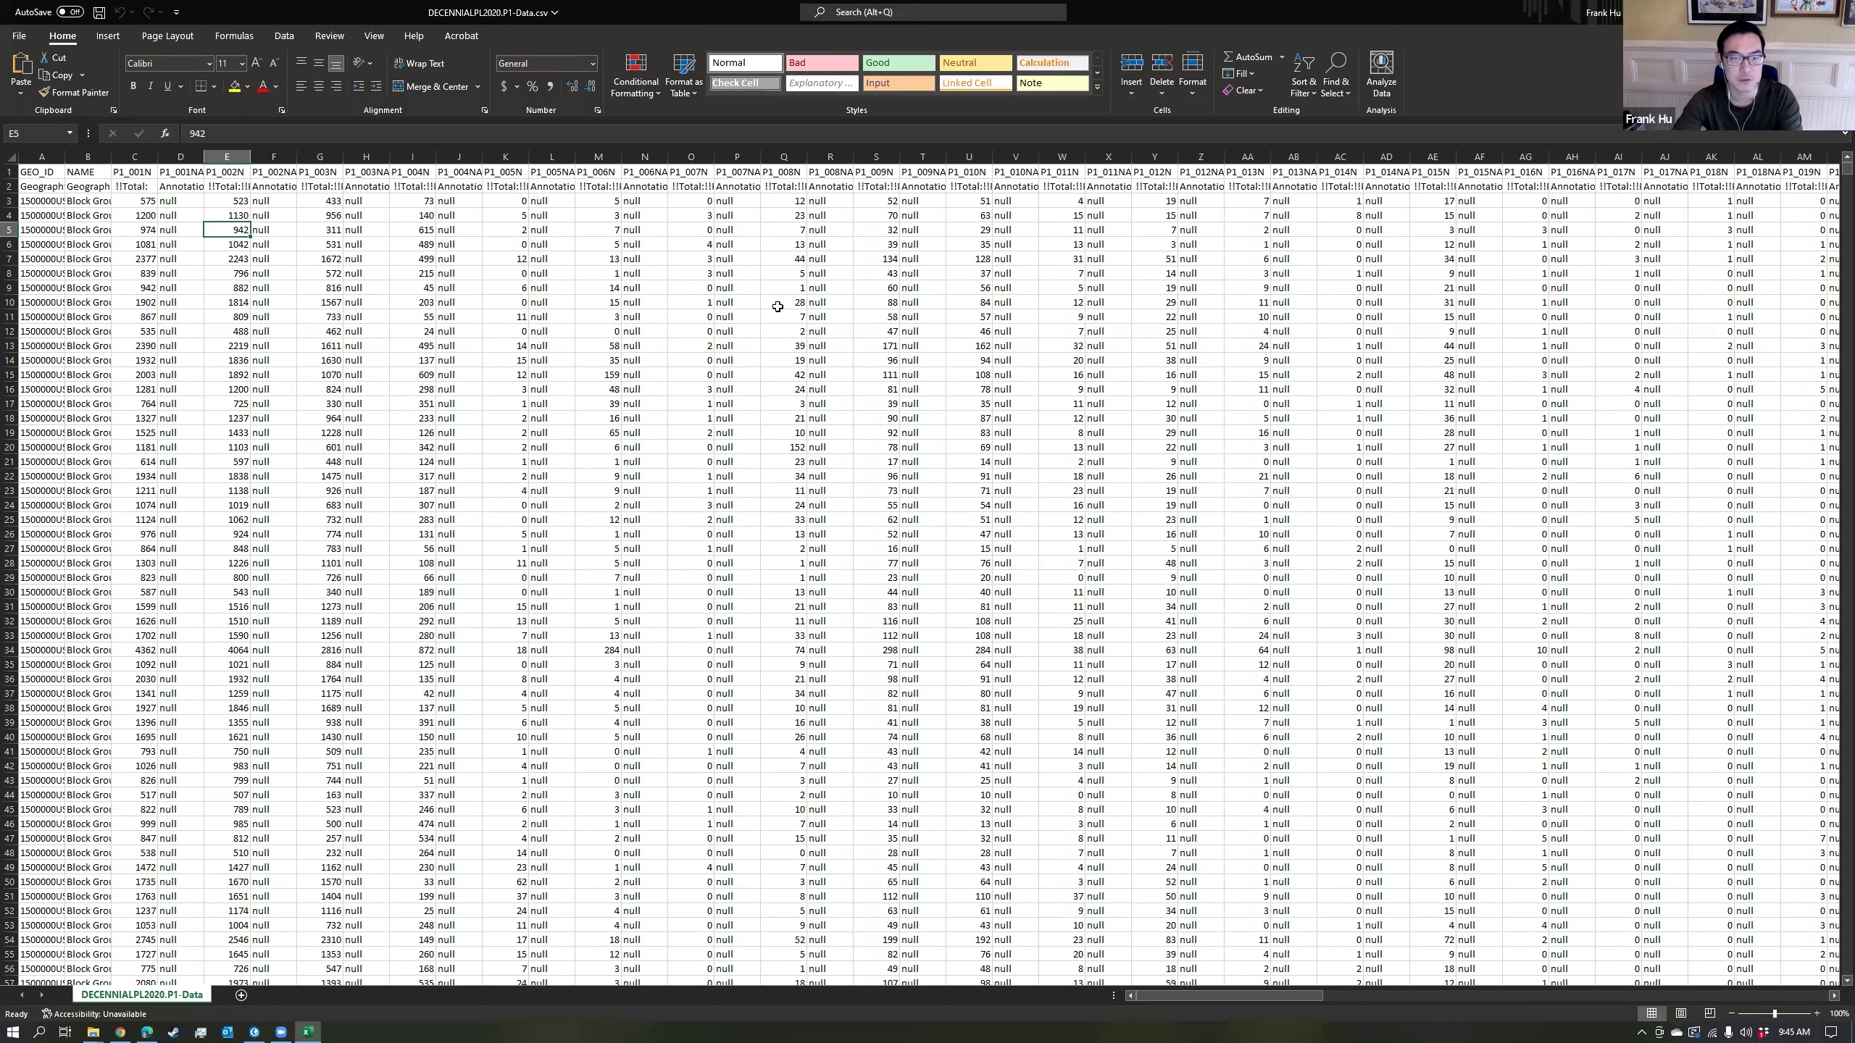
key("ctrl+a")
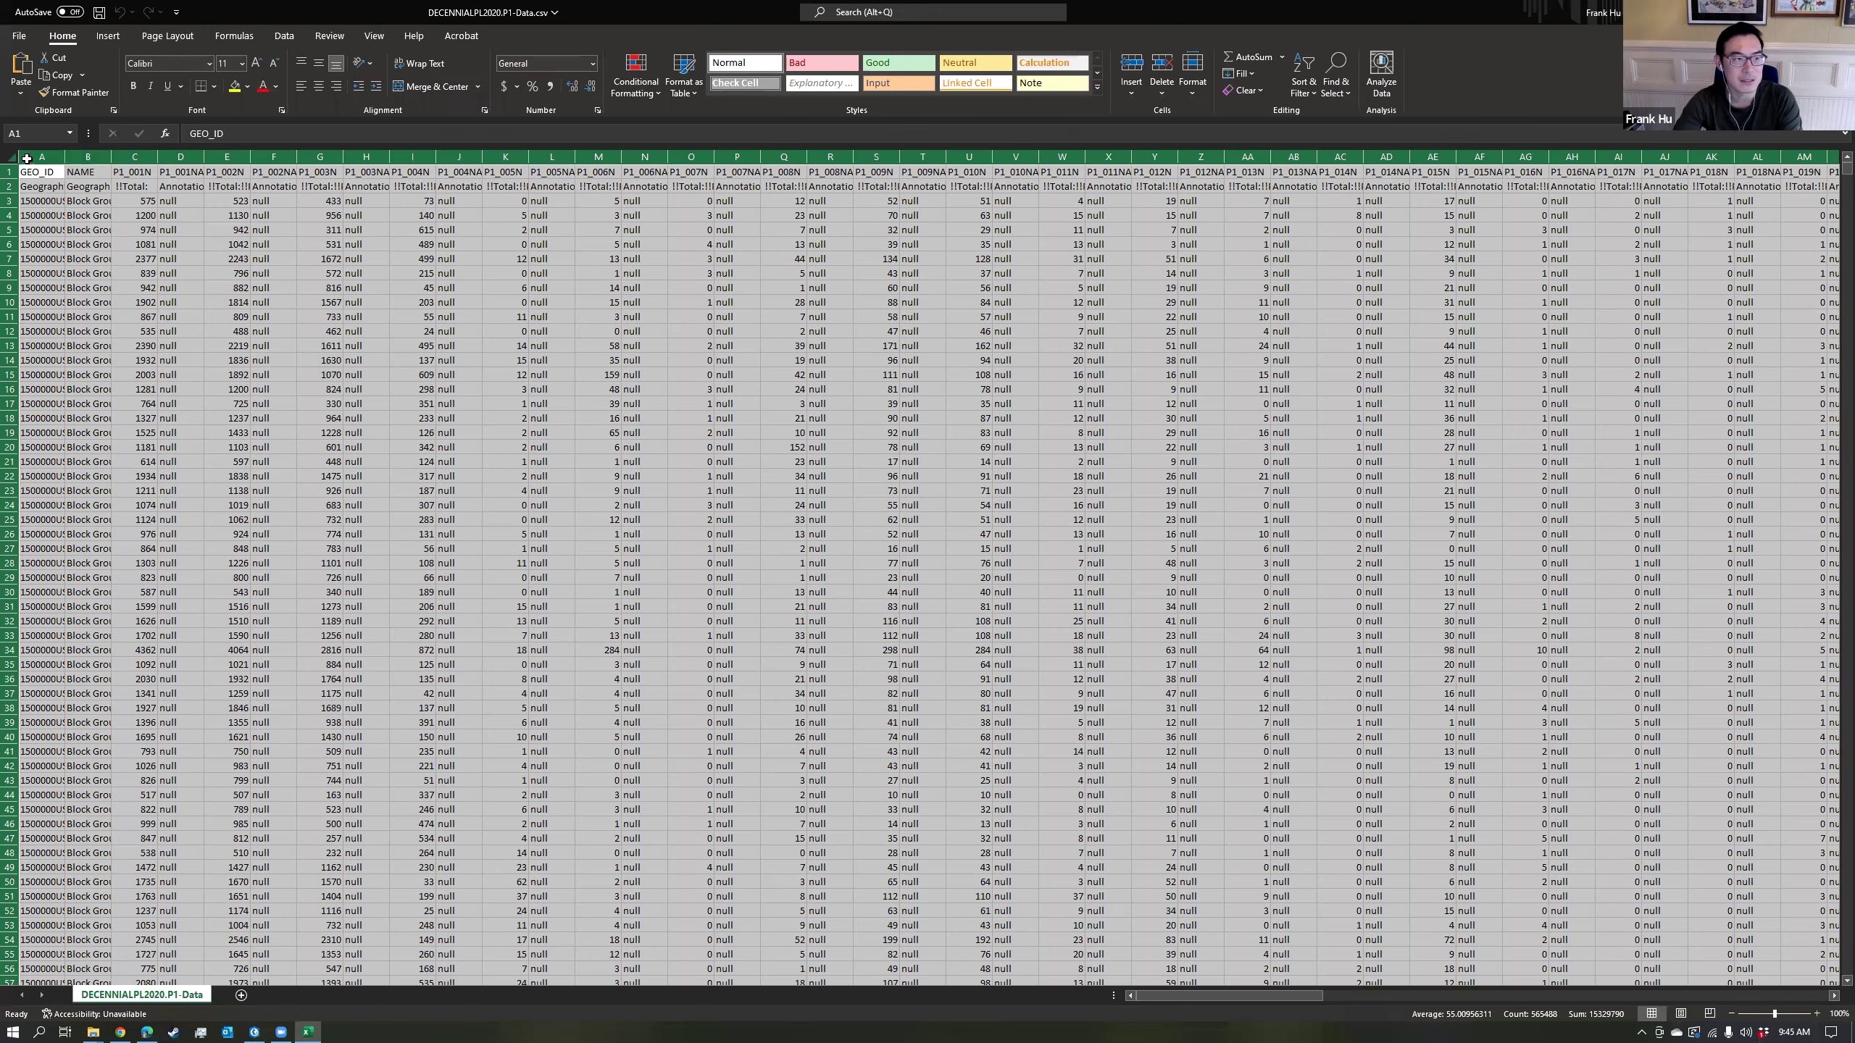
left_click(1194, 91)
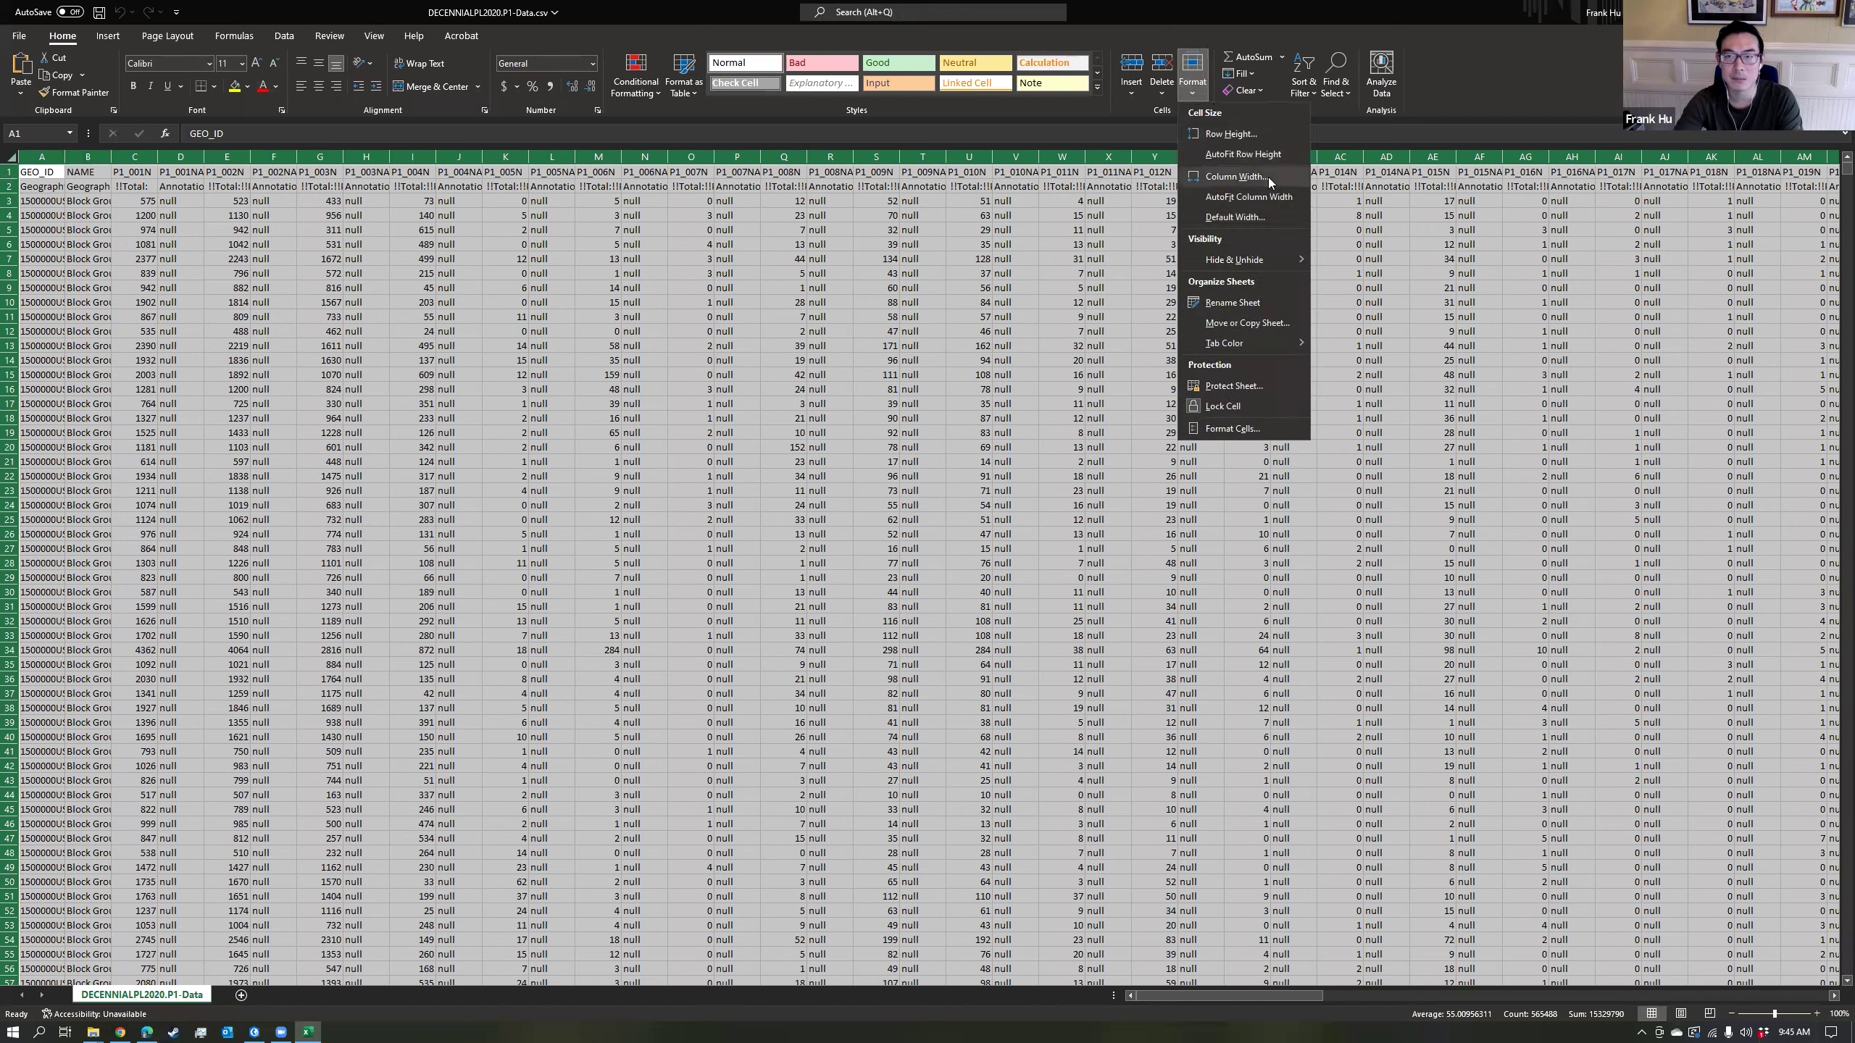
left_click(1246, 197)
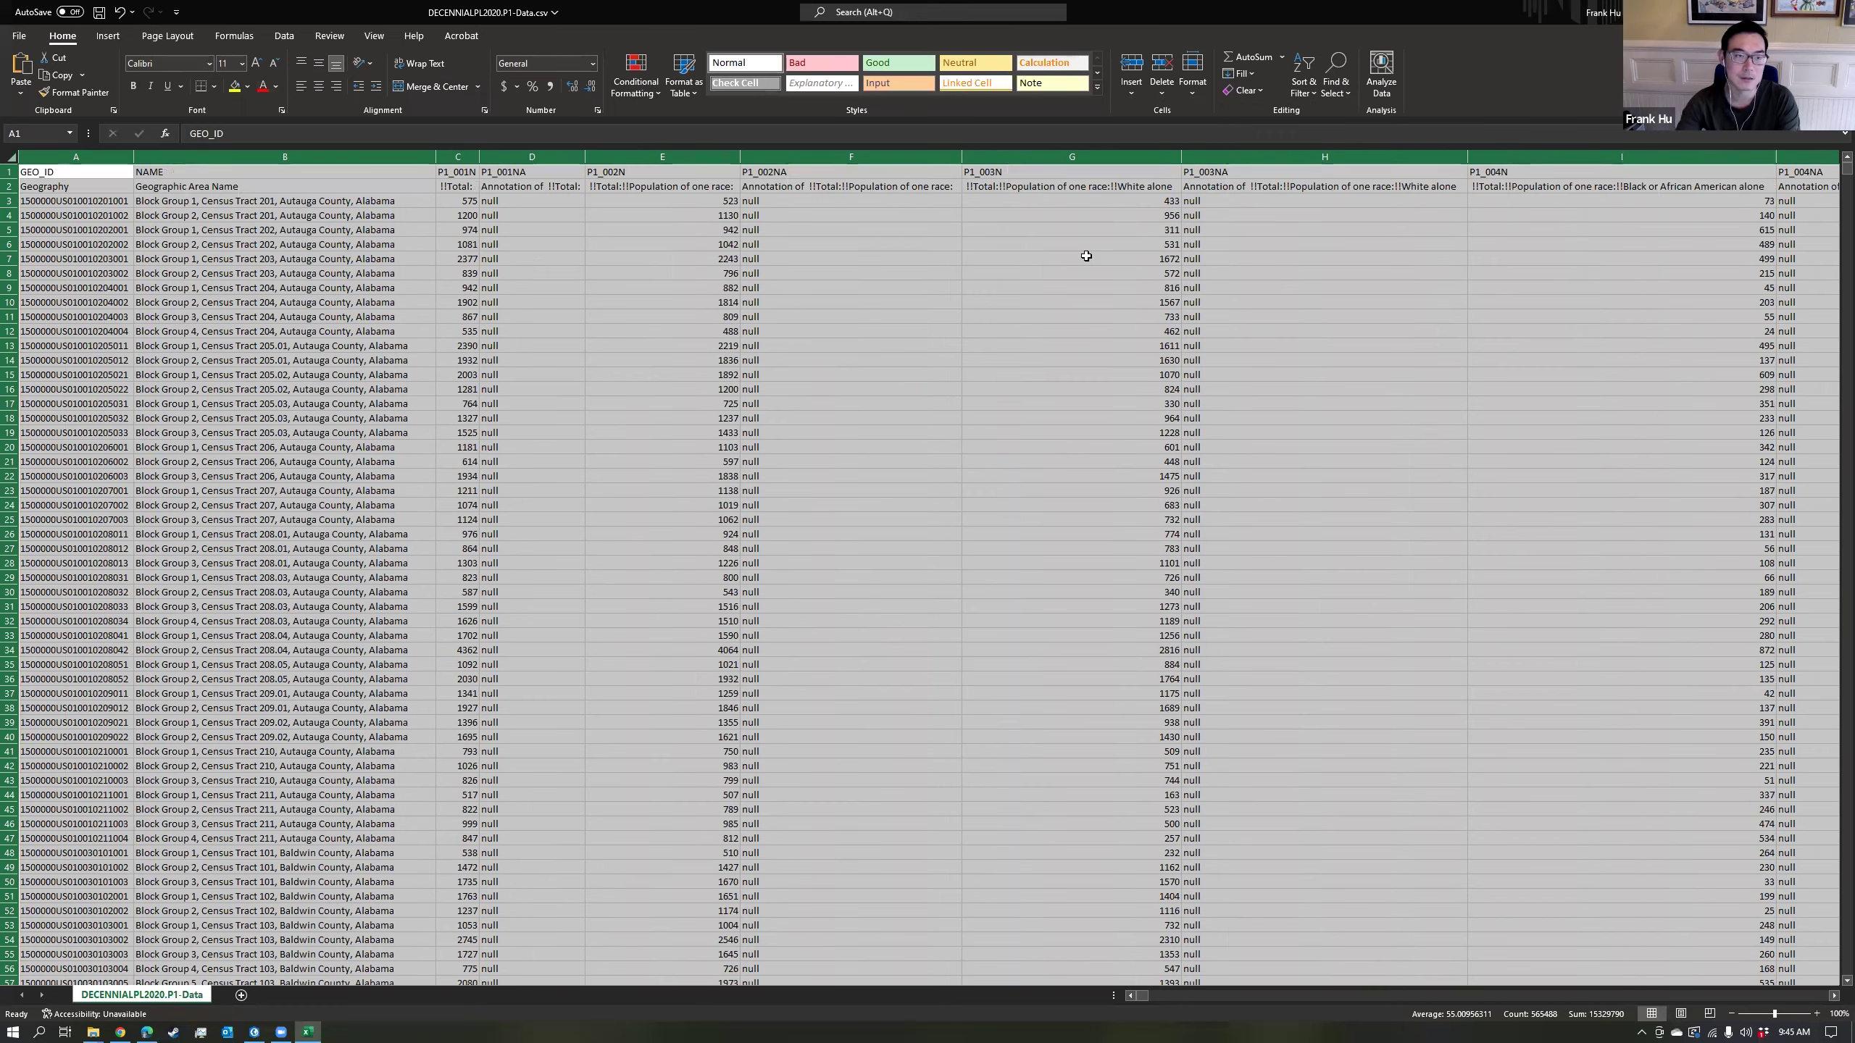
left_click(873, 333)
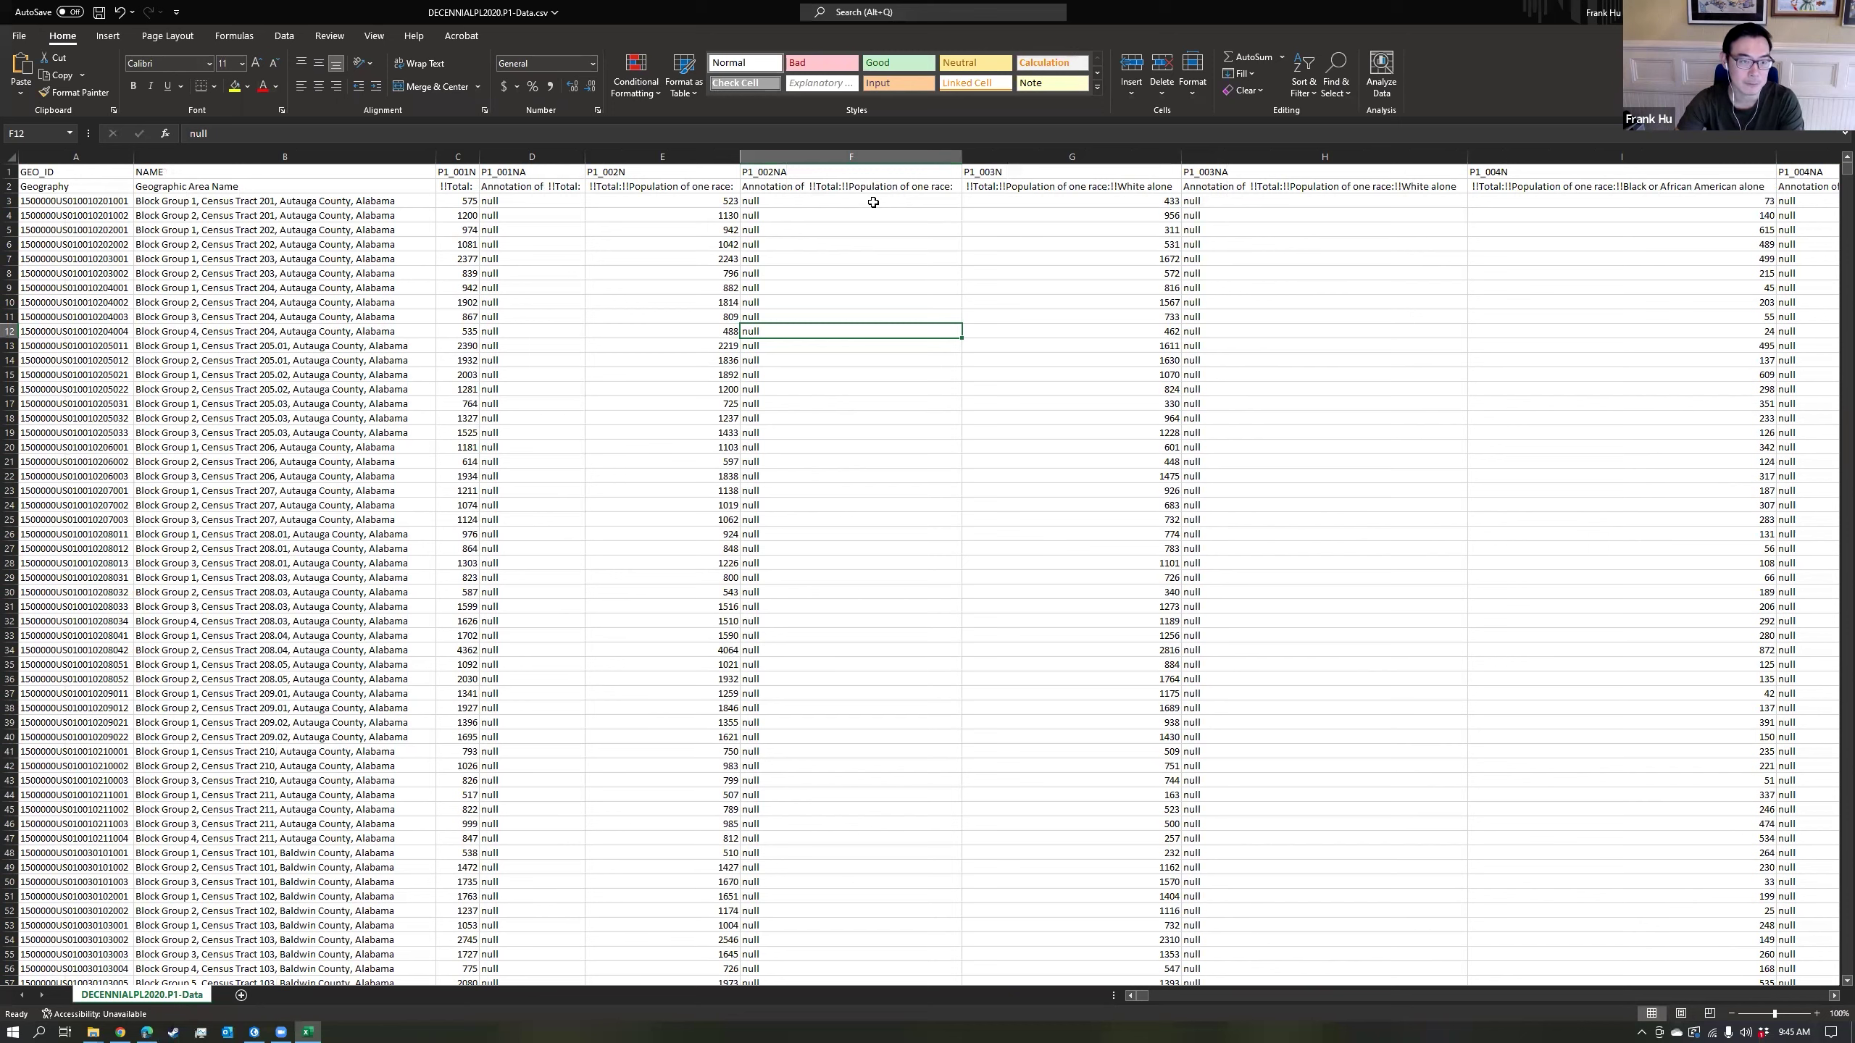
Examine the GEO_ID values in column A, going down from cell A4 to A18.
left_click(106, 218)
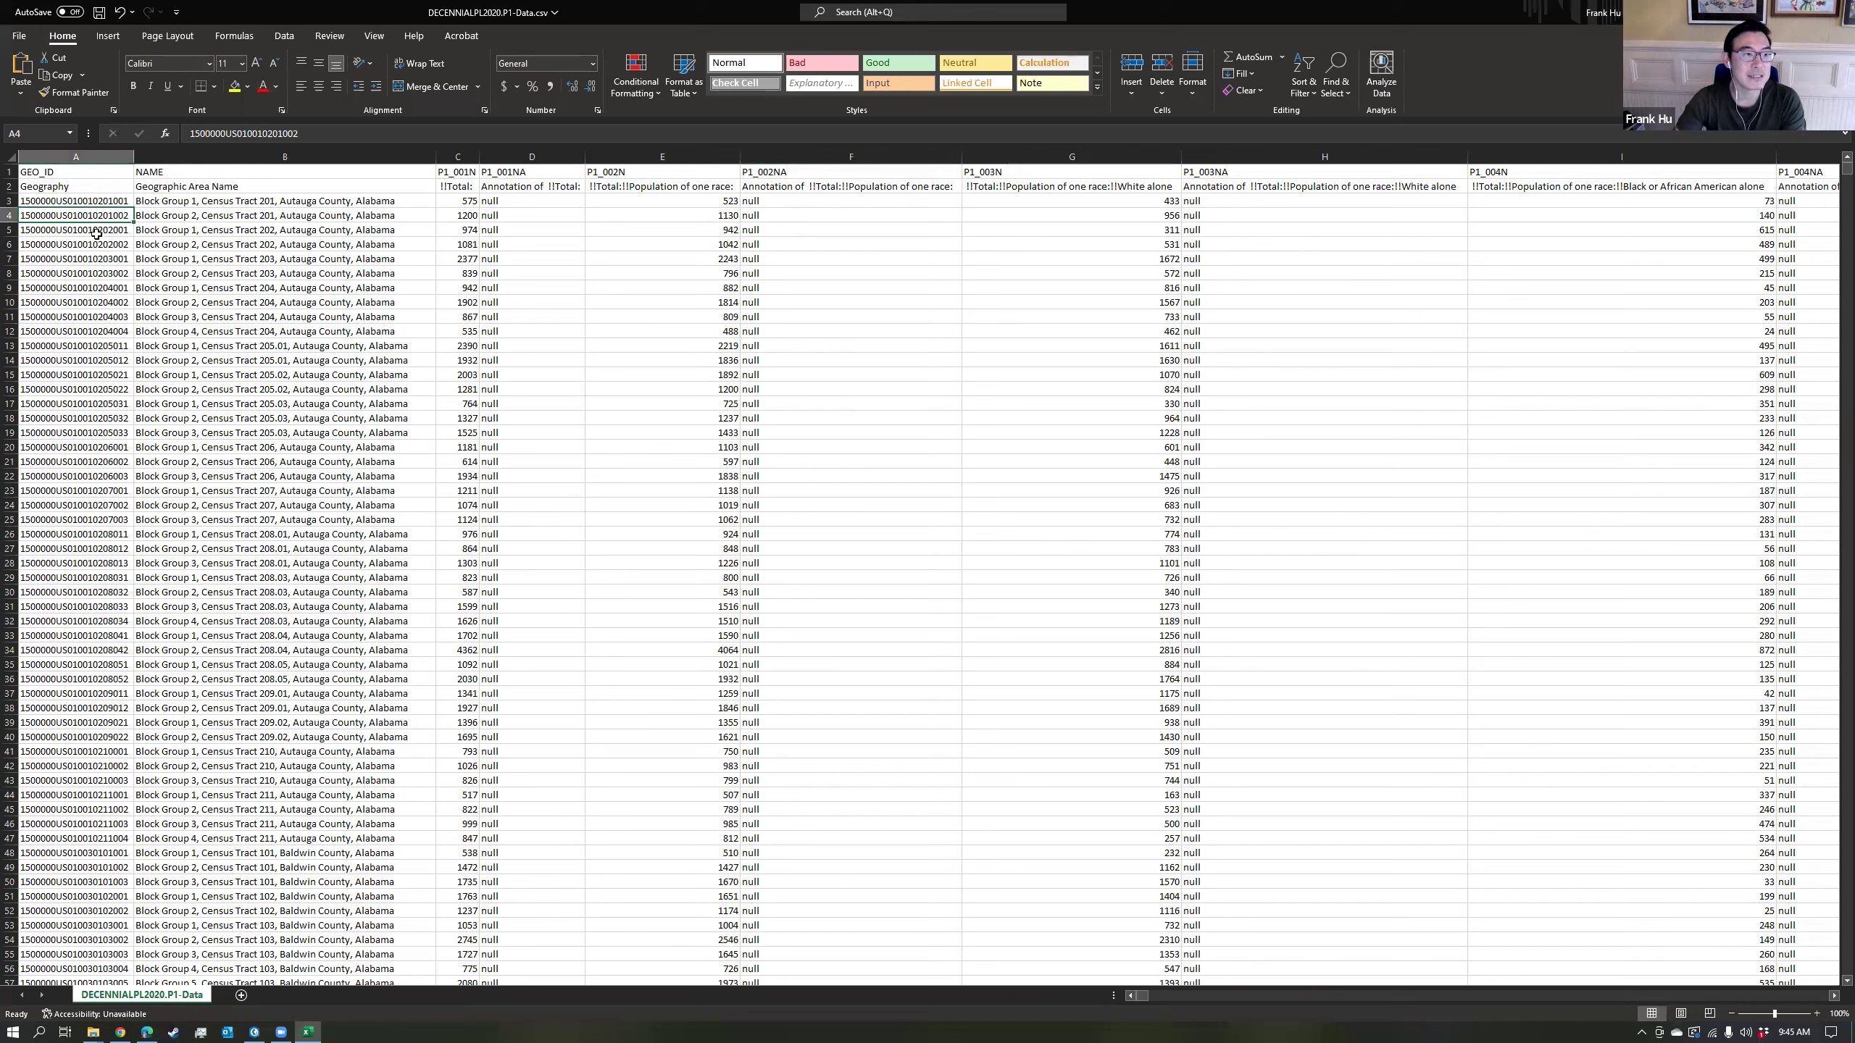
key("Down")
key("Down")
key("Down")
key("Down")
key("Down")
key("Down")
key("Down")
key("Down")
key("Down")
key("Down")
key("Down")
key("Down")
key("Down")
key("Down")
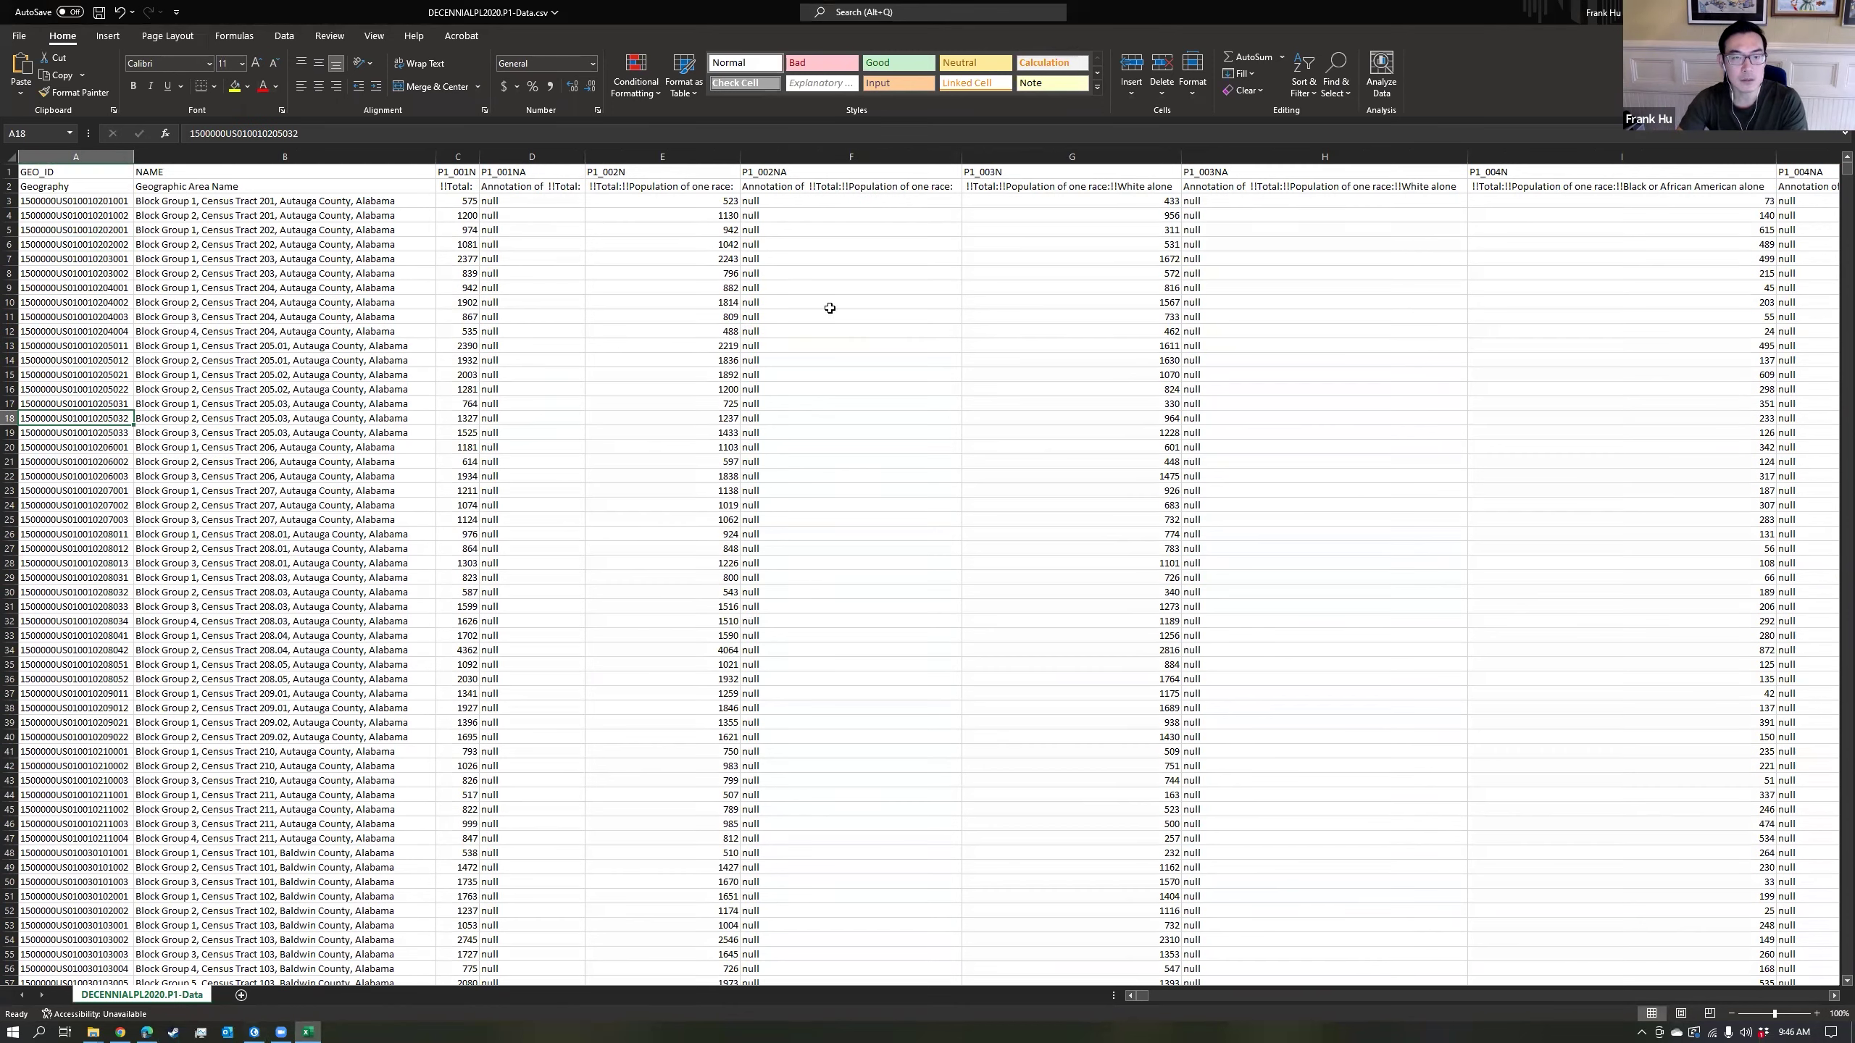
Examine the values in the annotation columns P1_001NA and P1_002NA, going down to cell F8.
left_click(525, 158)
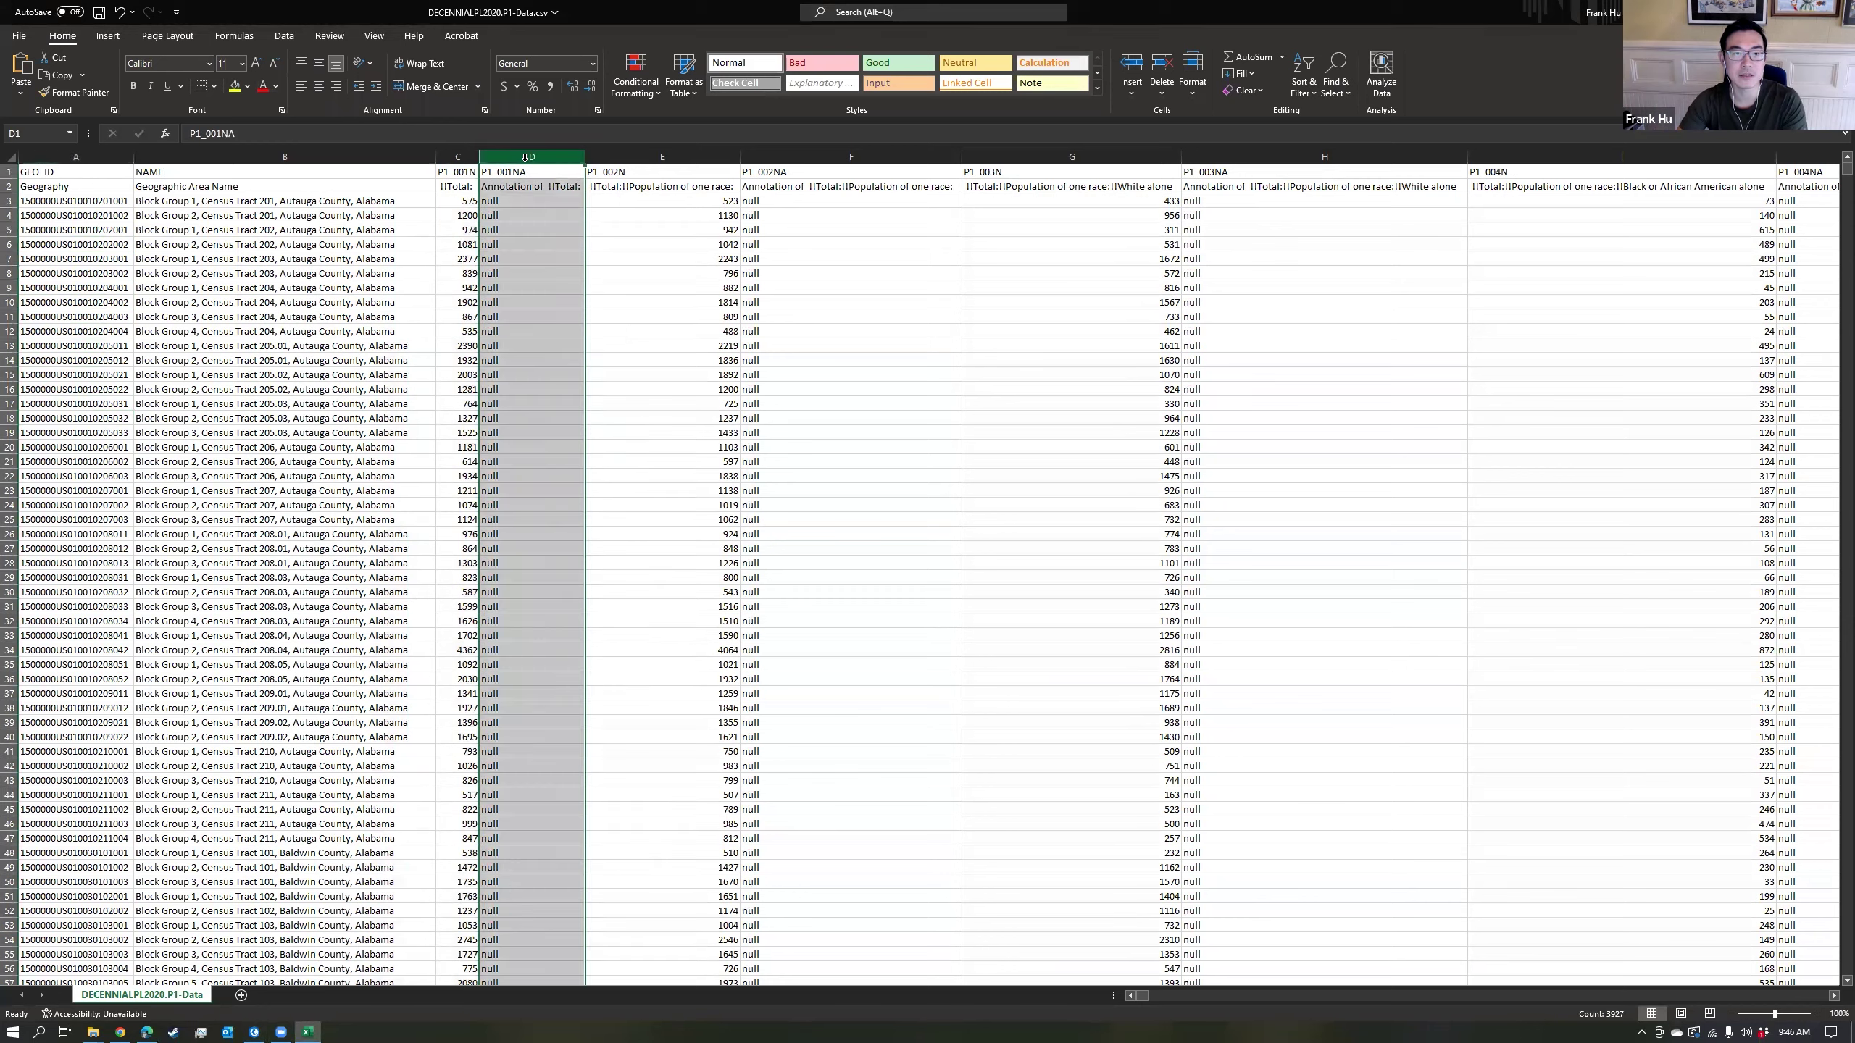
left_click(886, 158)
left_click(532, 215)
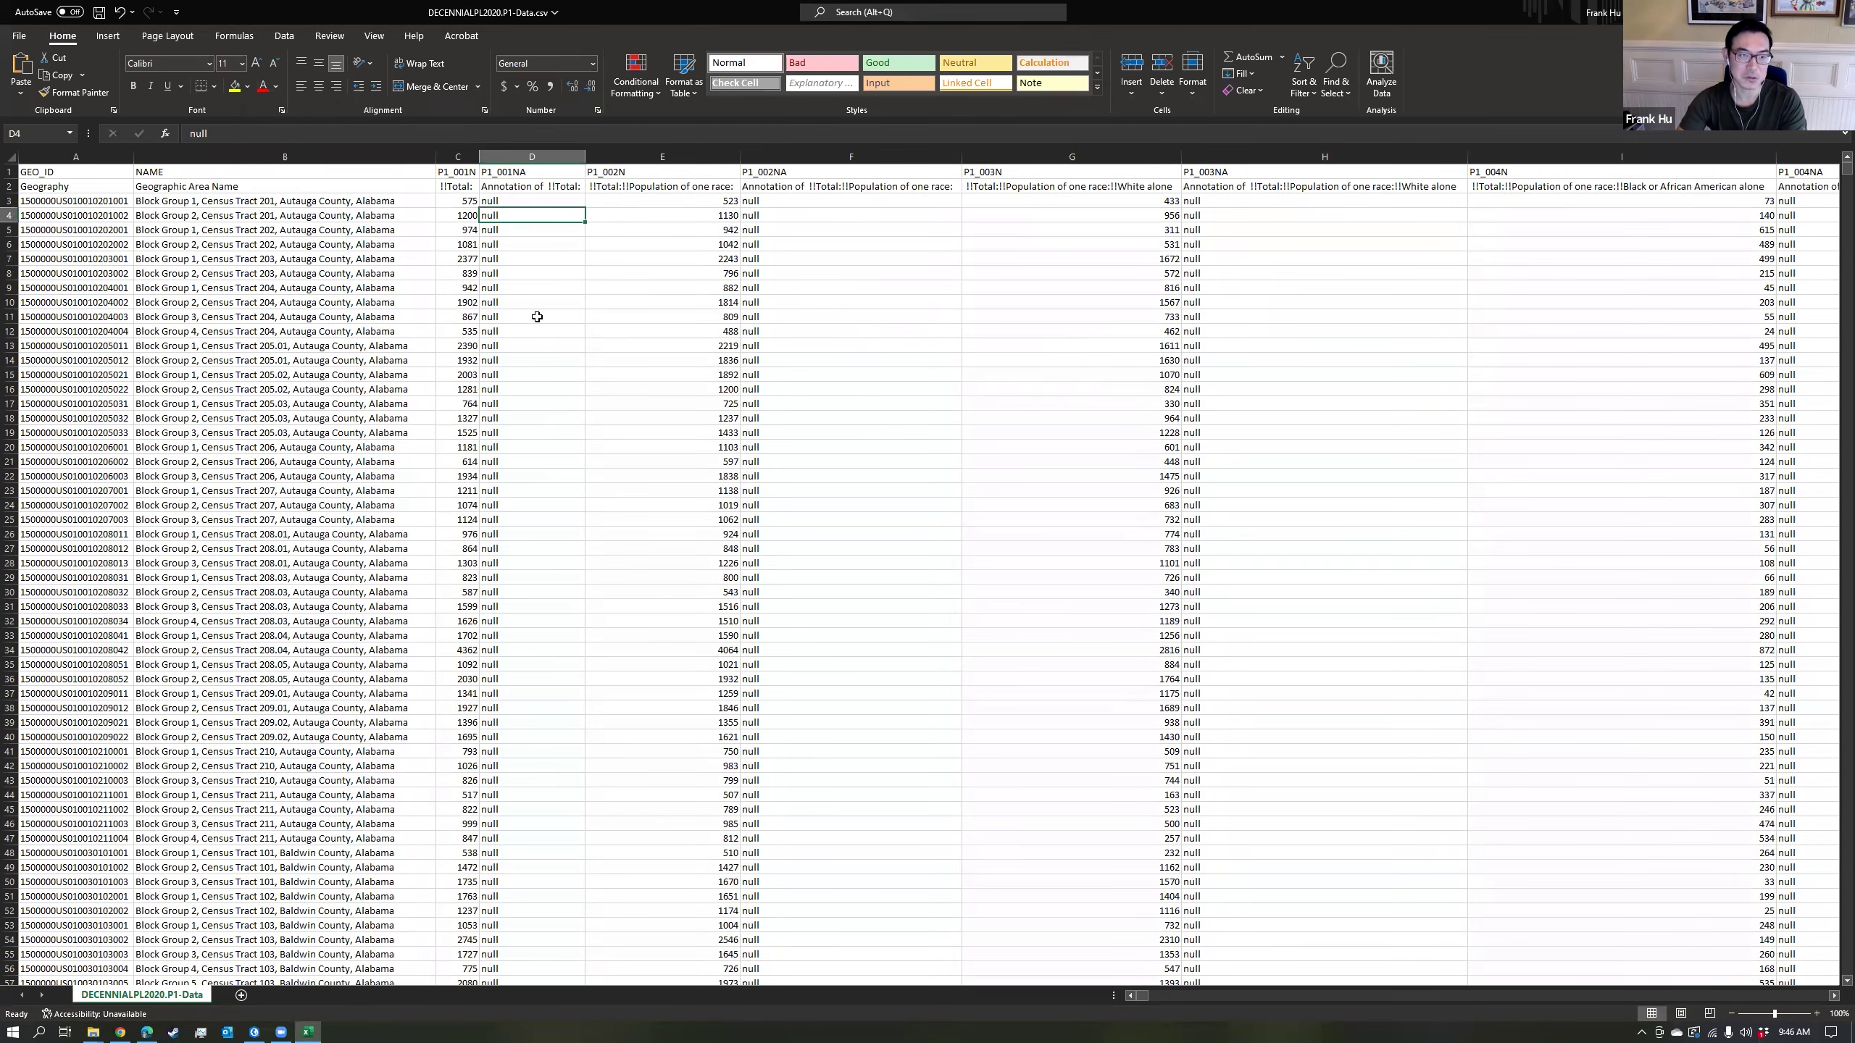
left_click(510, 200)
scroll(536, 350, "down", 11)
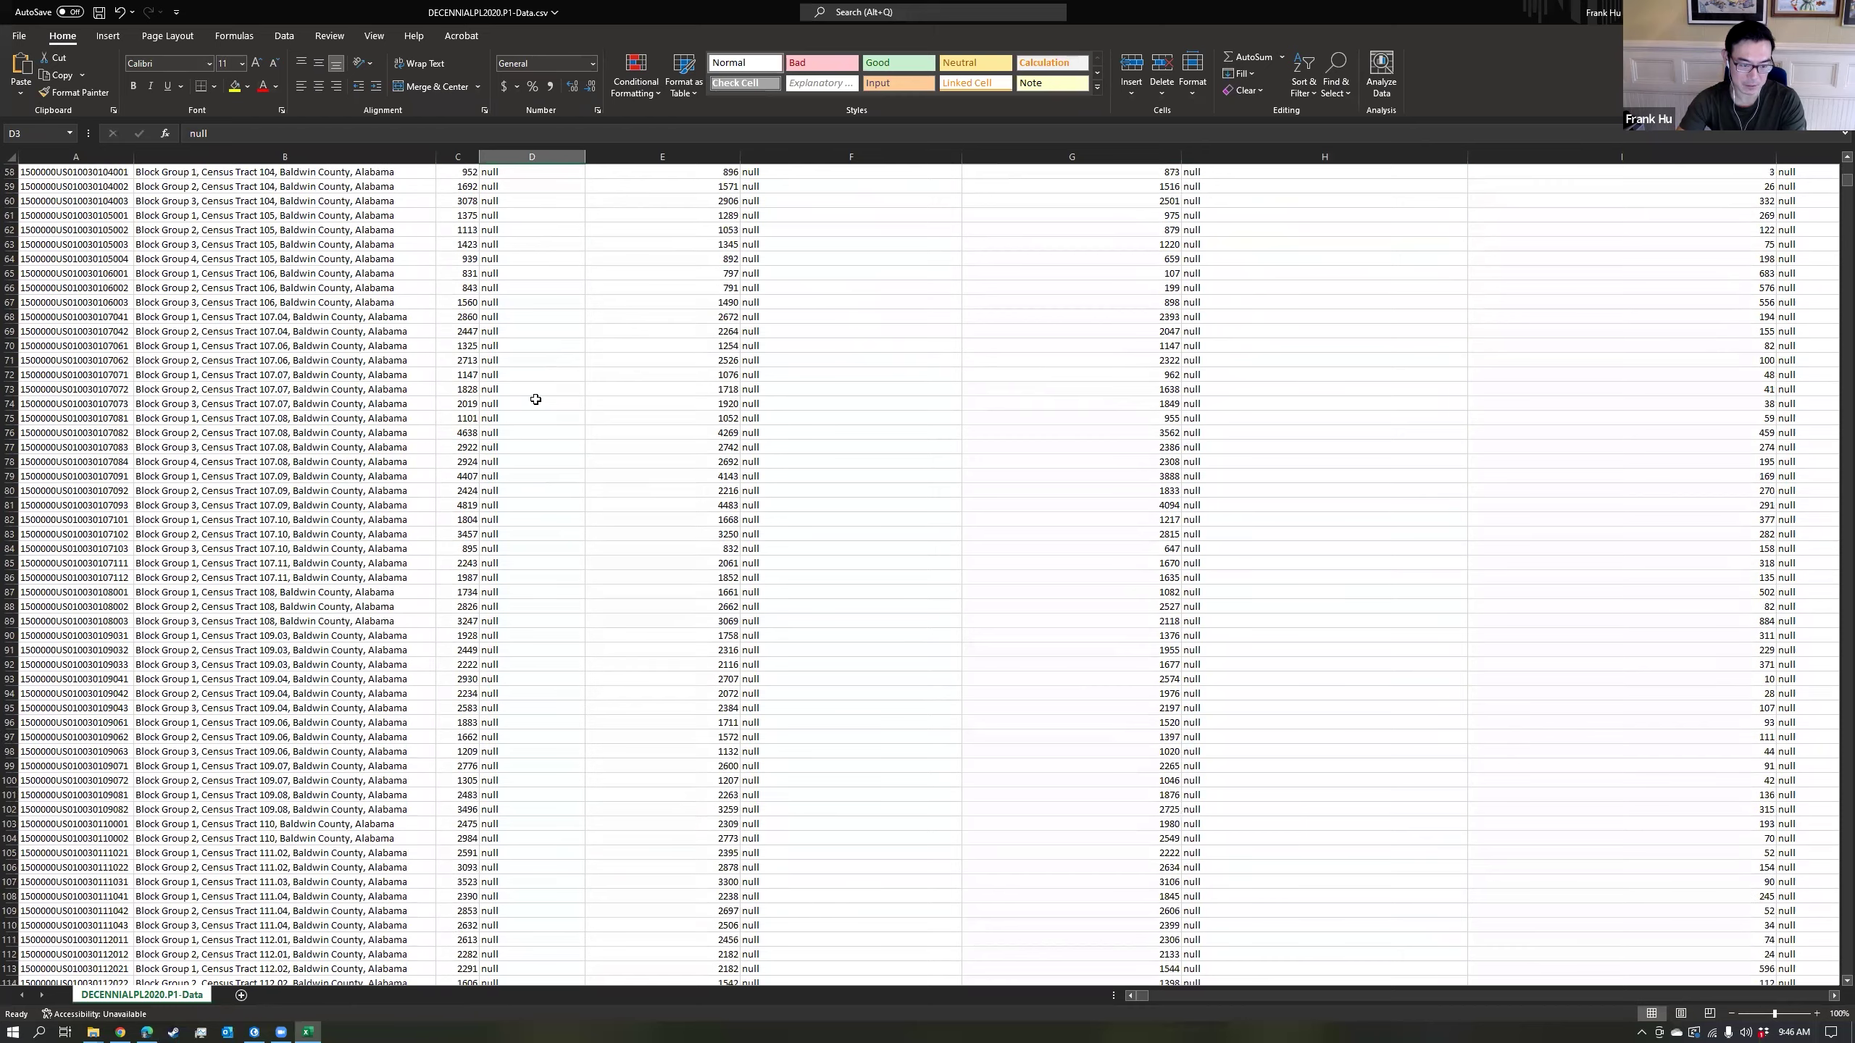
scroll(540, 400, "up", 11)
key("Right")
key("Right")
key("Down")
key("Down")
key("Down")
key("Down")
key("Down")
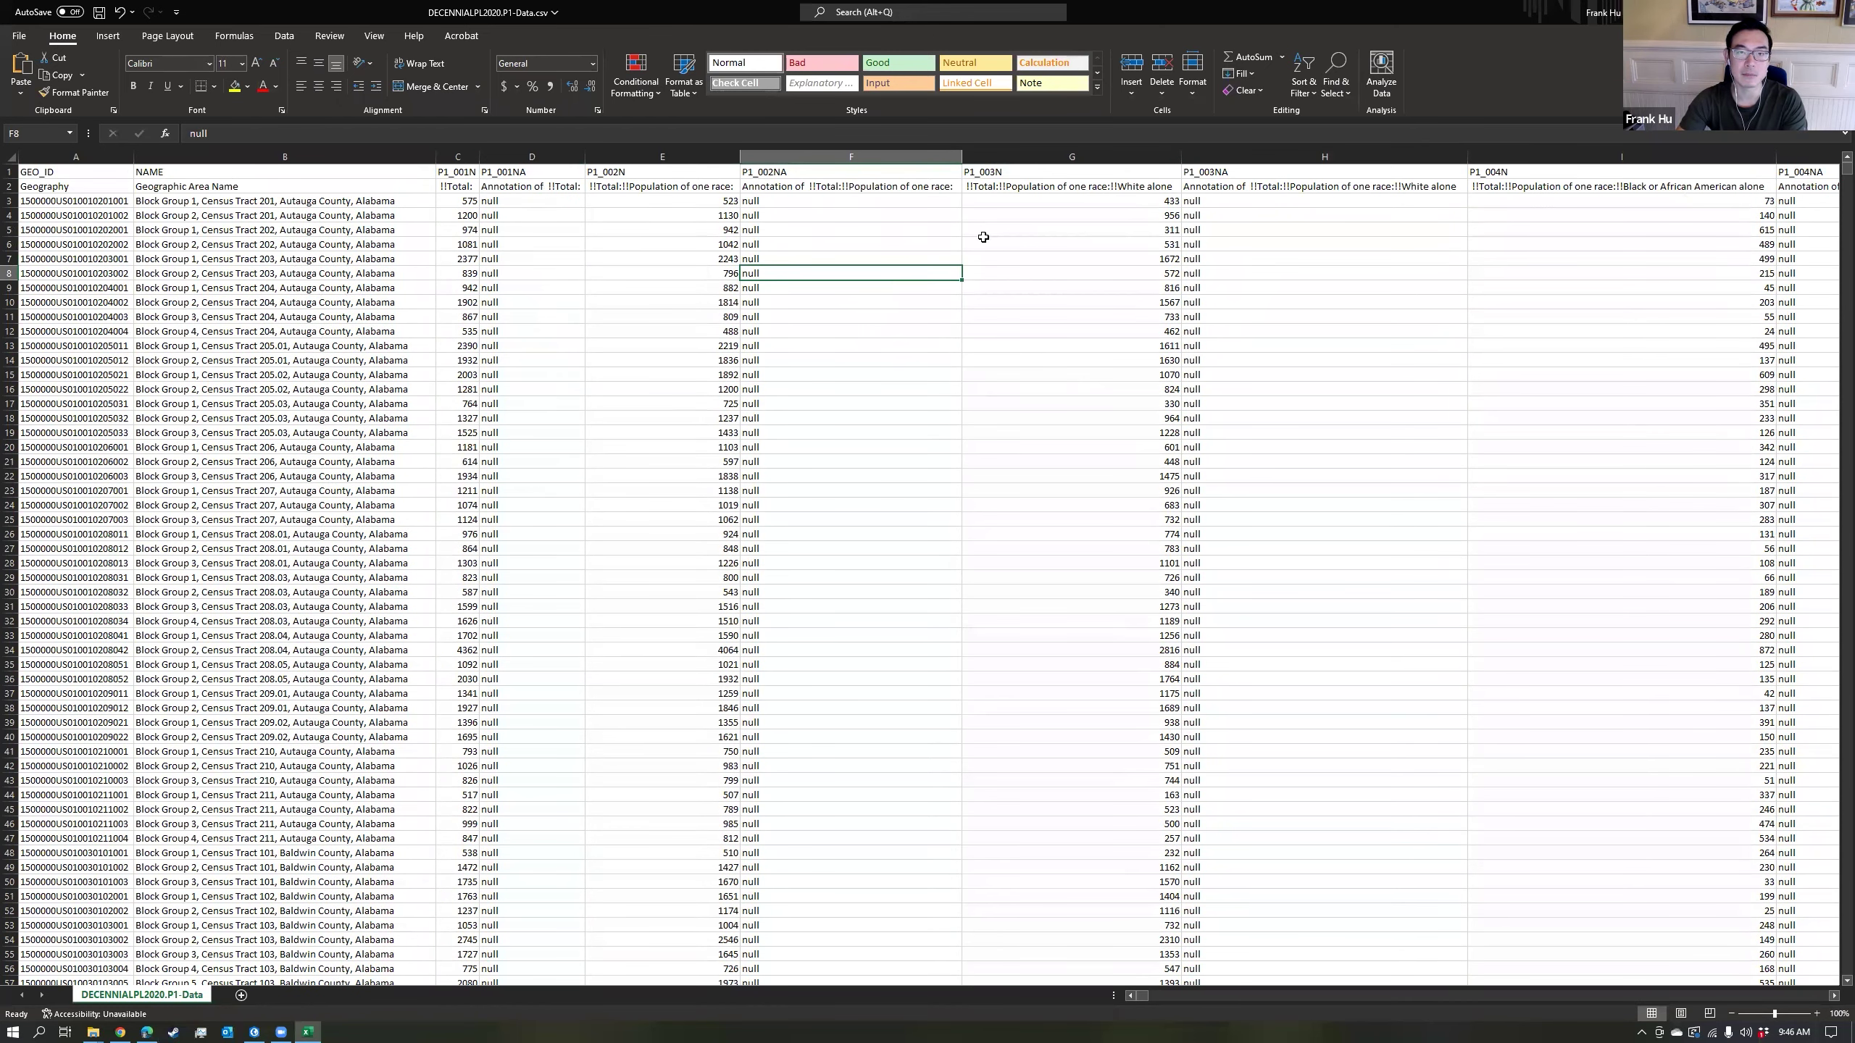
Find all cells in the sheet that contain "Annotation".
left_click(545, 187)
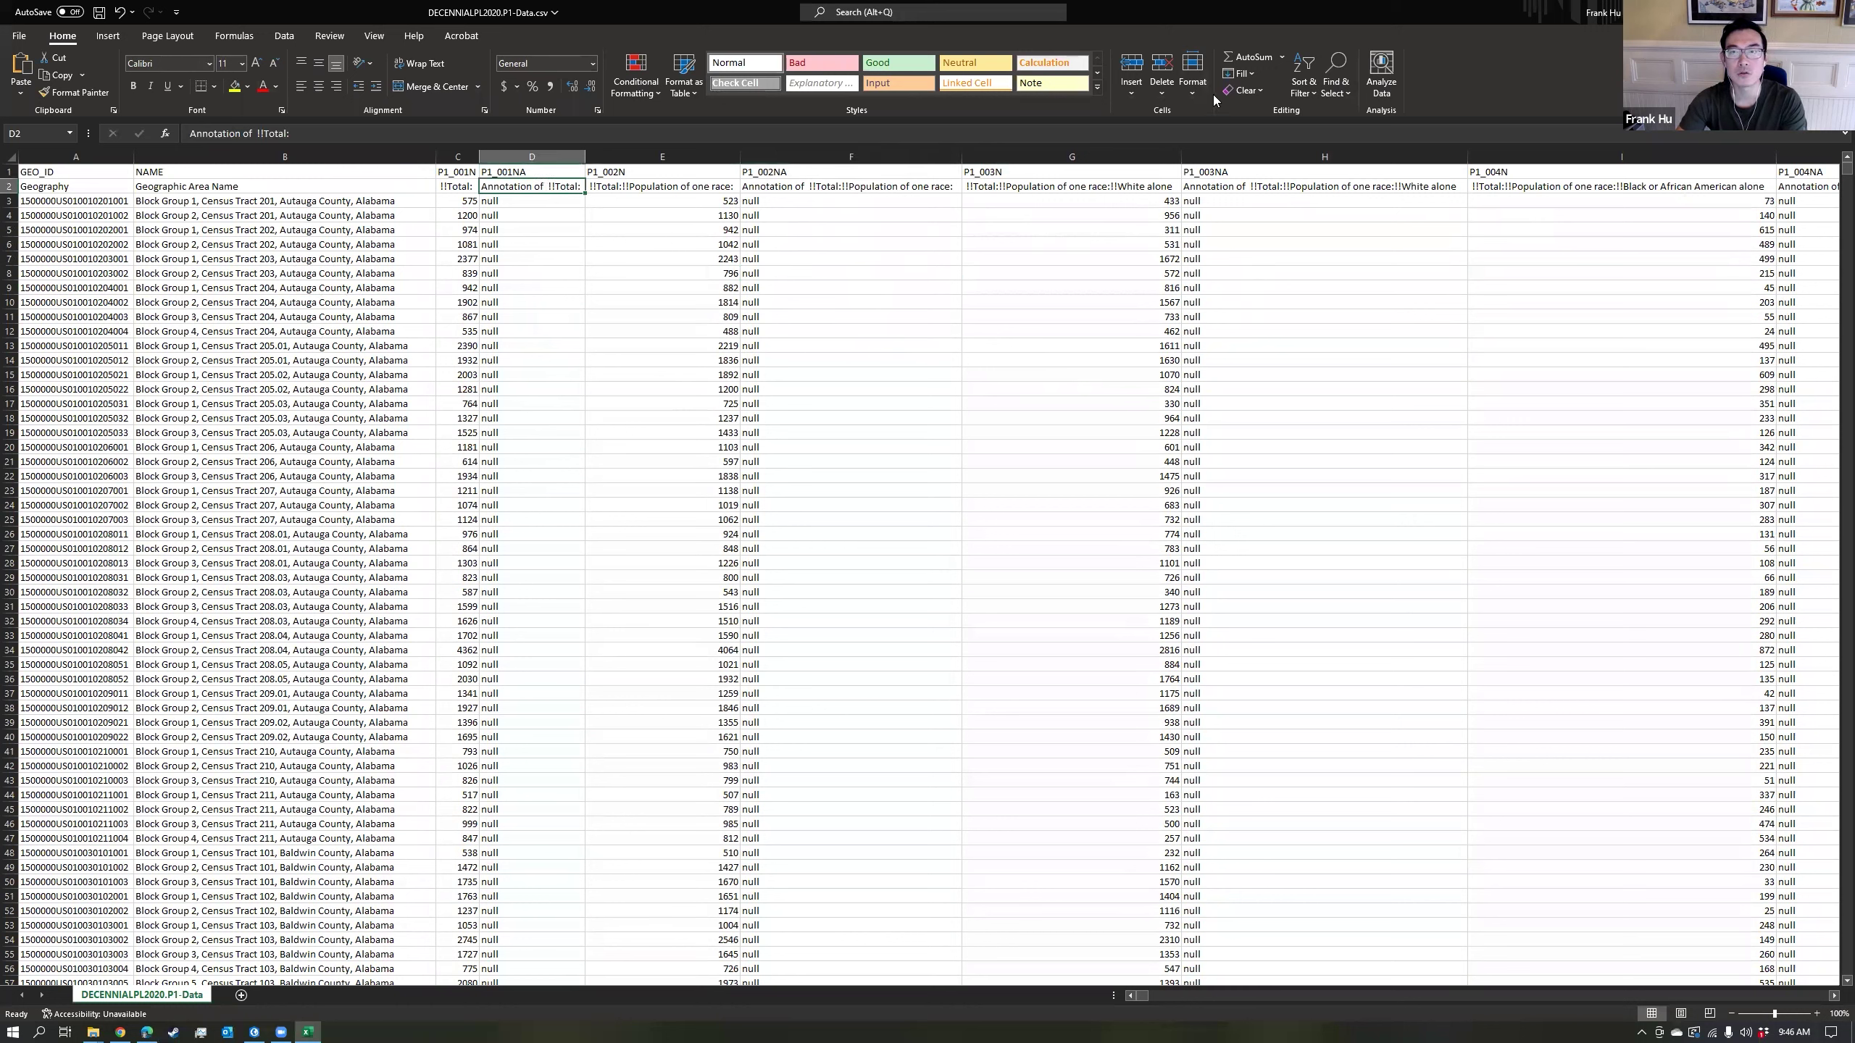
left_click(1343, 94)
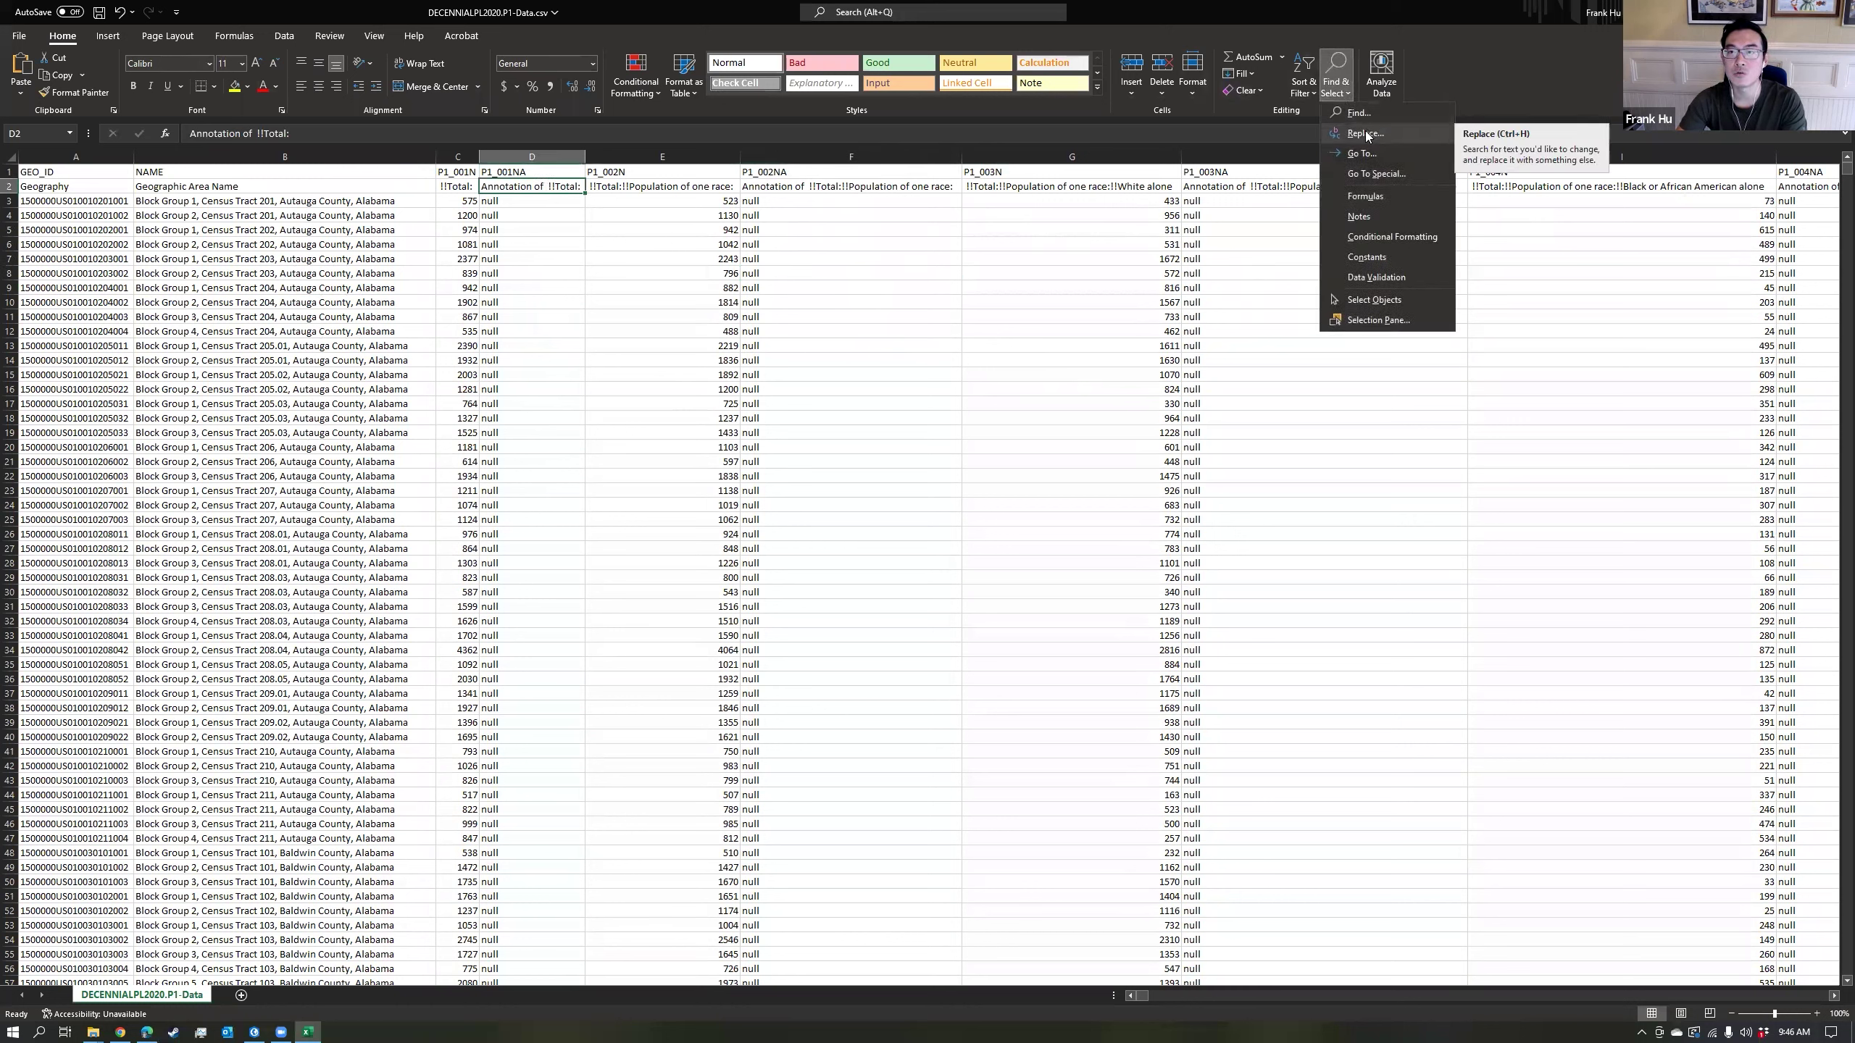
left_click(1359, 113)
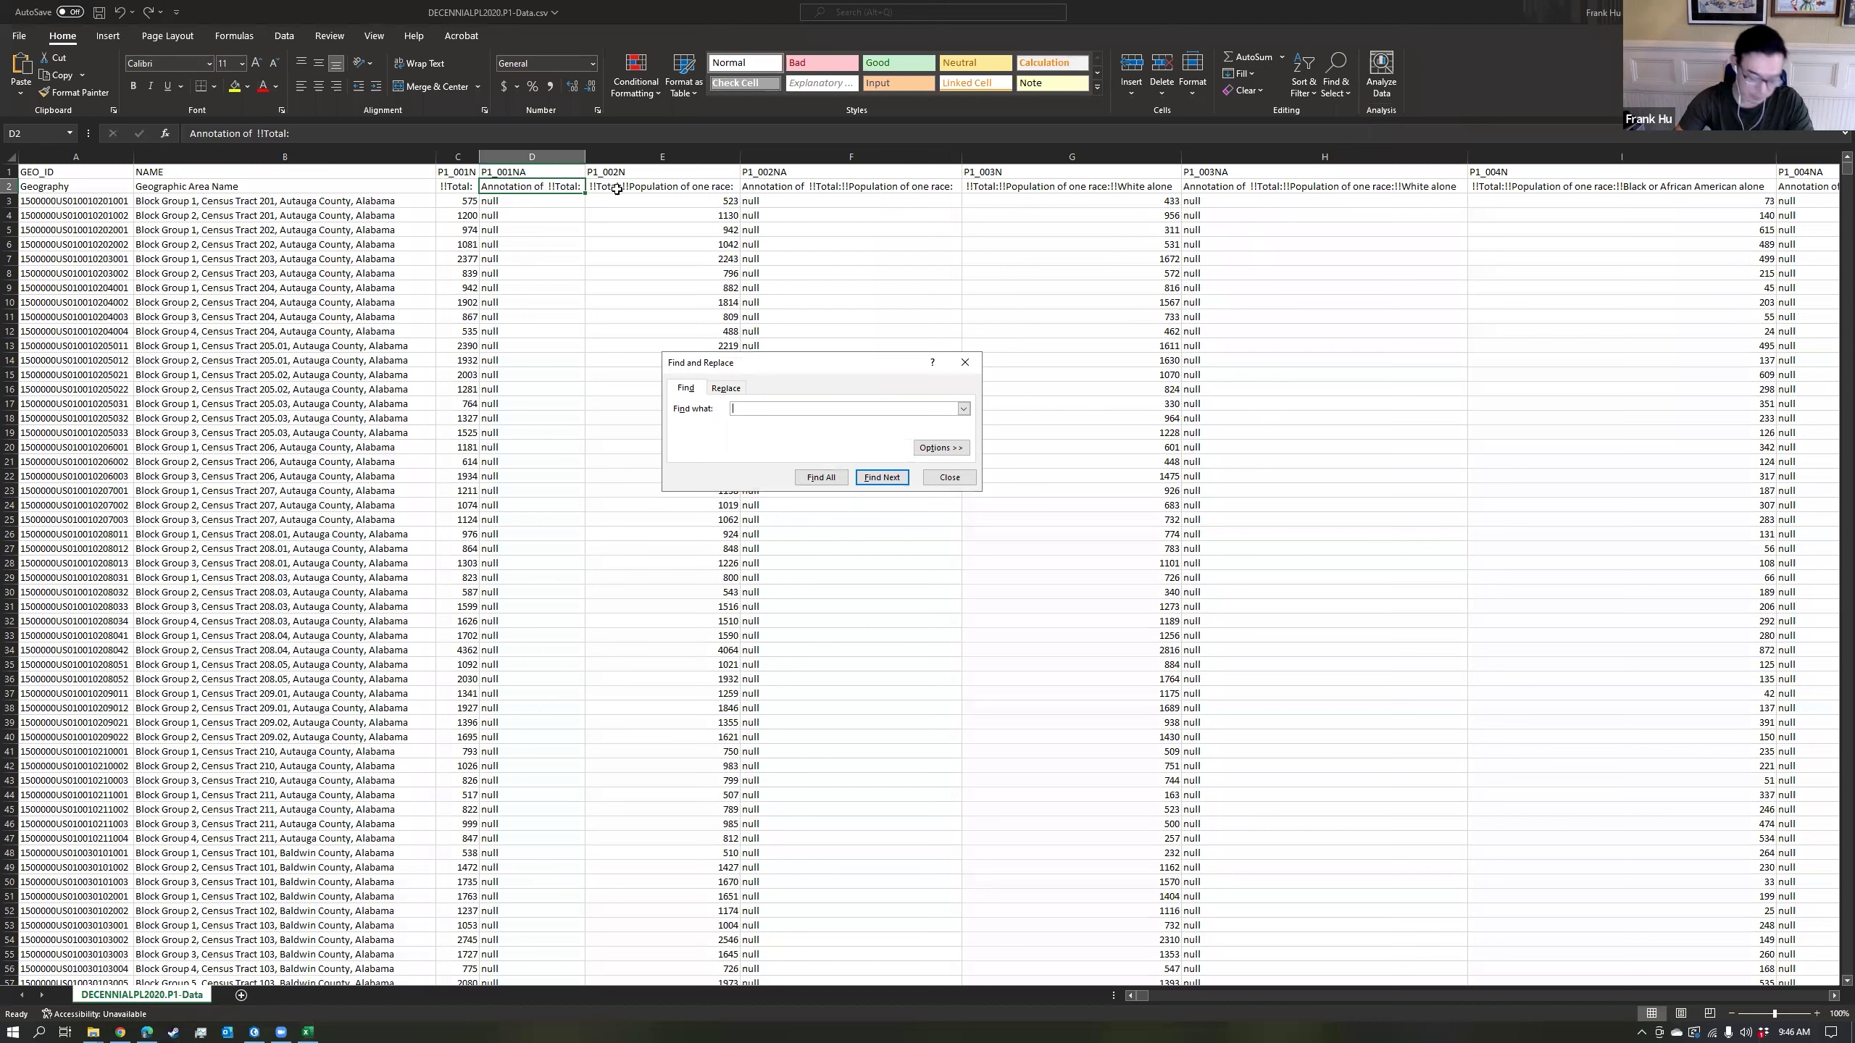
type("Annotation")
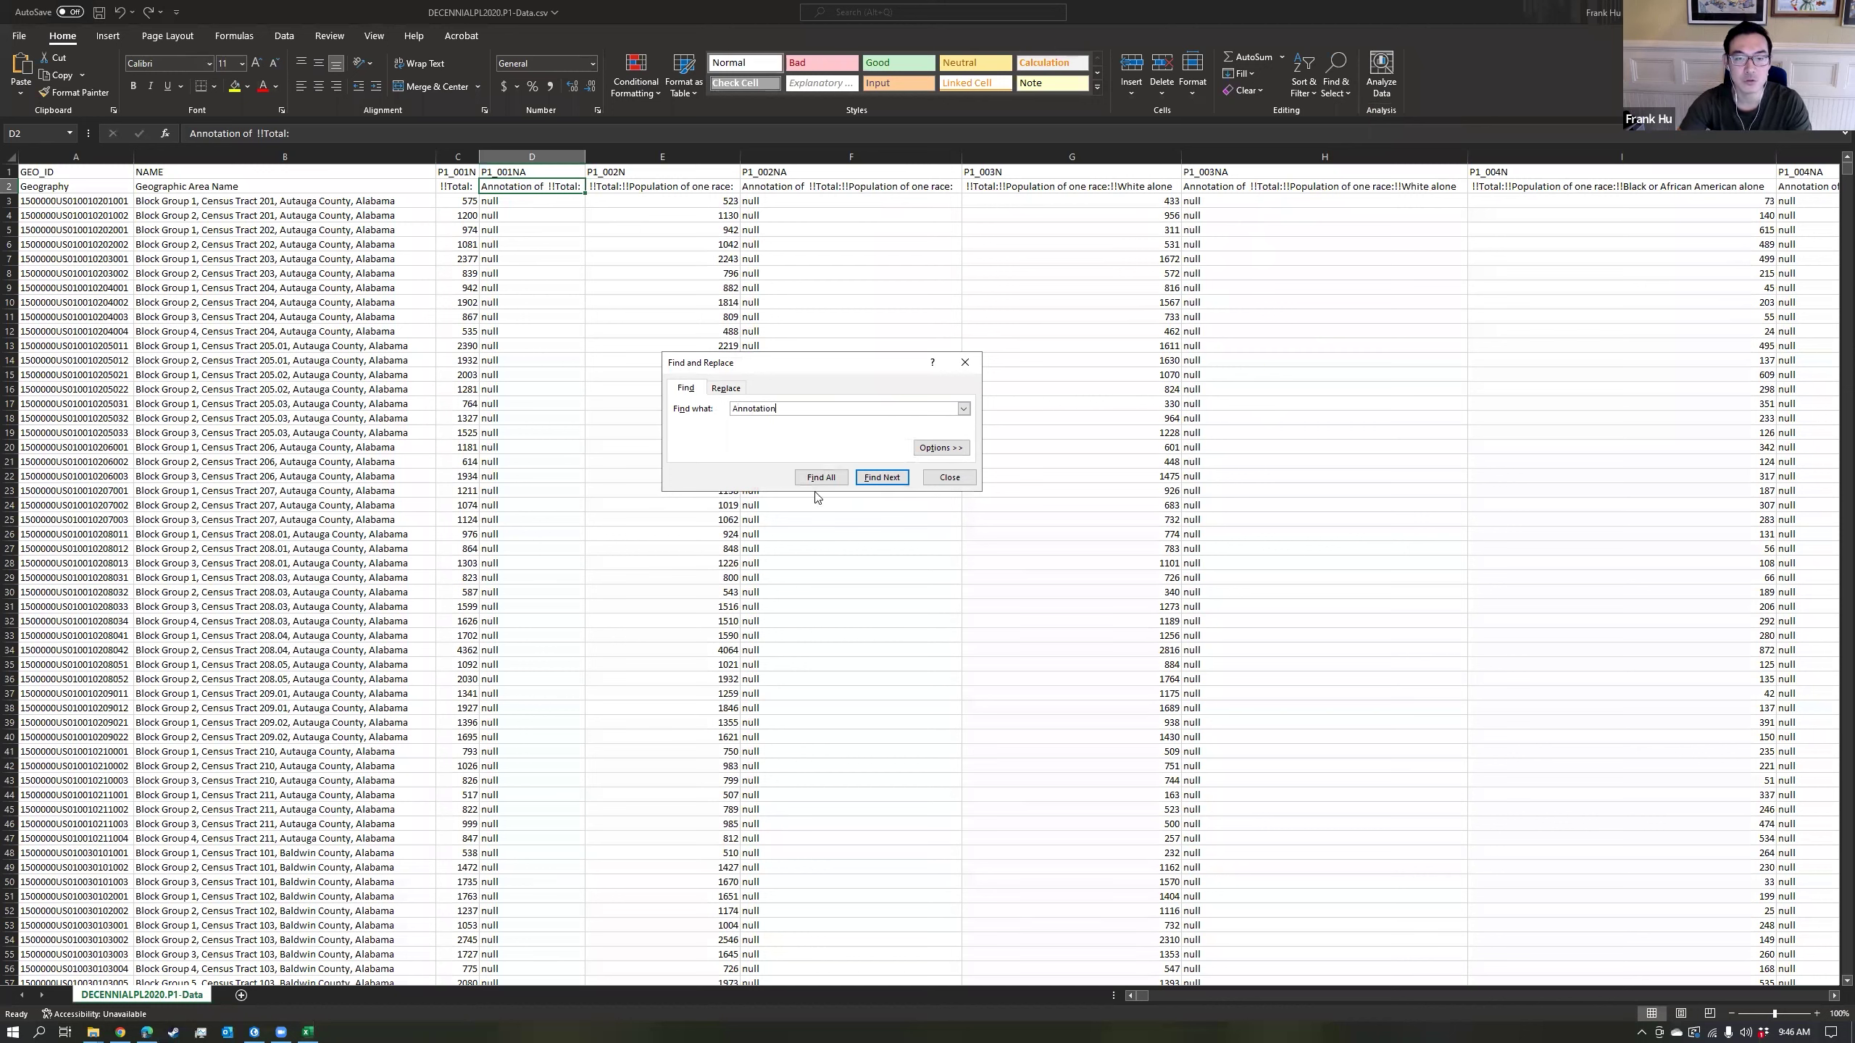
left_click(821, 477)
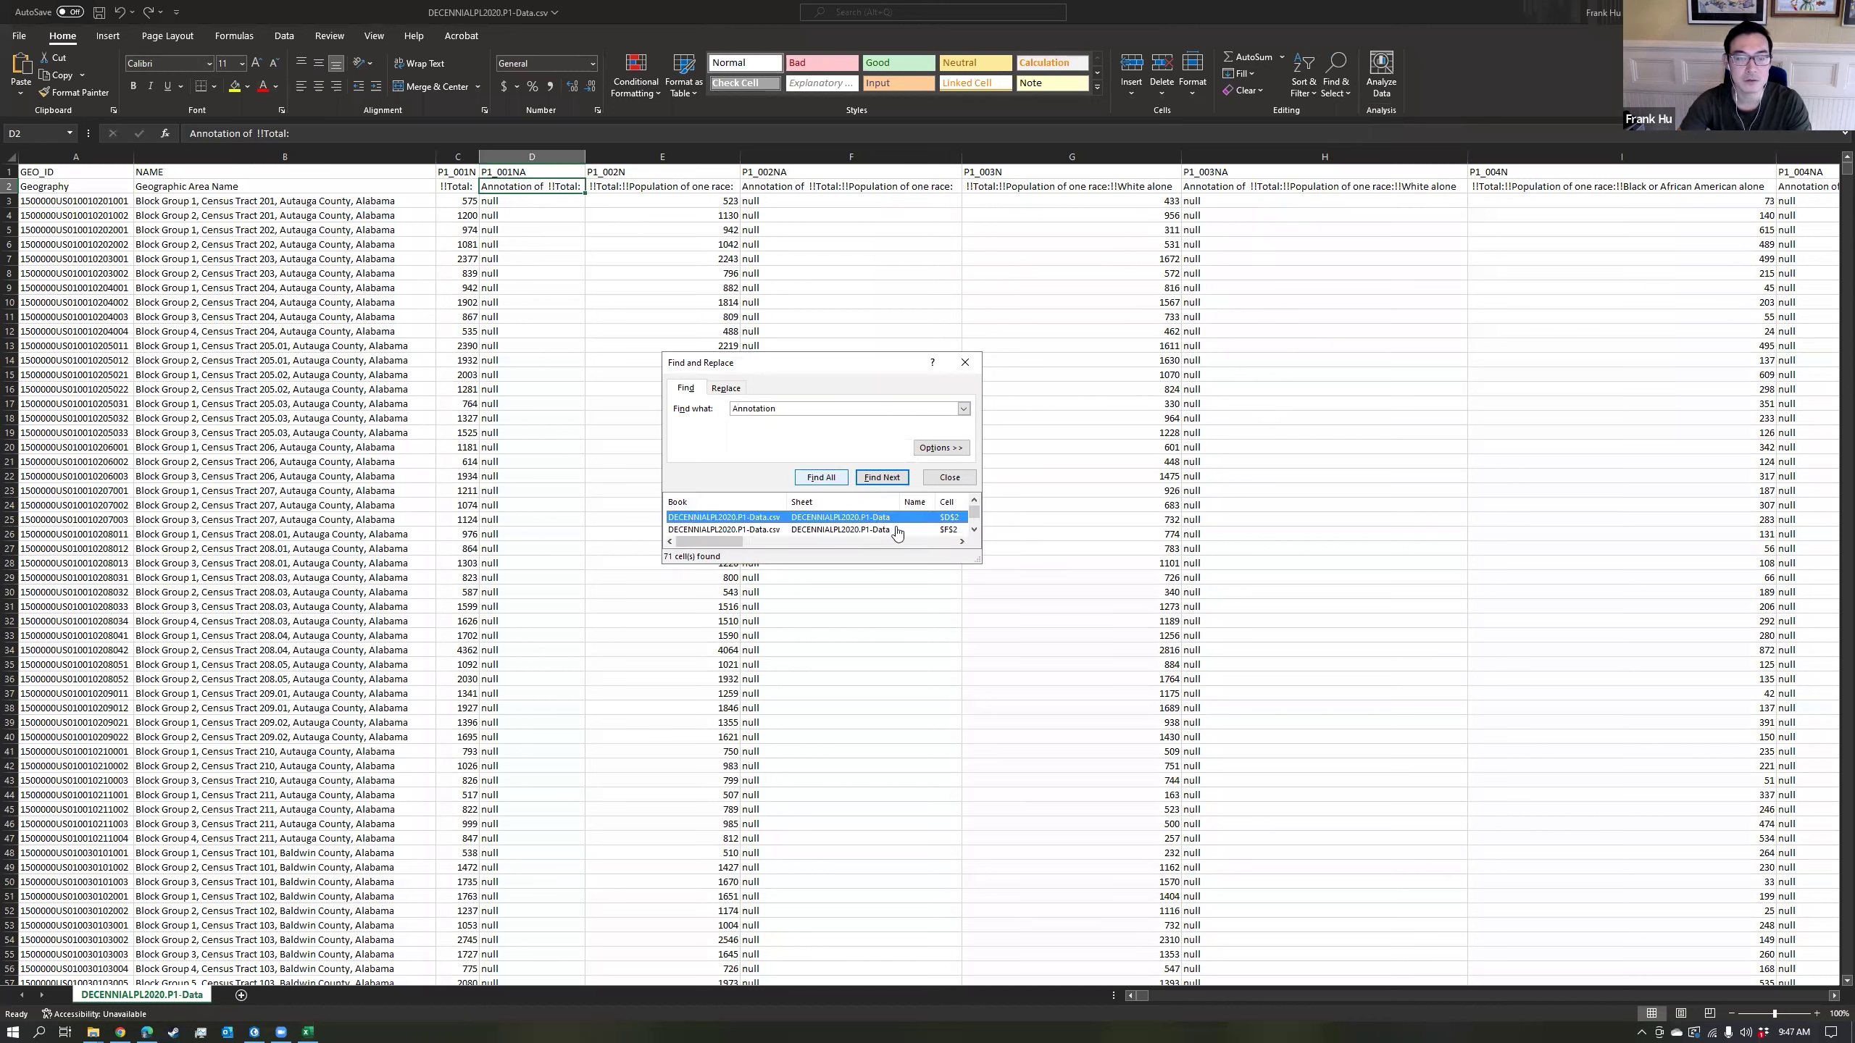
Select every cell in the "Annotation" results and delete their sheet columns.
left_click_drag(906, 358, 893, 242)
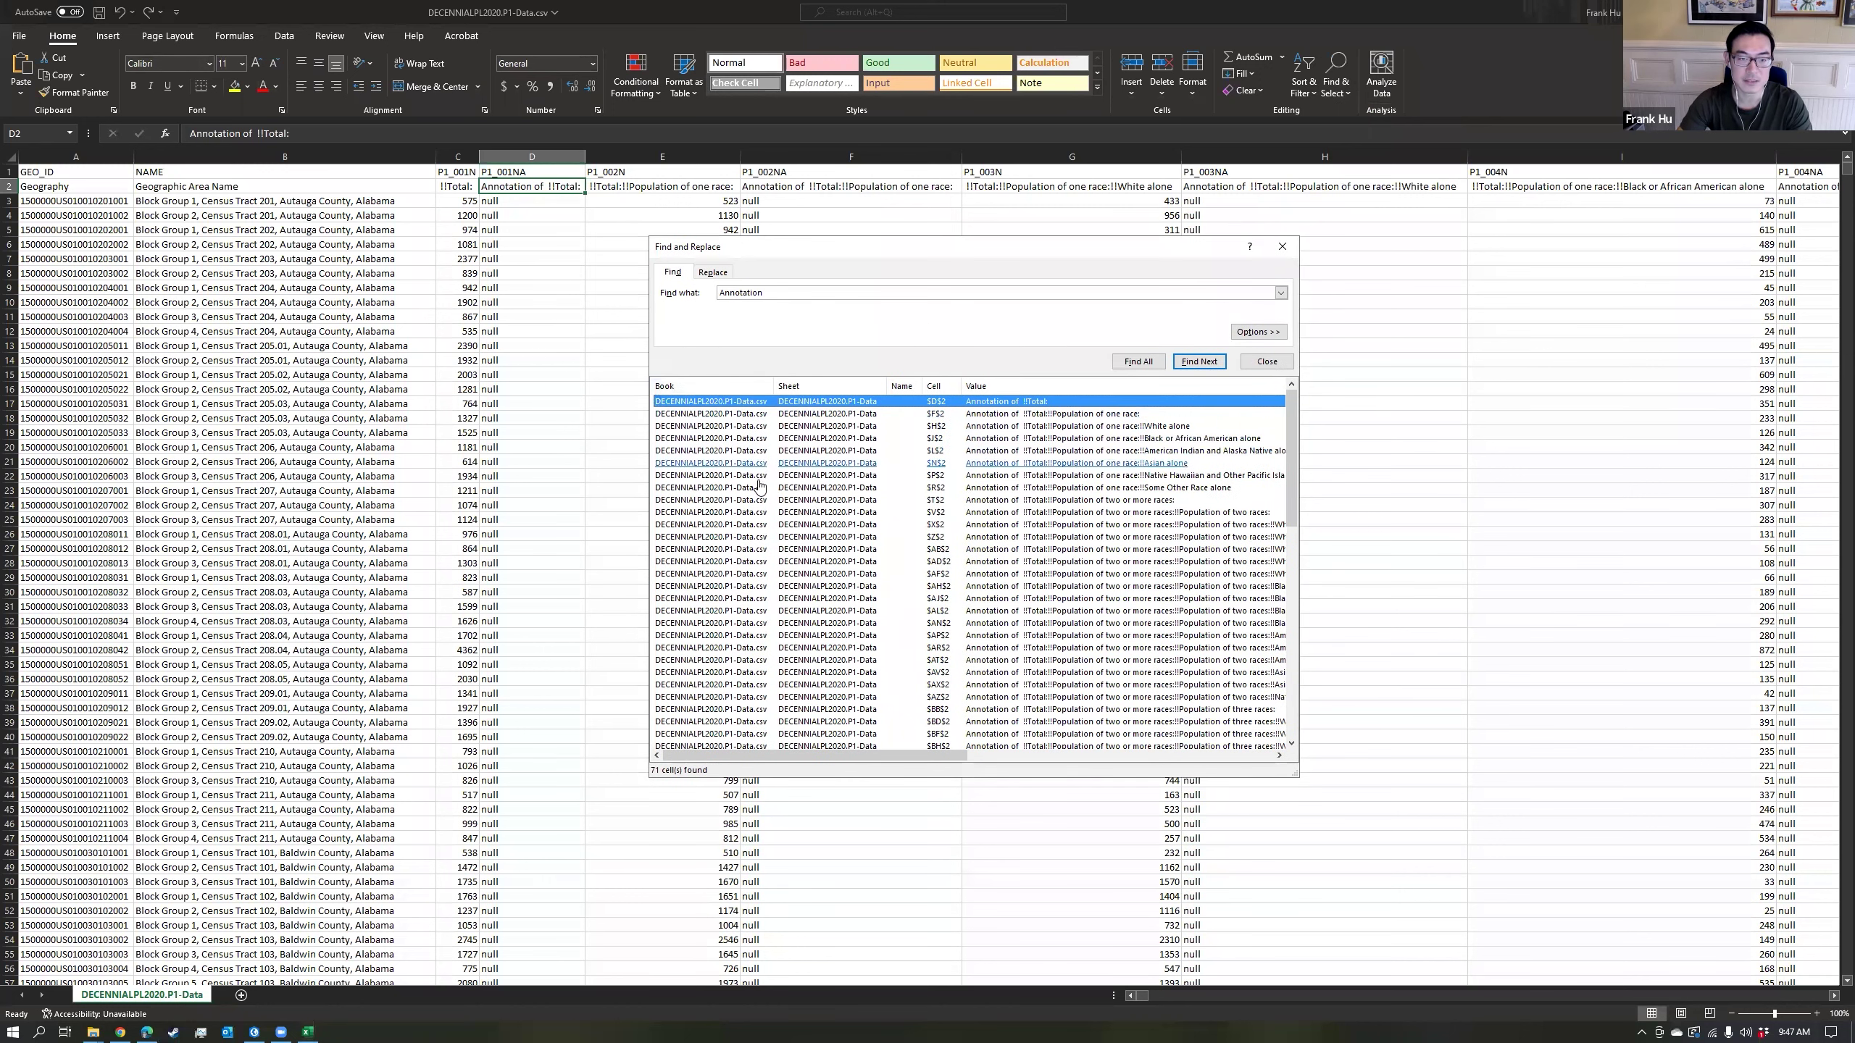
scroll(843, 577, "down", 14)
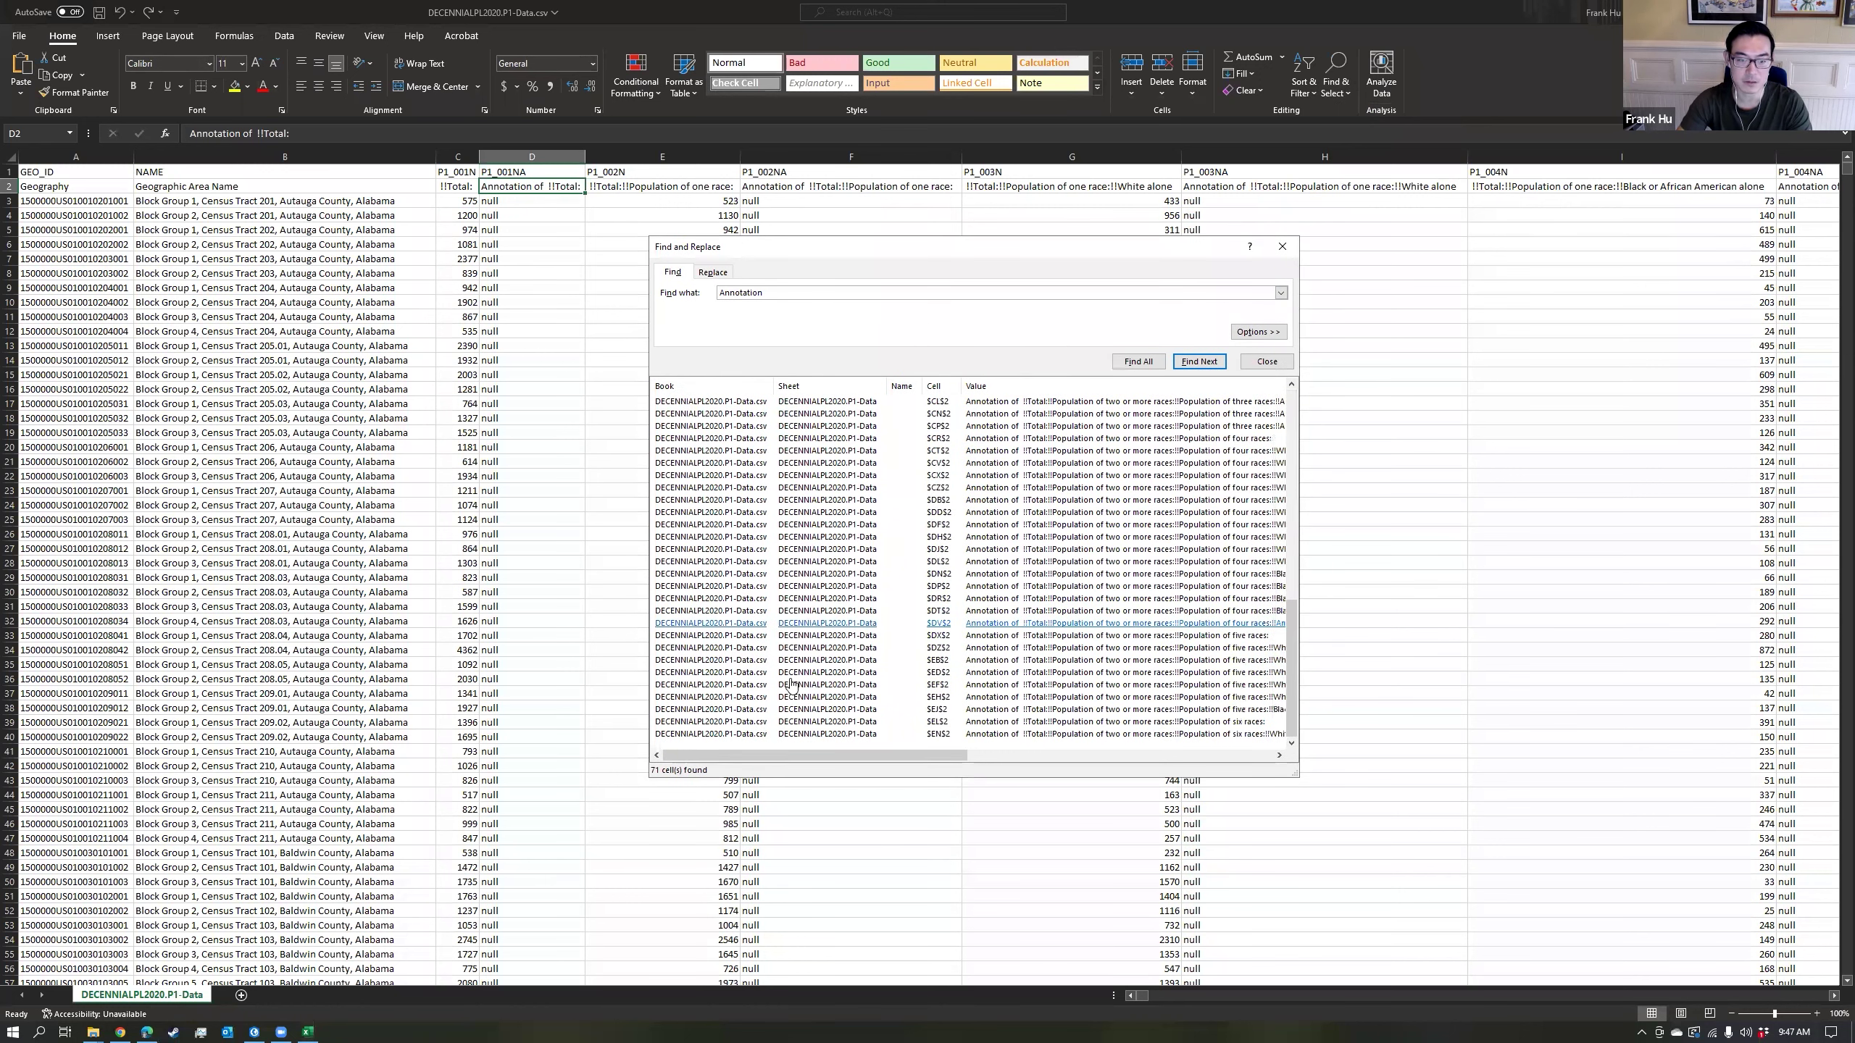
left_click(713, 734, "shift")
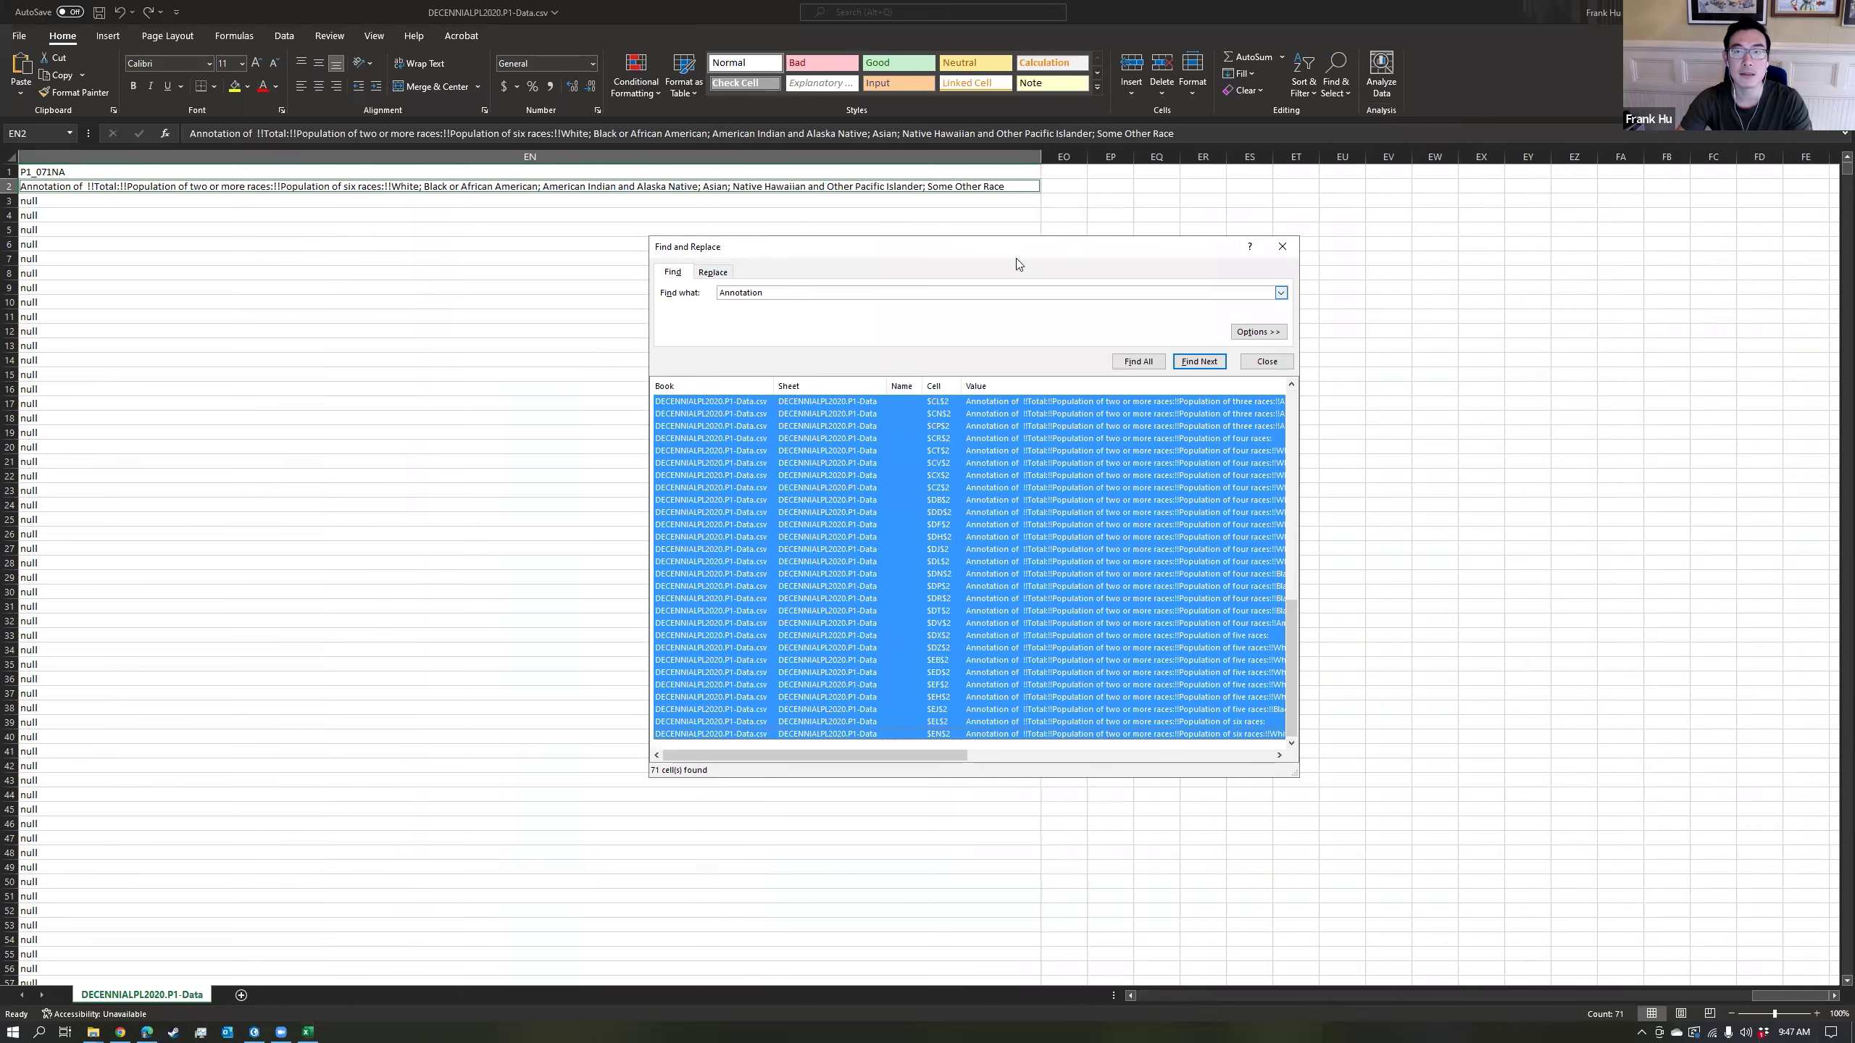
left_click(1163, 89)
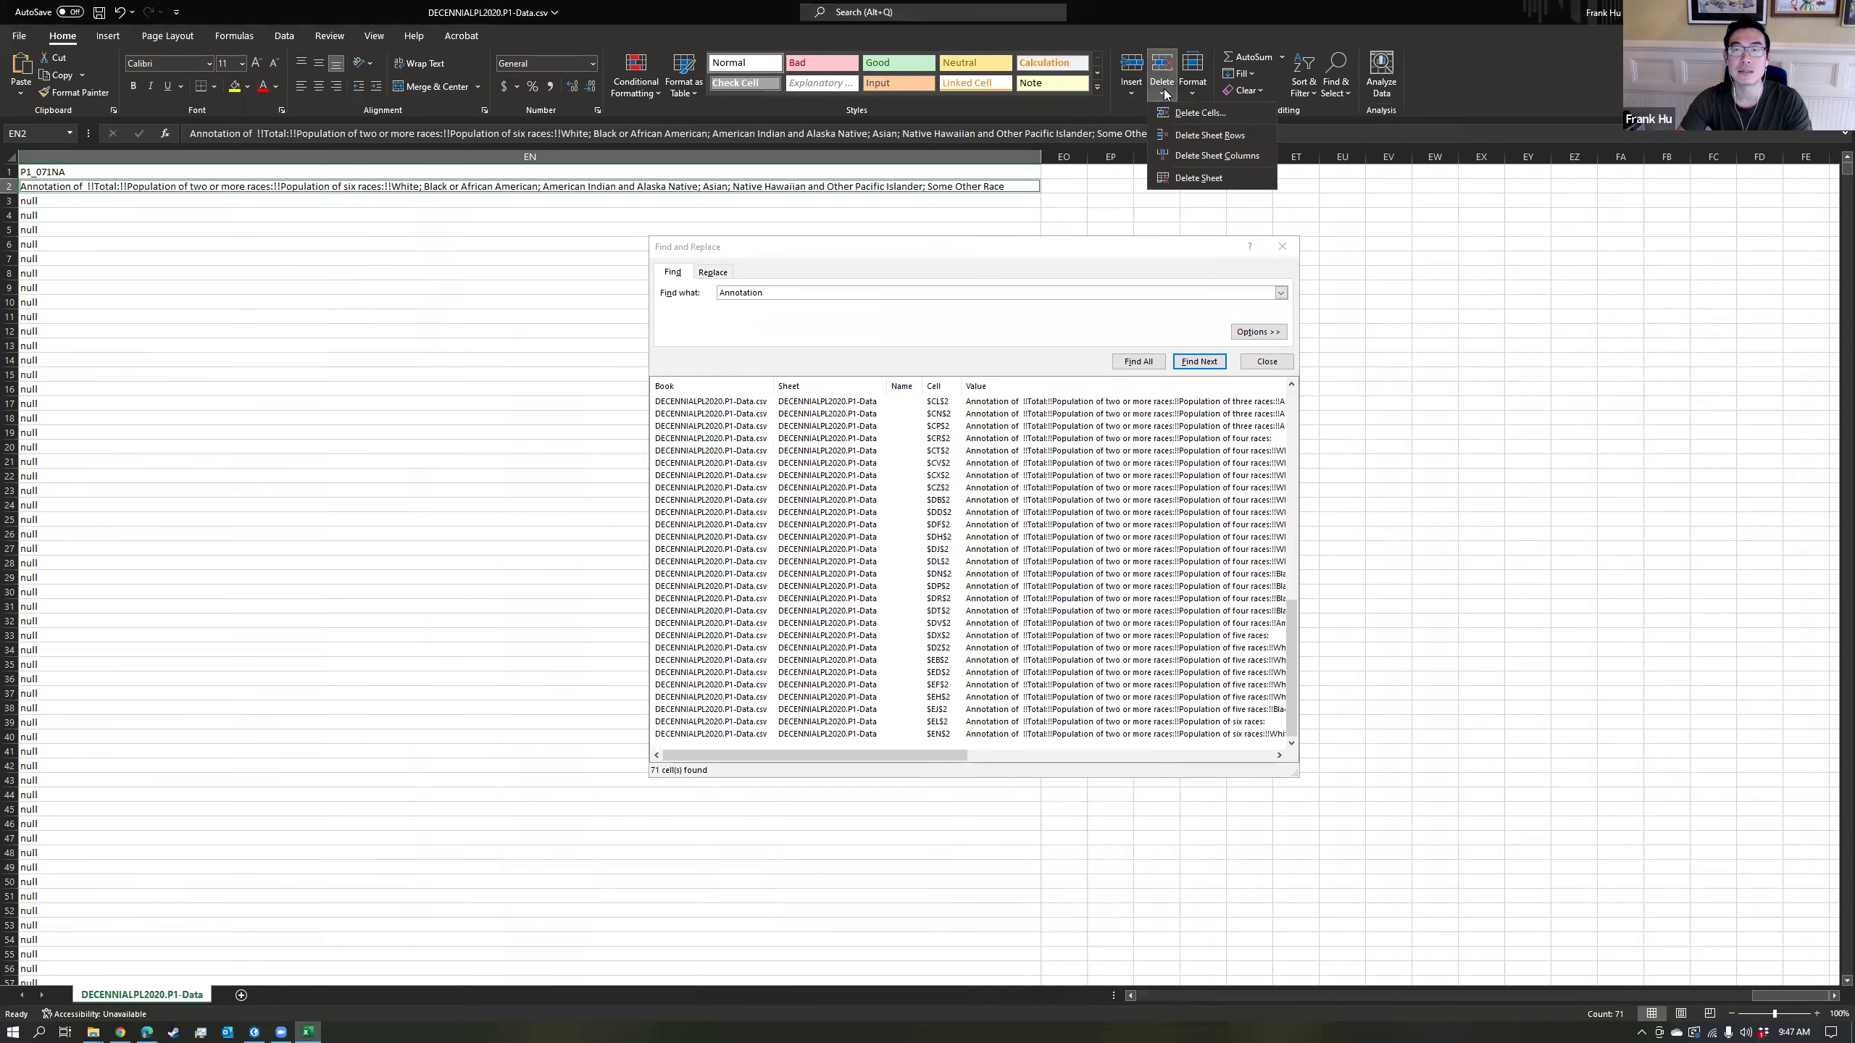
left_click(1207, 156)
left_click_drag(1753, 994, 770, 380)
left_click(744, 289)
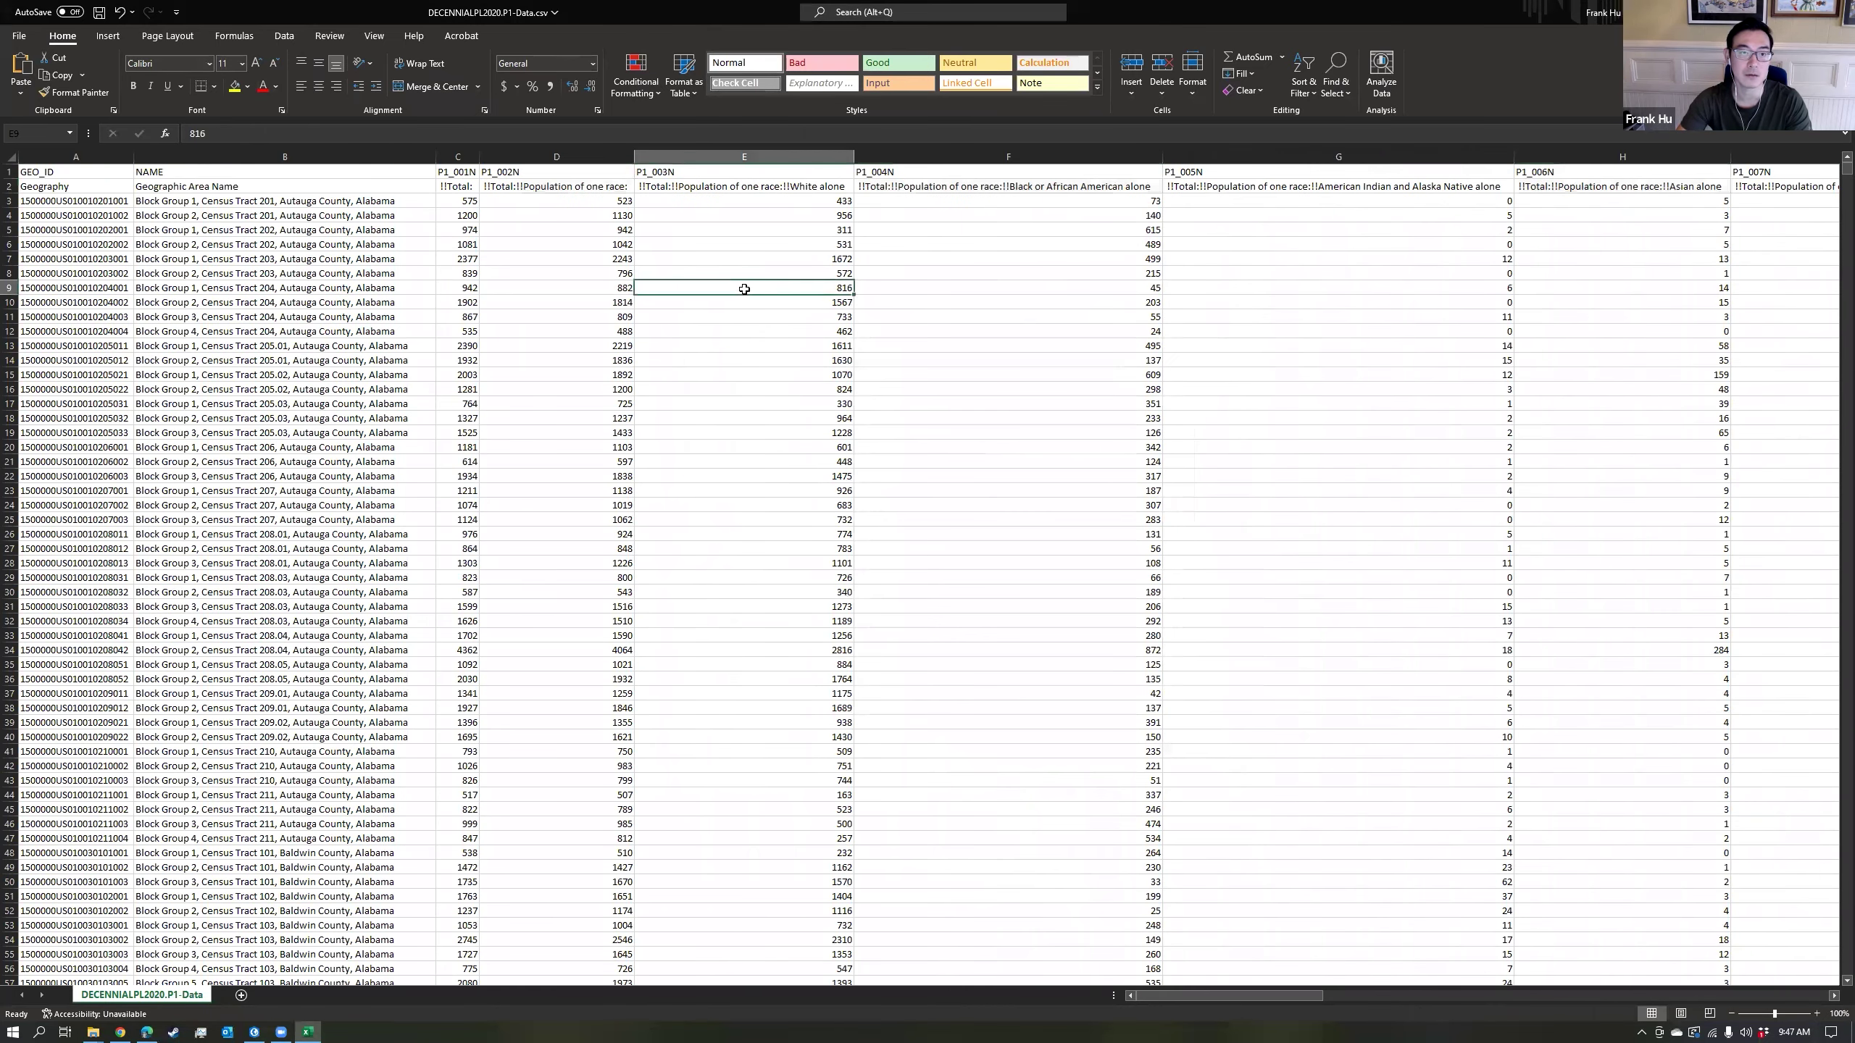
Replace all occurrences of "!!" in the column labels with nothing.
left_click(657, 187)
left_click(1335, 73)
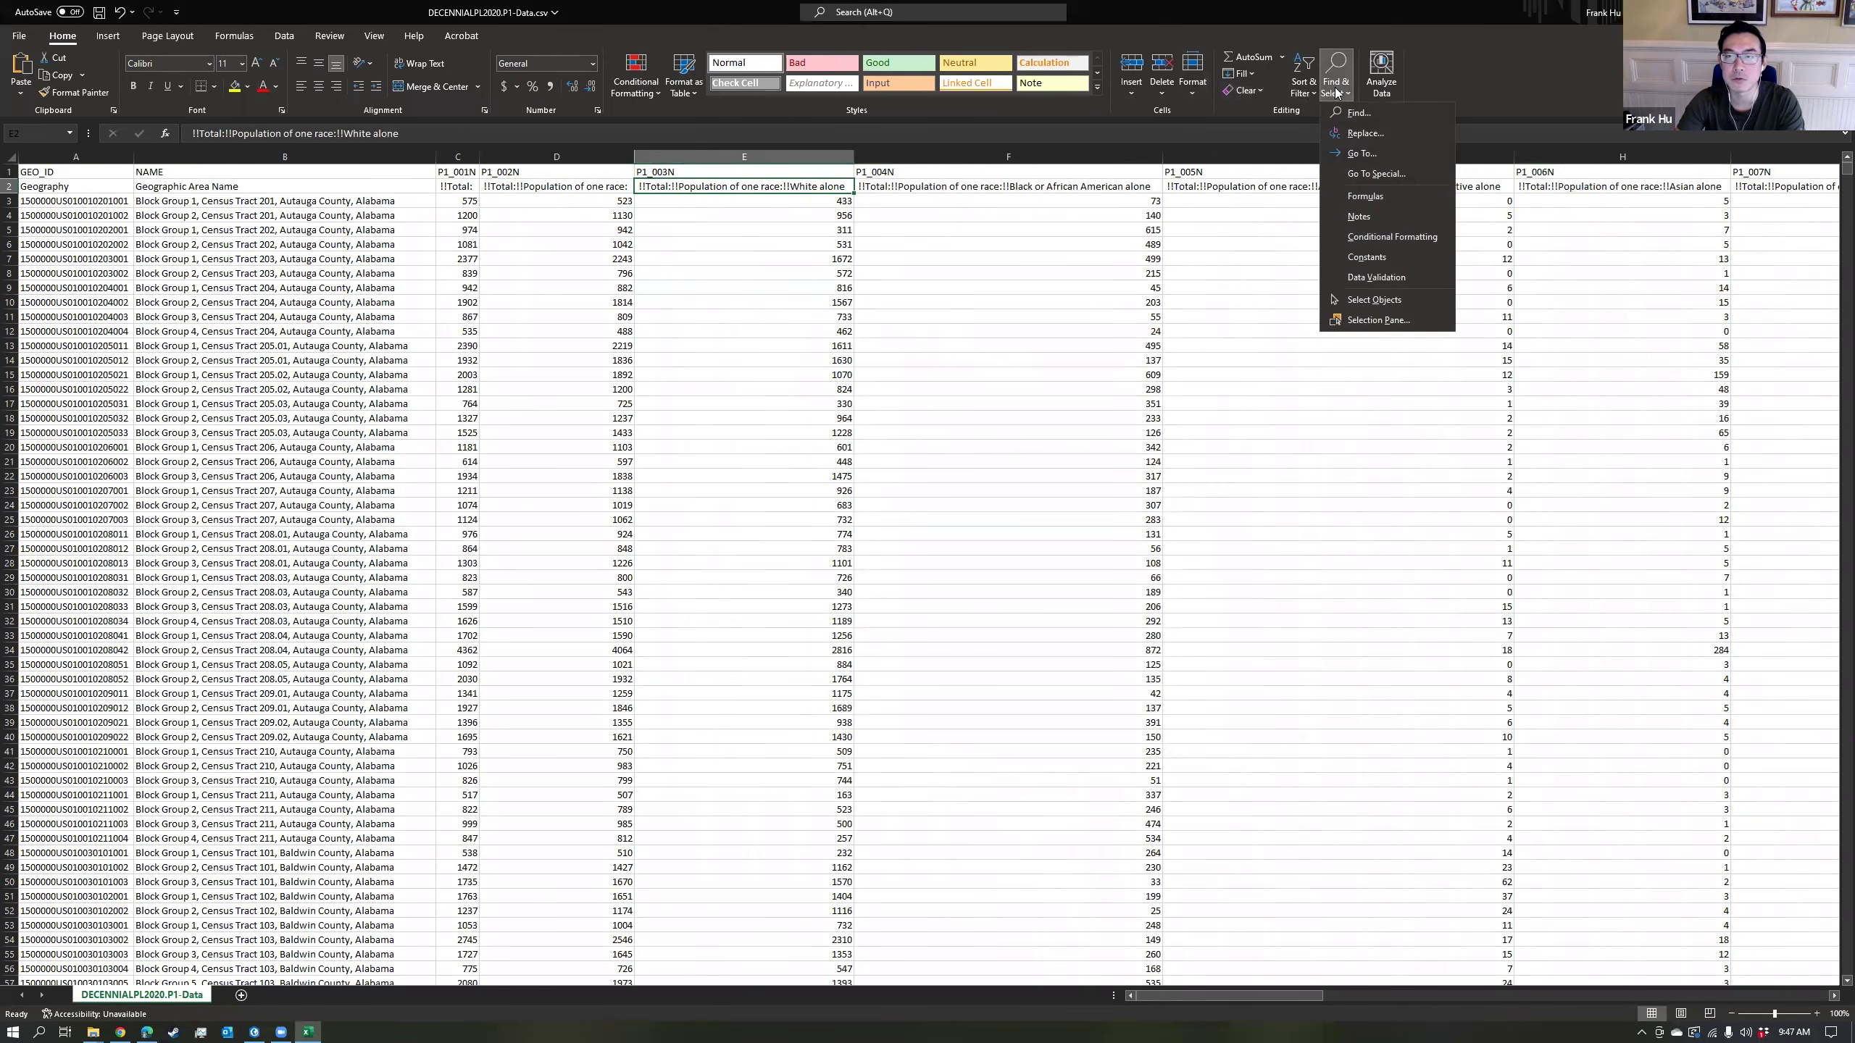
left_click(1356, 137)
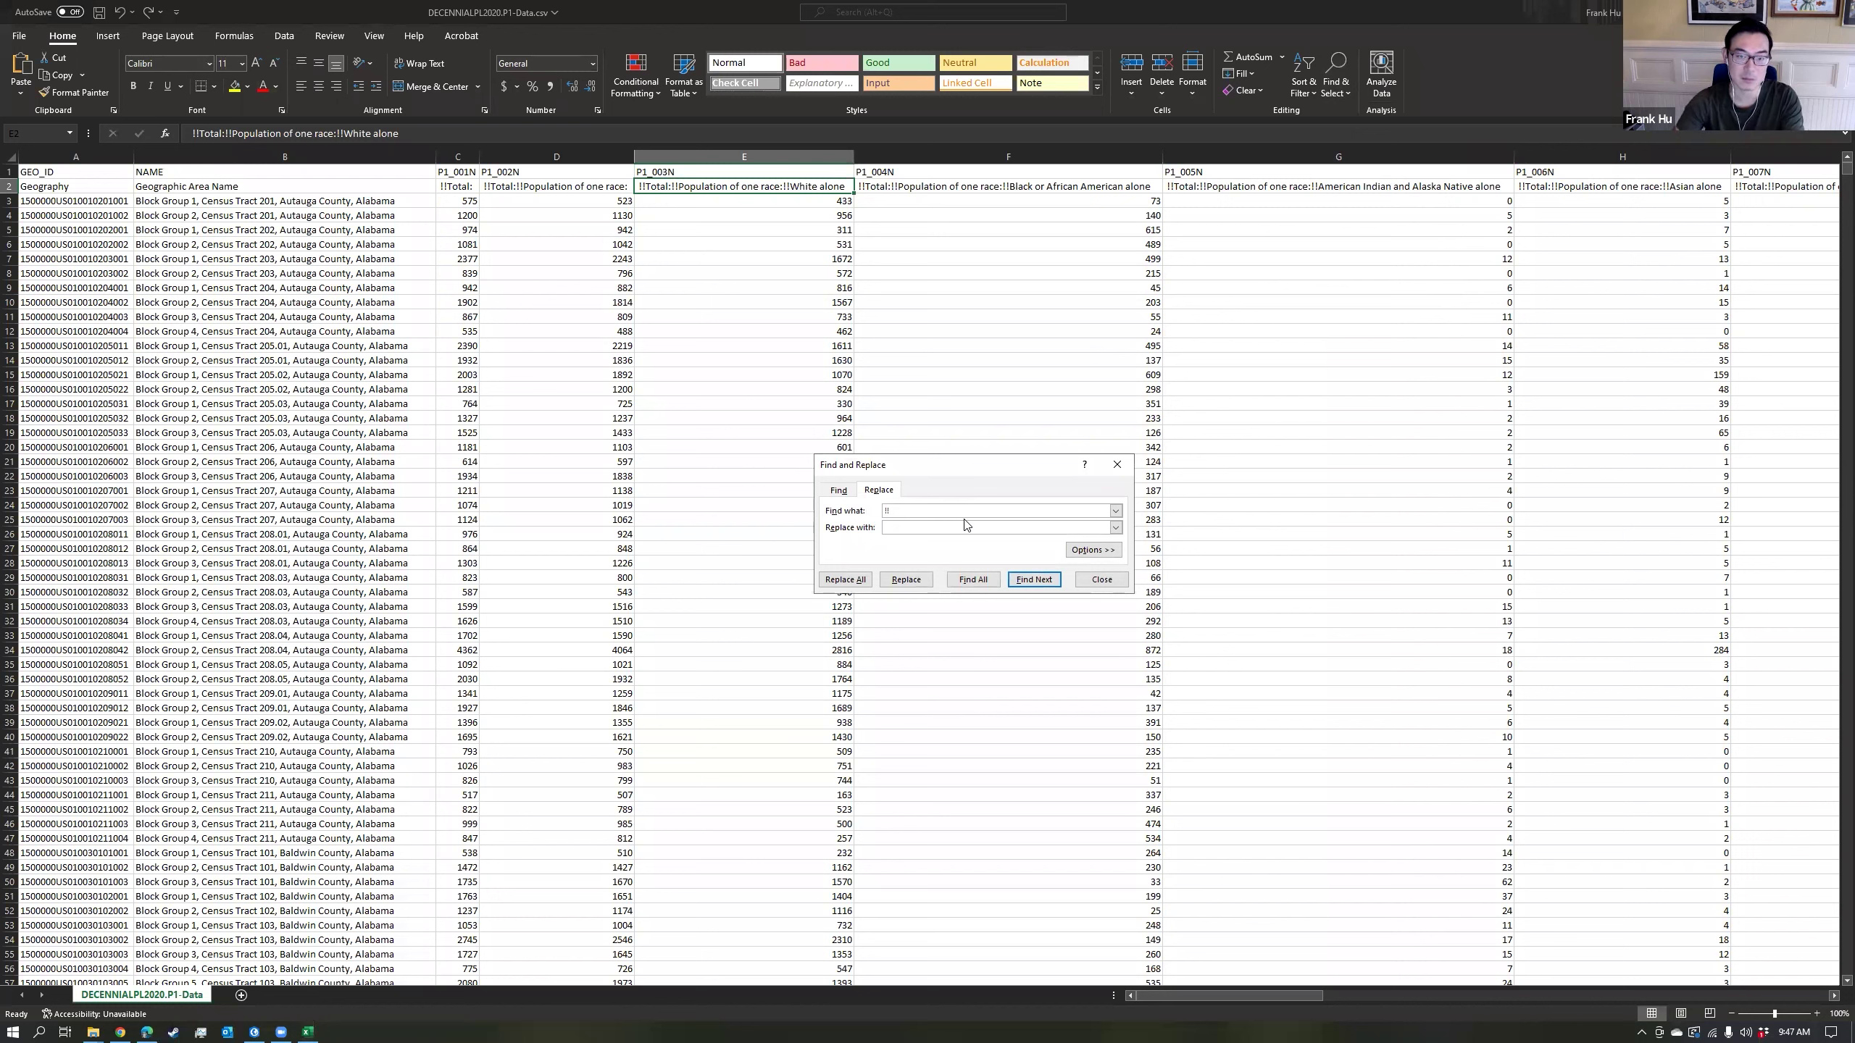
left_click(937, 528)
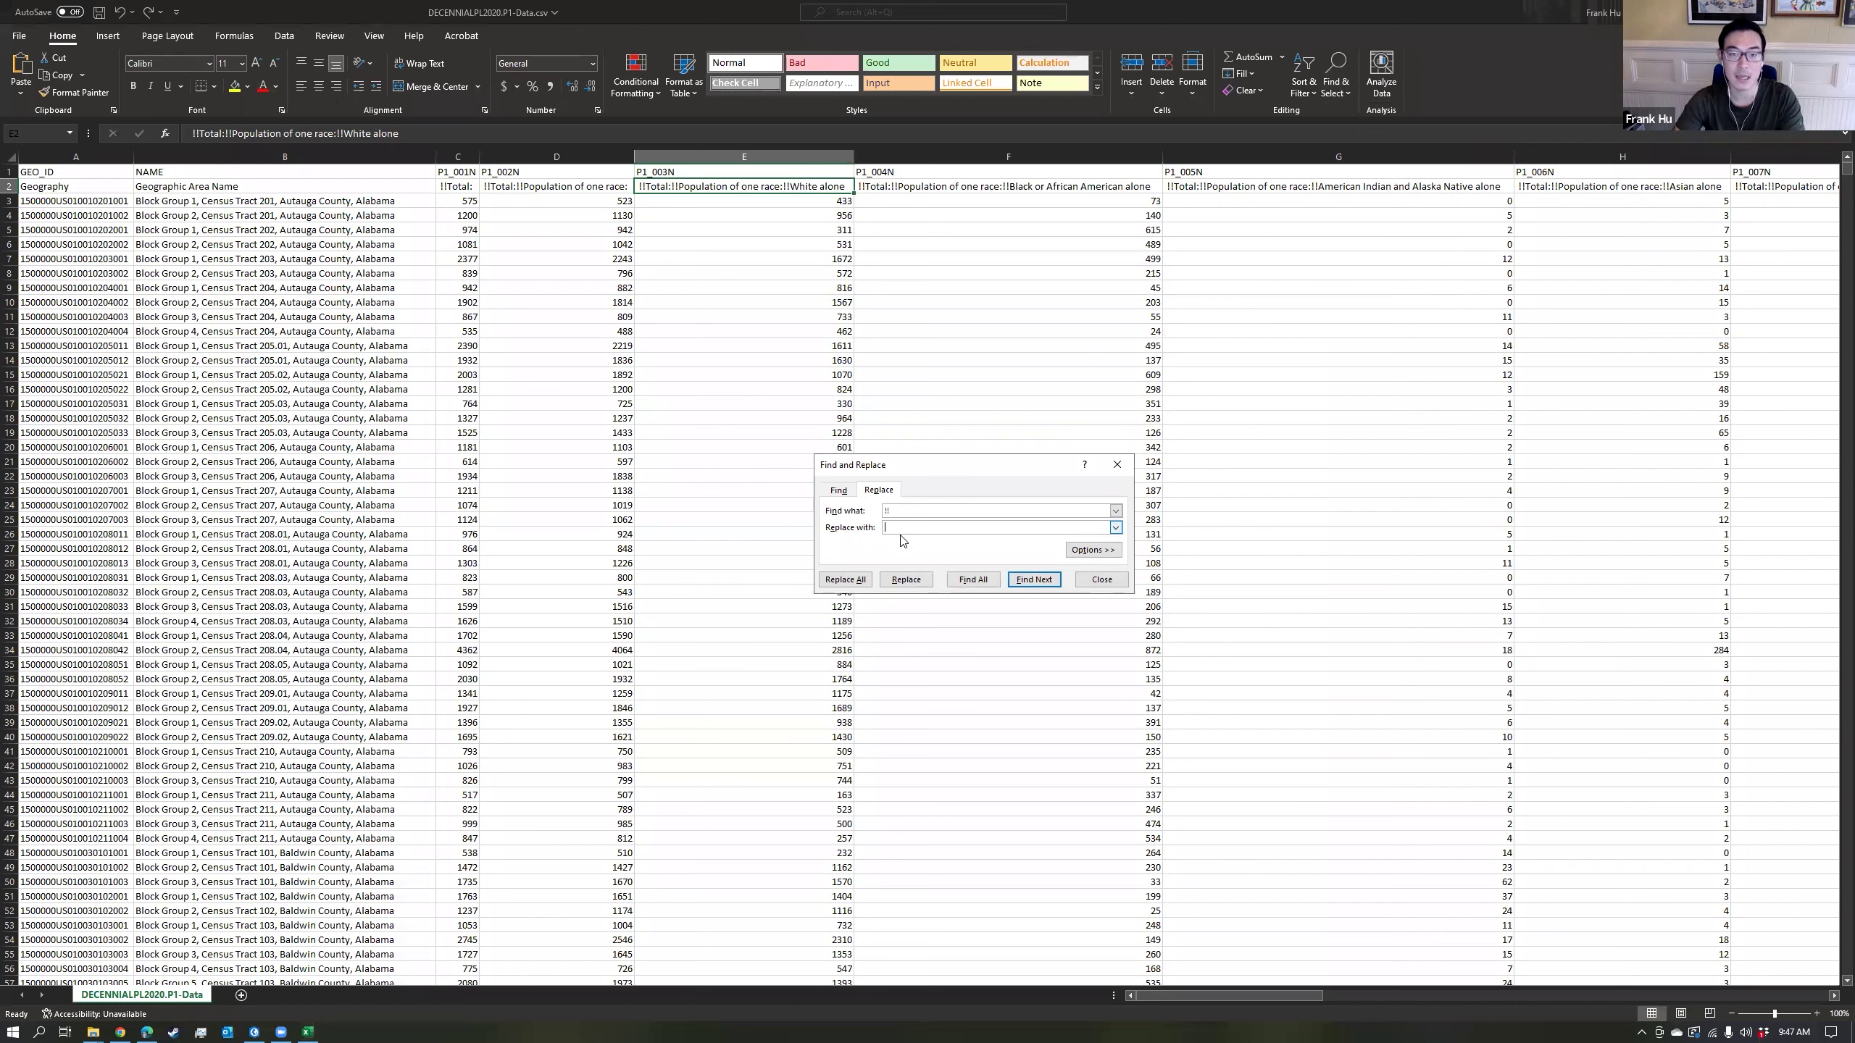
left_click(847, 581)
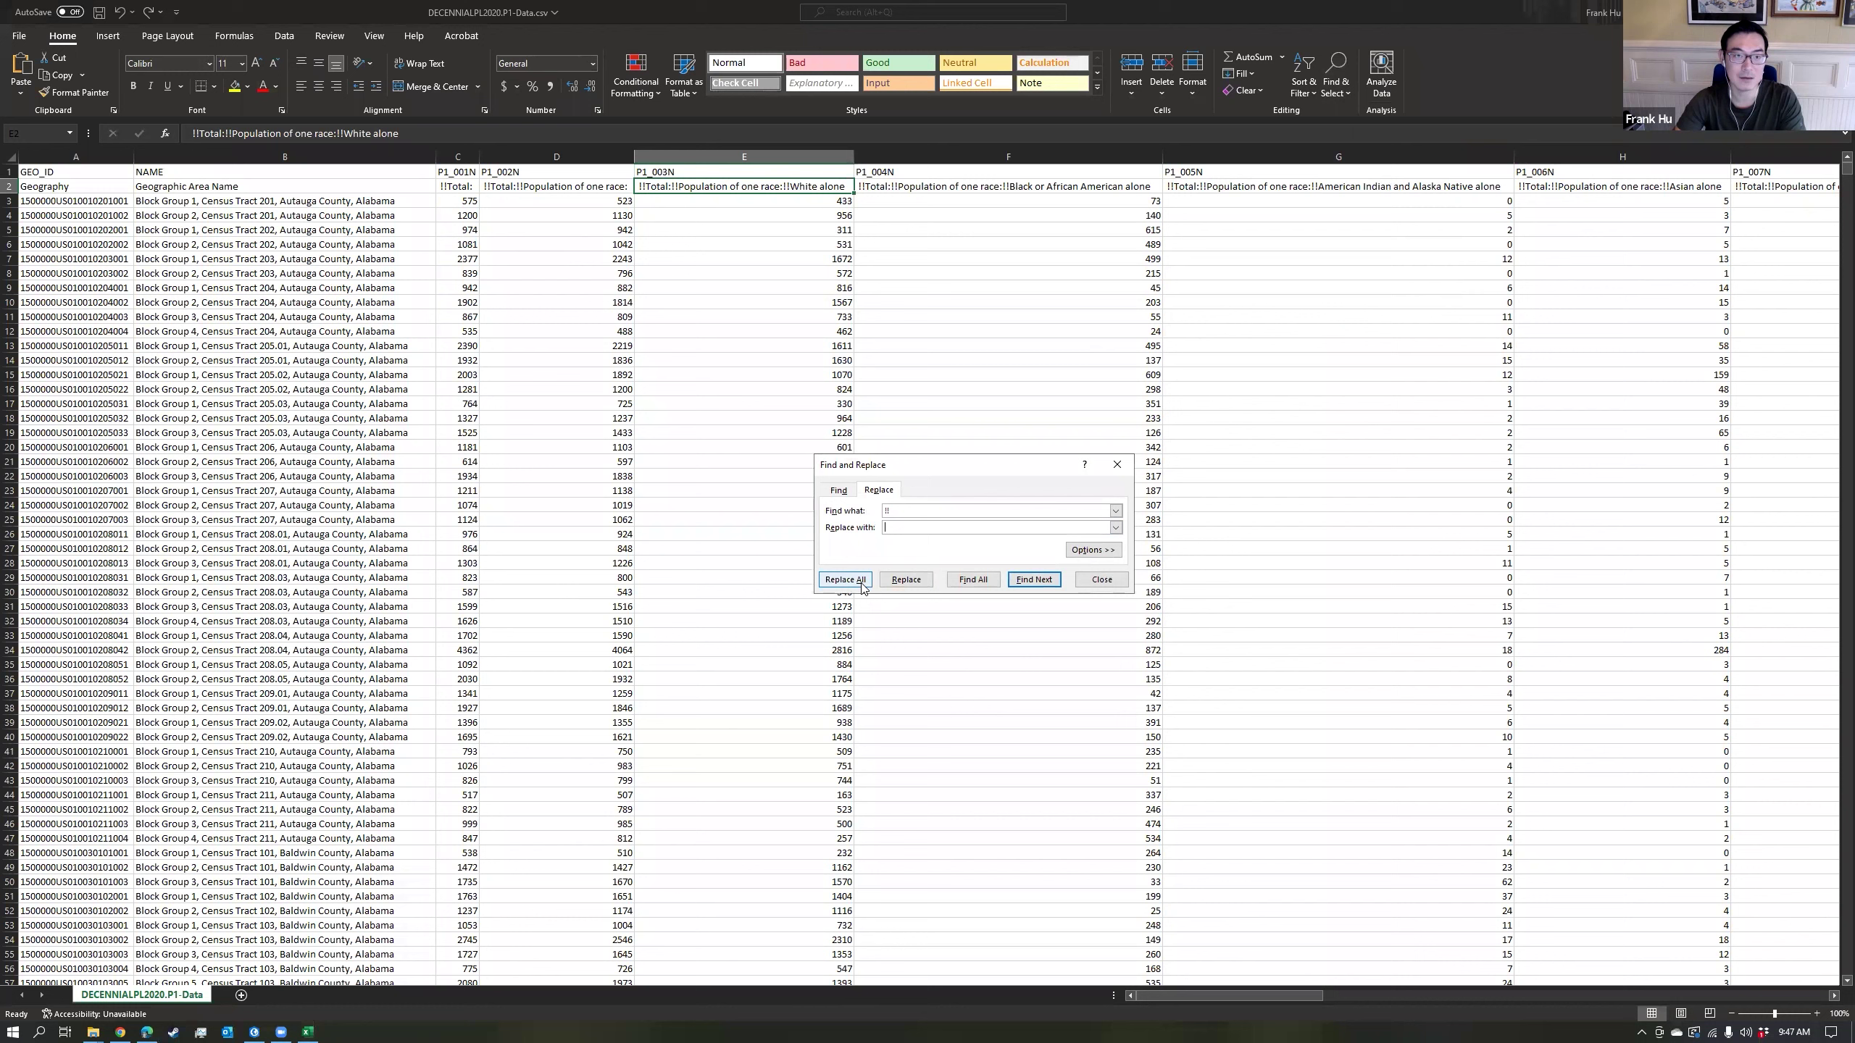
left_click(933, 559)
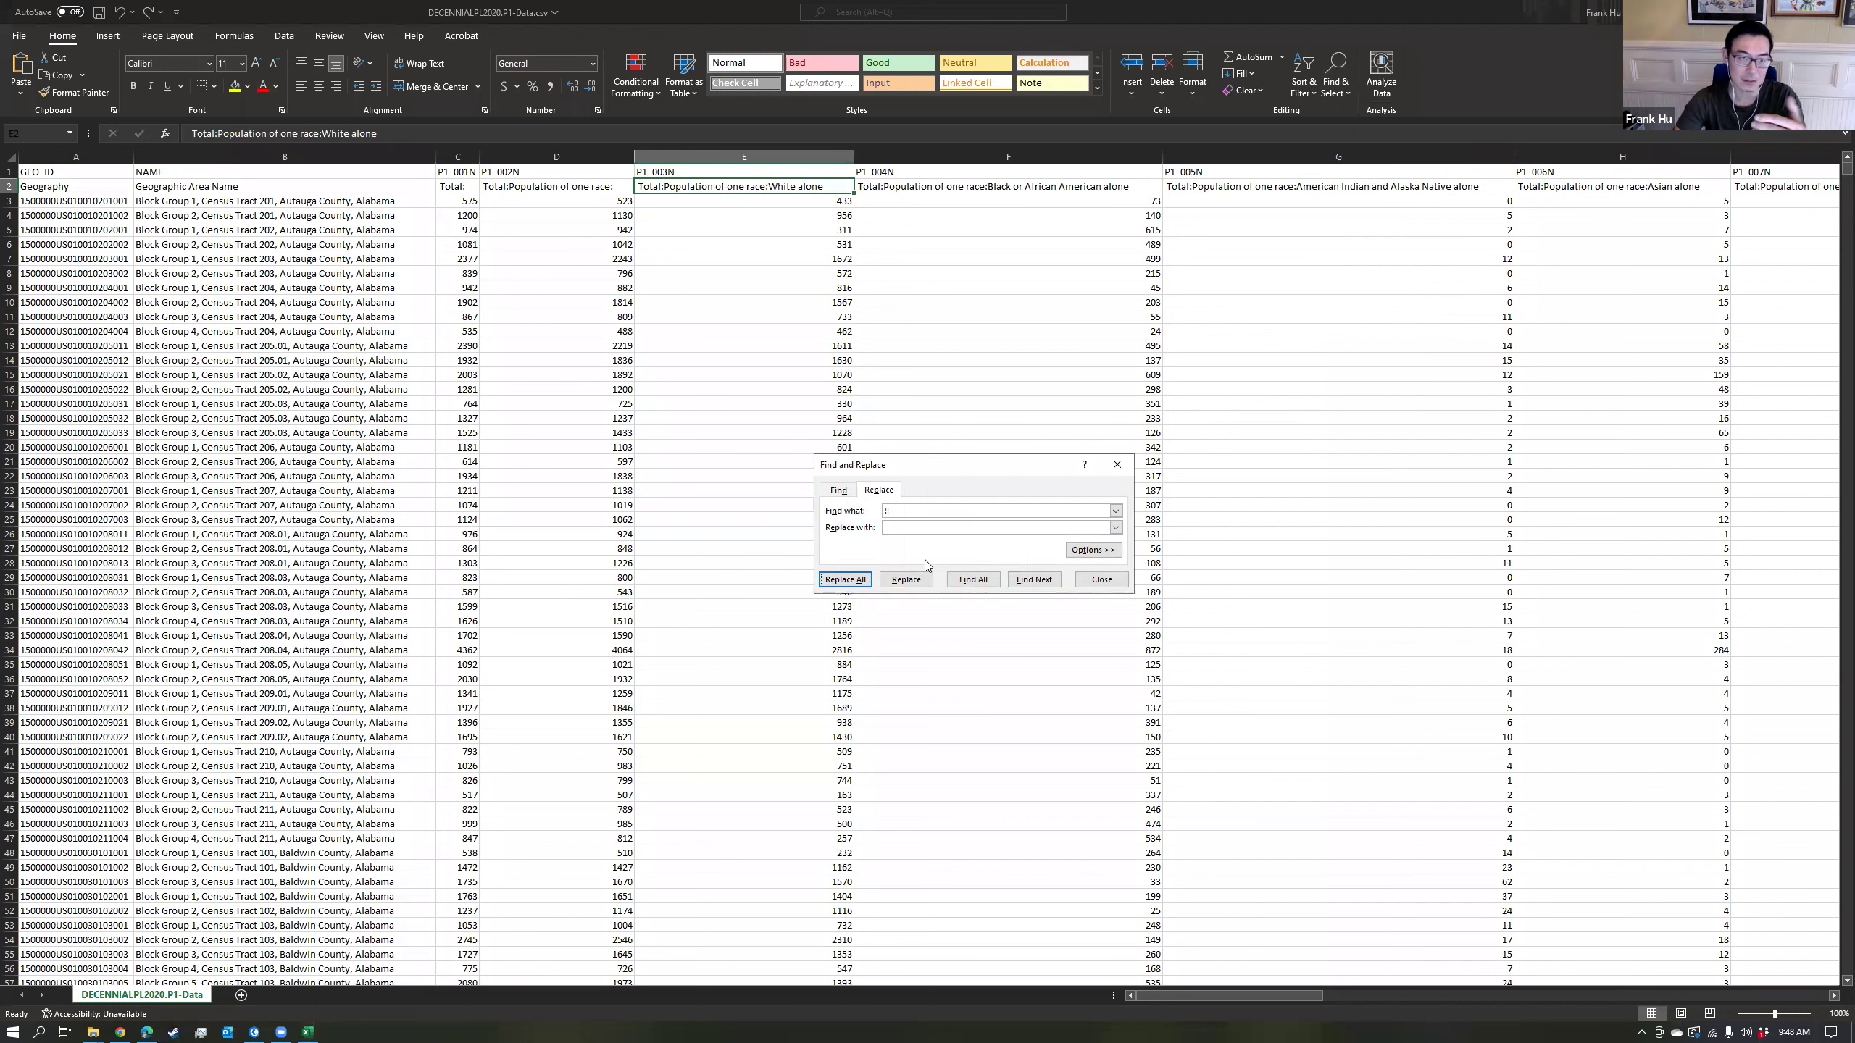
Replace every ":" with "_" and "Population" with "Pop" in the column labels.
left_click(923, 512)
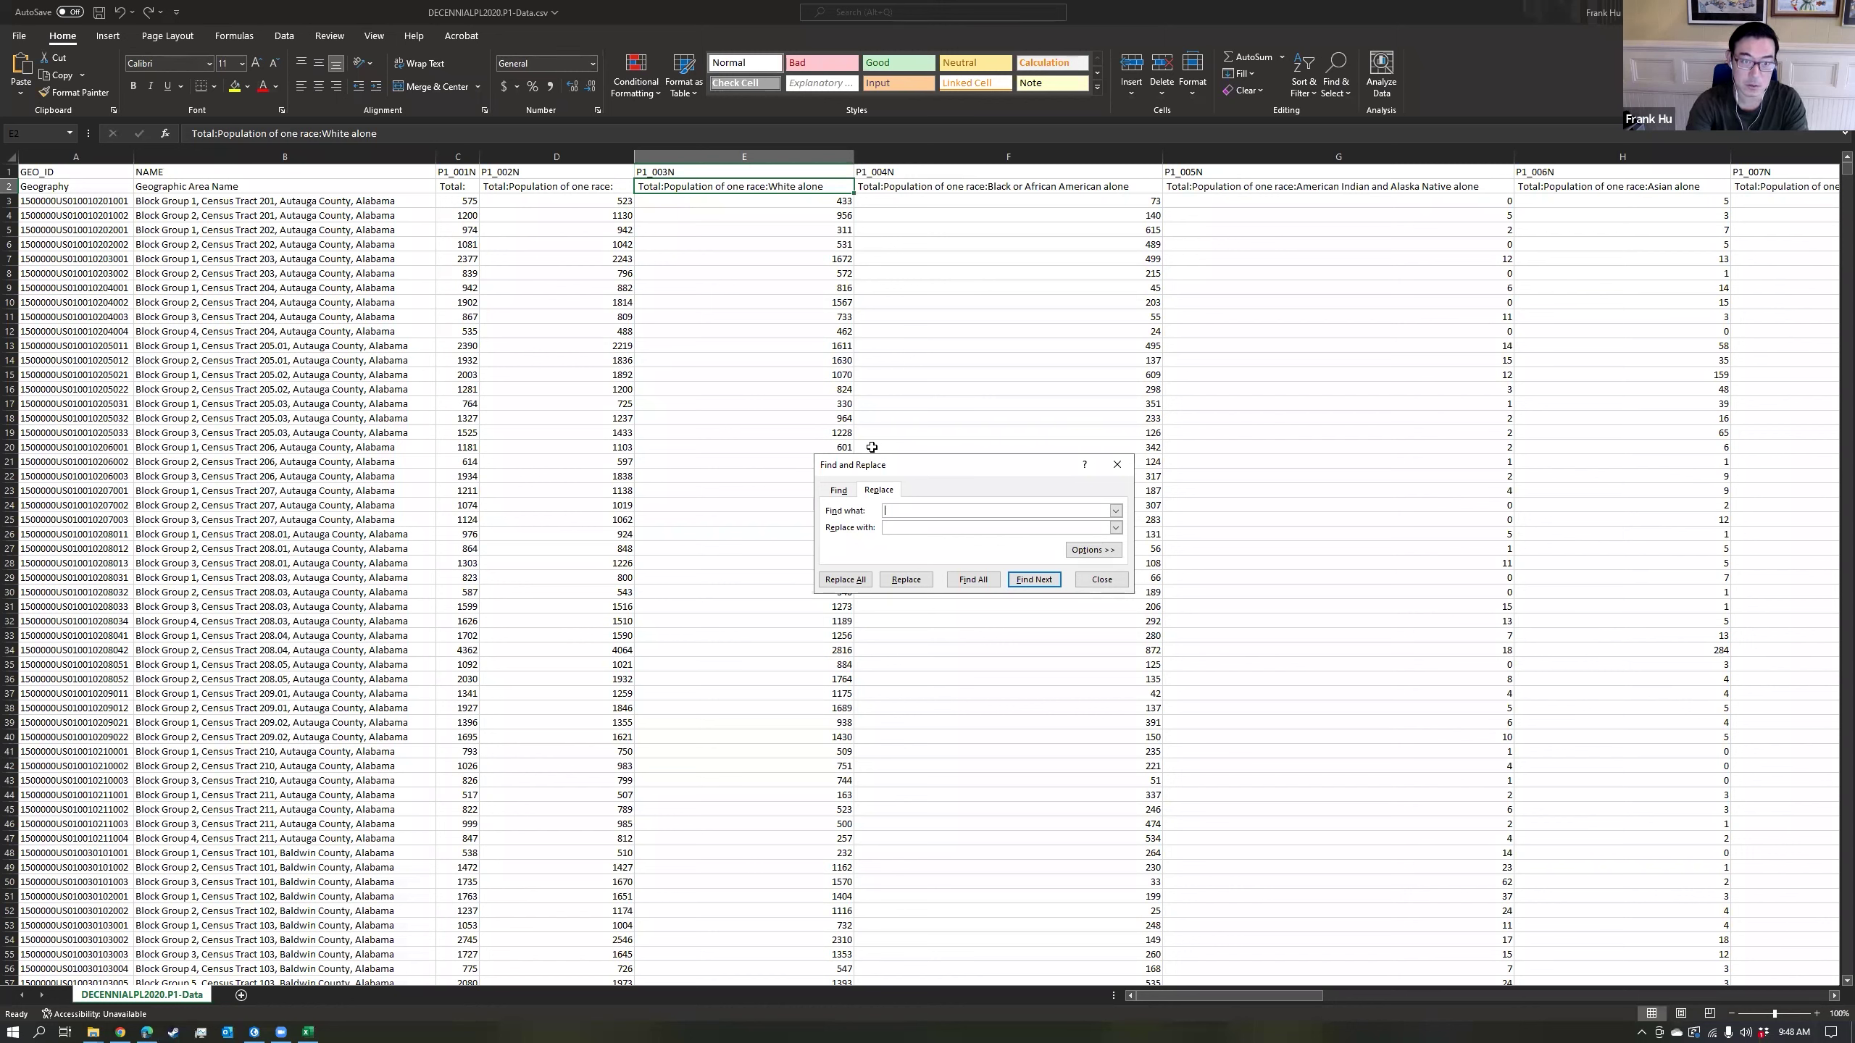
left_click(939, 526)
key("alt+a")
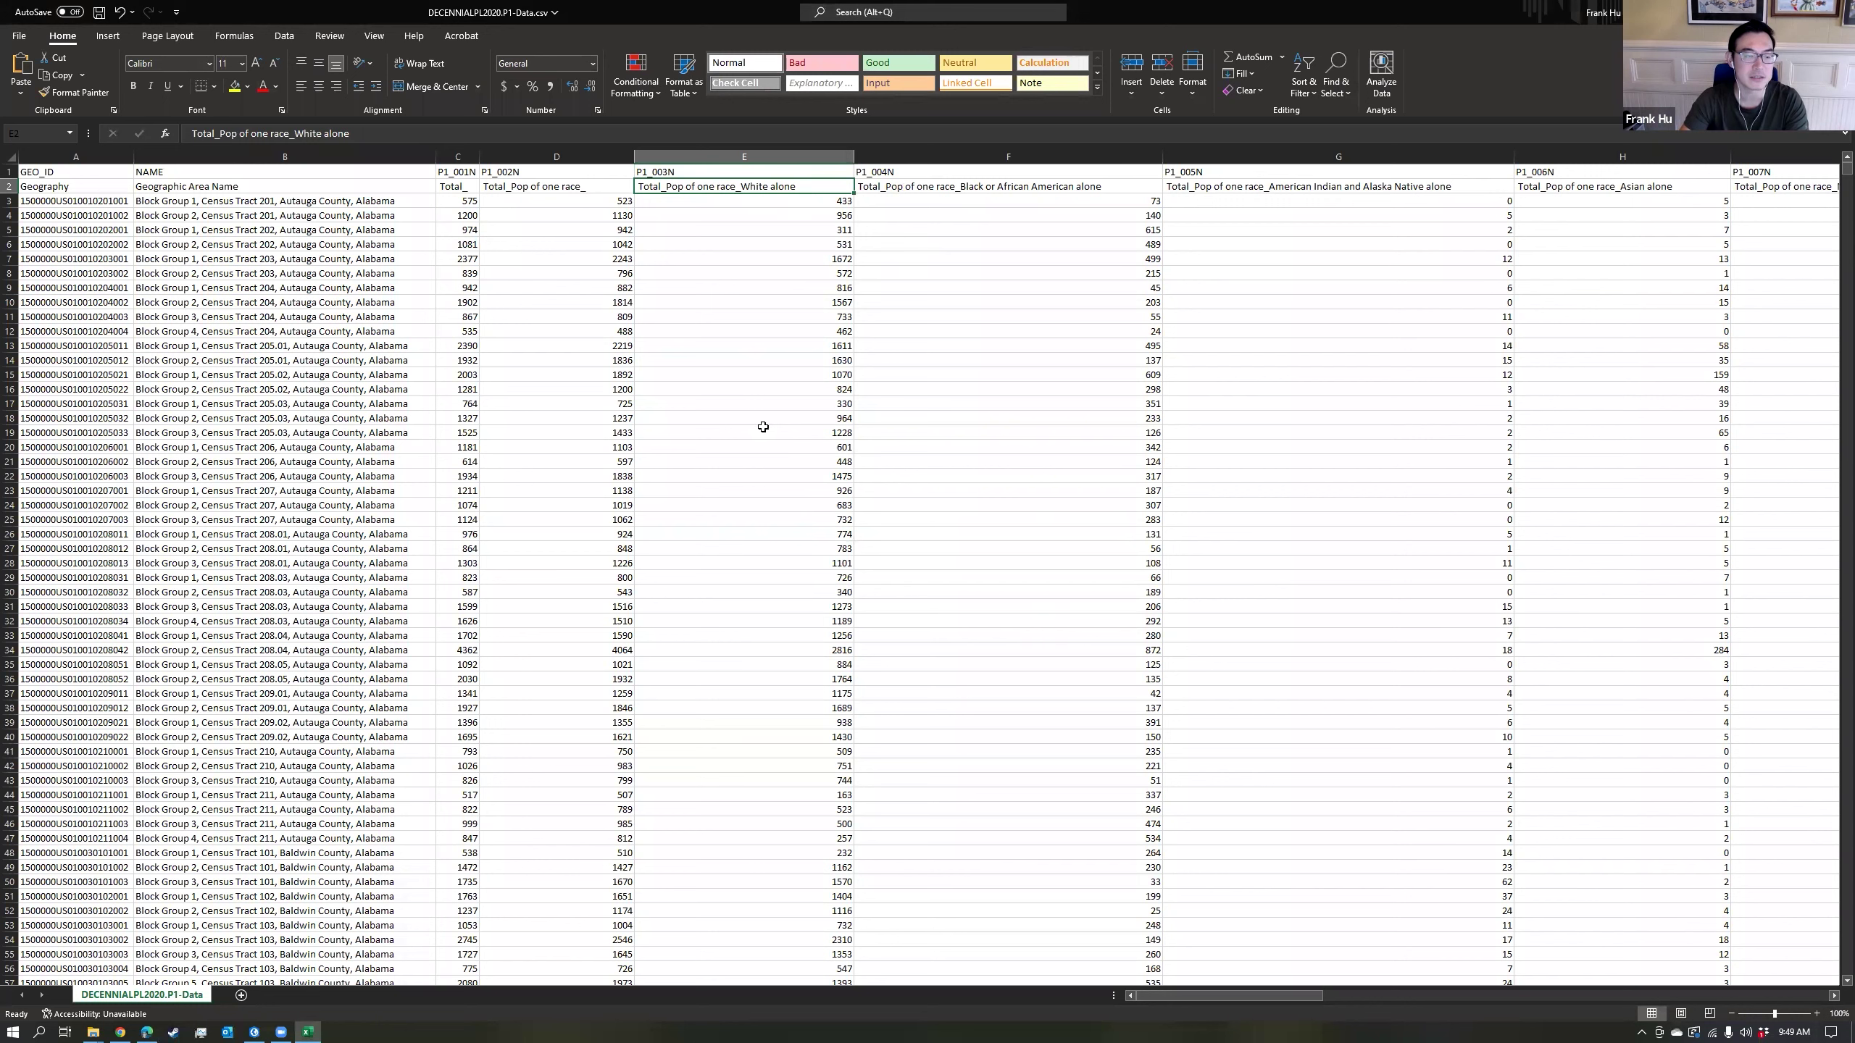
Compare the two header rows and delete row 1, which holds the coded field names such as GEO_ID and P1_001N.
left_click(204, 190)
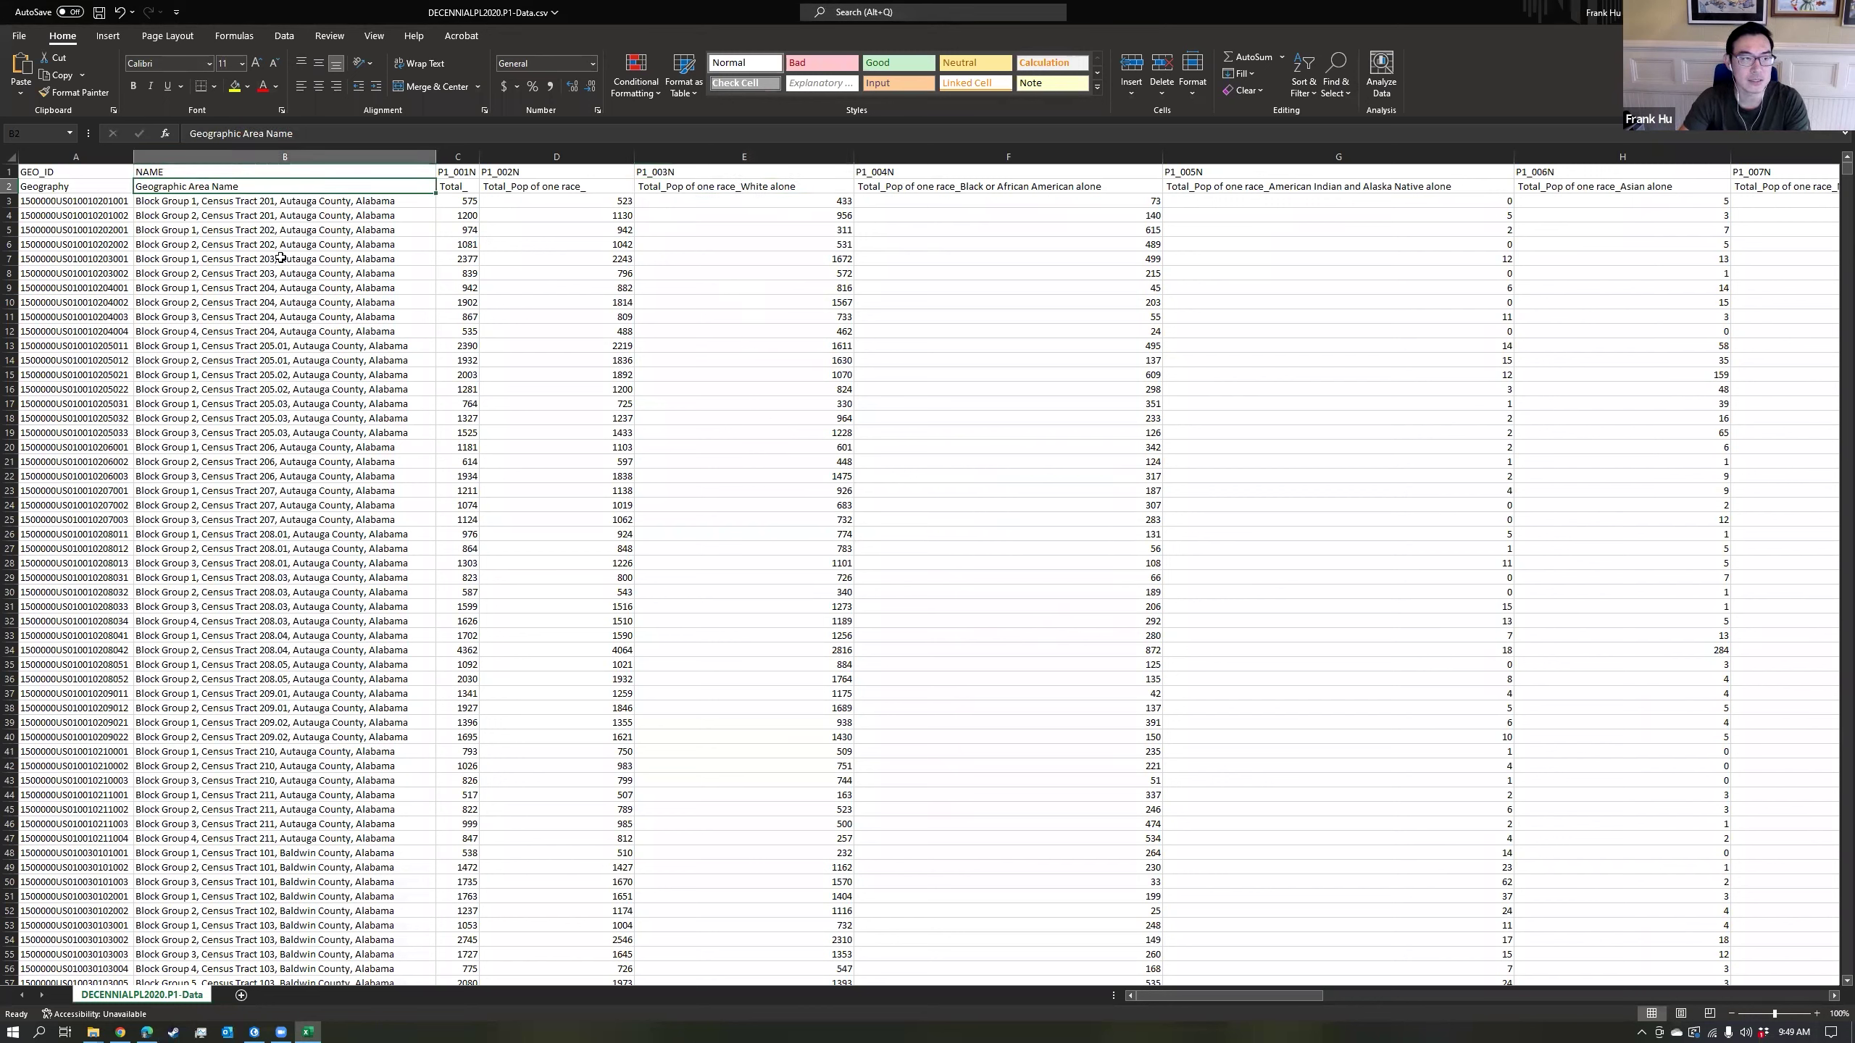
left_click(75, 178)
left_click(115, 175)
key("Right")
key("Right")
key("Right")
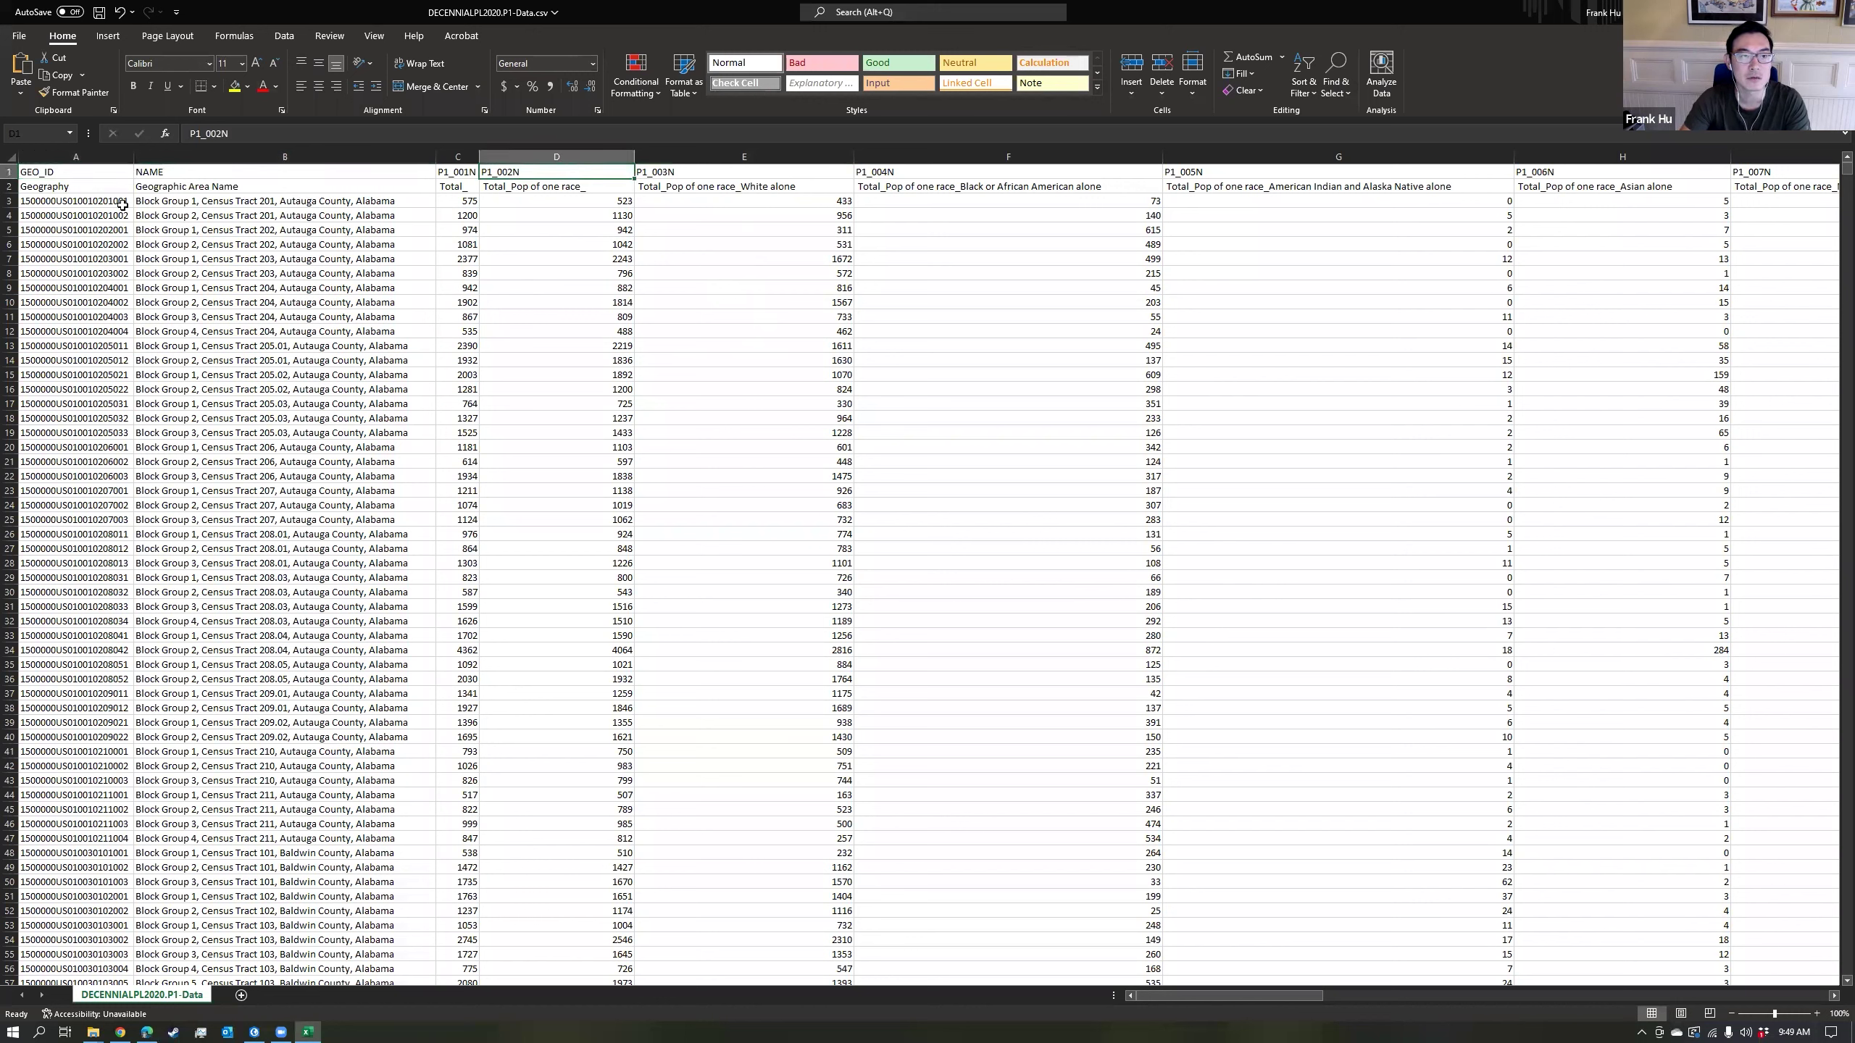
left_click(715, 178)
left_click(719, 188)
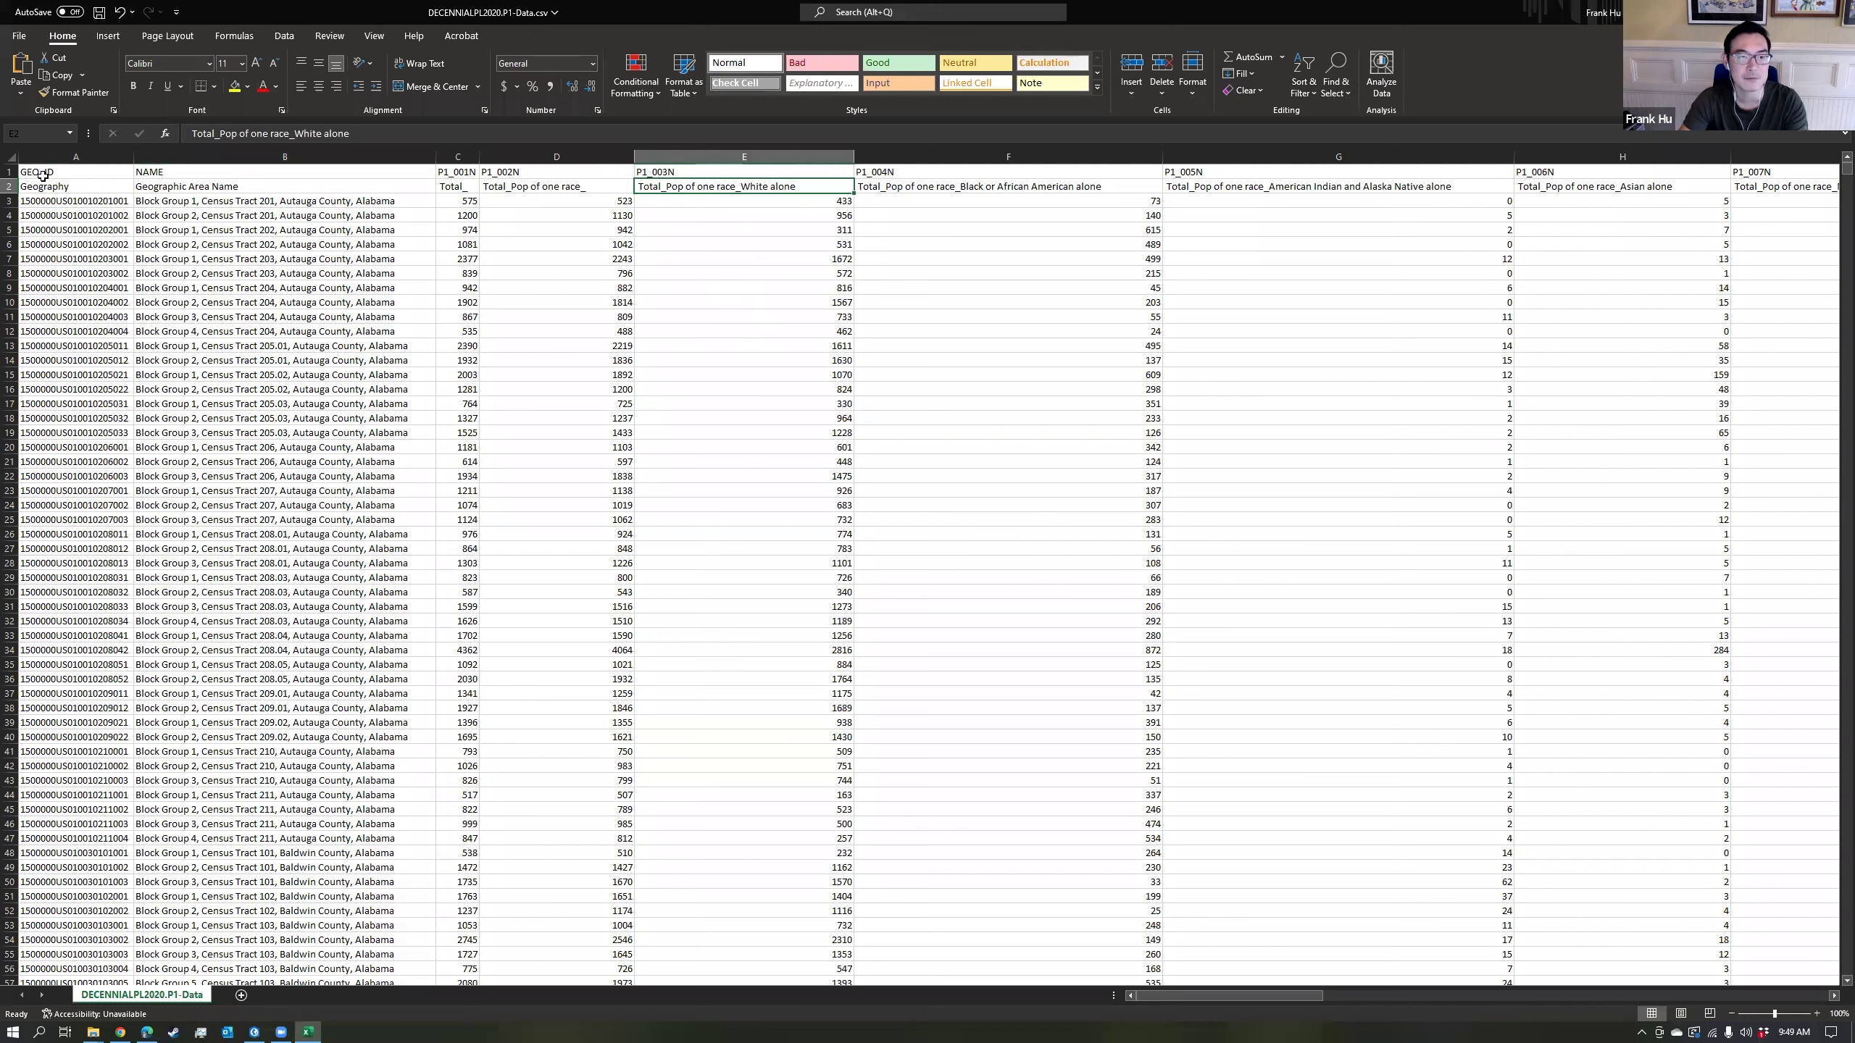
left_click(9, 172)
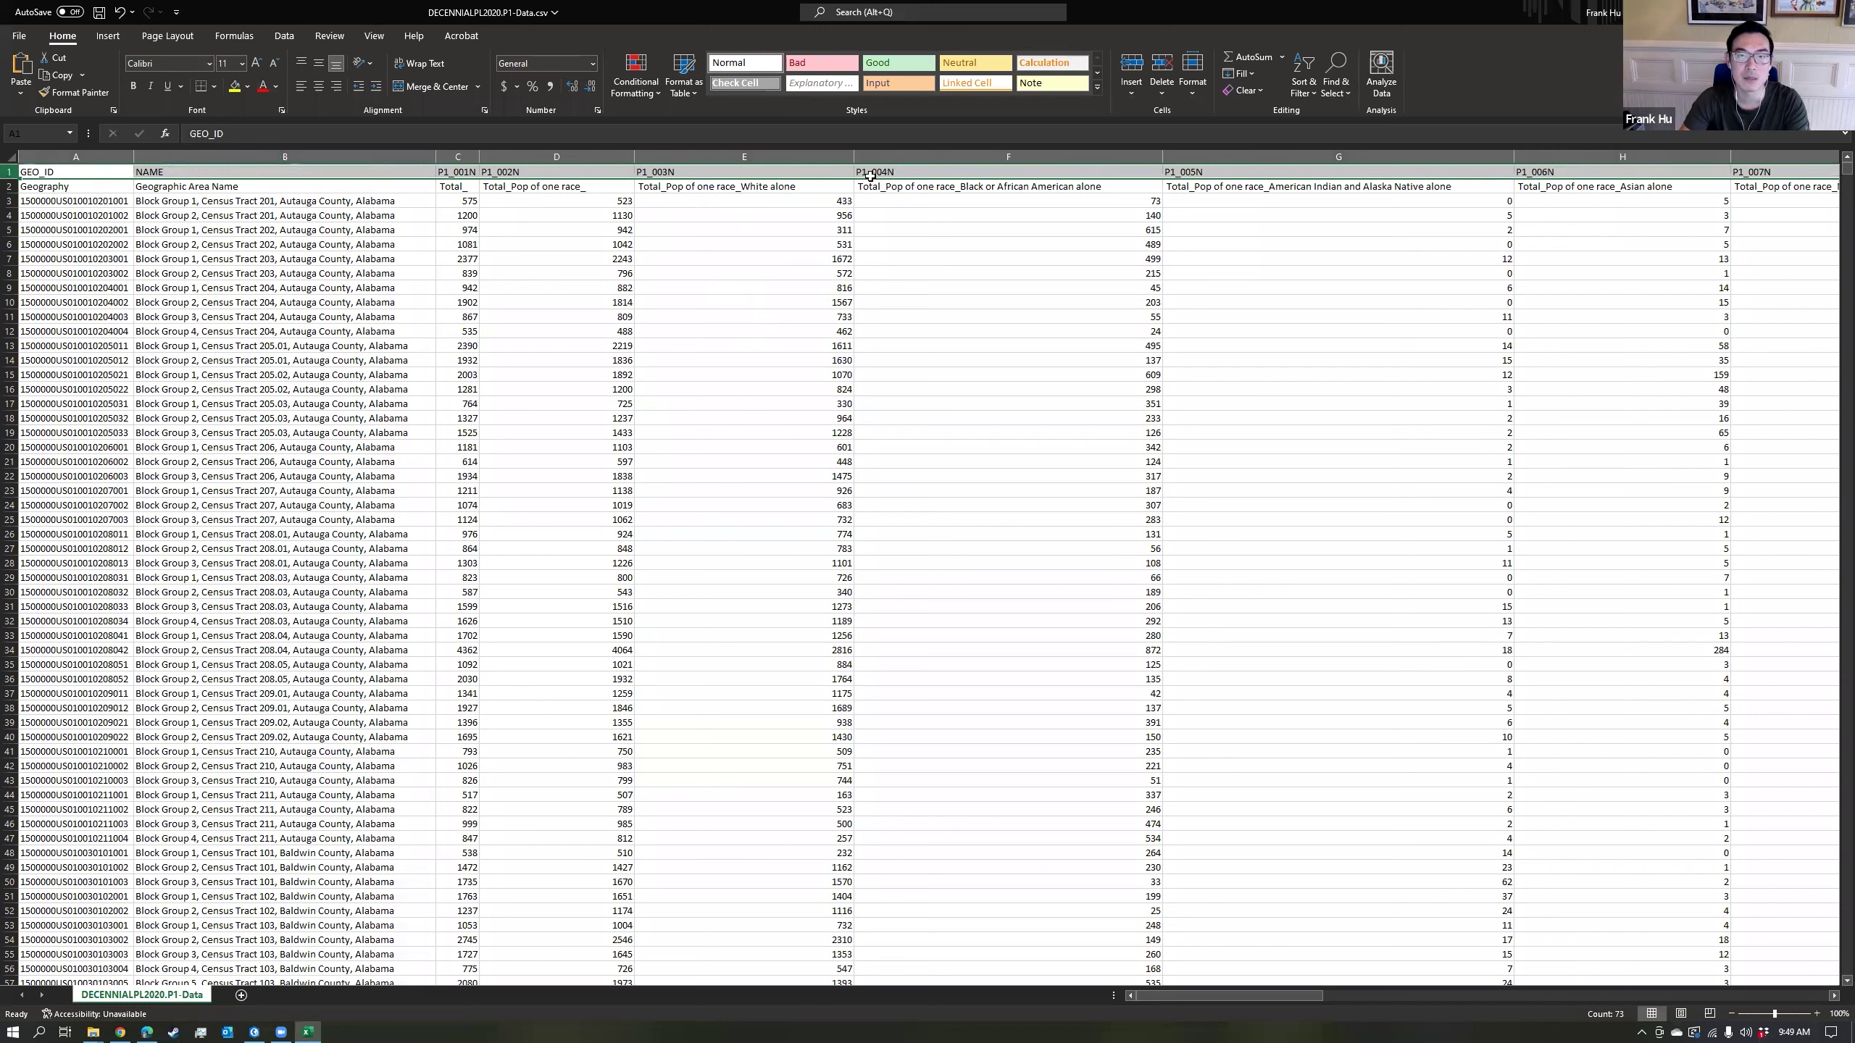
left_click(1162, 64)
Save a copy of the edited table as al_pop in CSV (Comma delimited) format in the Data folder.
left_click(18, 36)
left_click(46, 231)
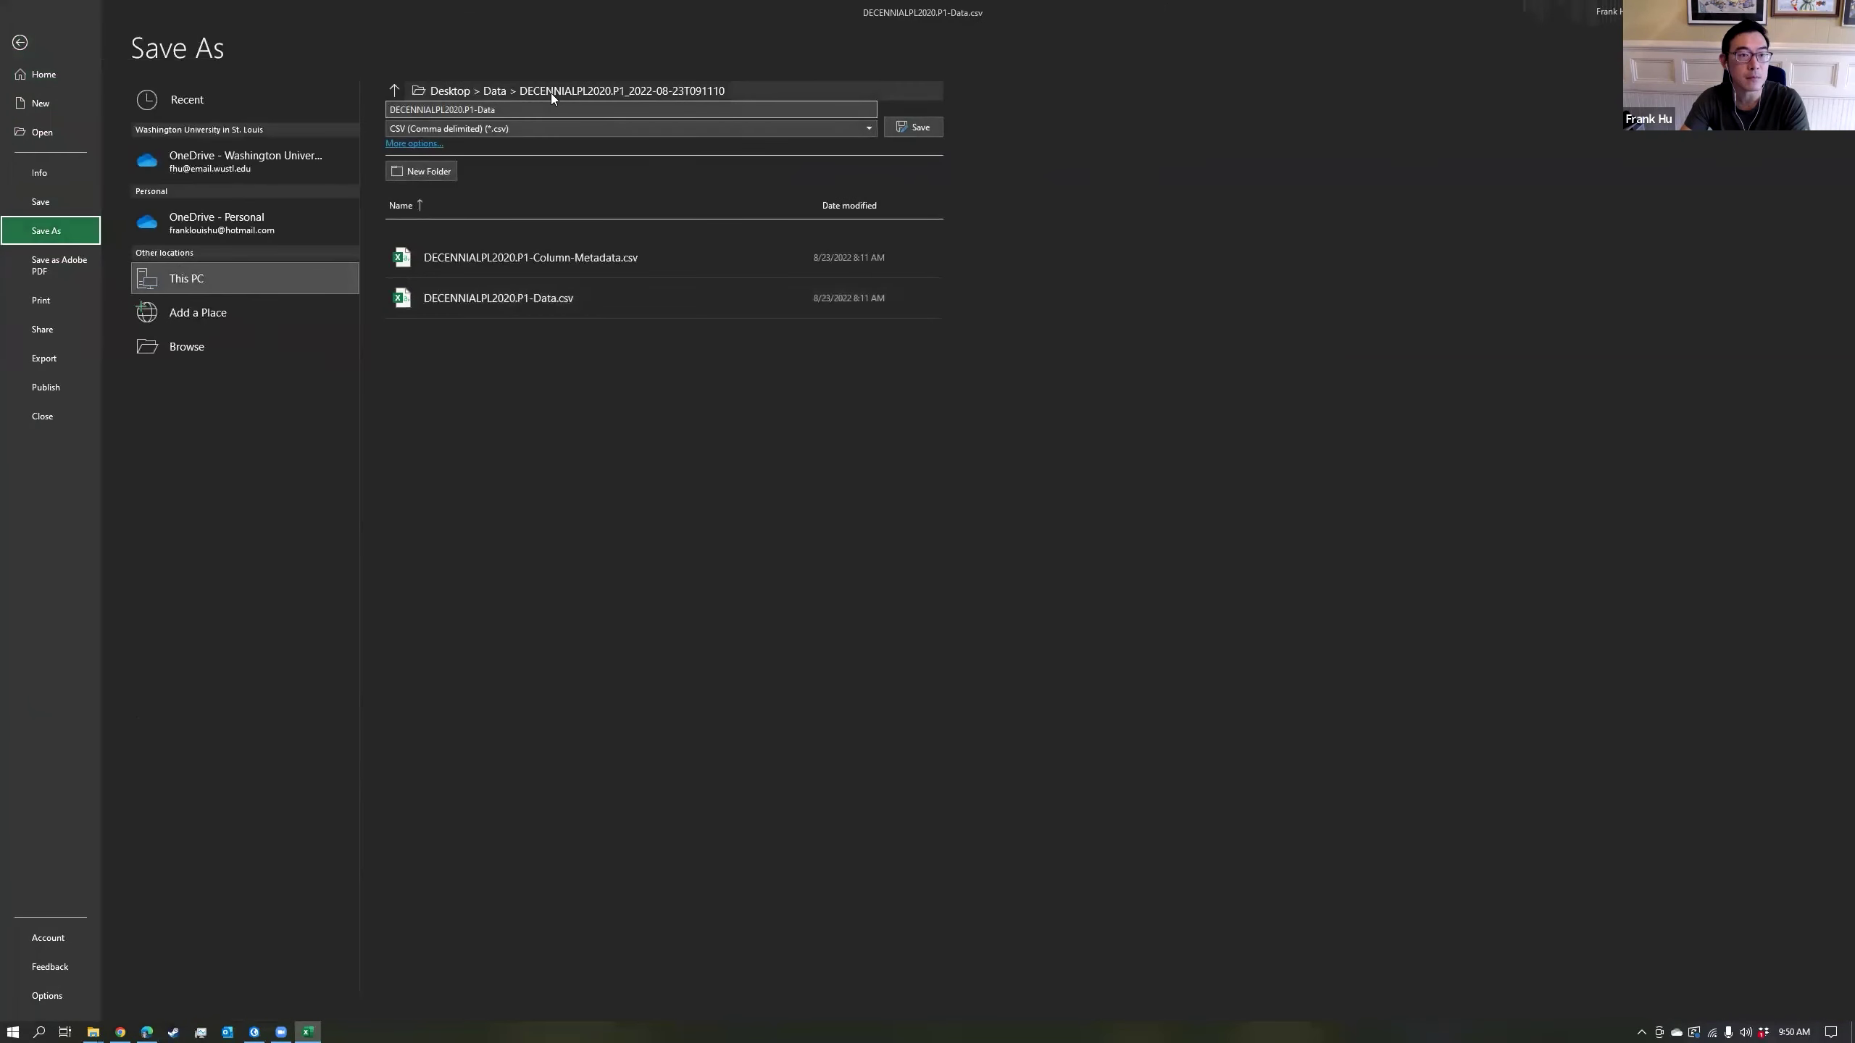
left_click(589, 87)
key("alt+Up")
type("al_pop")
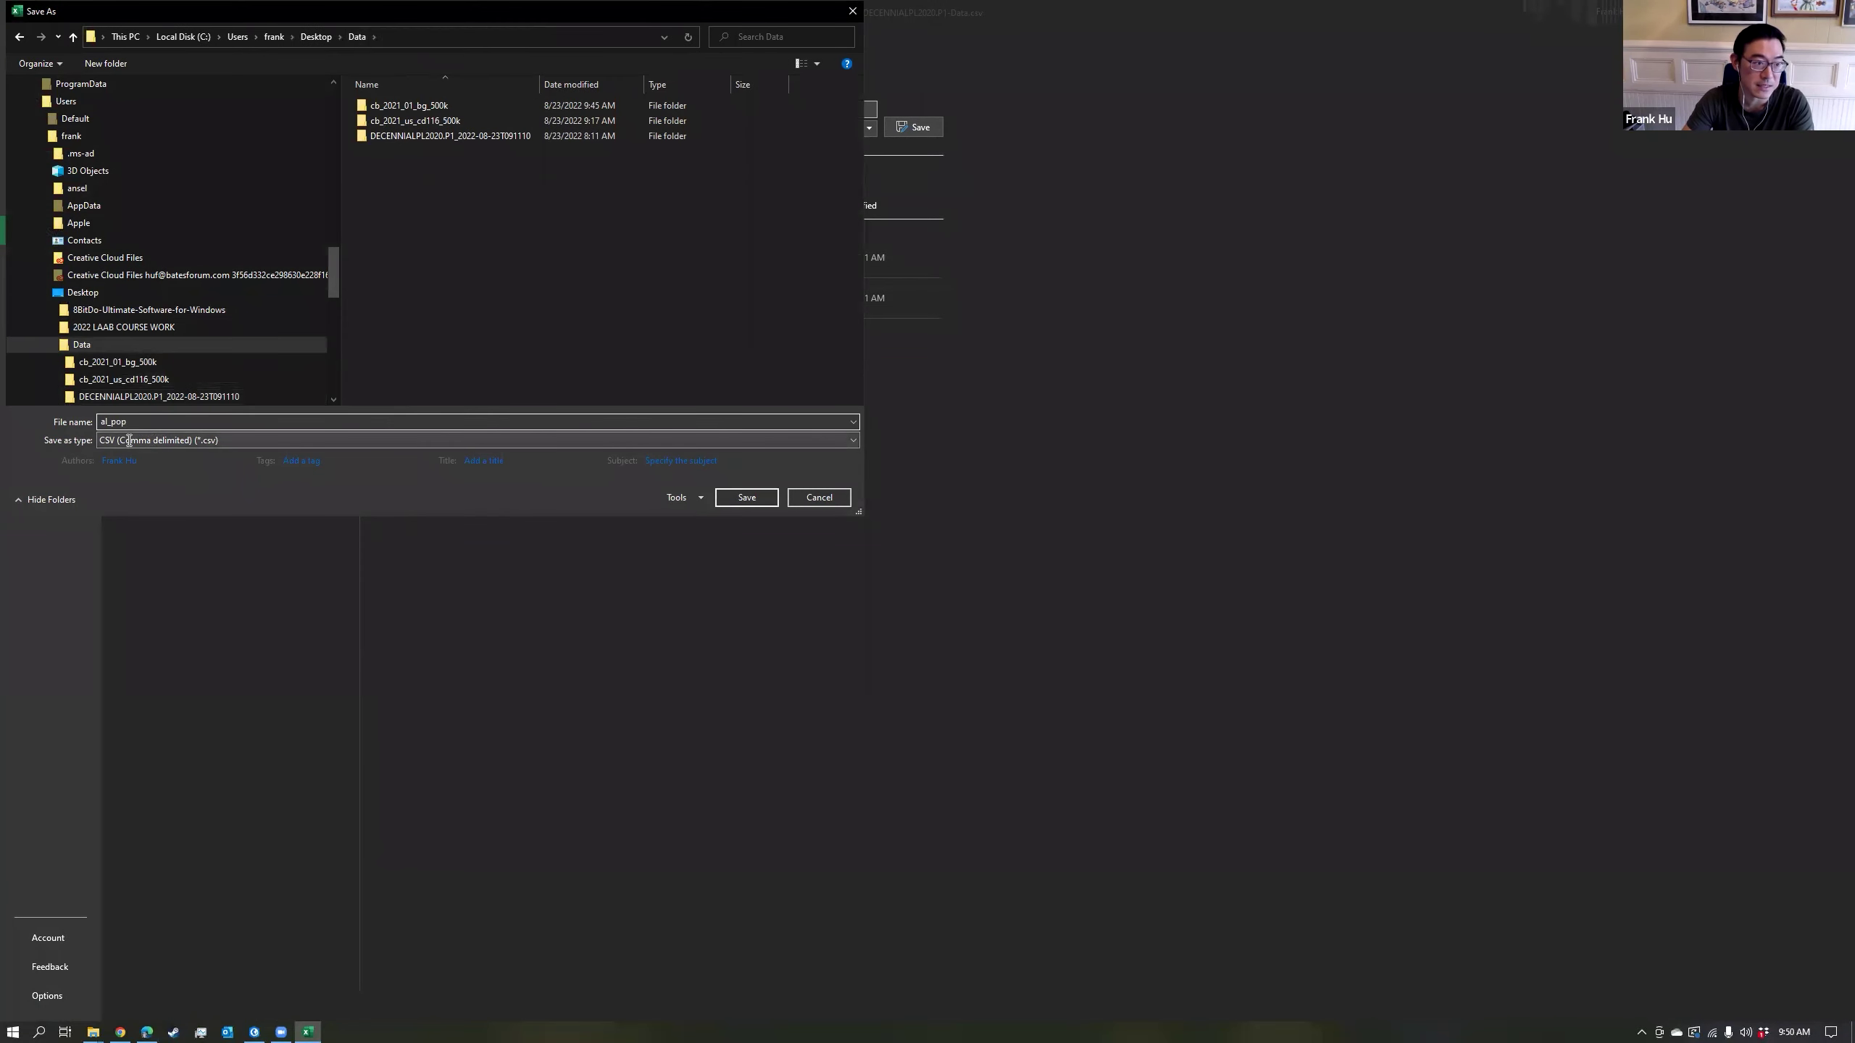
left_click(747, 498)
Switch to ArcGIS Pro, refresh the Data folder and add al_pop.csv to the map.
left_click(317, 1028)
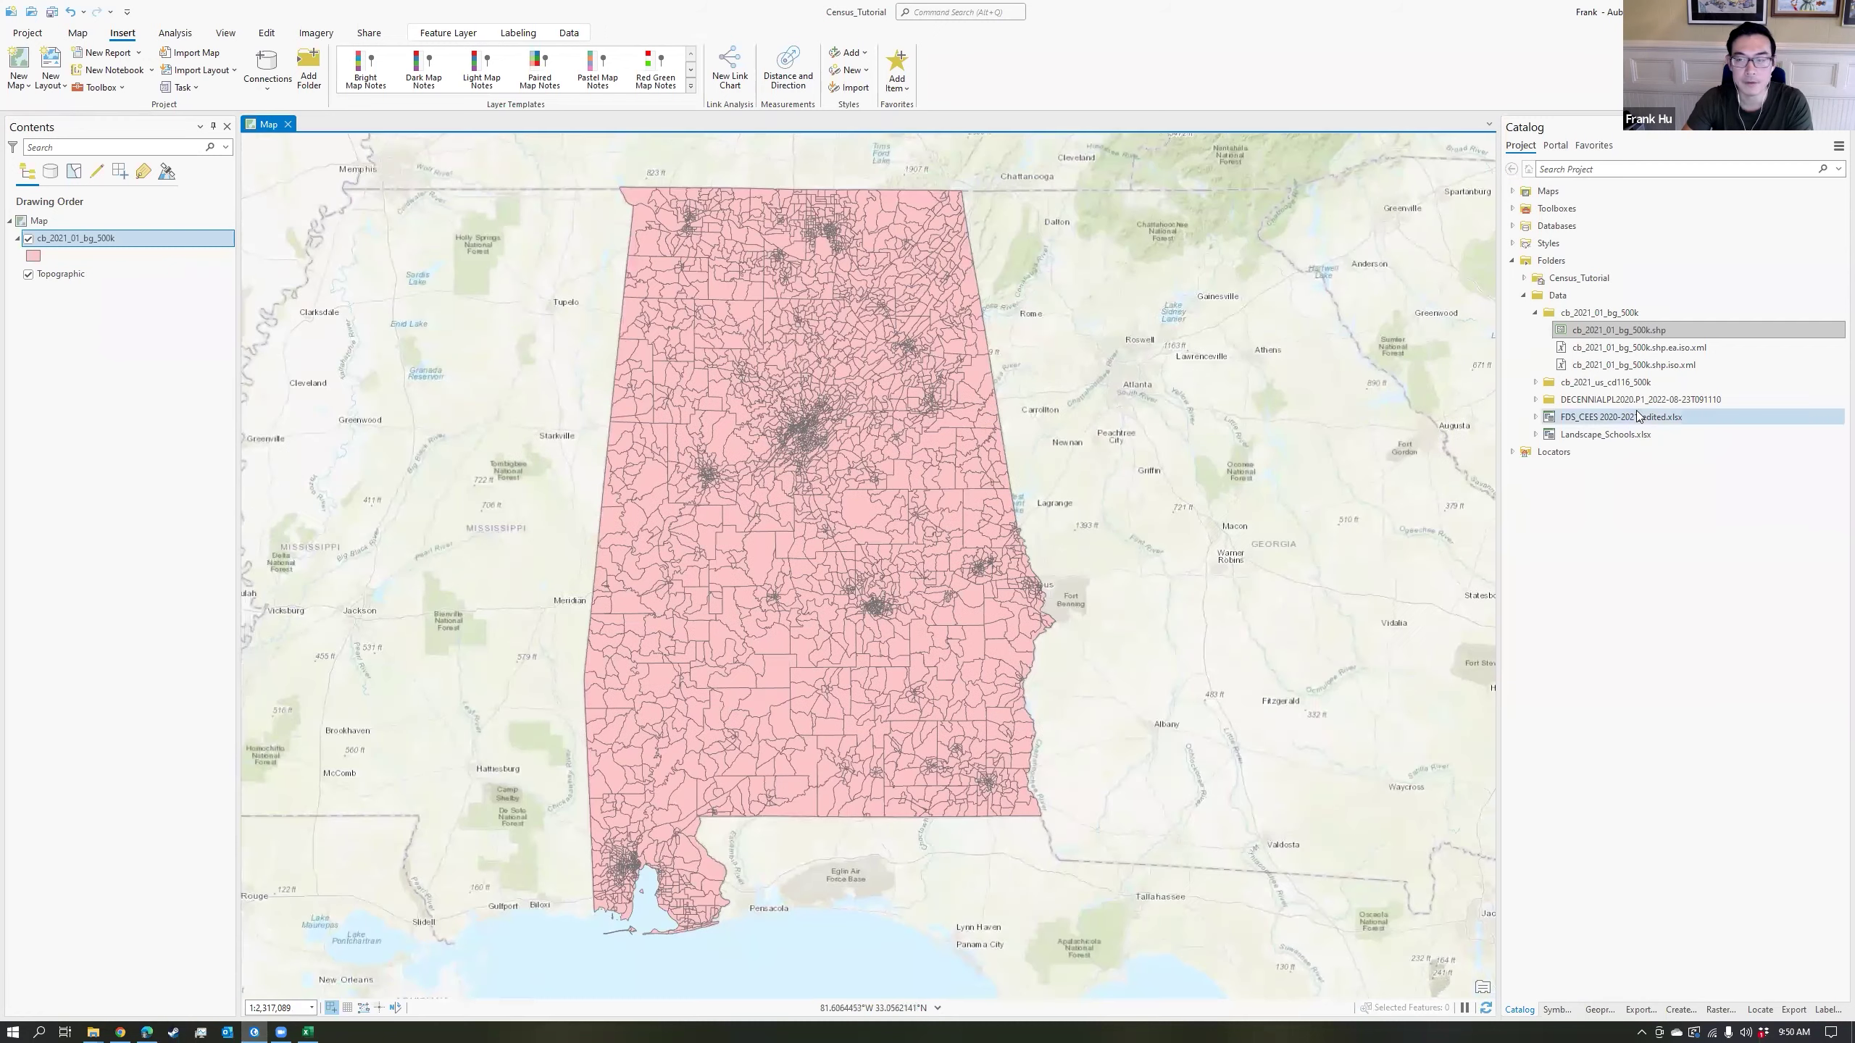
left_click(1535, 313)
left_click(1559, 295)
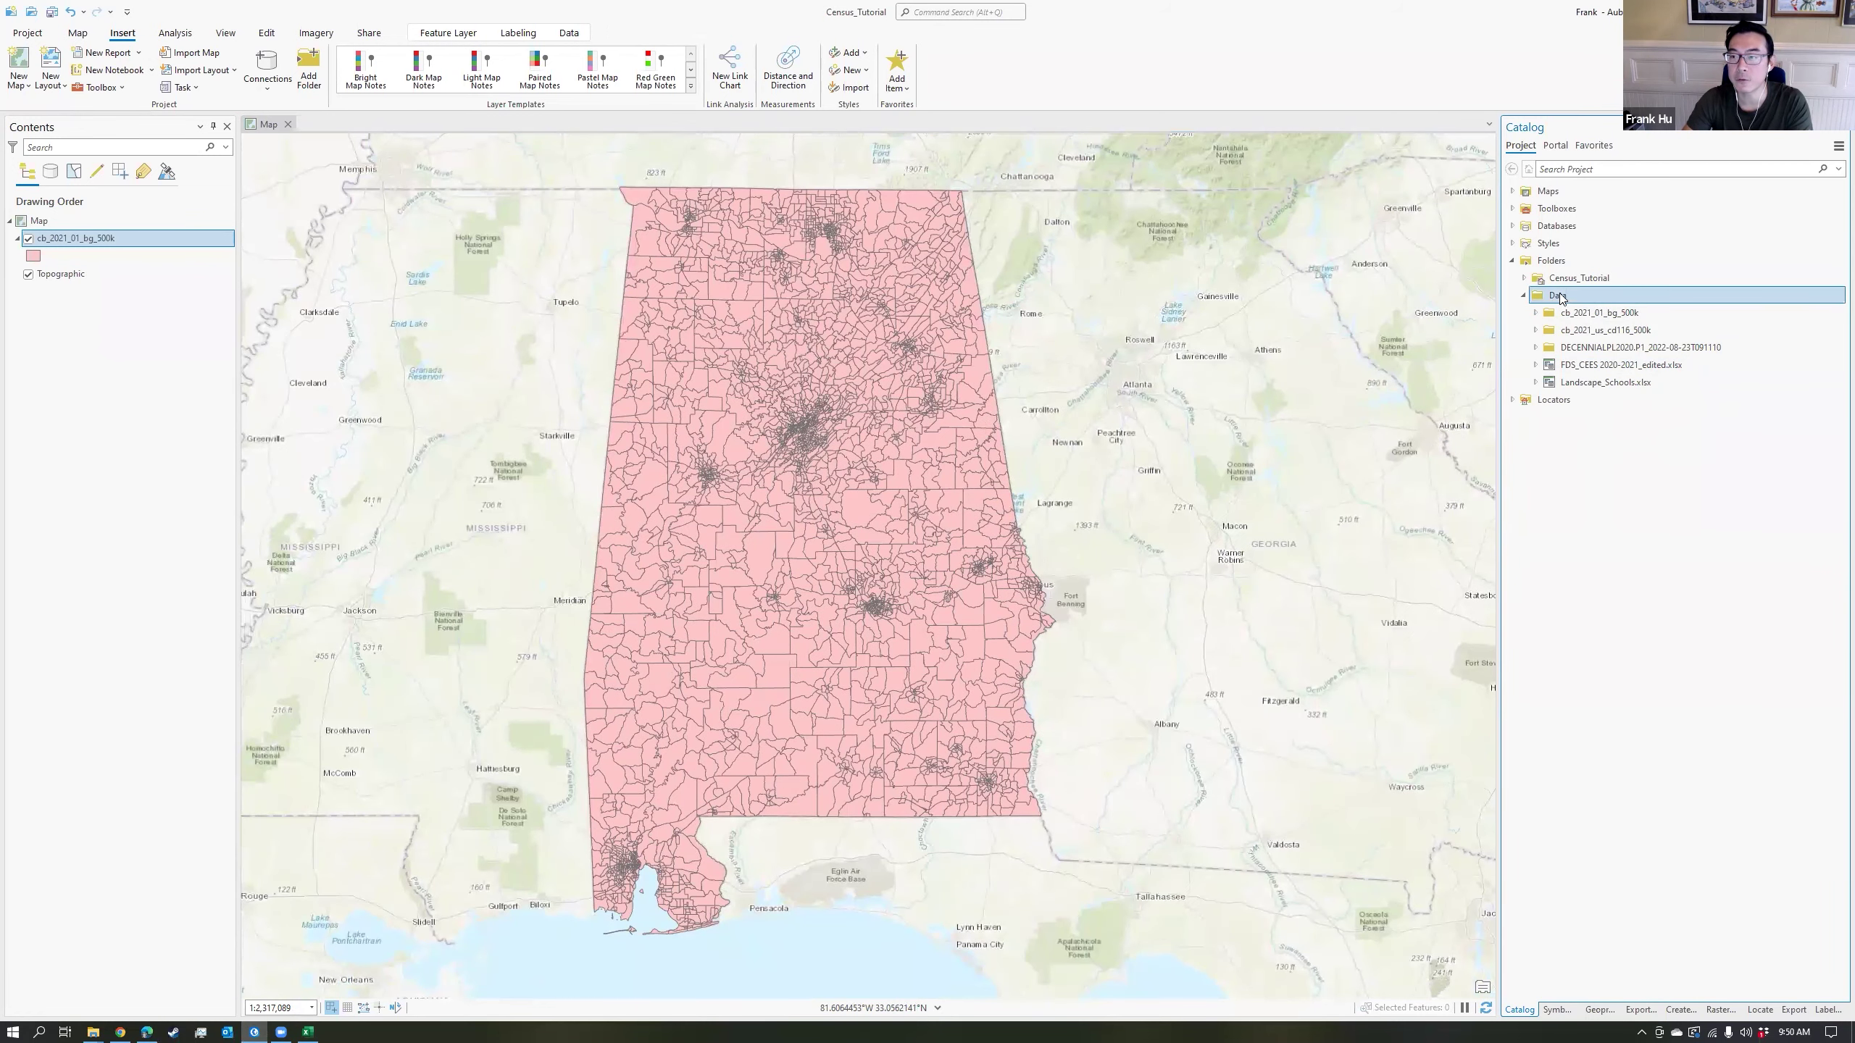
right_click(1559, 294)
left_click(1611, 401)
left_click(1583, 401)
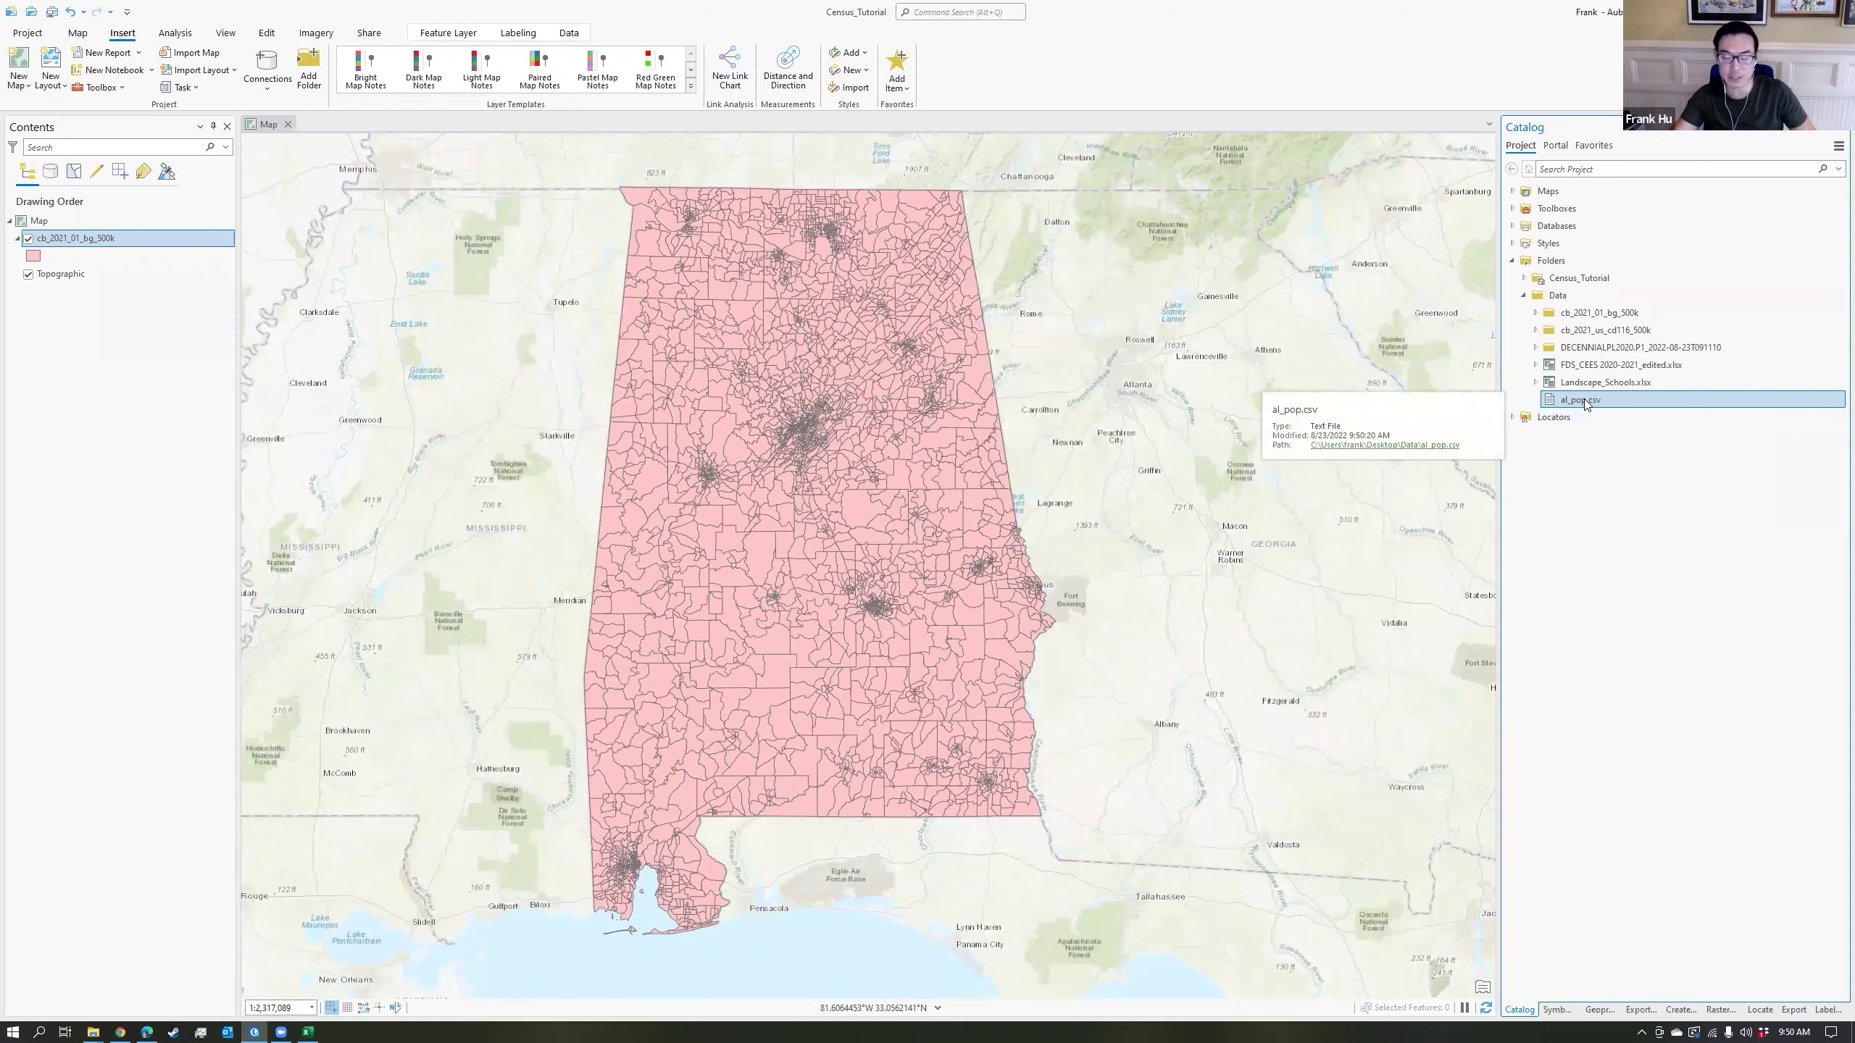
left_click_drag(1584, 399, 1175, 577)
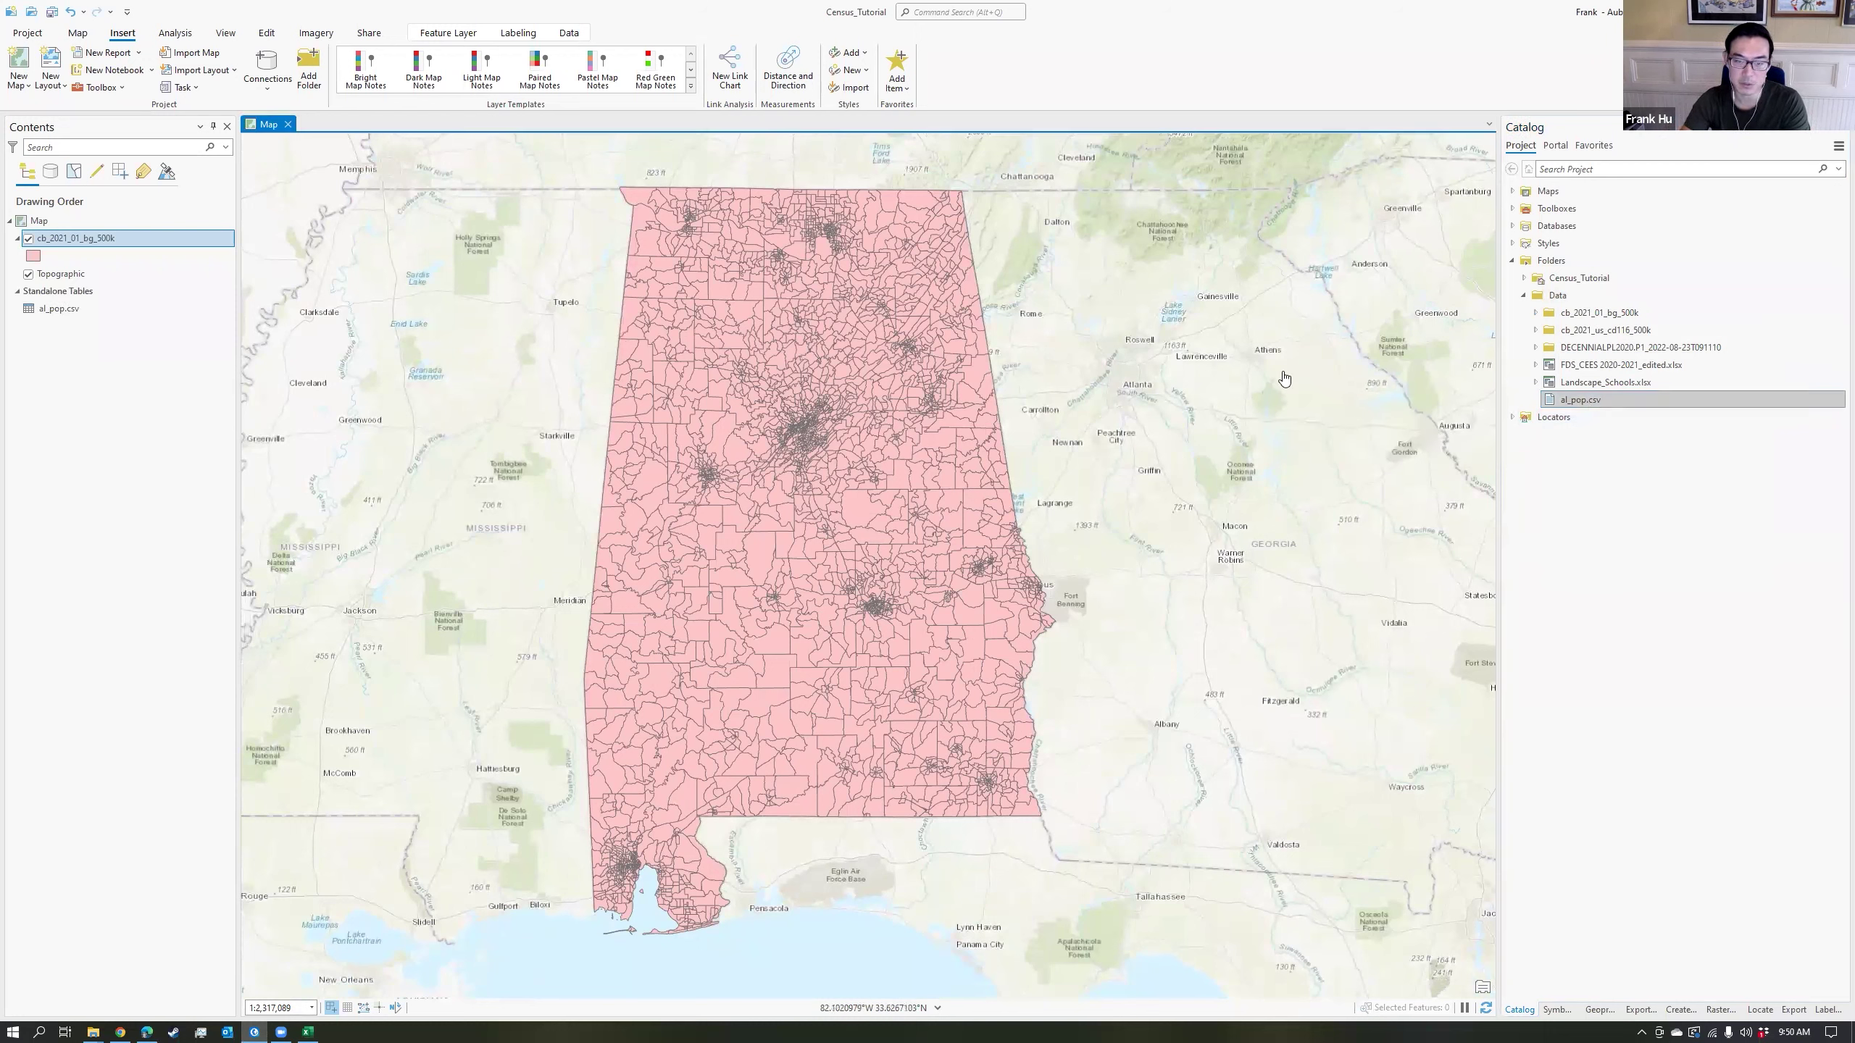
Open the al_pop.csv table and the attribute table of the cb_2021_01_bg_500k layer.
left_click(45, 309)
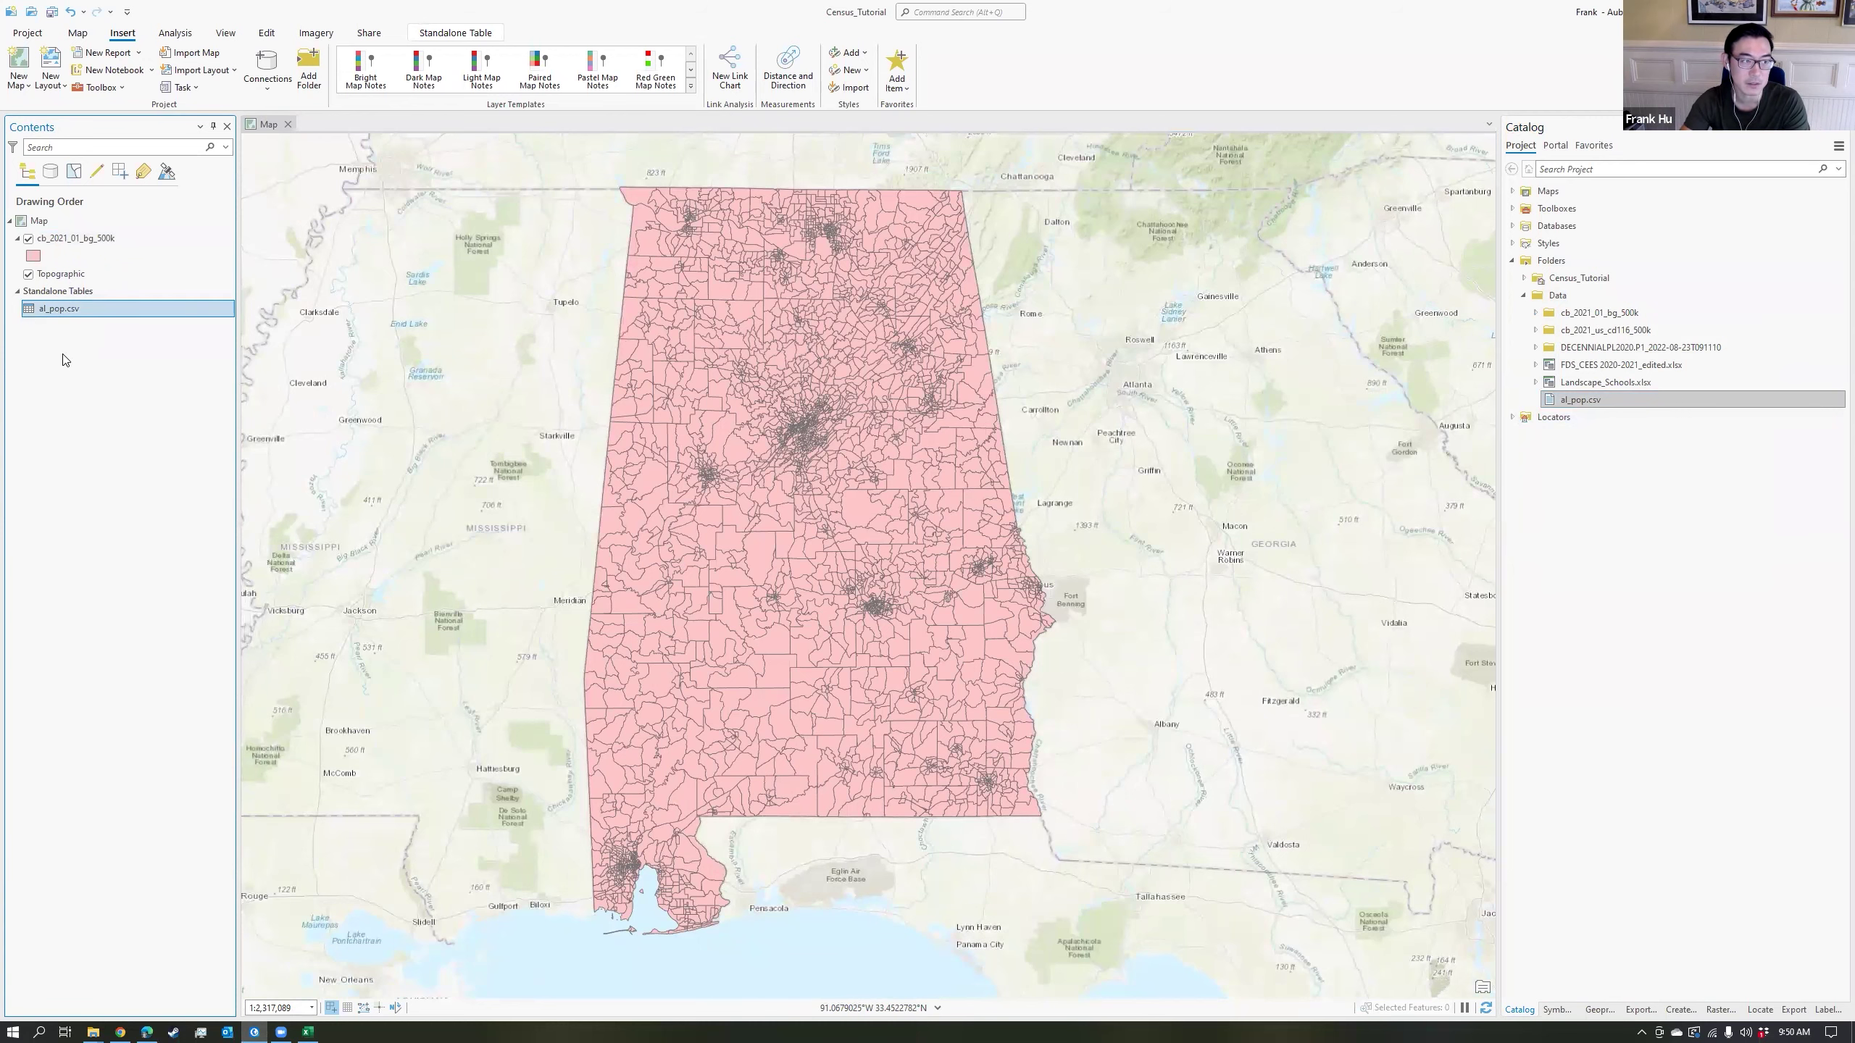
right_click(58, 309)
left_click(135, 386)
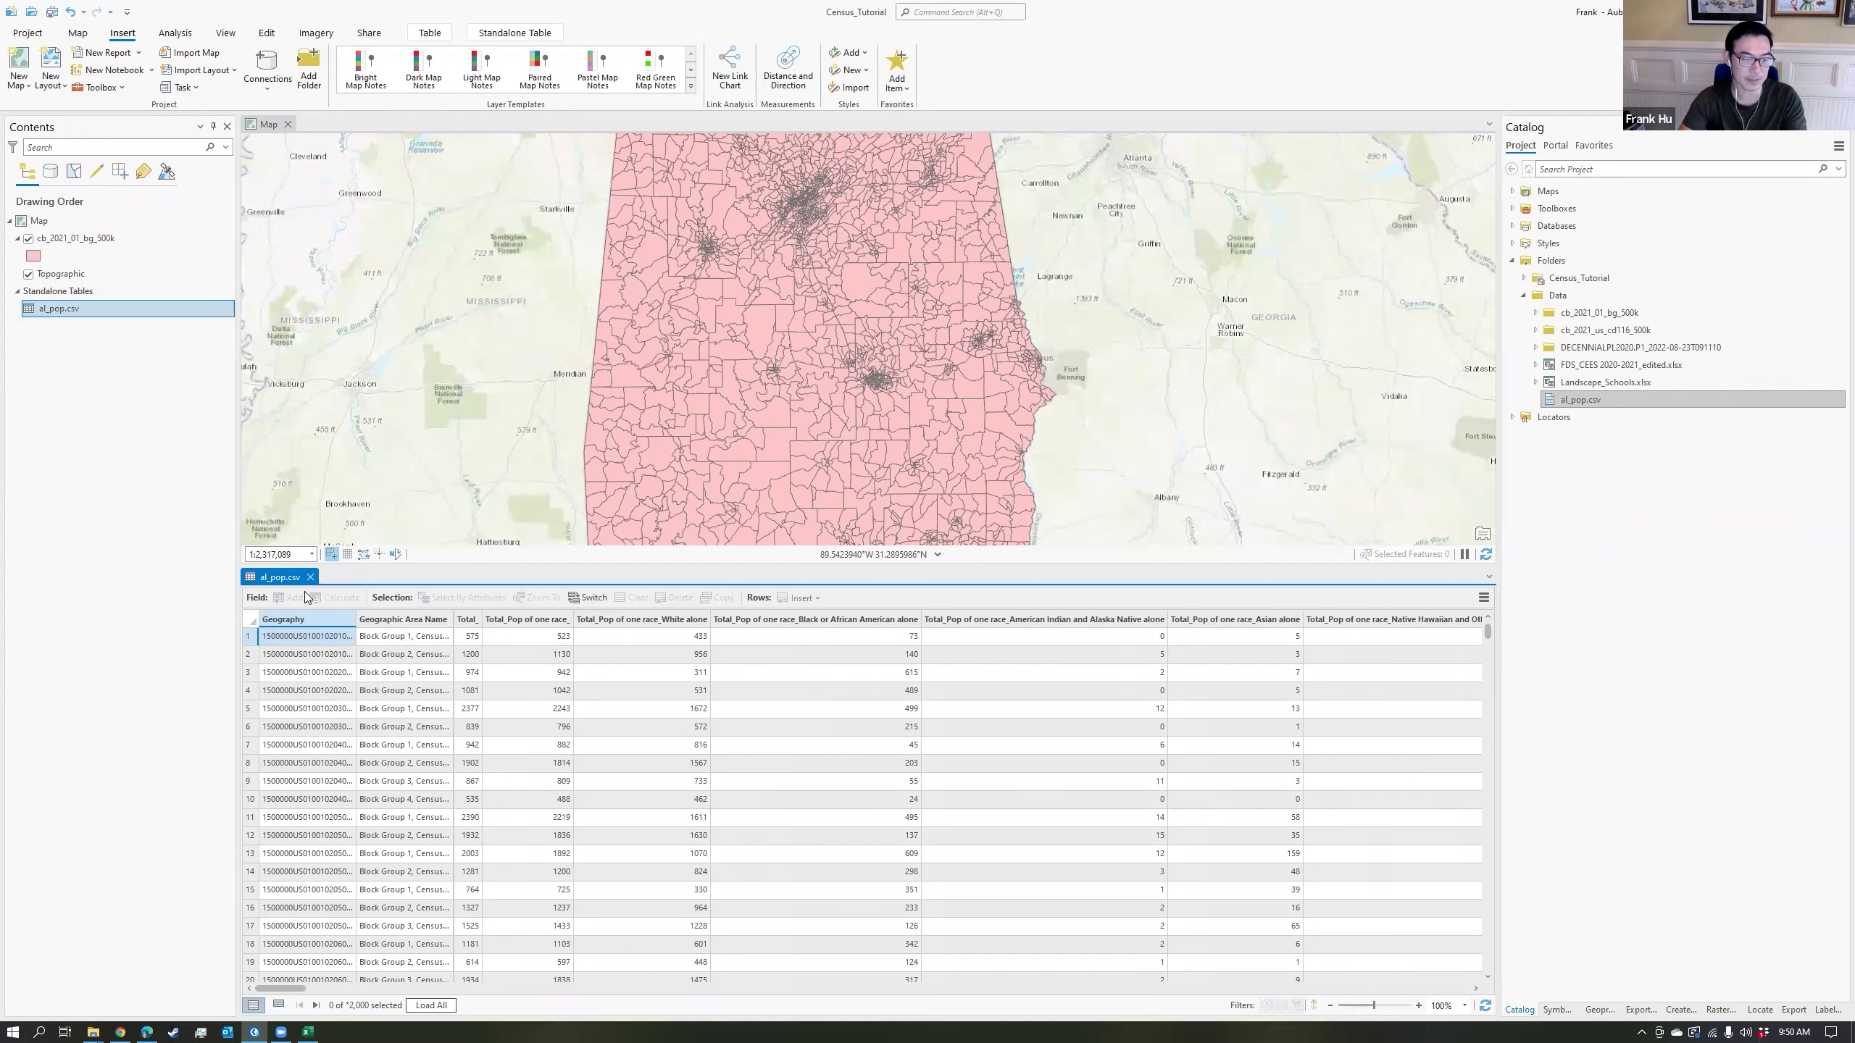
right_click(74, 238)
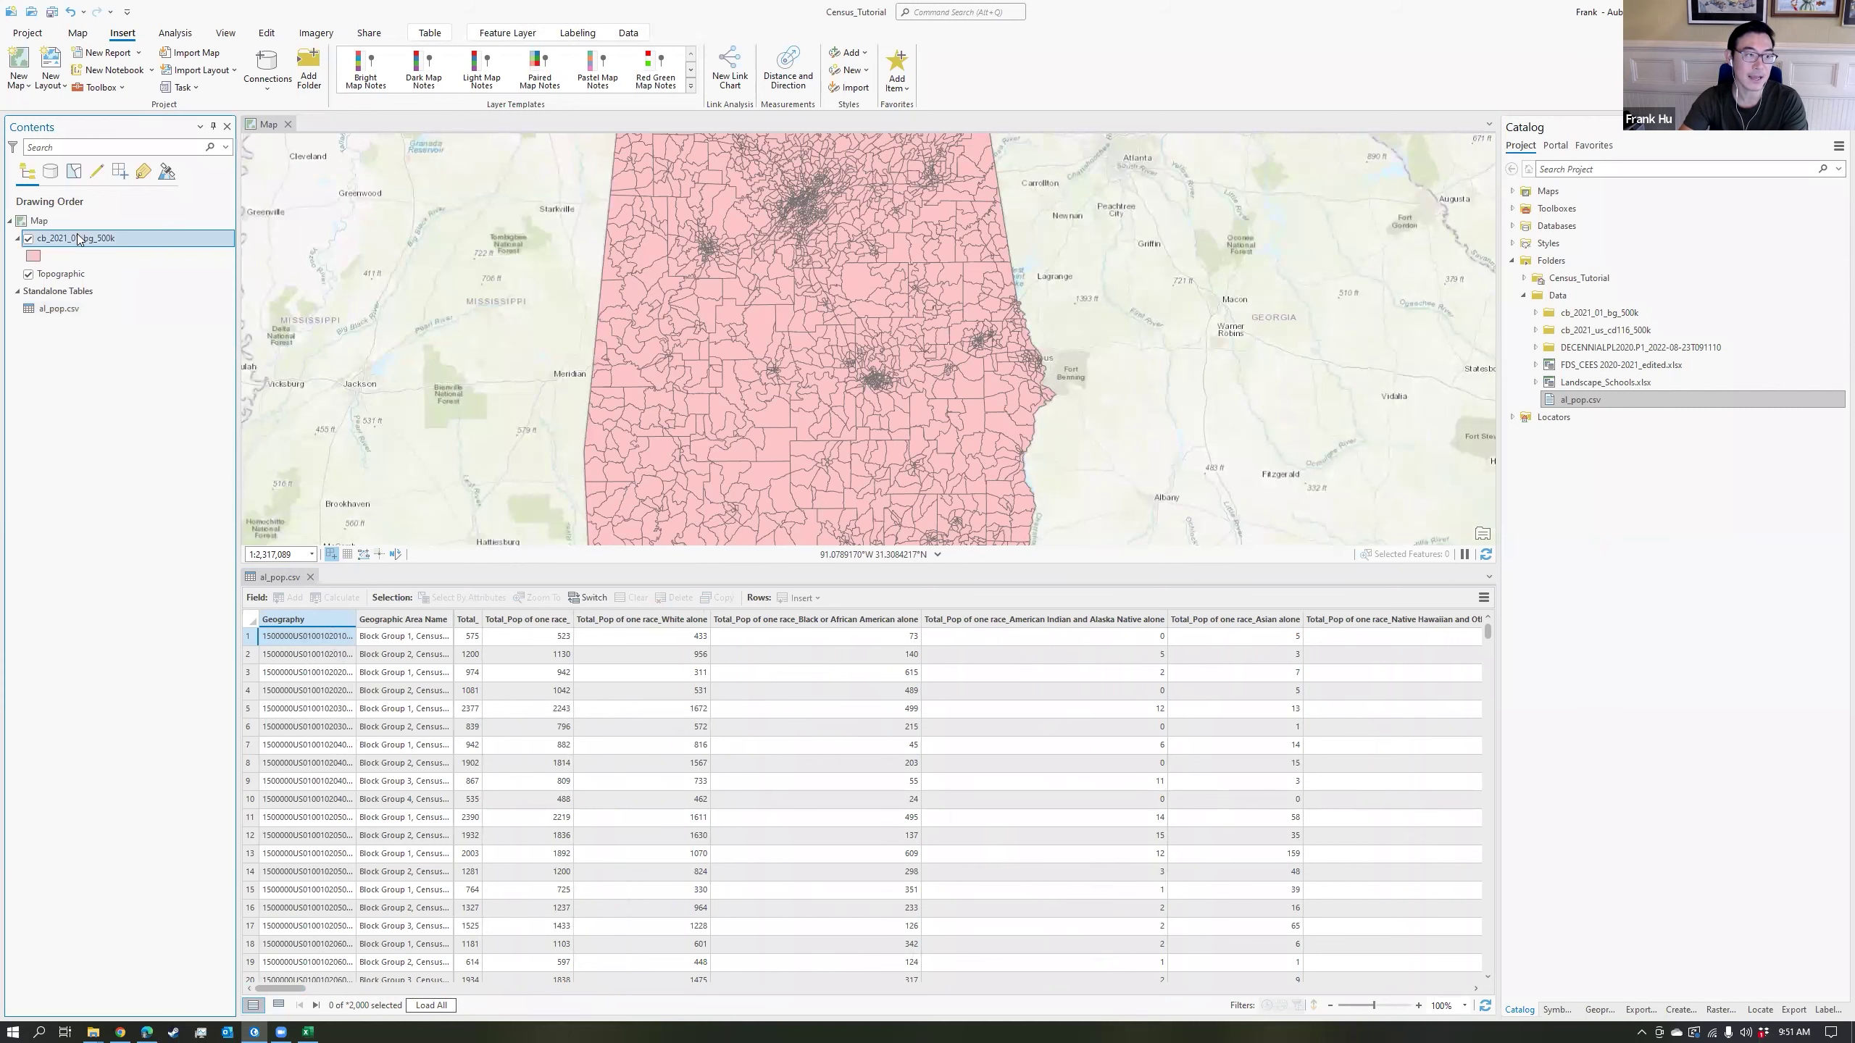
left_click(147, 187)
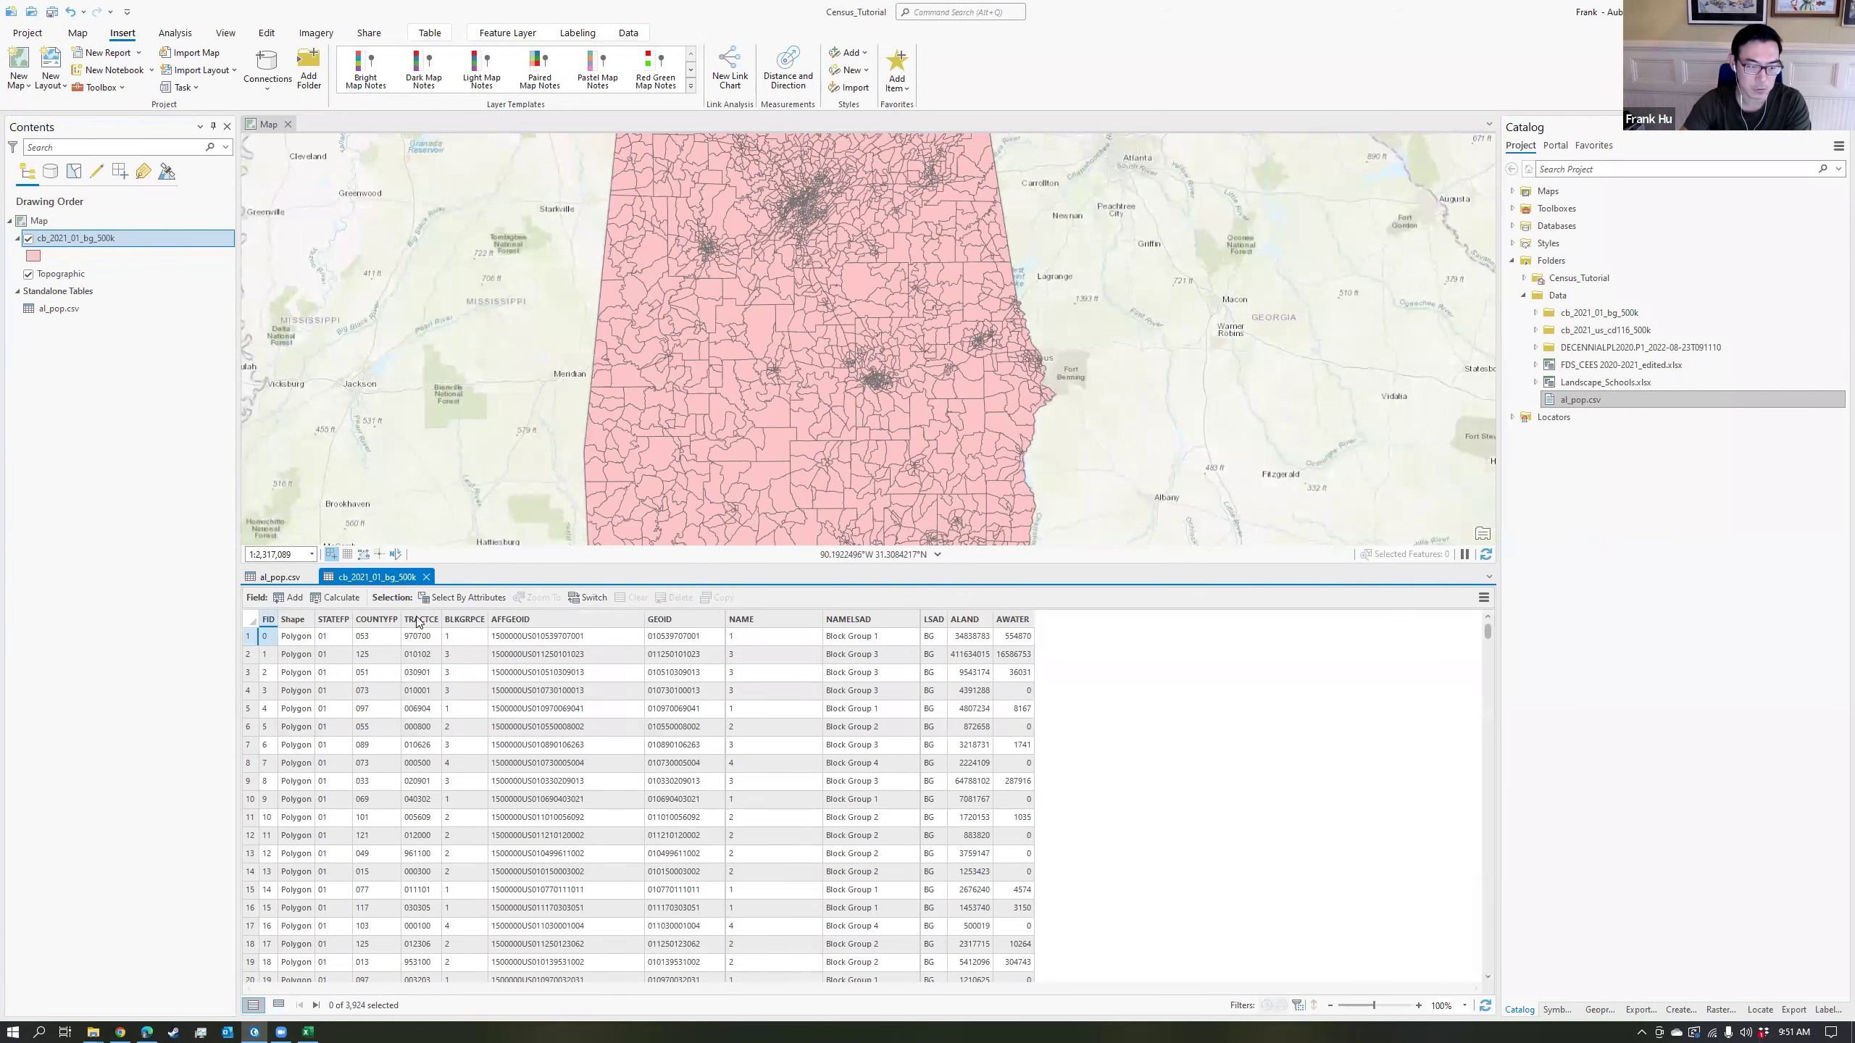
Close the block group attribute table and shrink the al_pop.csv table area to enlarge the map.
left_click(426, 578)
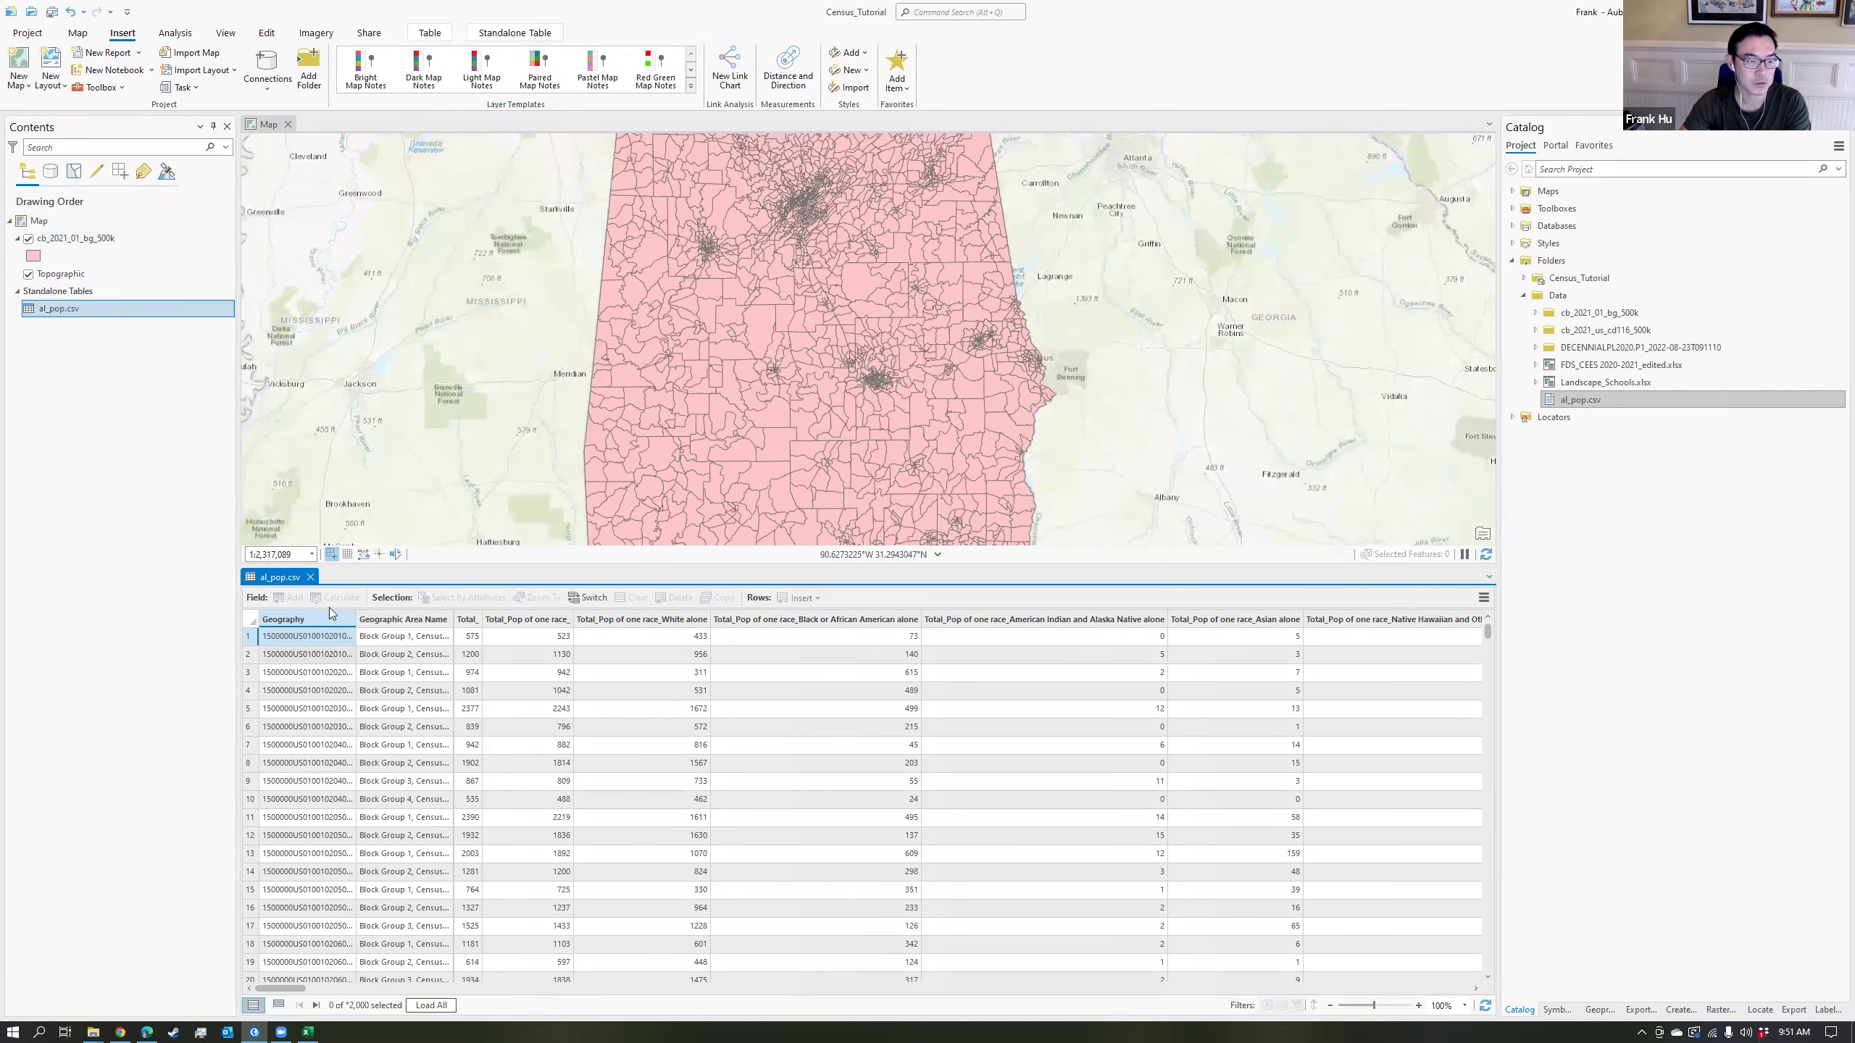
left_click(96, 240)
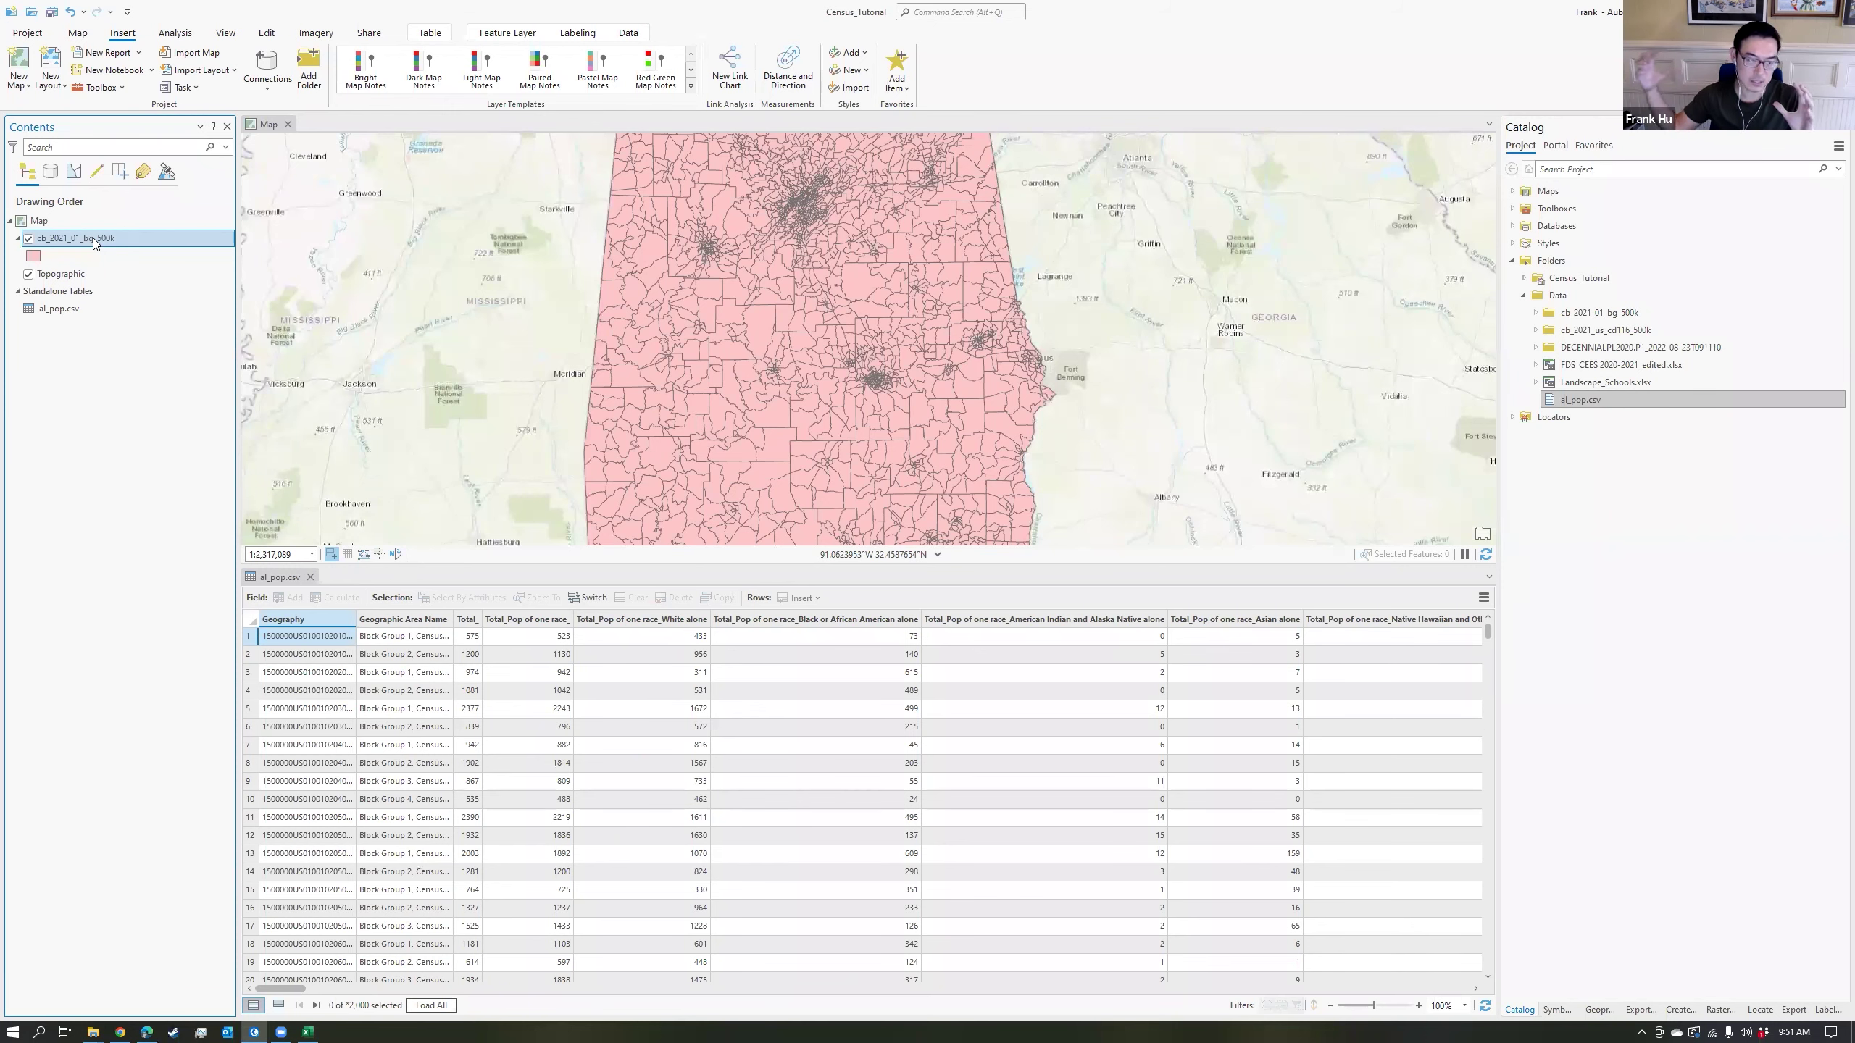
scroll(566, 311, "down", 2)
left_click_drag(516, 565, 516, 708)
Join al_pop.csv to the cb_2021_01_bg_500k layer, matching AFFGEOID to Geography and keeping all target features.
right_click(85, 241)
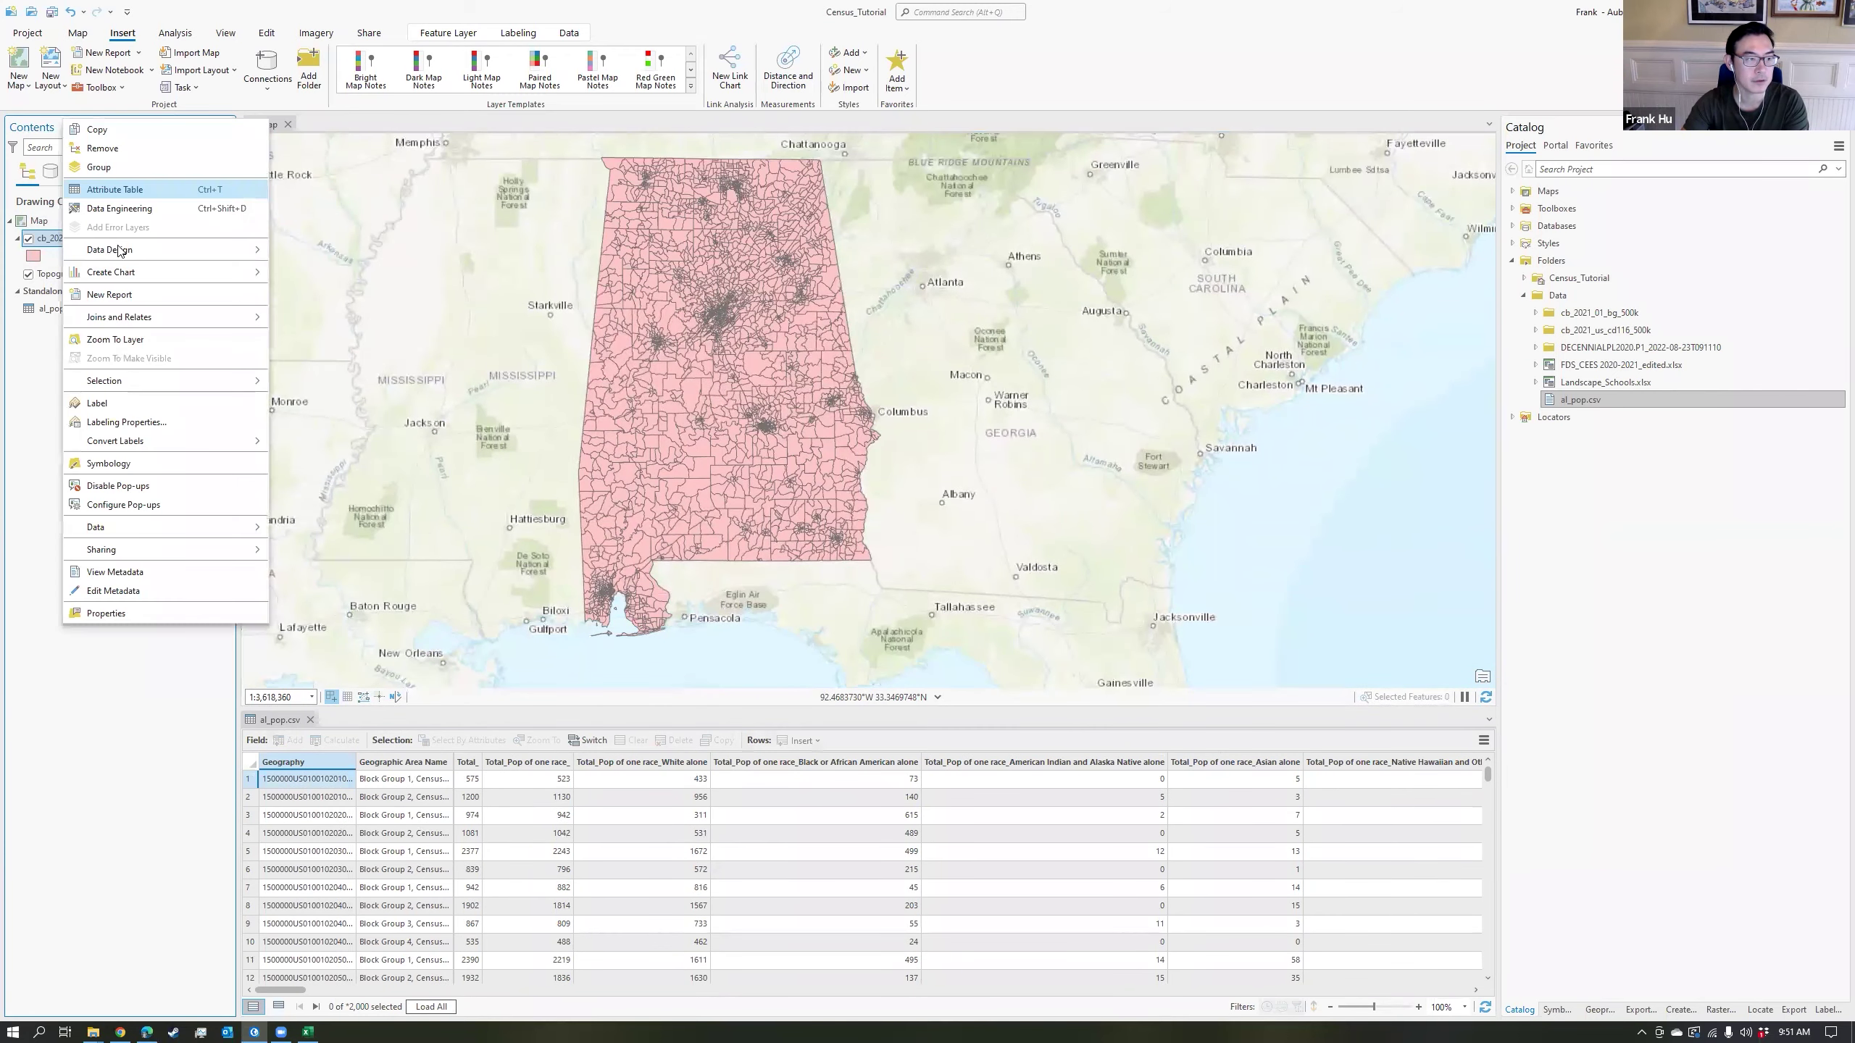
mouse_move(187, 318)
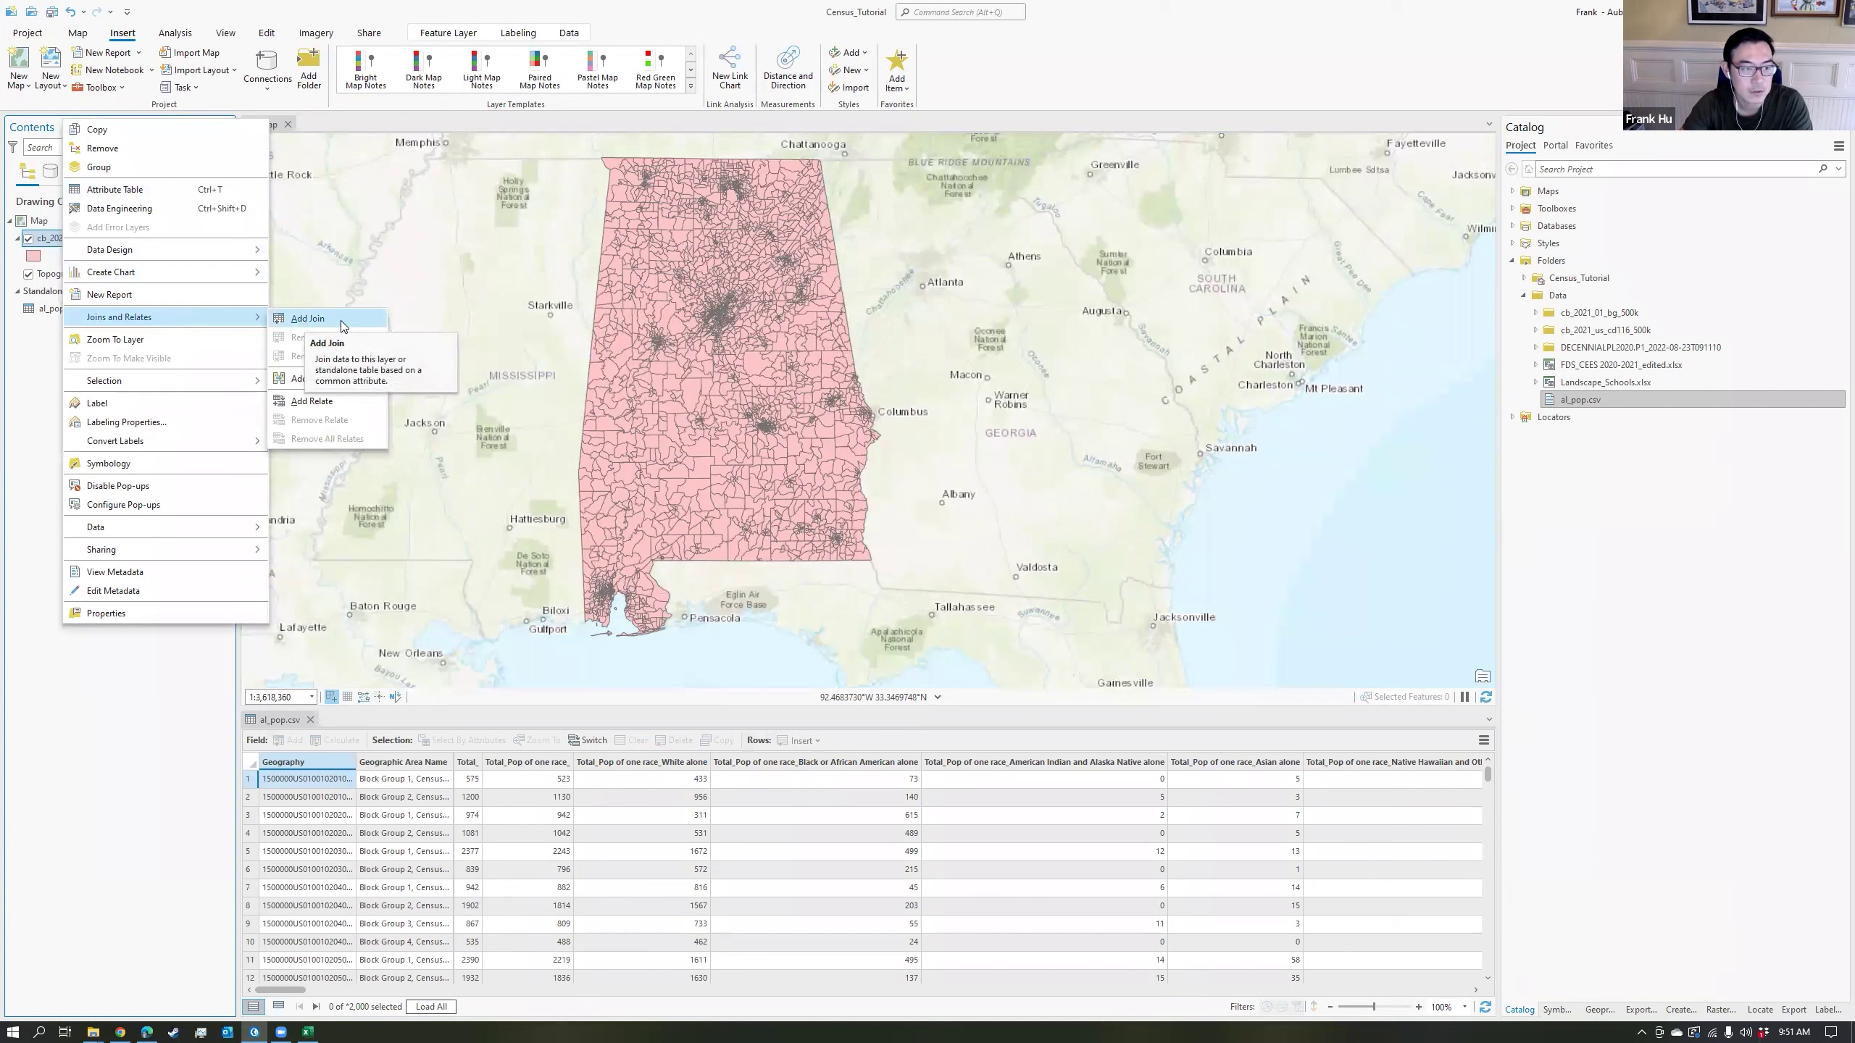
left_click(307, 319)
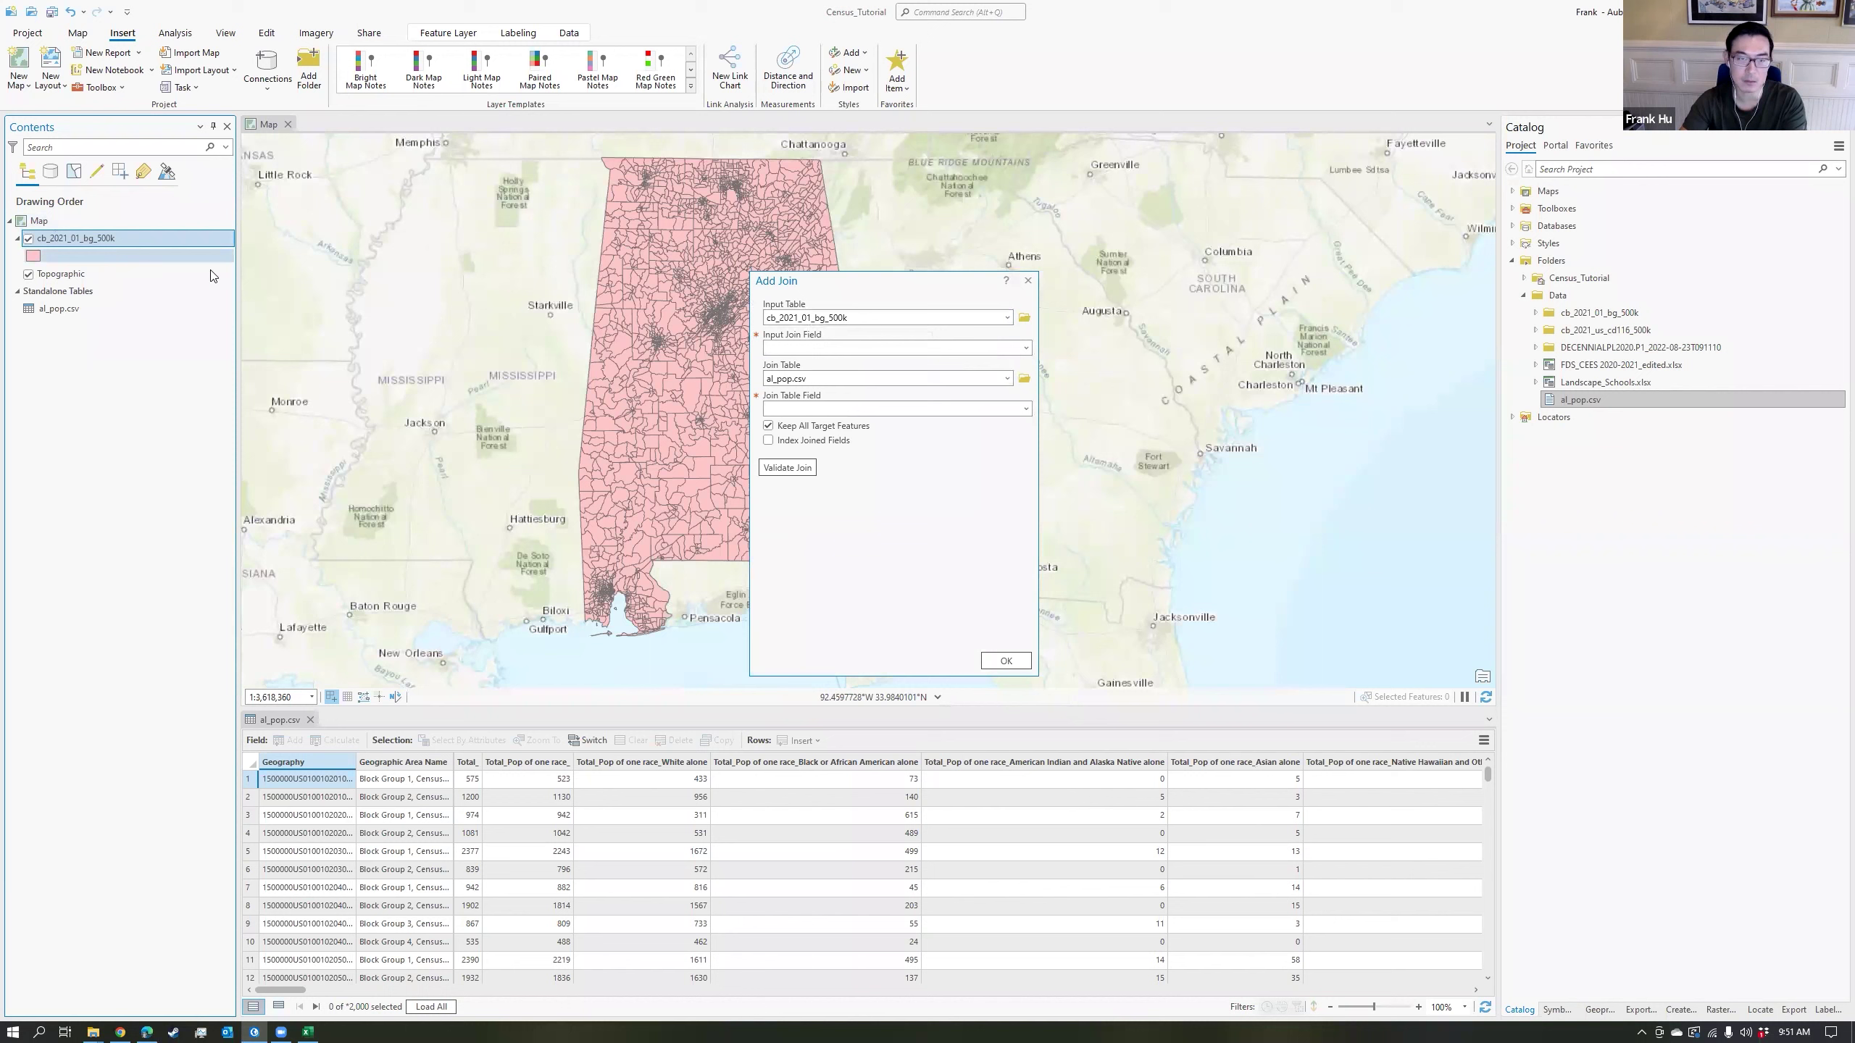
left_click(1027, 348)
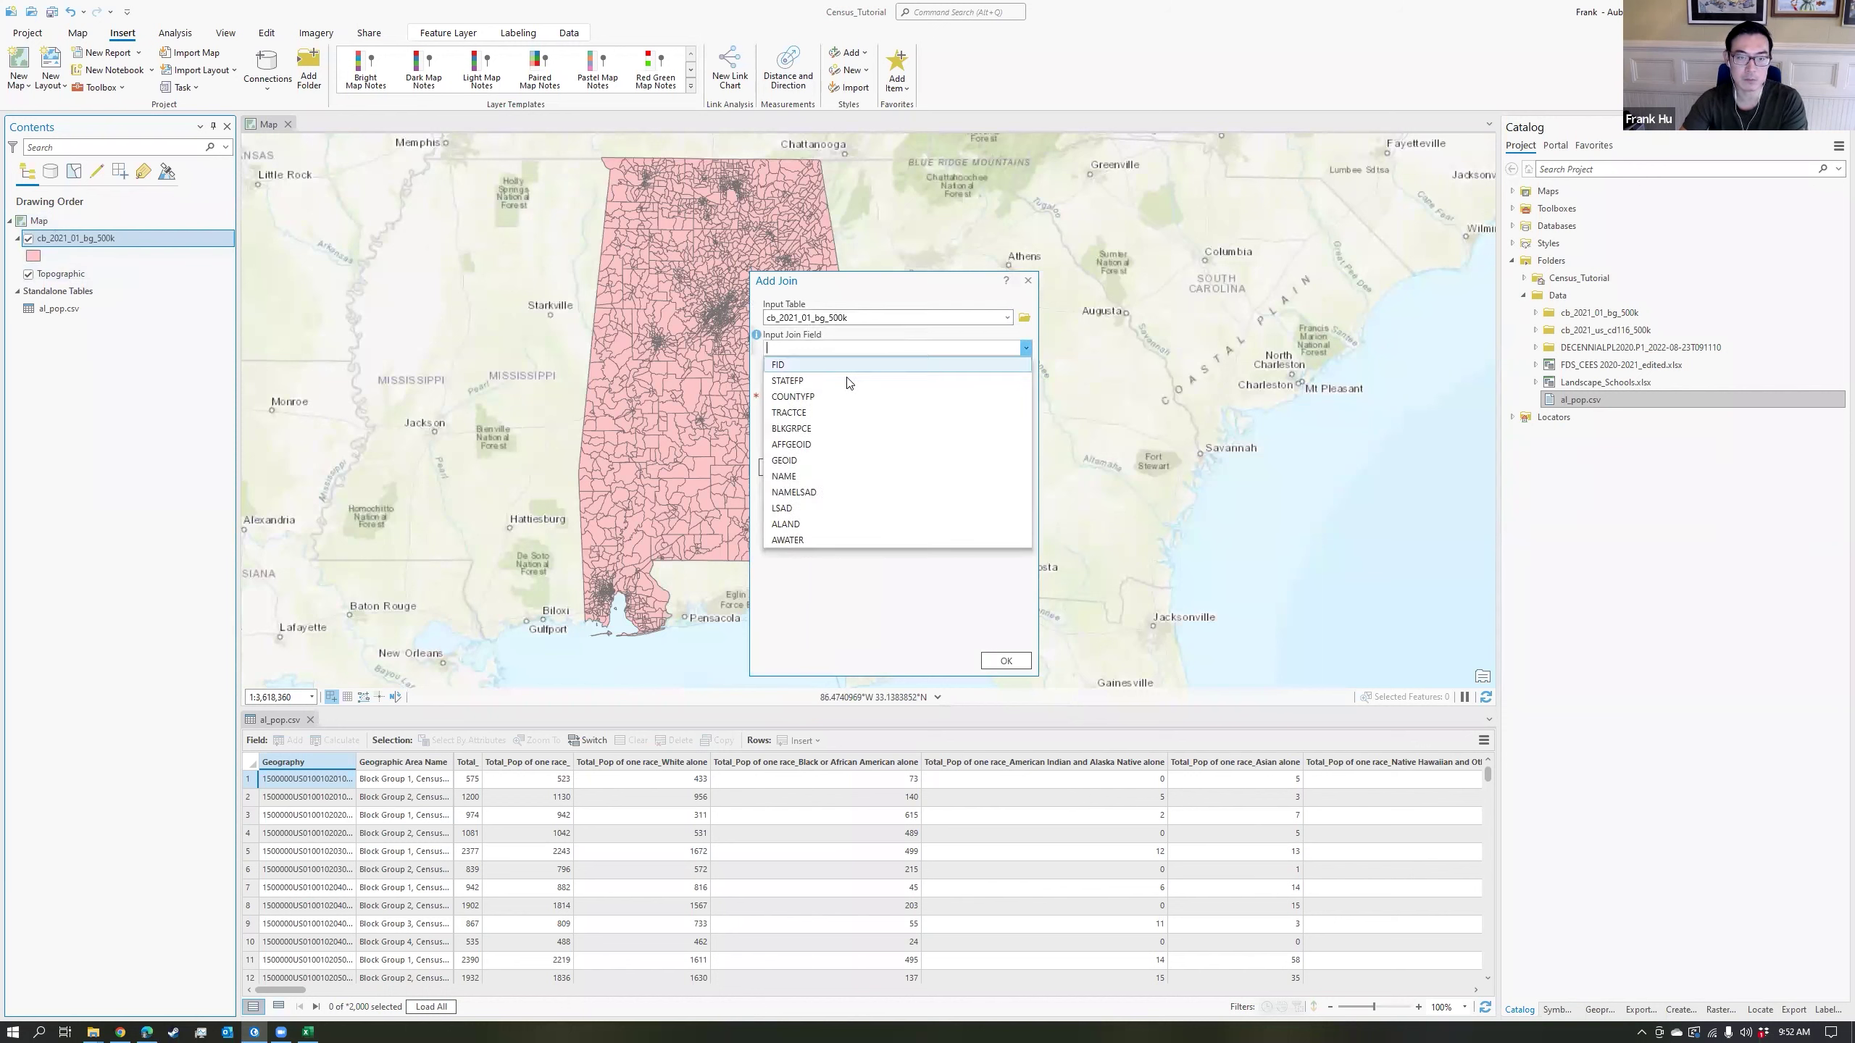
left_click(809, 447)
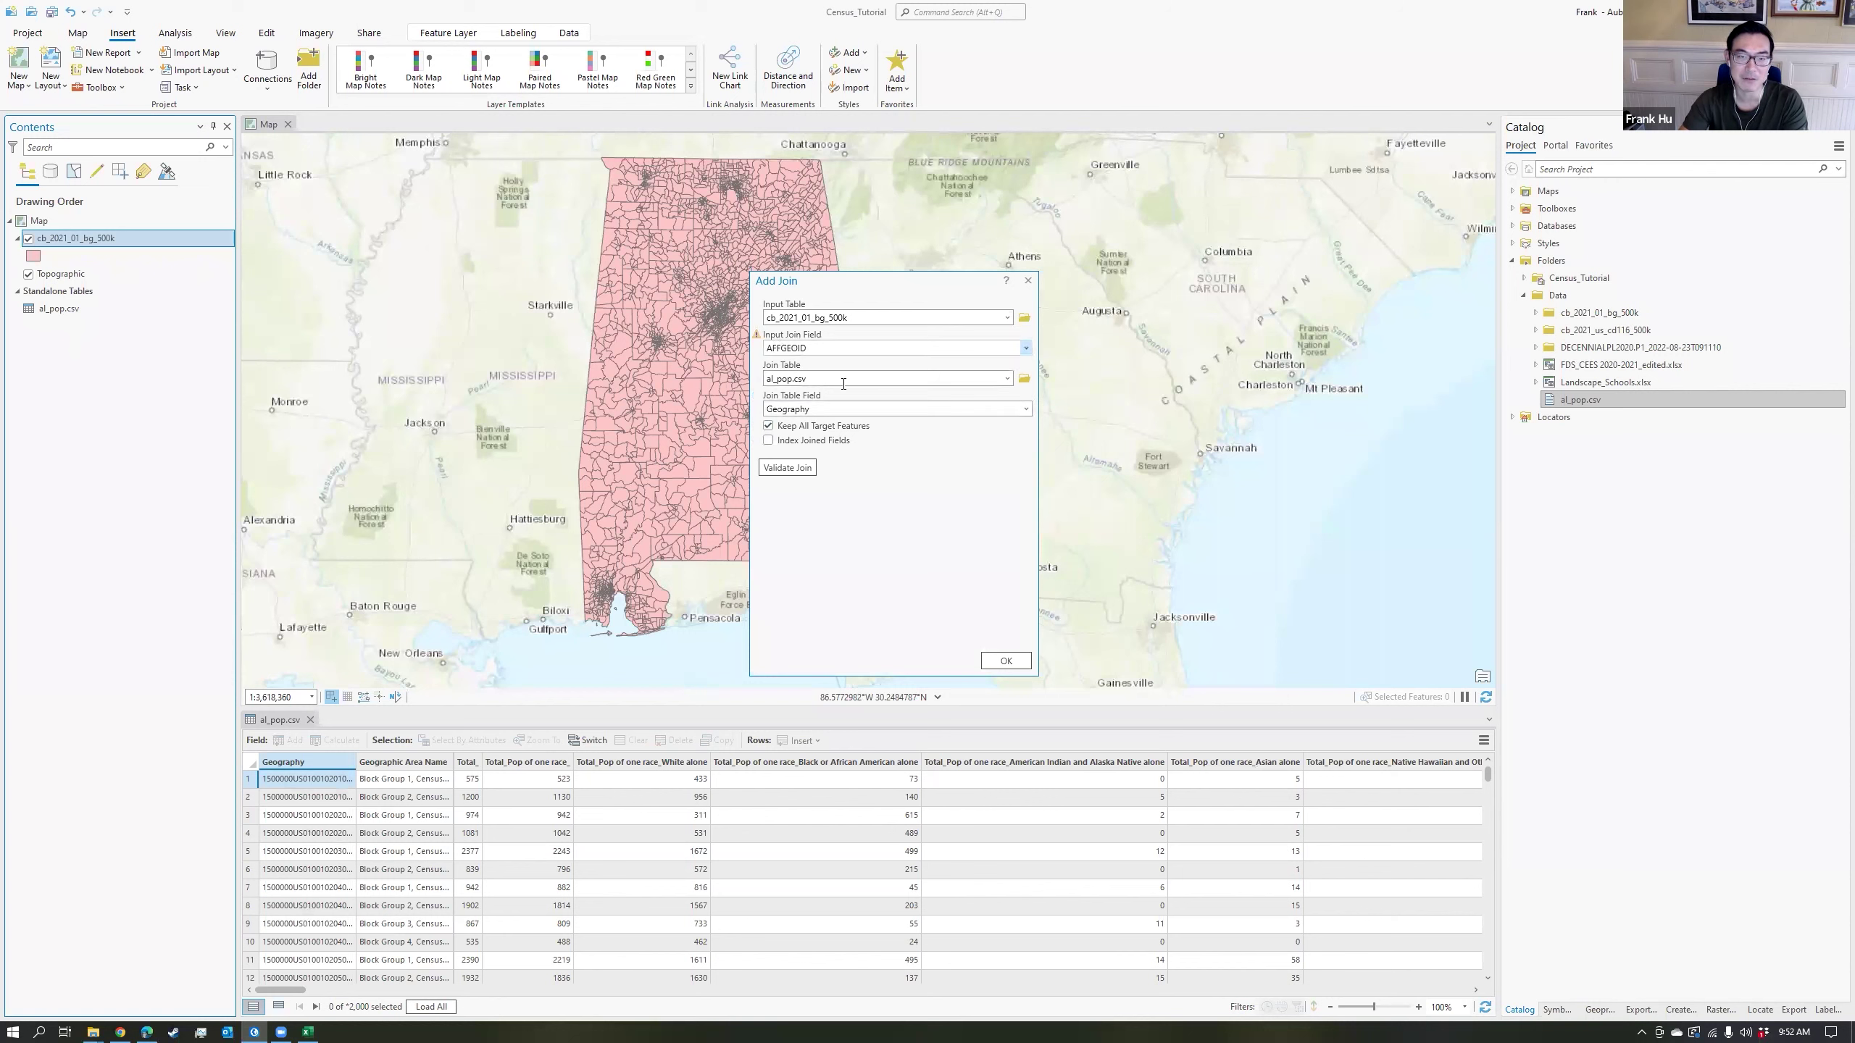
left_click(1005, 661)
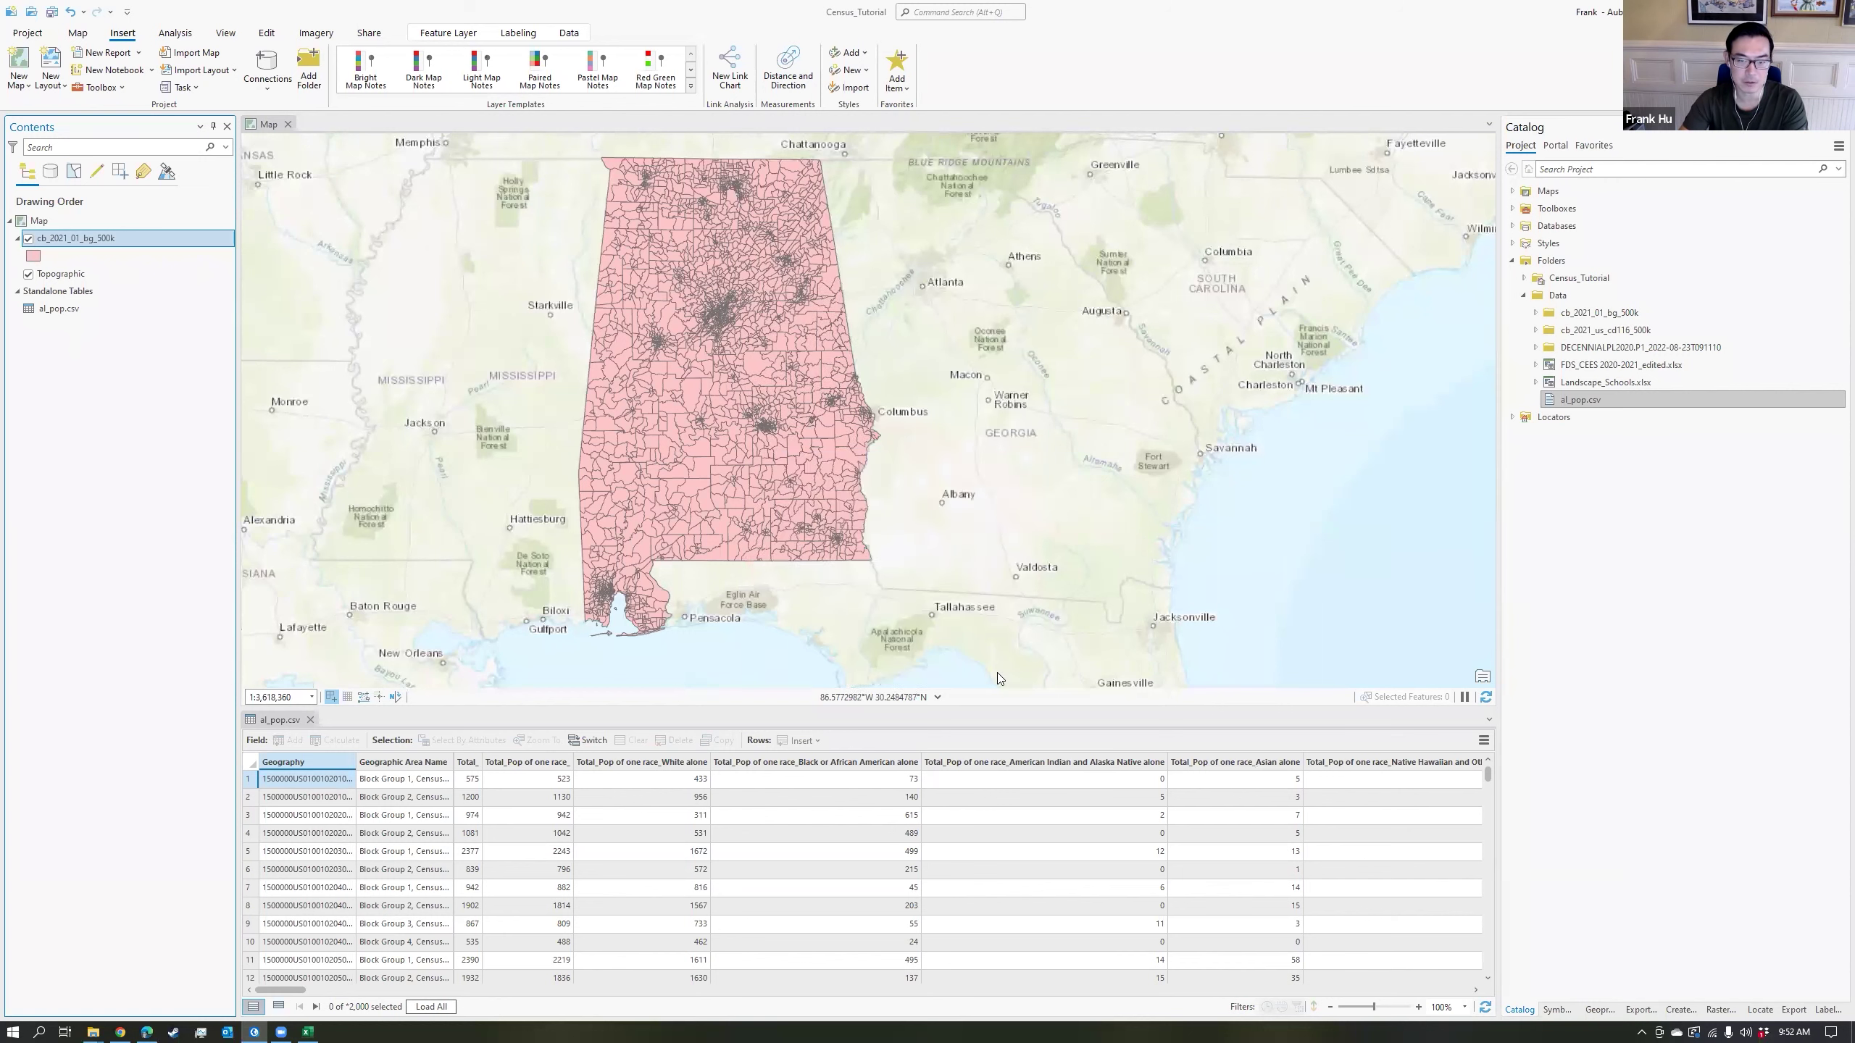
Close the al_pop.csv table and check the joined population columns in the block group layer's attribute table.
left_click(309, 719)
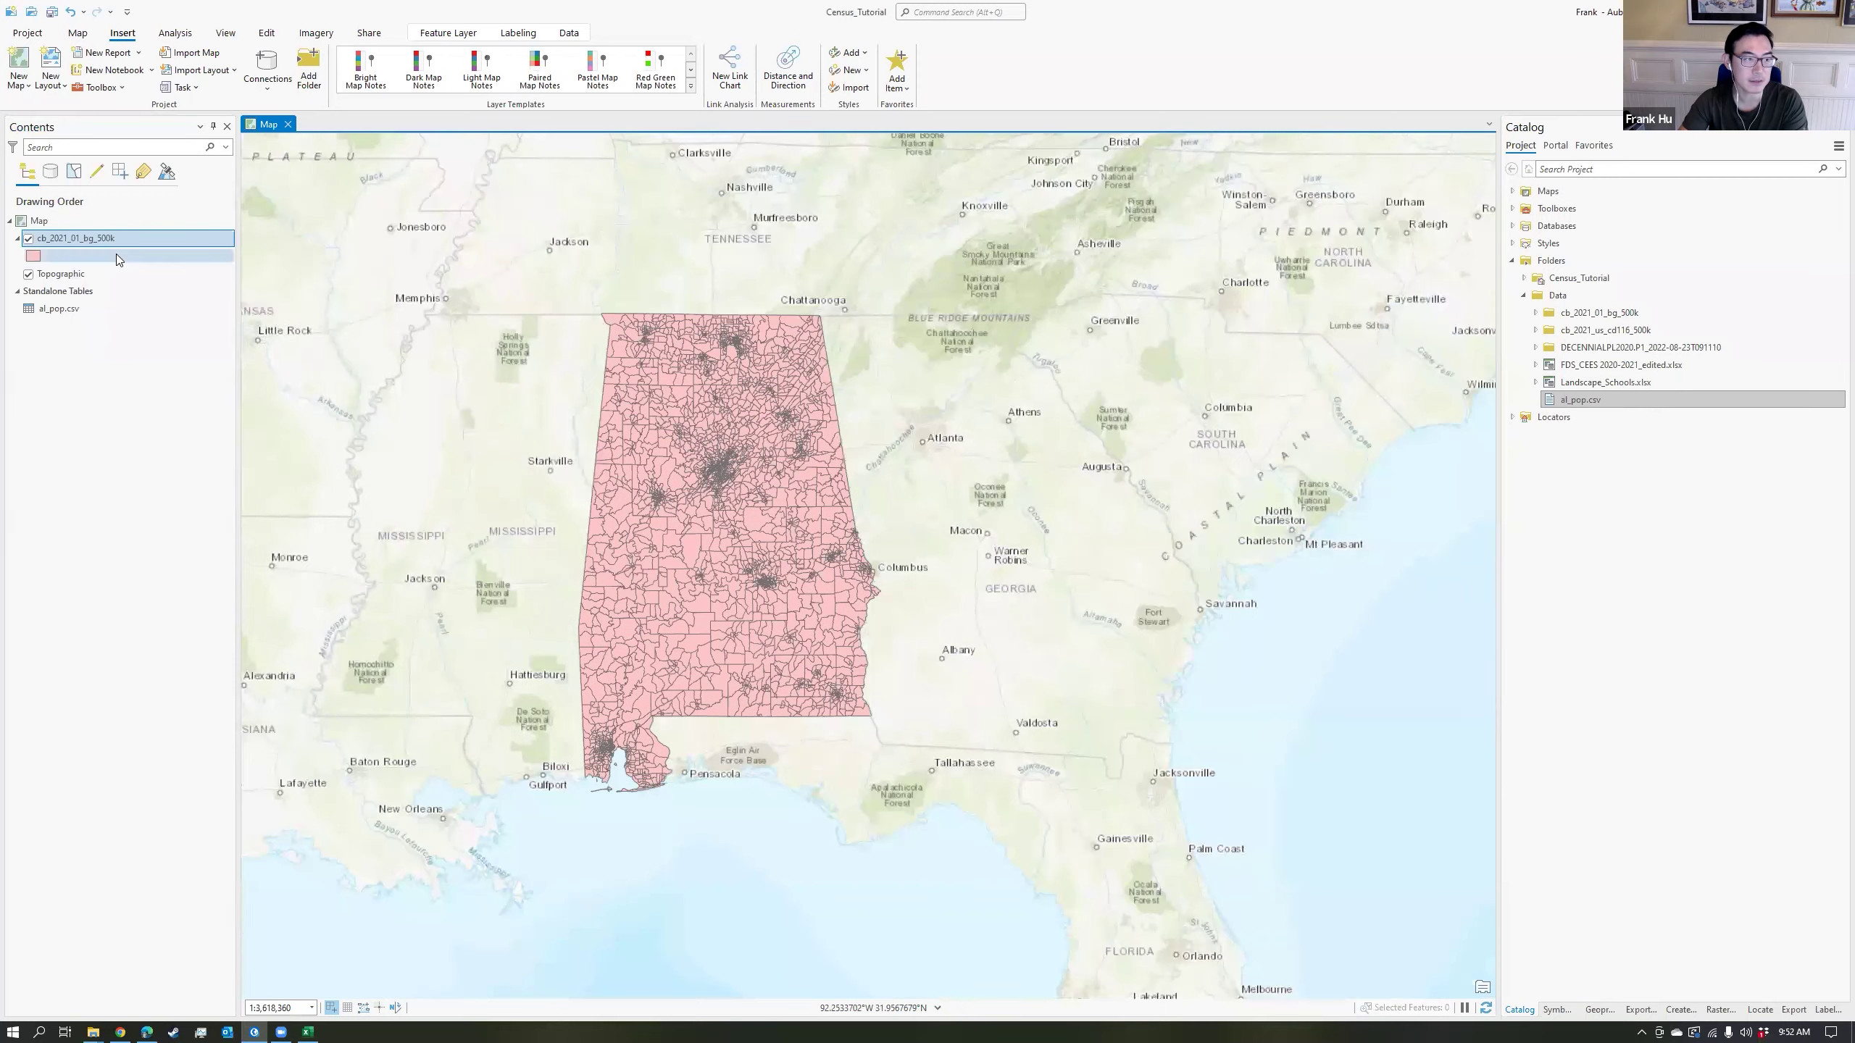
right_click(114, 242)
left_click(172, 310)
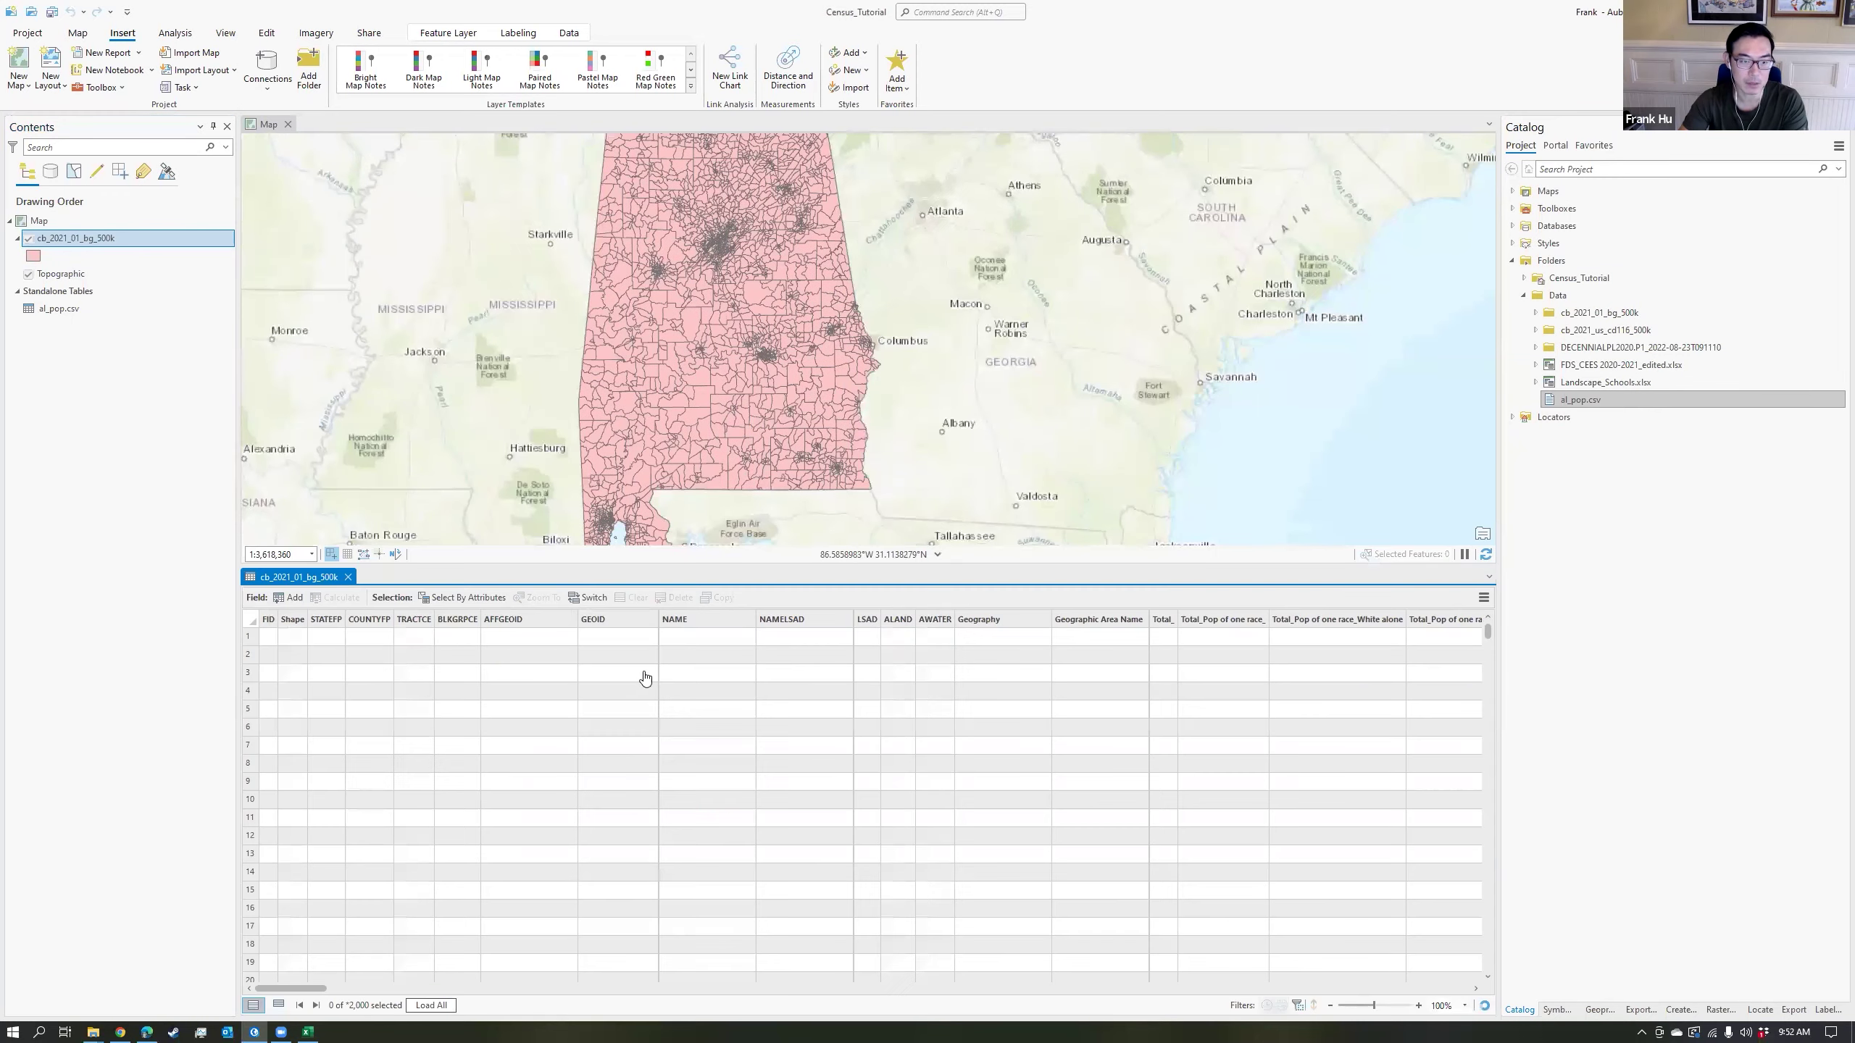
left_click_drag(308, 990, 360, 994)
left_click(628, 619)
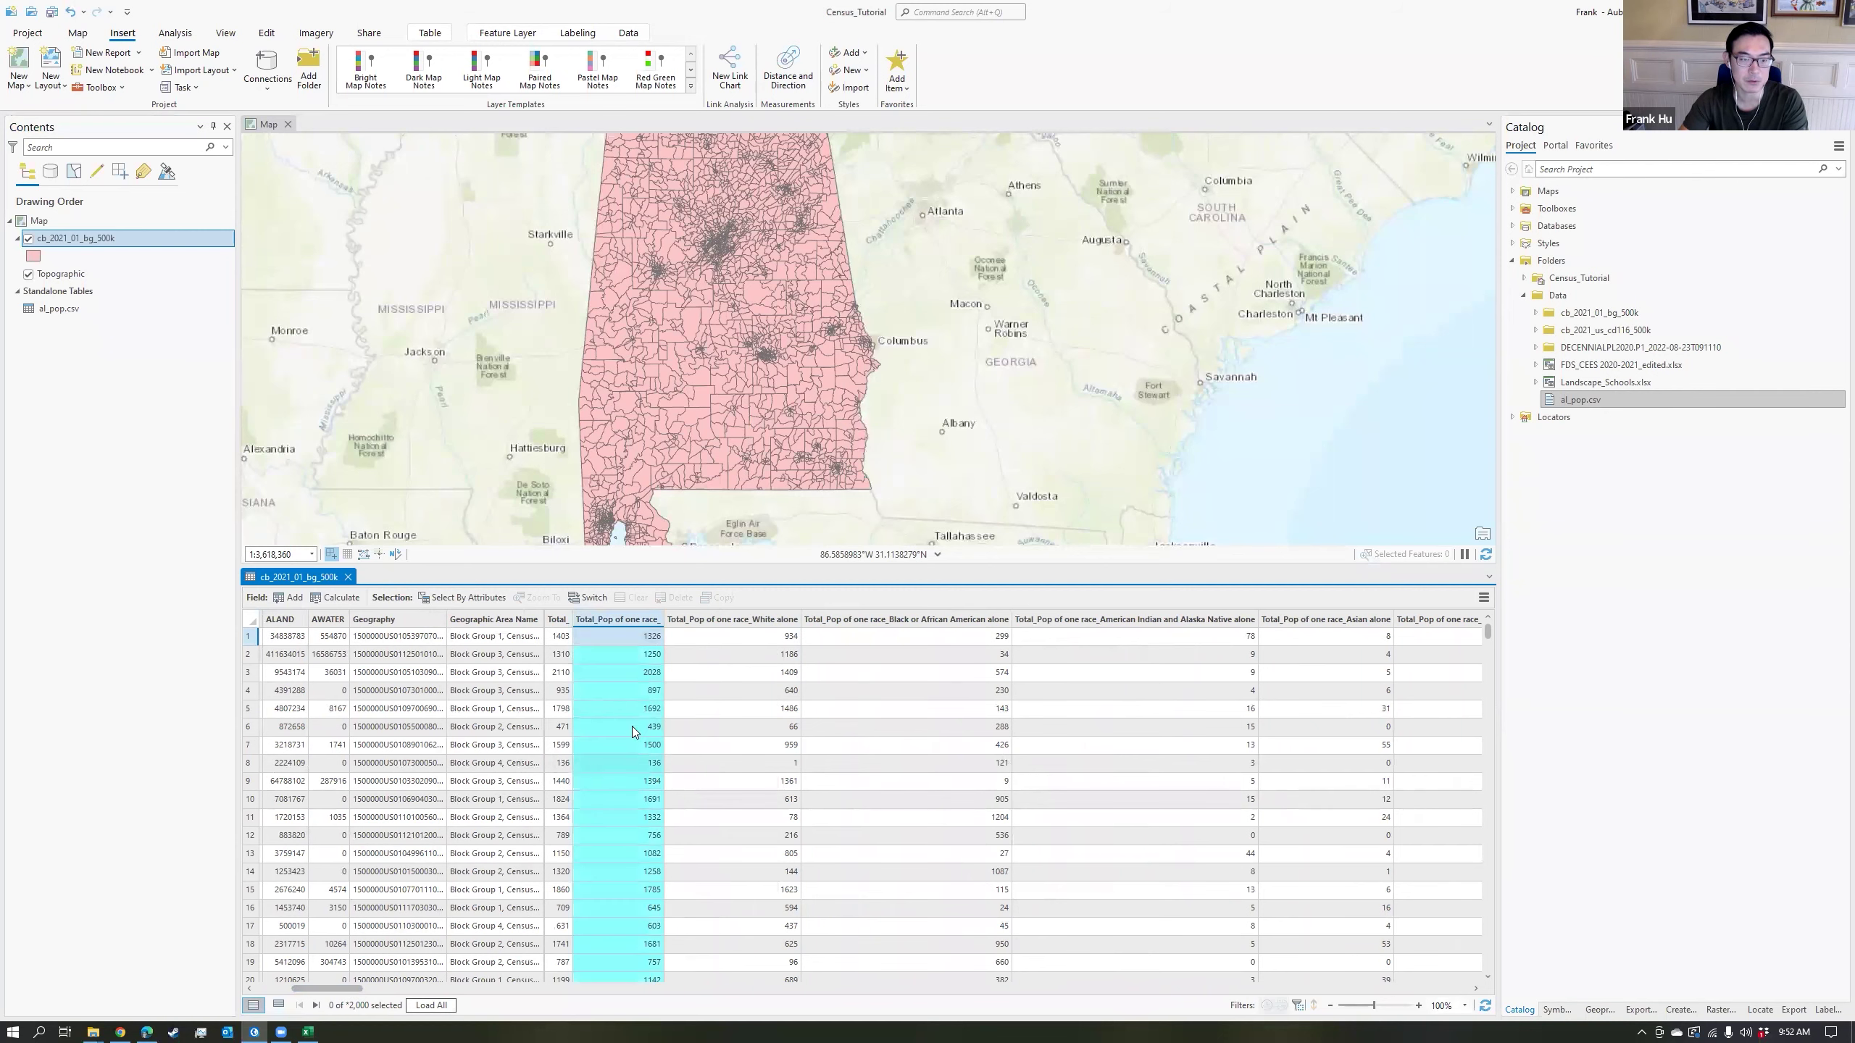
left_click(707, 621)
left_click(897, 622)
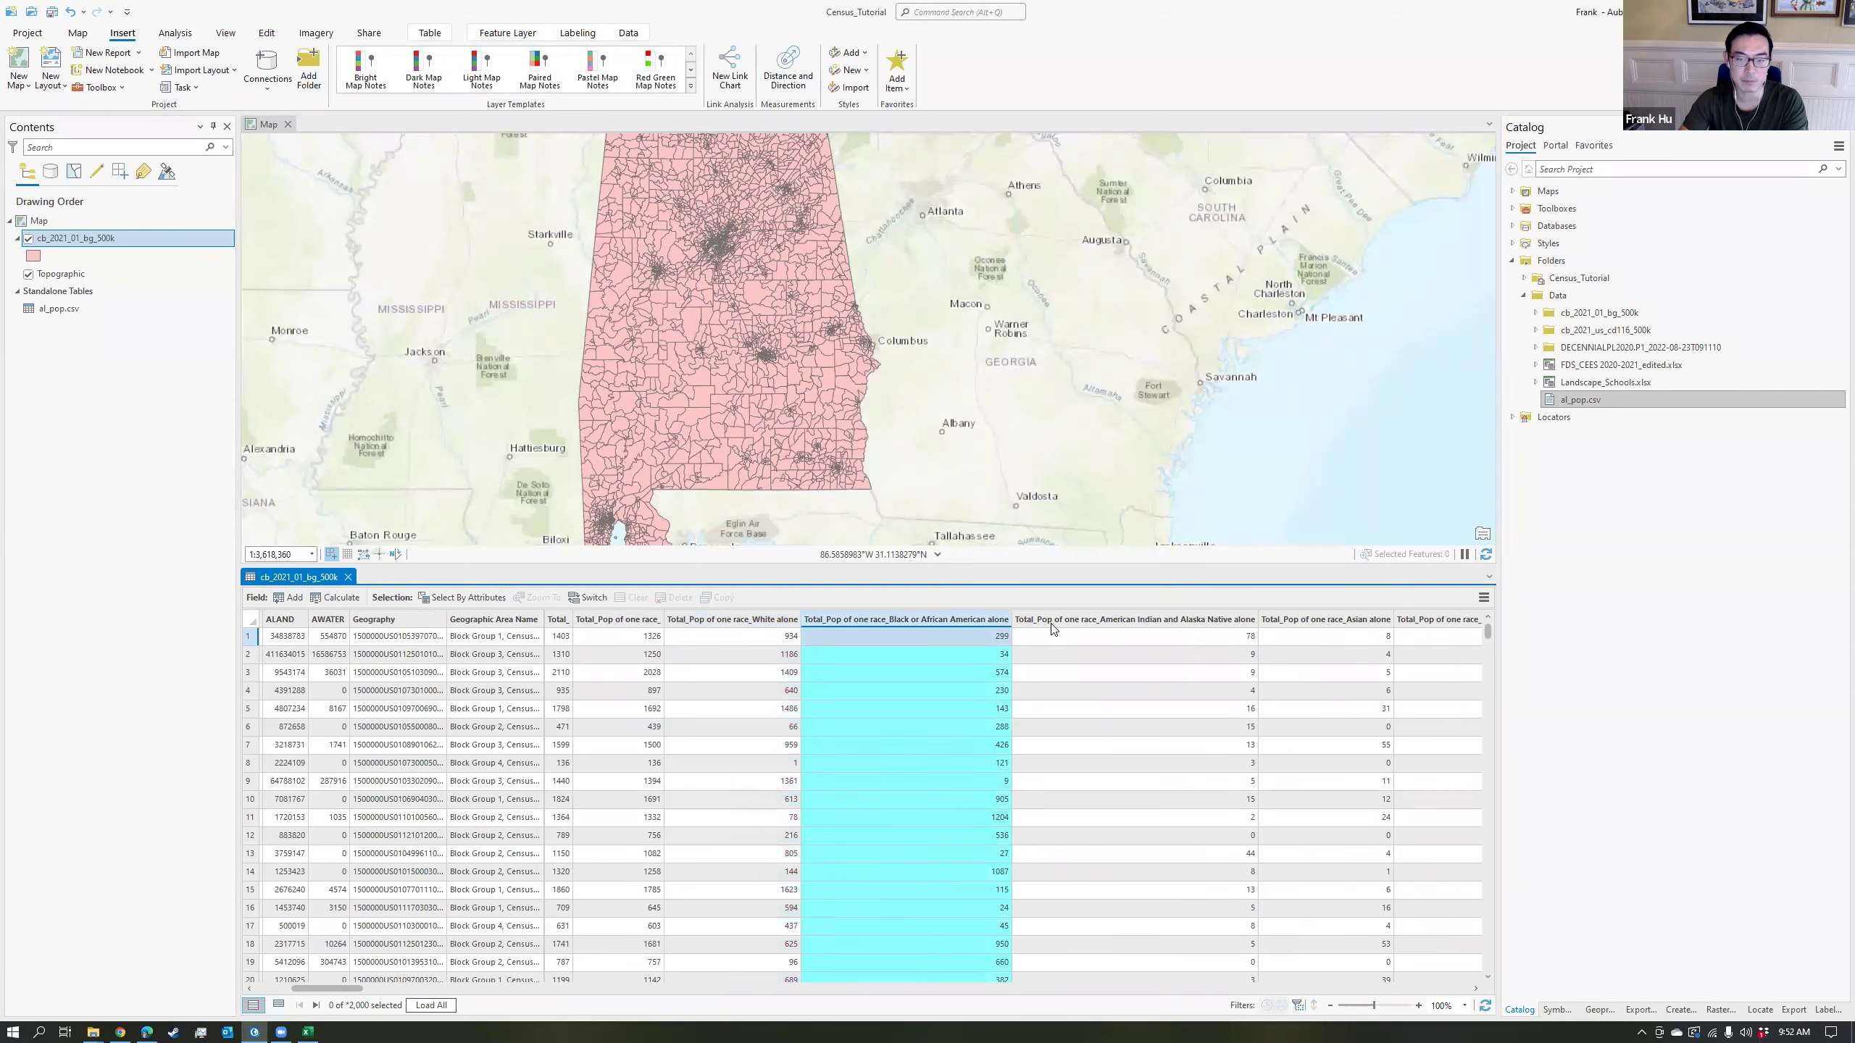
left_click(1088, 621)
left_click_drag(340, 990, 303, 994)
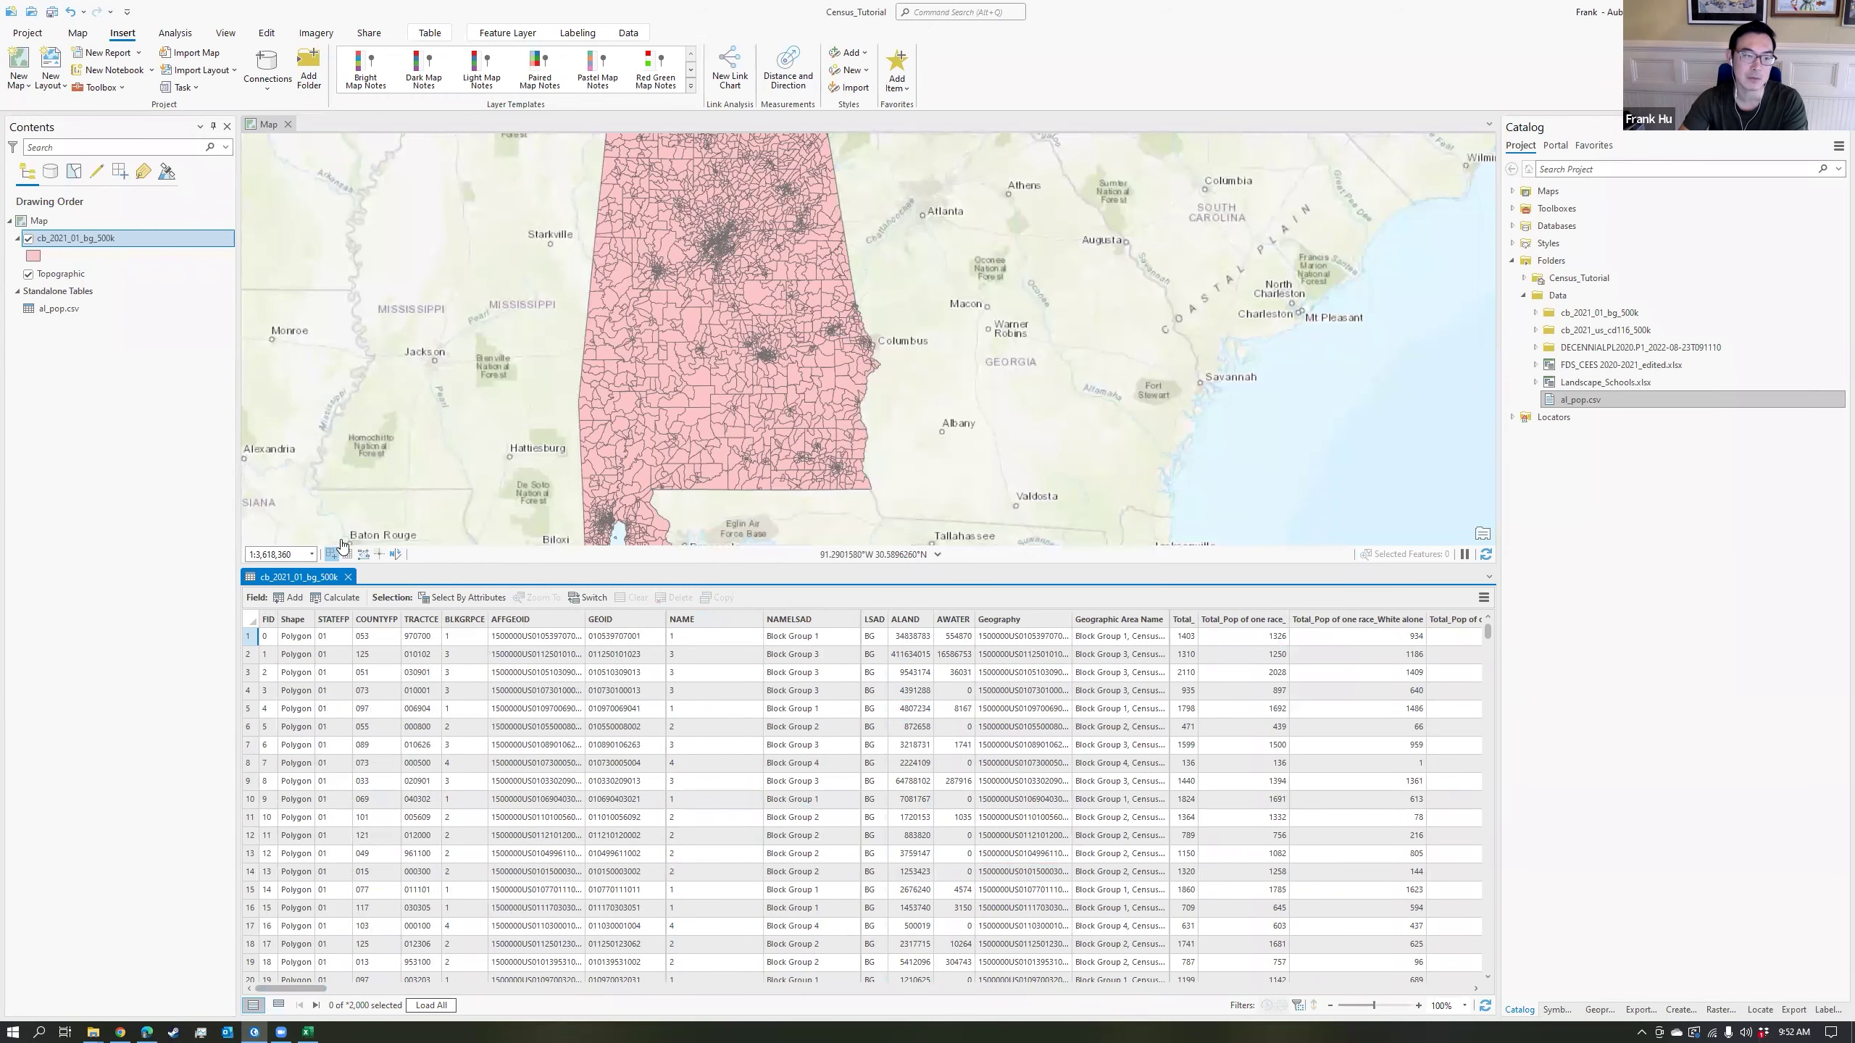
left_click(348, 576)
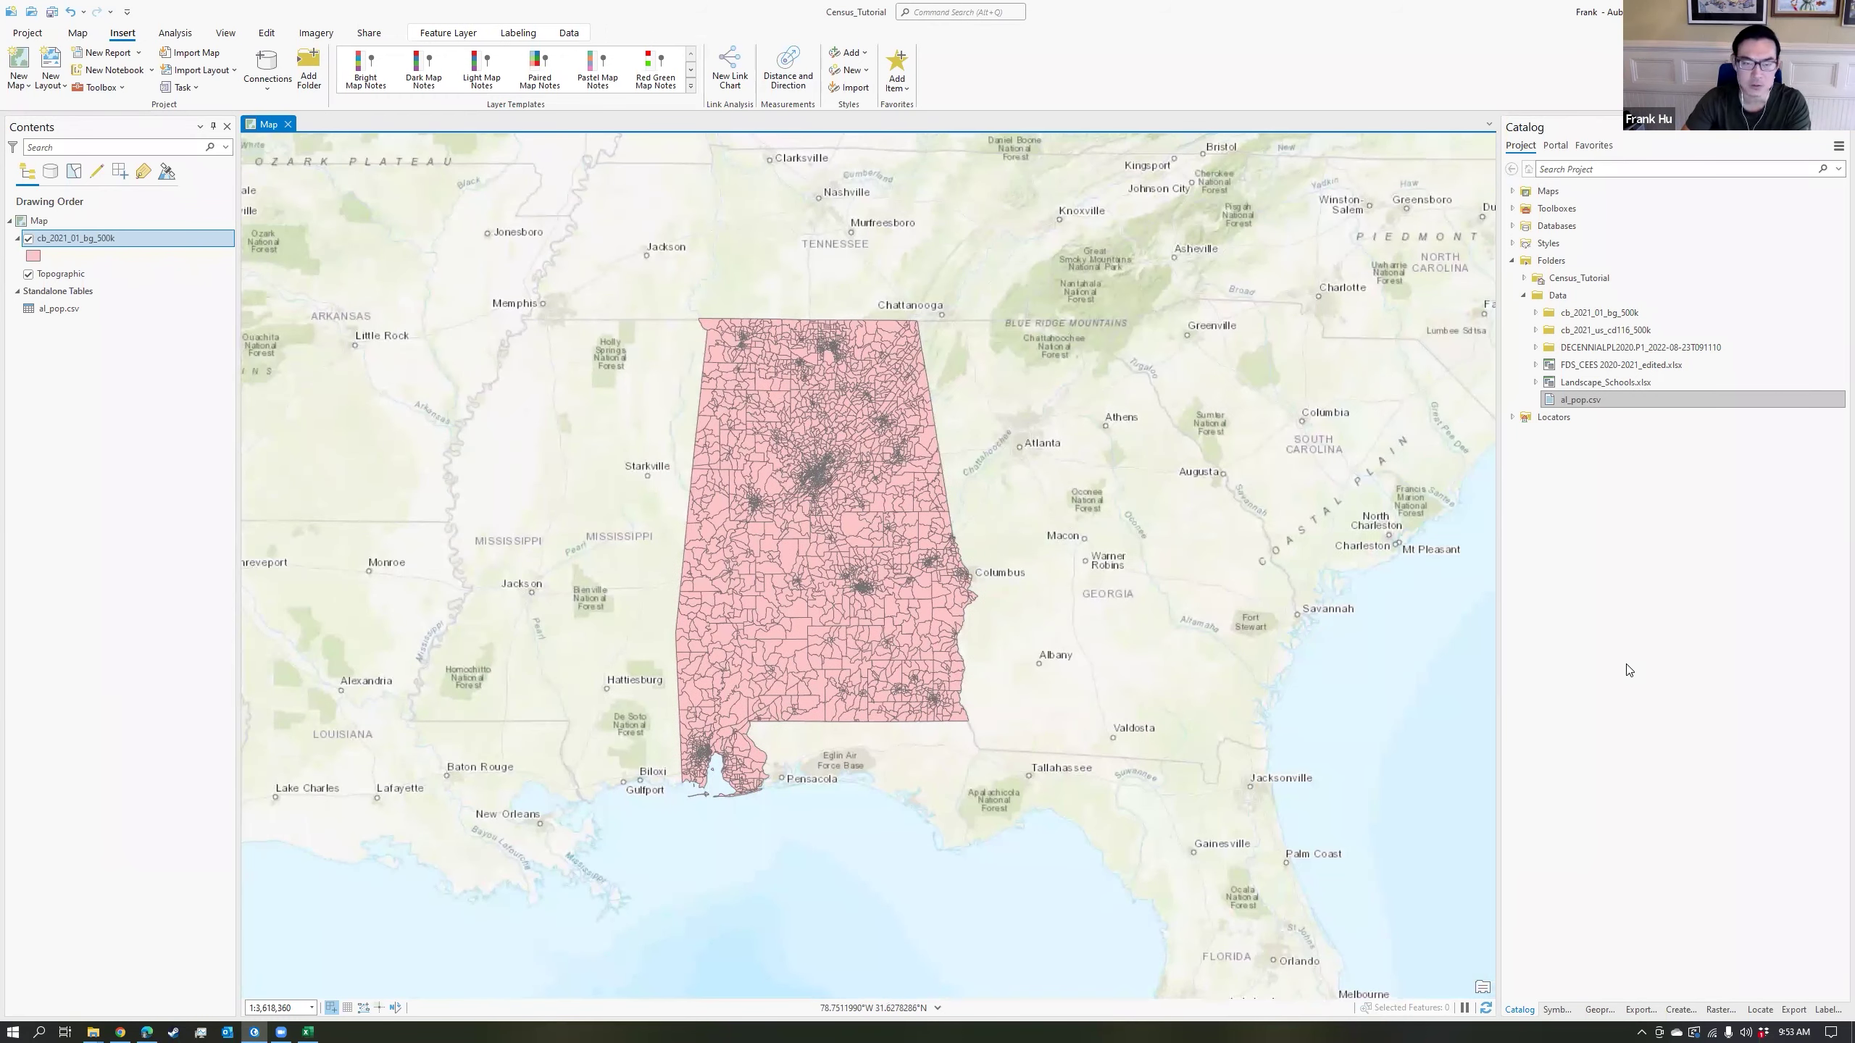
Symbolize the block group layer with Graduated Colors on the Total_ field and hide the Topographic basemap.
scroll(794, 523, "up", 2)
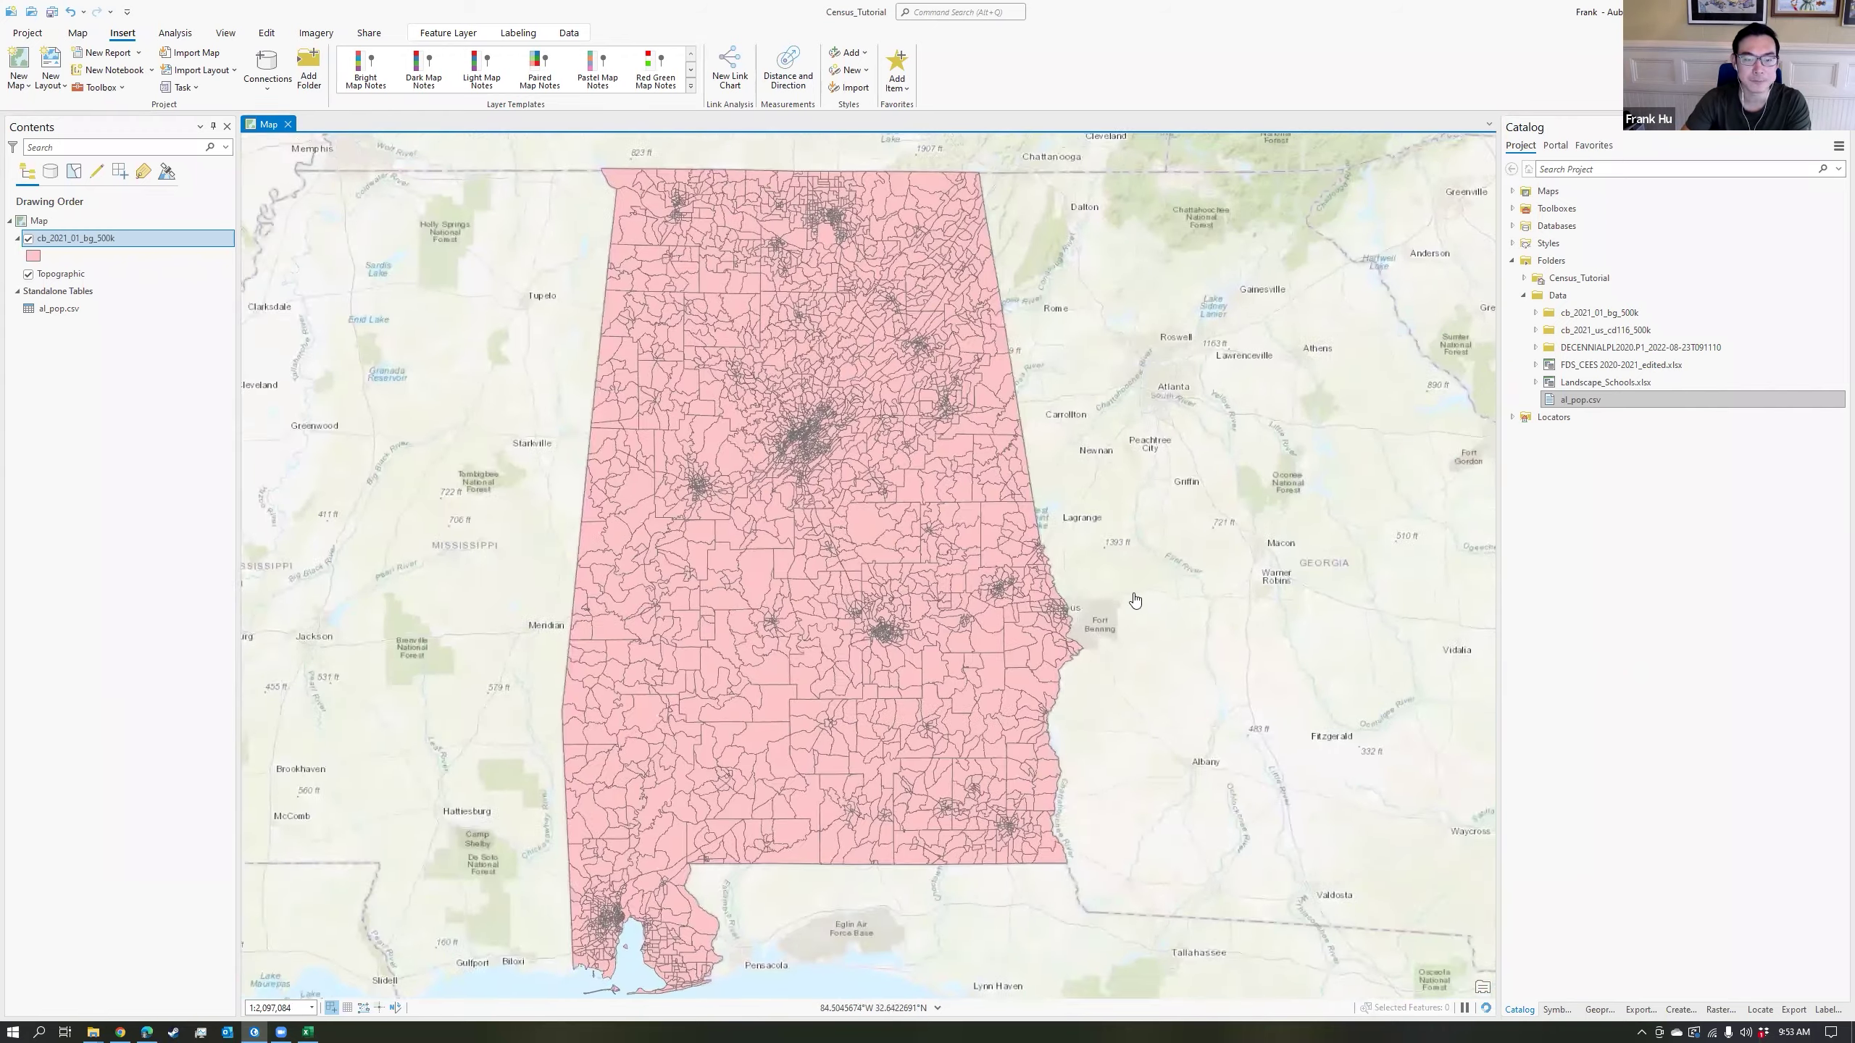
right_click(90, 242)
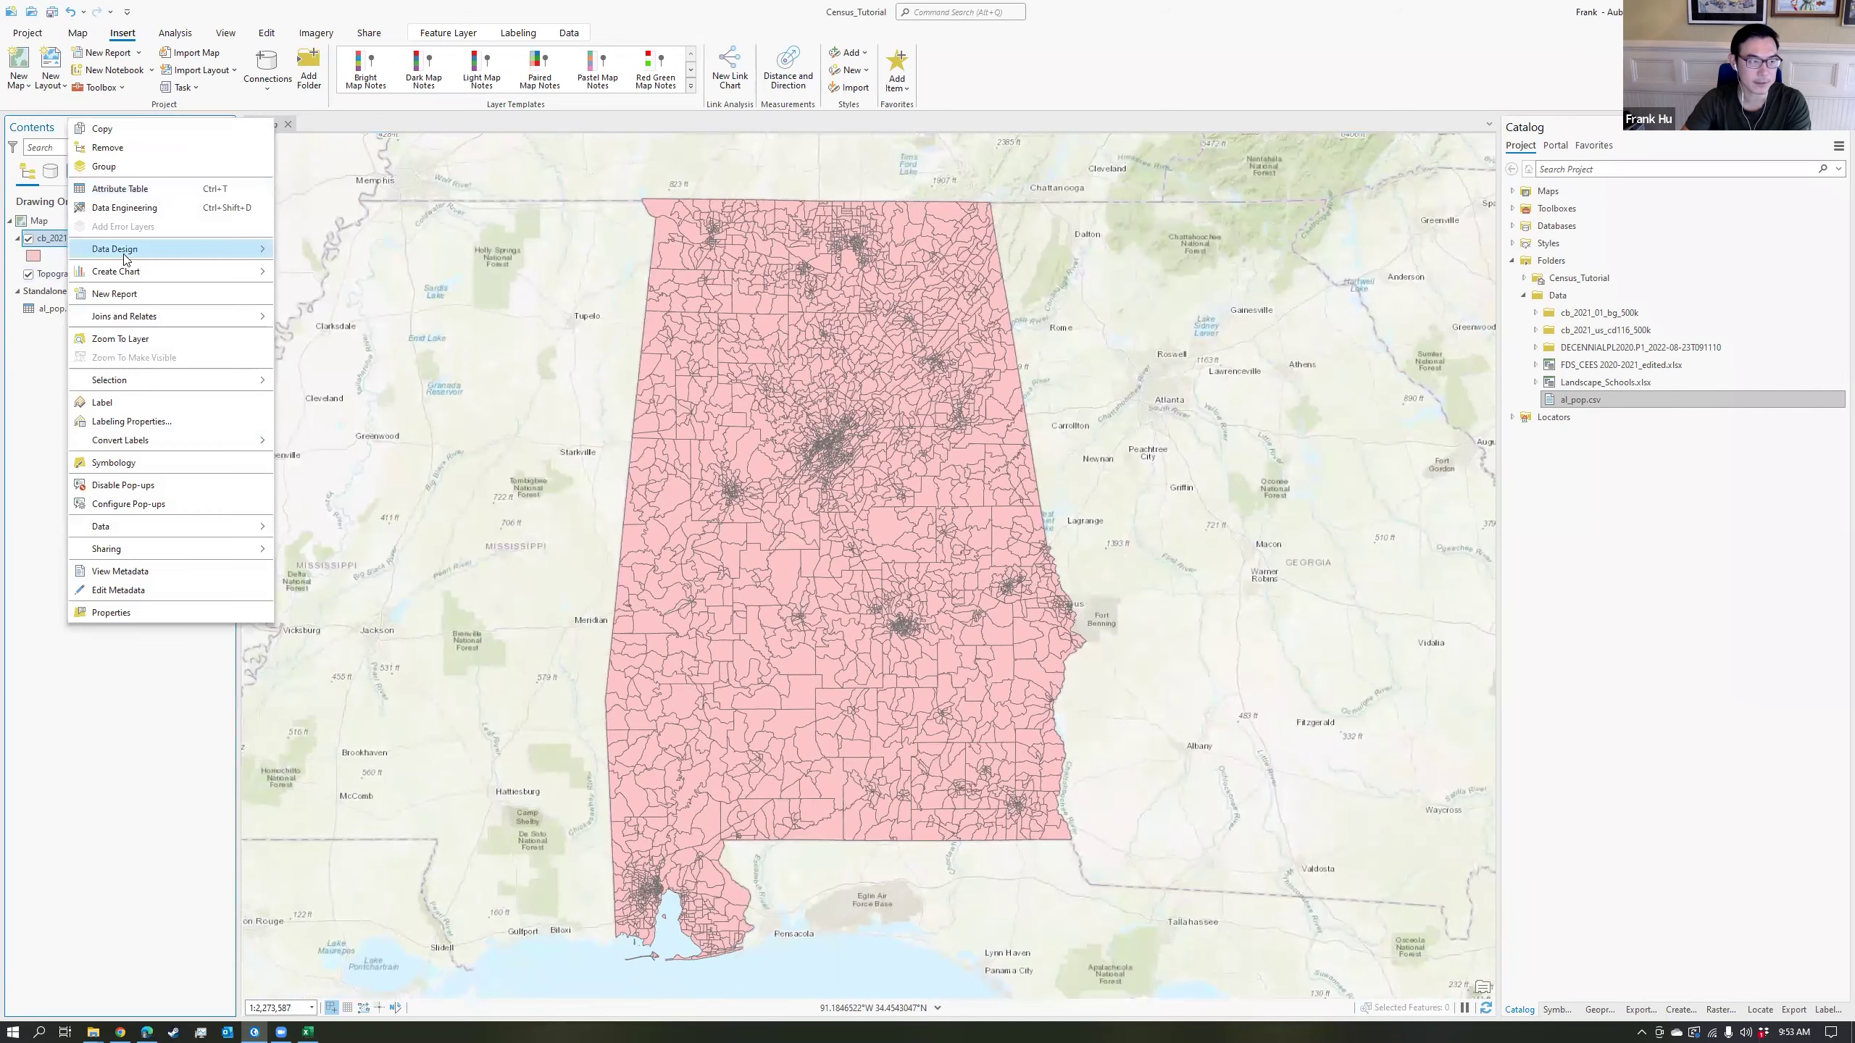
left_click(162, 467)
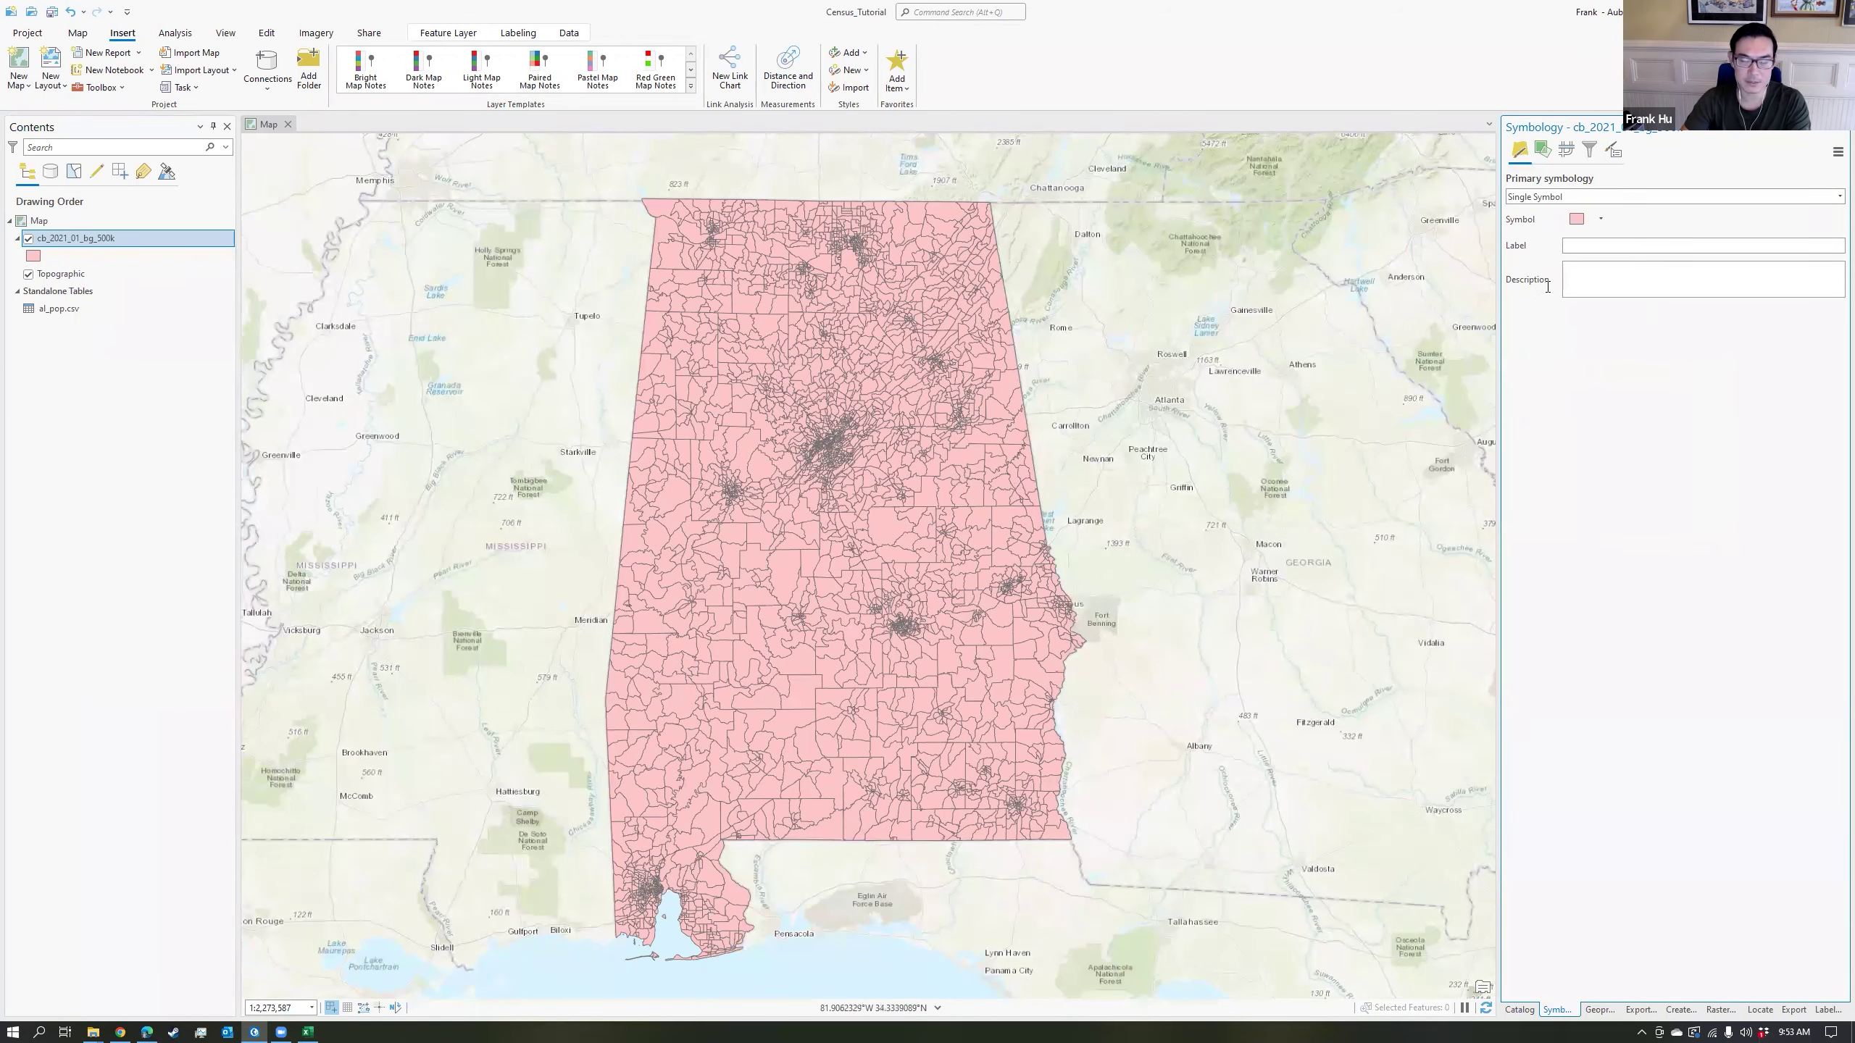
left_click(1838, 197)
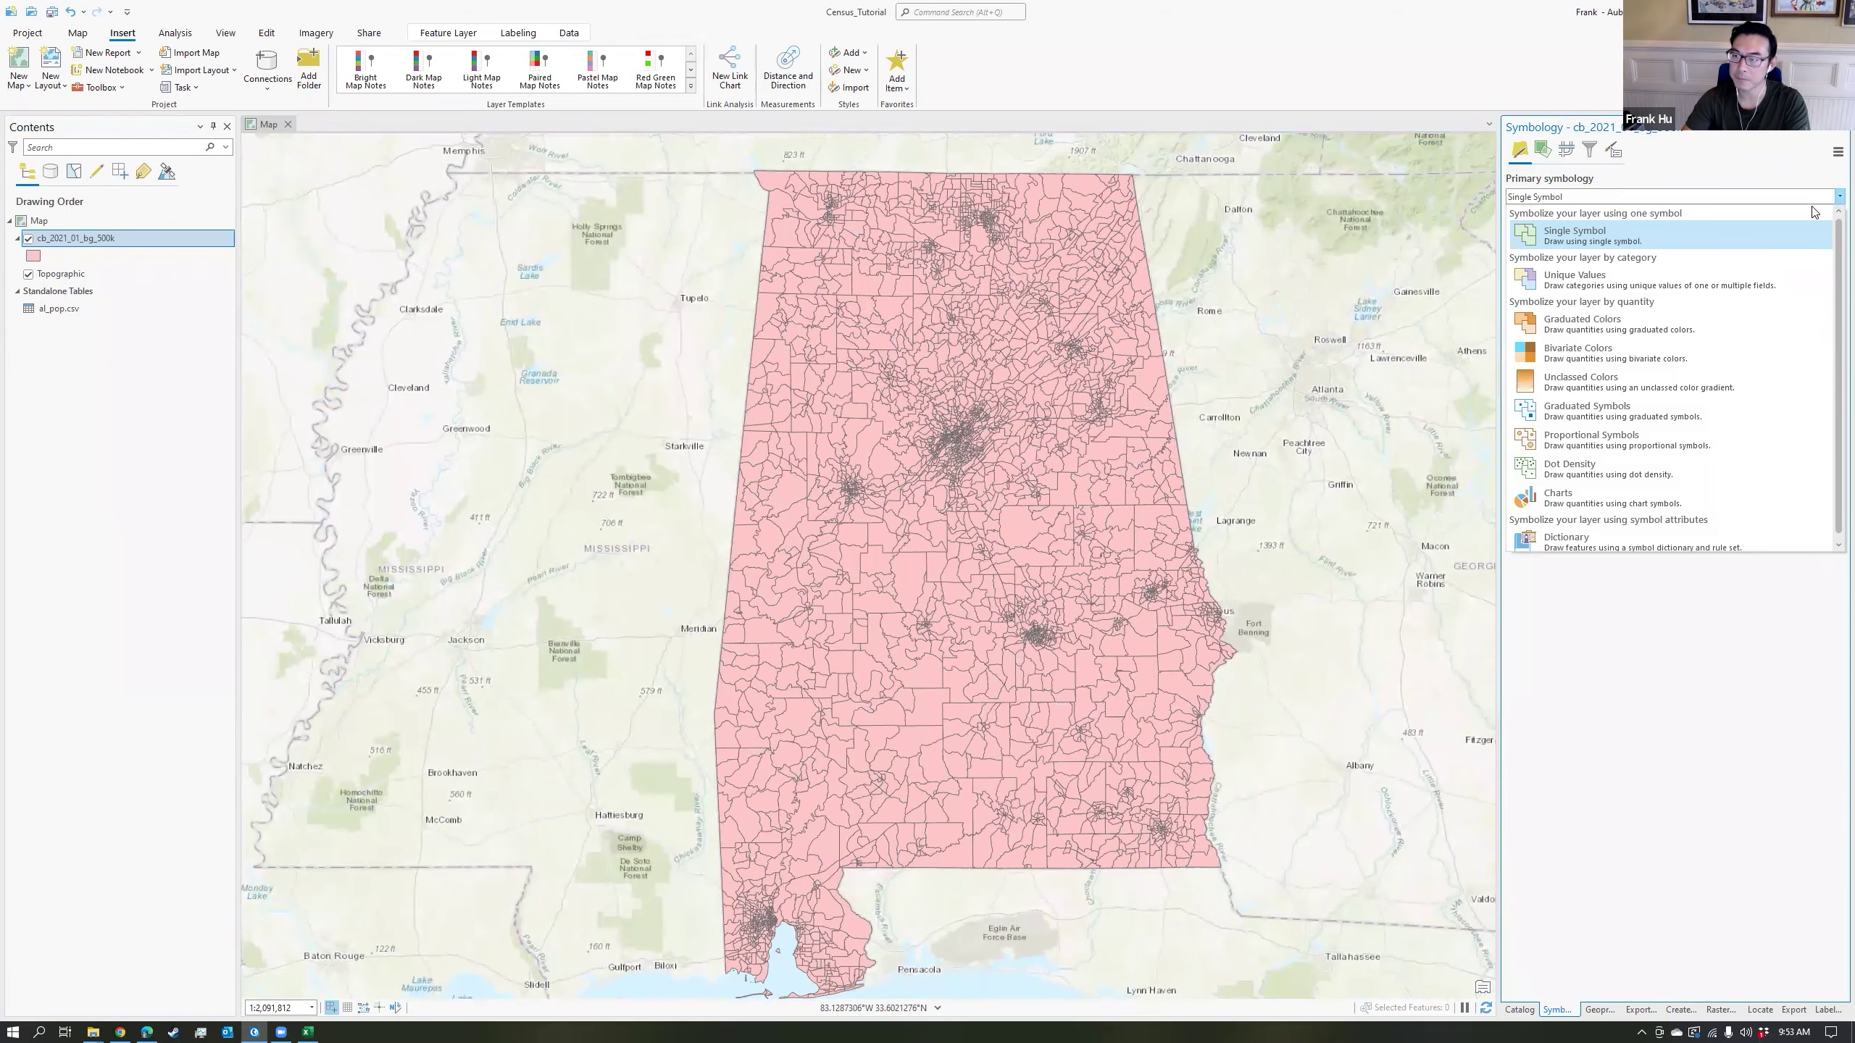
left_click(1633, 325)
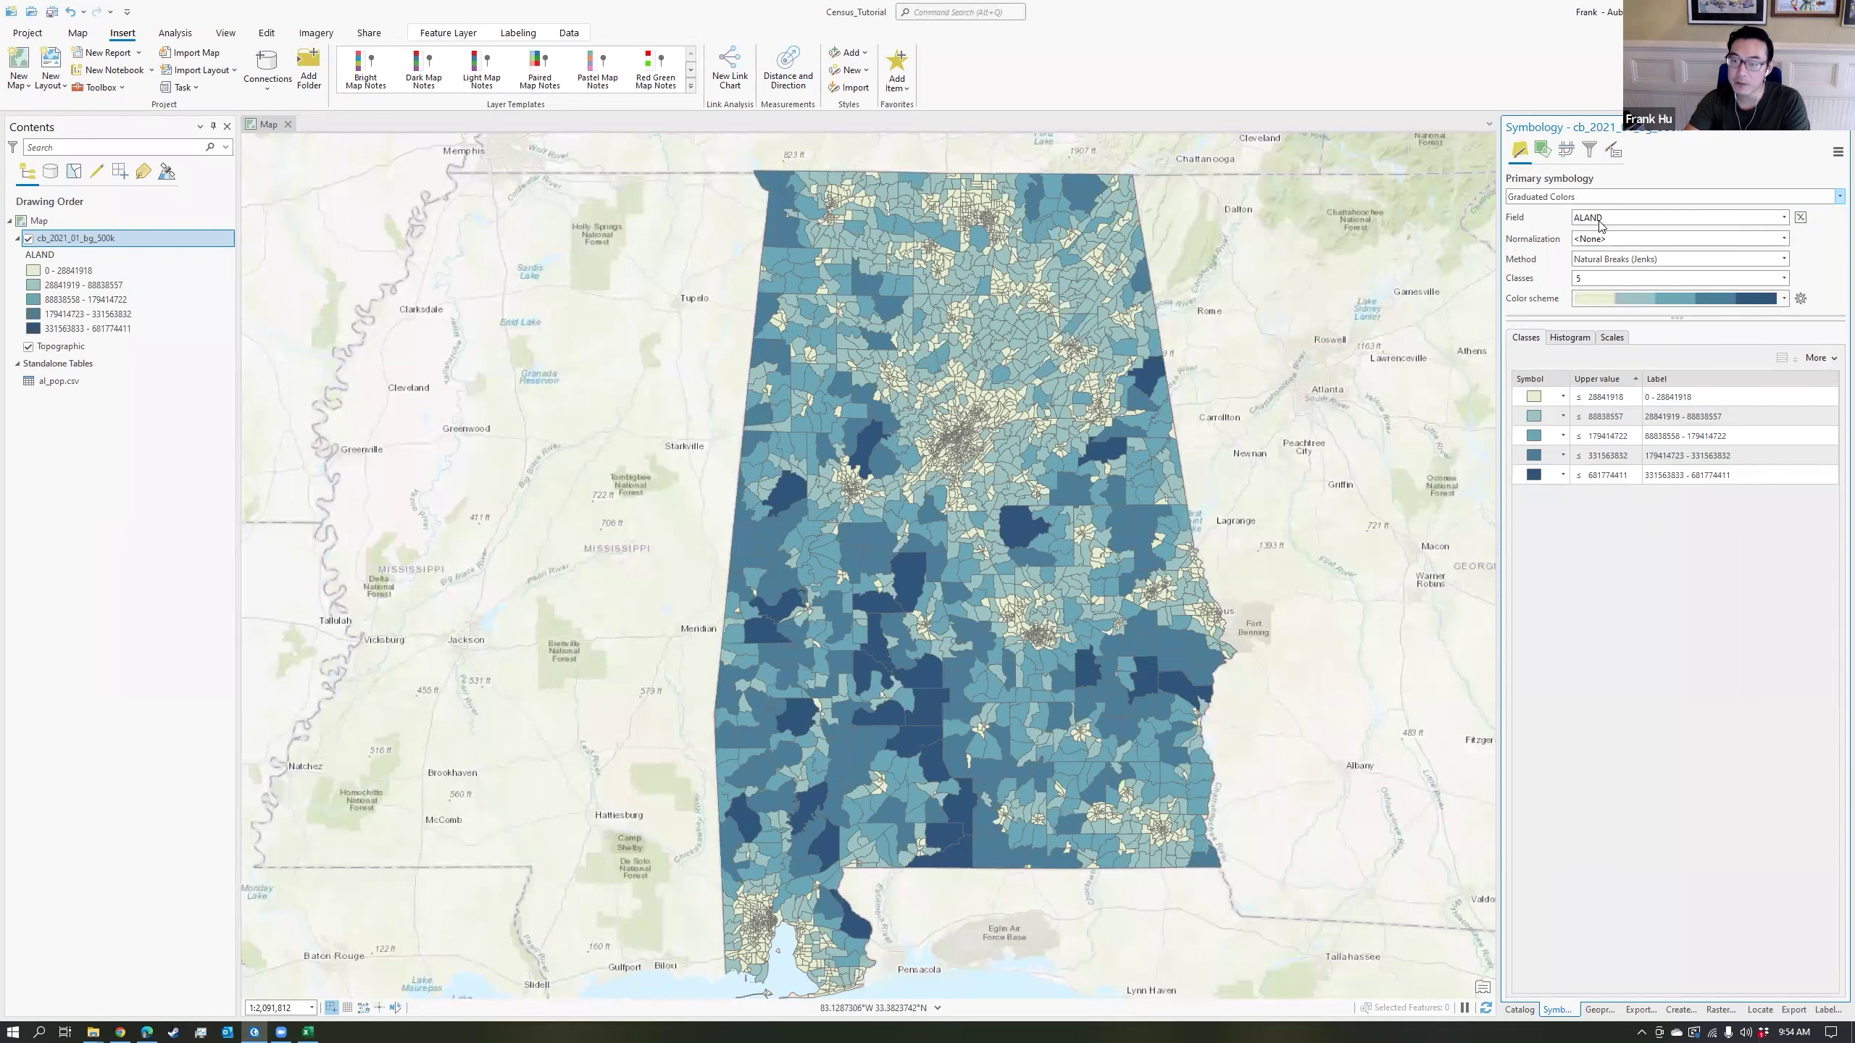
left_click(1783, 218)
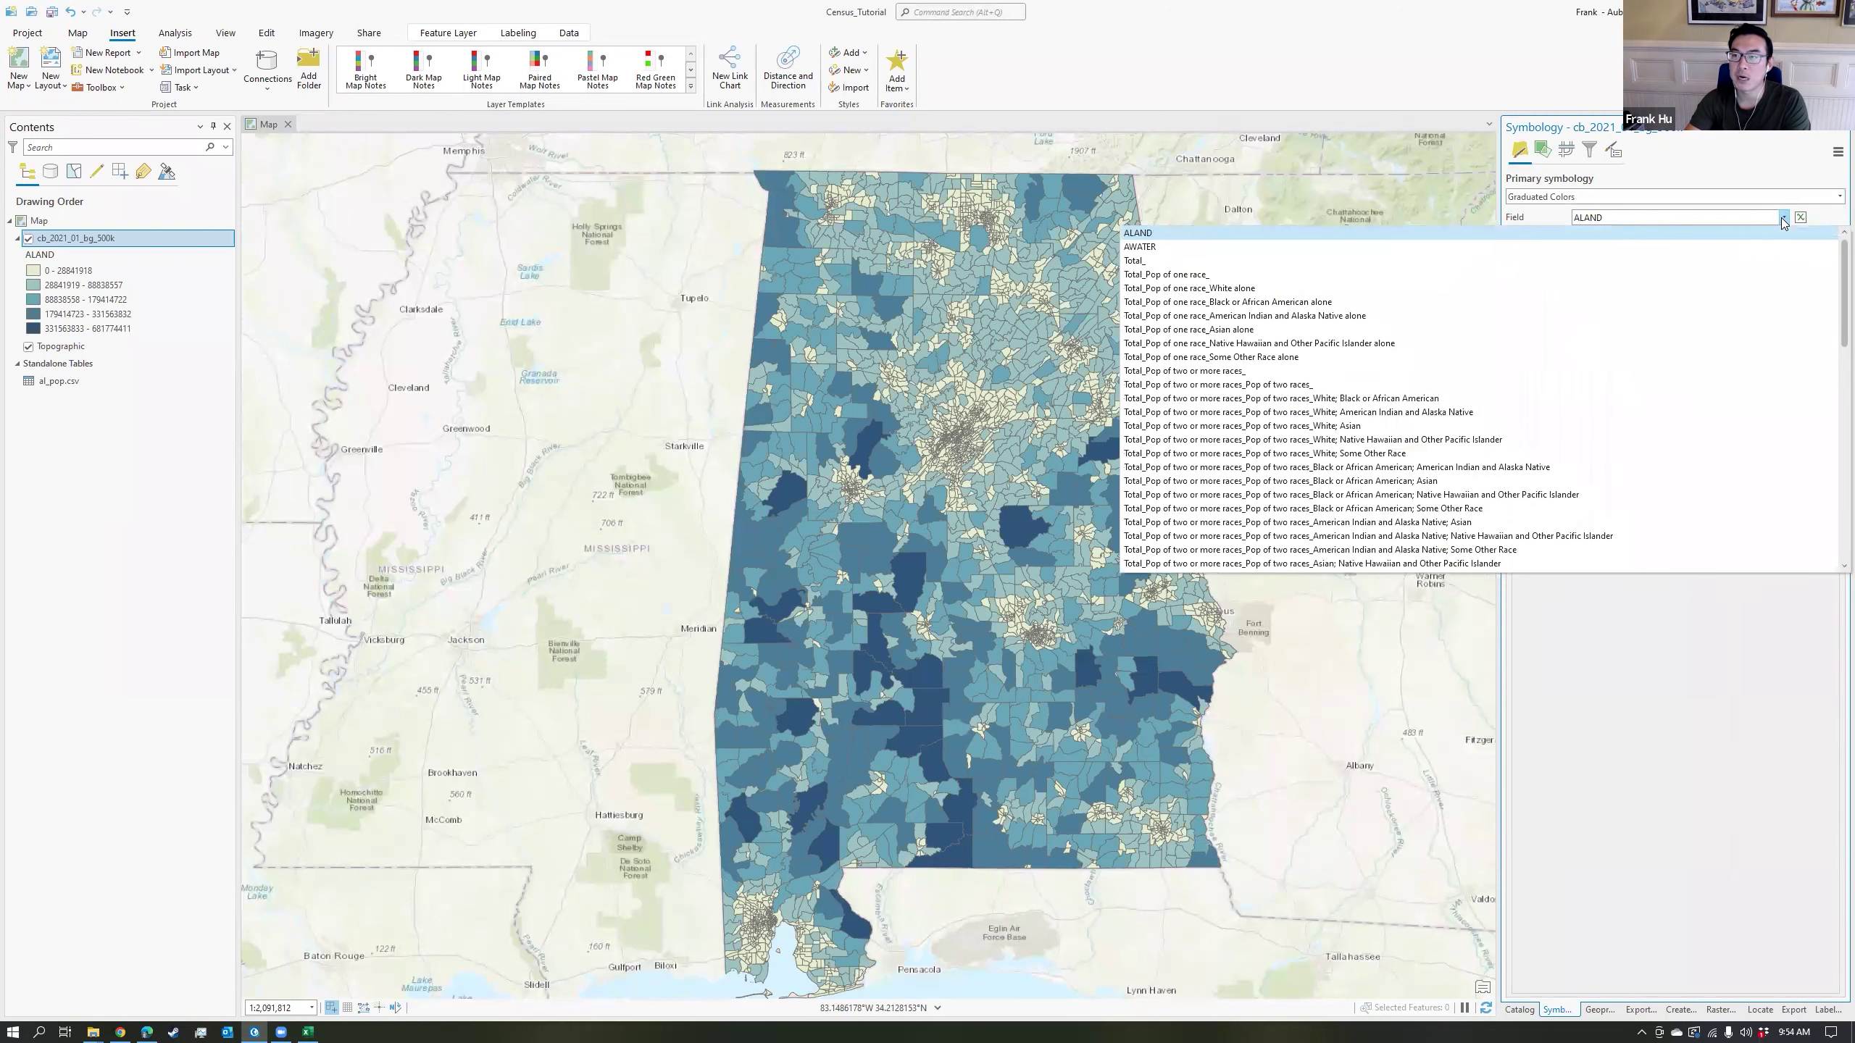
left_click(1142, 261)
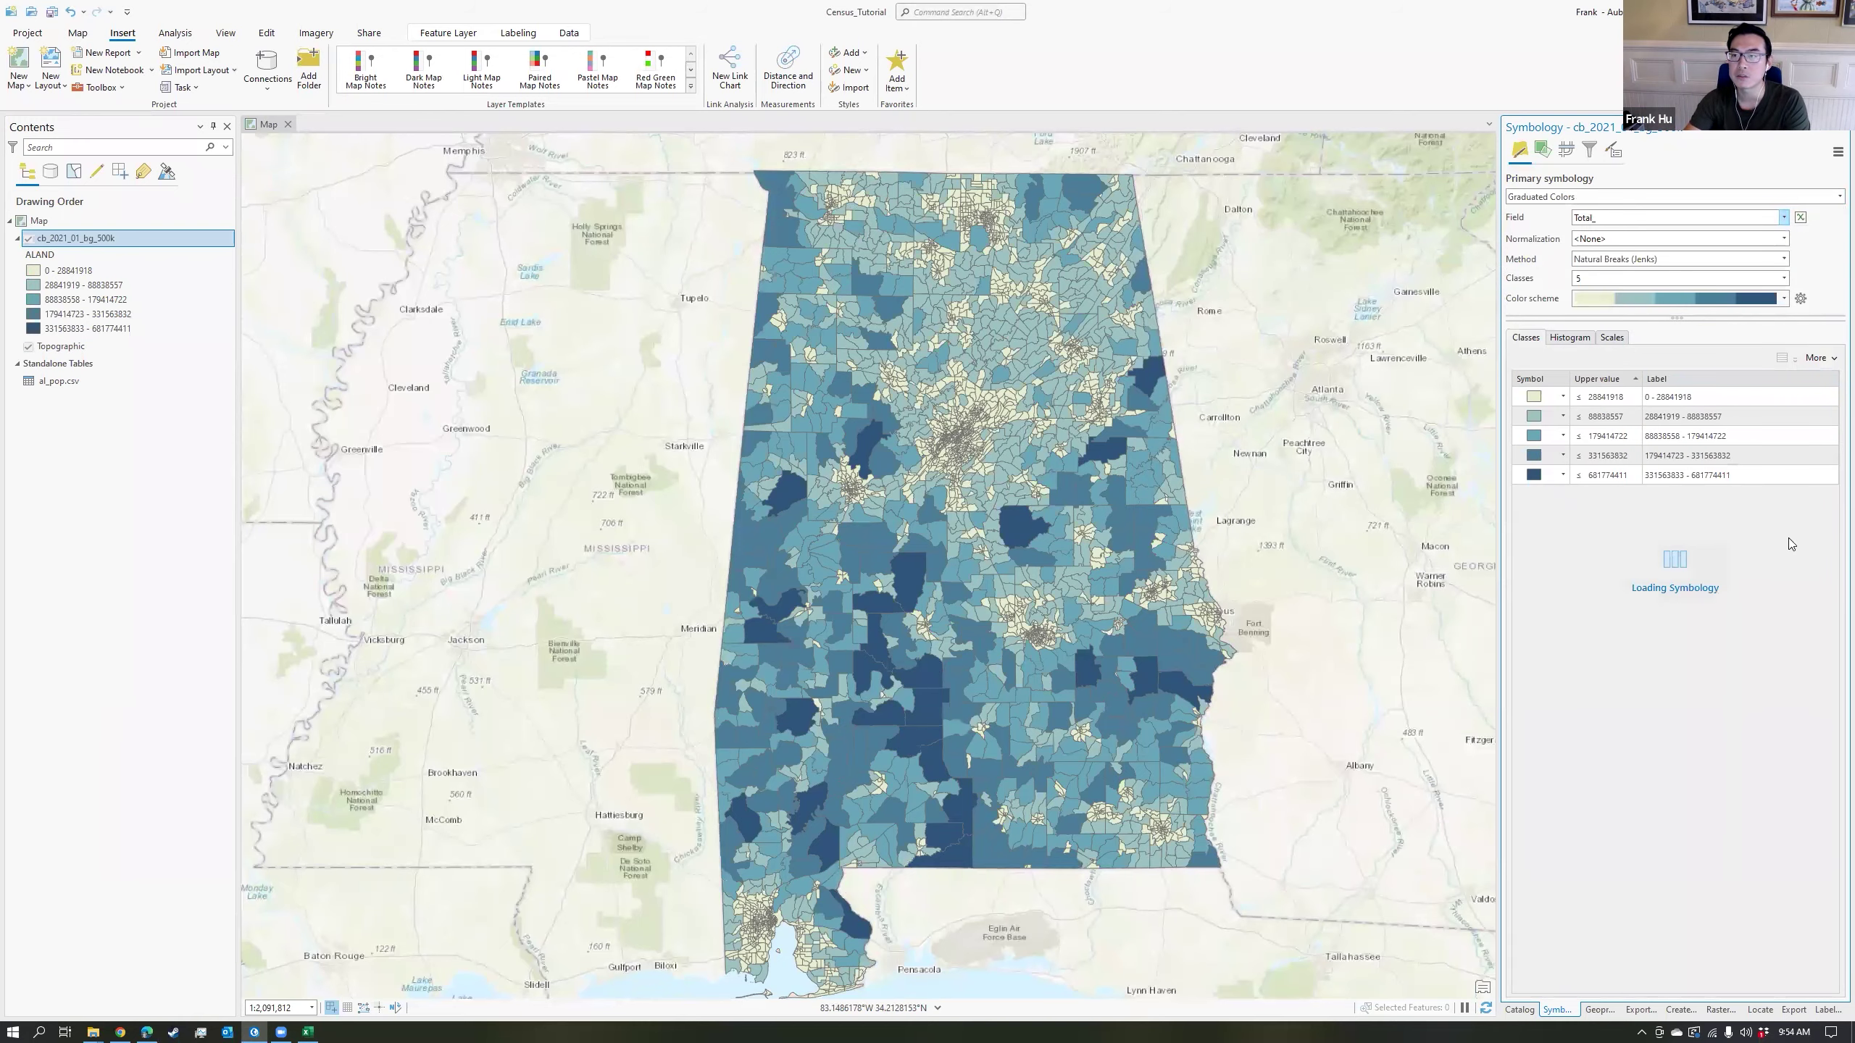
left_click(28, 347)
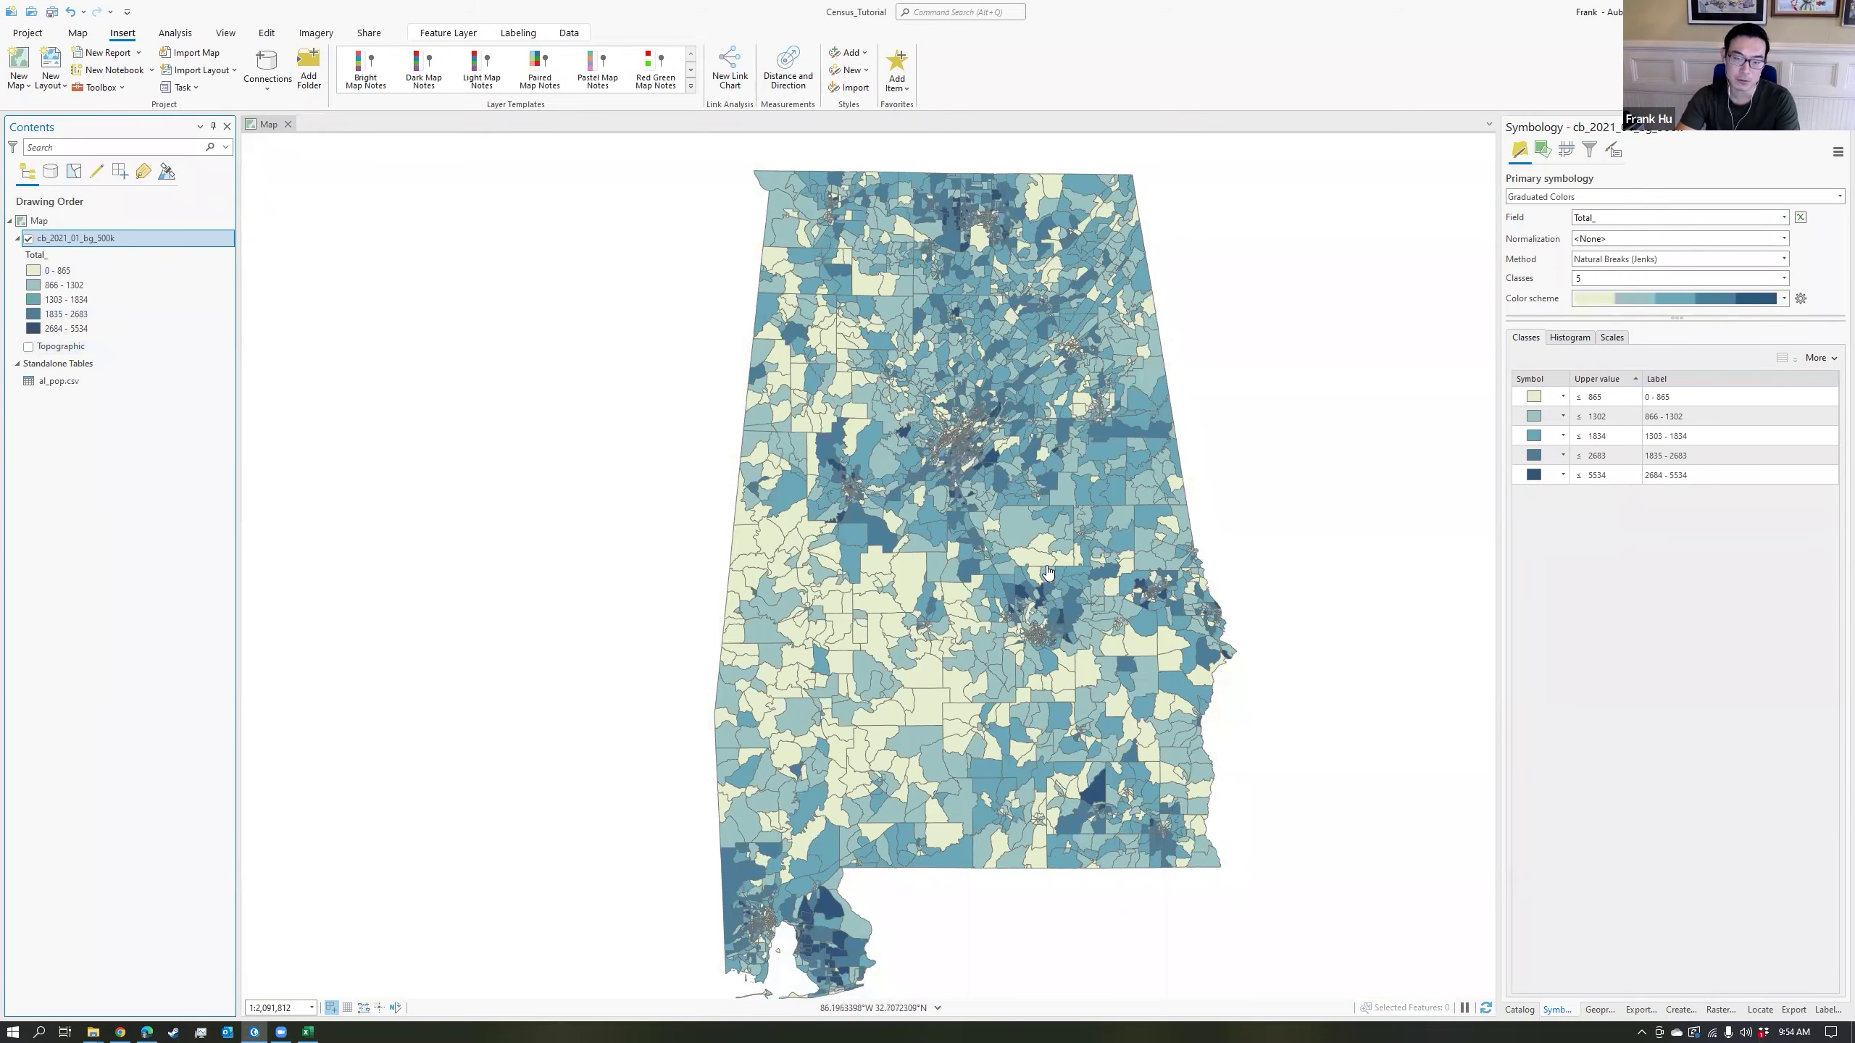
left_click_drag(1049, 596, 1053, 584)
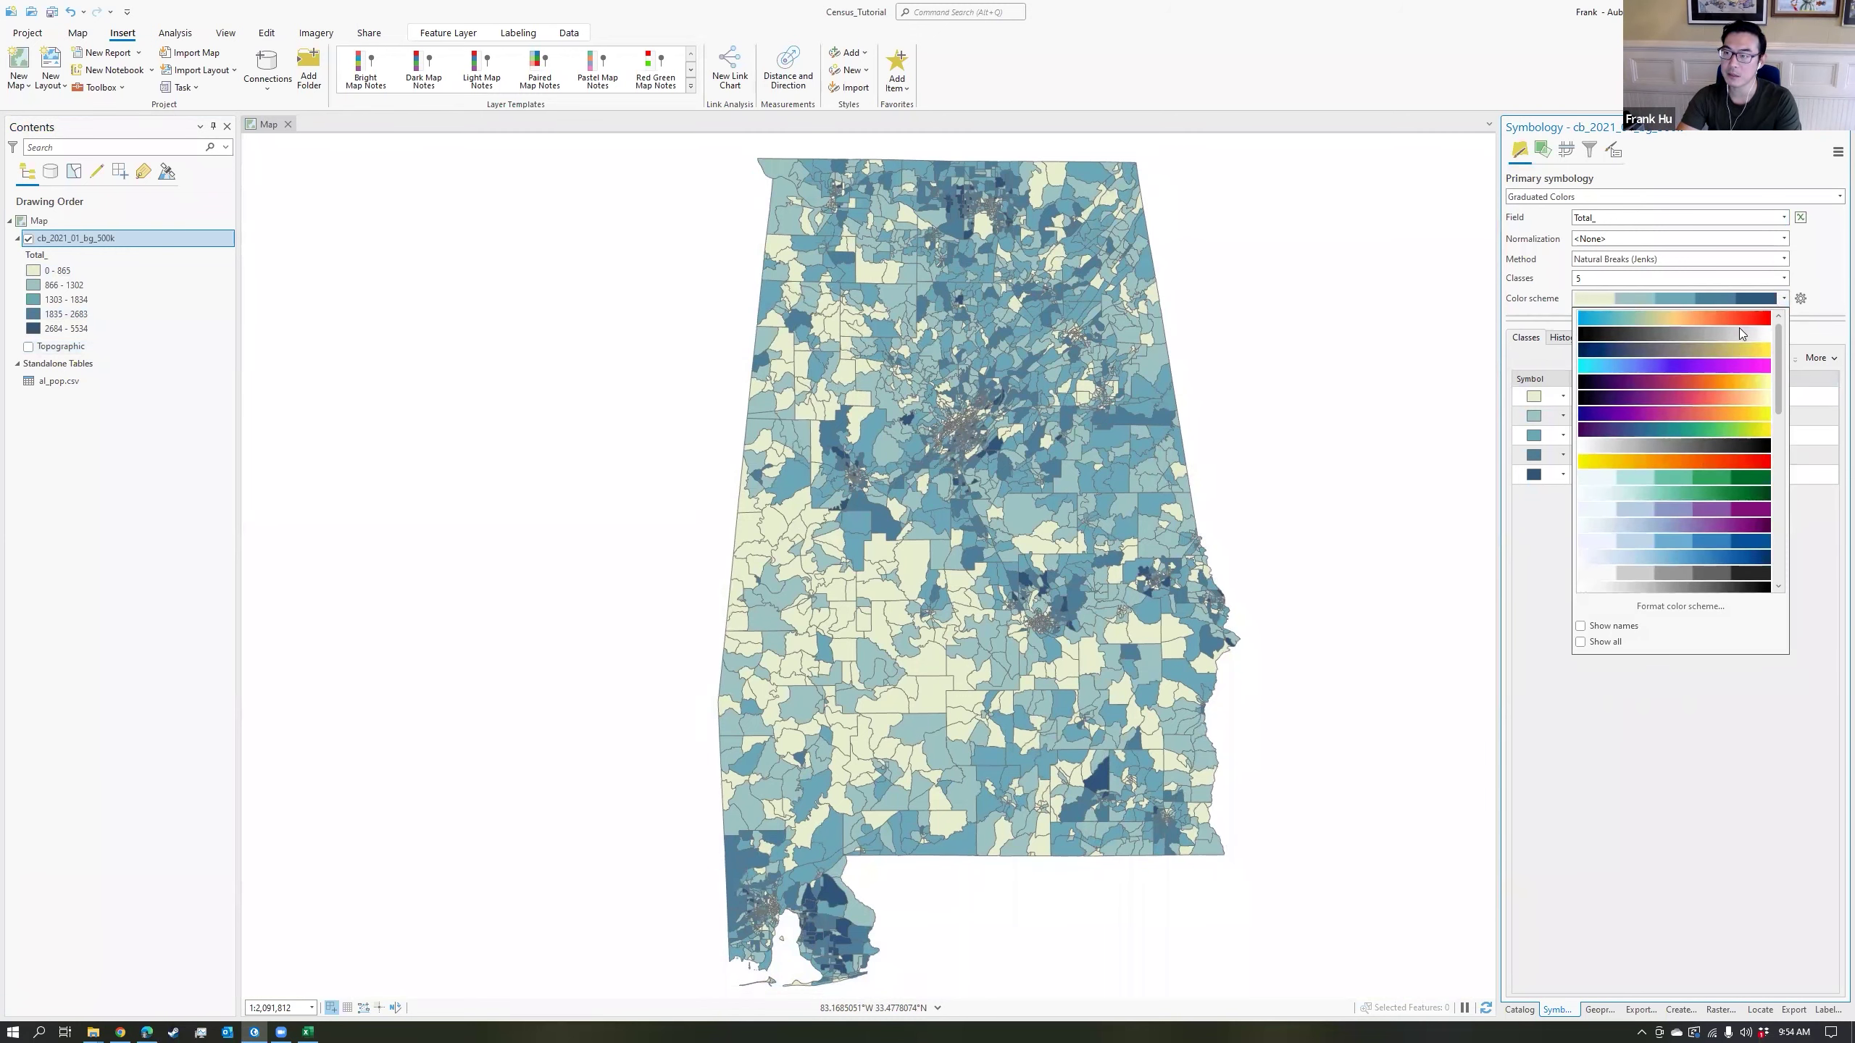
Try the blue-to-red color scheme on the block groups and switch to the cyan-to-magenta scheme.
left_click(1739, 322)
left_click(1782, 299)
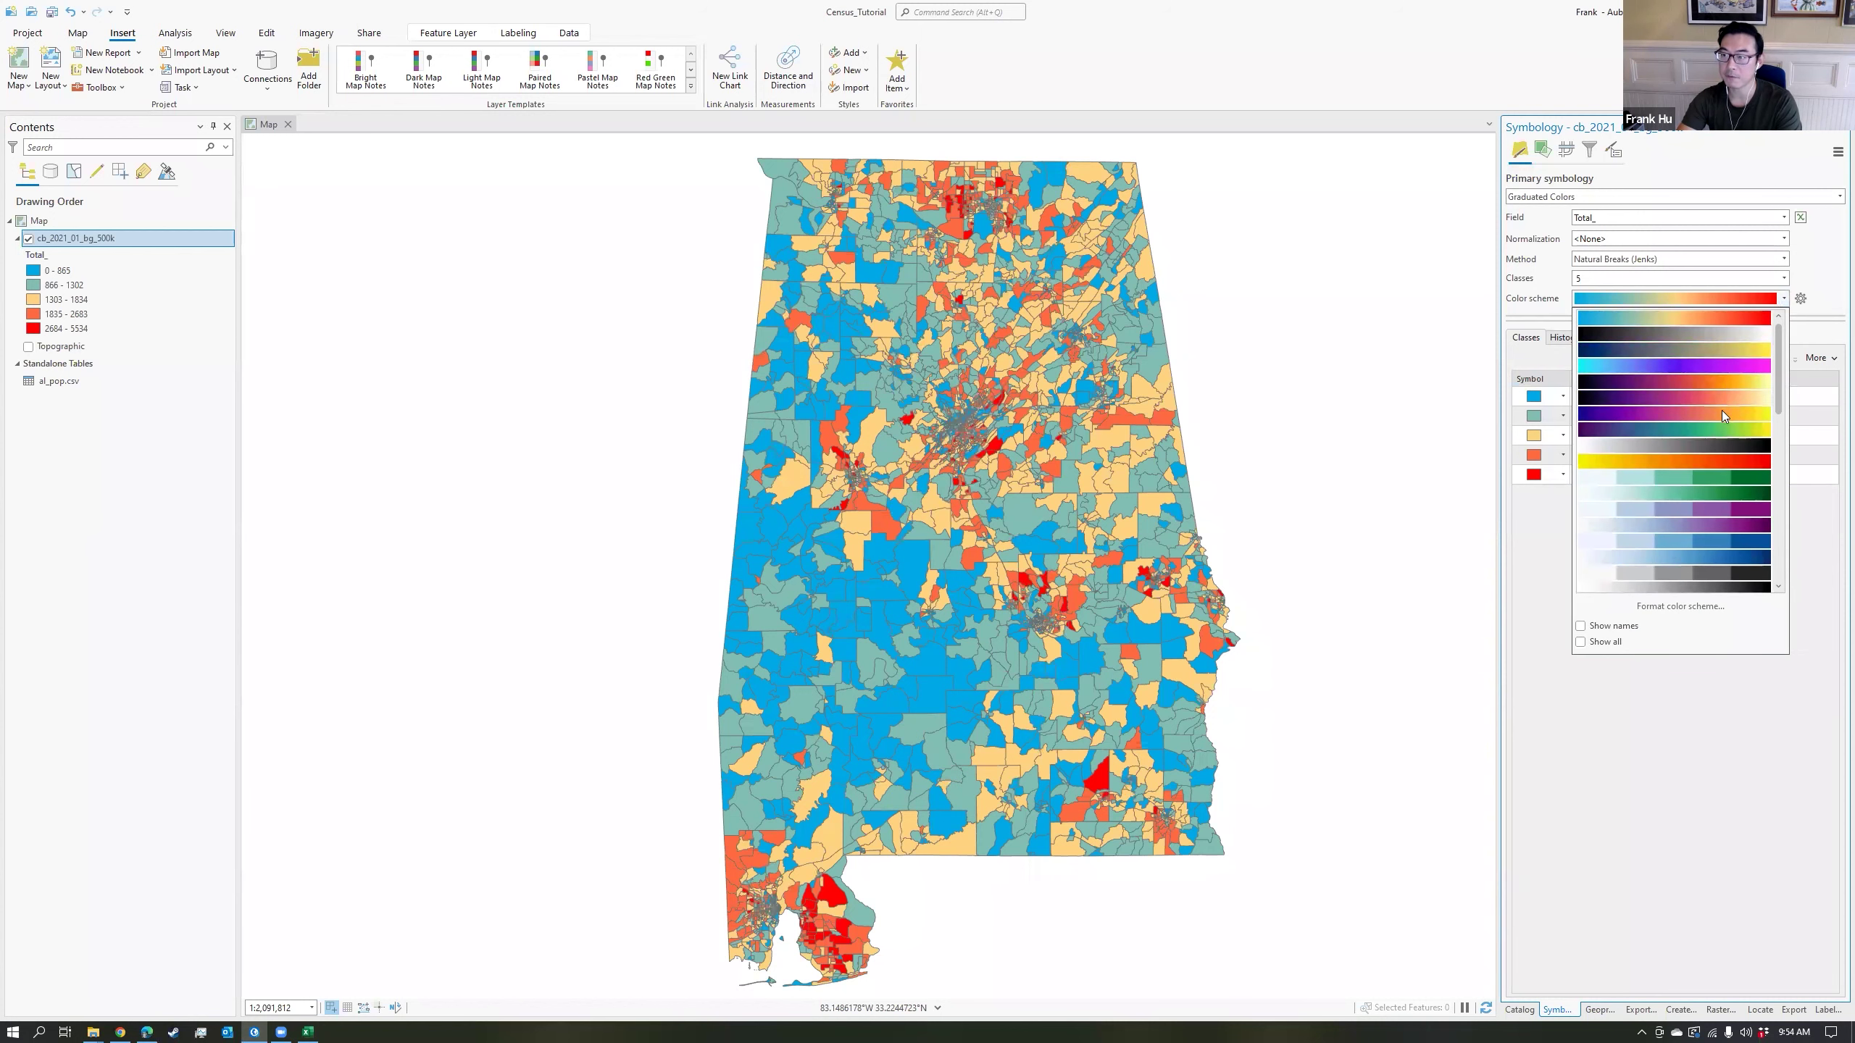
left_click(1732, 364)
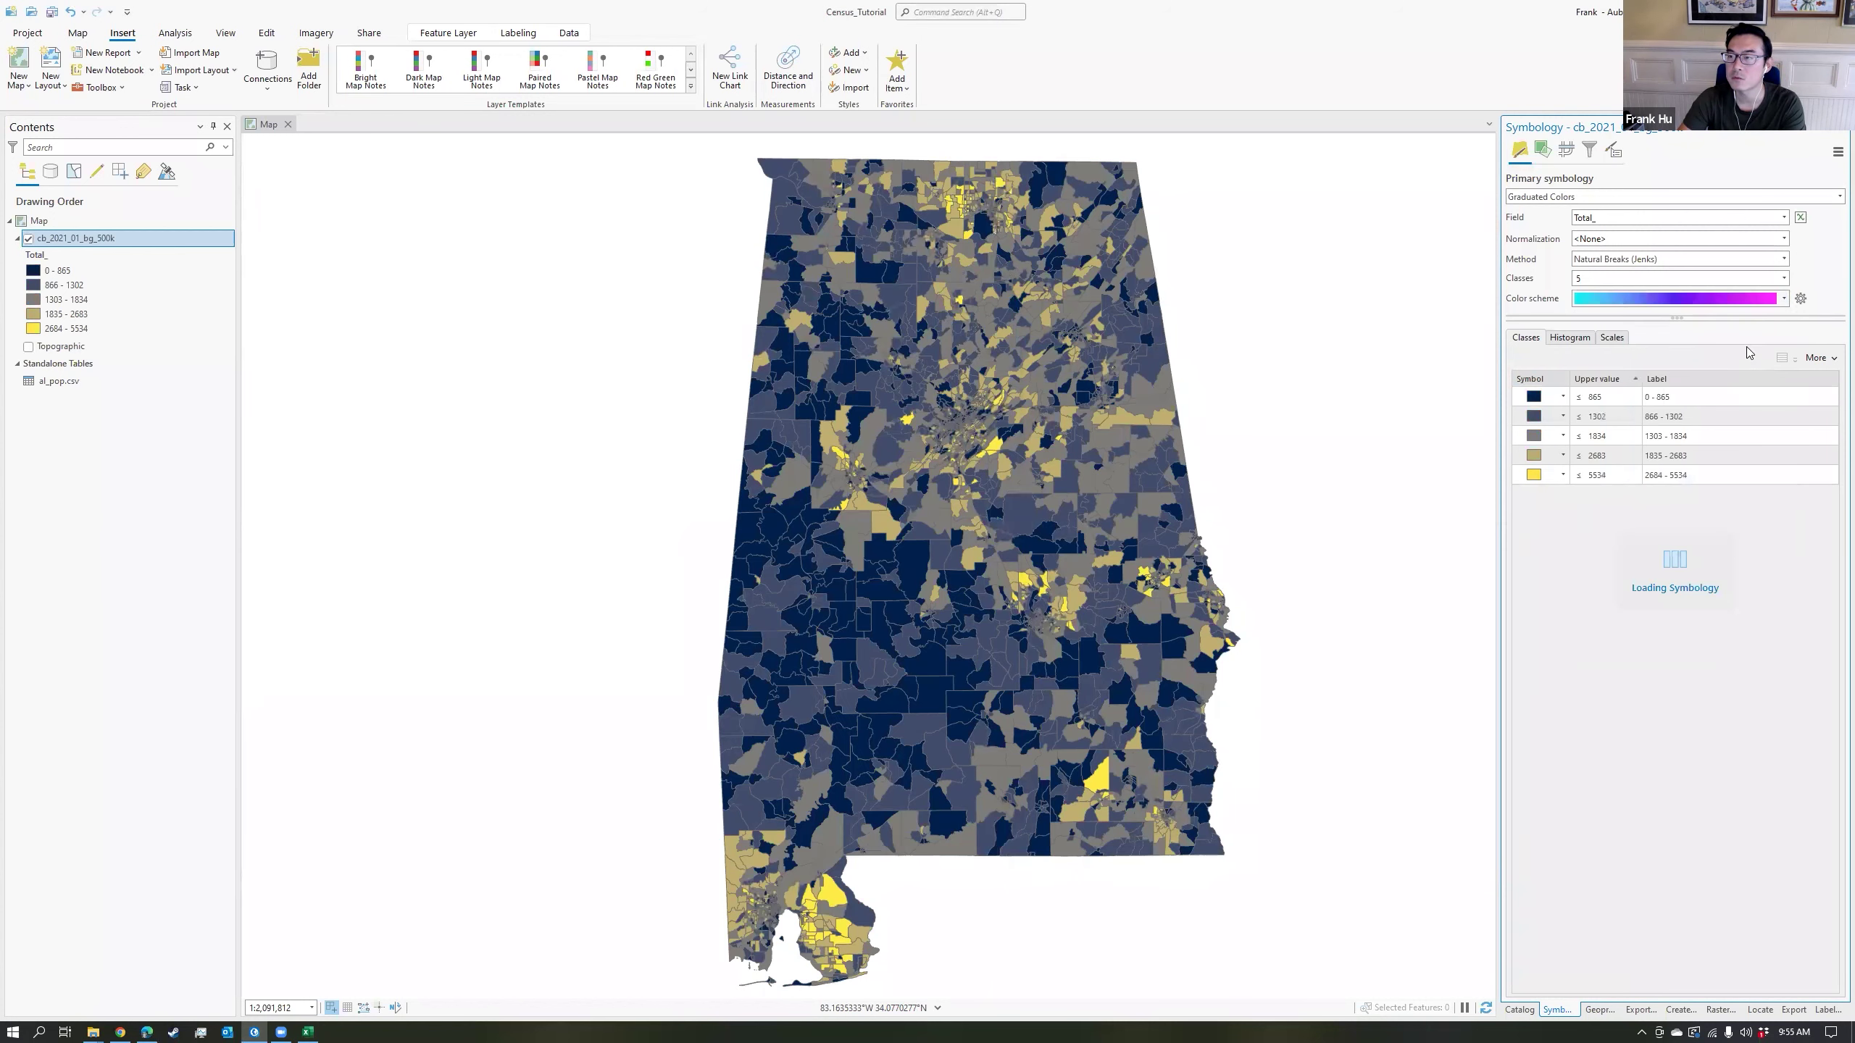
Edit the color scheme's stops to purple at the start, pale yellow in the middle and yellow-green at the end.
left_click(1747, 299)
left_click(1692, 605)
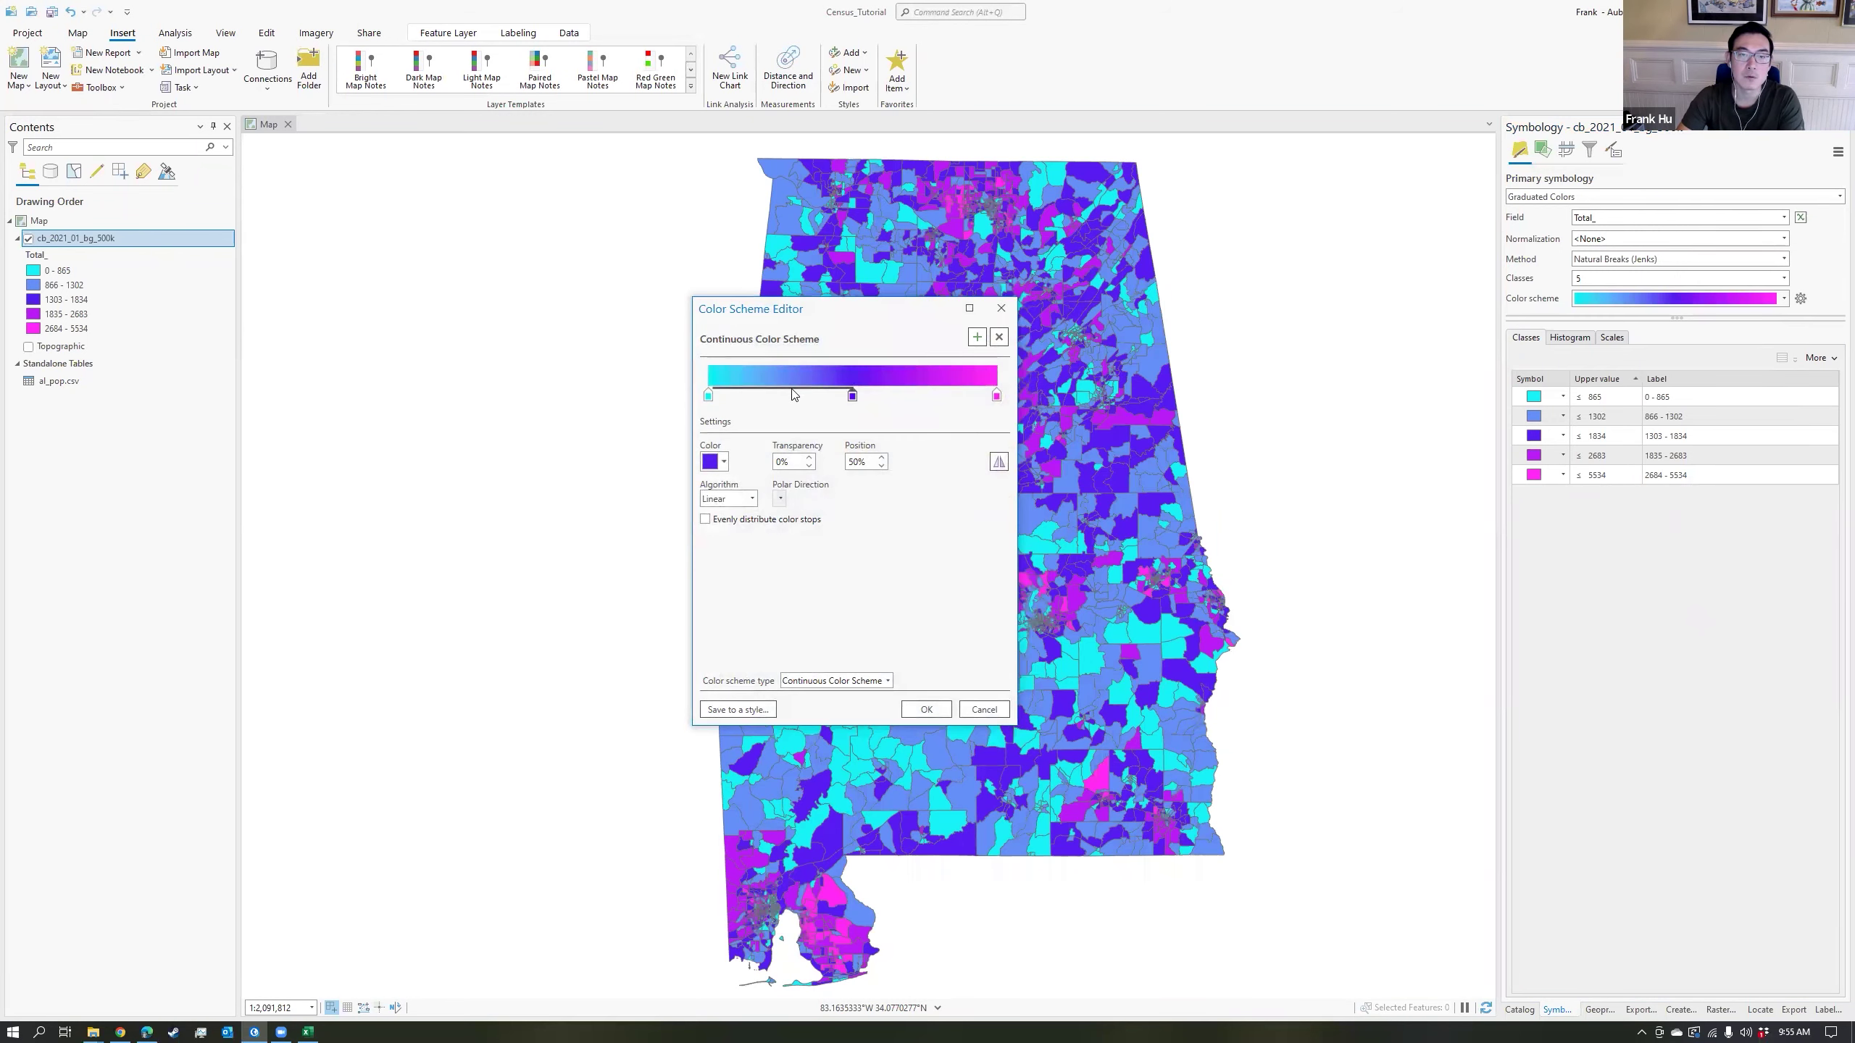
left_click(997, 397)
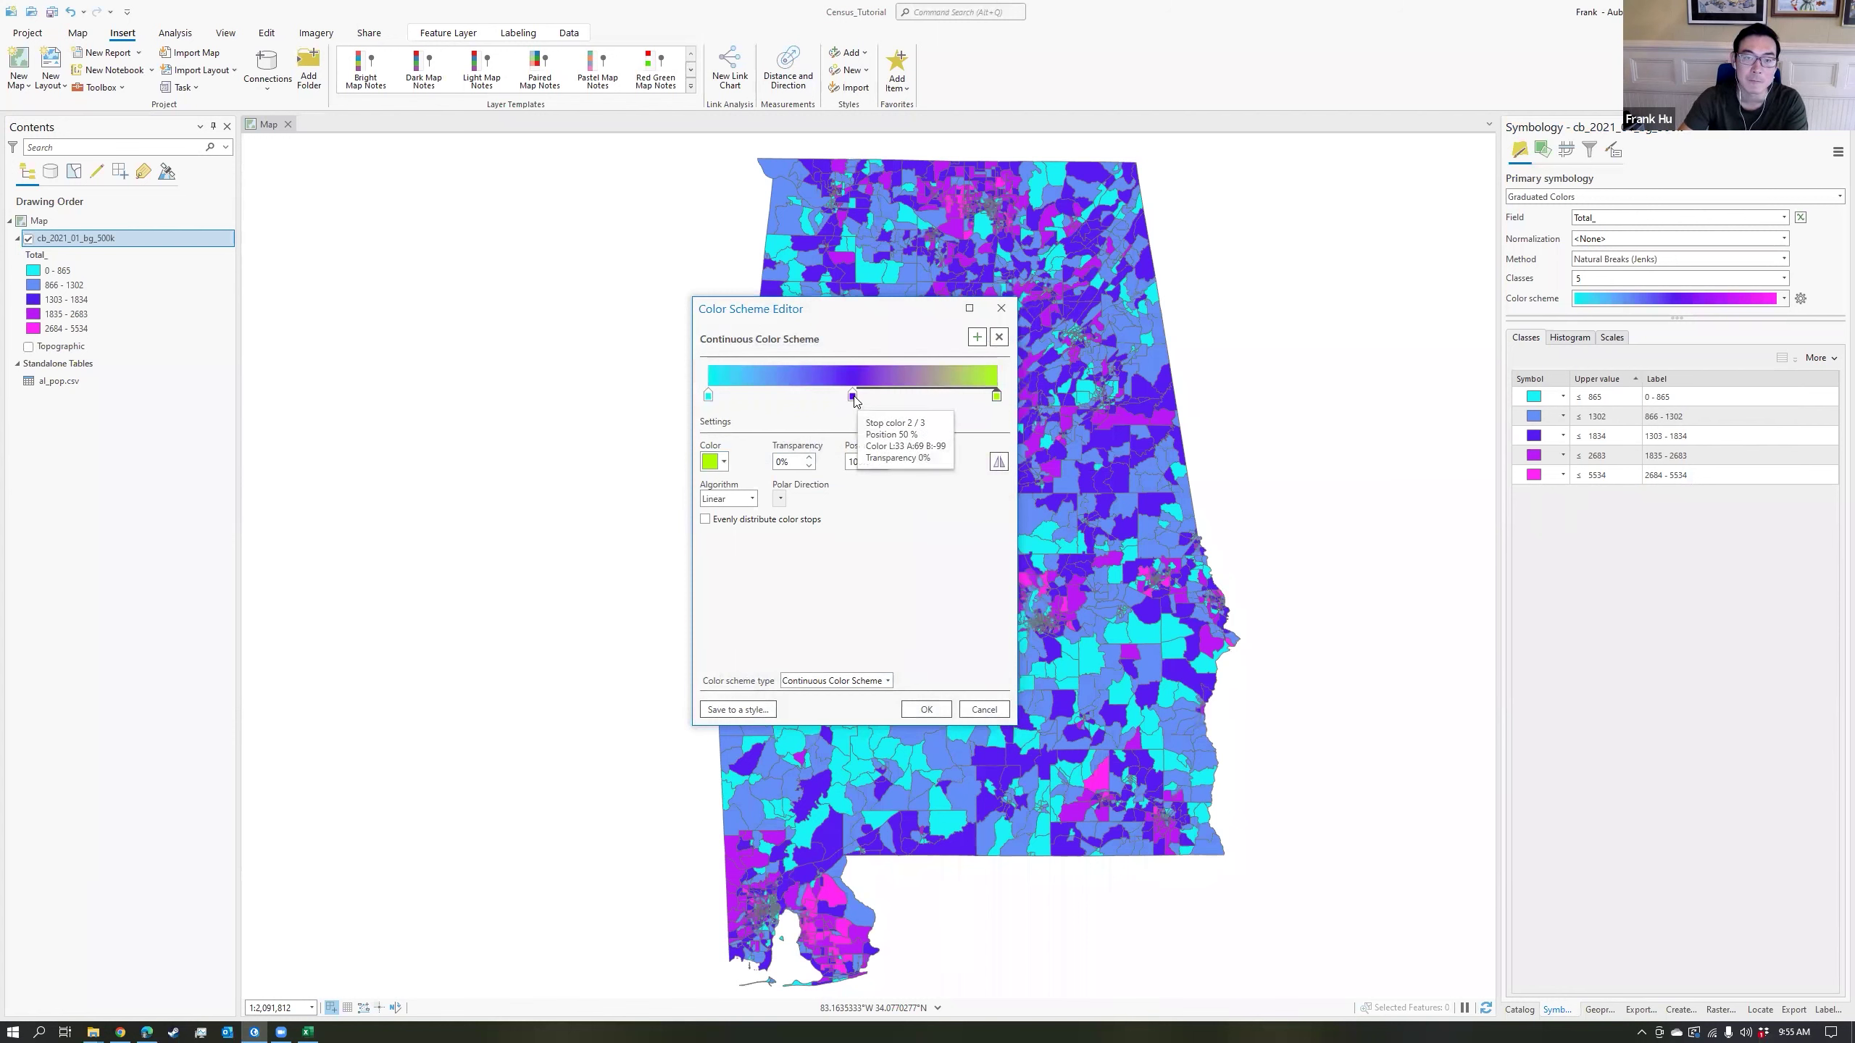
left_click(852, 398)
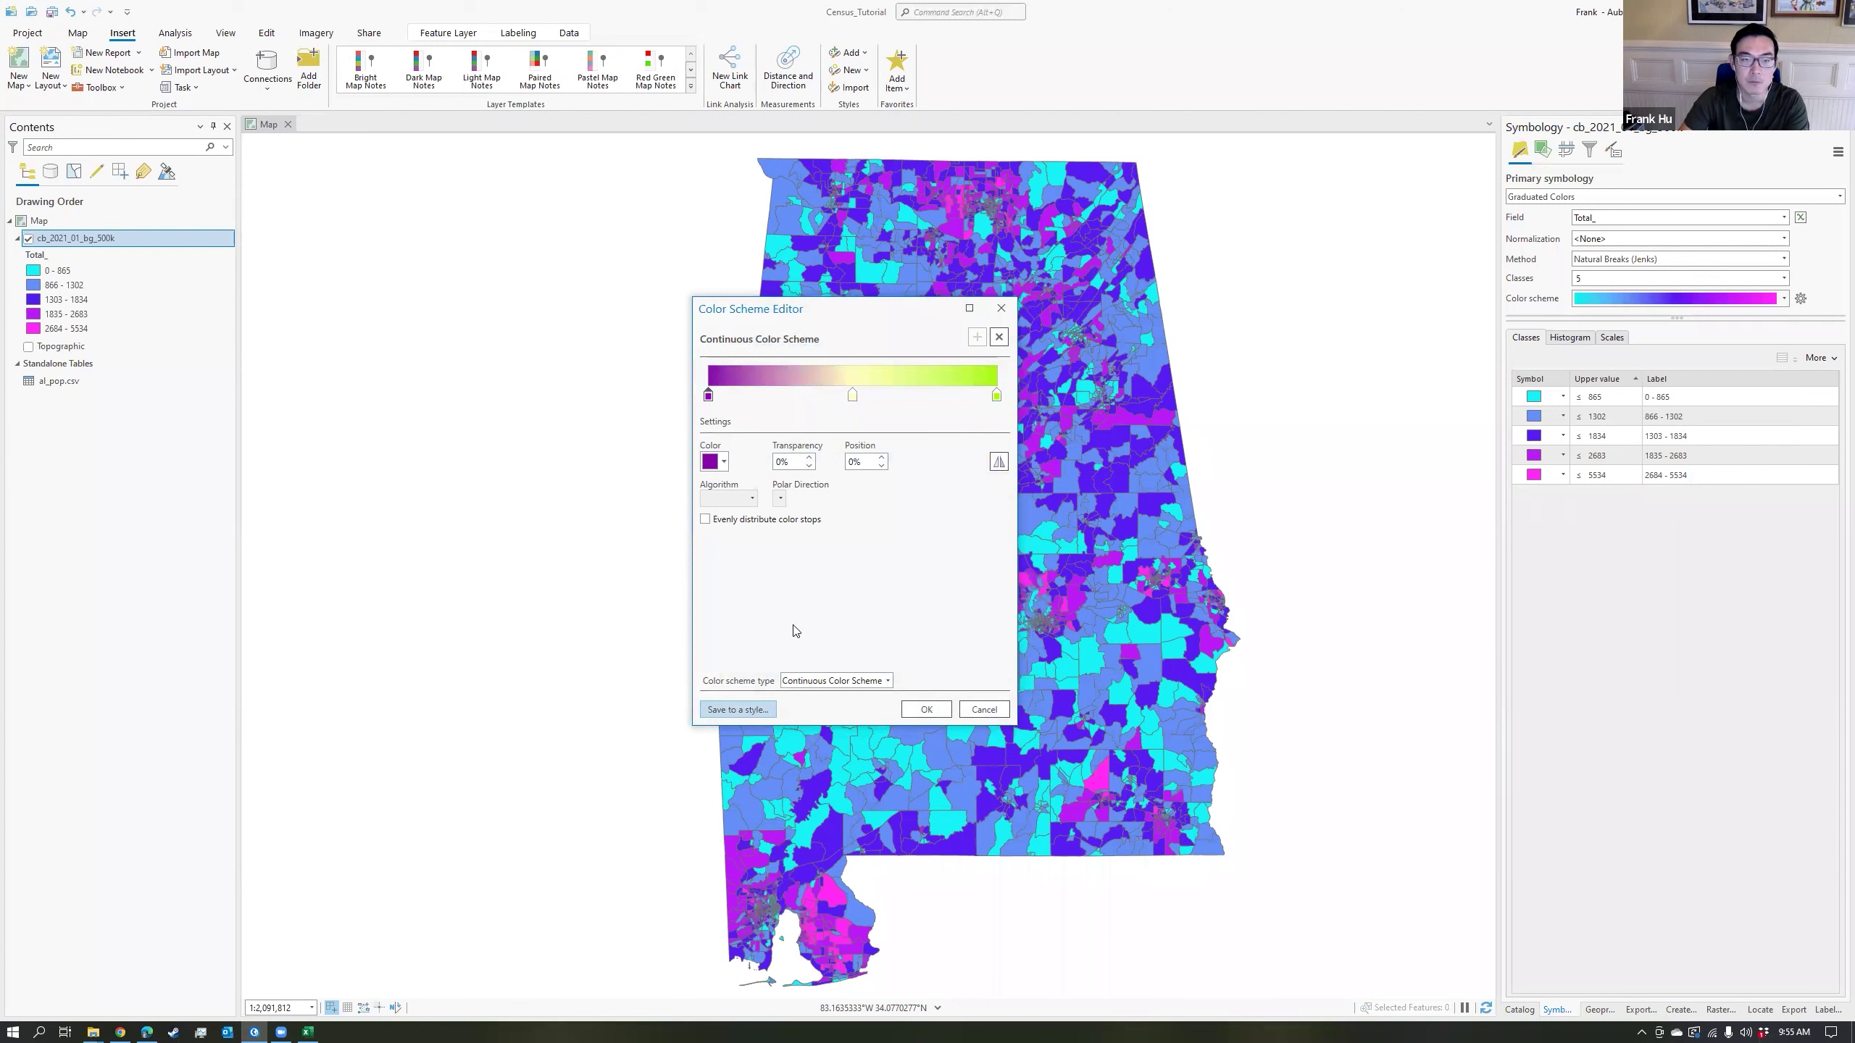
Save the color scheme to the Favorites style as Color Ramp Purple to Green and apply it to the layer.
left_click(738, 709)
type("Color Ramp Purple to Green")
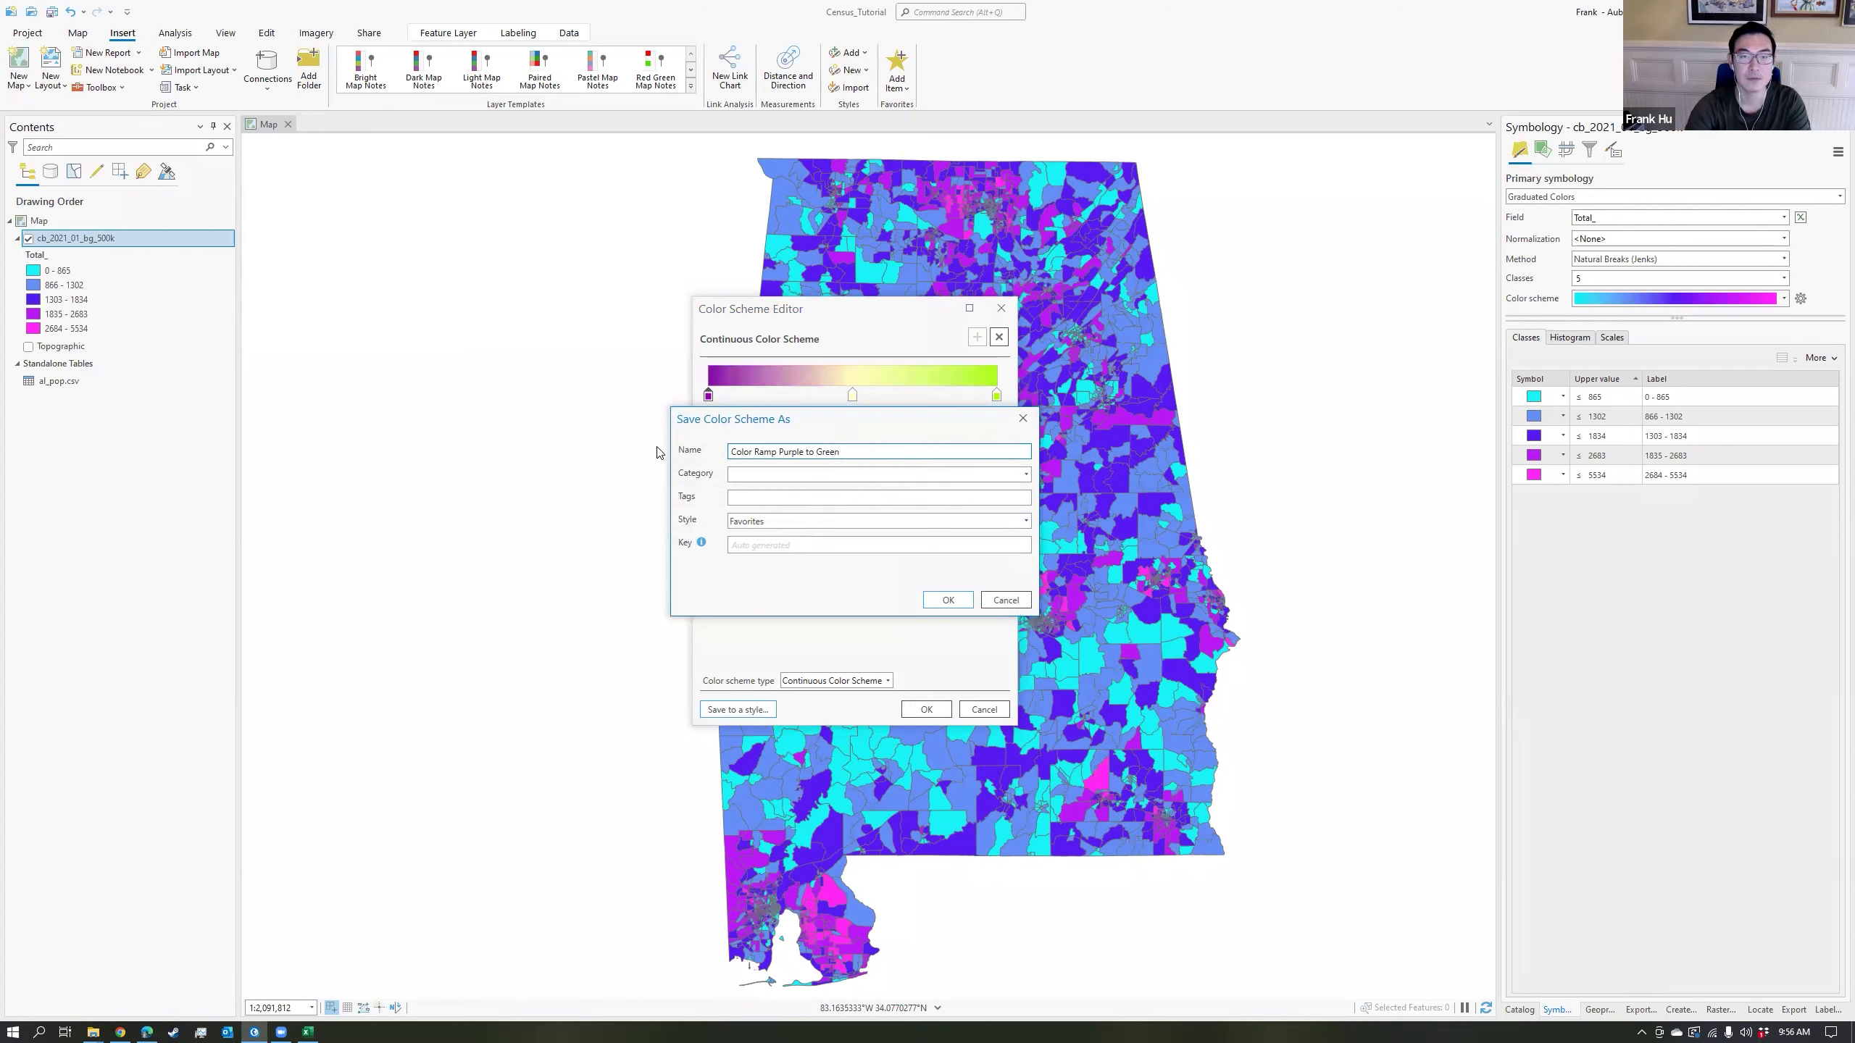
left_click(949, 599)
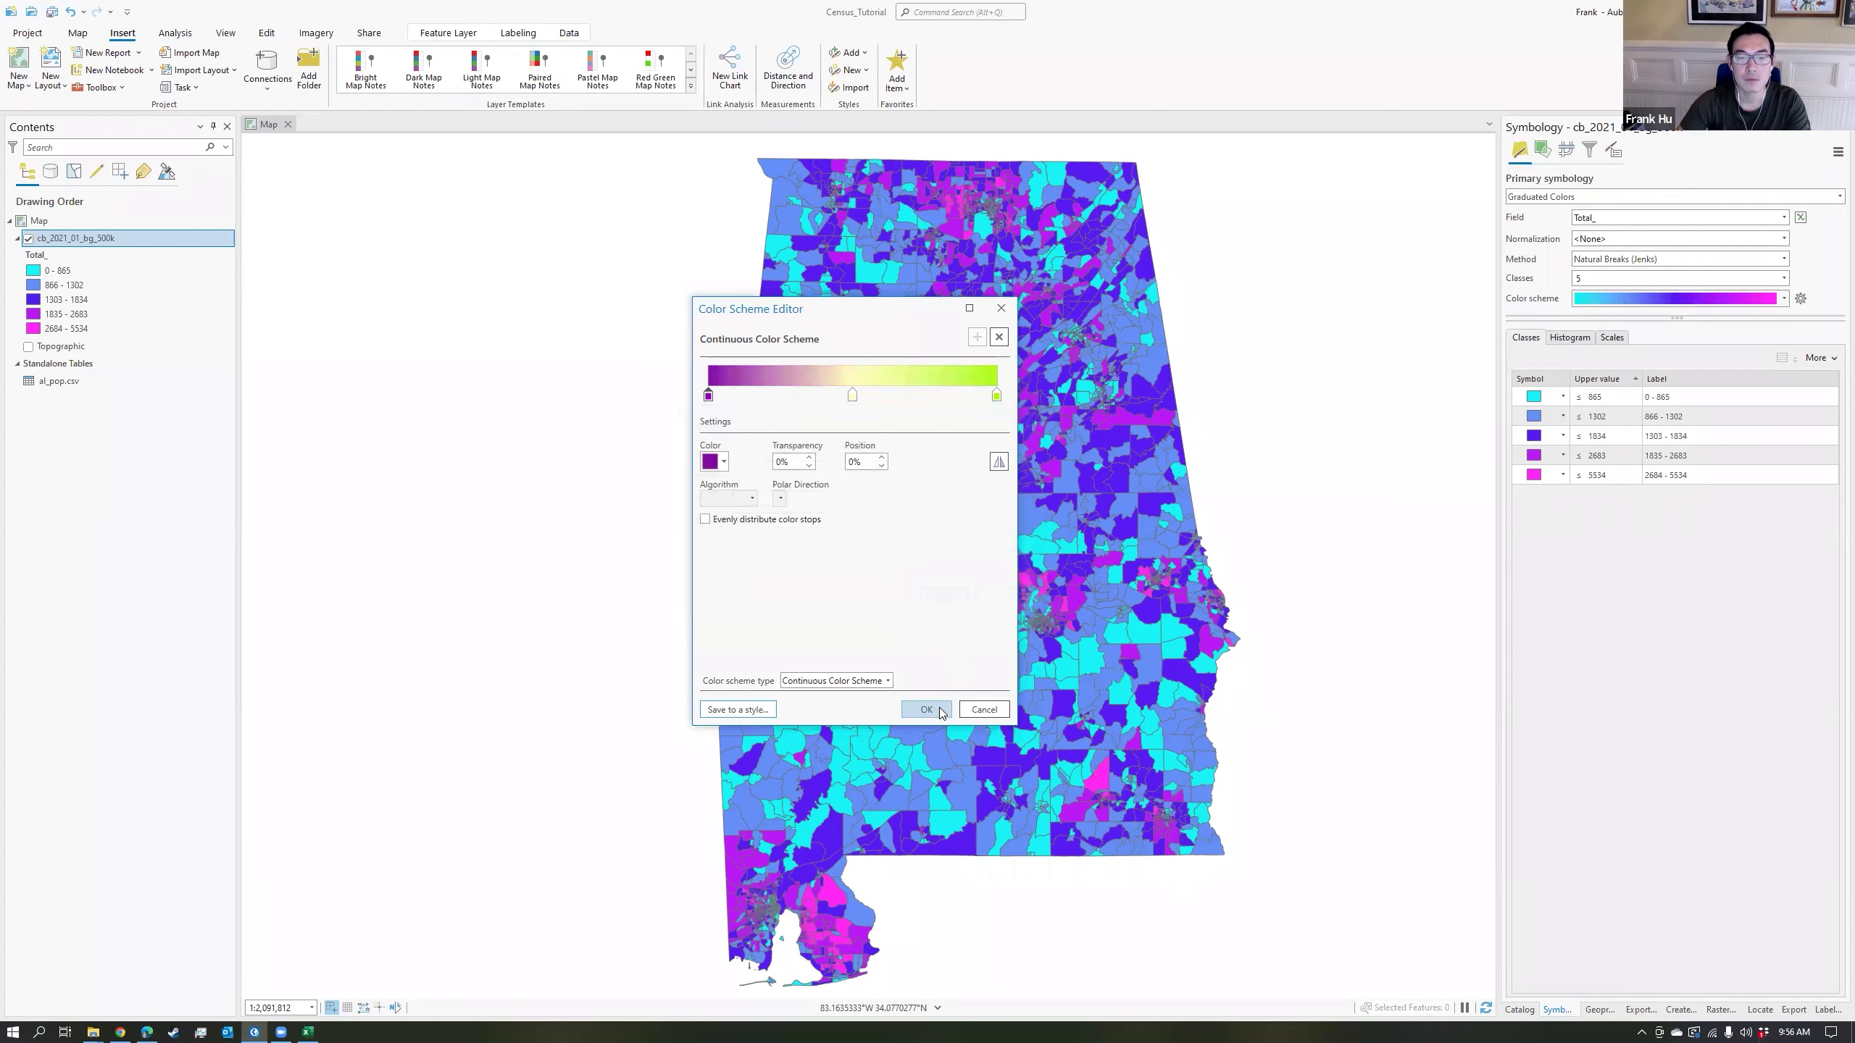
left_click(926, 709)
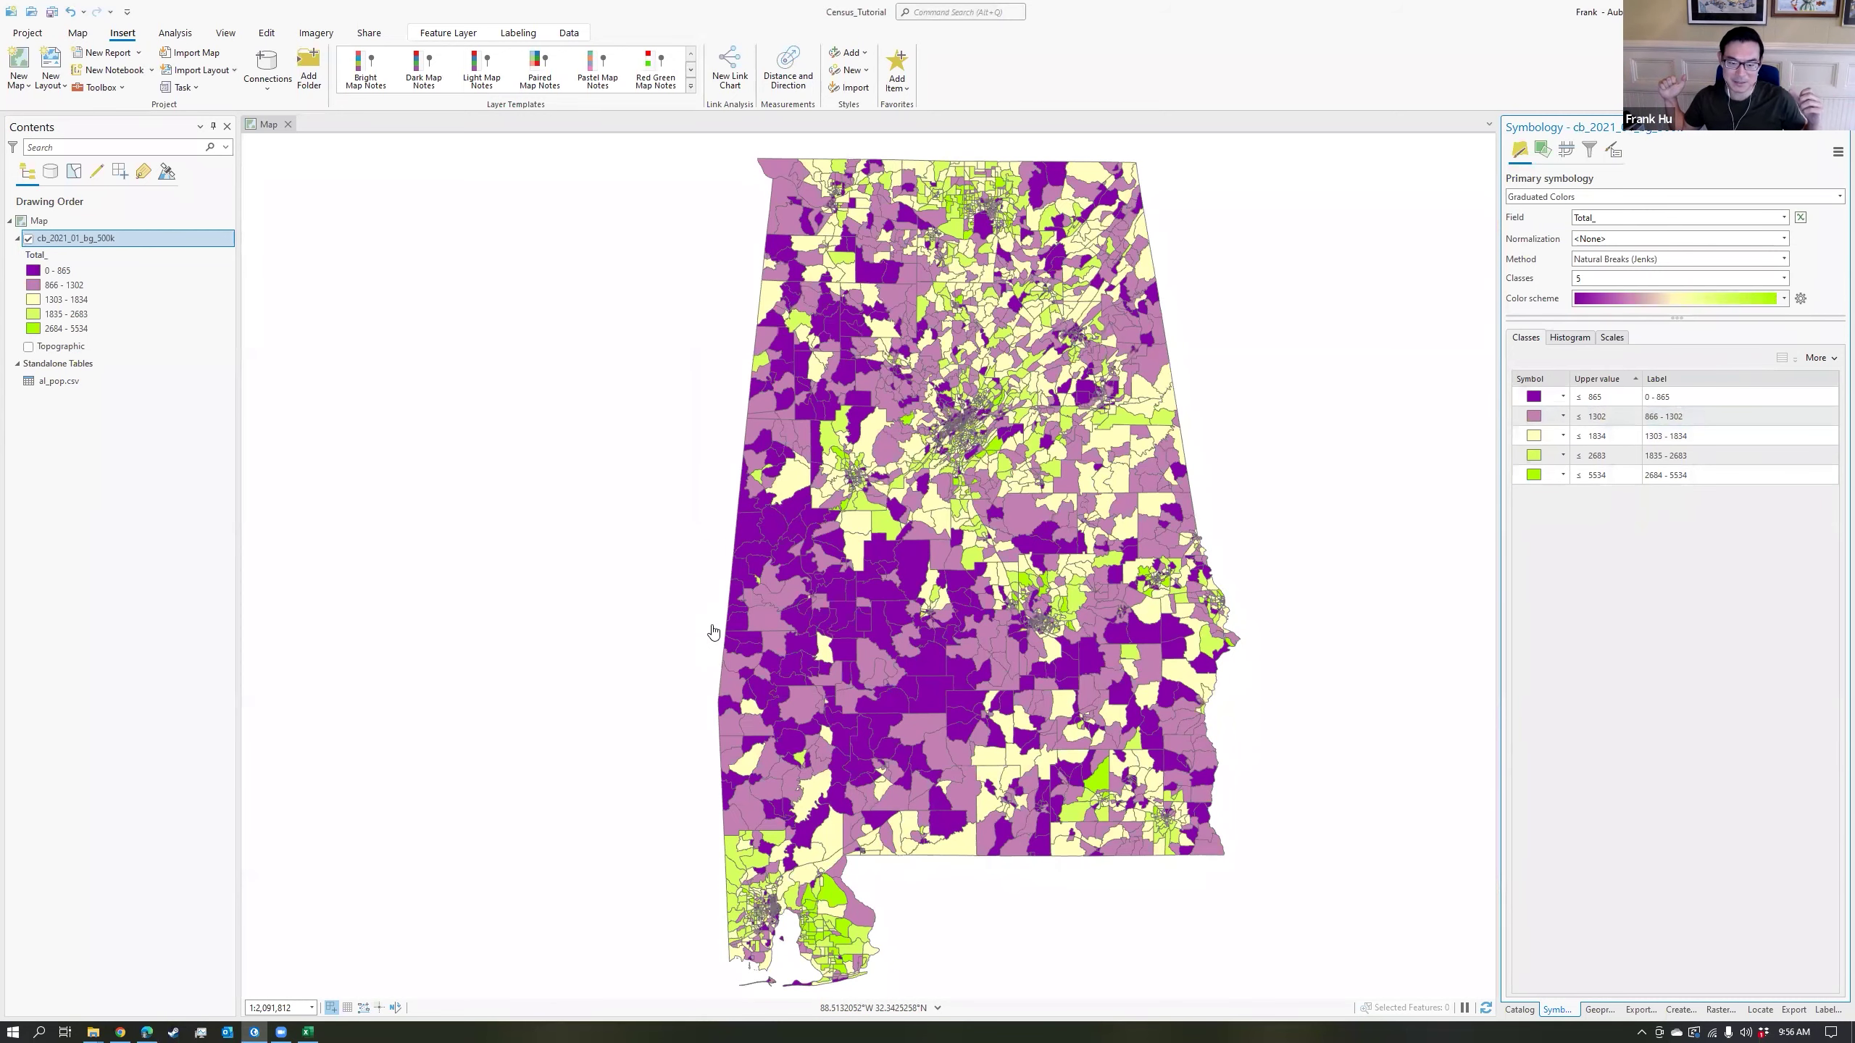
left_click(713, 631)
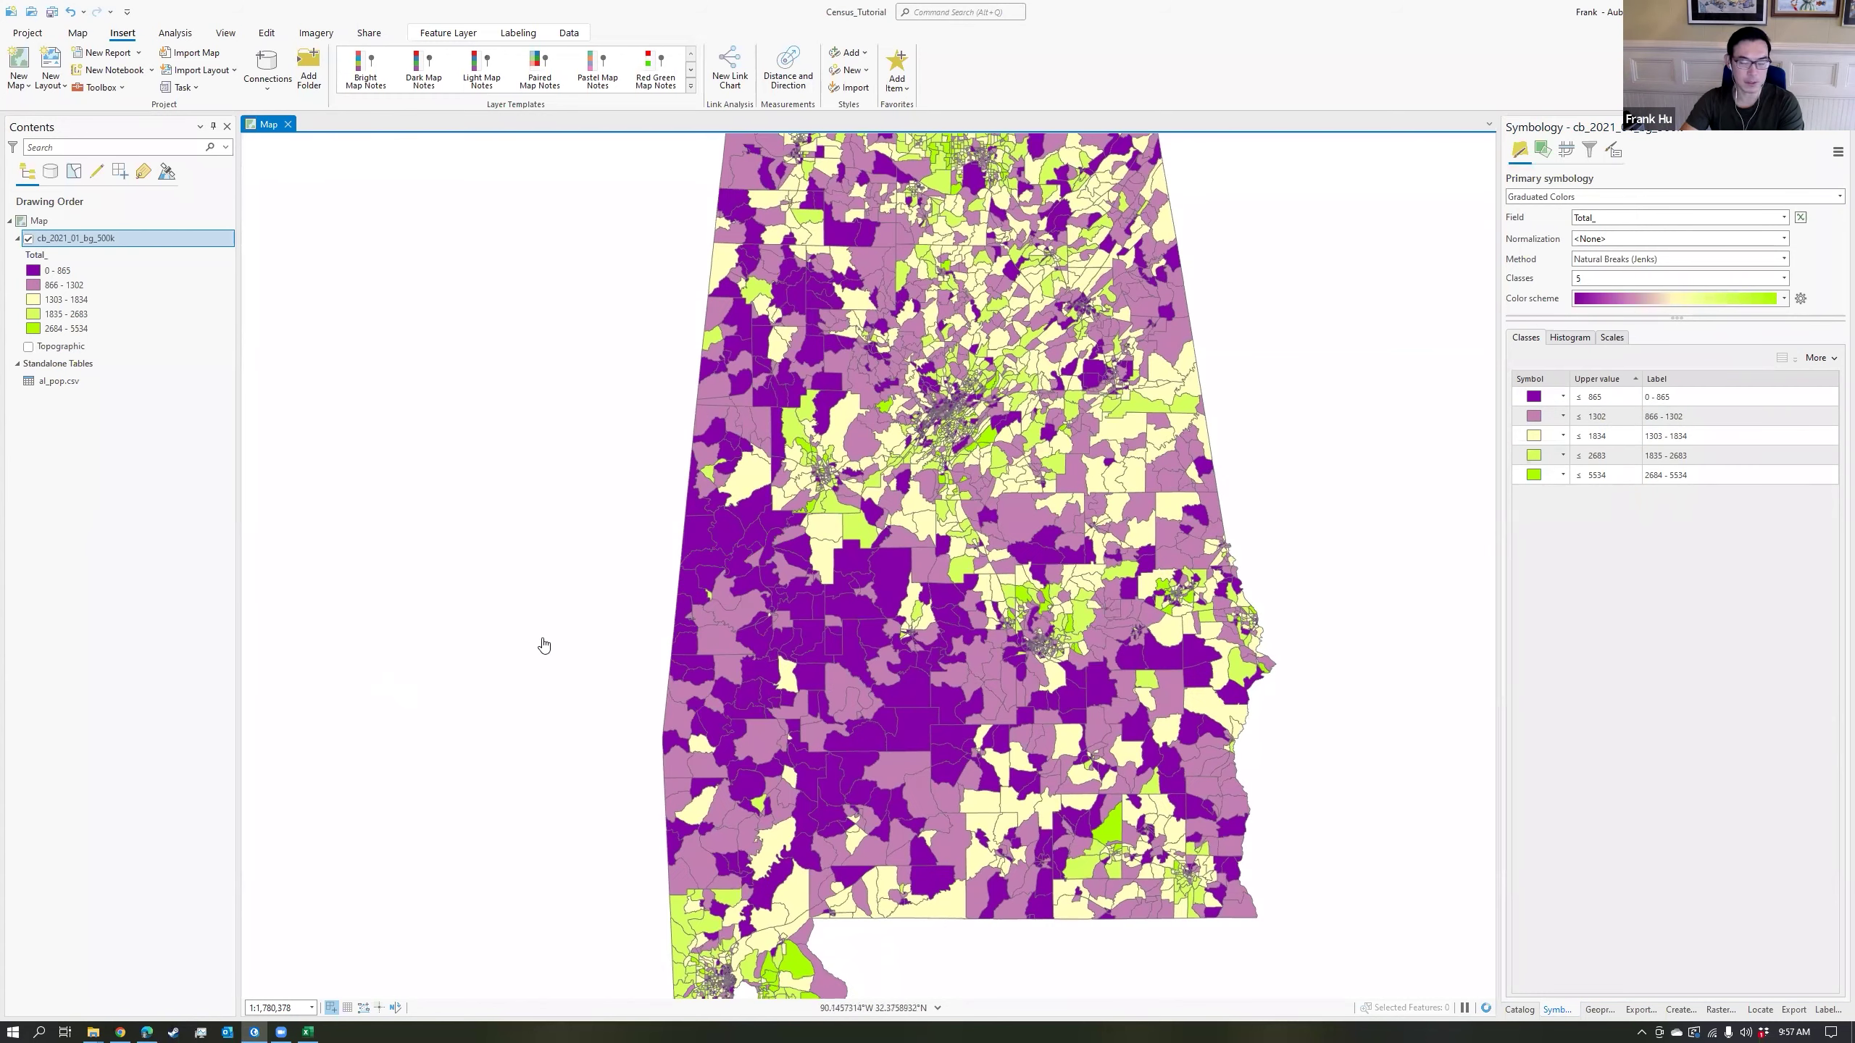
scroll(1118, 576, "up", 1)
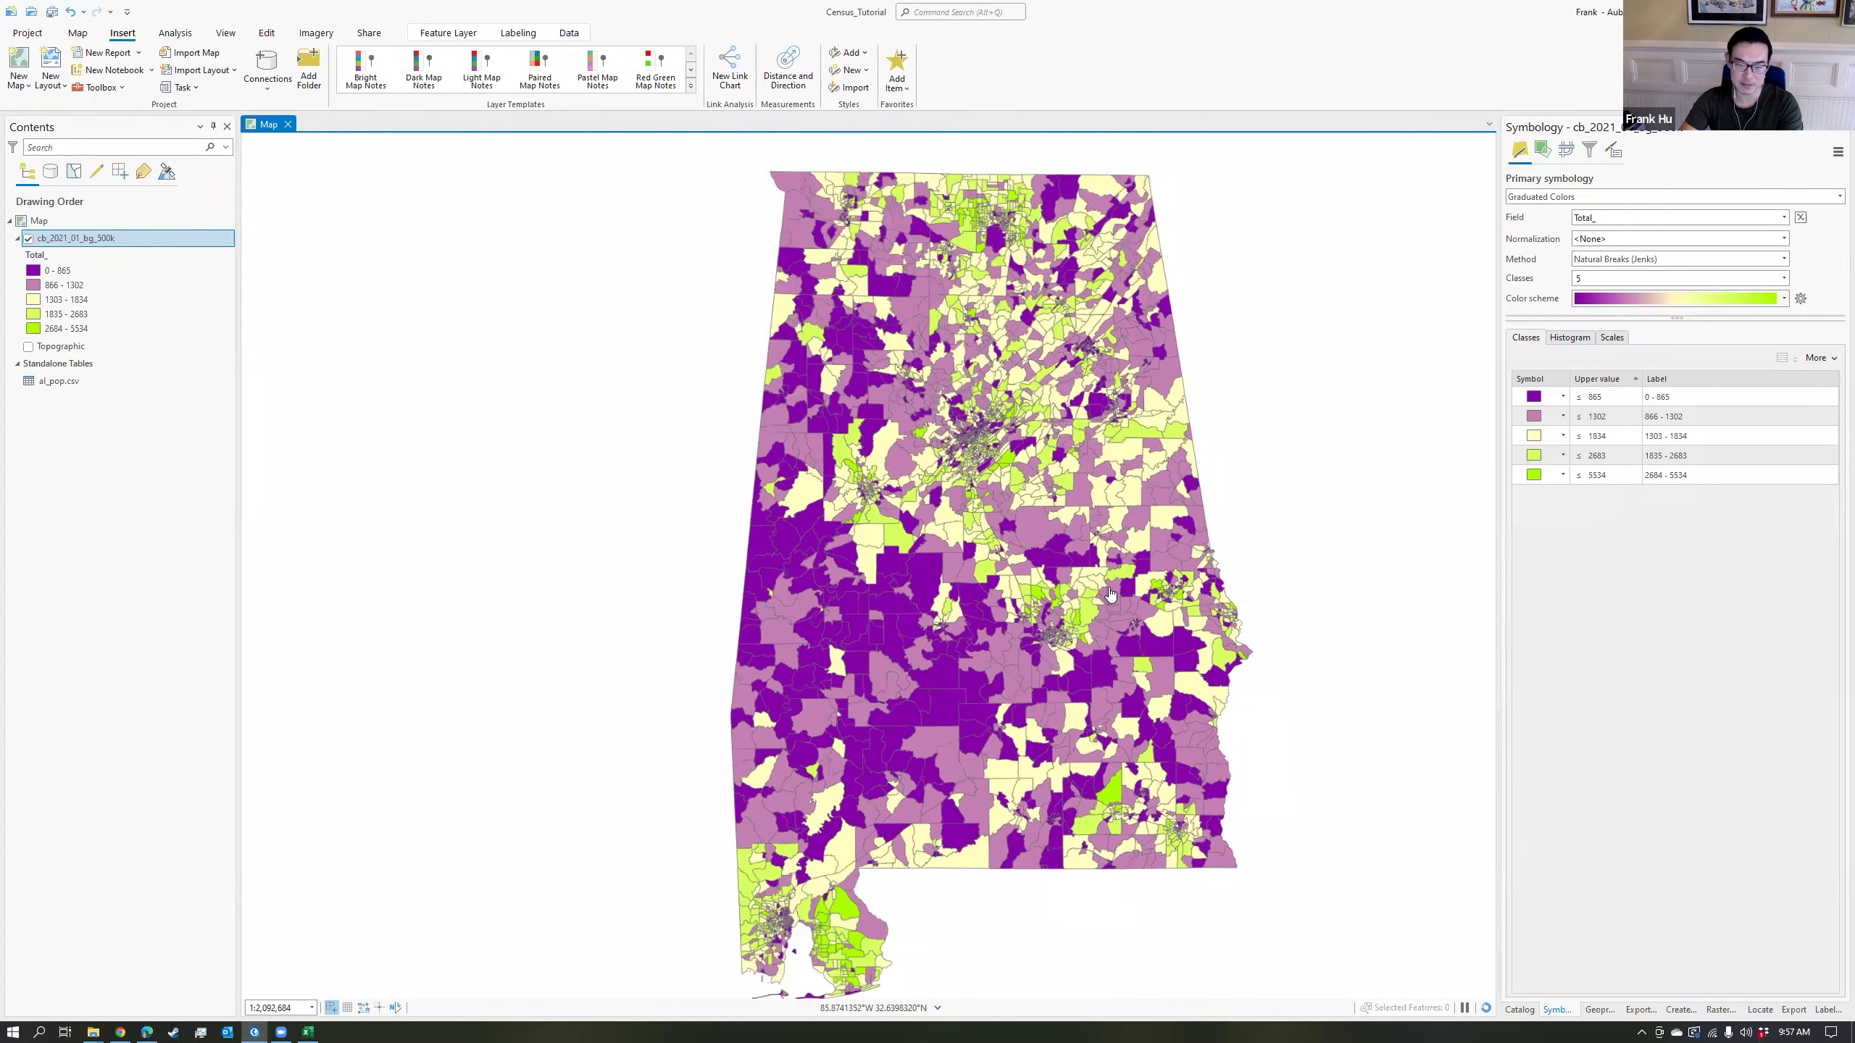
scroll(1262, 507, "down", 1)
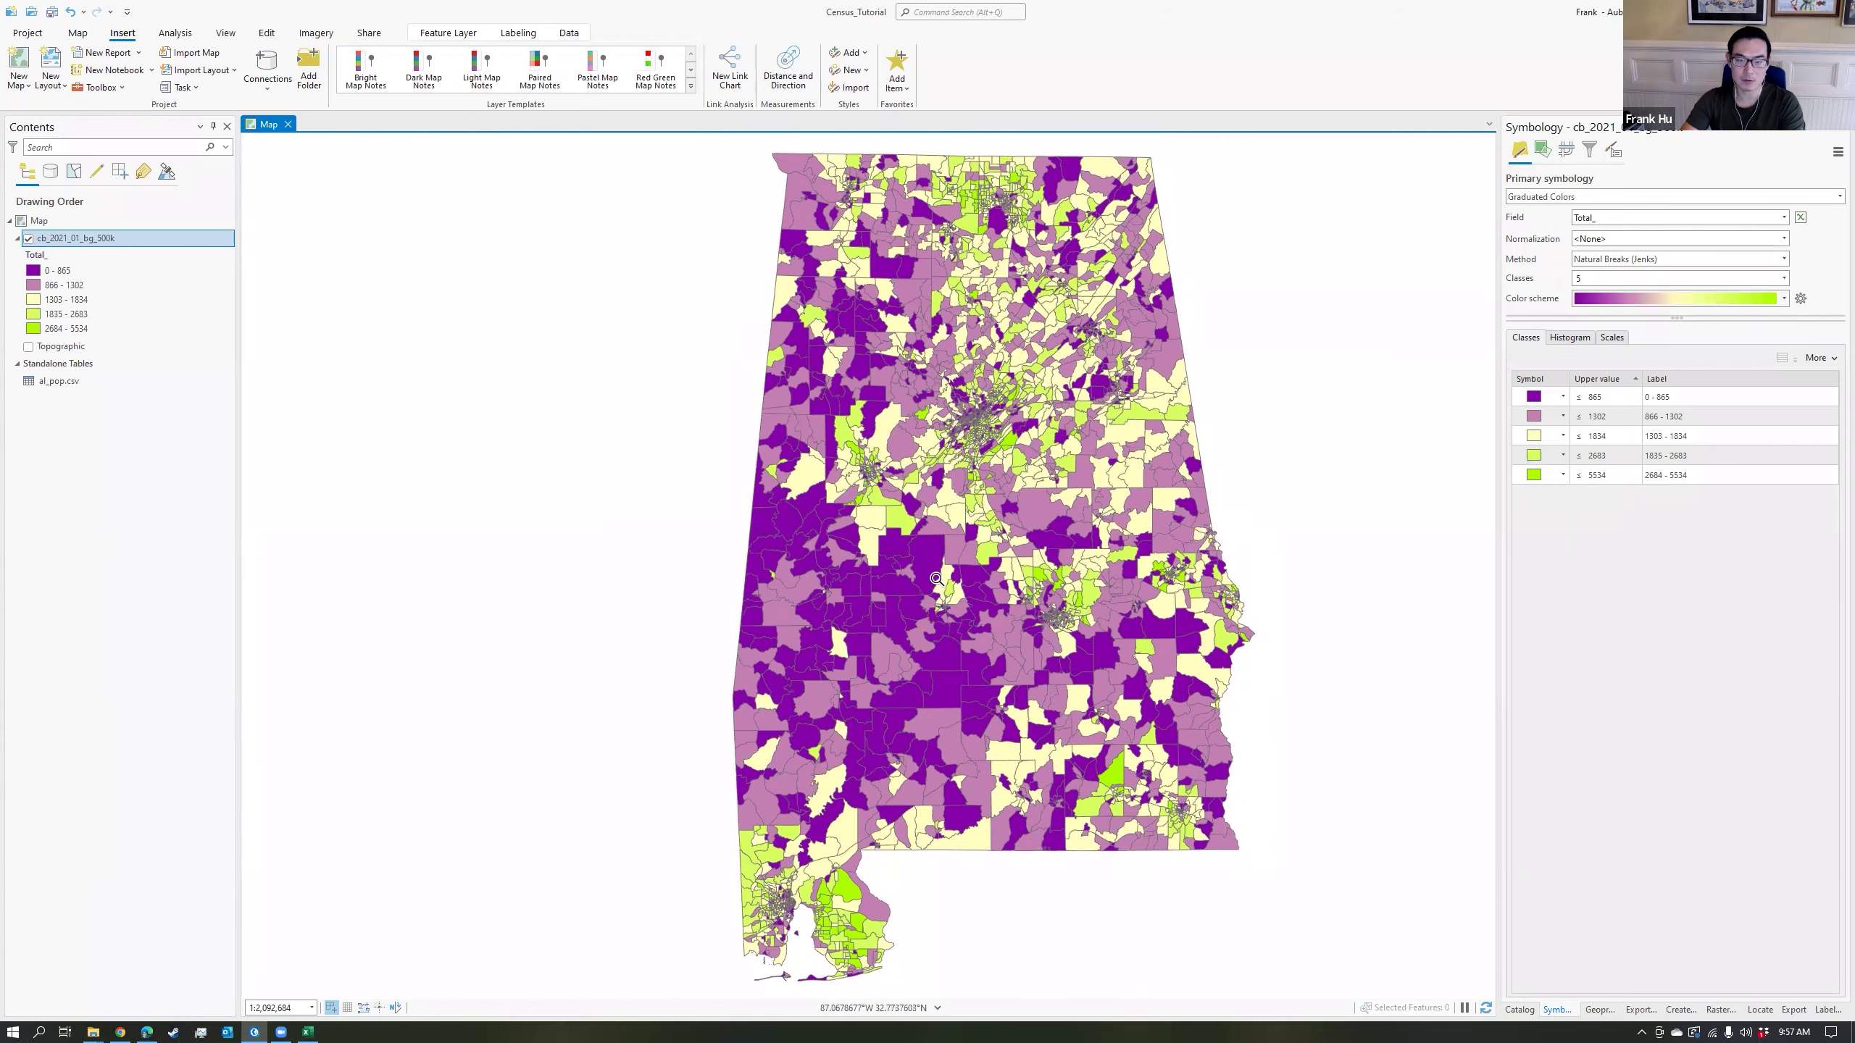
scroll(935, 578, "up", 8)
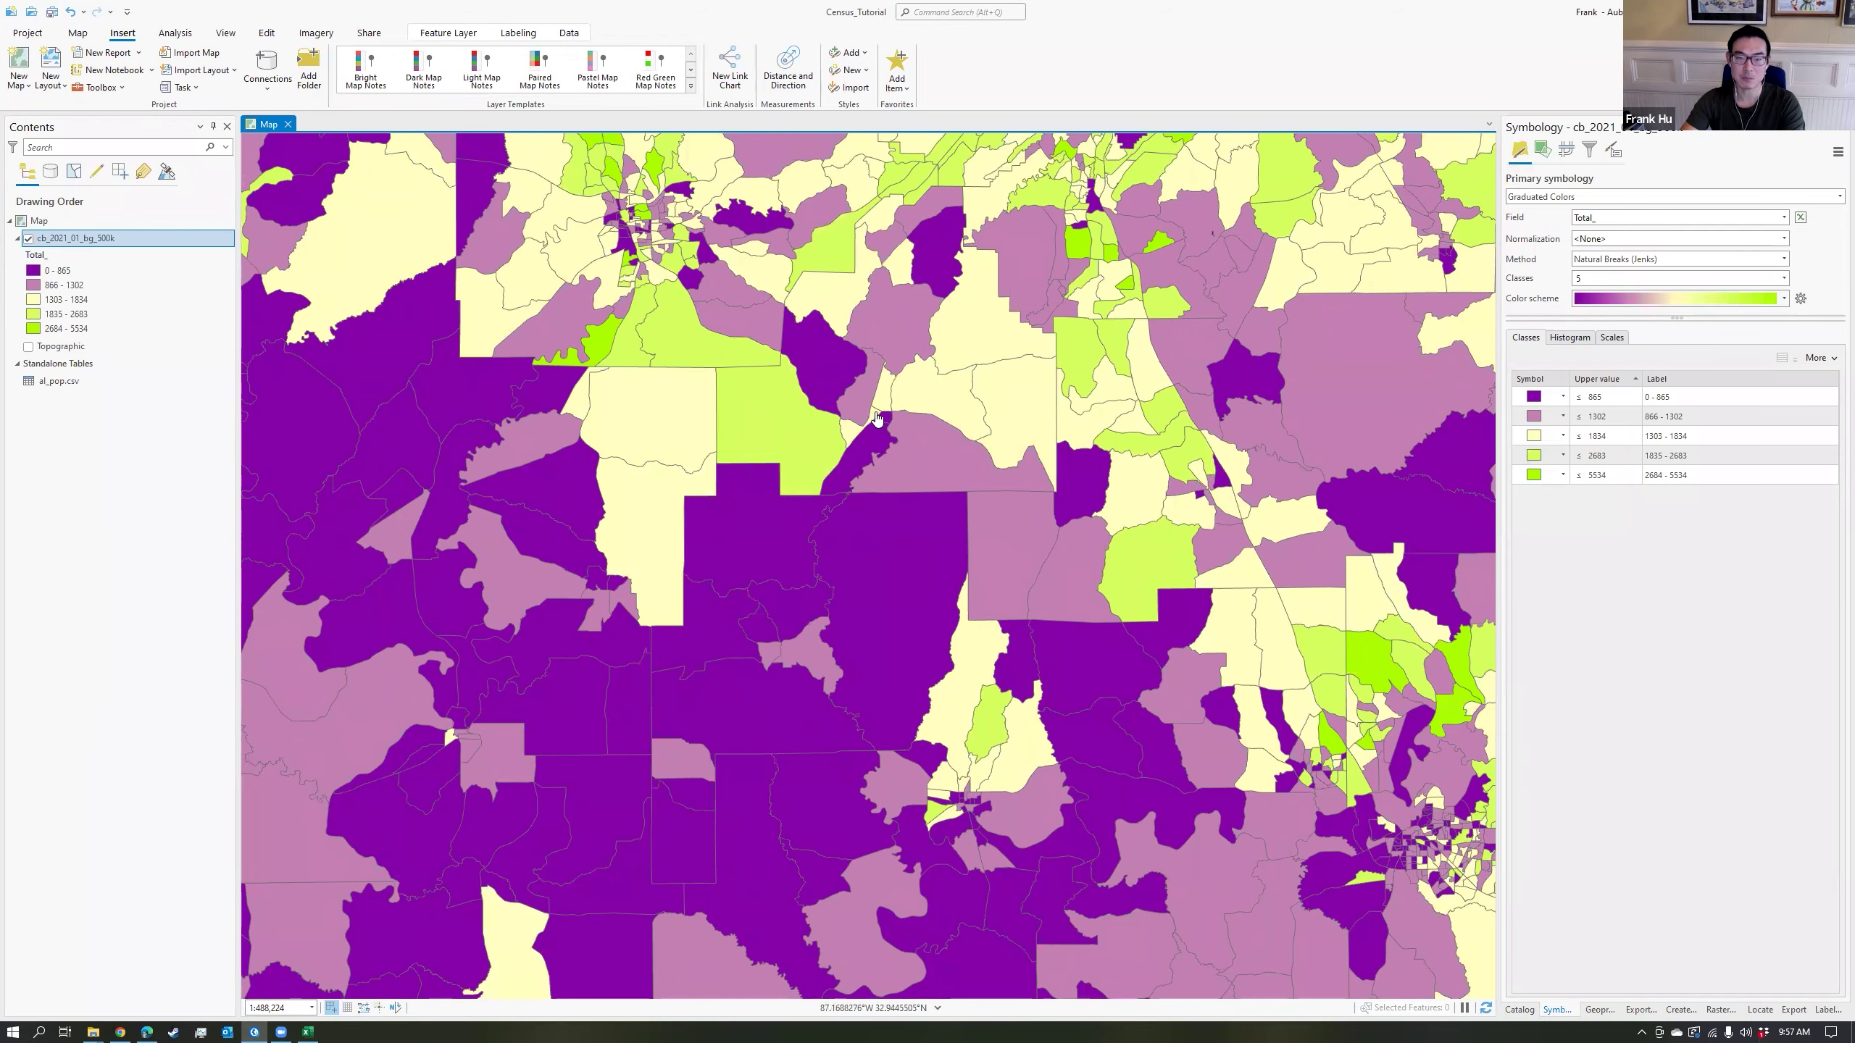
Normalize the block groups' Total_ symbology by the ALAND field to map population per land area.
scroll(1066, 530, "down", 8)
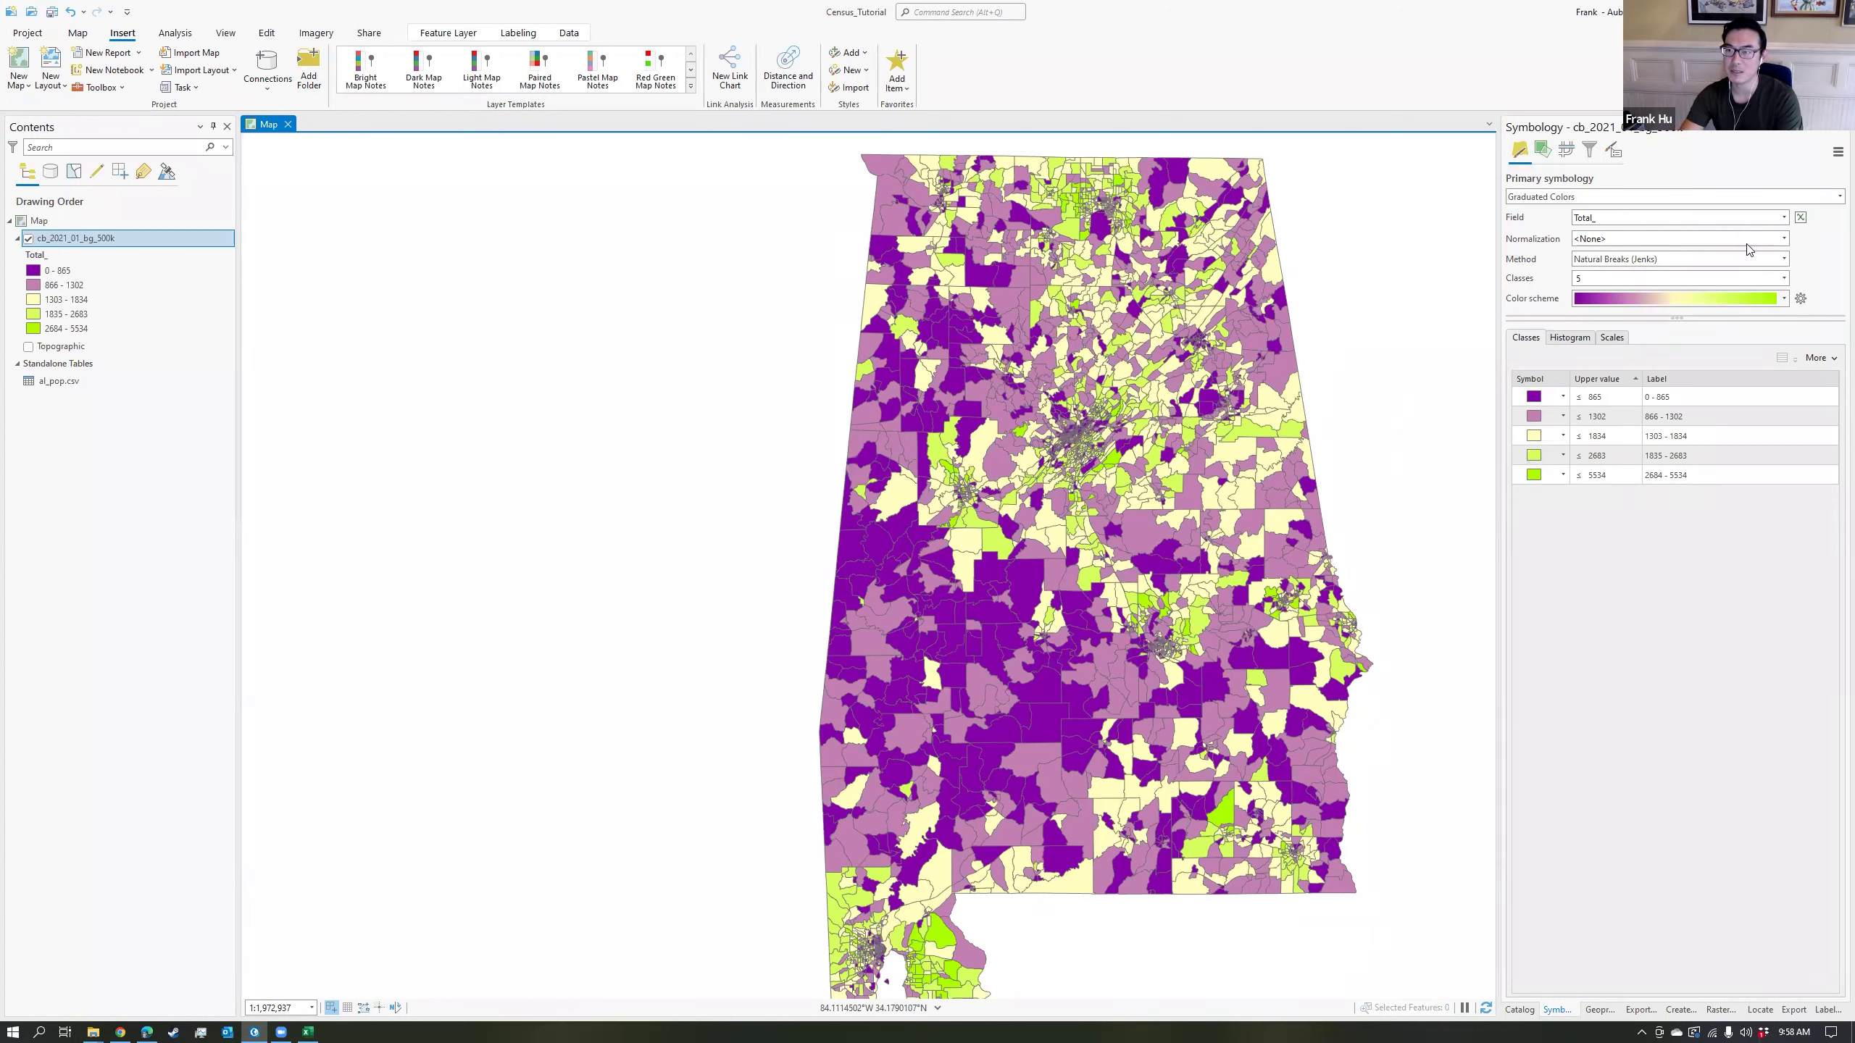
left_click(1784, 241)
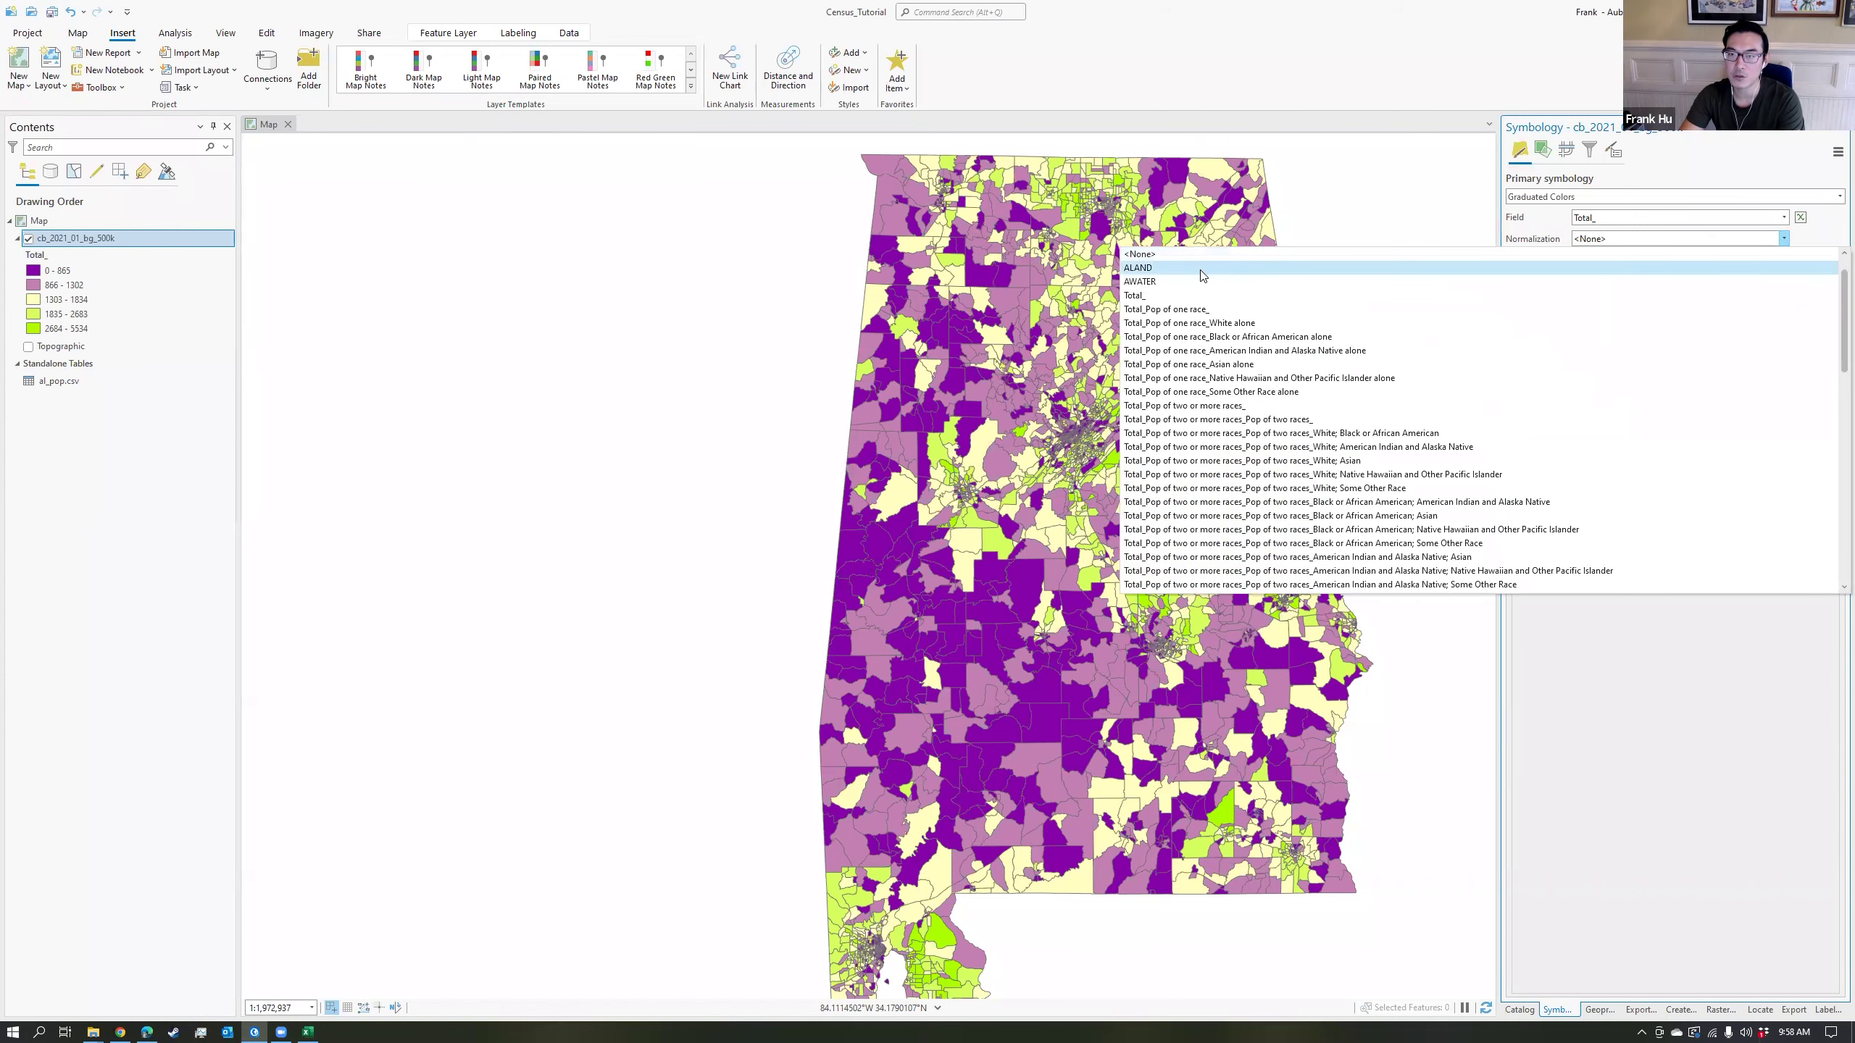
left_click(1137, 268)
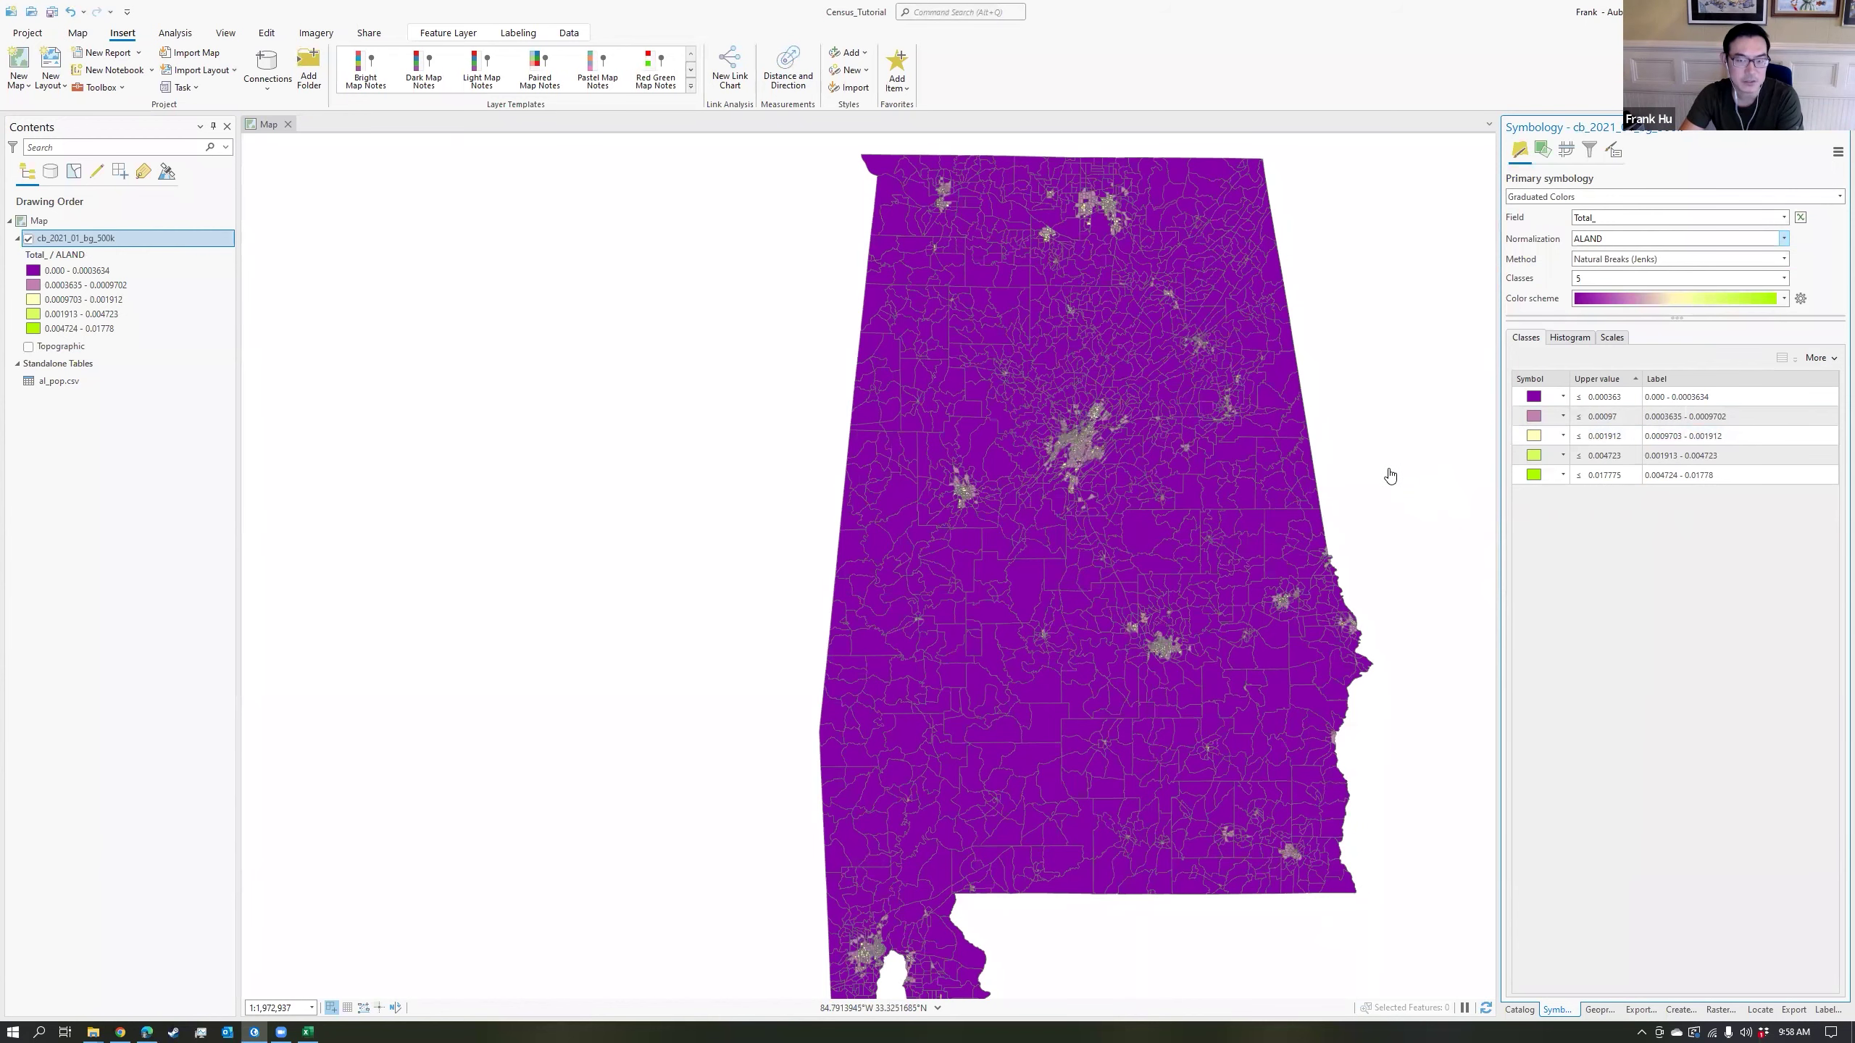
left_click_drag(1391, 479, 1391, 429)
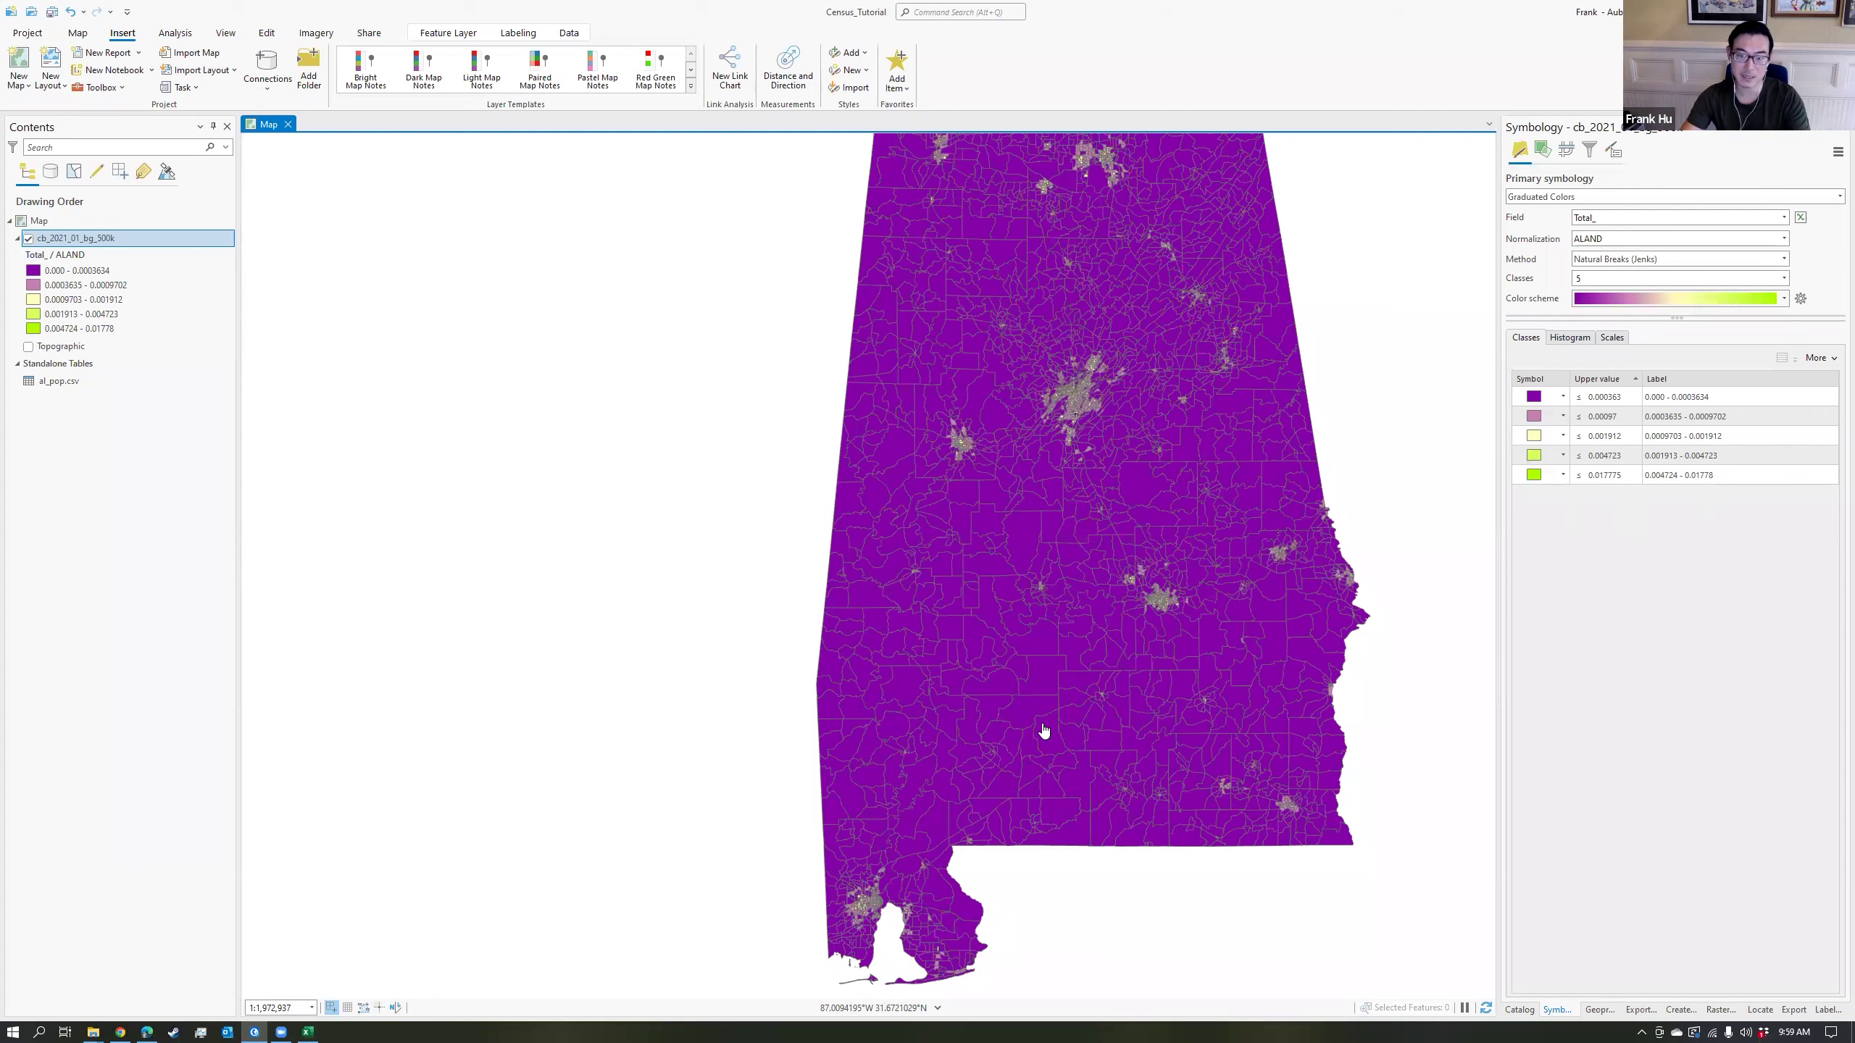
Set the block group symbology to 20 classes with the Geometric Interval classification method.
left_click(1784, 279)
left_click(1734, 503)
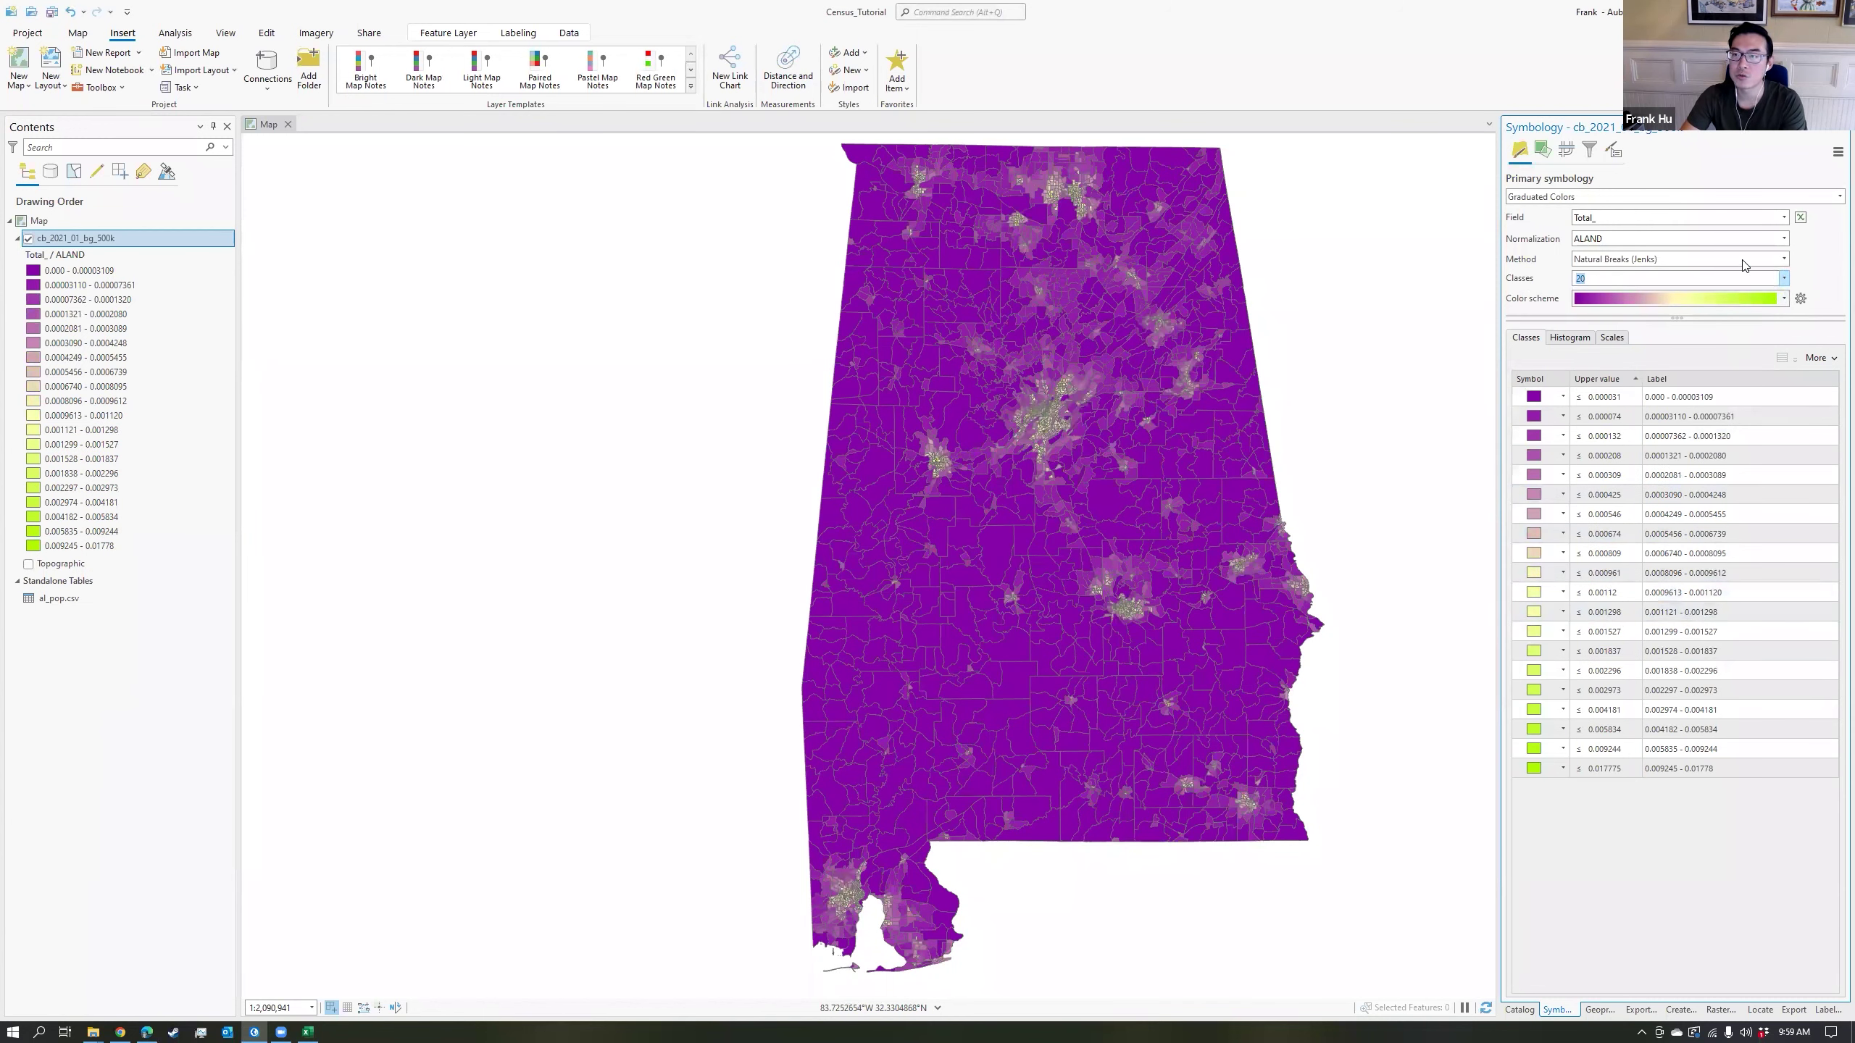
left_click(1784, 259)
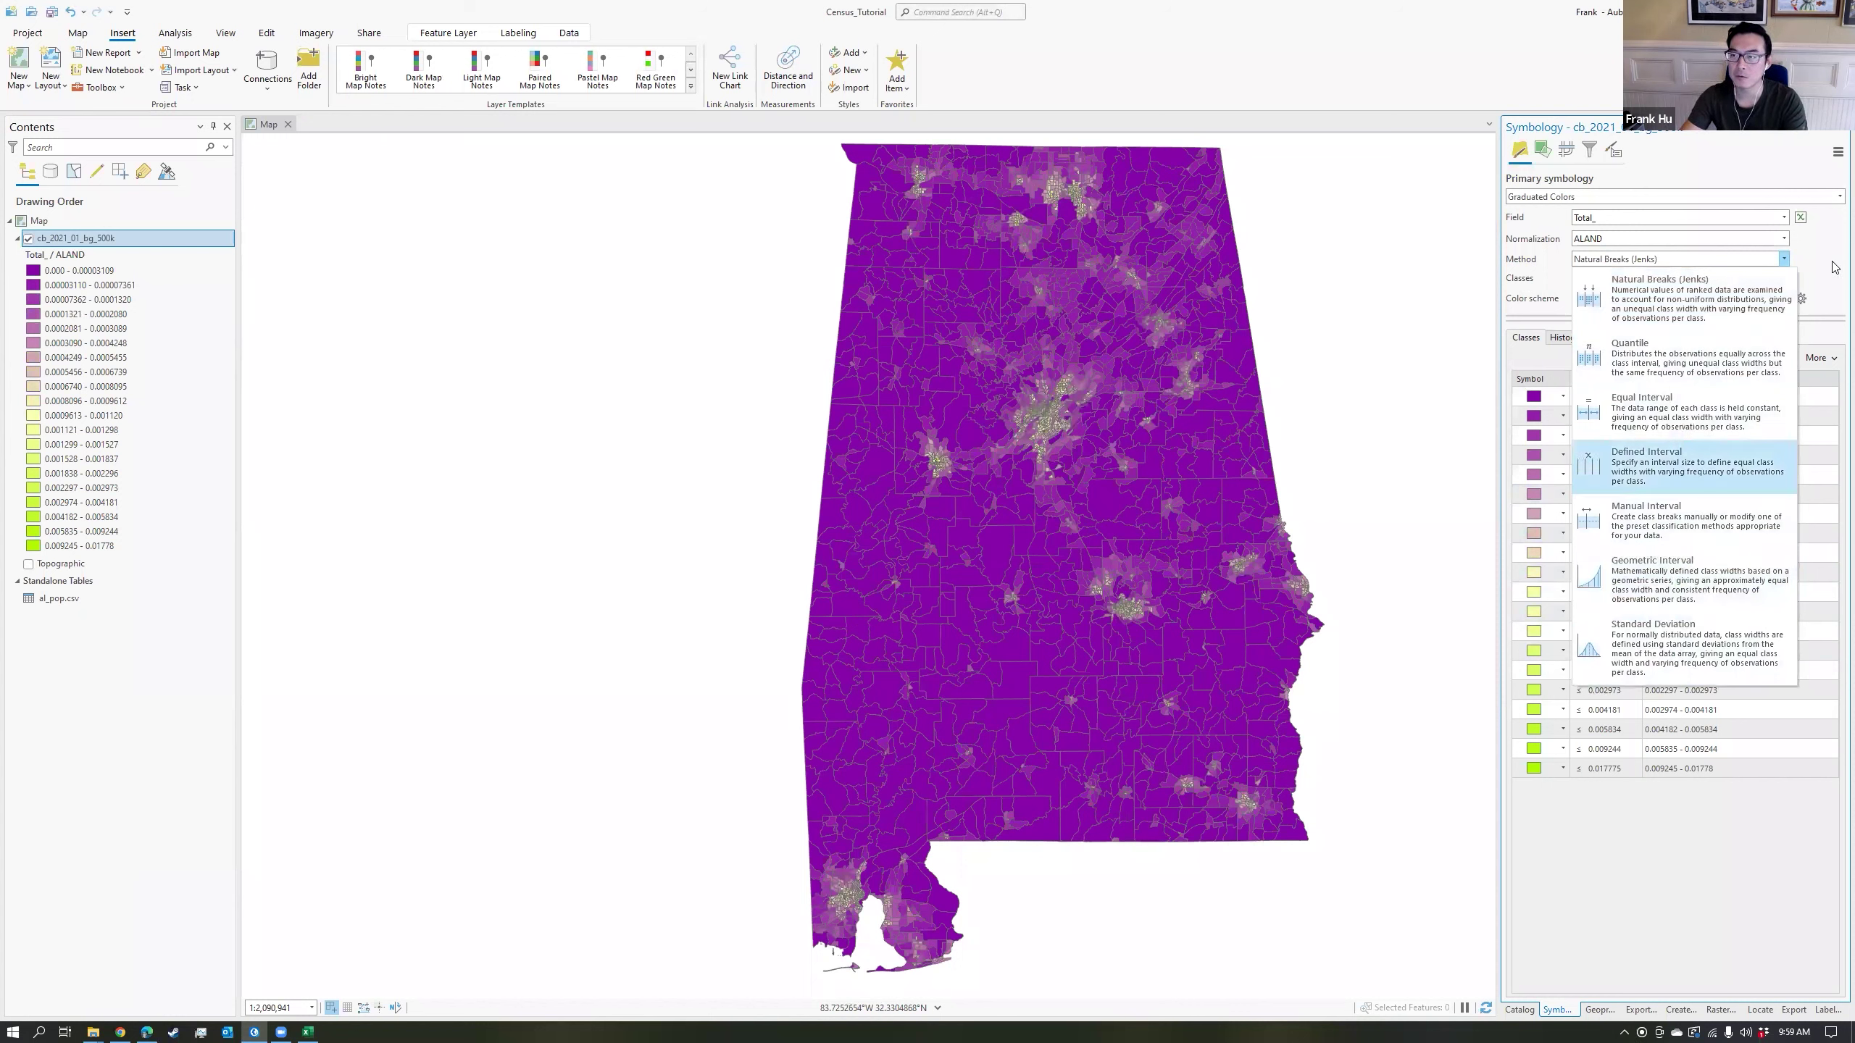
key("Escape")
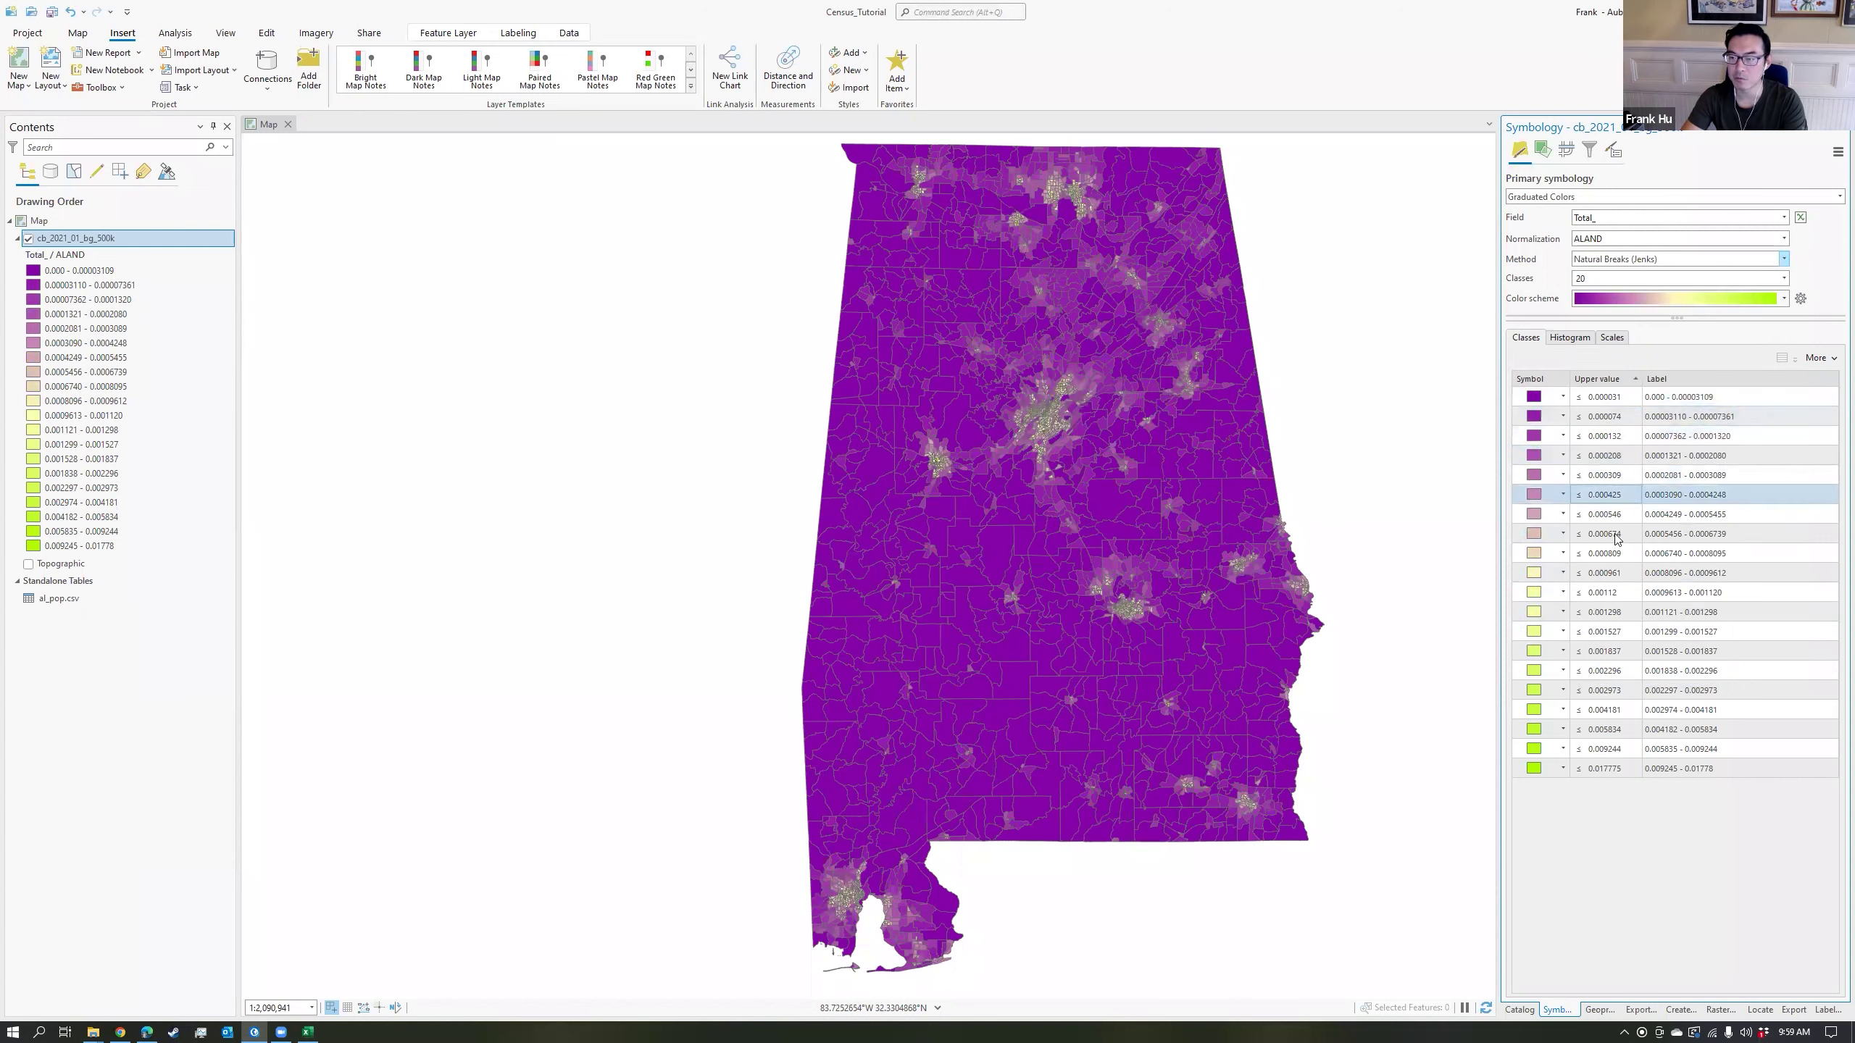
key("alt+Down")
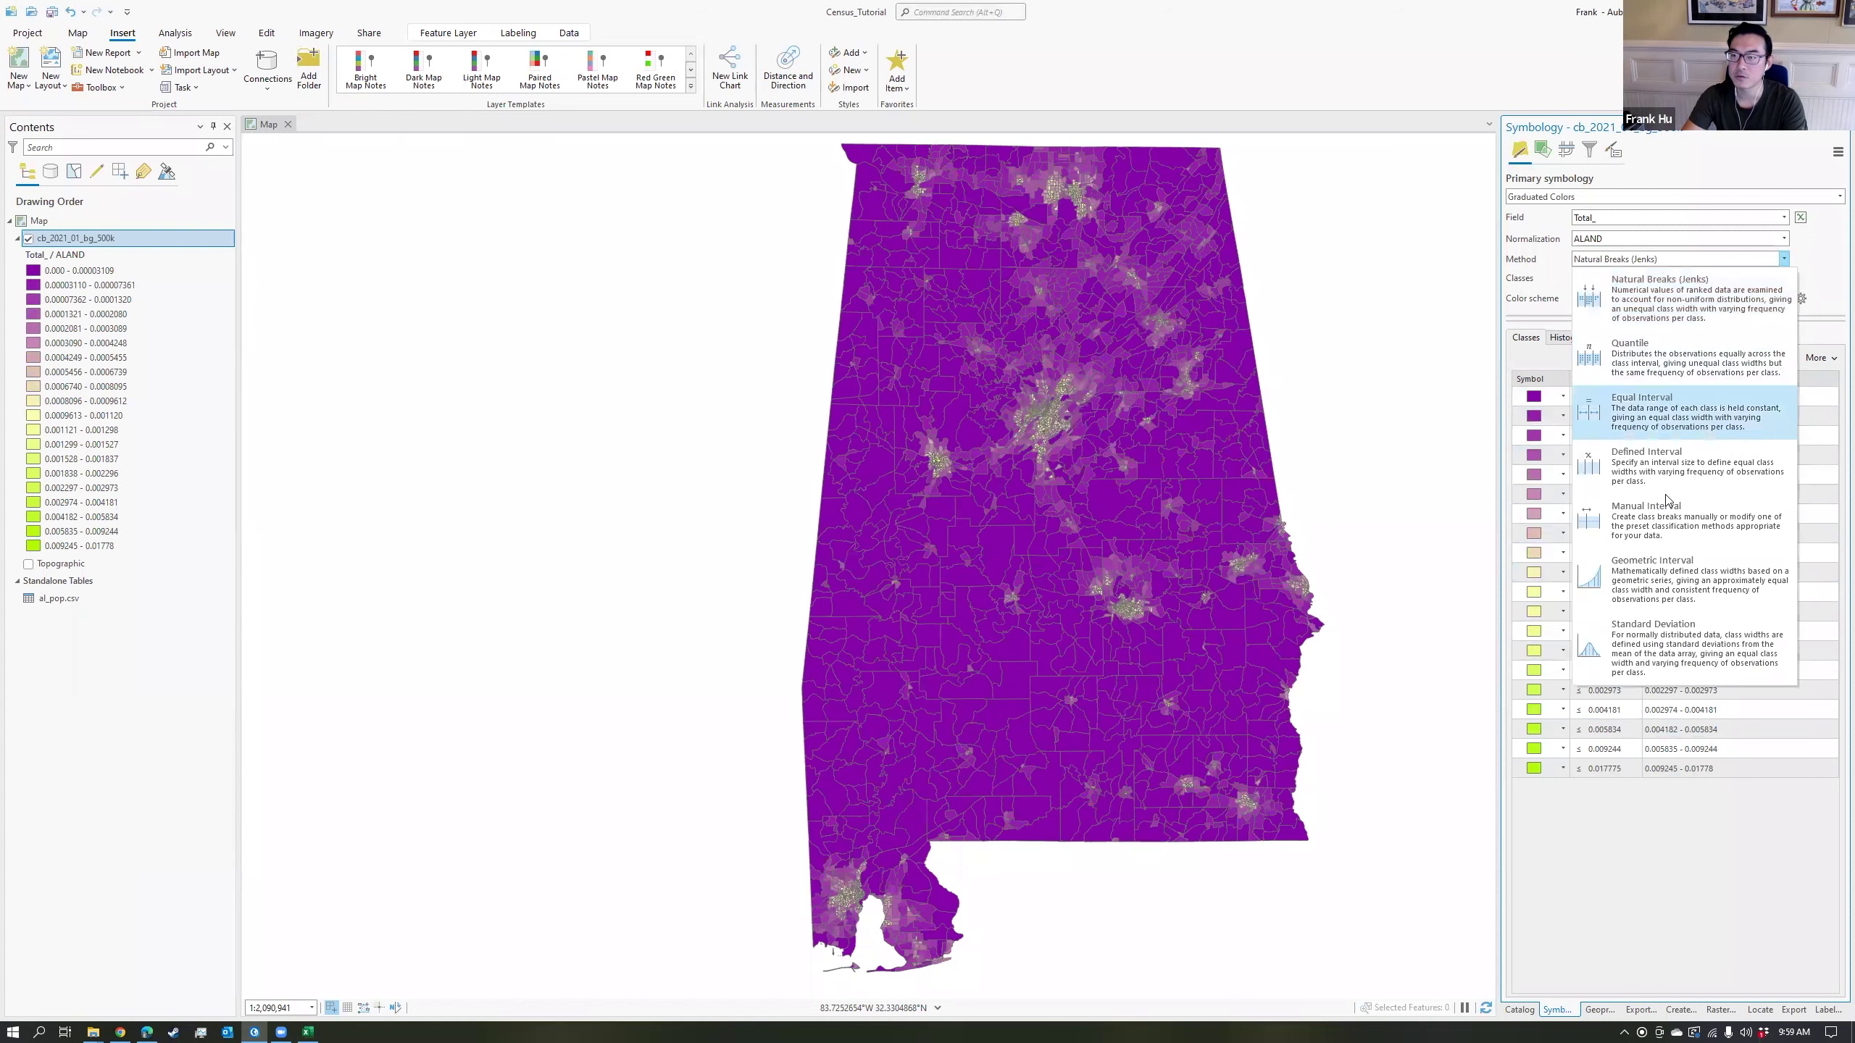
left_click(1665, 578)
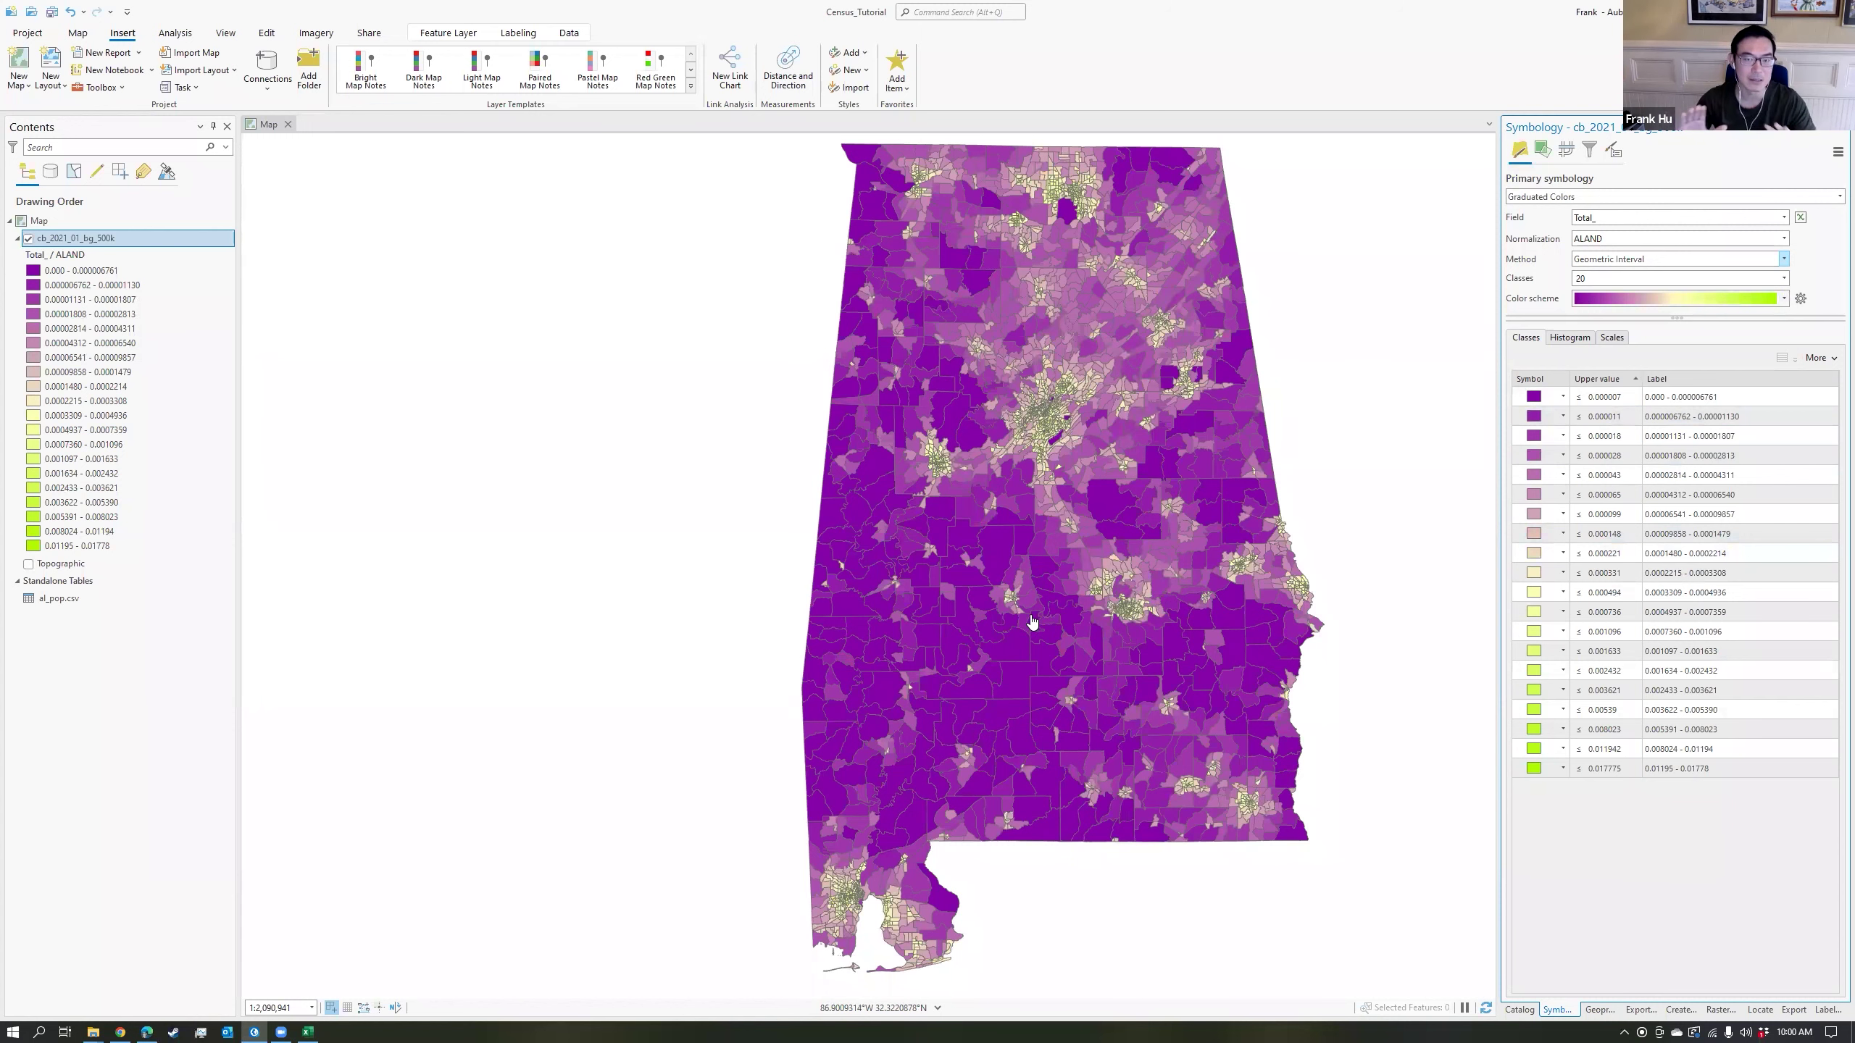
Apply the blue-to-red color scheme to the block groups and set the outline of all class symbols to no color.
left_click(1783, 297)
left_click(1672, 749)
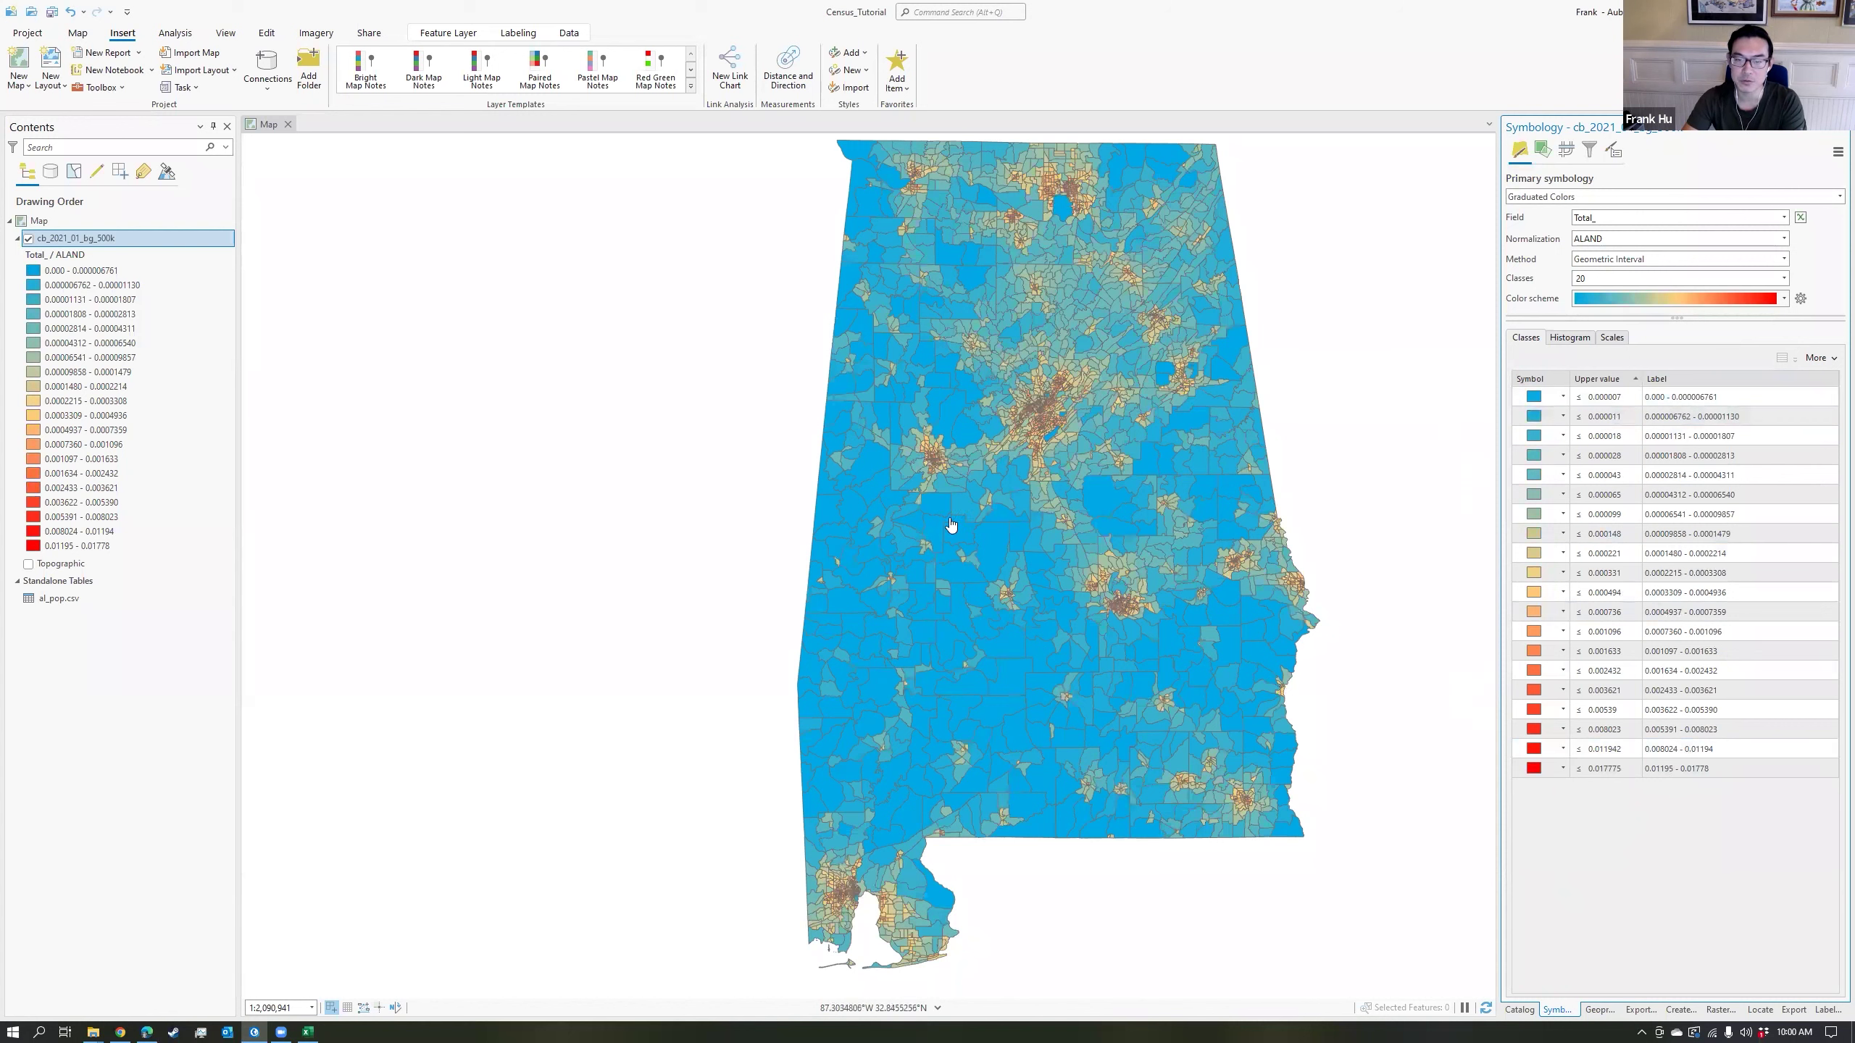
left_click(1824, 358)
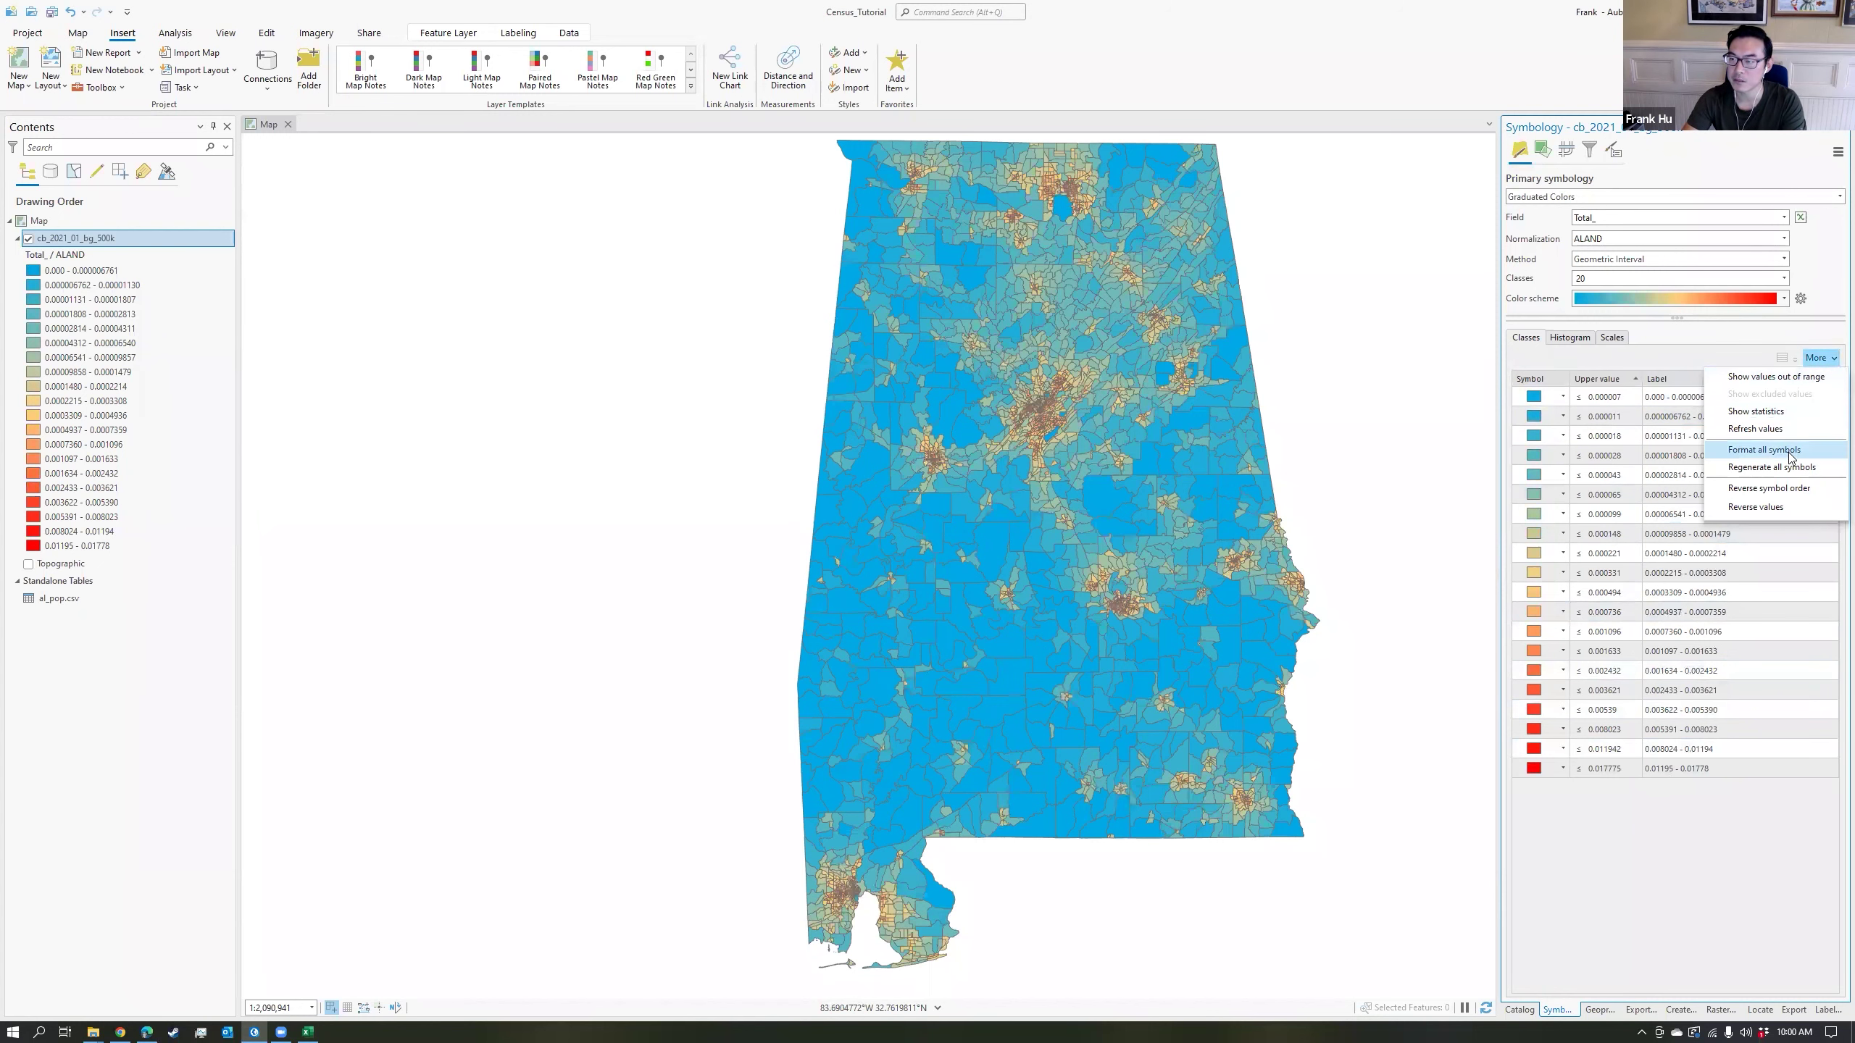
left_click(1763, 451)
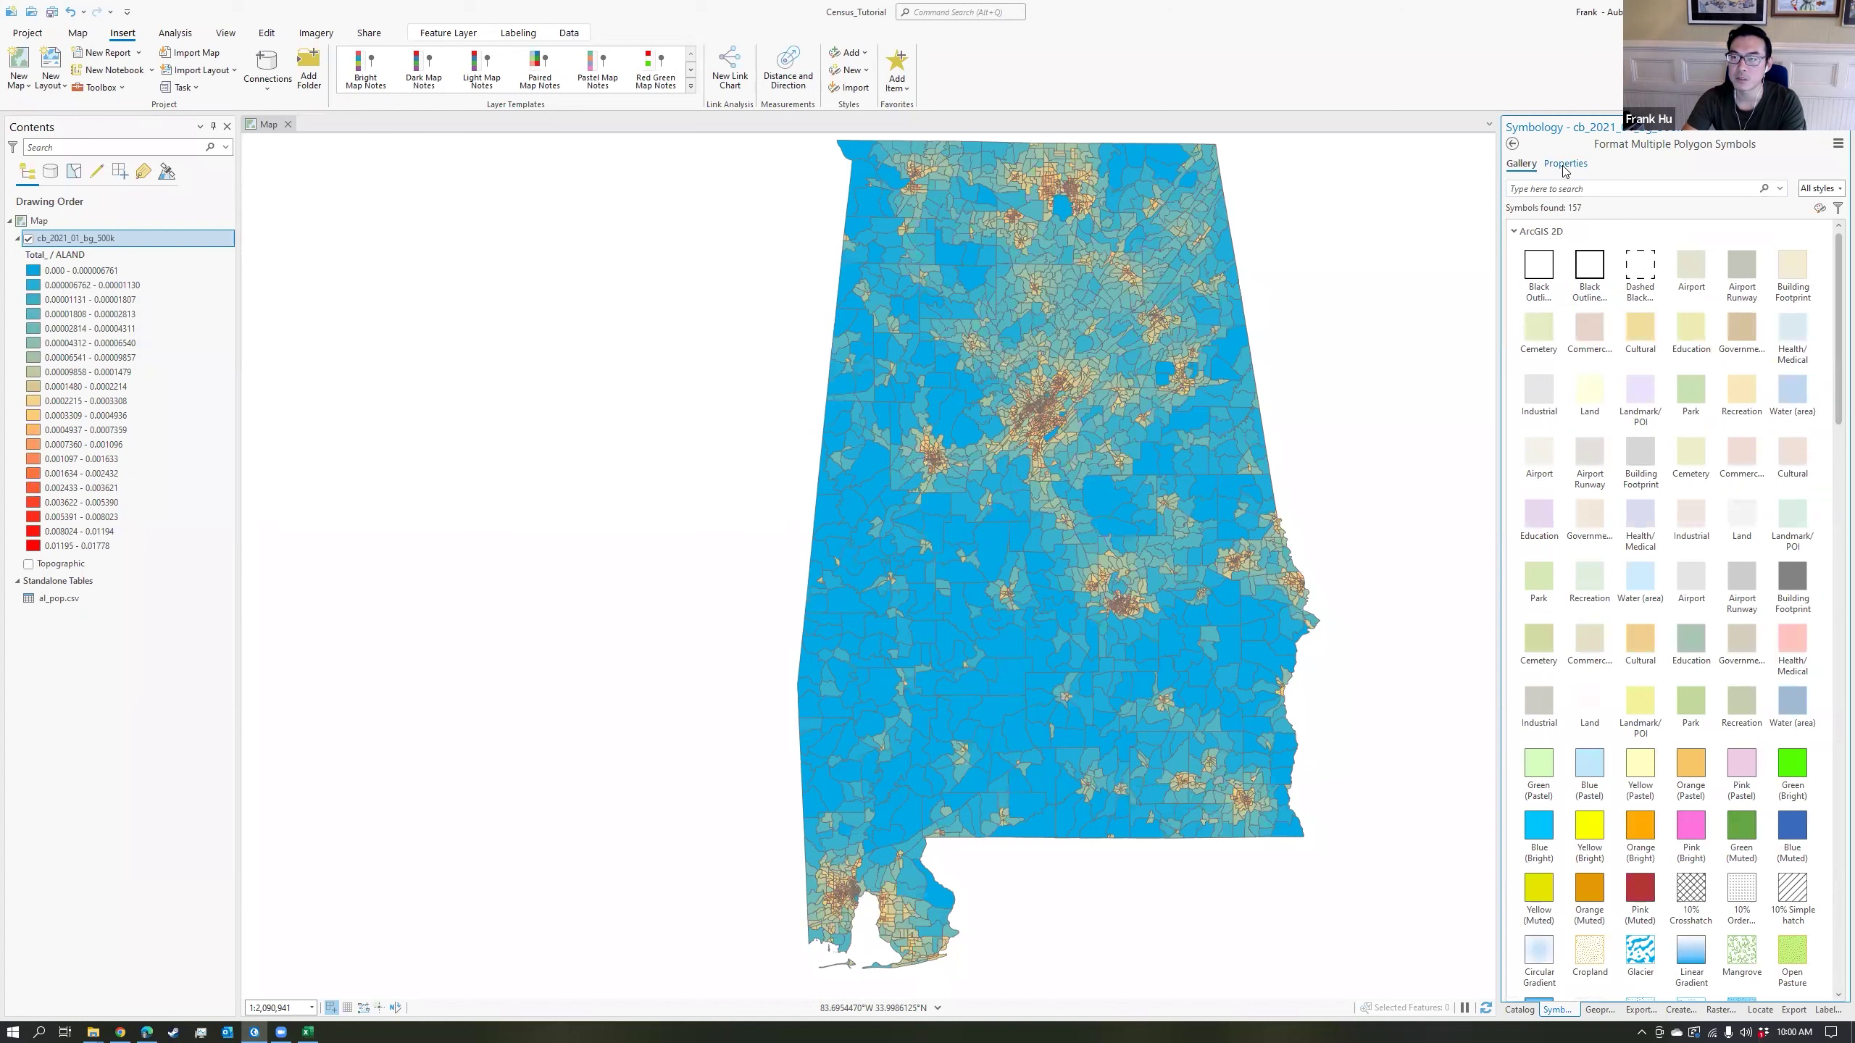
left_click(1564, 167)
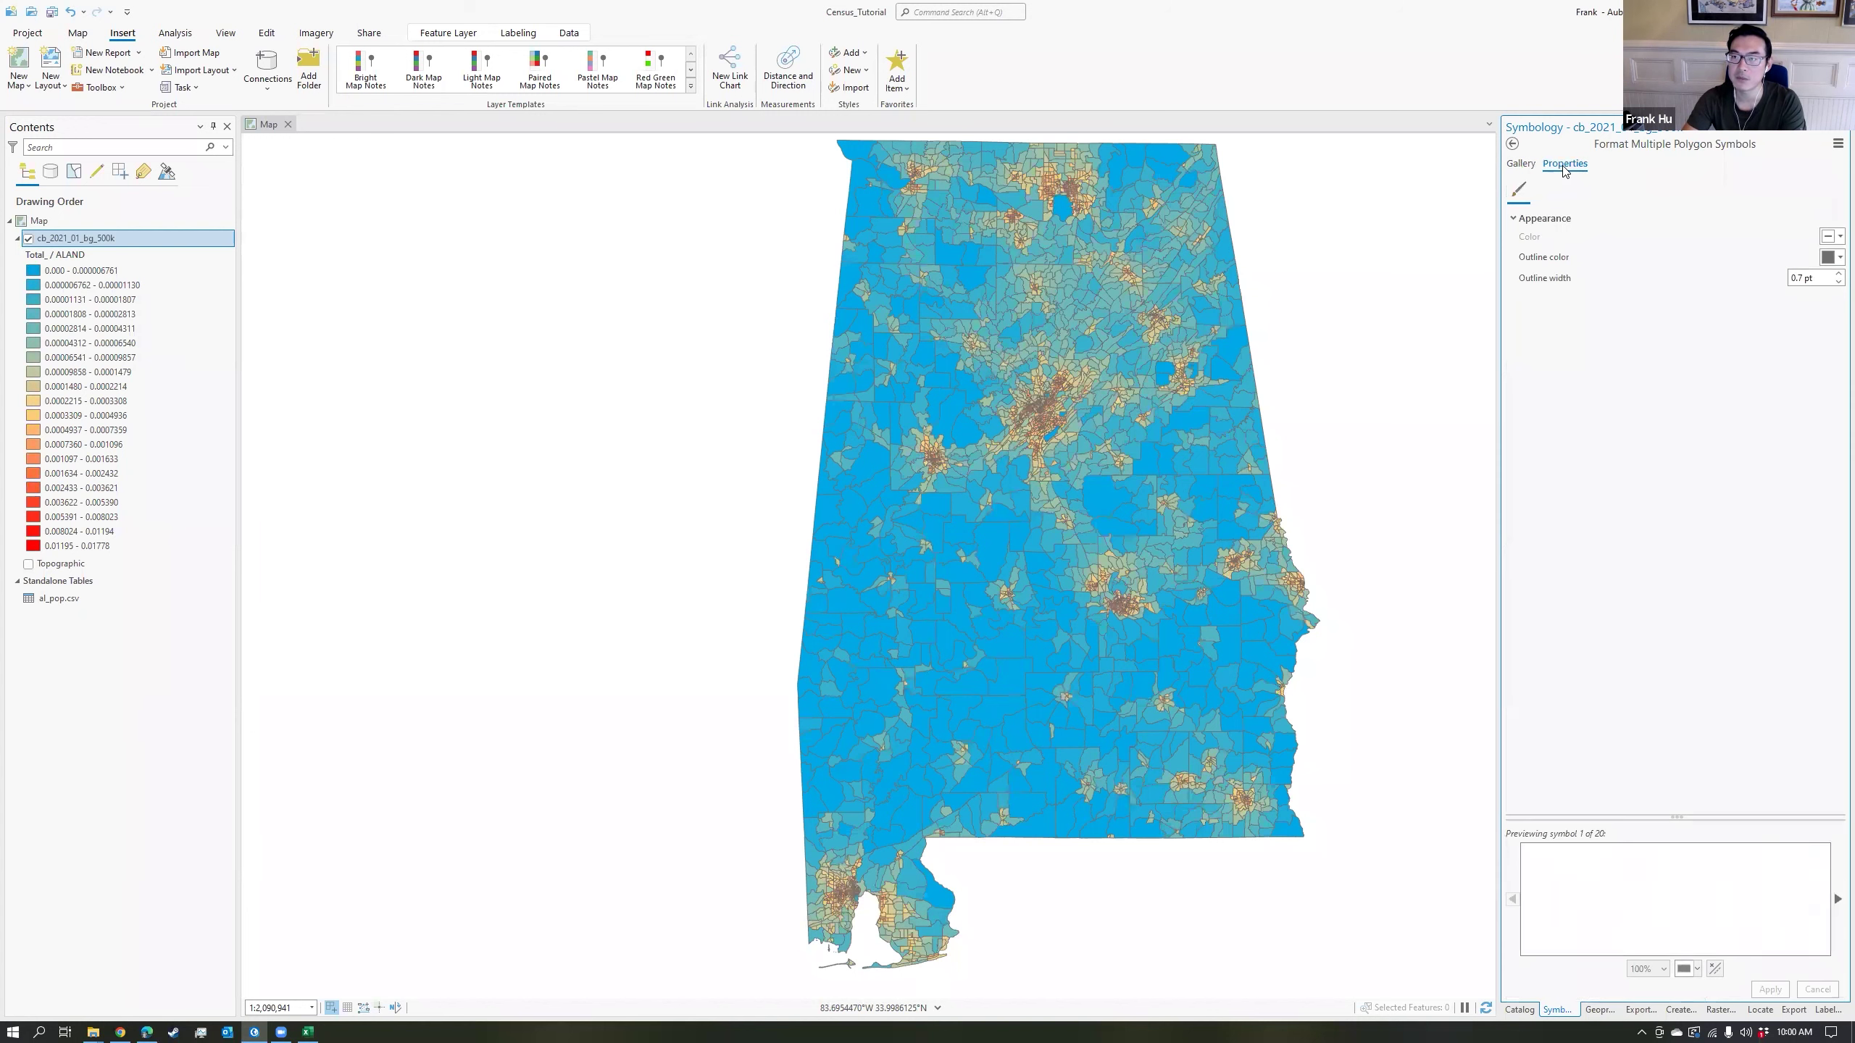
left_click(1829, 264)
left_click(1739, 277)
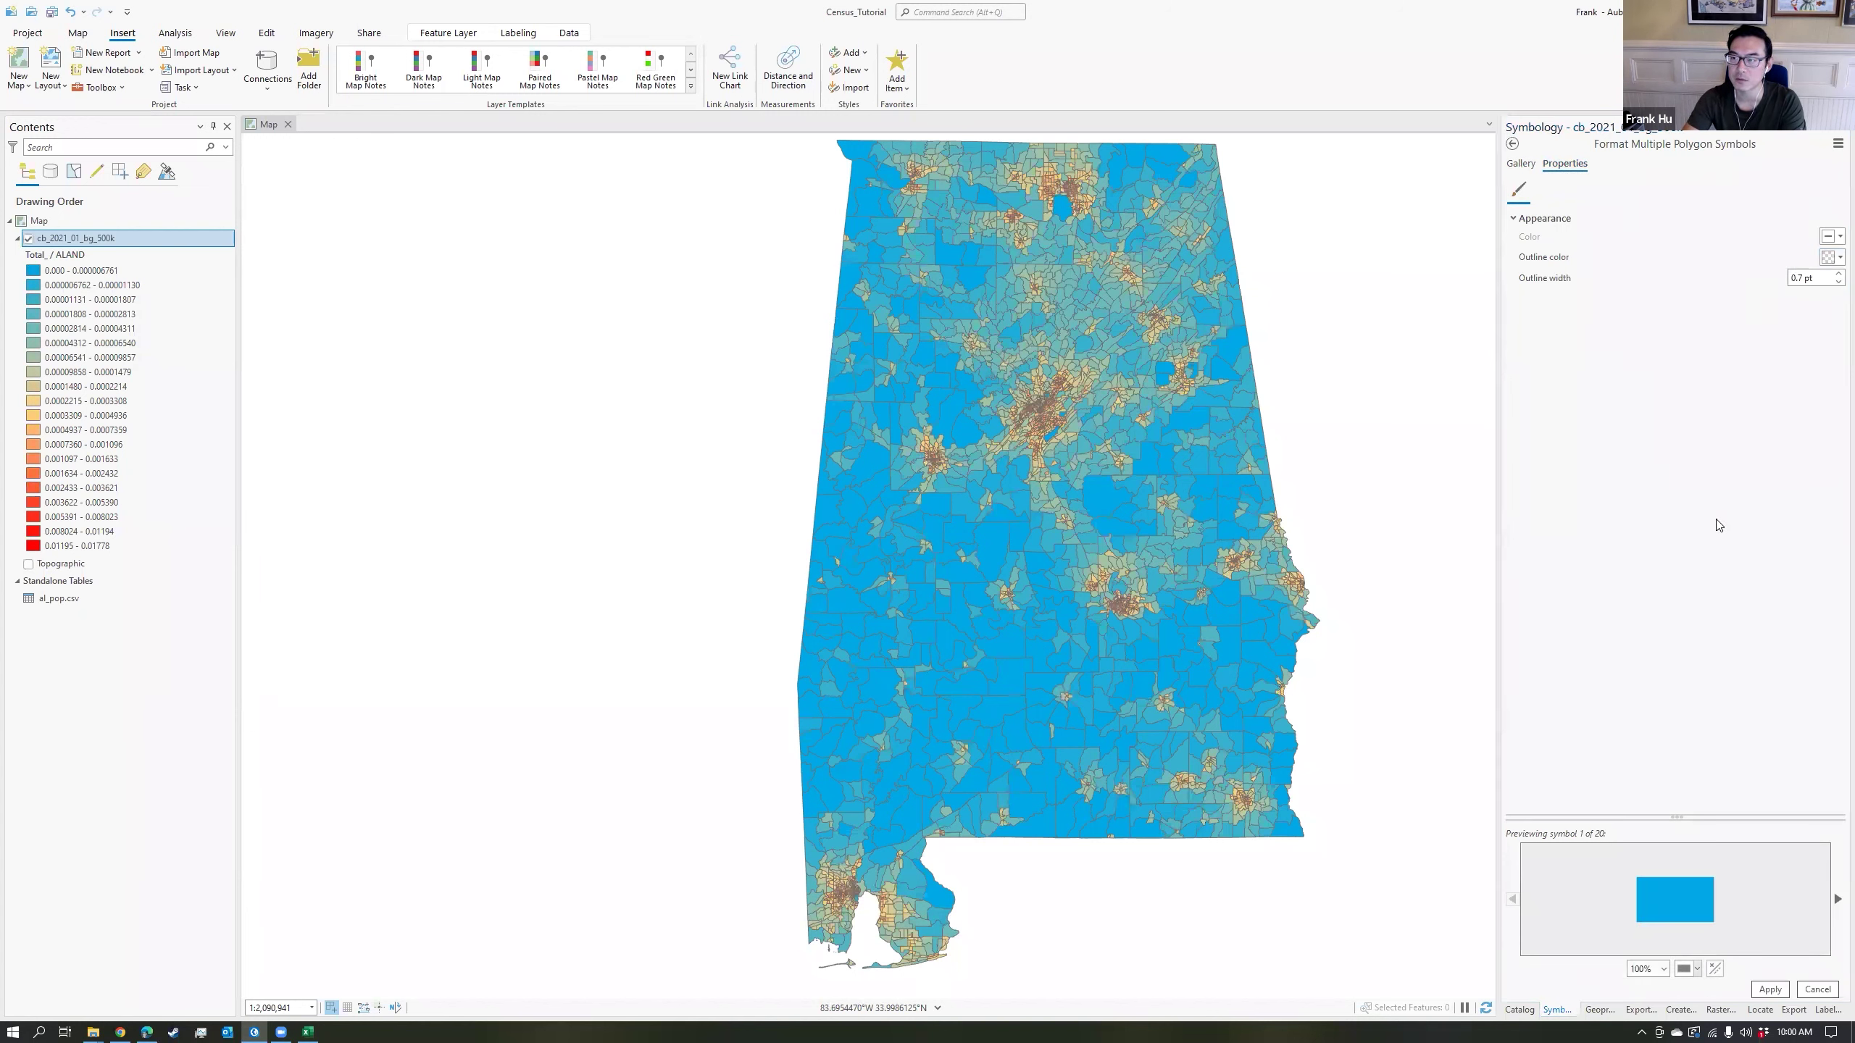
left_click(1769, 990)
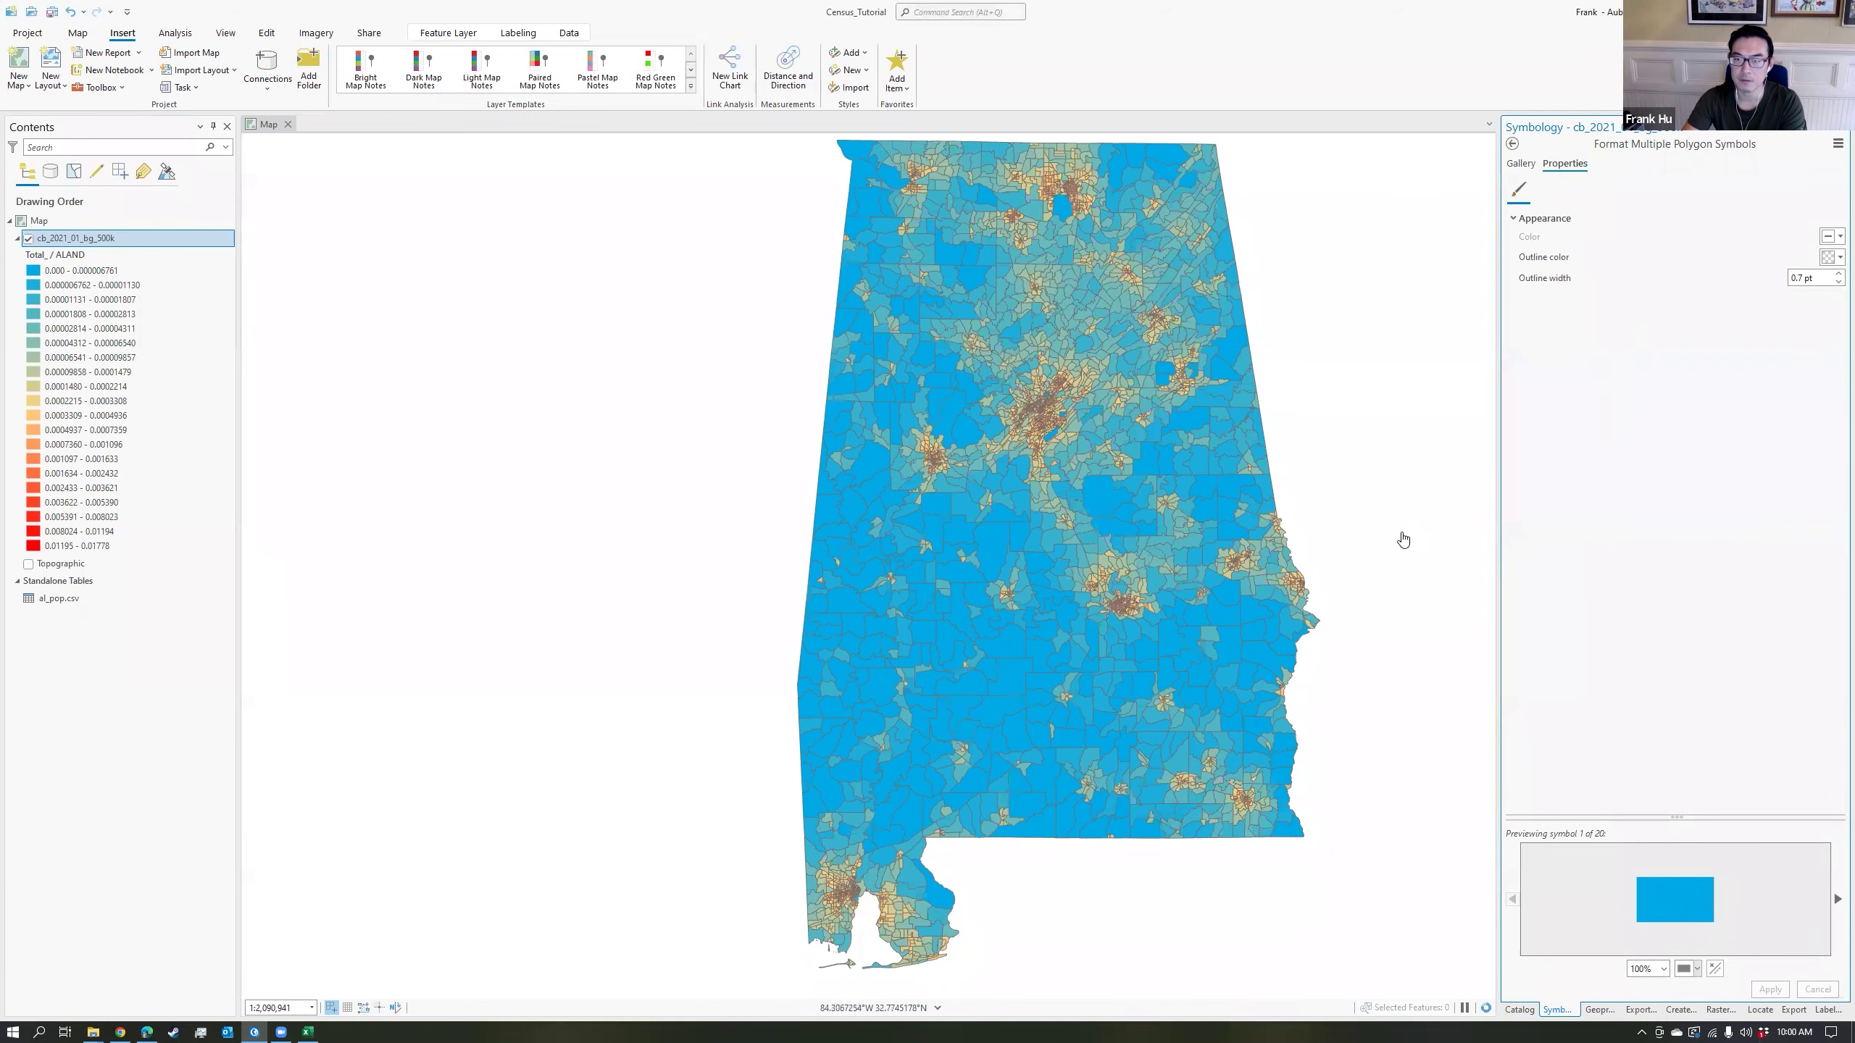
left_click(1514, 145)
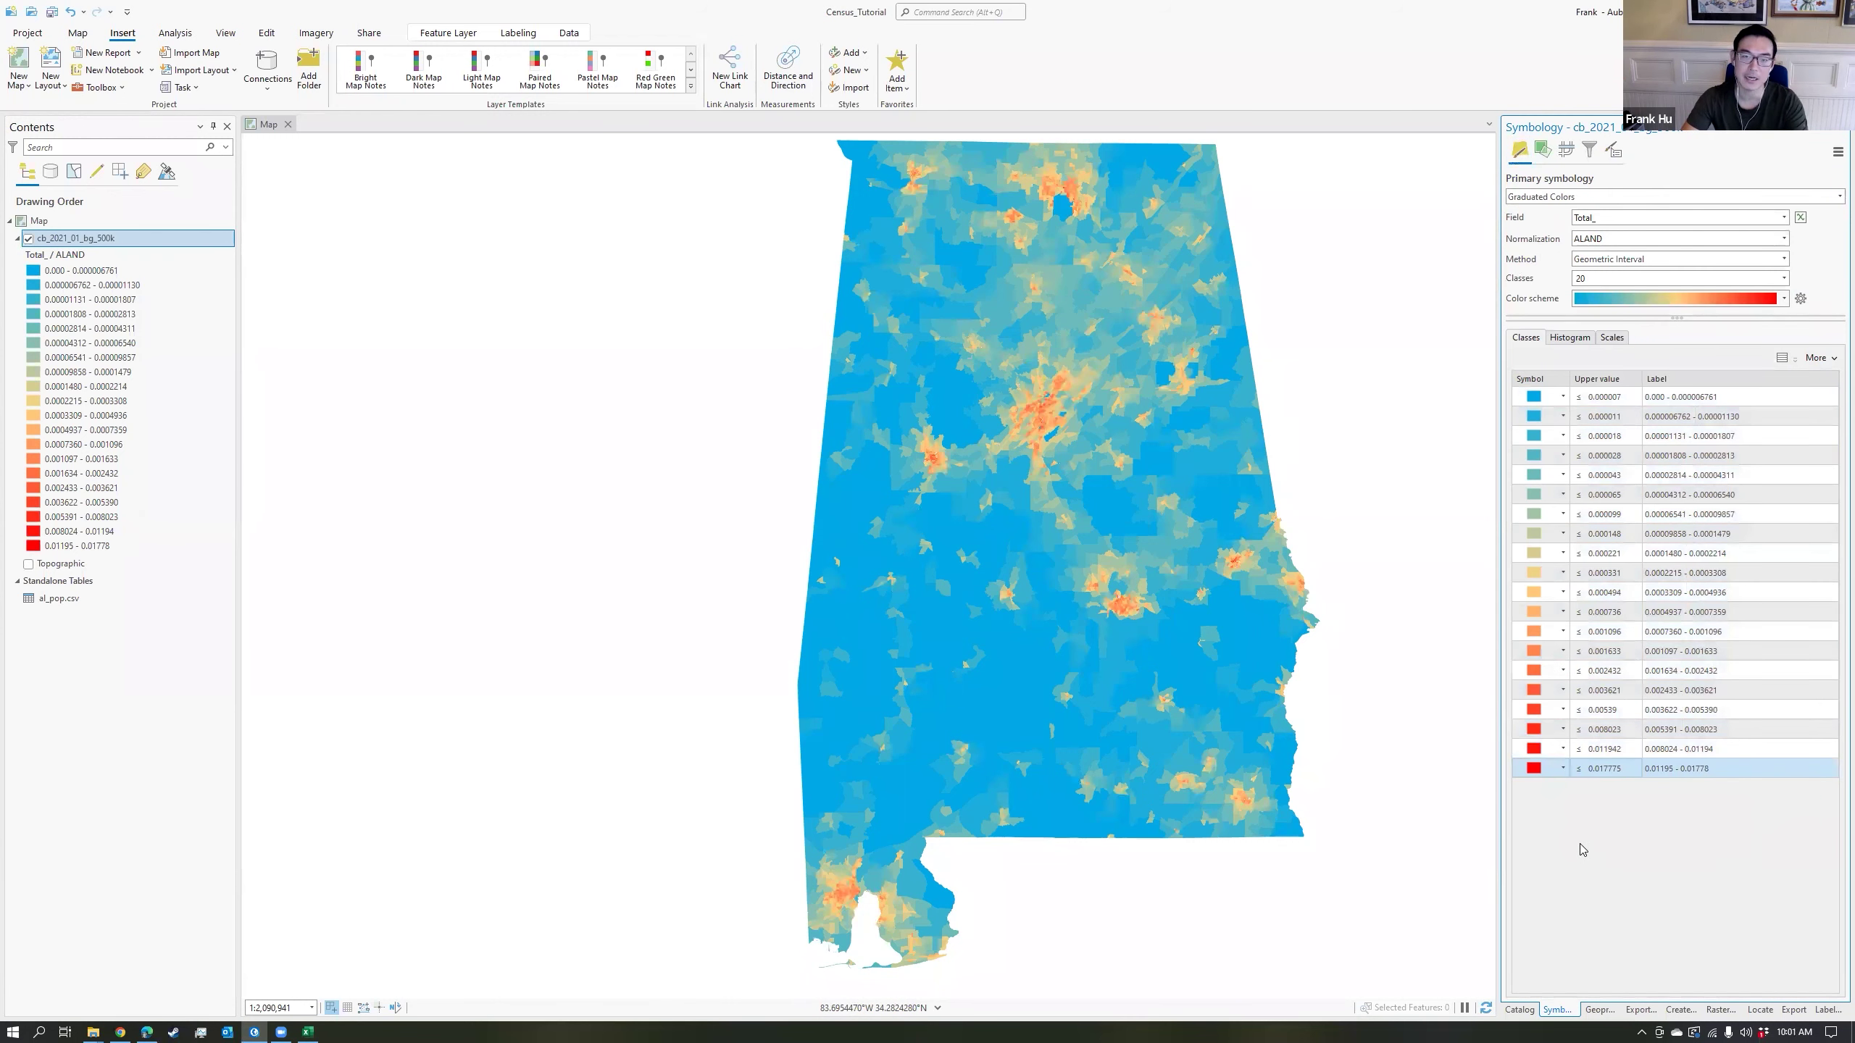
Examine the class histogram of the block group symbology and try the Equal Interval classification method.
scroll(1389, 667, "down", 2)
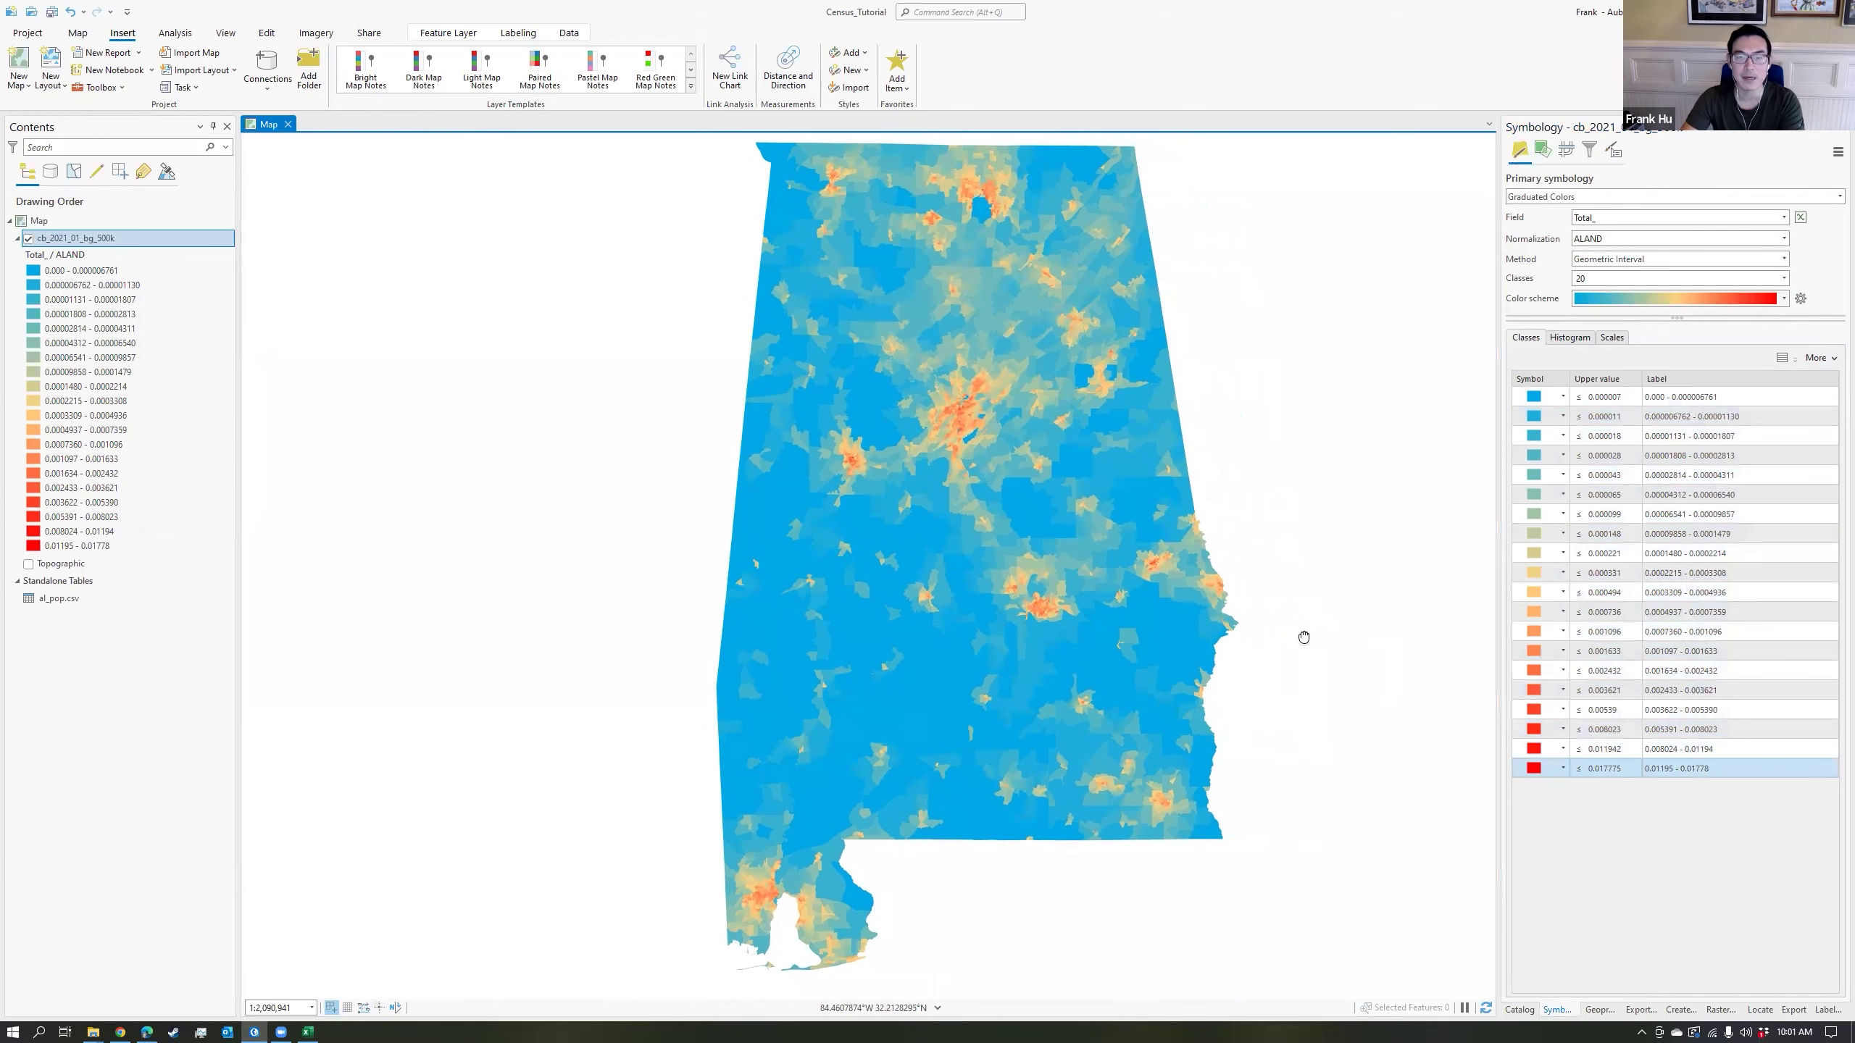
left_click(1783, 259)
left_click(1783, 259)
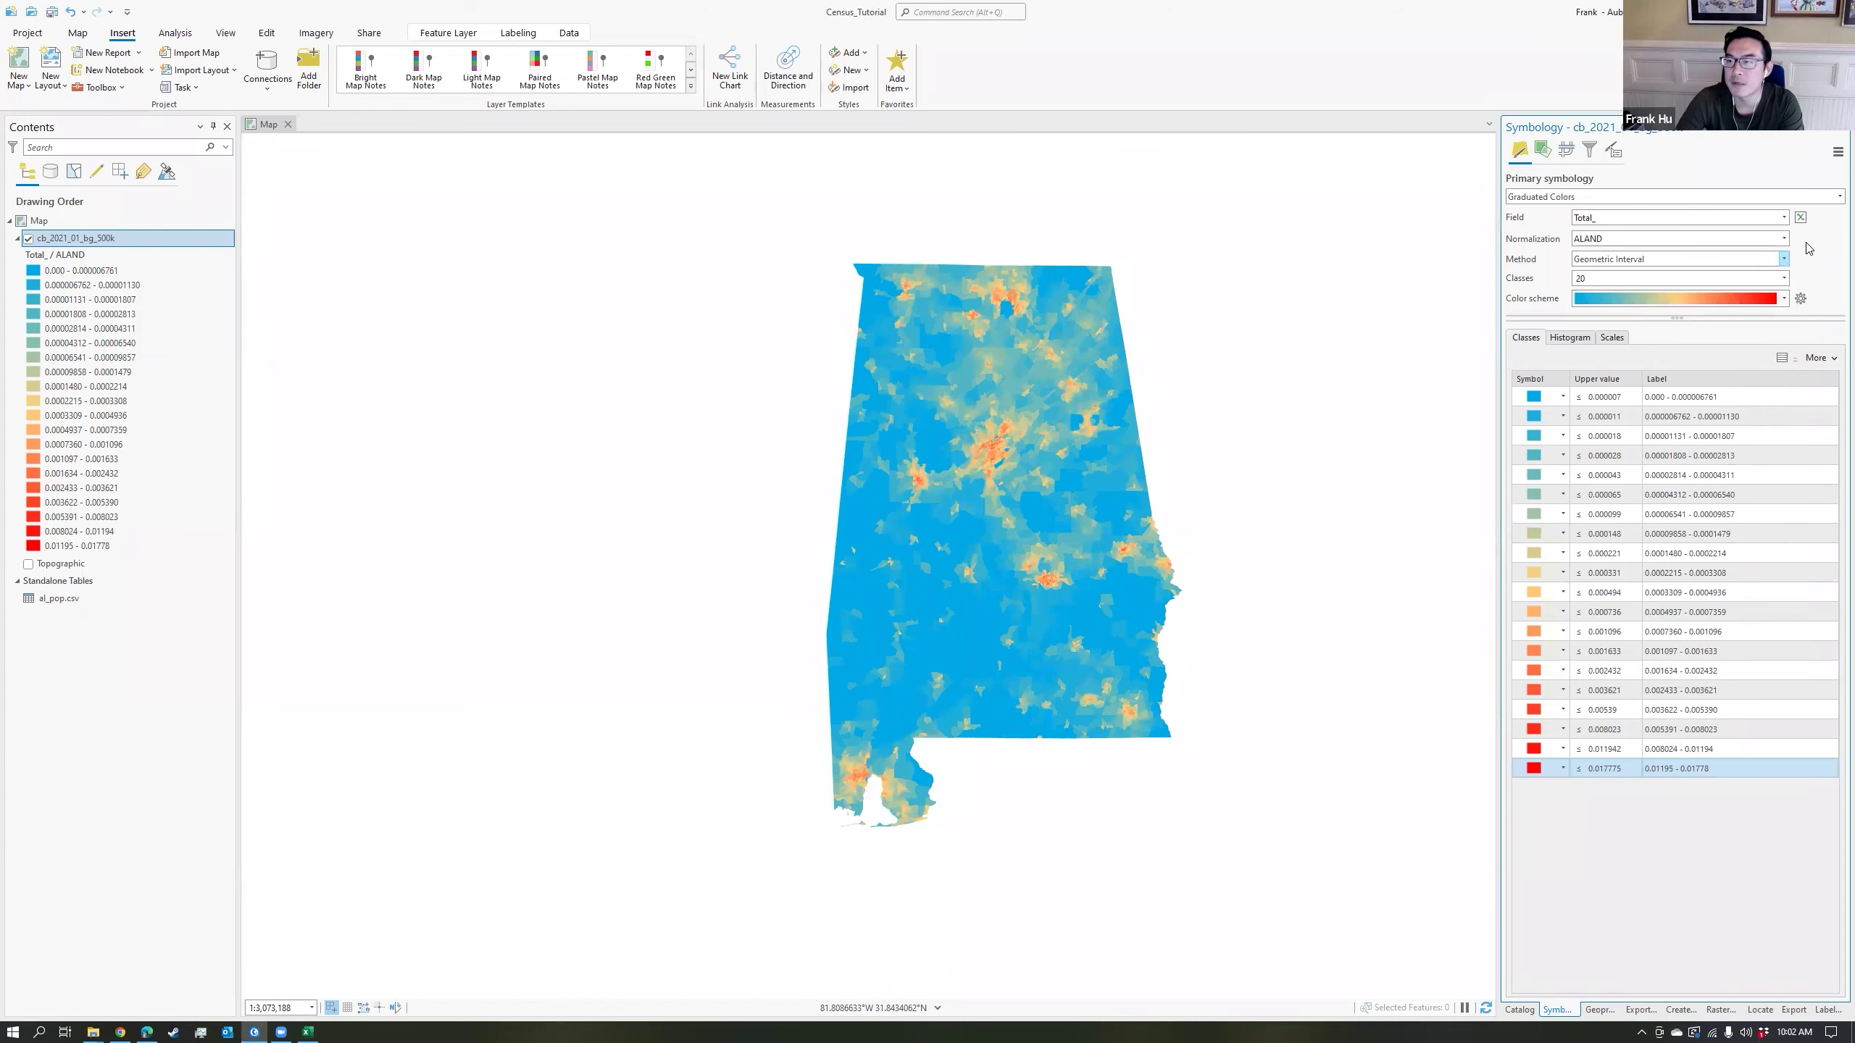
left_click(1581, 341)
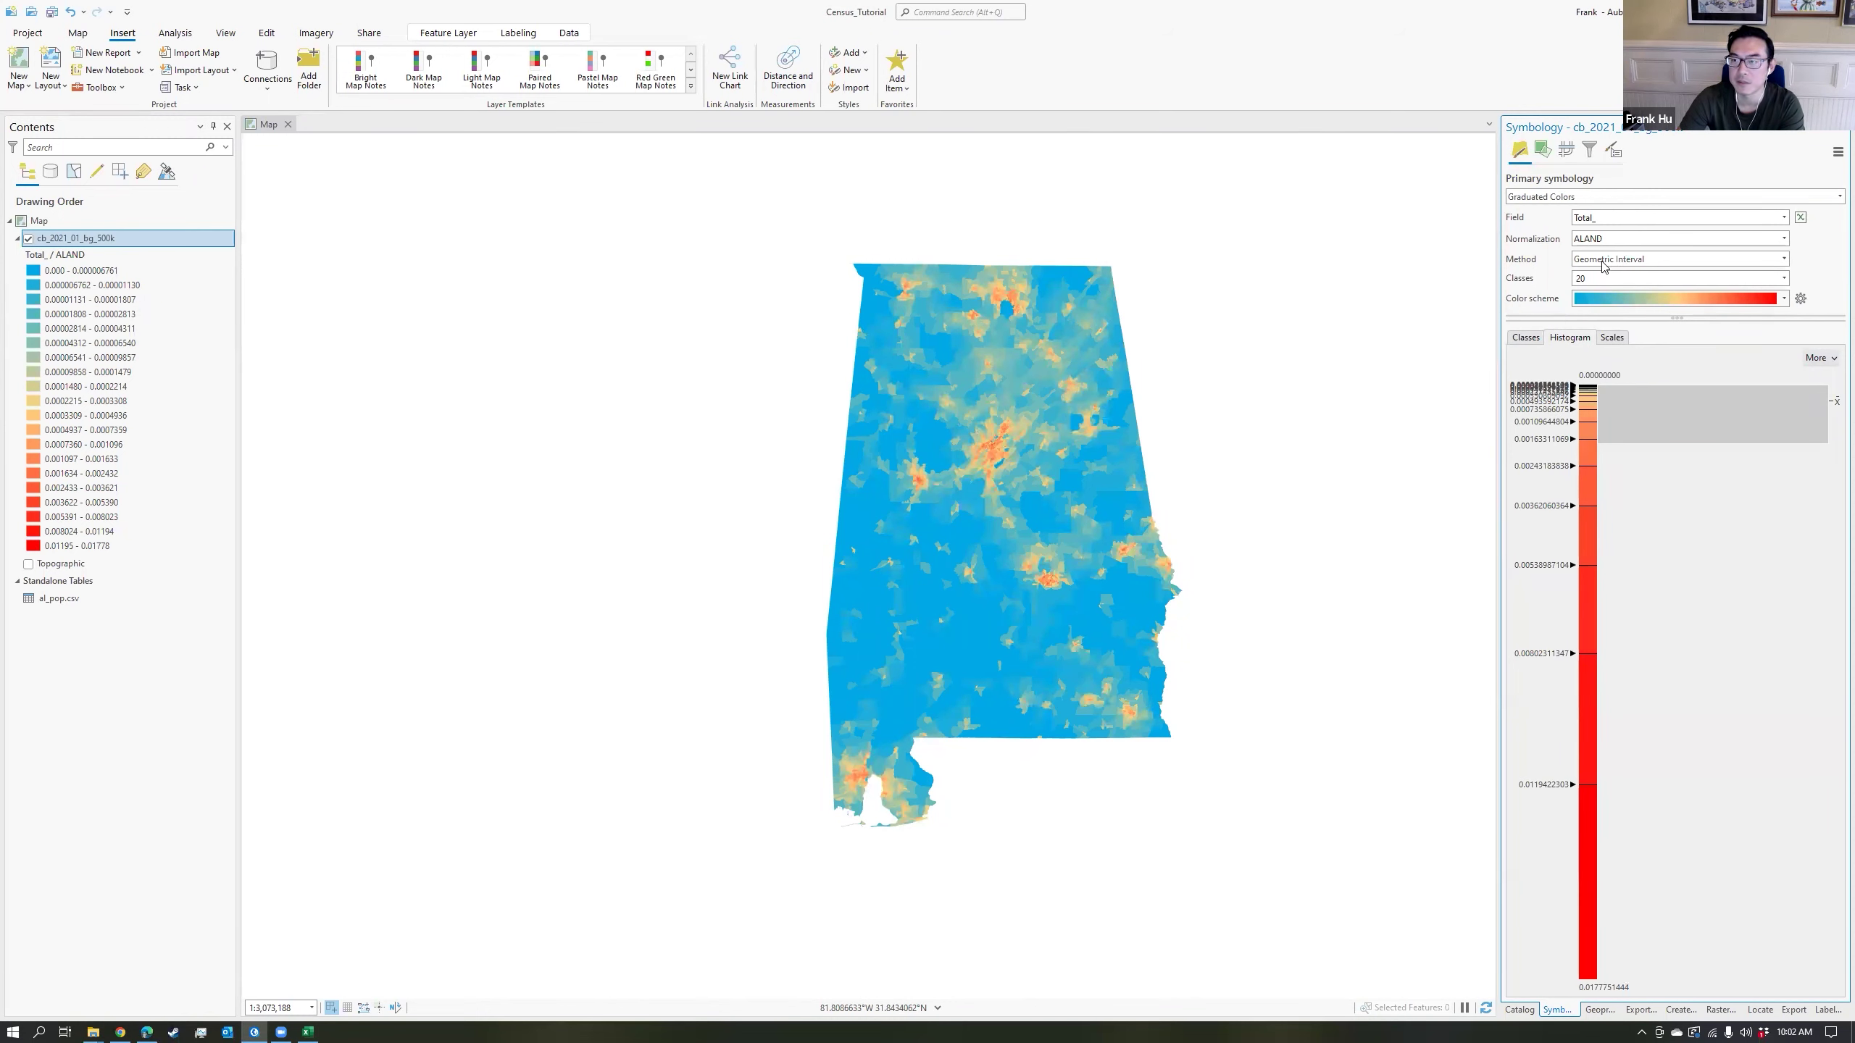
left_click(1654, 262)
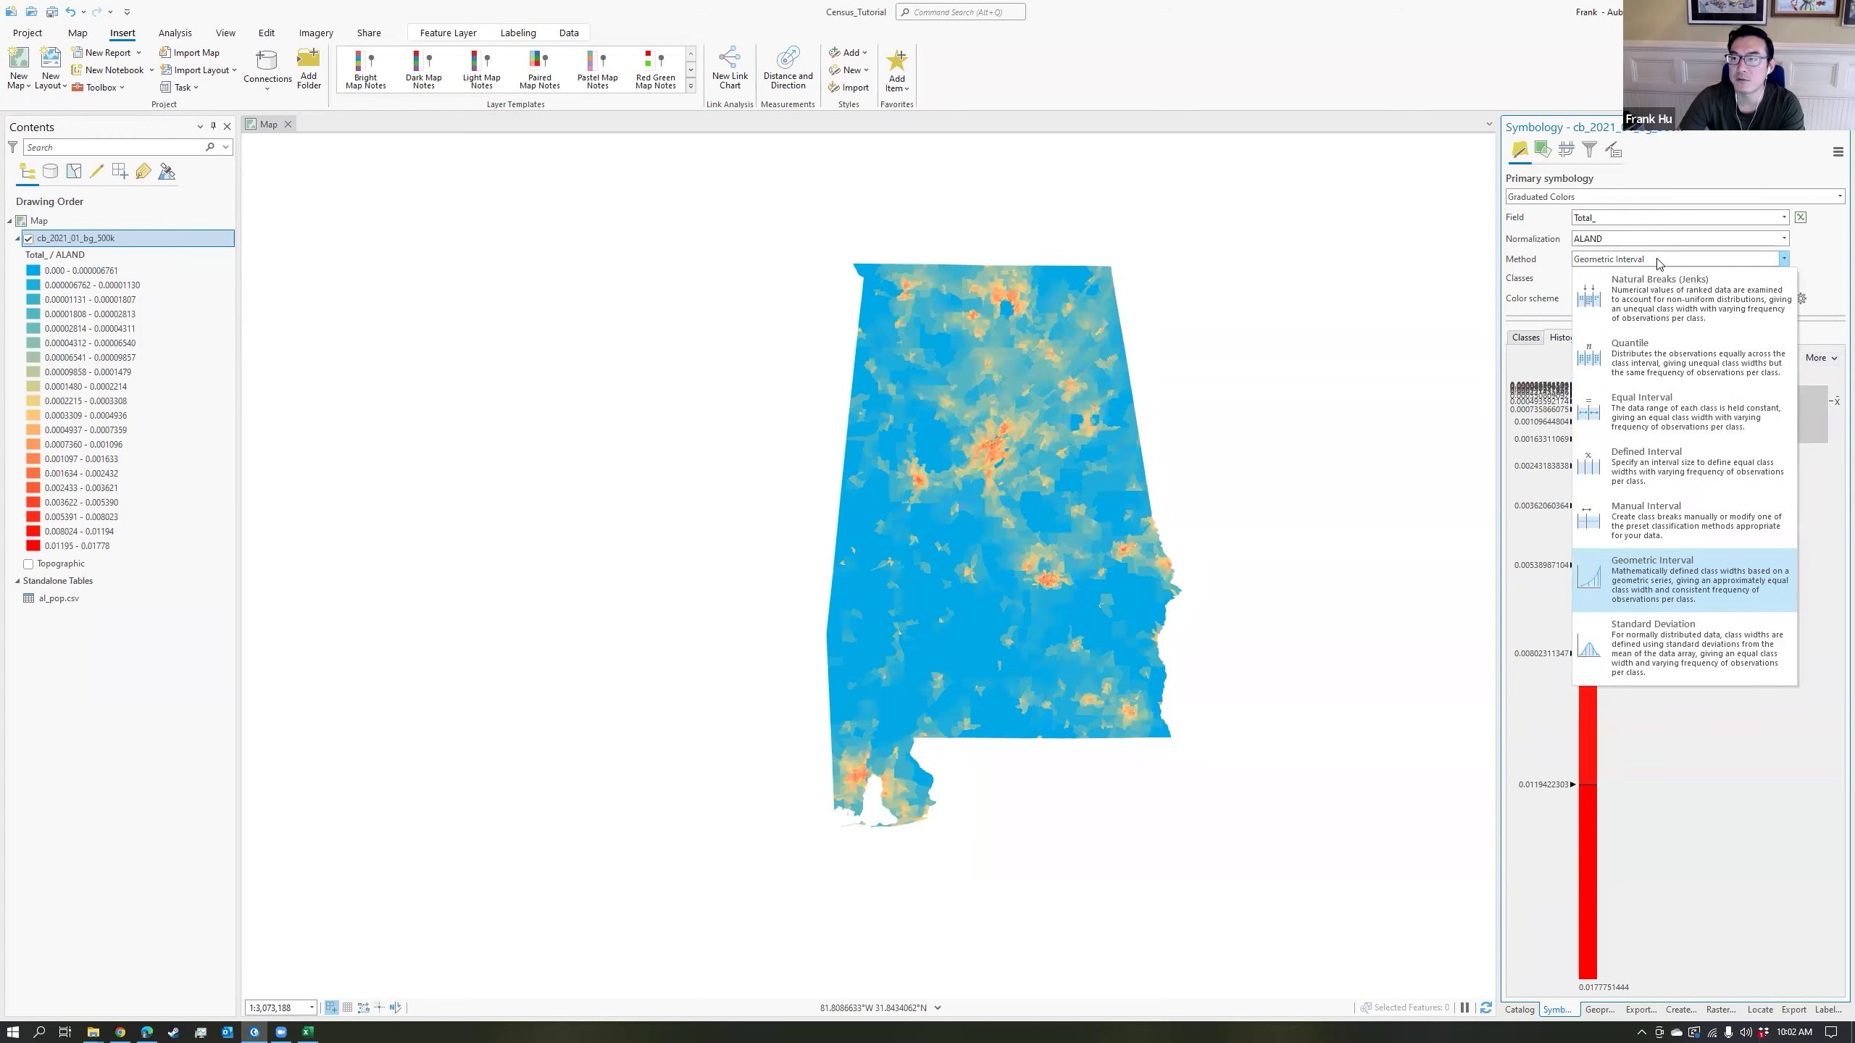
left_click(1663, 424)
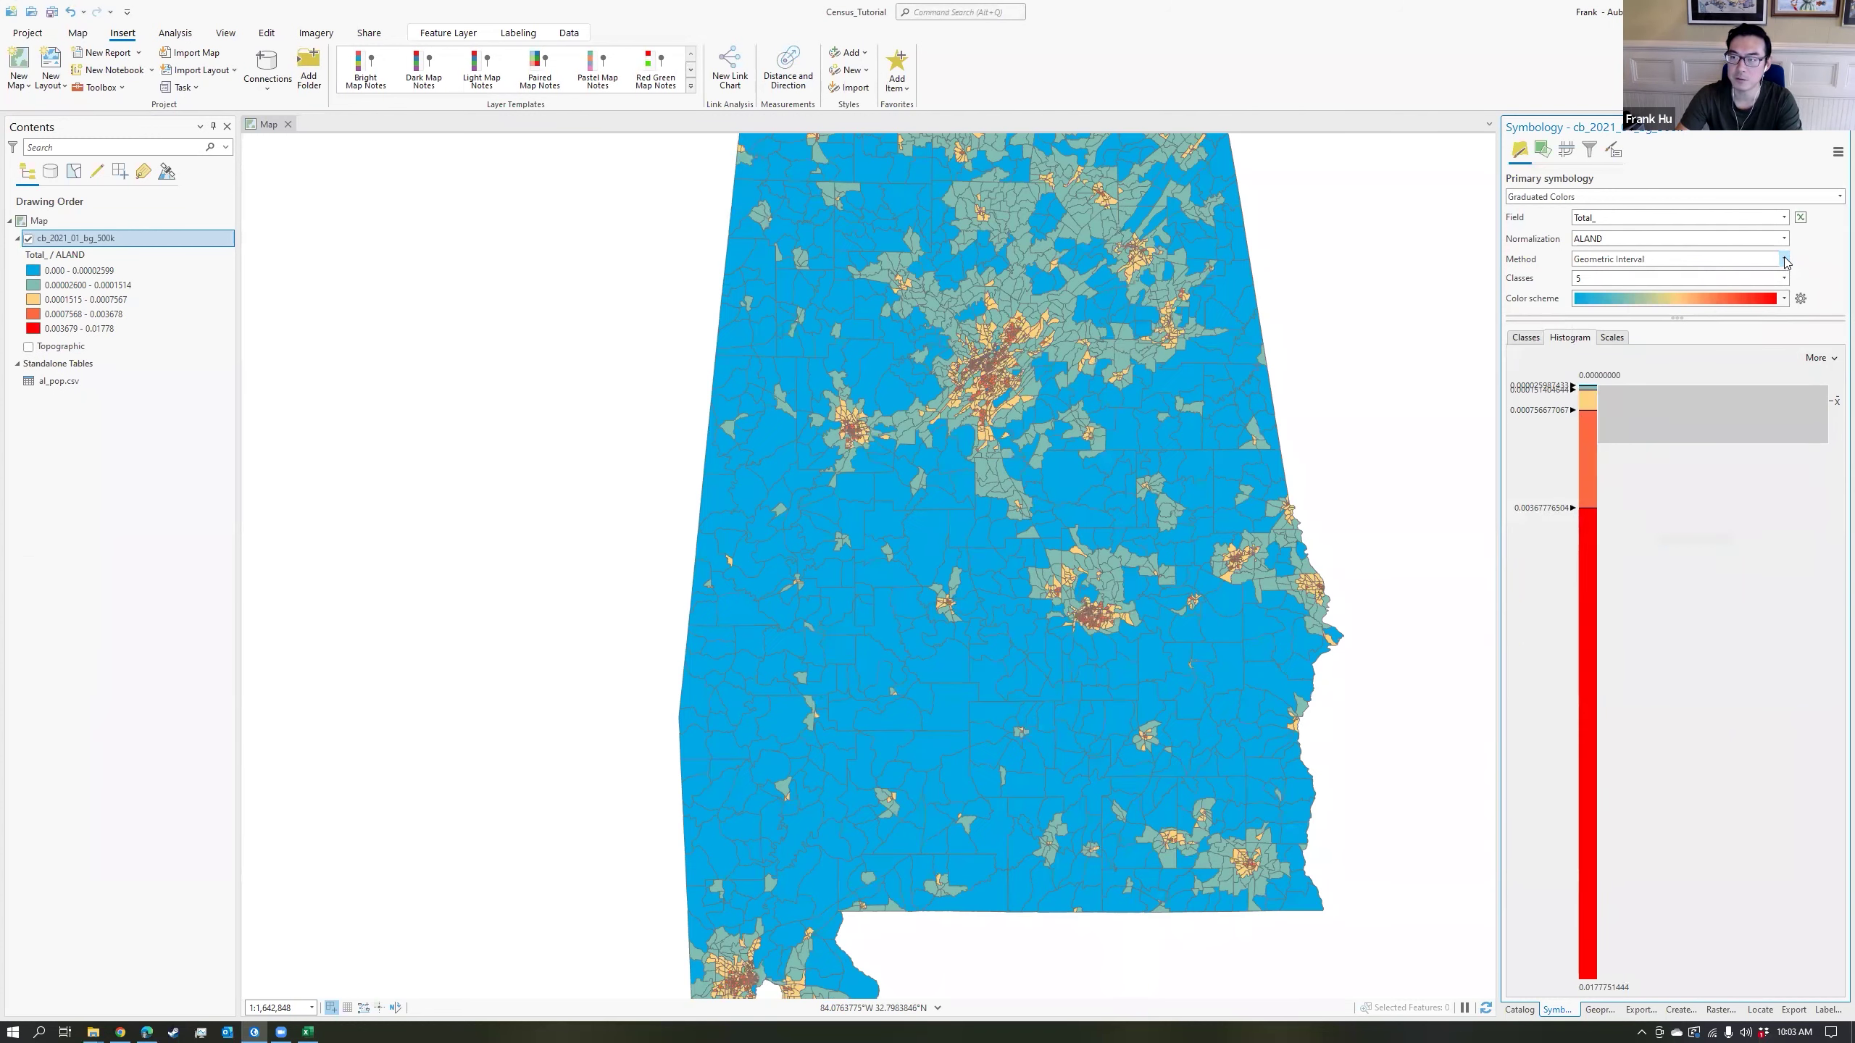
left_click(1784, 259)
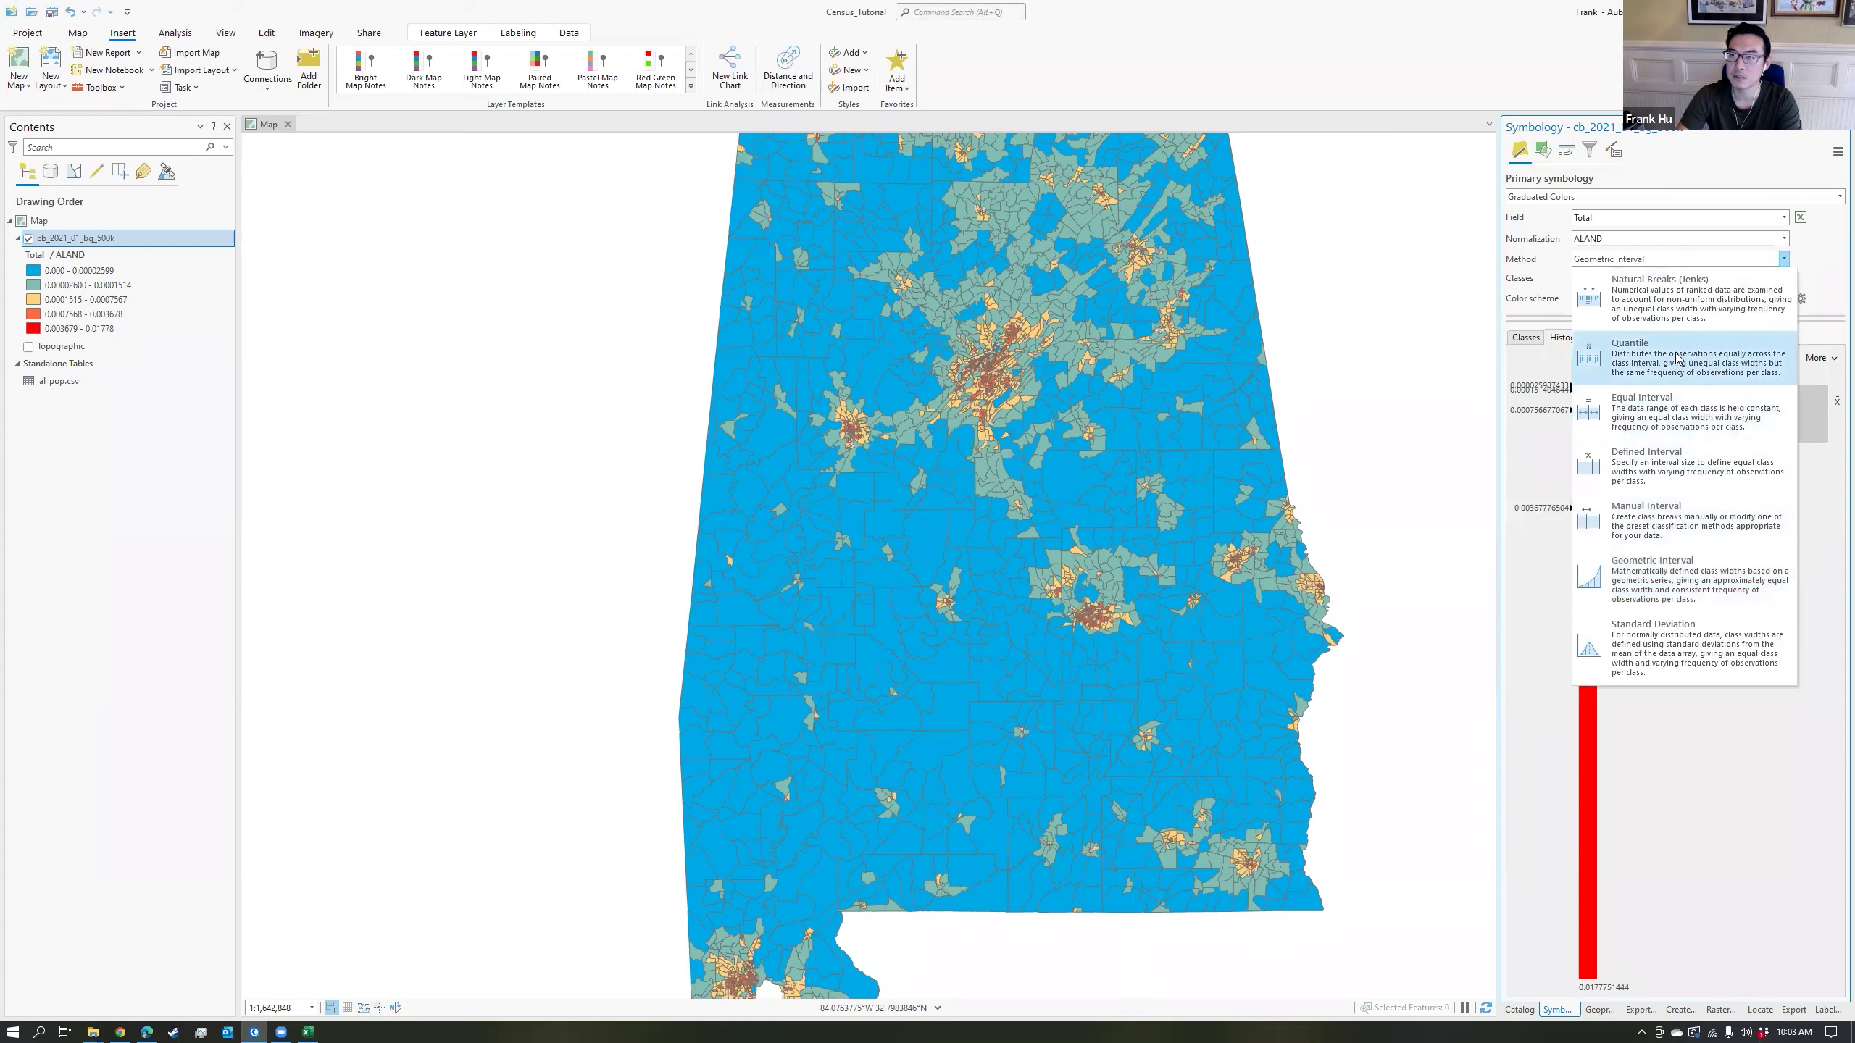
left_click(1784, 259)
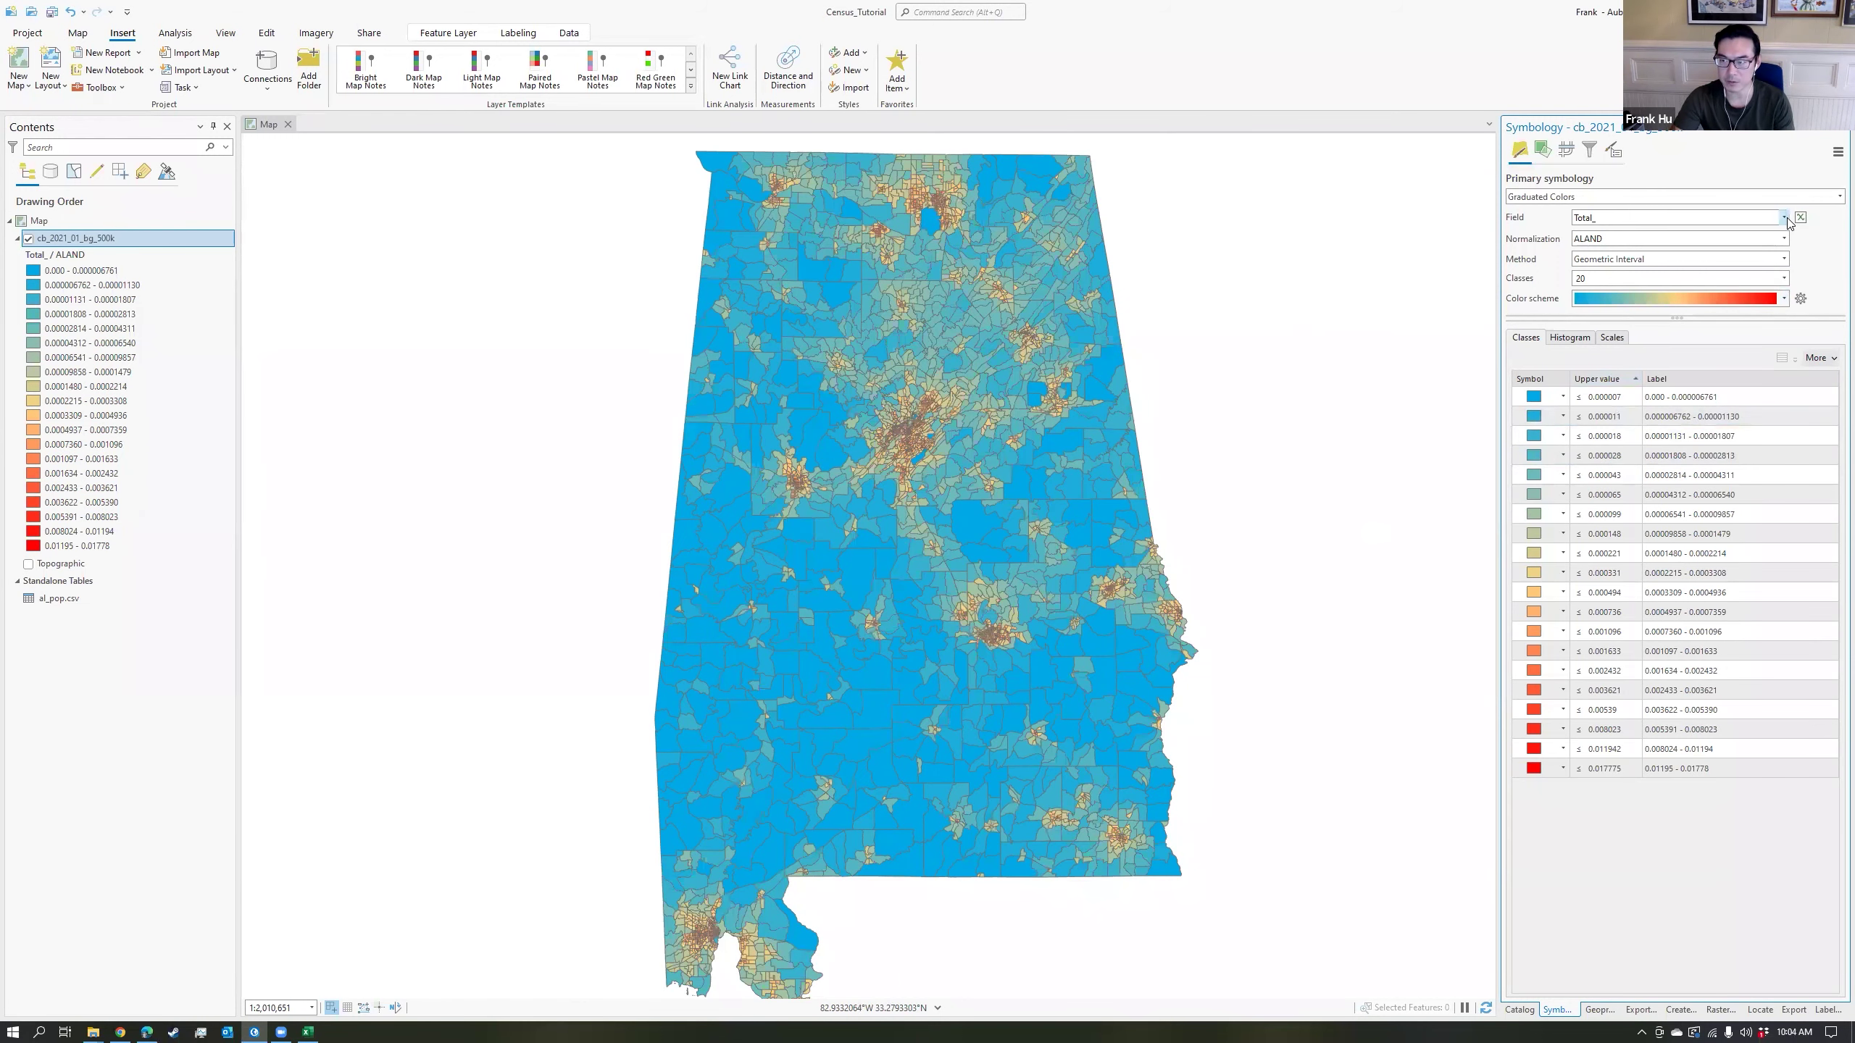
Symbolize the block groups by Total_Pop of one race_White alone, normalized by the Total_ field.
left_click(1784, 218)
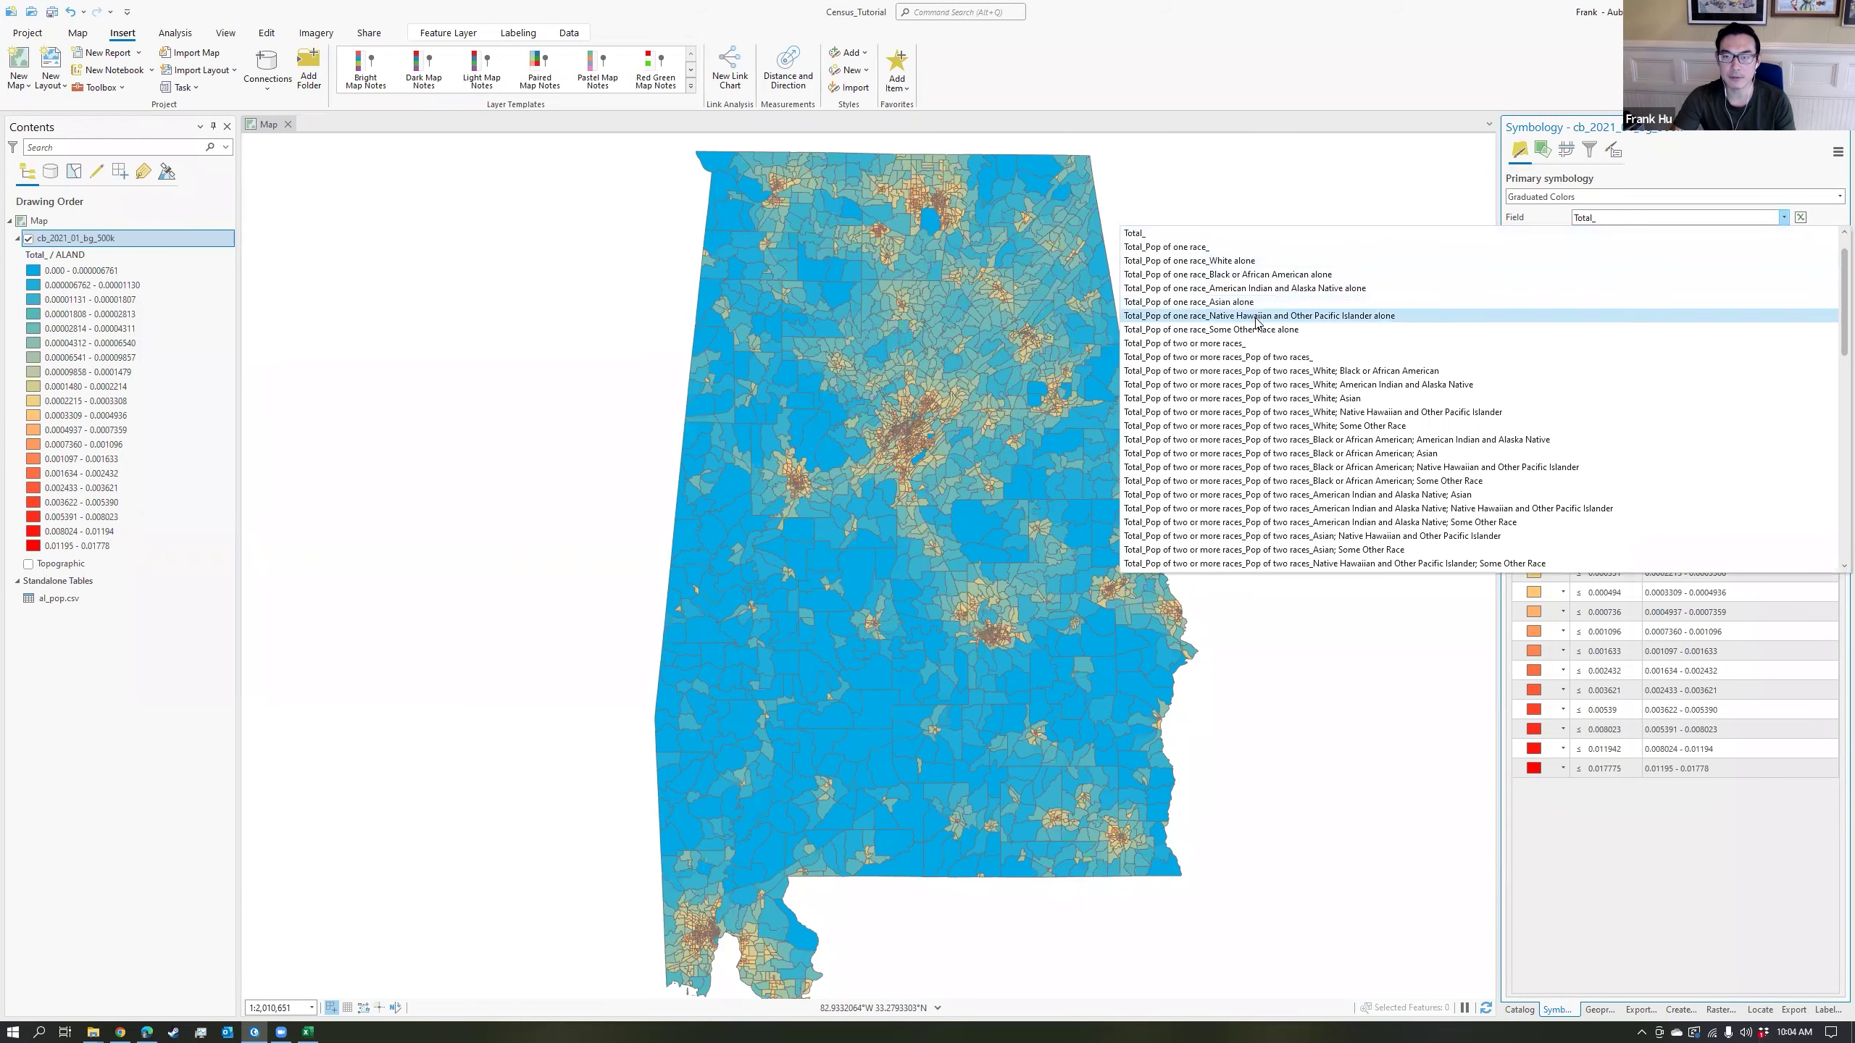
left_click(1250, 263)
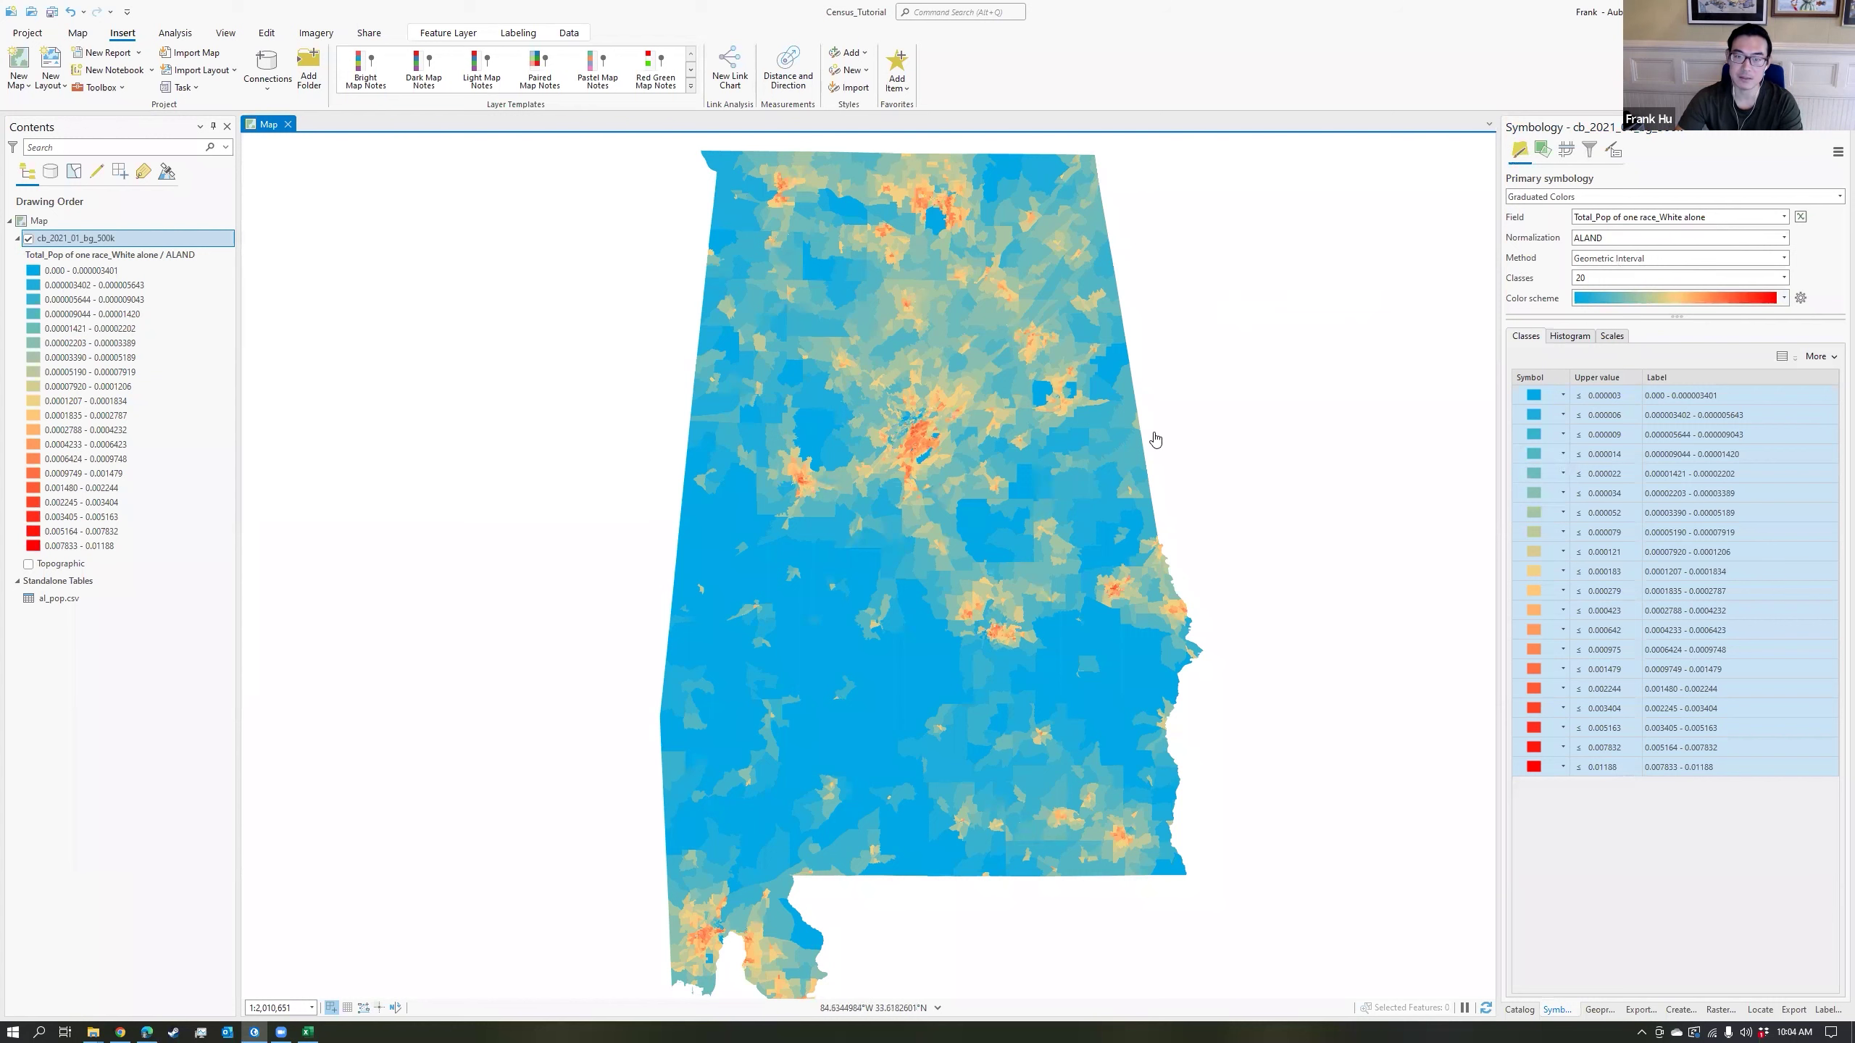
left_click(1679, 239)
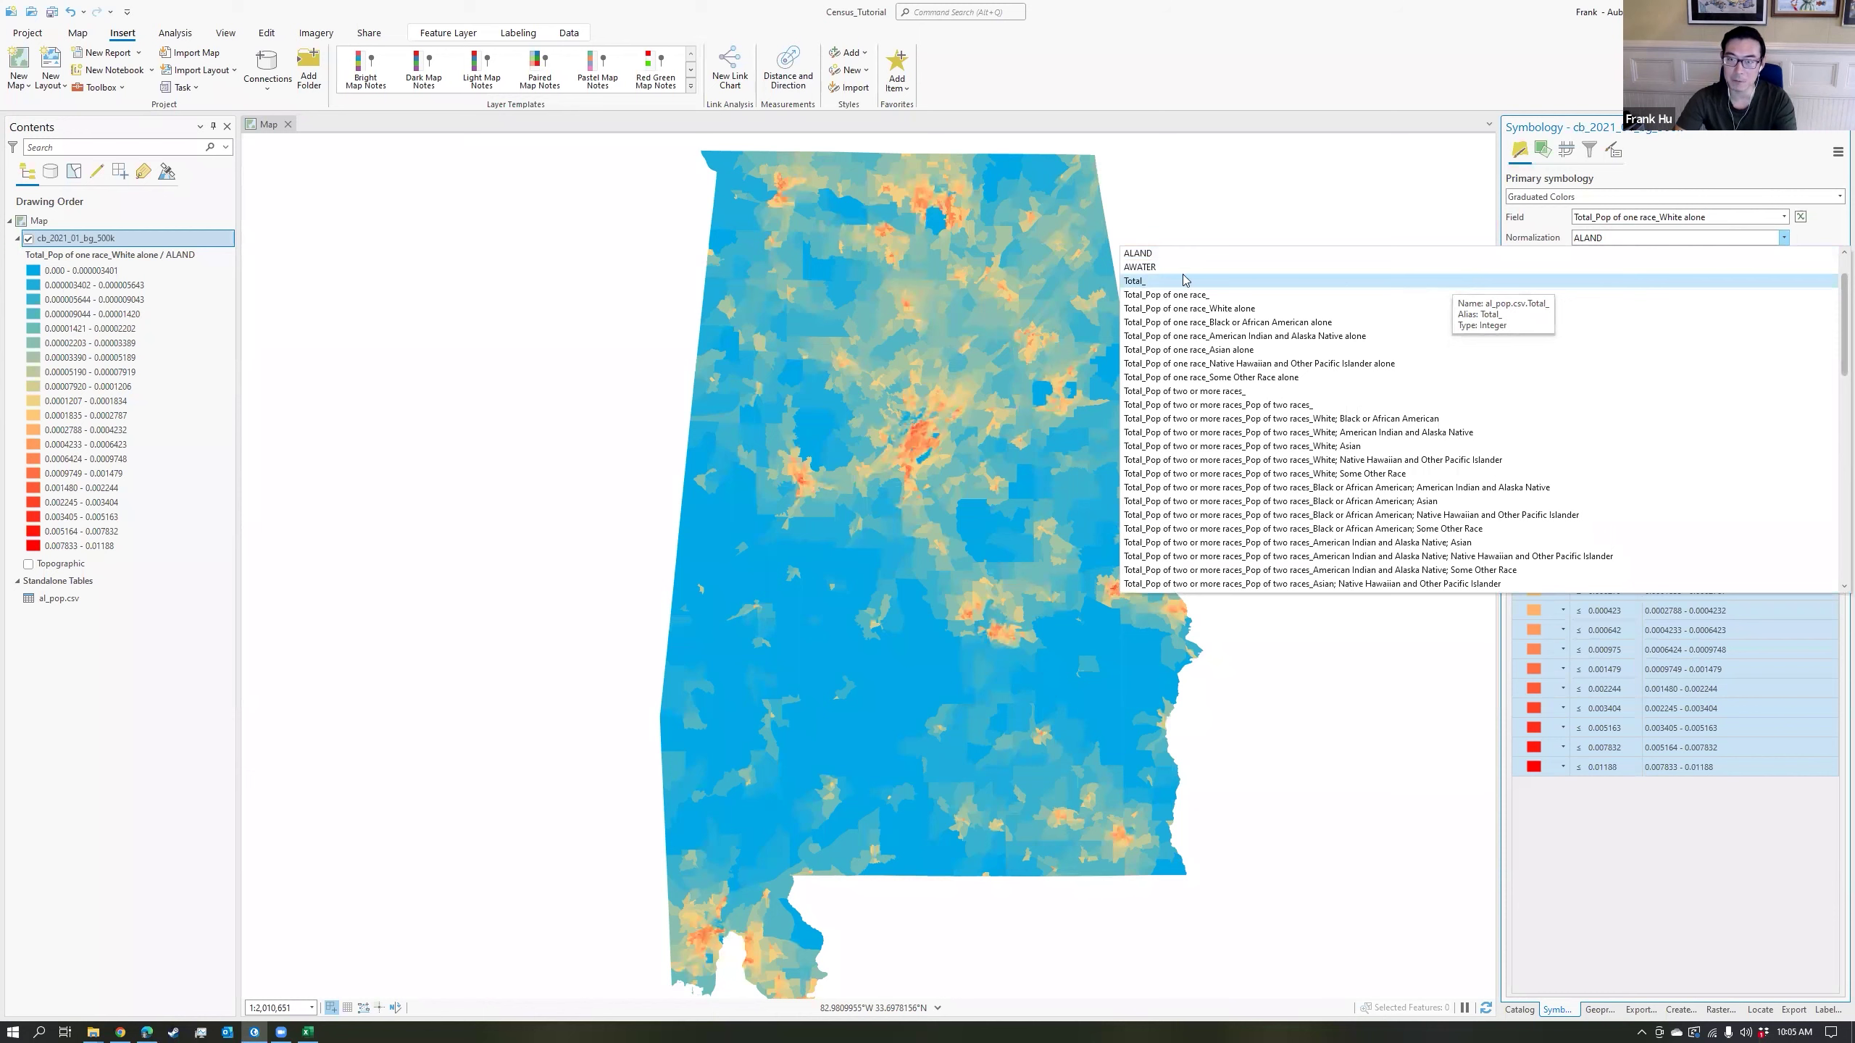
left_click(1634, 241)
left_click(1634, 241)
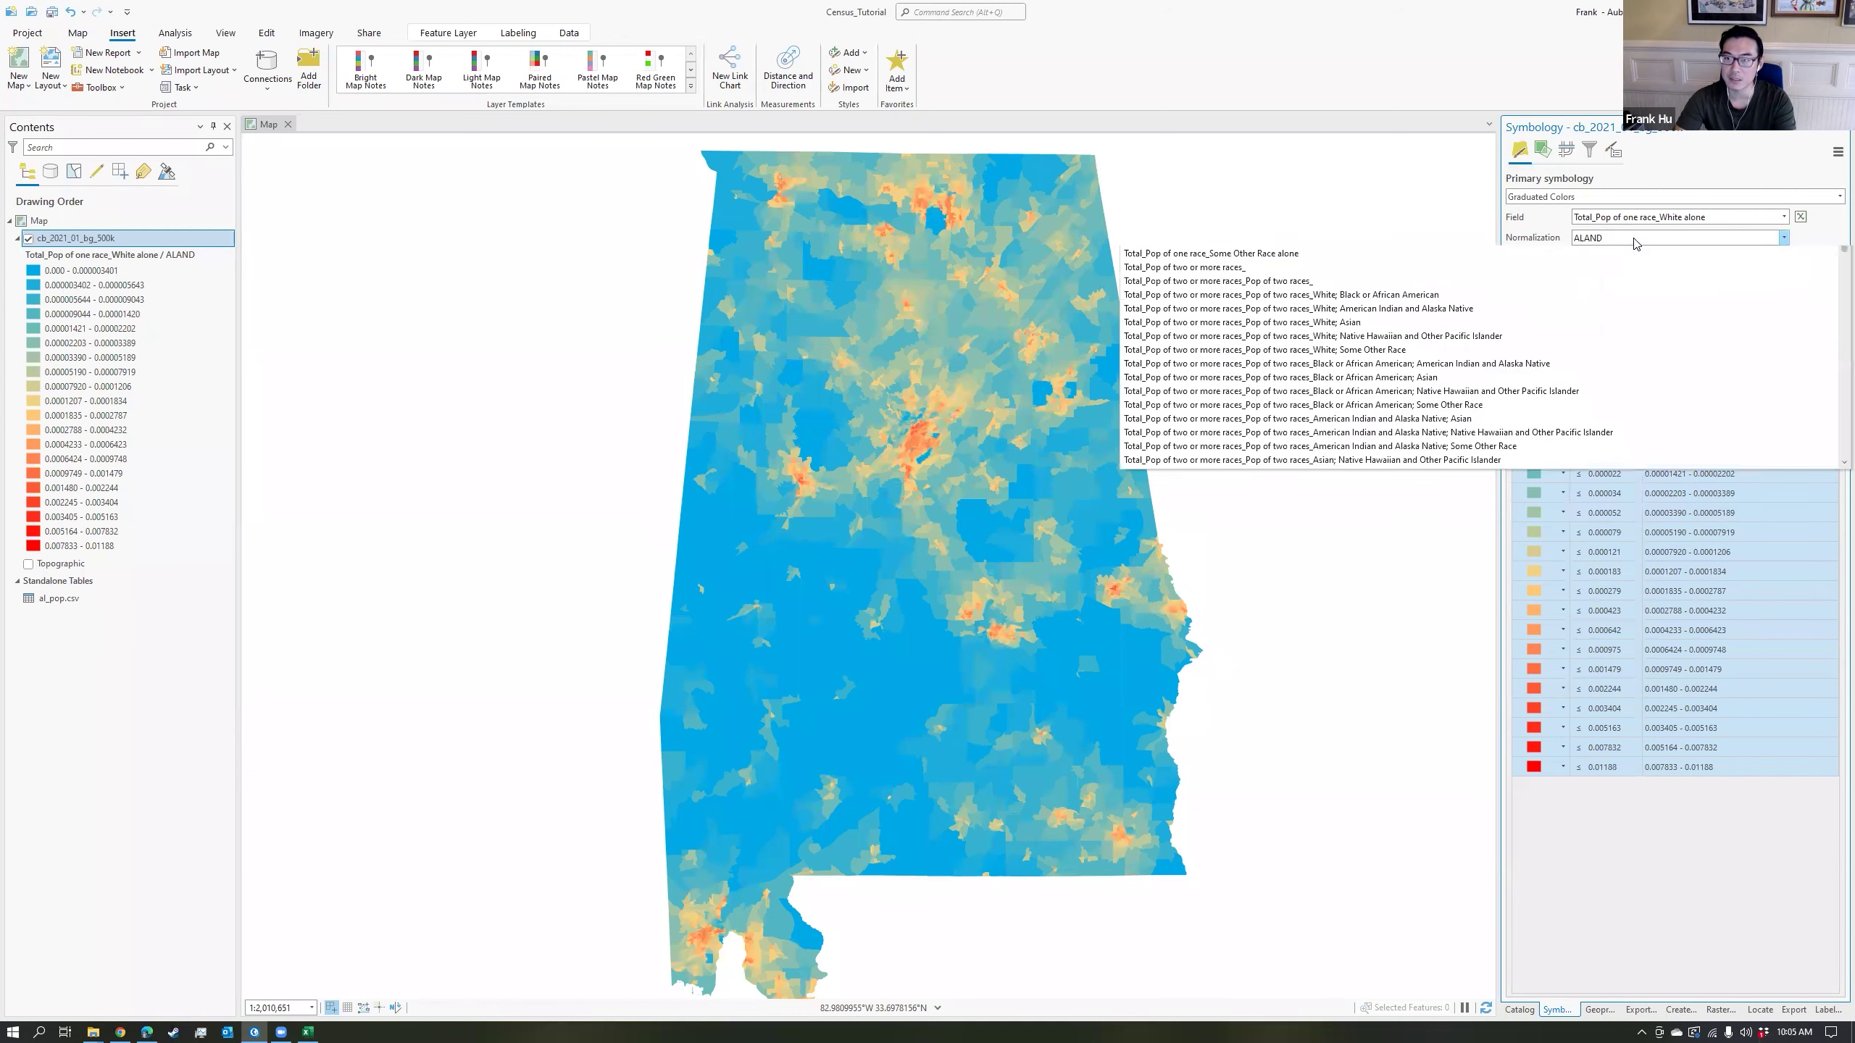
left_click(1170, 289)
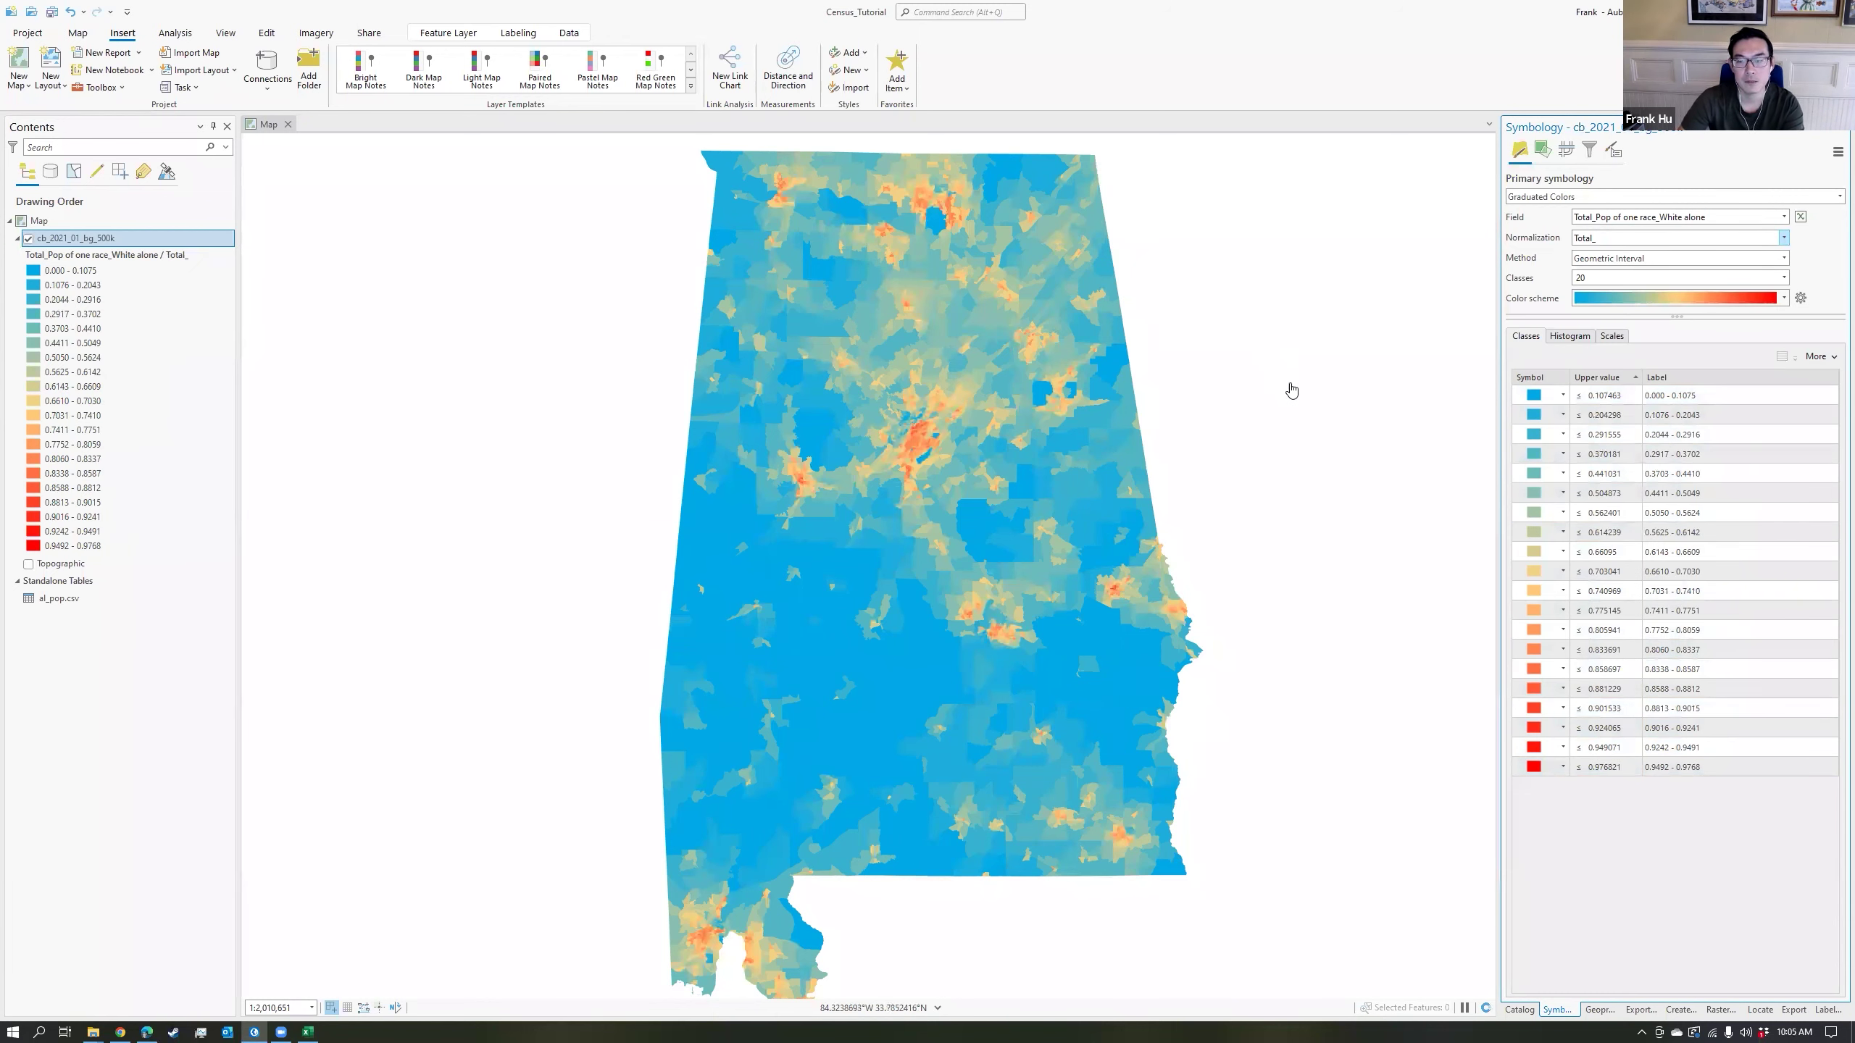
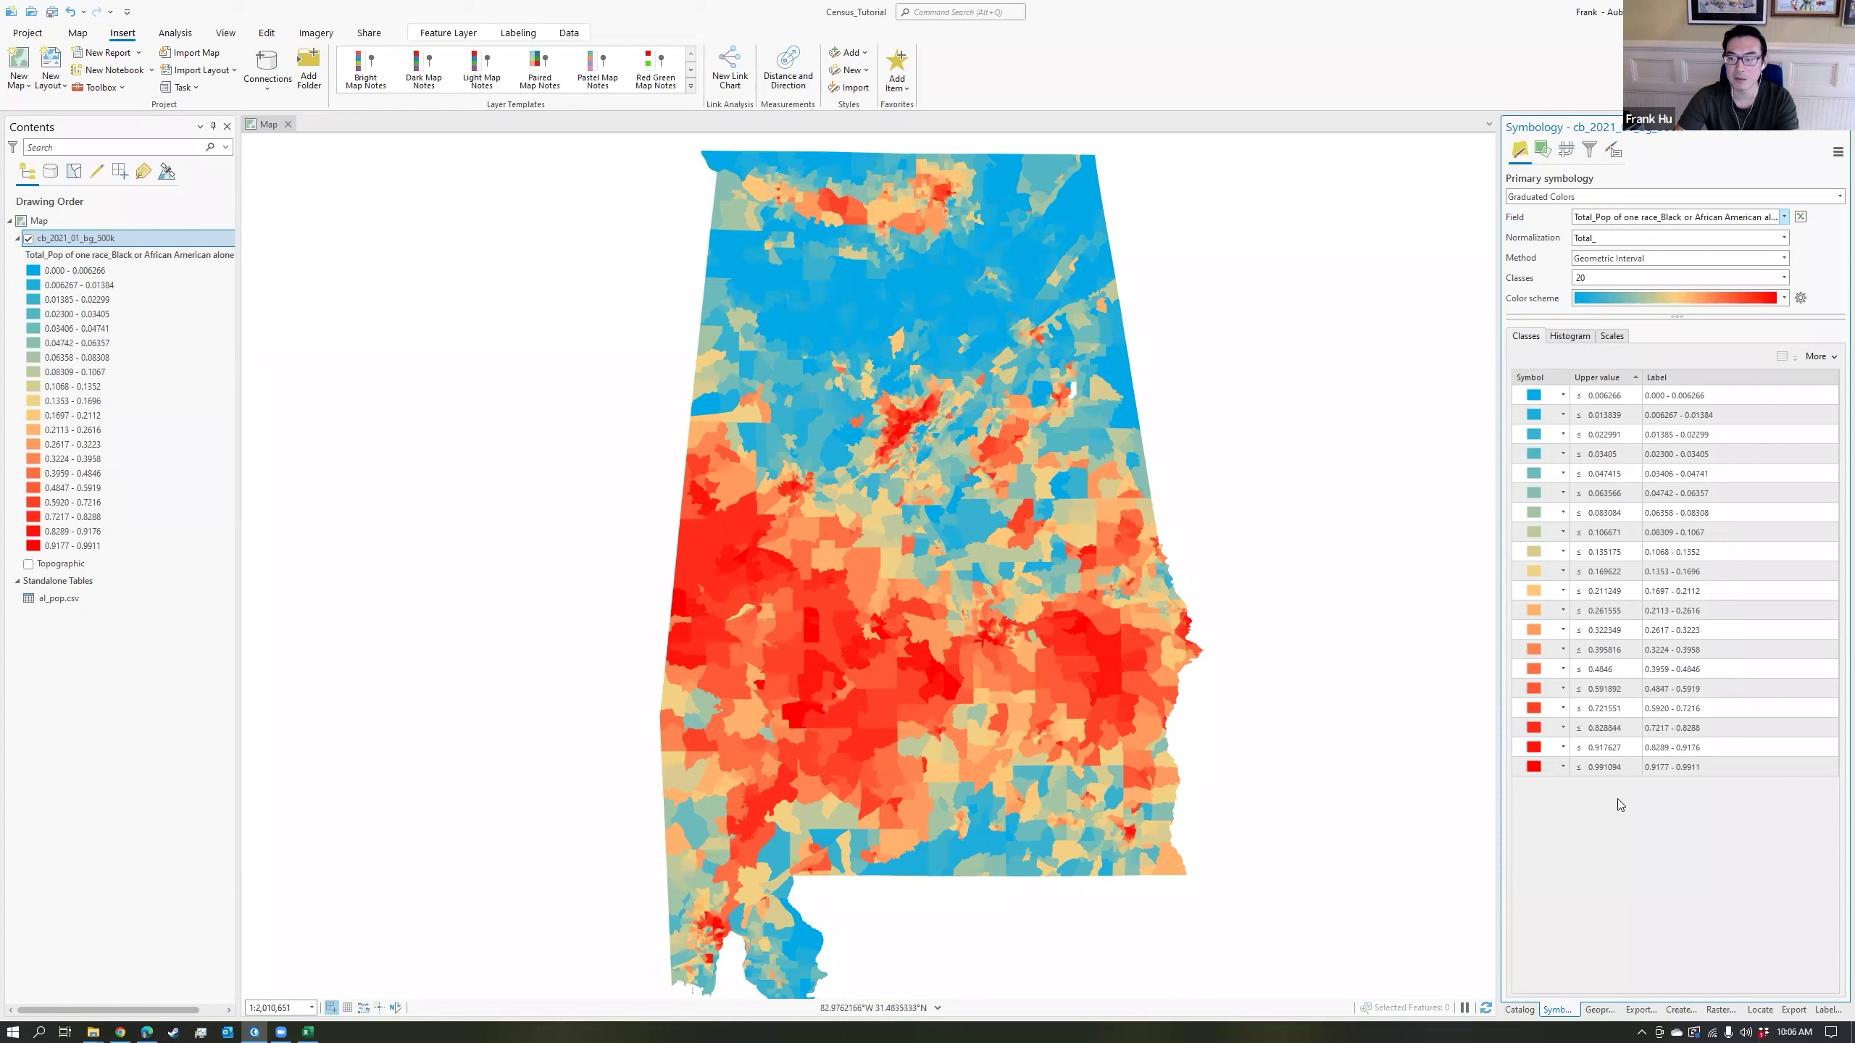
Review the lowest and highest class breaks of the Black or African American alone share.
left_click(1603, 434)
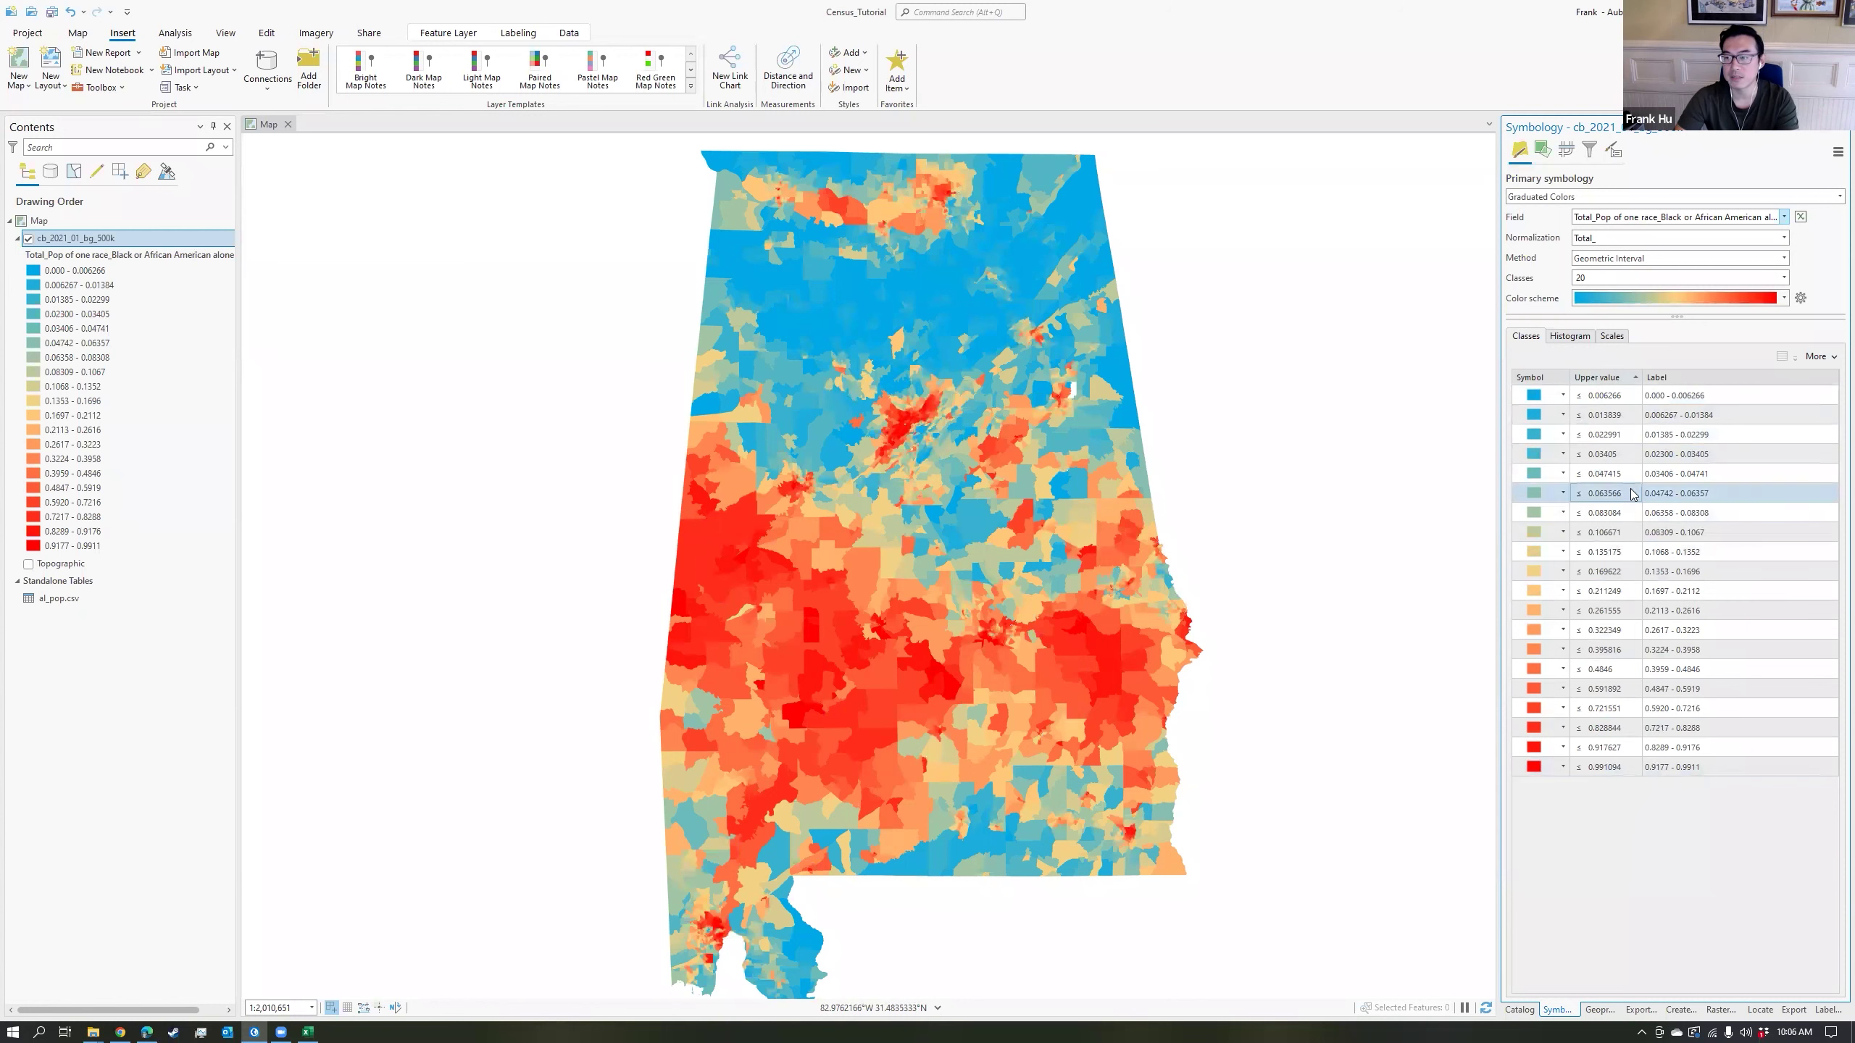
left_click(1604, 767)
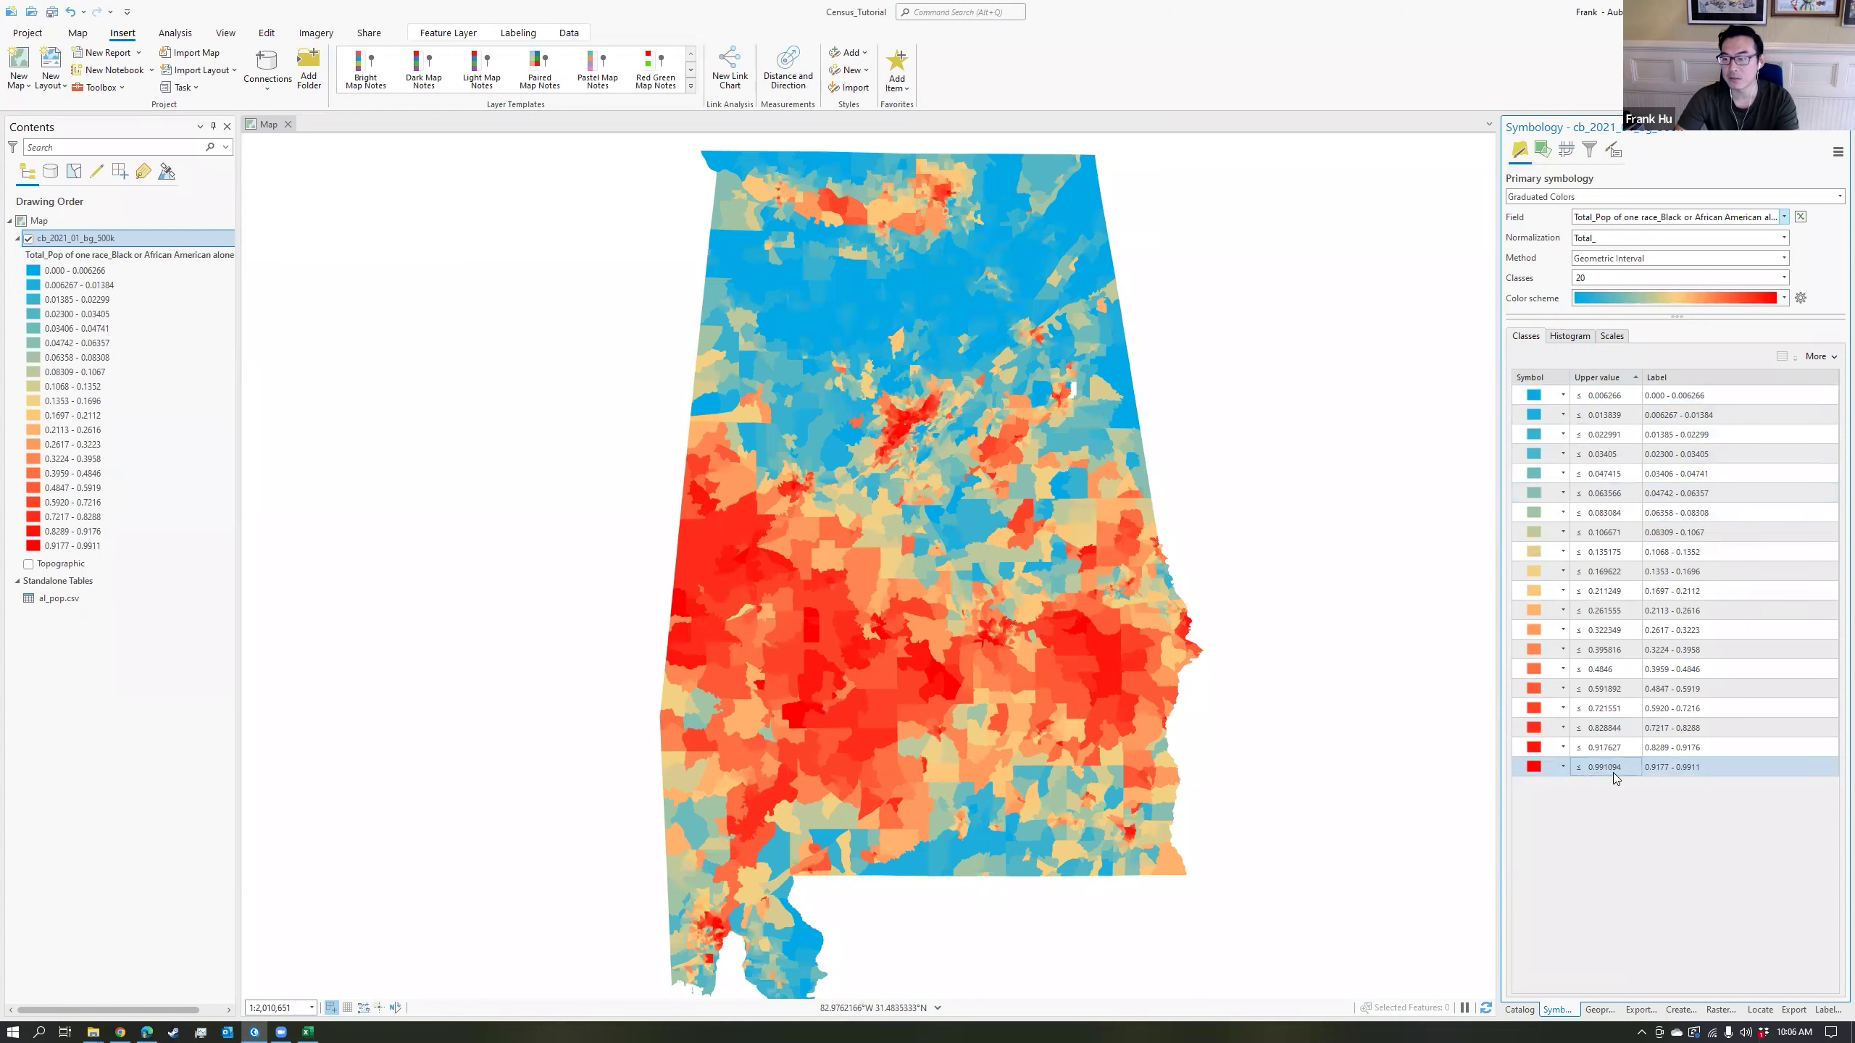
left_click(1604, 747)
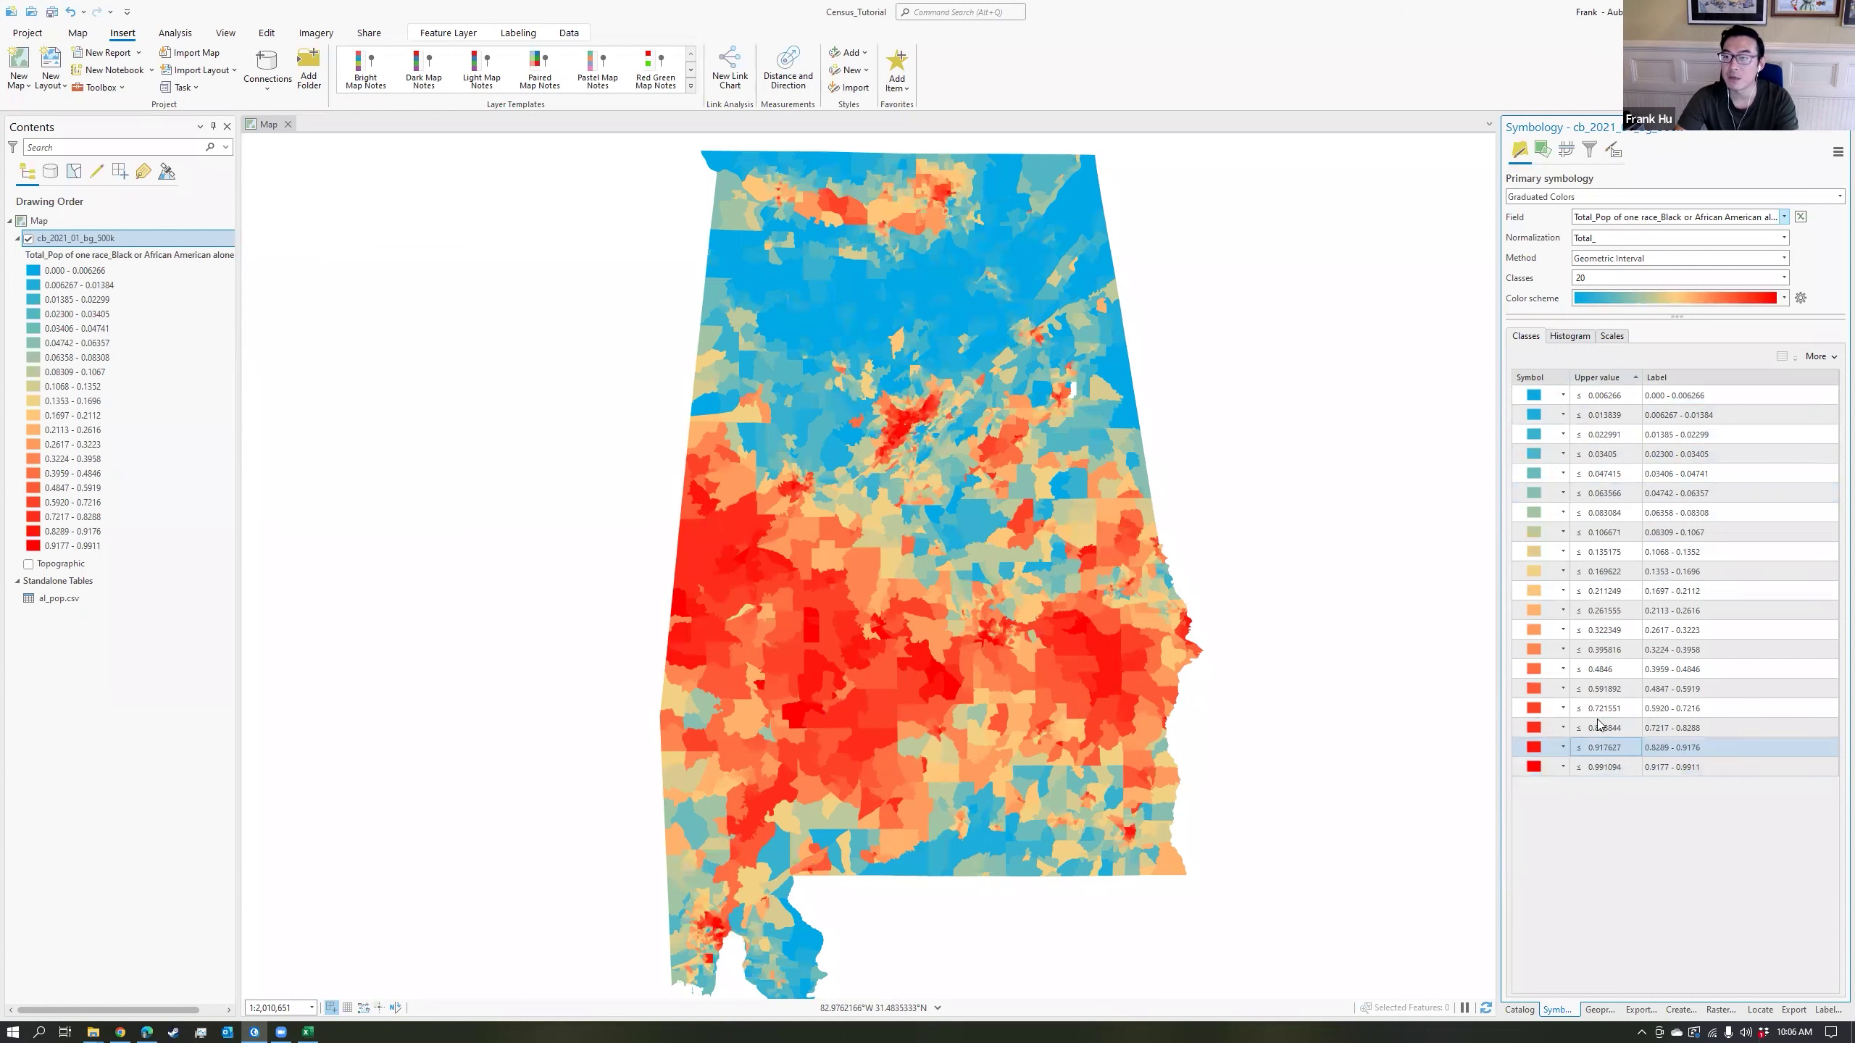
left_click(1620, 396)
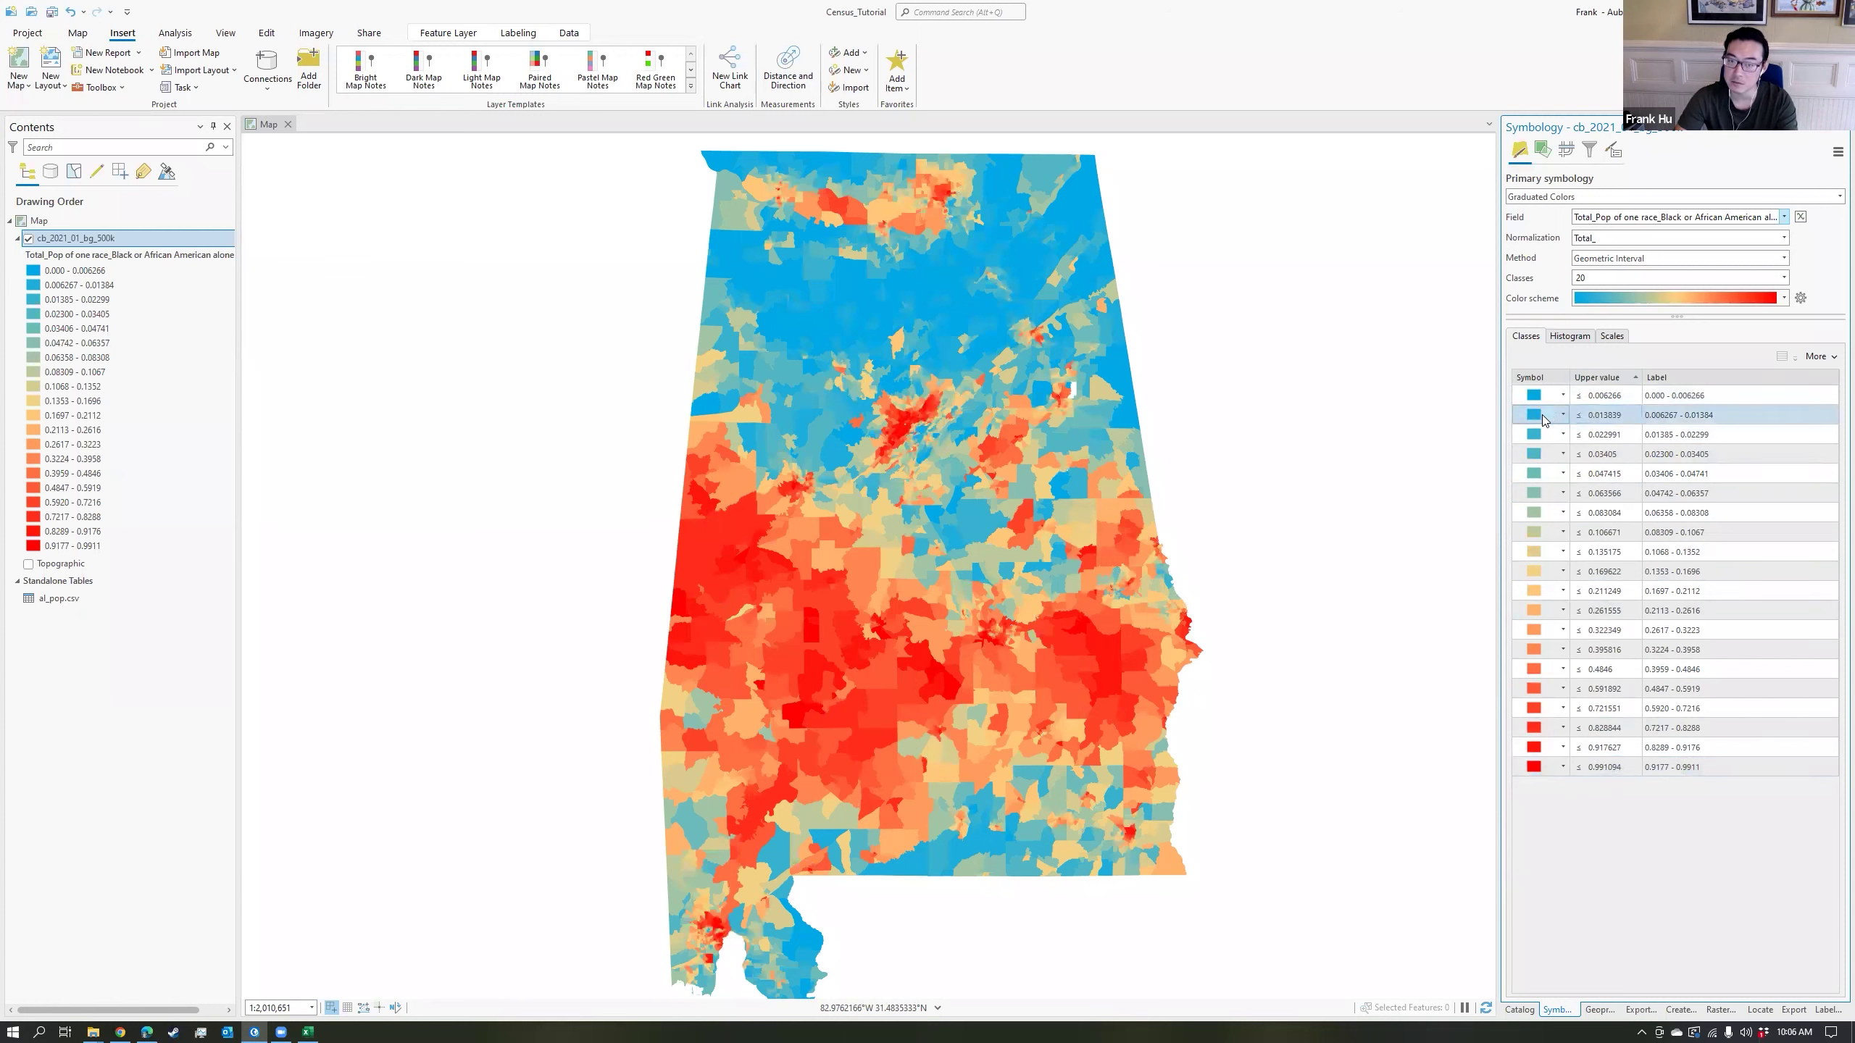
Add the cb_2021_us_cd116_500k.shp congressional district shapefile from the Data folder to the map.
left_click(1520, 1012)
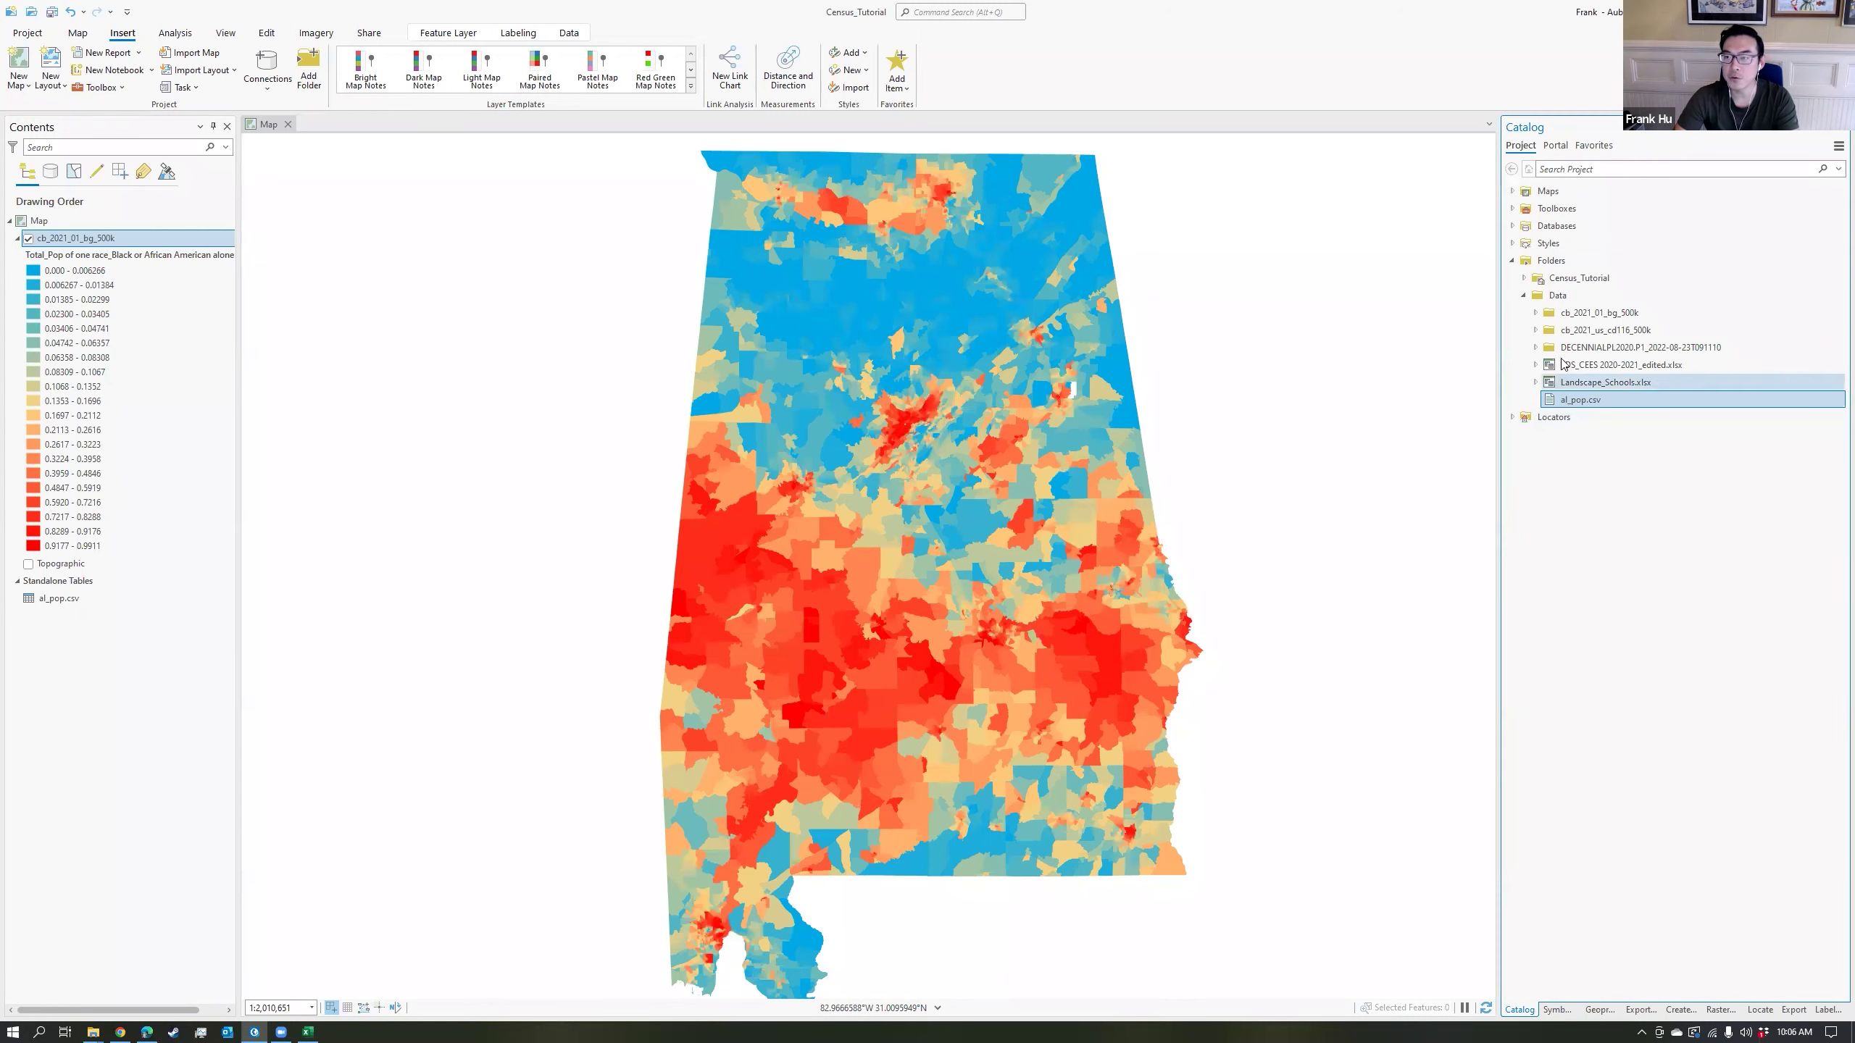
left_click(1535, 331)
left_click(1614, 333)
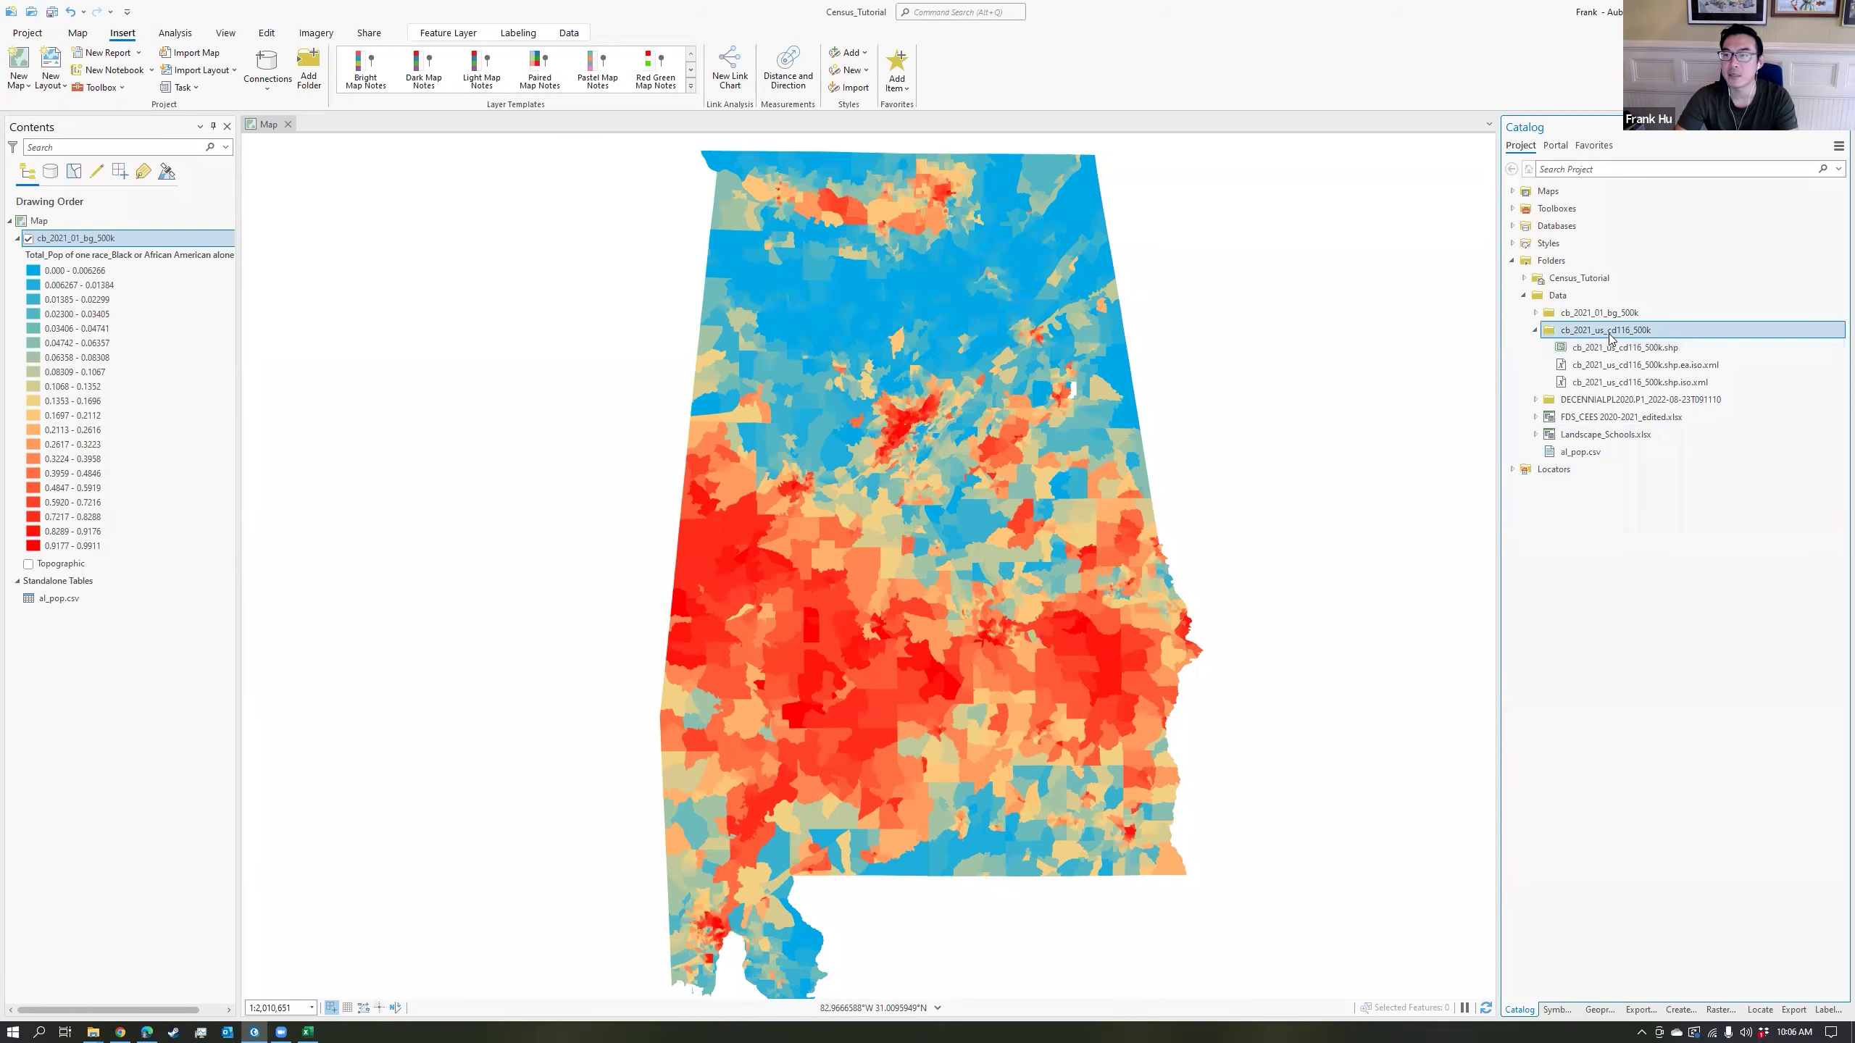
mouse_move(1622, 347)
left_mouse_down()
mouse_move(1093, 419)
mouse_move(1115, 454)
left_mouse_up()
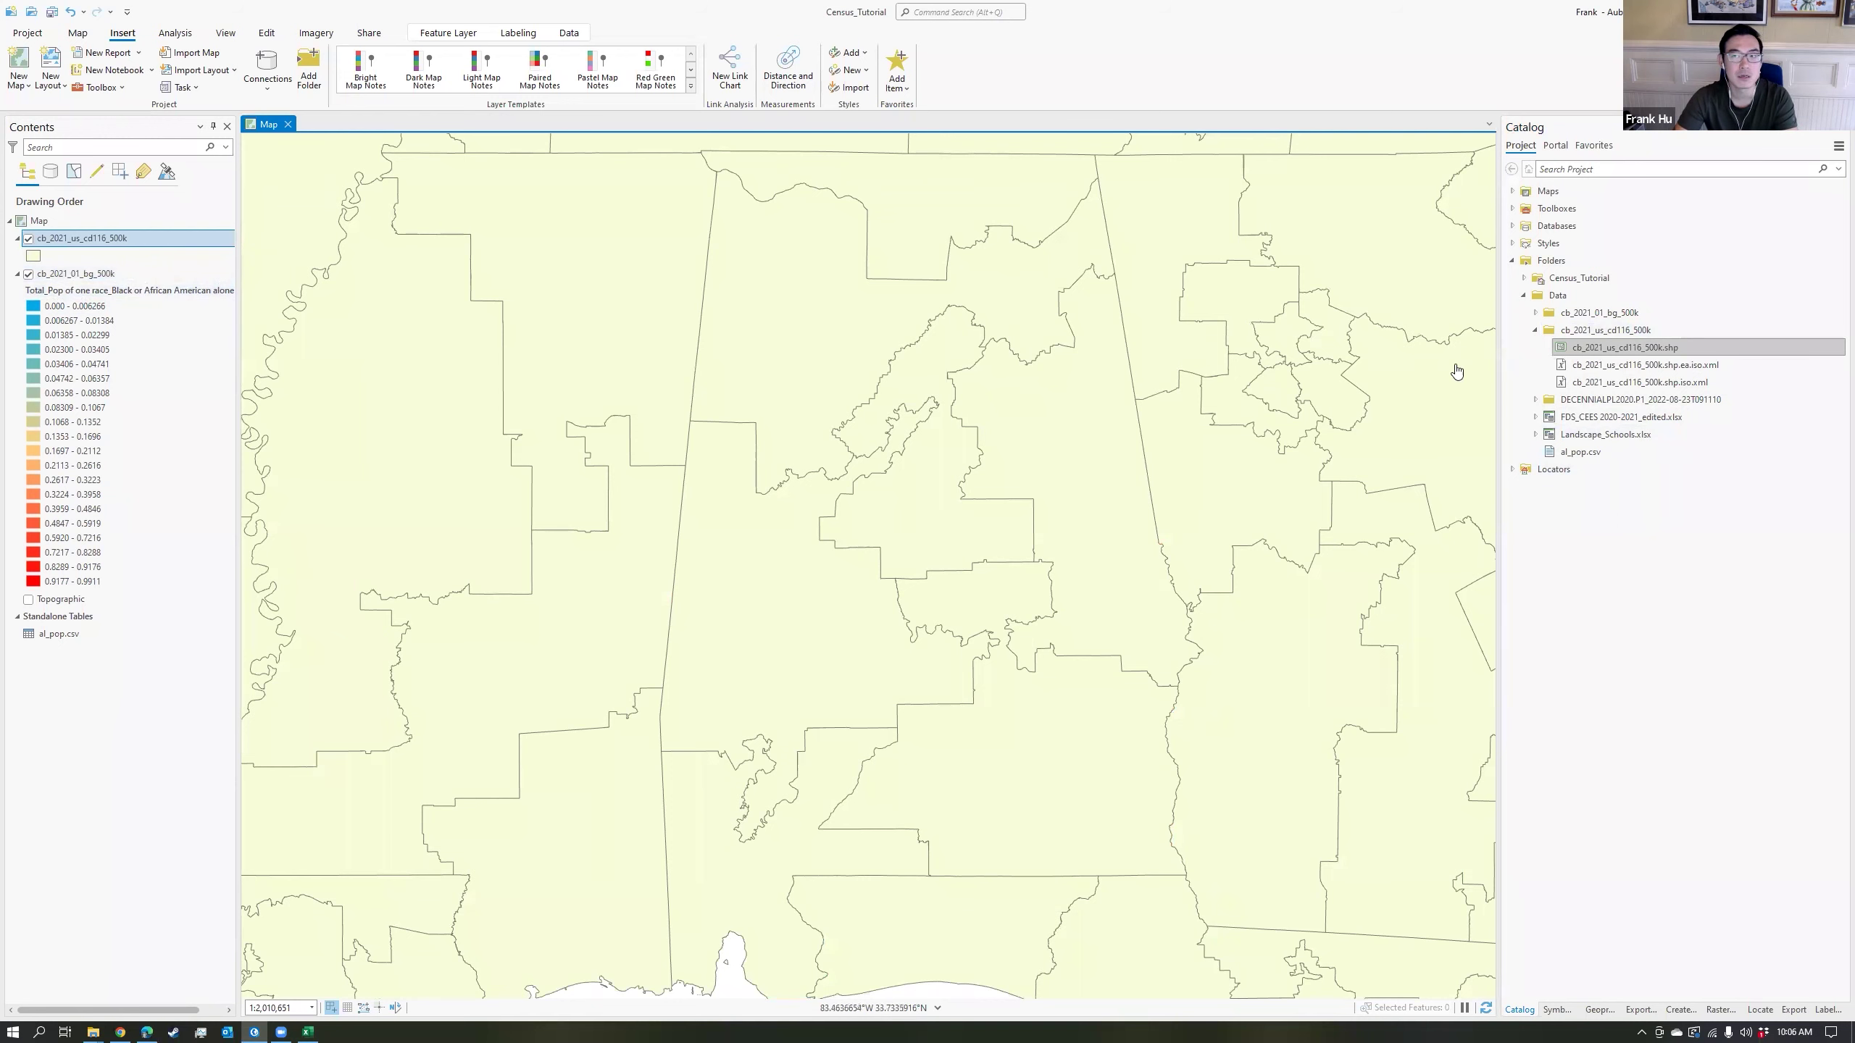
left_click_drag(786, 536, 702, 530)
Symbolize the congressional districts with no fill color and a black outline 1 pt wide.
left_click(32, 257)
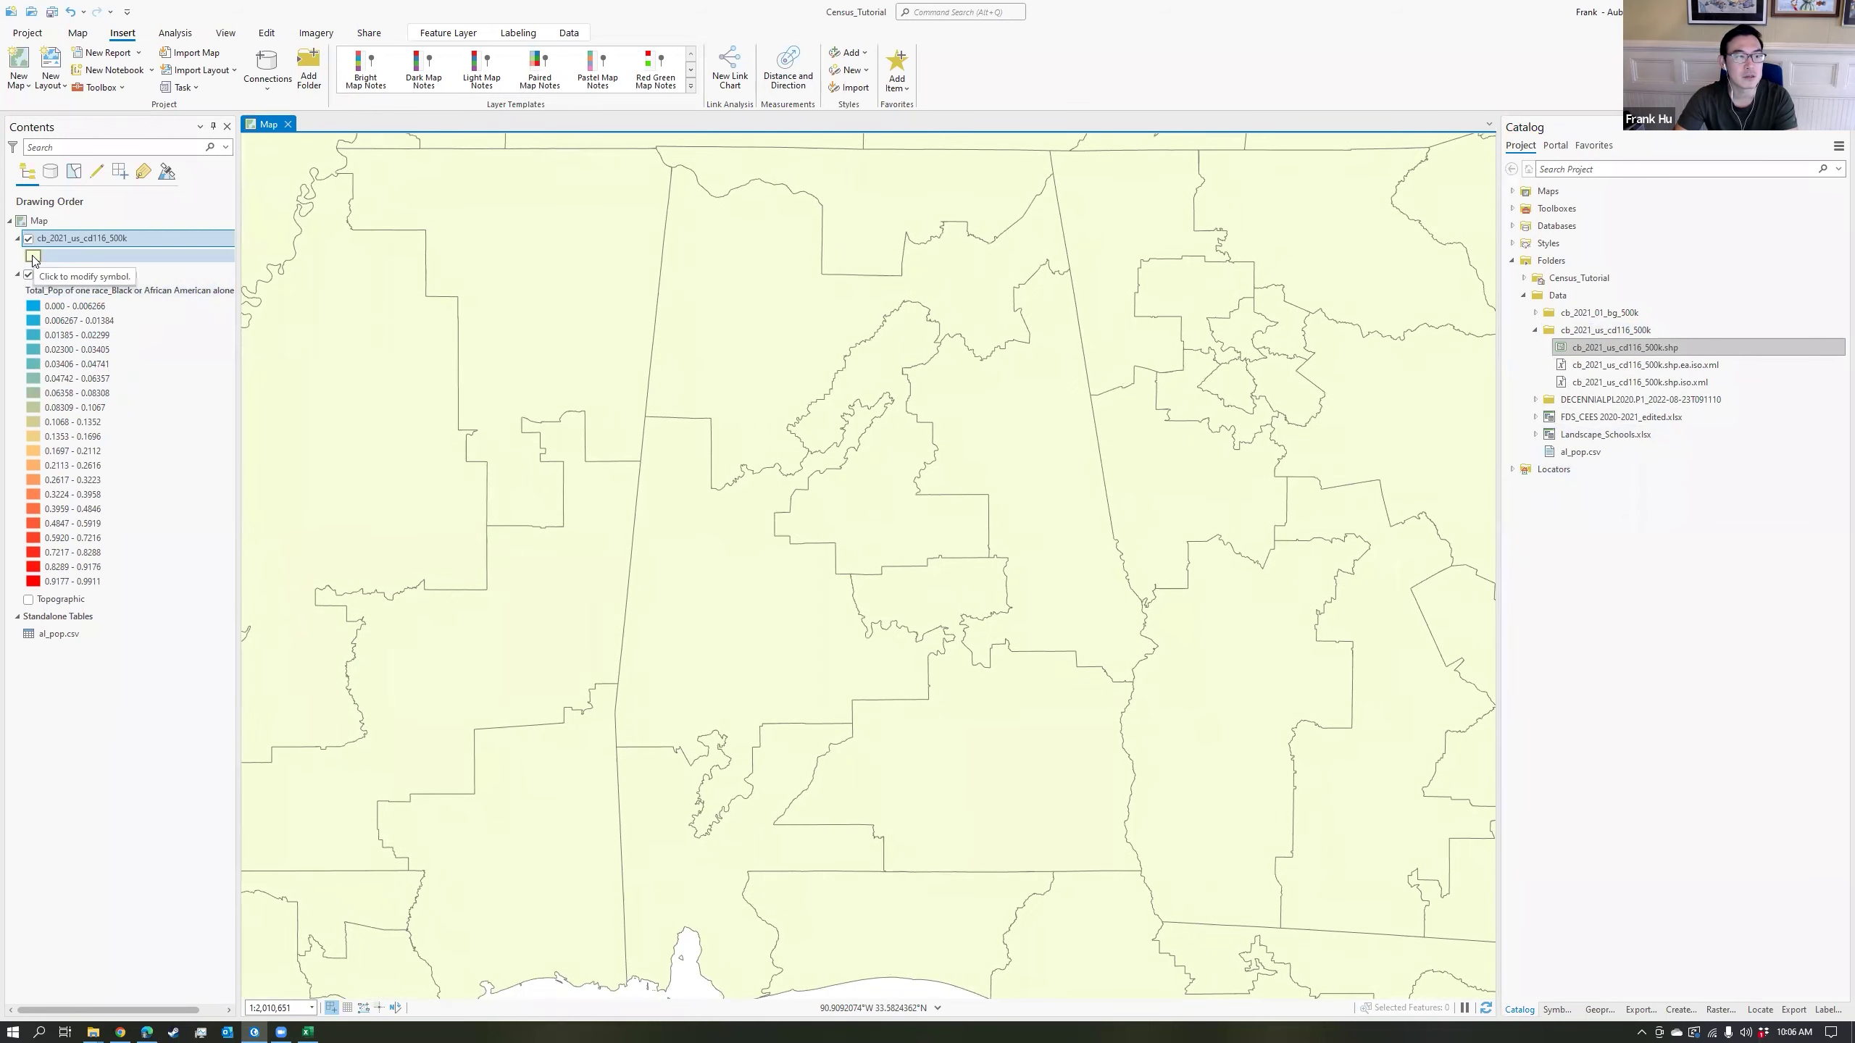
left_click(1827, 248)
left_click(1690, 270)
left_click(1839, 271)
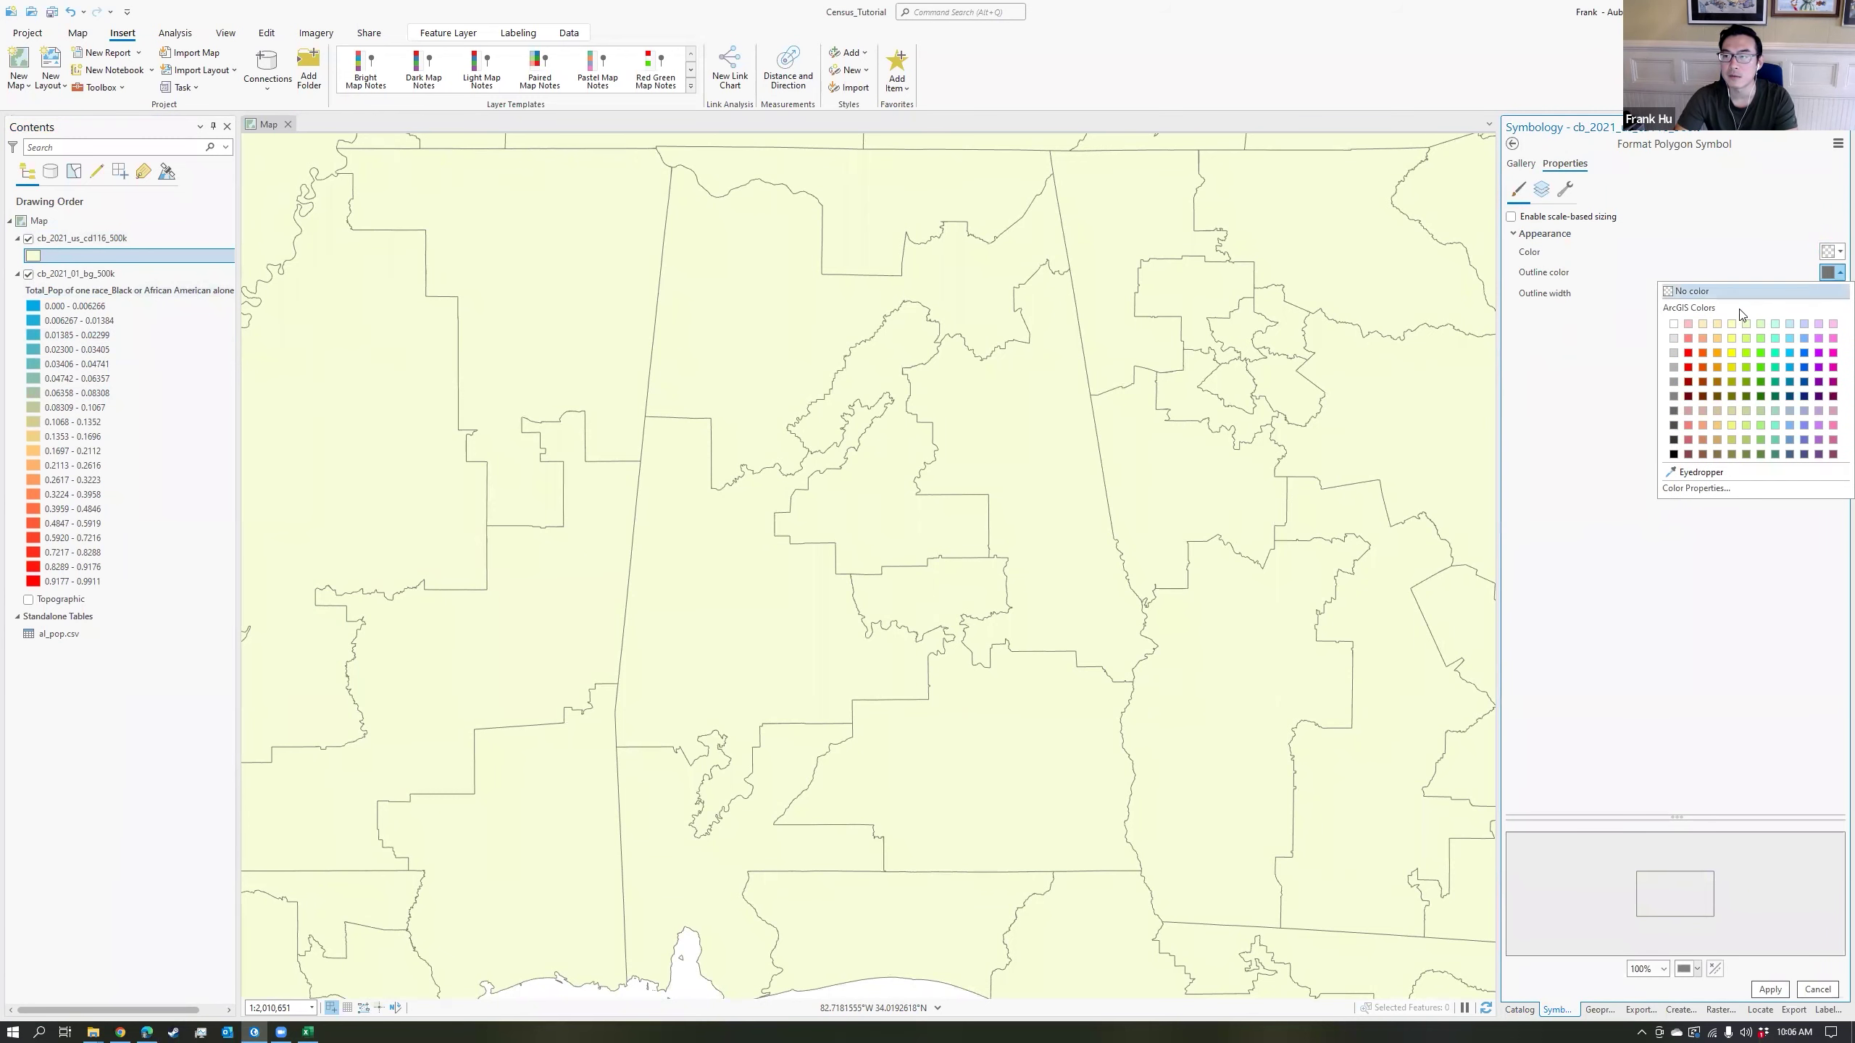
left_click(1673, 453)
left_click(1838, 288)
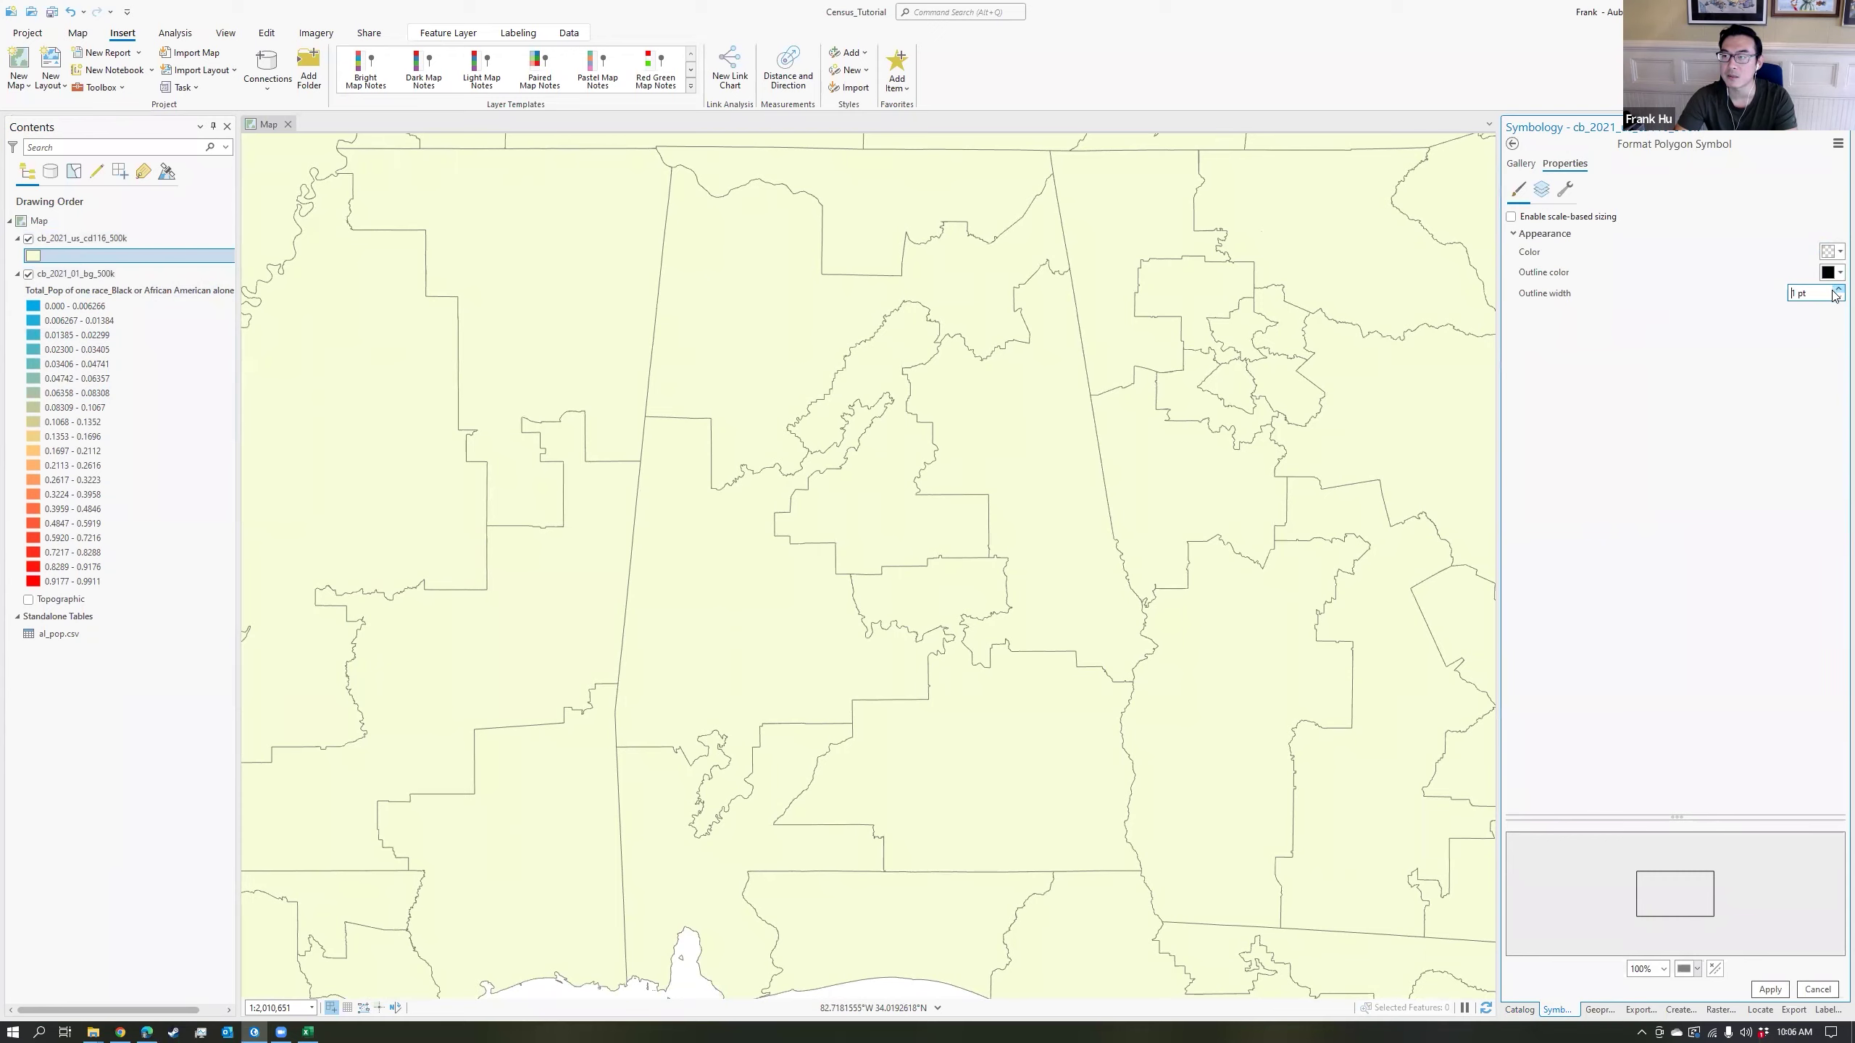
left_click(1769, 988)
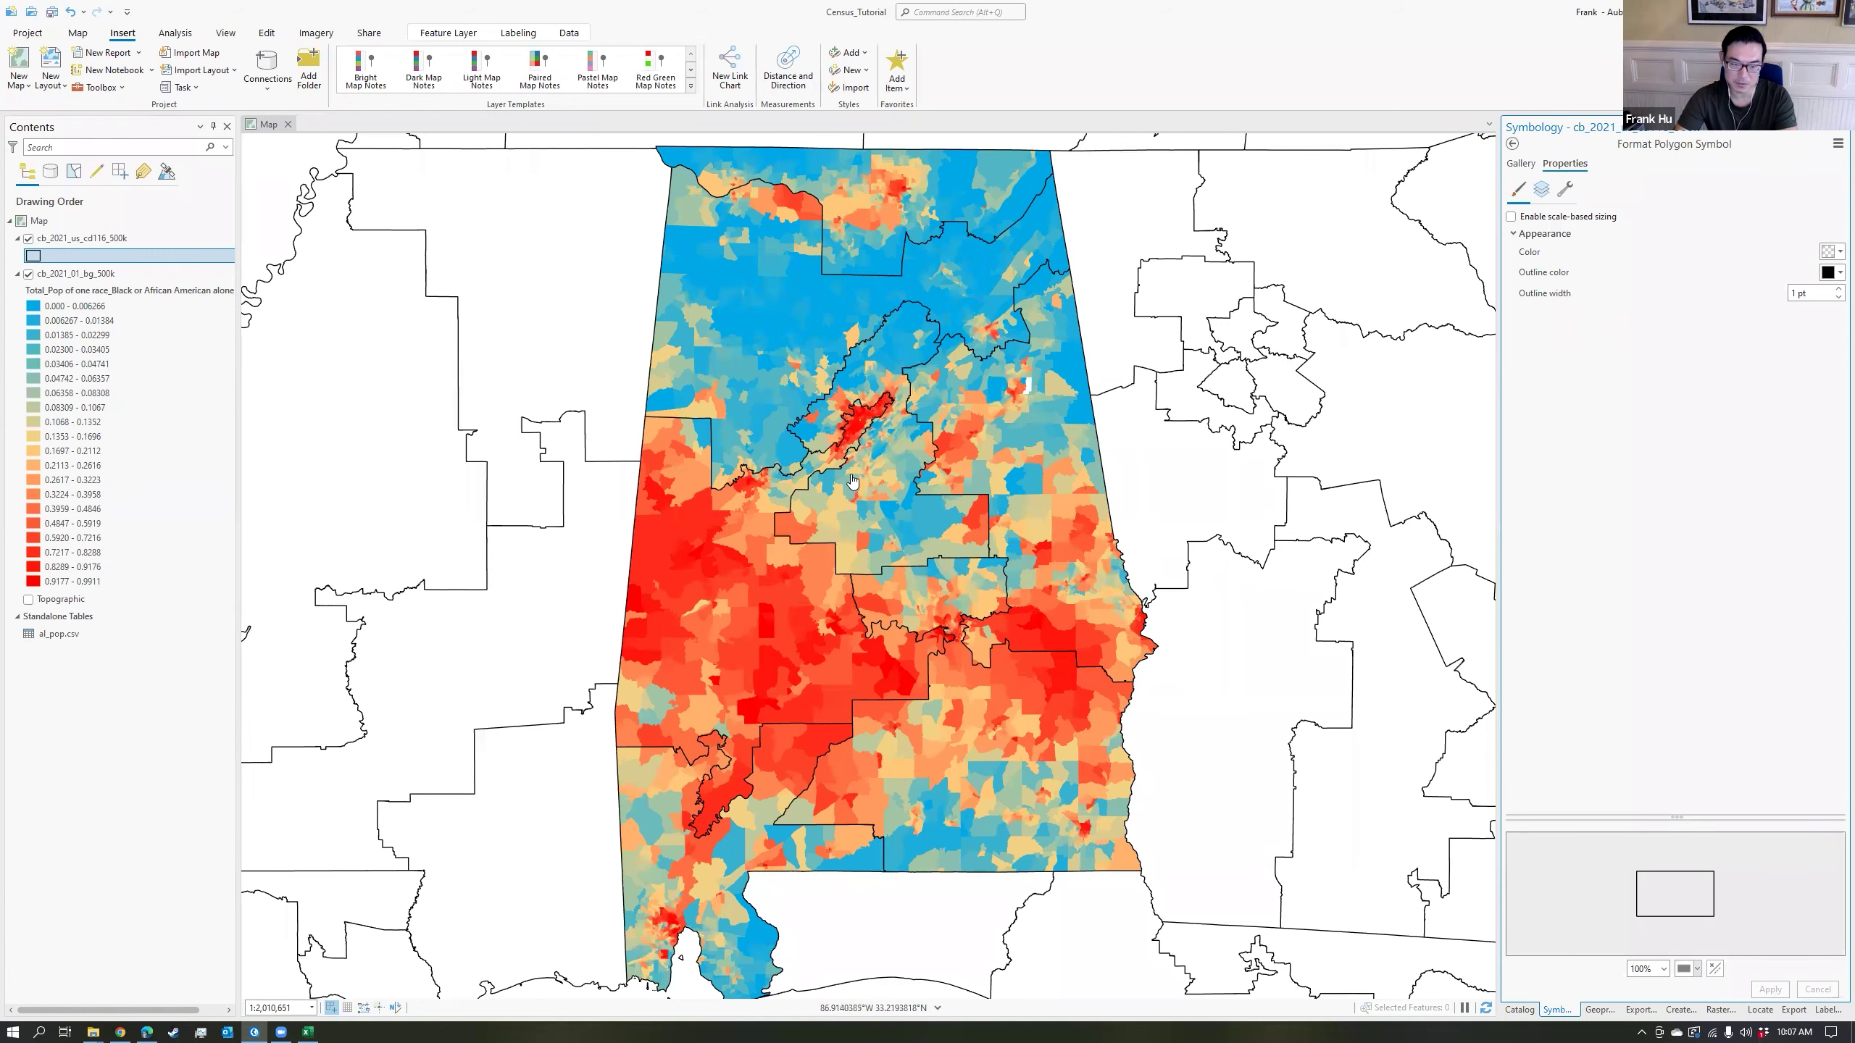
Examine how the congressional district boundaries run across block groups with high and low Black population shares in central Alabama.
scroll(854, 482, "up", 2)
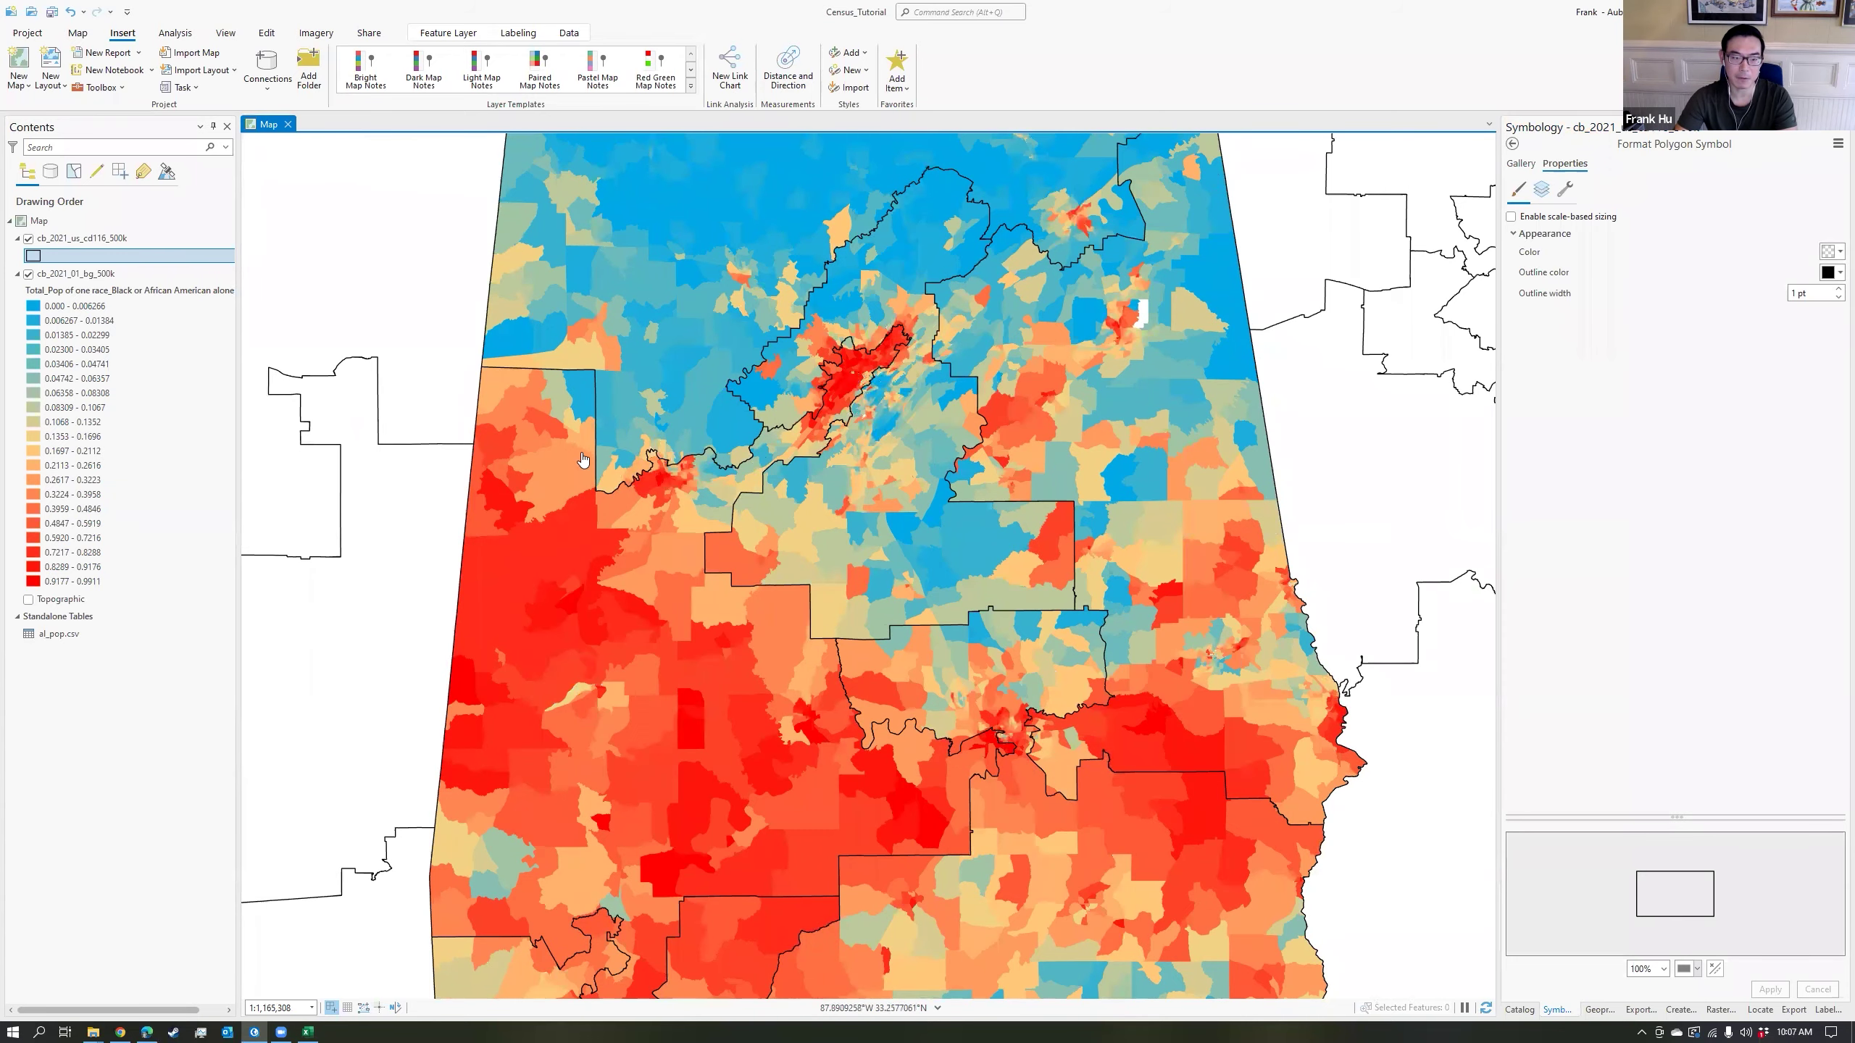
left_click_drag(583, 458, 571, 356)
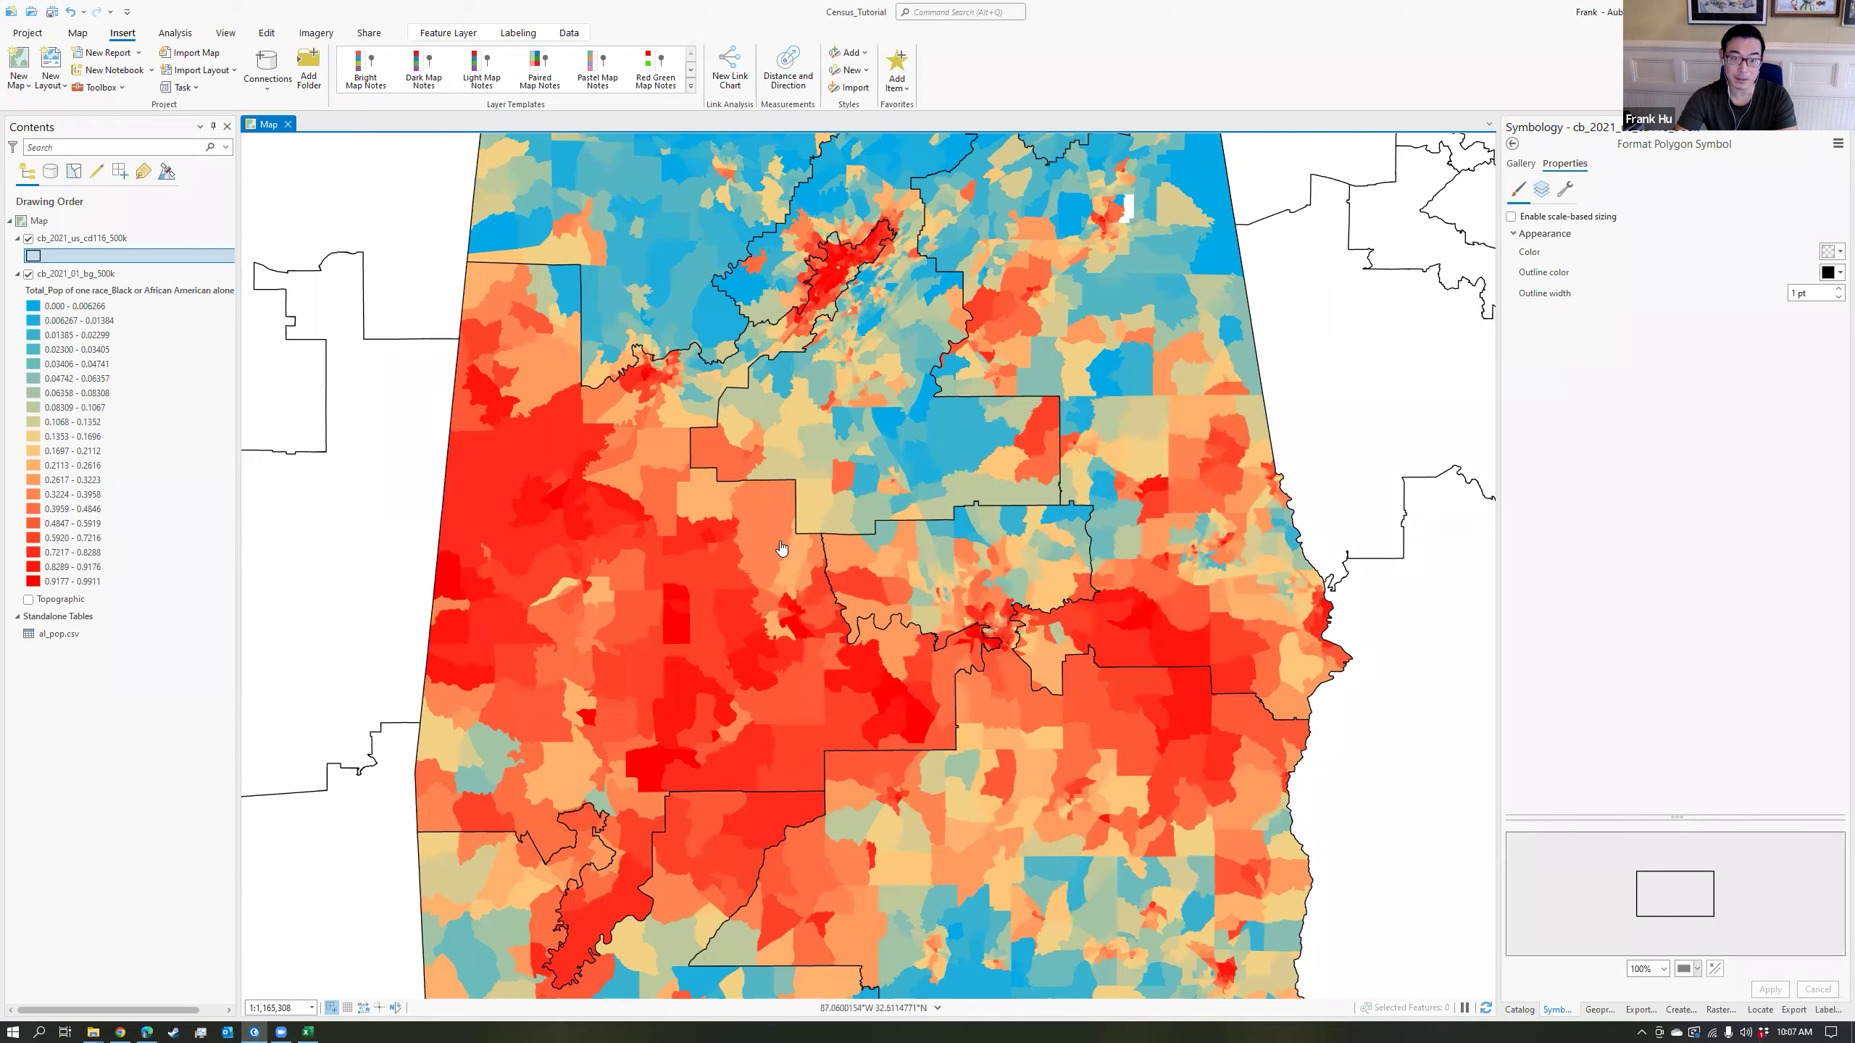
left_click_drag(824, 462, 796, 612)
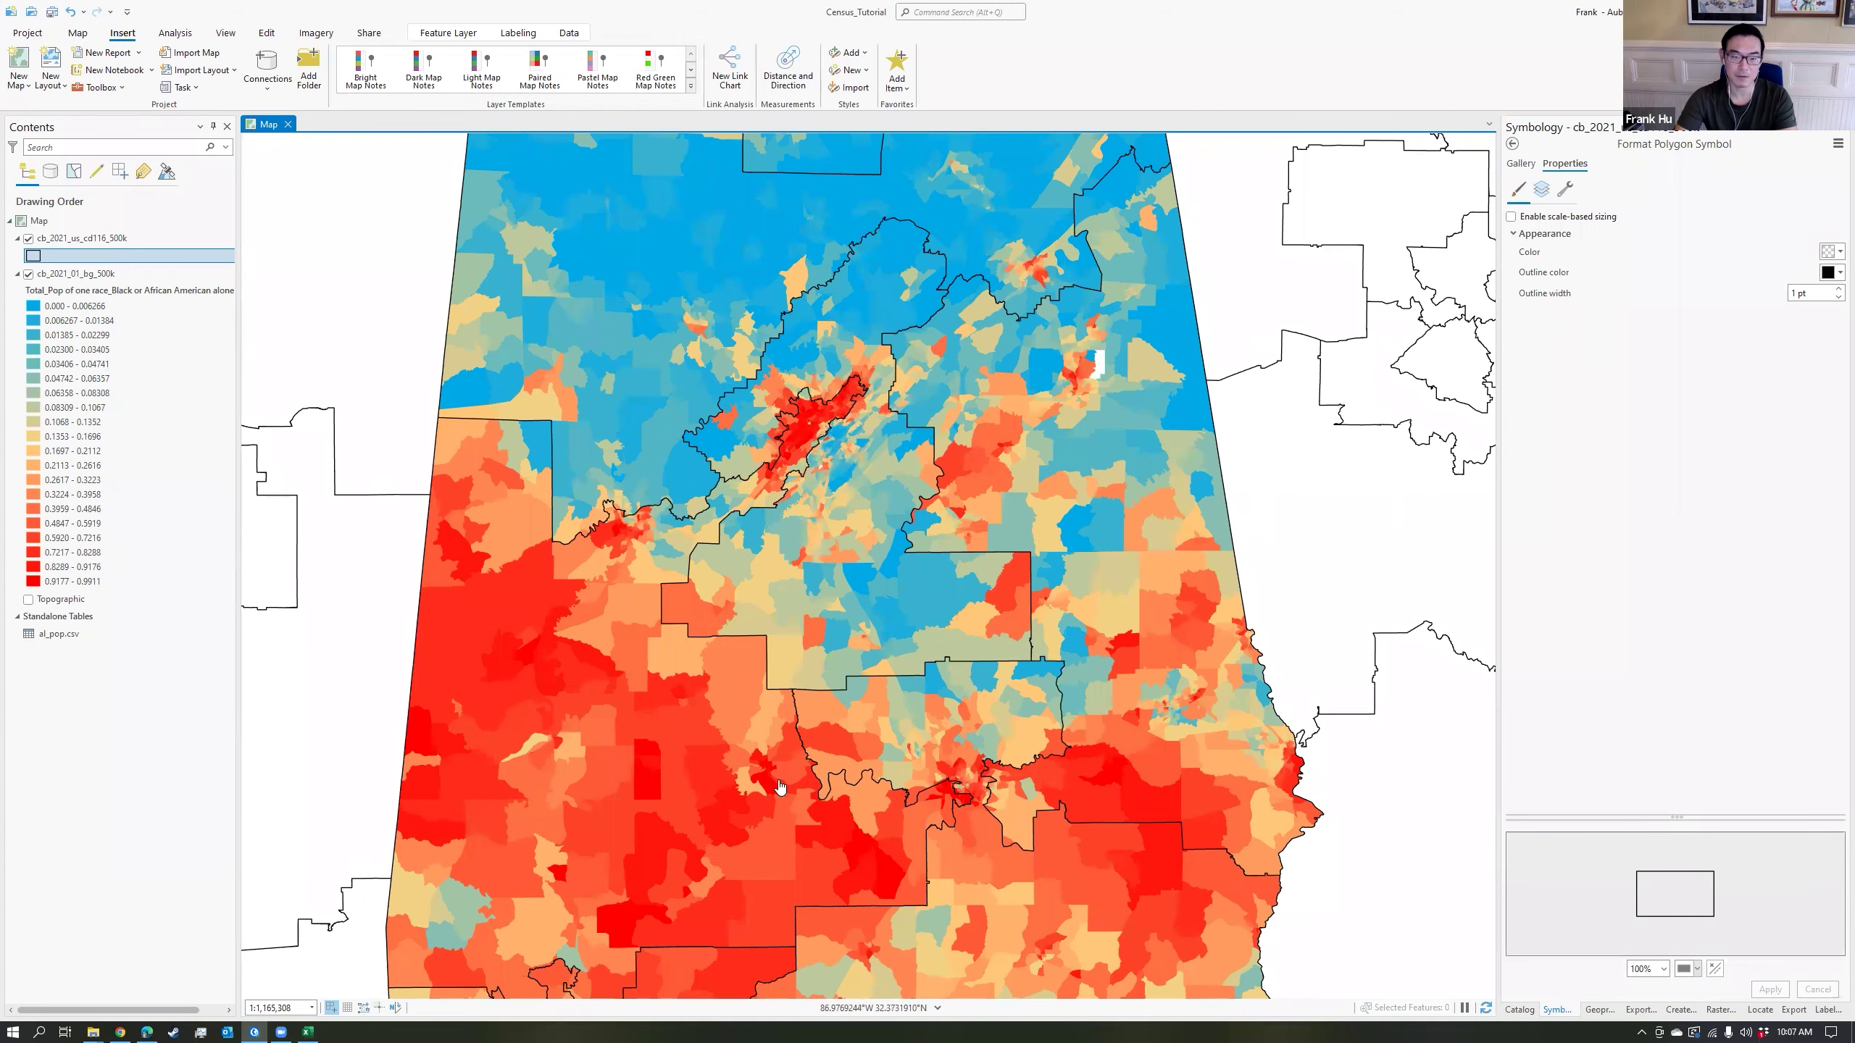
scroll(780, 787, "down", 2)
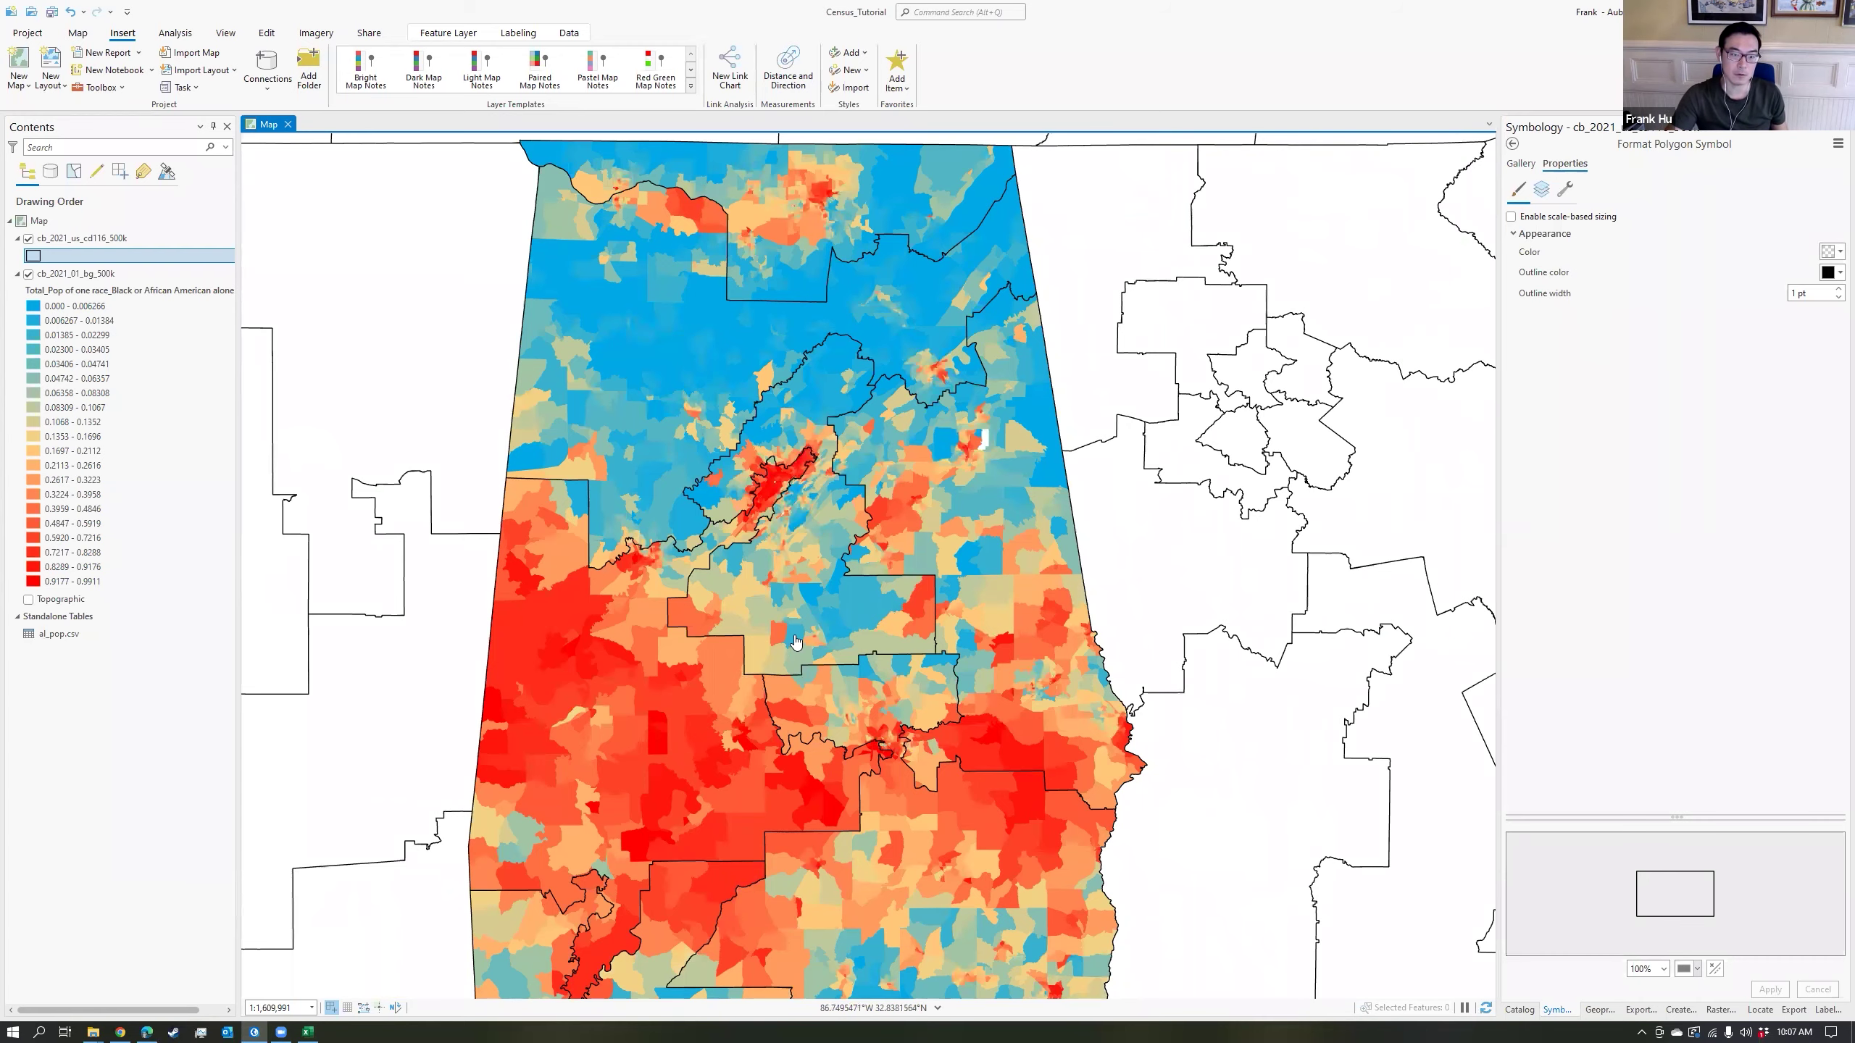
scroll(796, 642, "down", 1)
scroll(807, 562, "down", 1)
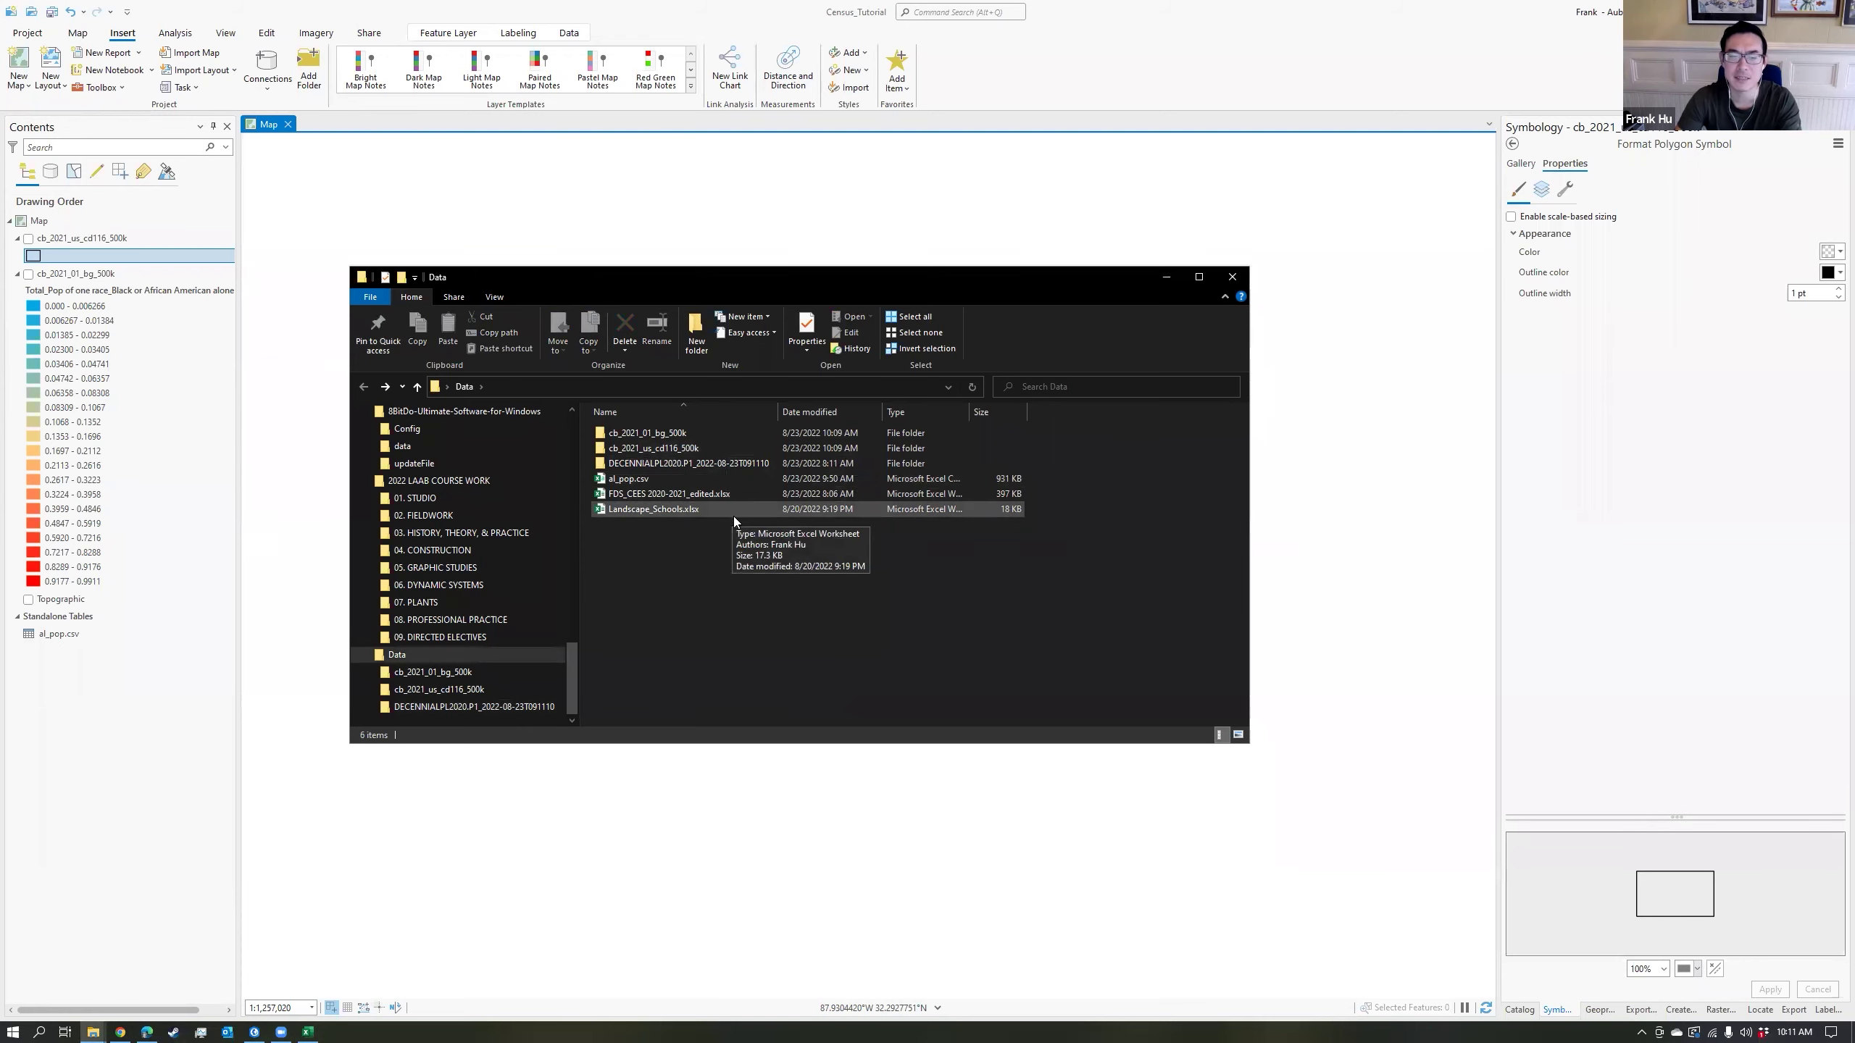
Open the Landscape_Schools.xlsx workbook from the Data folder and look through its full list of schools.
double_click(720, 507)
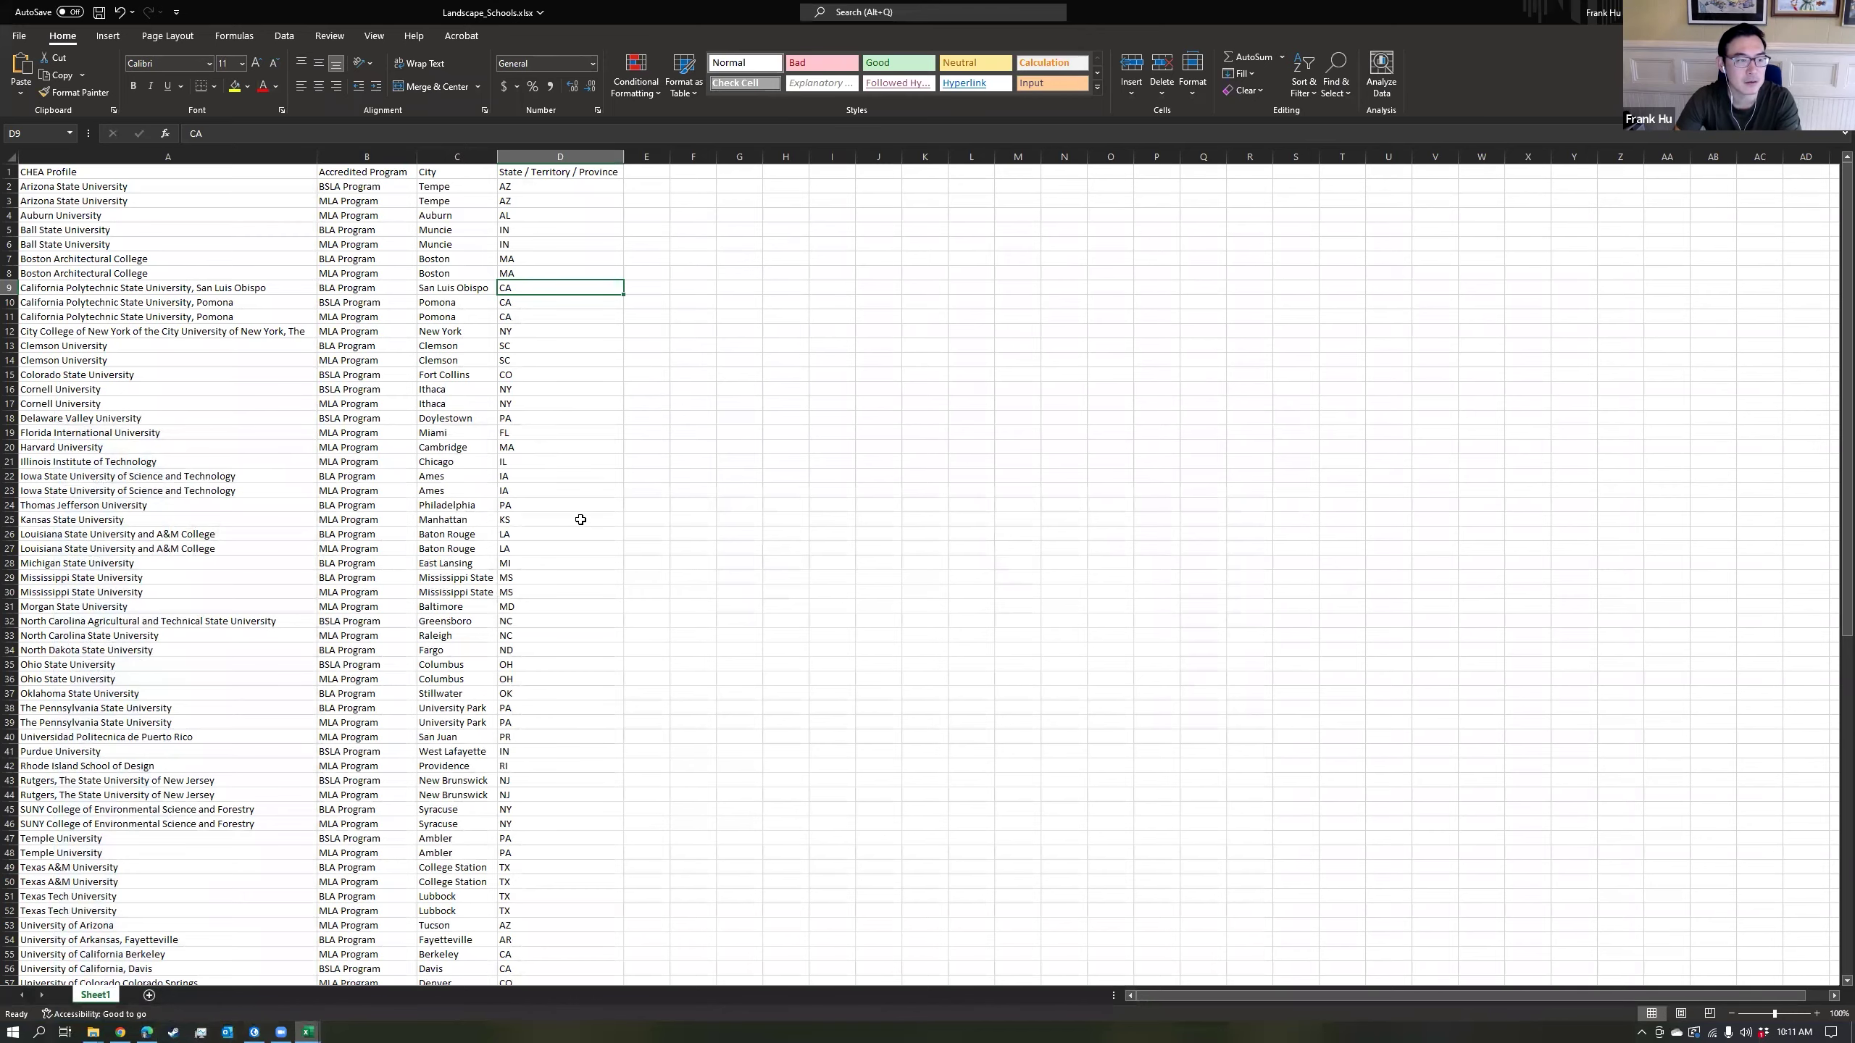
scroll(587, 512, "down", 5)
scroll(595, 467, "down", 10)
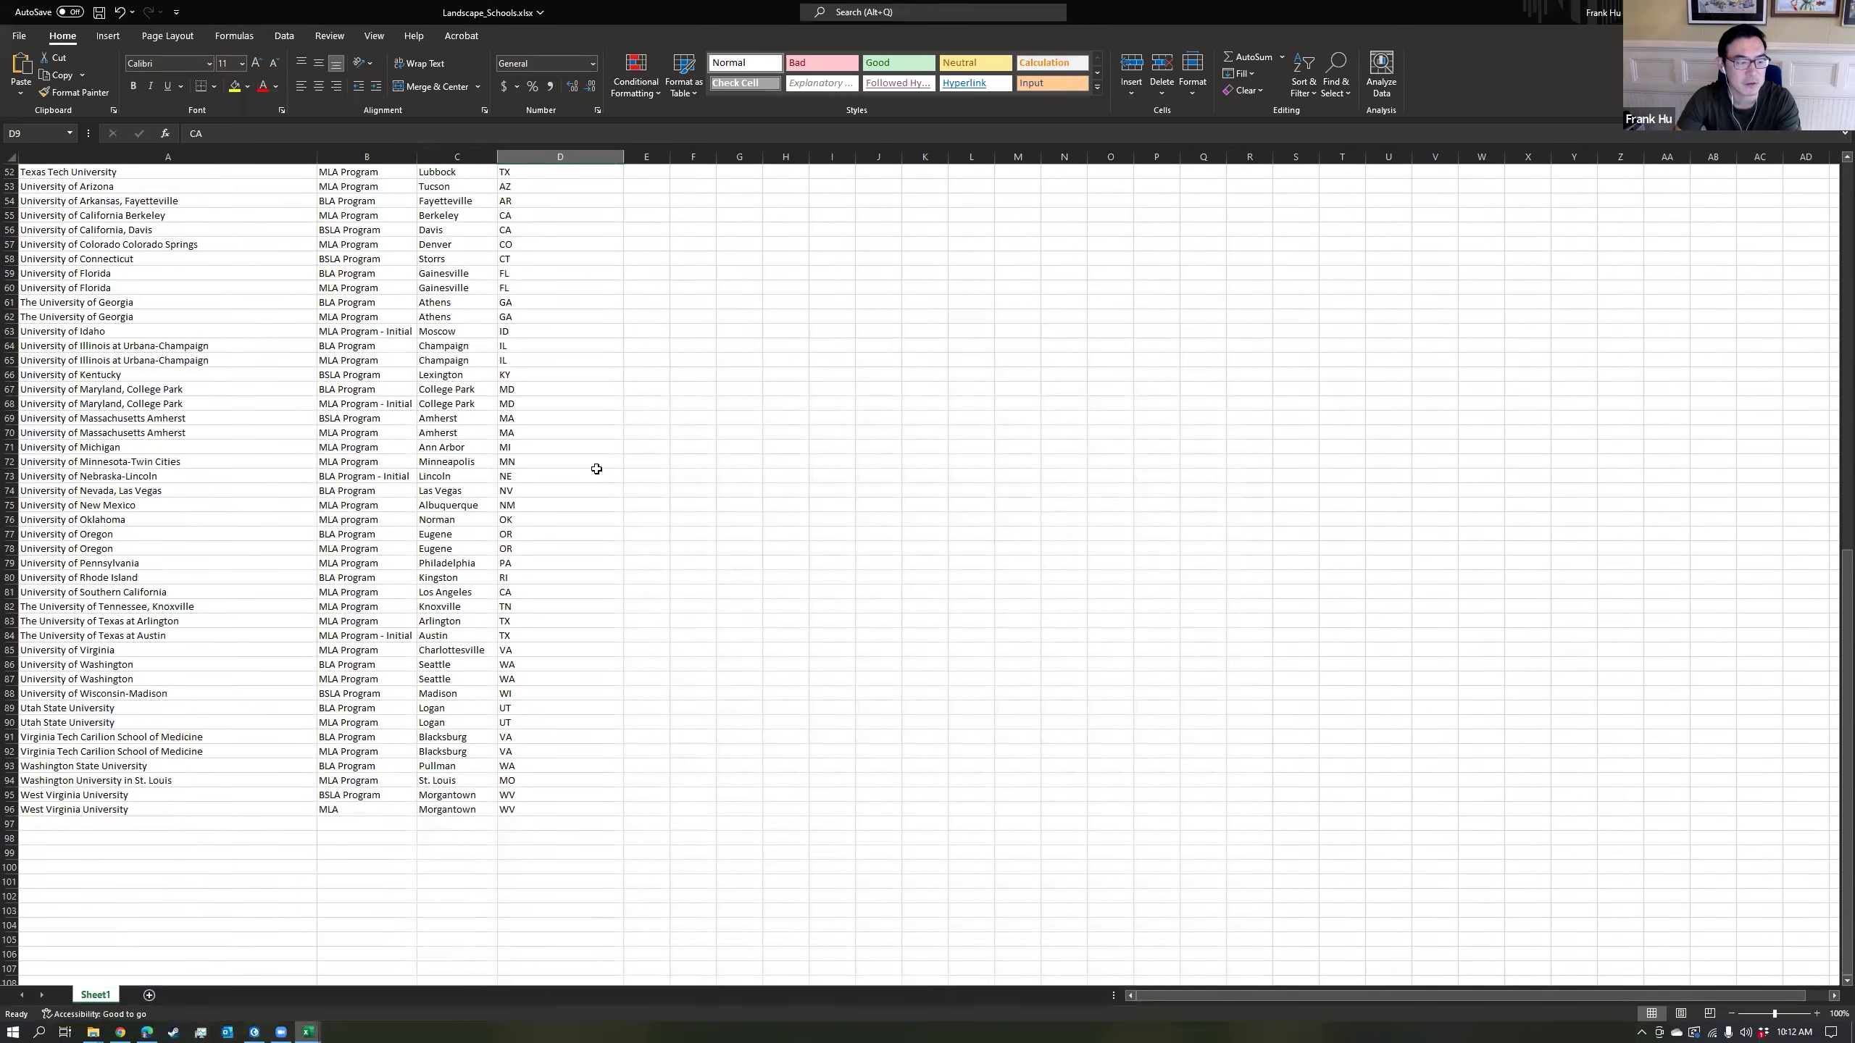
scroll(601, 468, "up", 15)
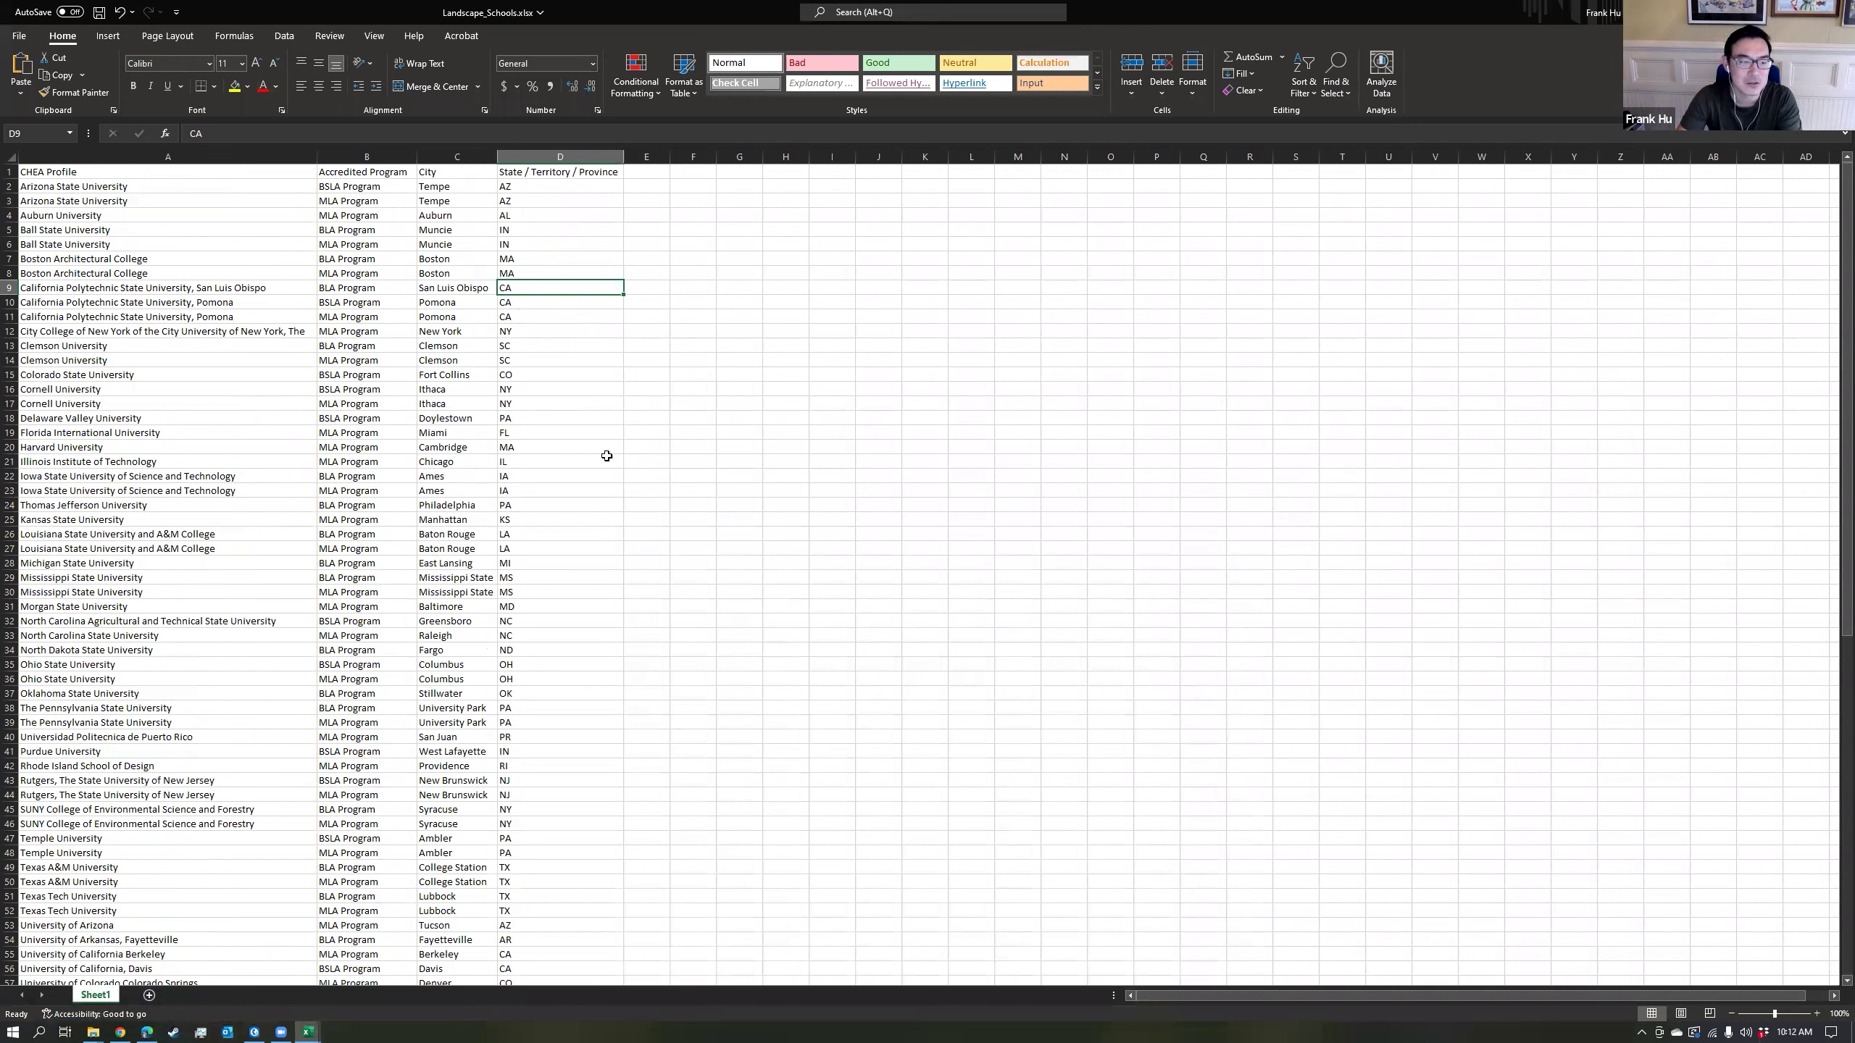
Review the school name, city and state columns, focusing on the location values of the first Arizona State University row.
left_click(579, 620)
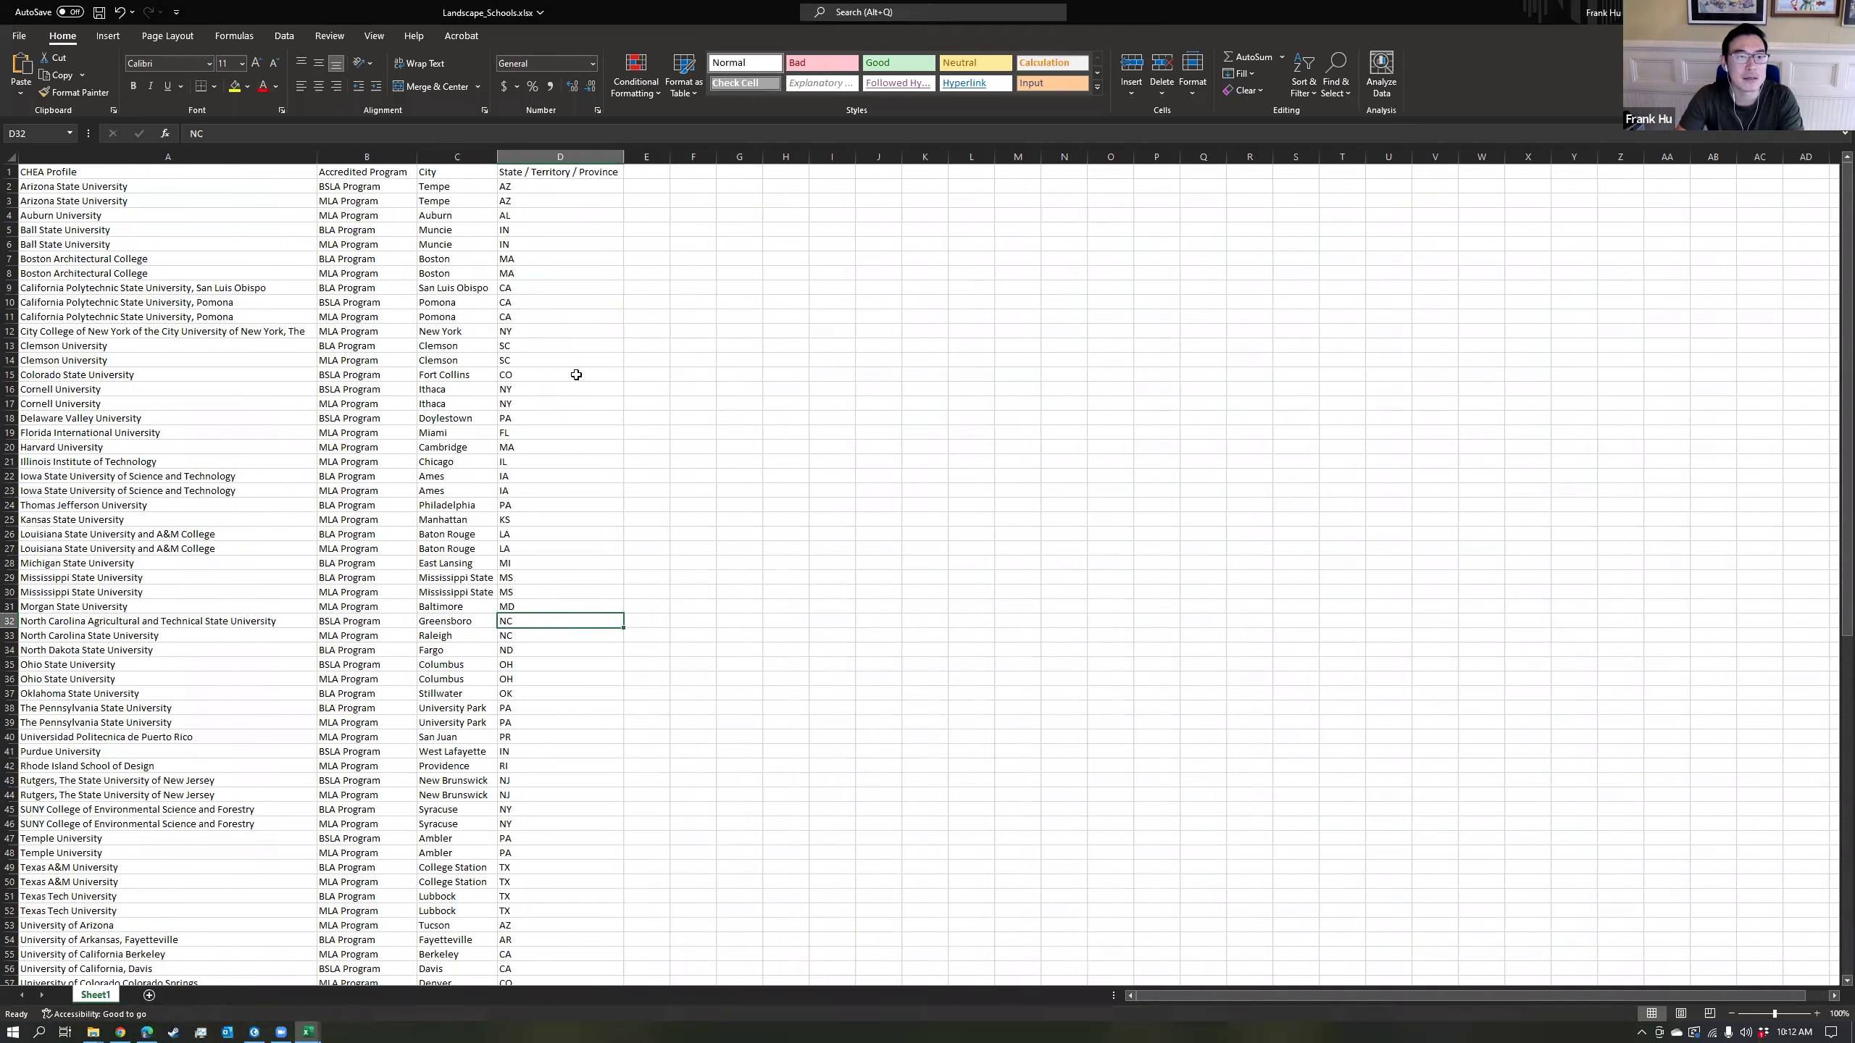
left_click(479, 192)
left_click(529, 186)
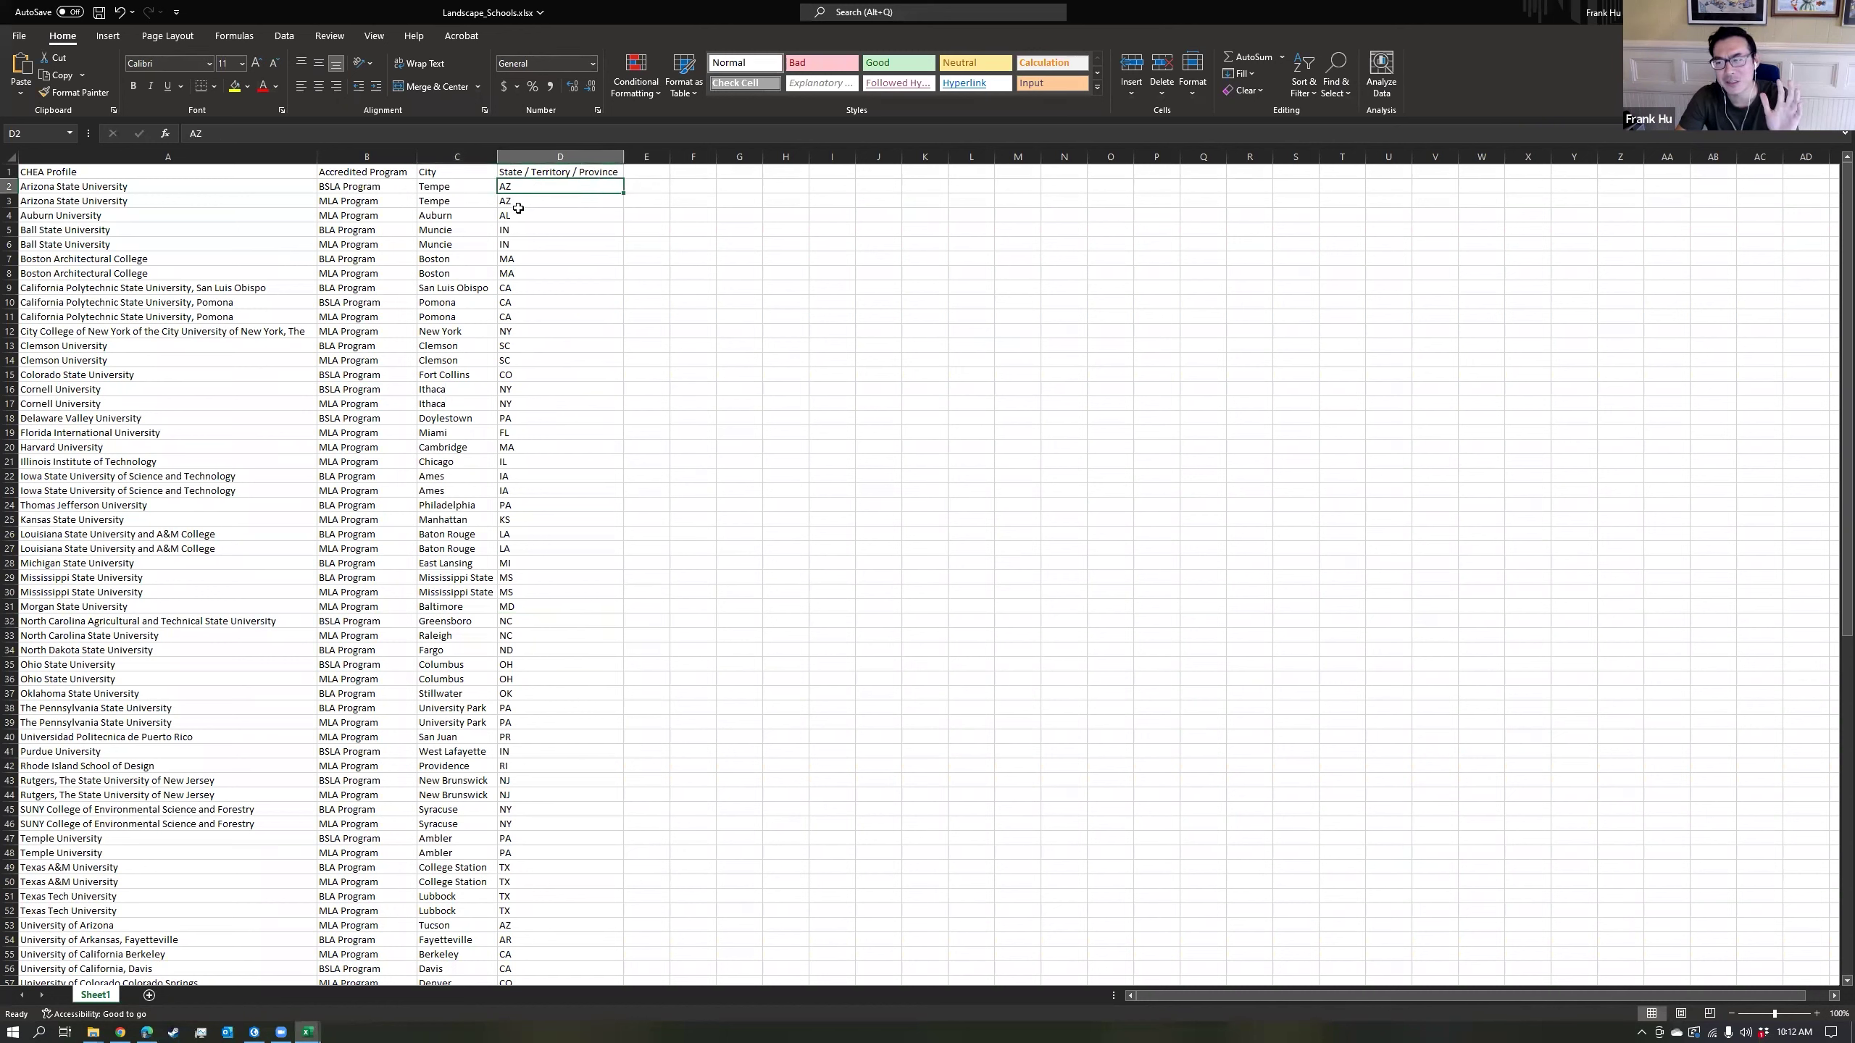
left_click(463, 186)
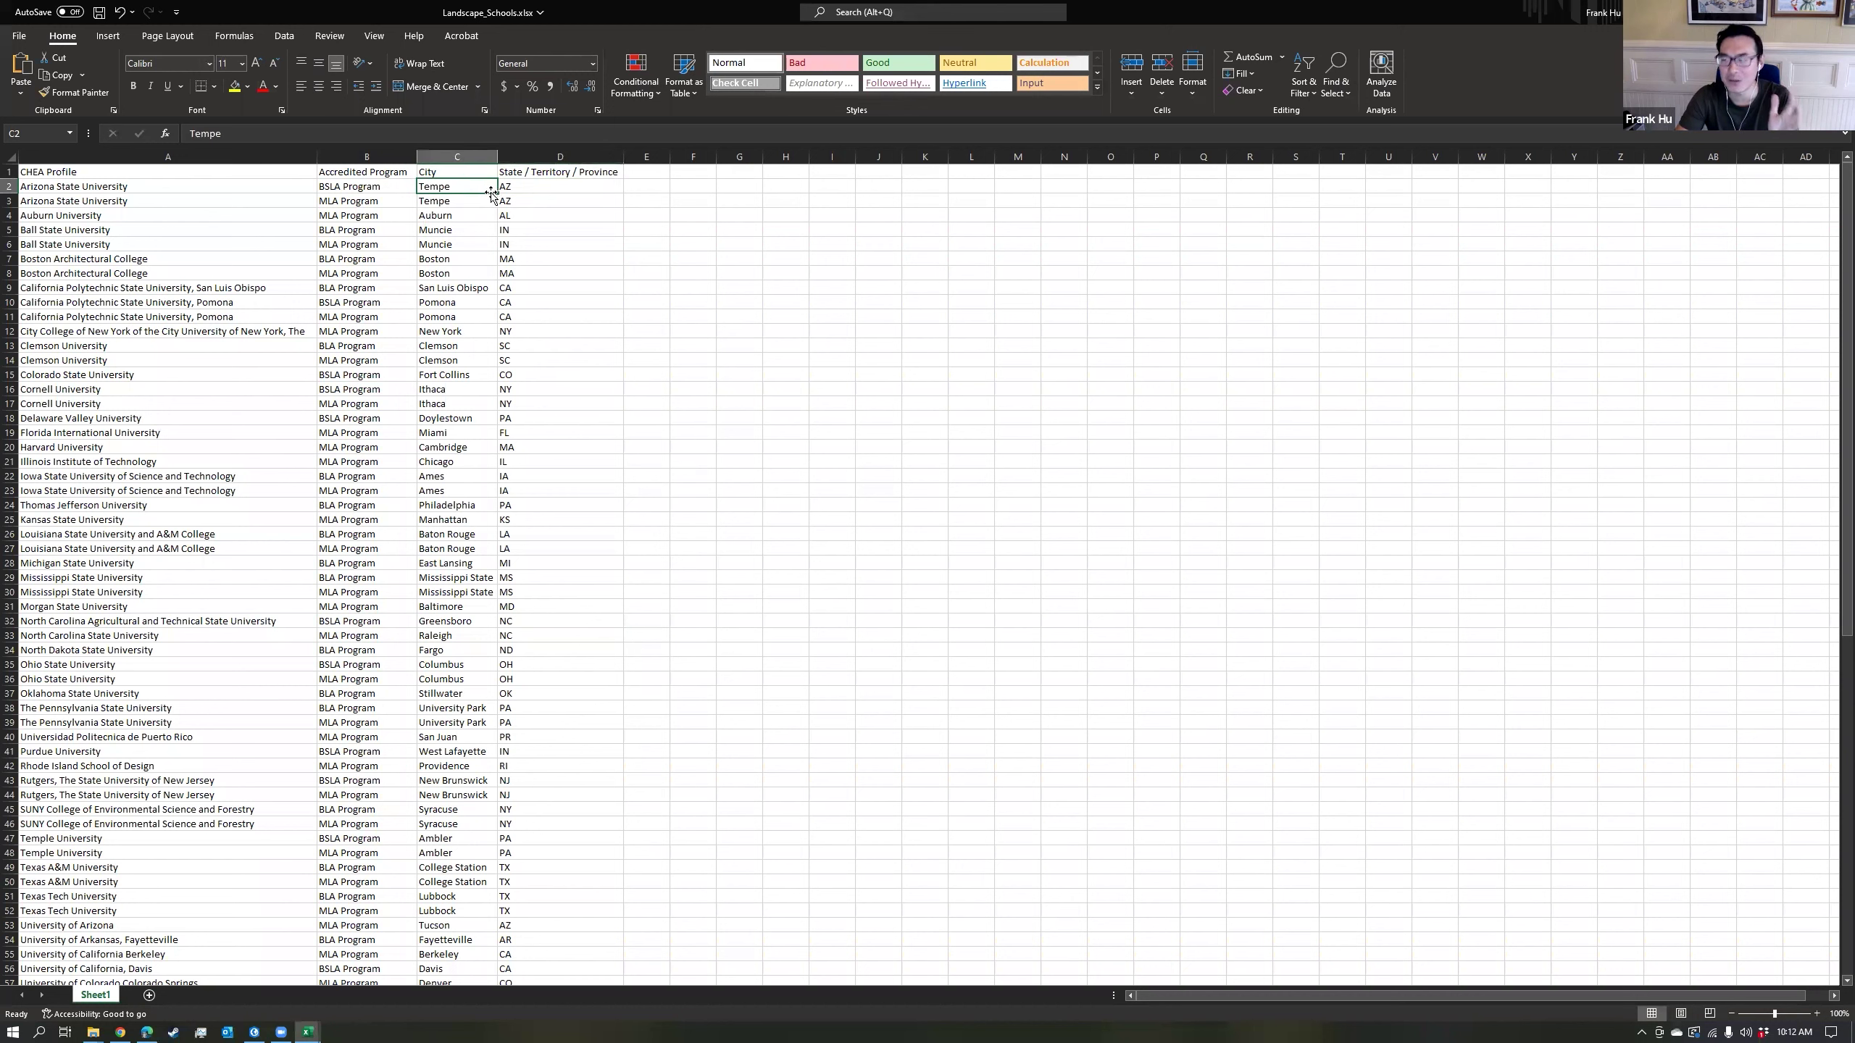
left_click(548, 189)
left_click(471, 187)
left_click(567, 187)
left_click(512, 258)
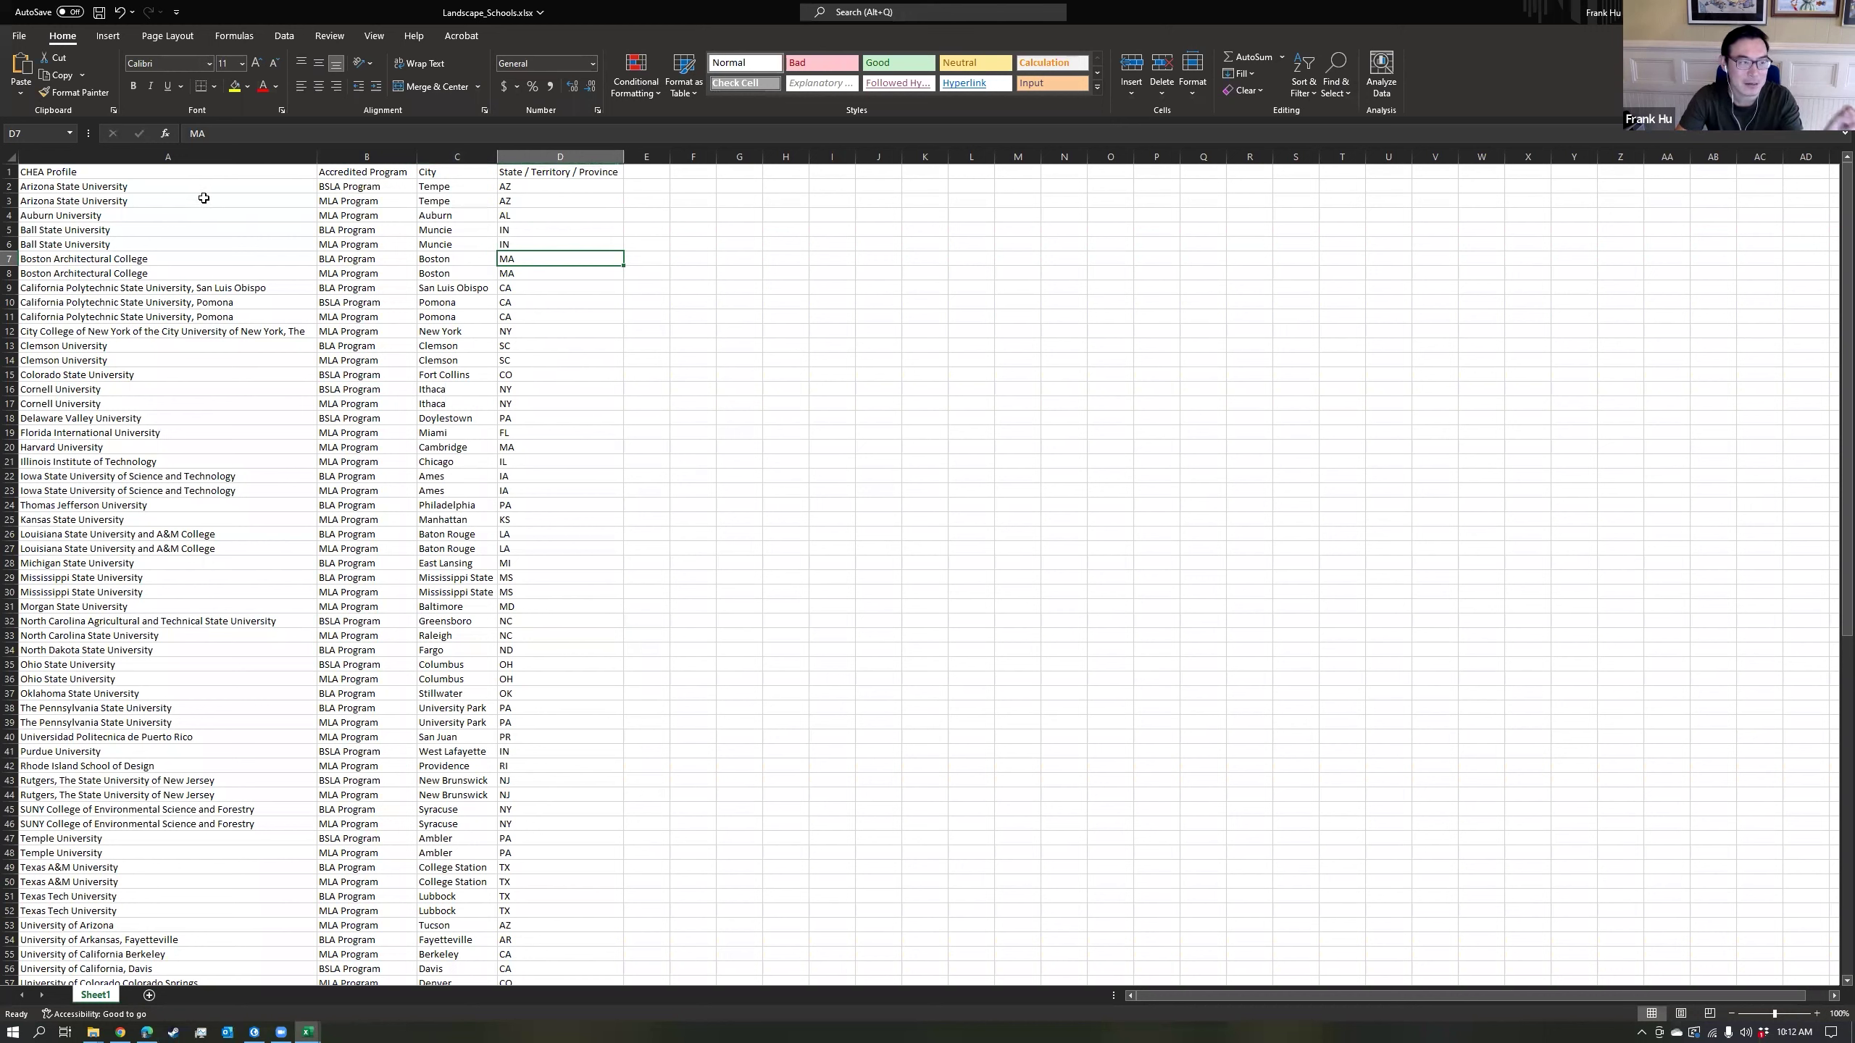
left_click(182, 186)
left_click(446, 189)
left_click(572, 192)
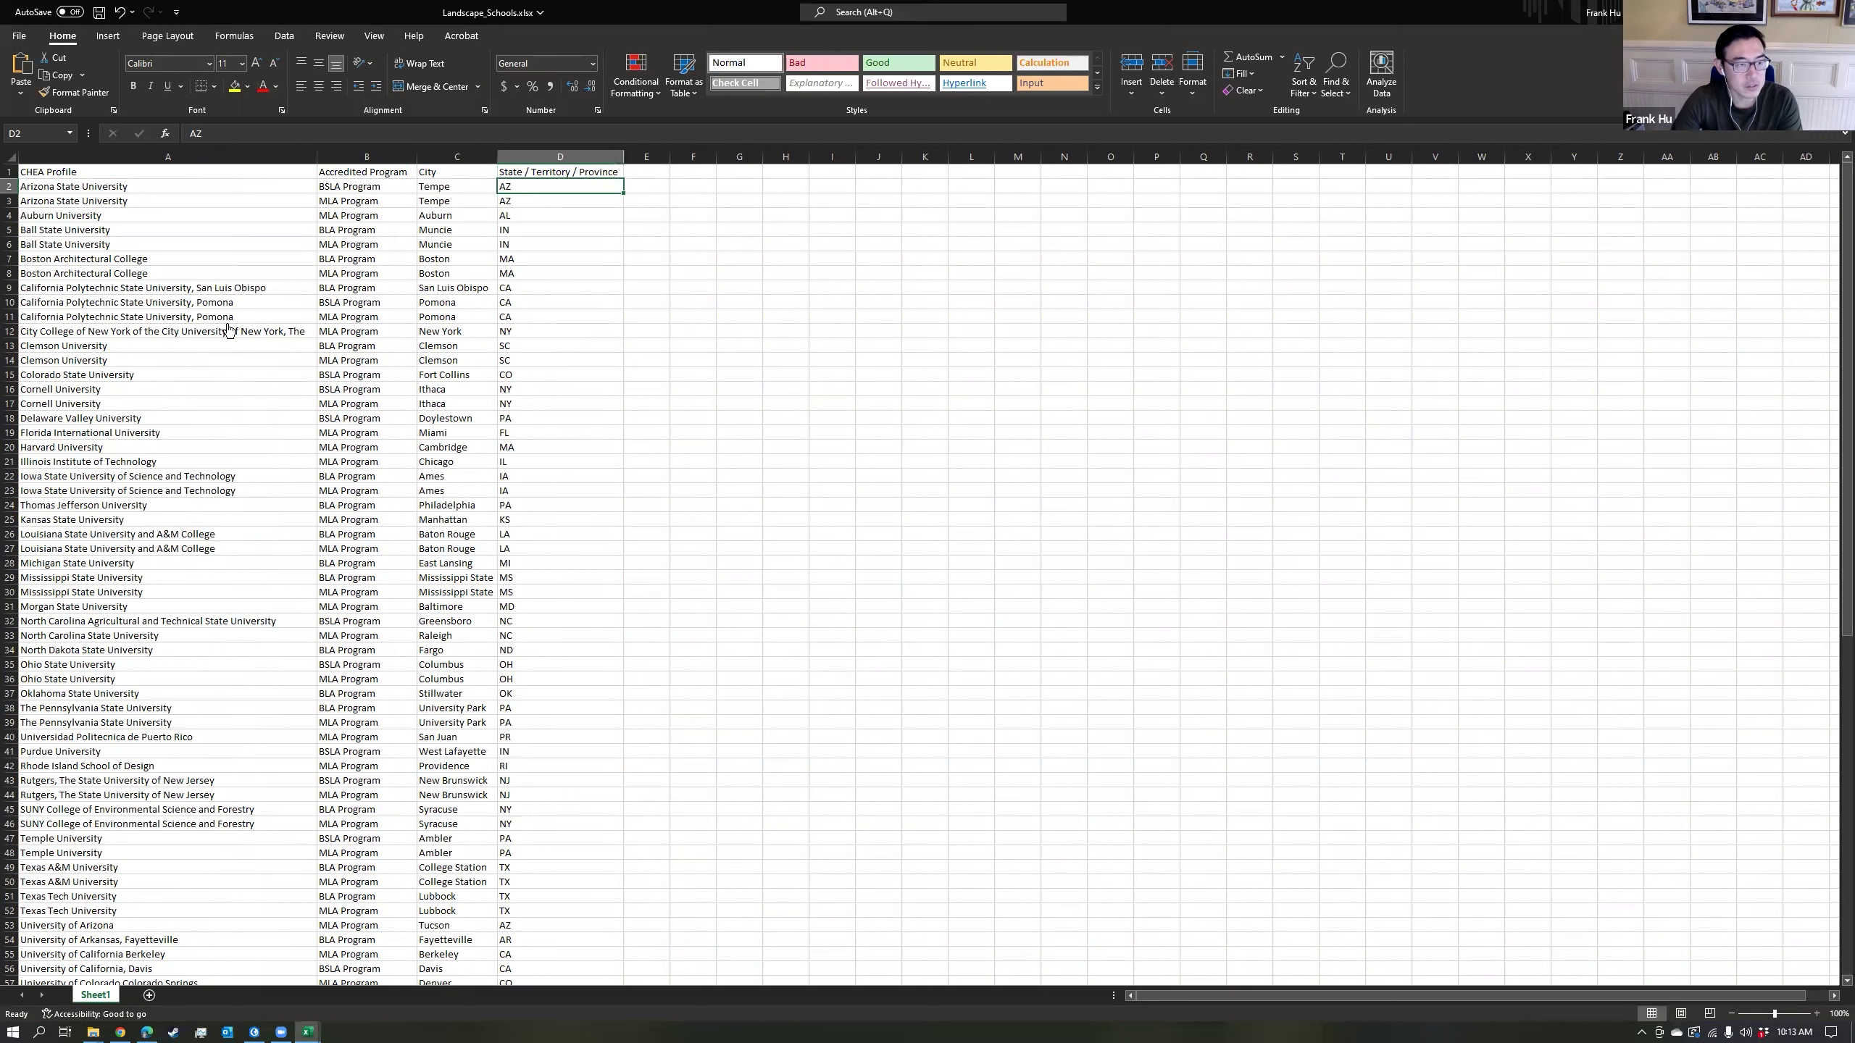
Compare the accredited programs in the two Texas A&M University rows.
left_click(157, 871)
left_click(372, 872)
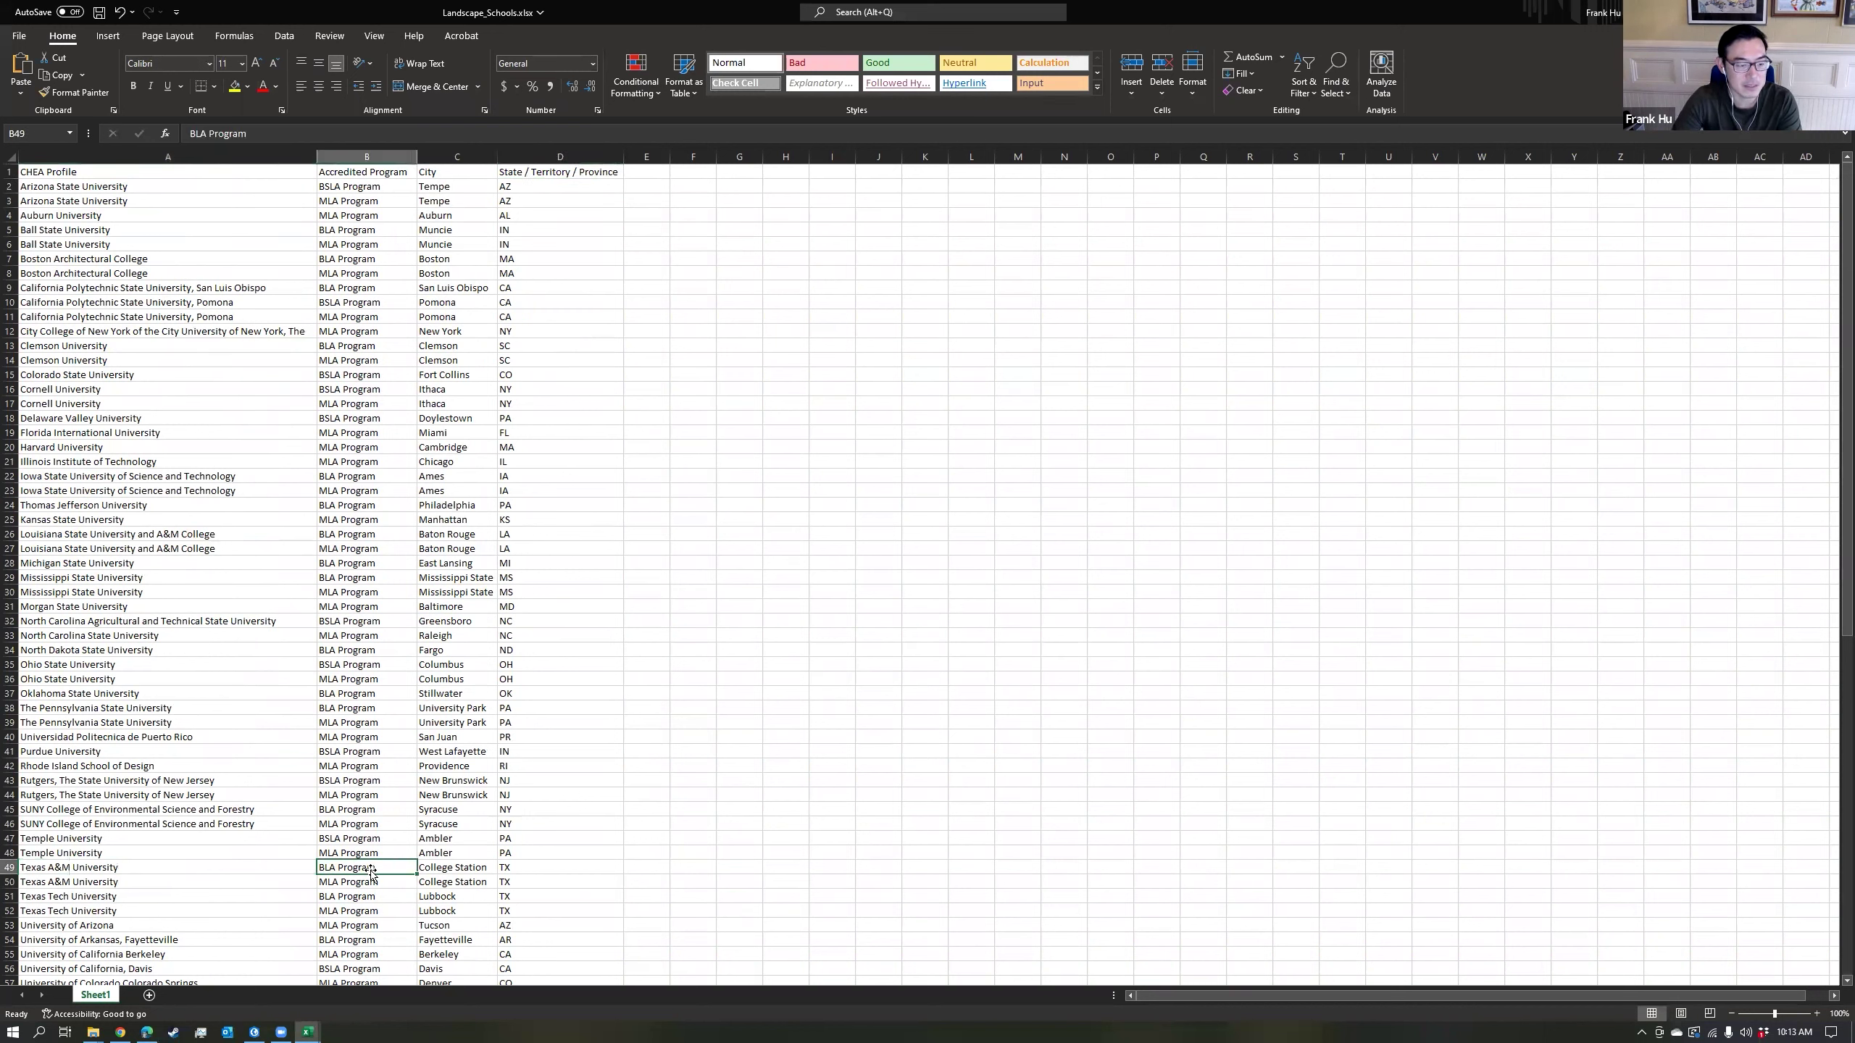
left_click(389, 883)
left_click(302, 868)
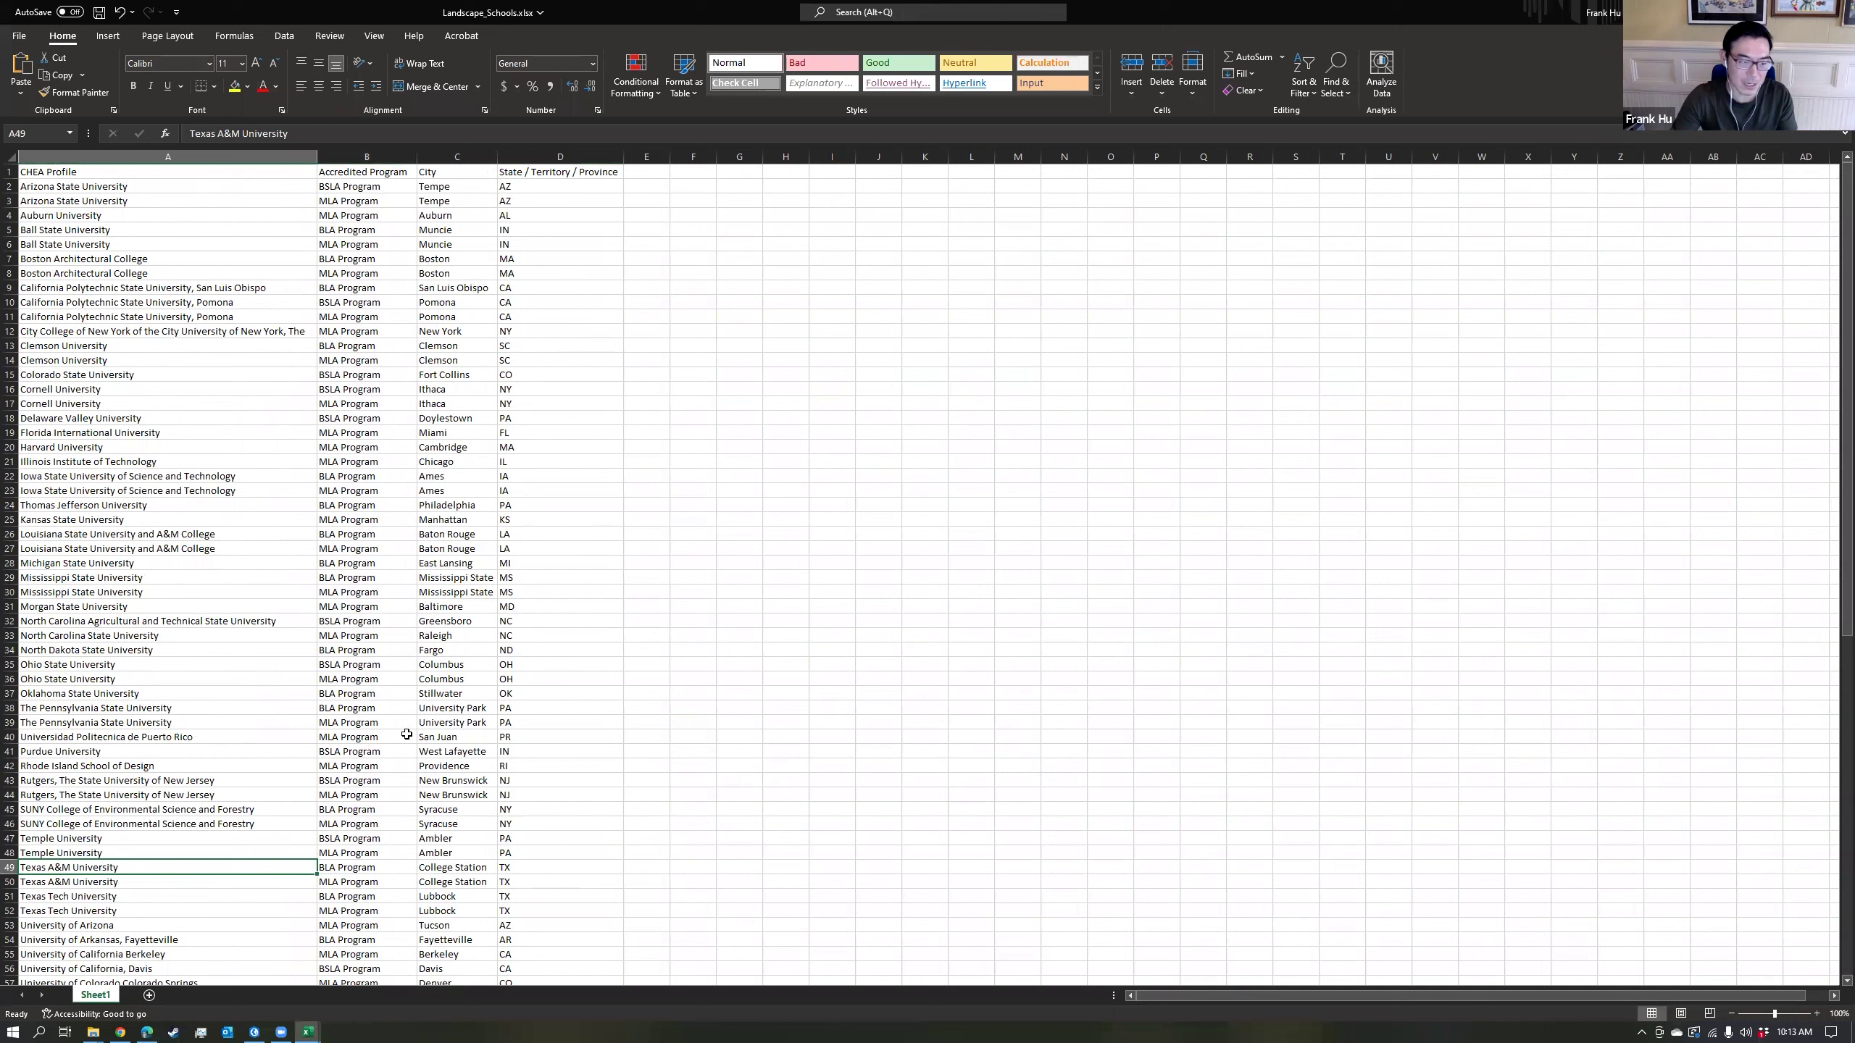
Filter the Accredited Program column to exclude BLA Program, BLA Program - Initial and BSLA Program.
key("Right")
key("ctrl+Up")
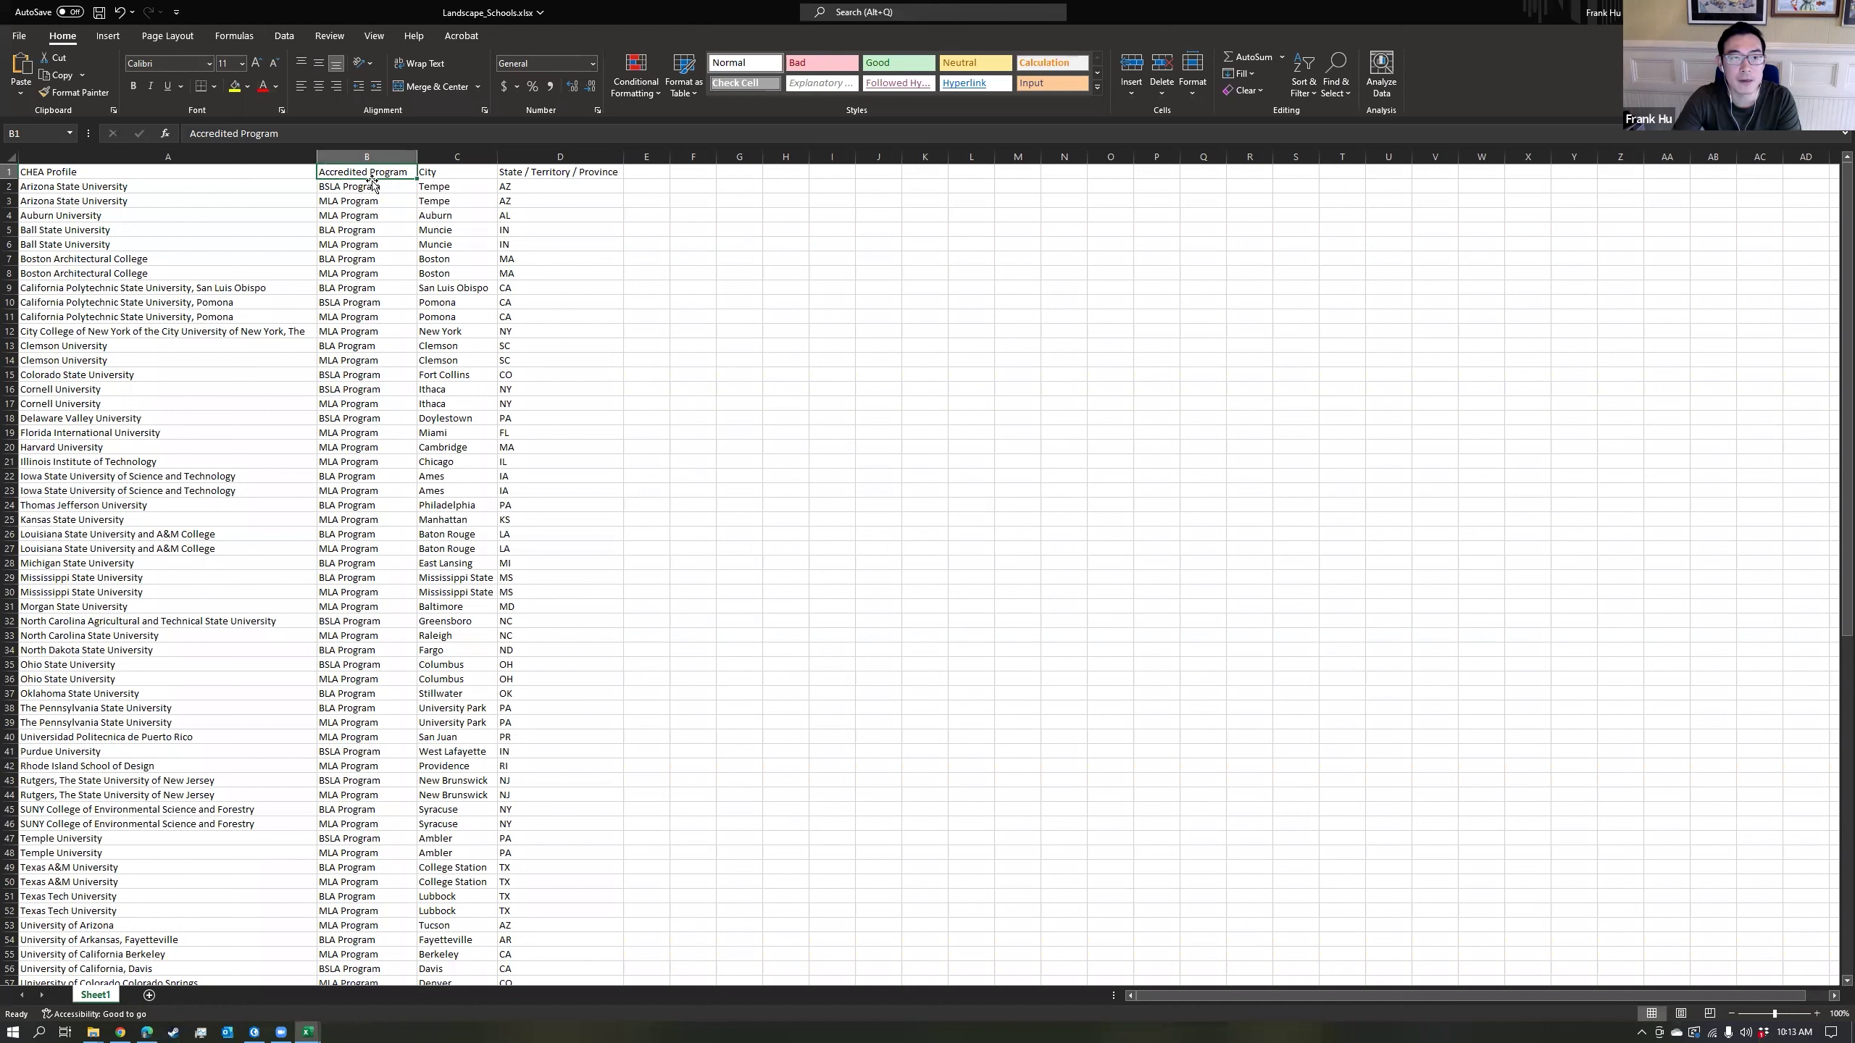
left_click(1306, 88)
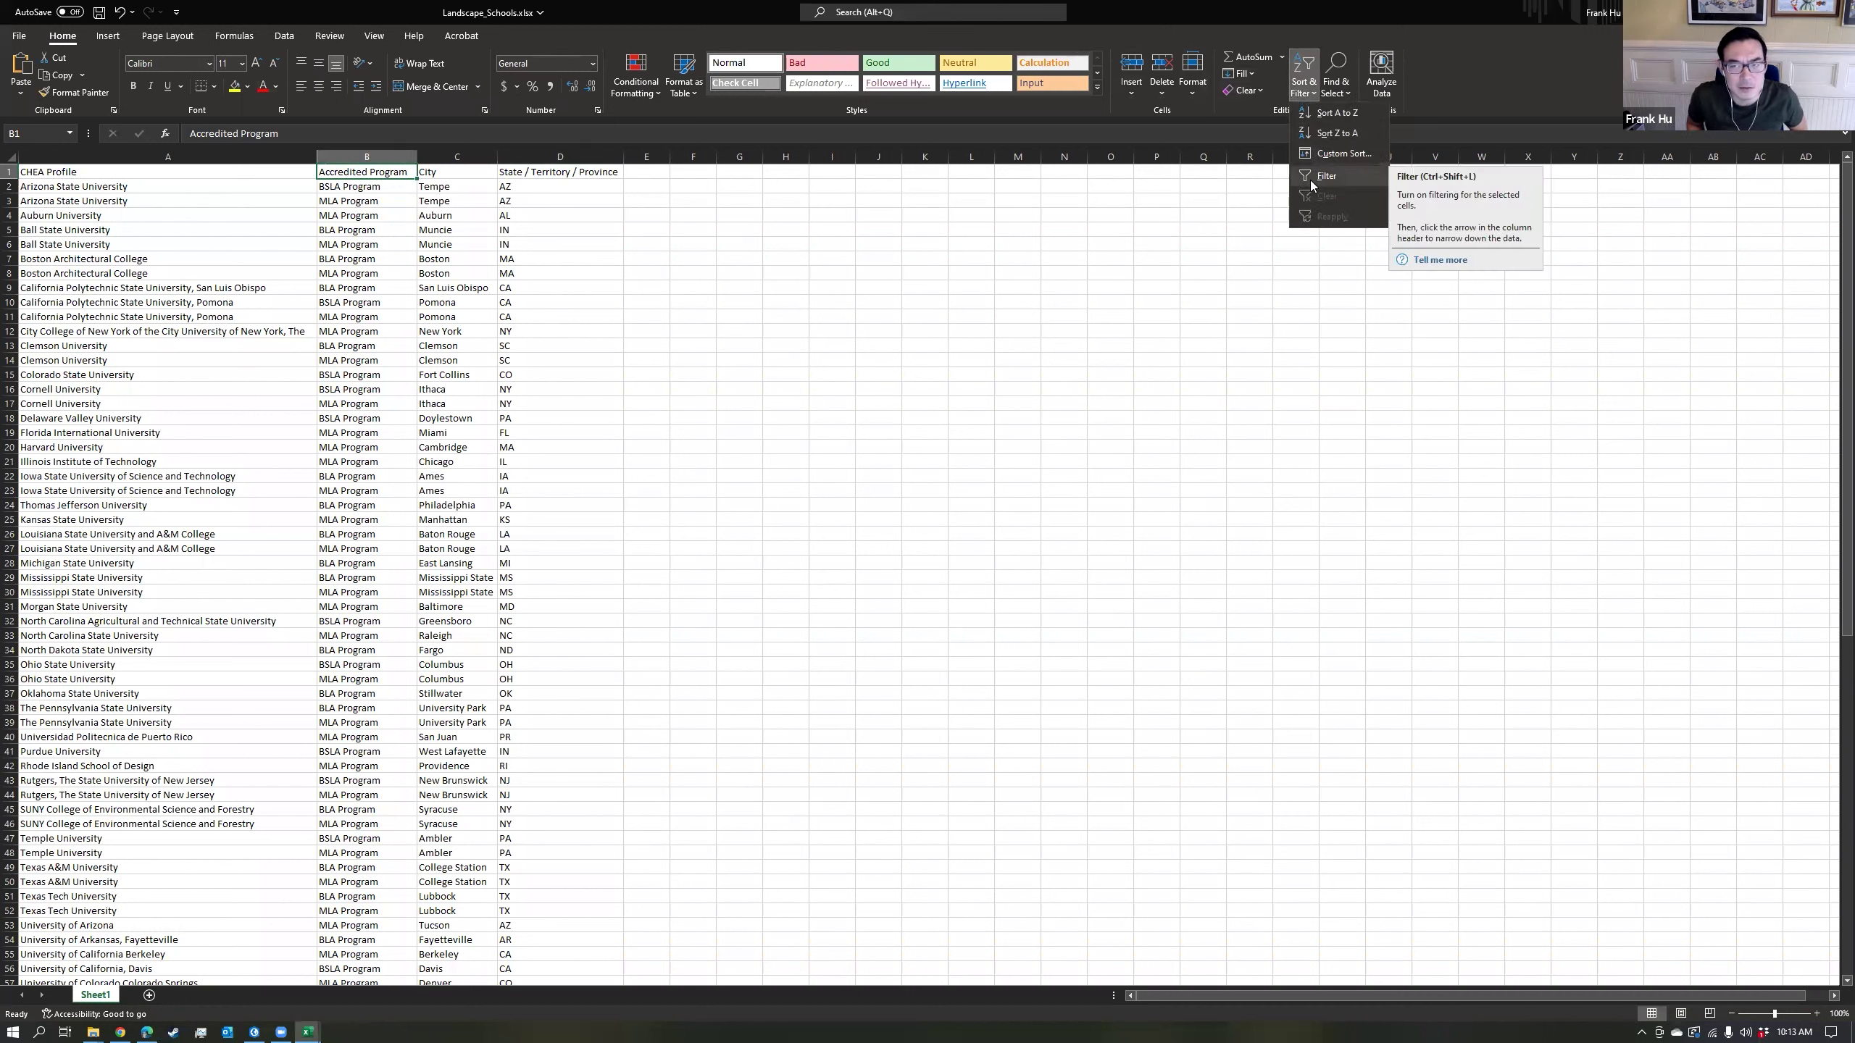
left_click(1328, 176)
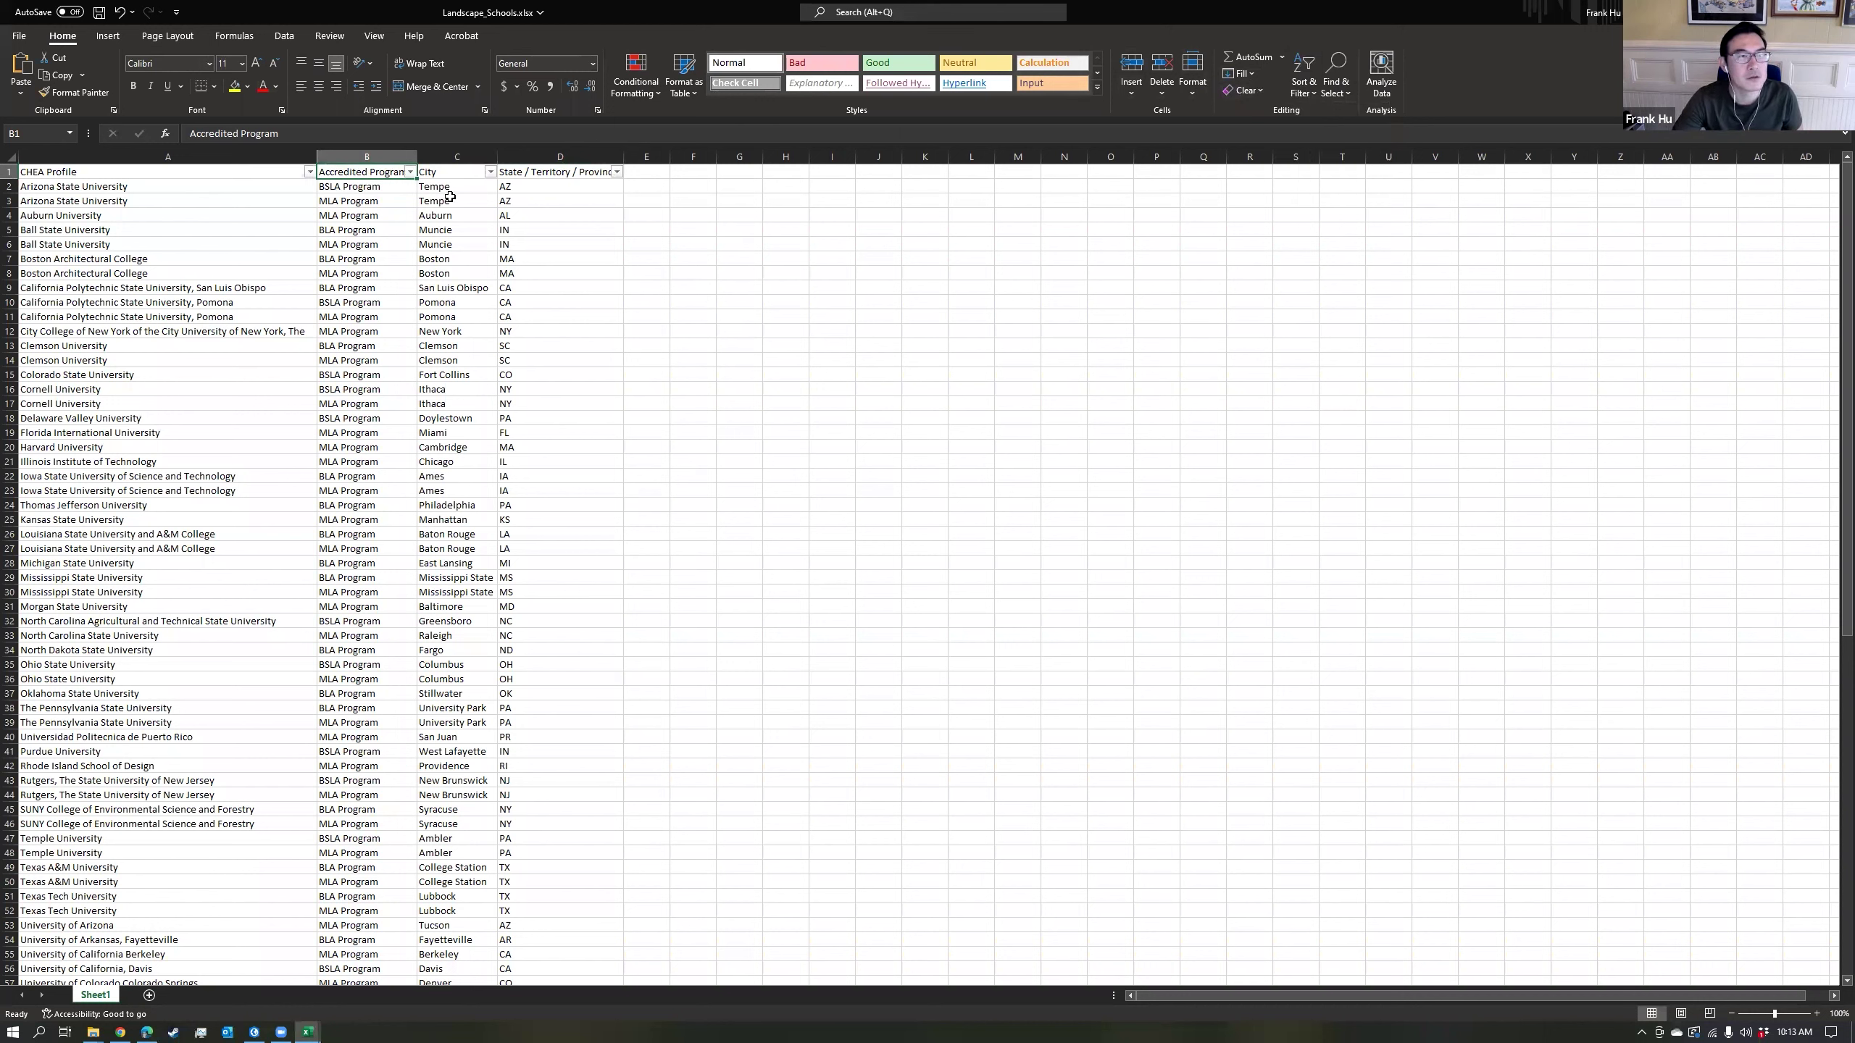
left_click(410, 172)
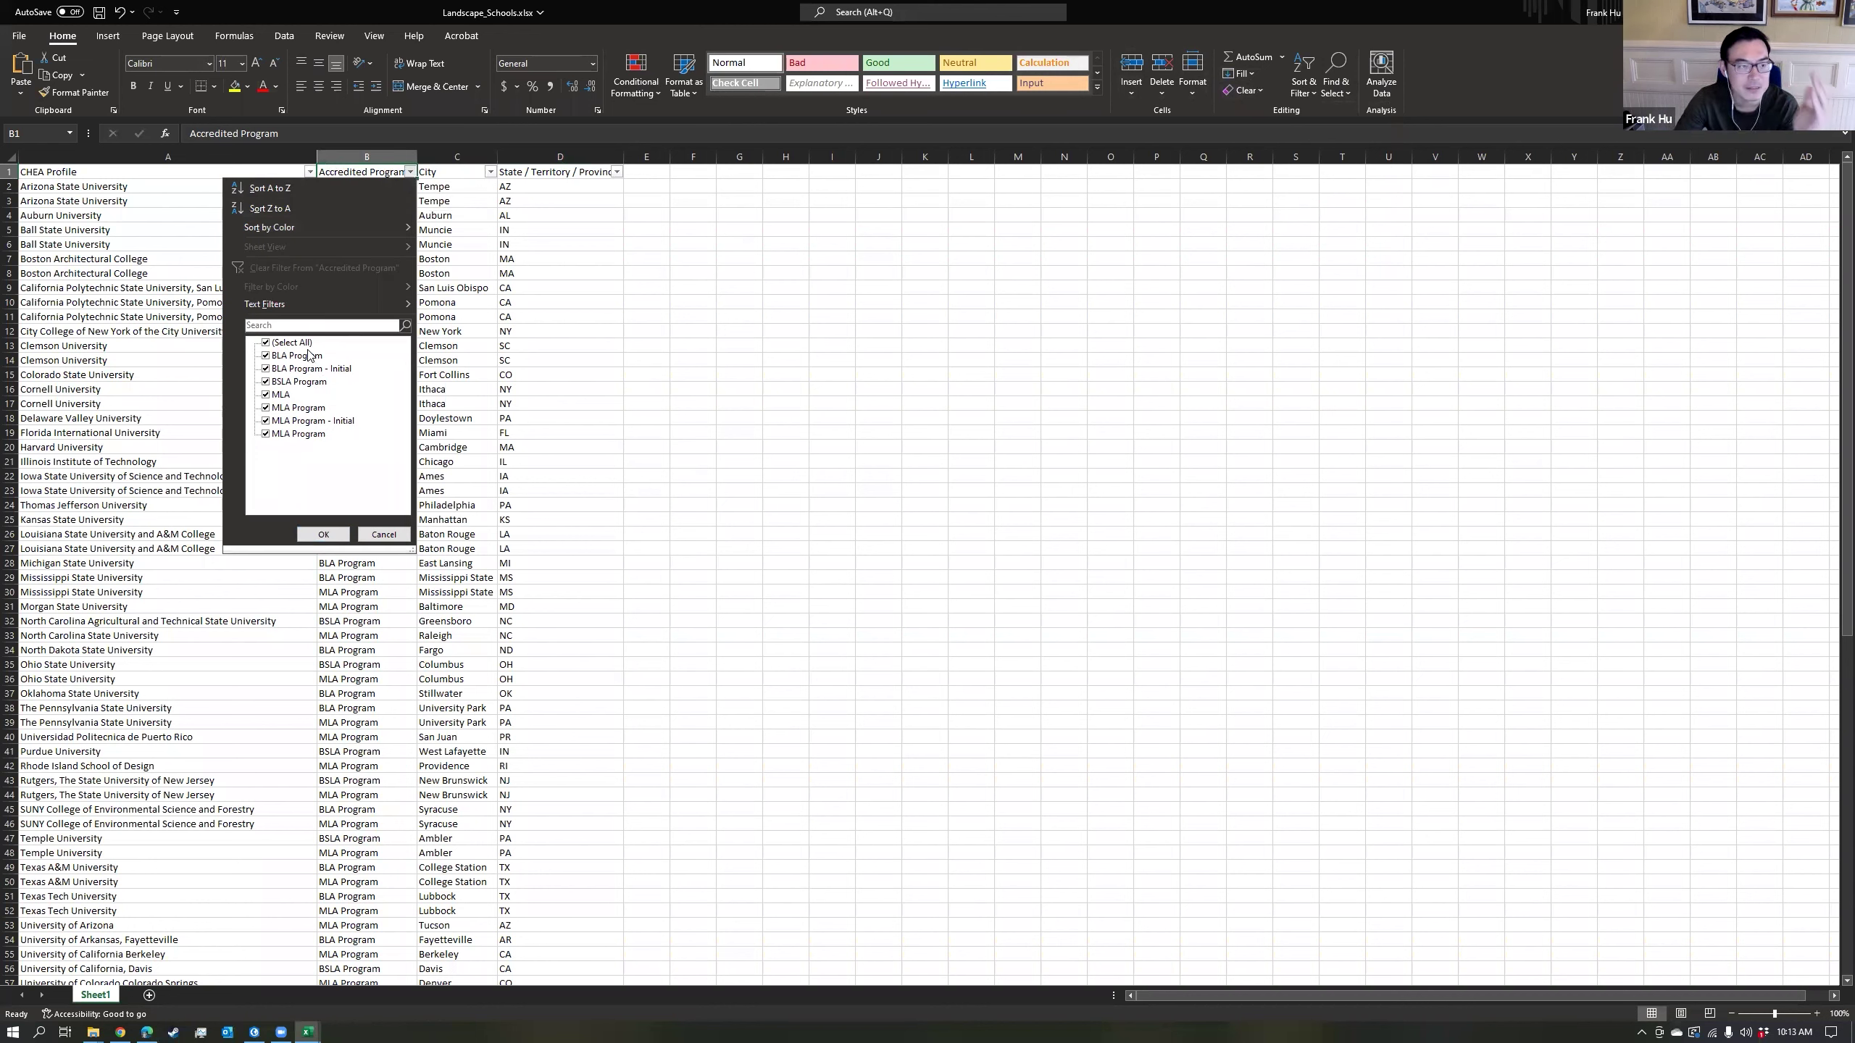
left_click(266, 356)
left_click(265, 369)
left_click(266, 382)
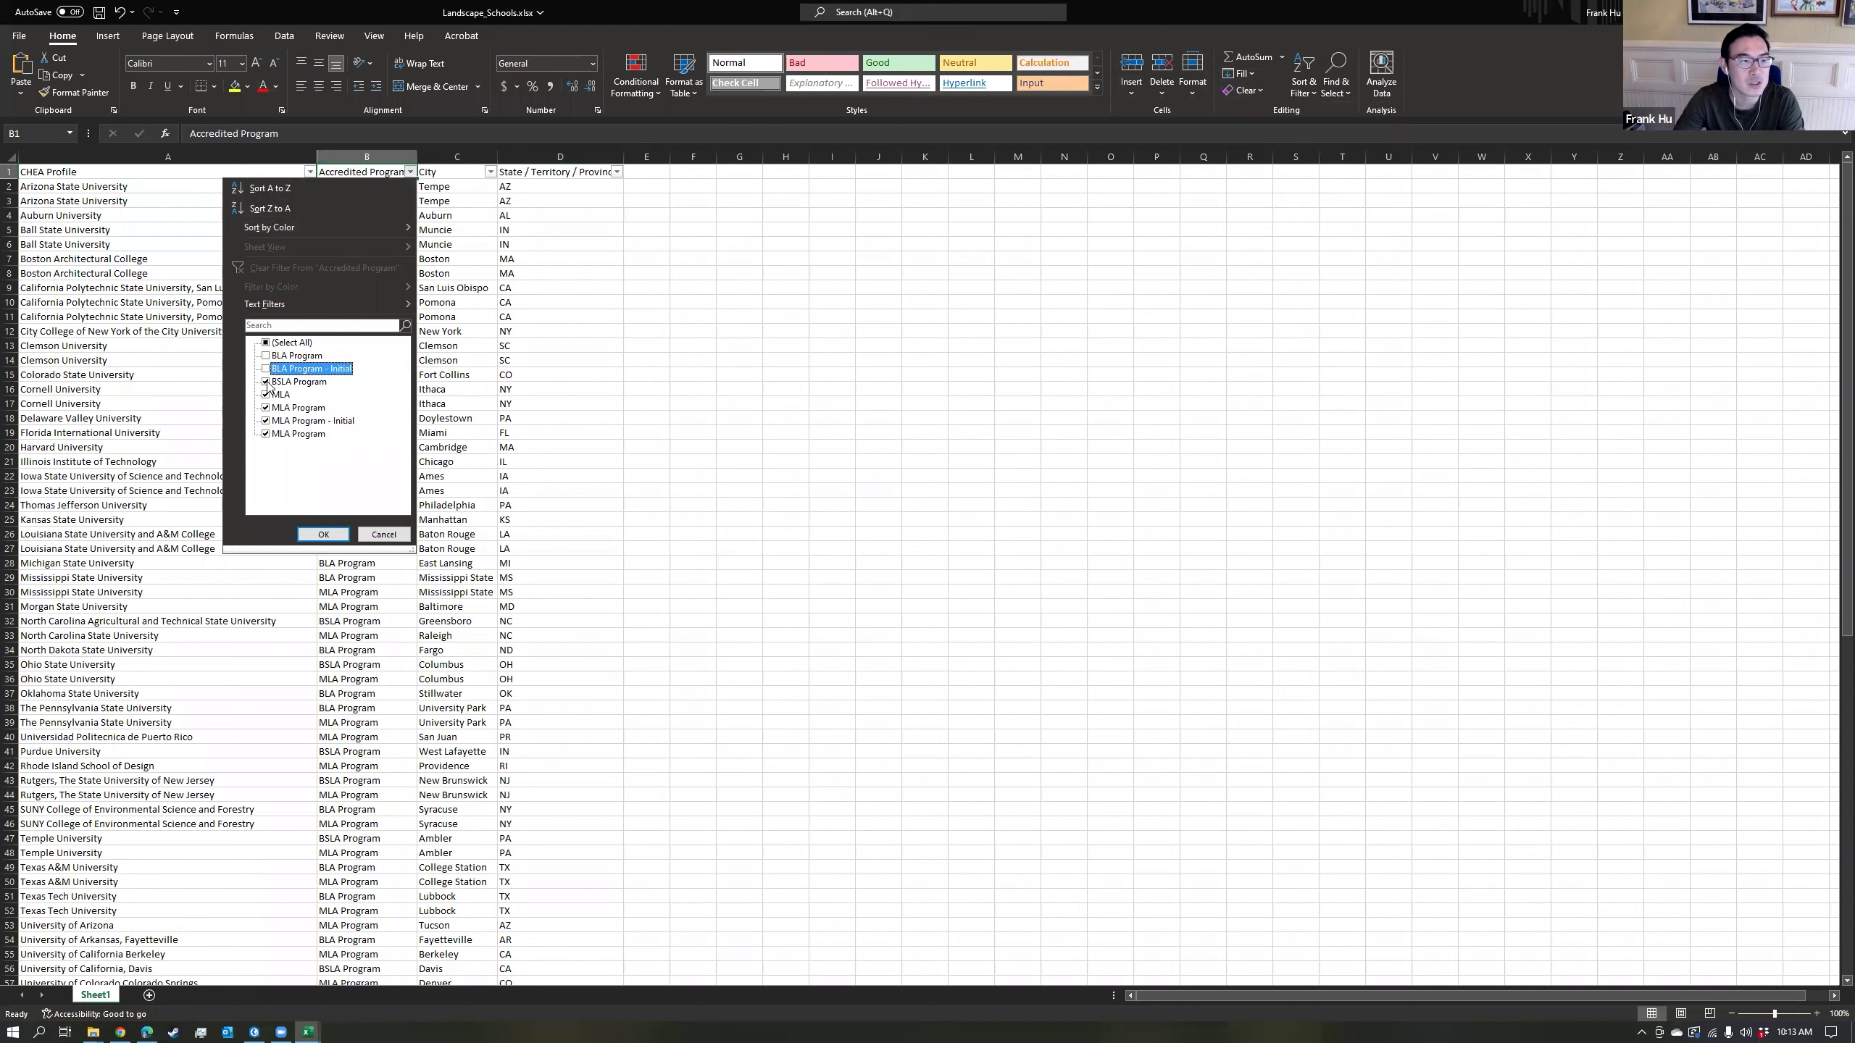
left_click(330, 534)
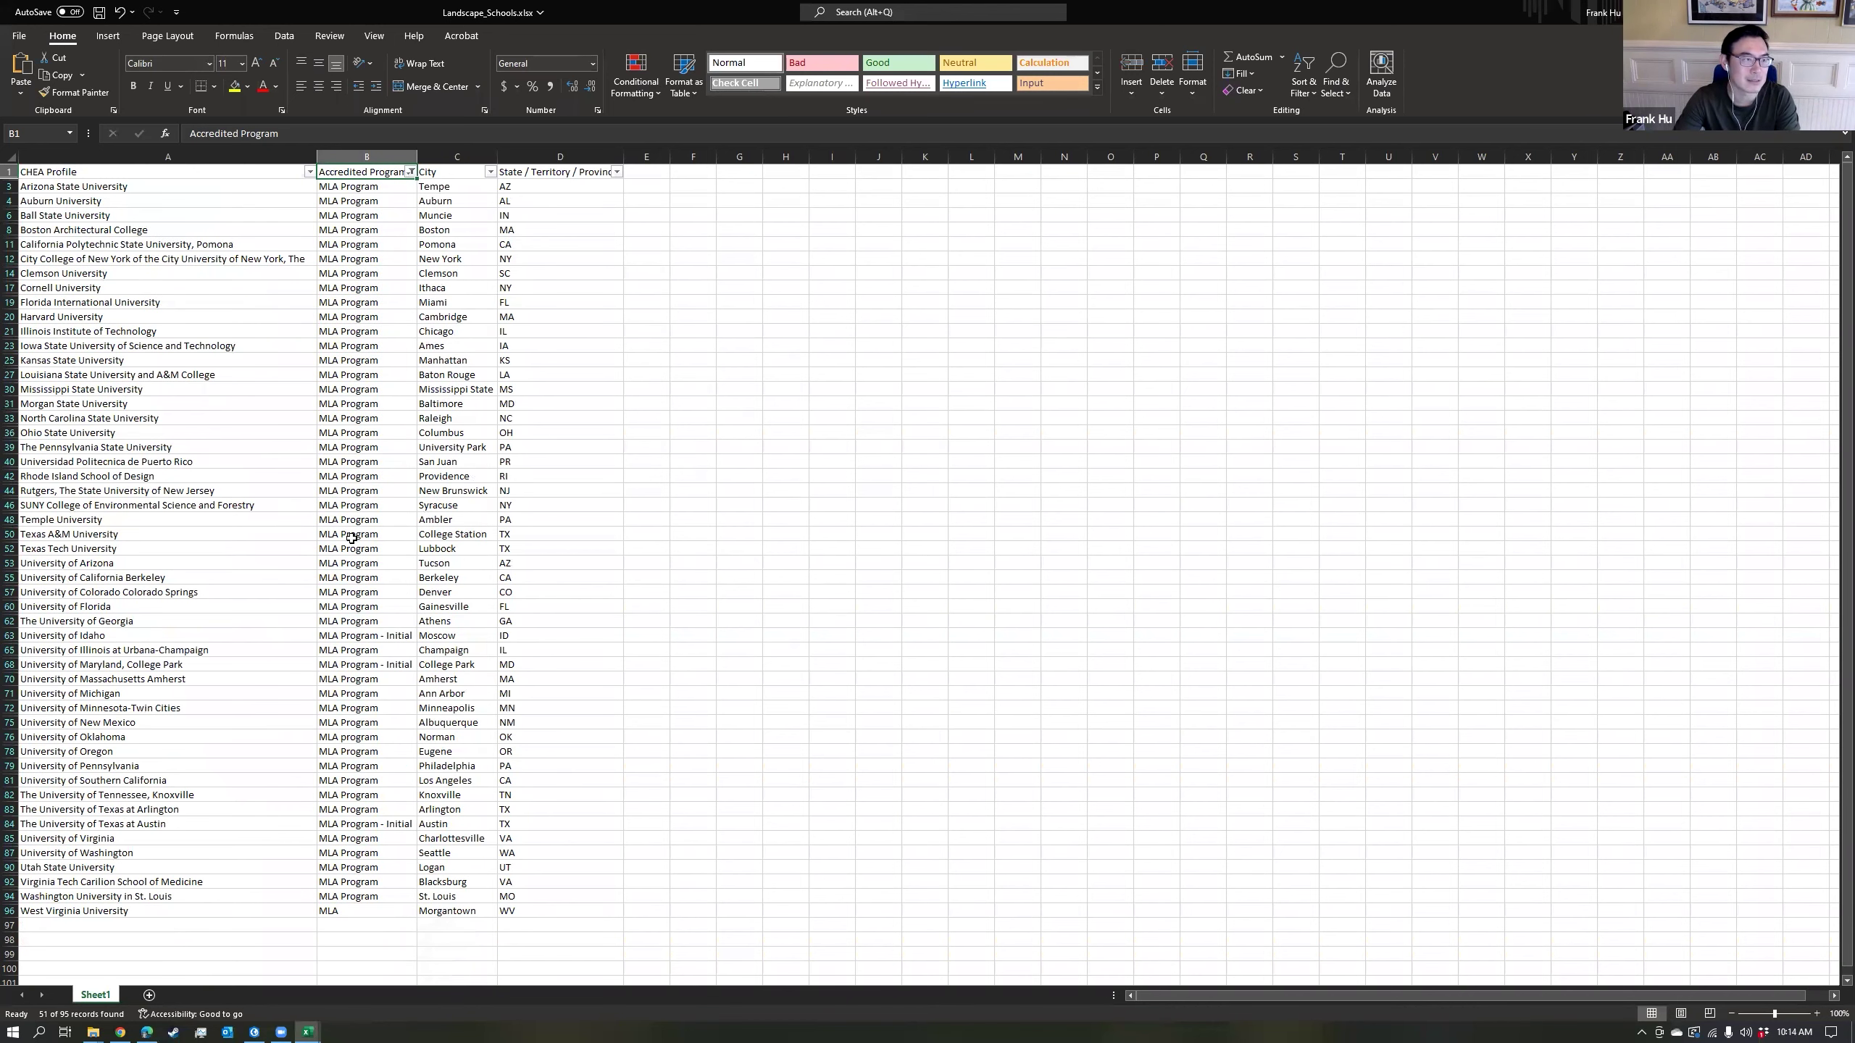
Copy the filtered school table, including its headers, into a new worksheet.
left_click_drag(44, 173, 595, 911)
key("ctrl+c")
left_click(150, 994)
key("ctrl+v")
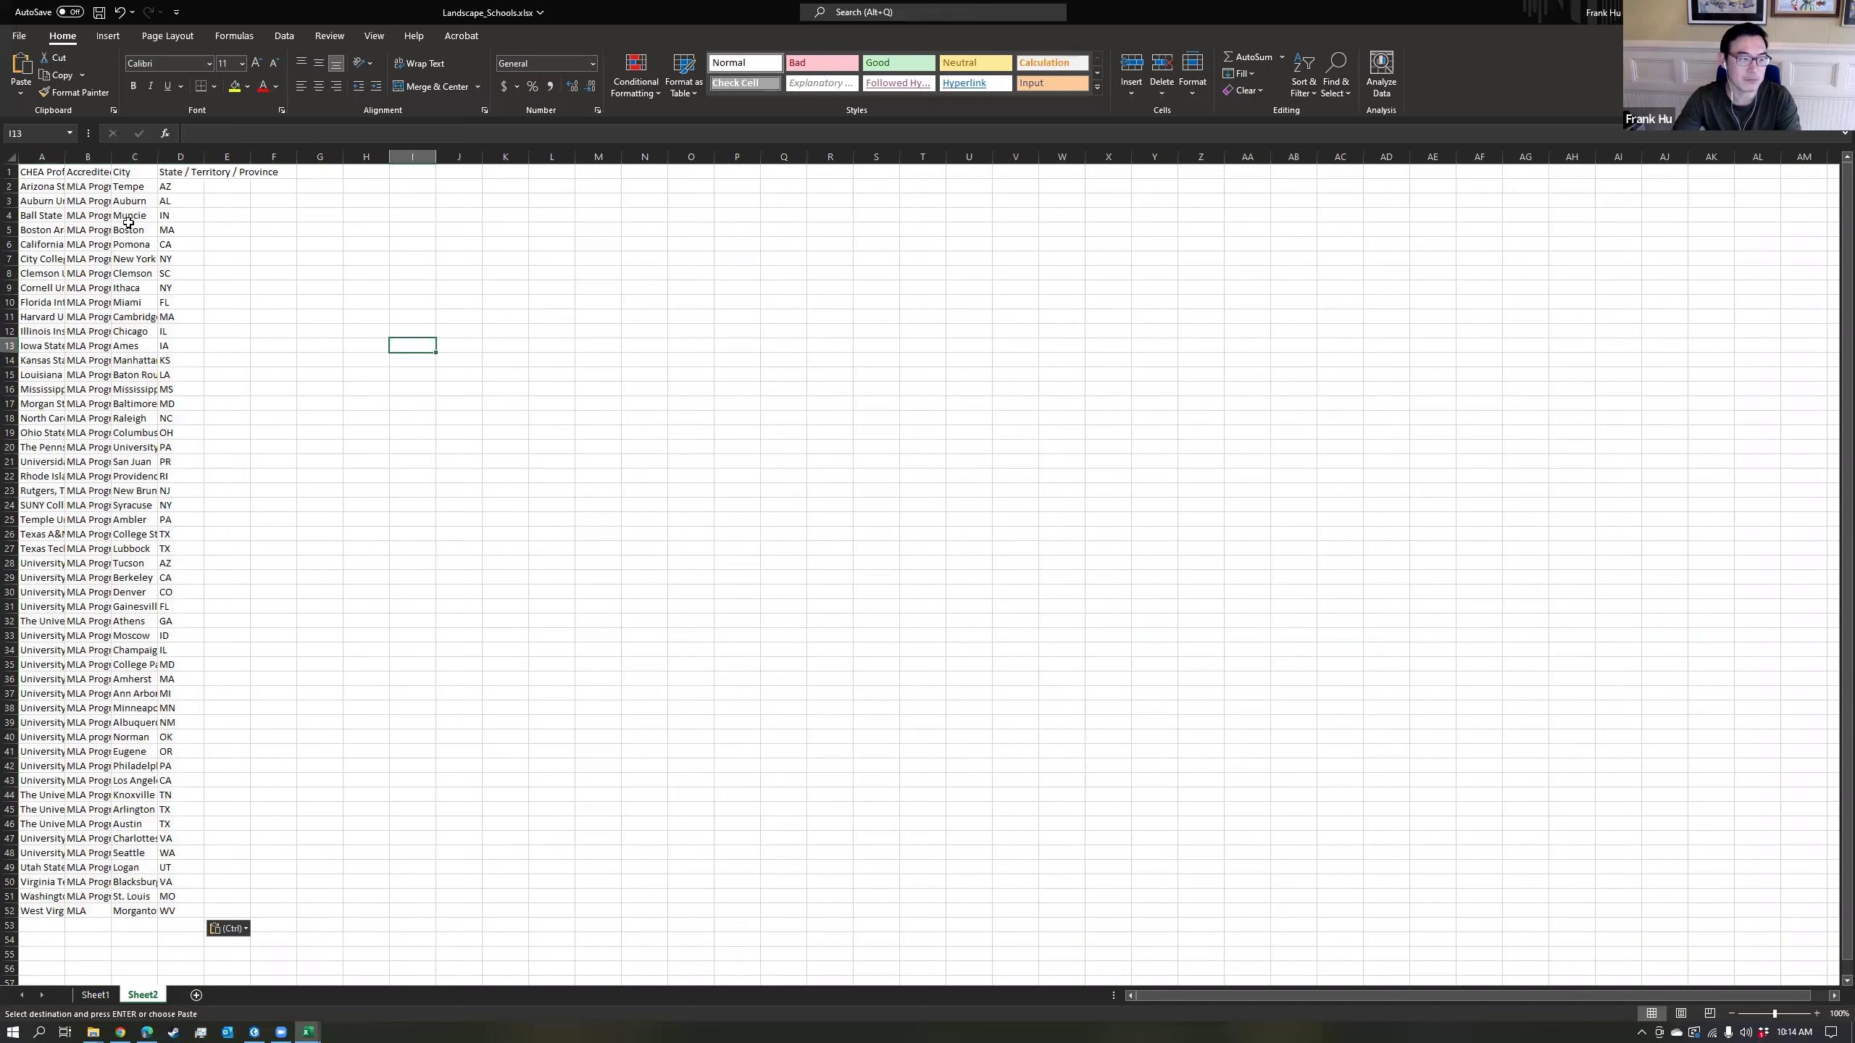
Autofit all column widths in the new worksheet and clear the copy selection.
left_click(9, 157)
double_click(65, 156)
left_click(878, 388)
key("Escape")
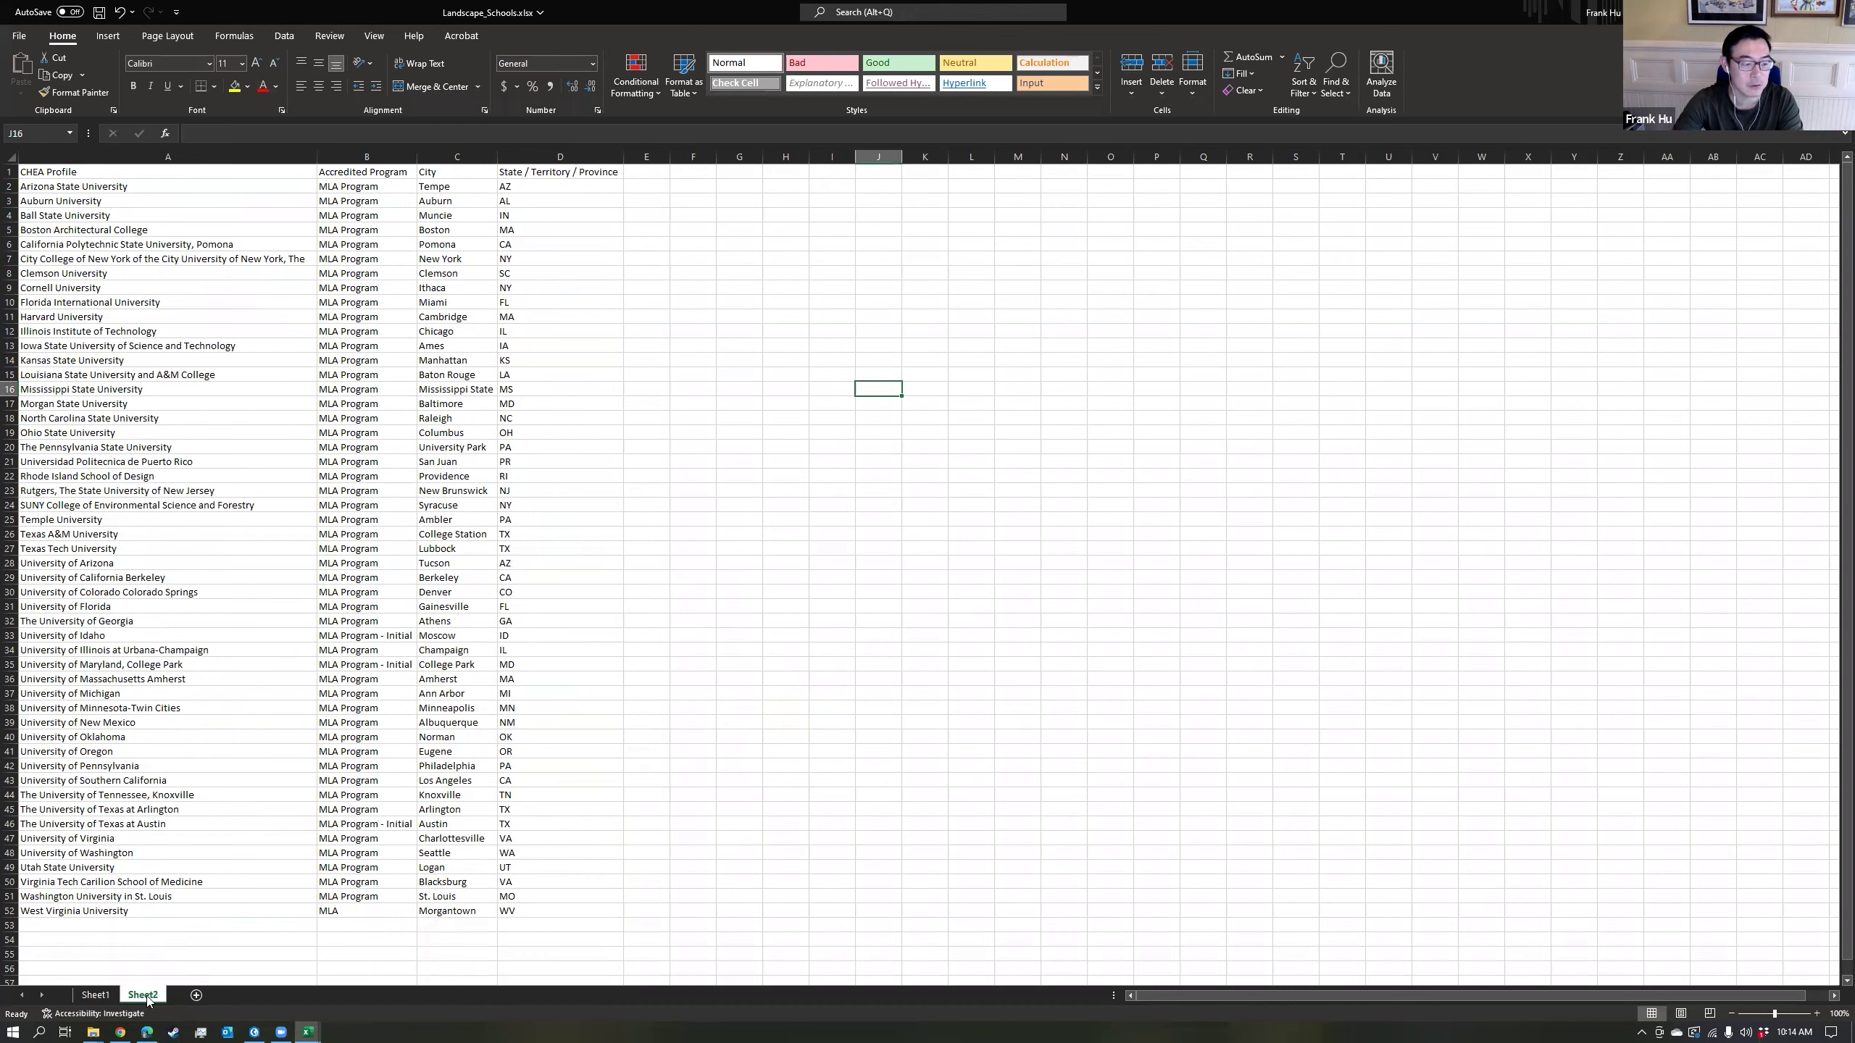
Save the new sheet in the Data folder as MLA_schools in CSV (Comma delimited) format, accepting the active sheet only.
left_click(19, 35)
left_click(46, 231)
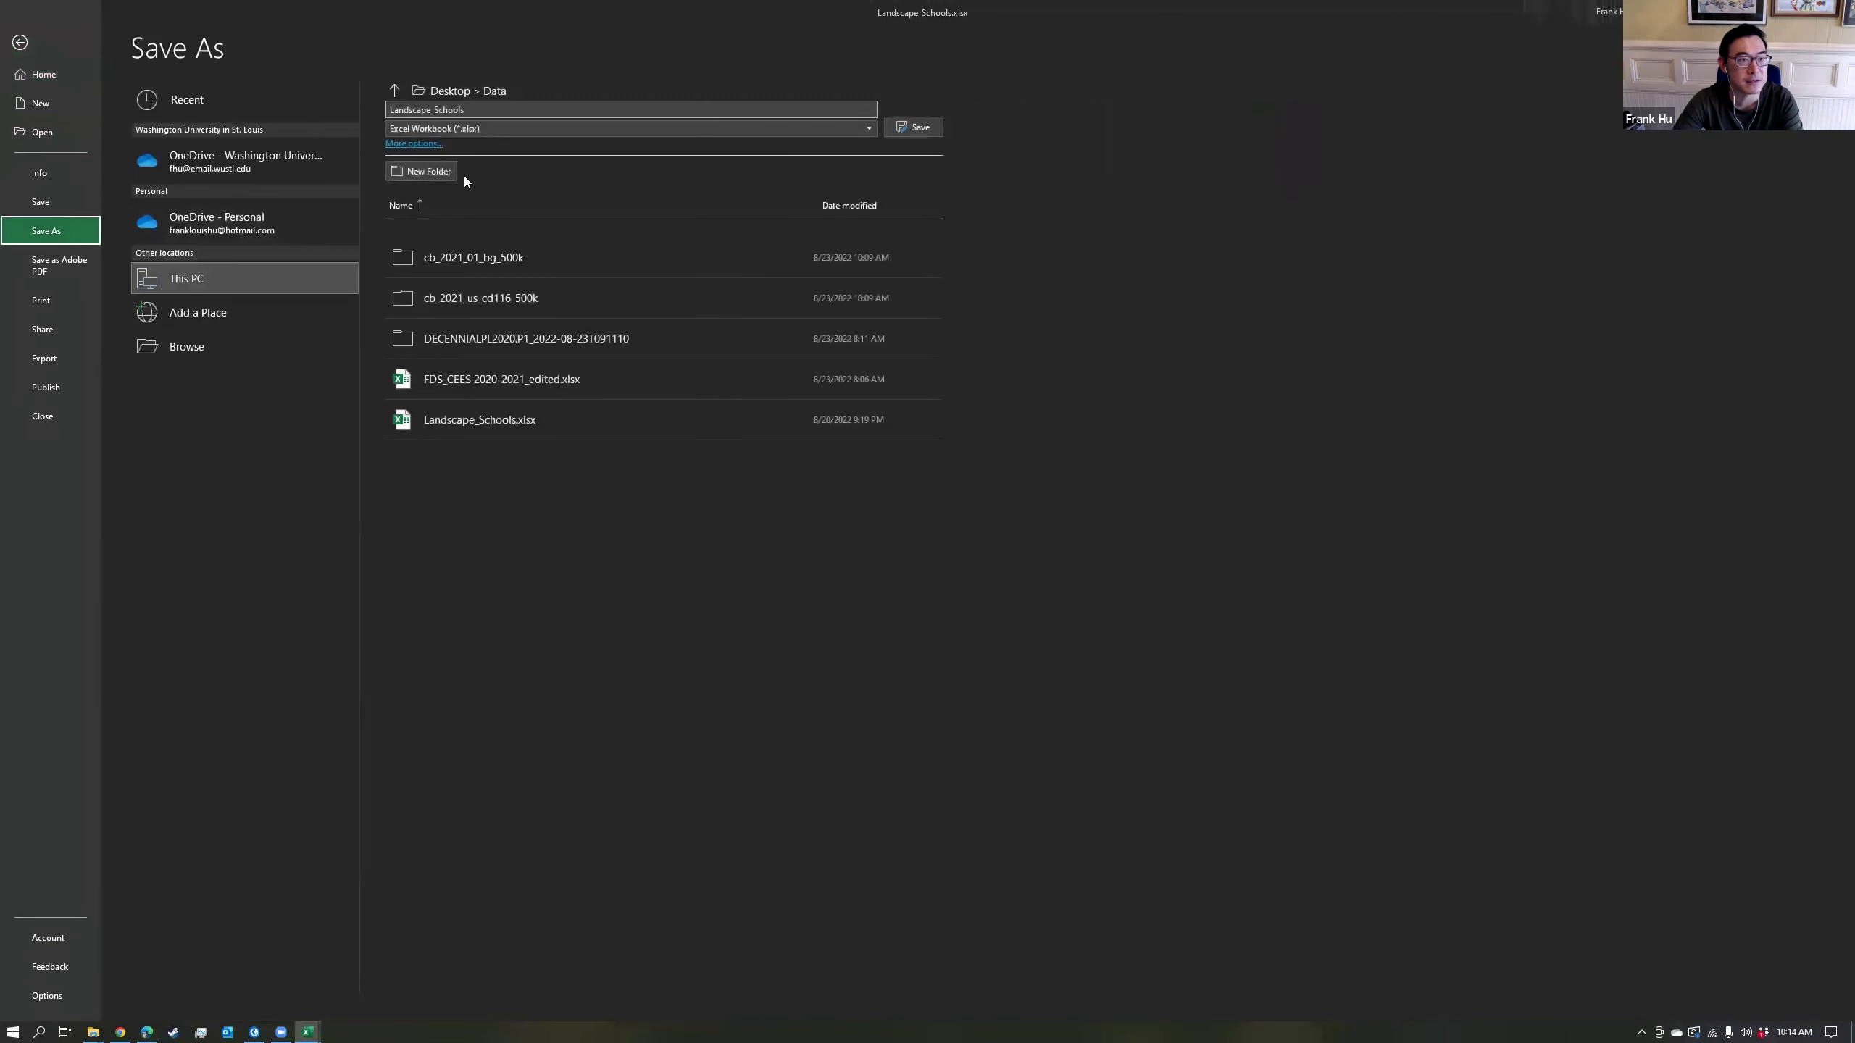
left_click(500, 110)
type("MLA_schools")
left_click(740, 132)
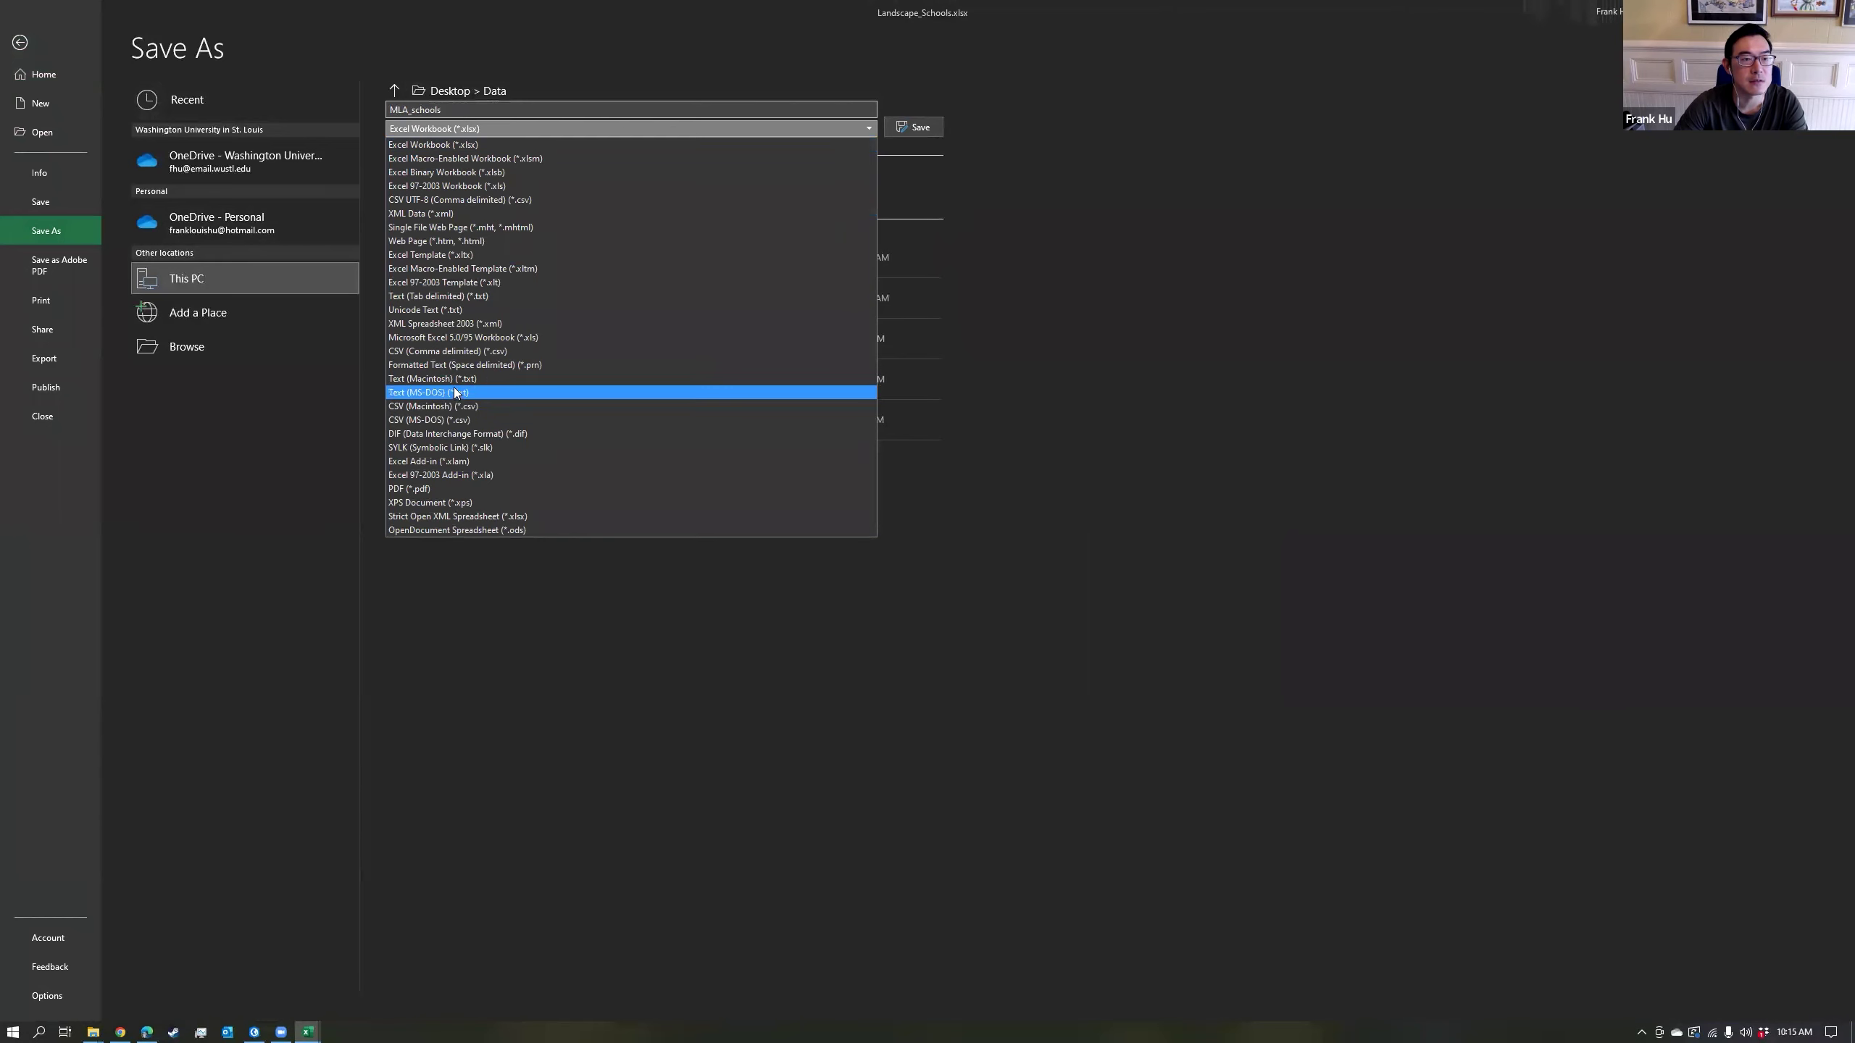
left_click(467, 352)
left_click(914, 132)
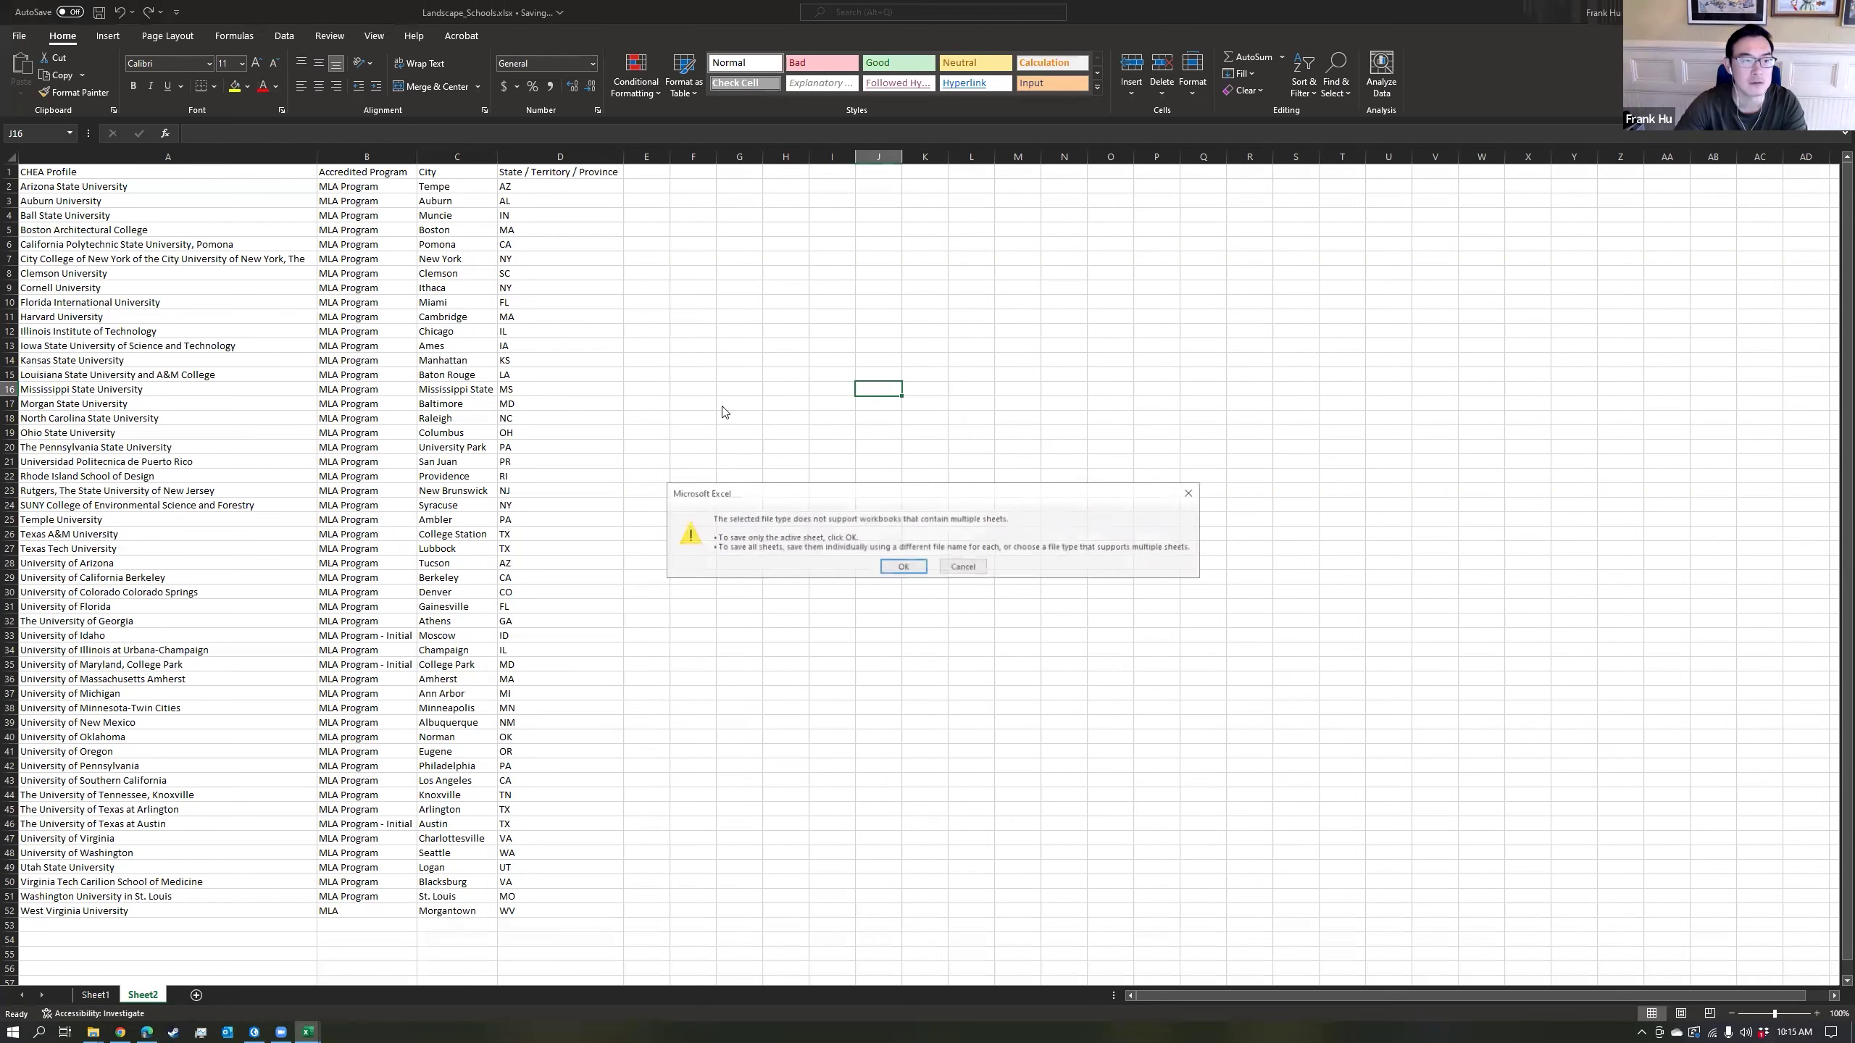
left_click(912, 570)
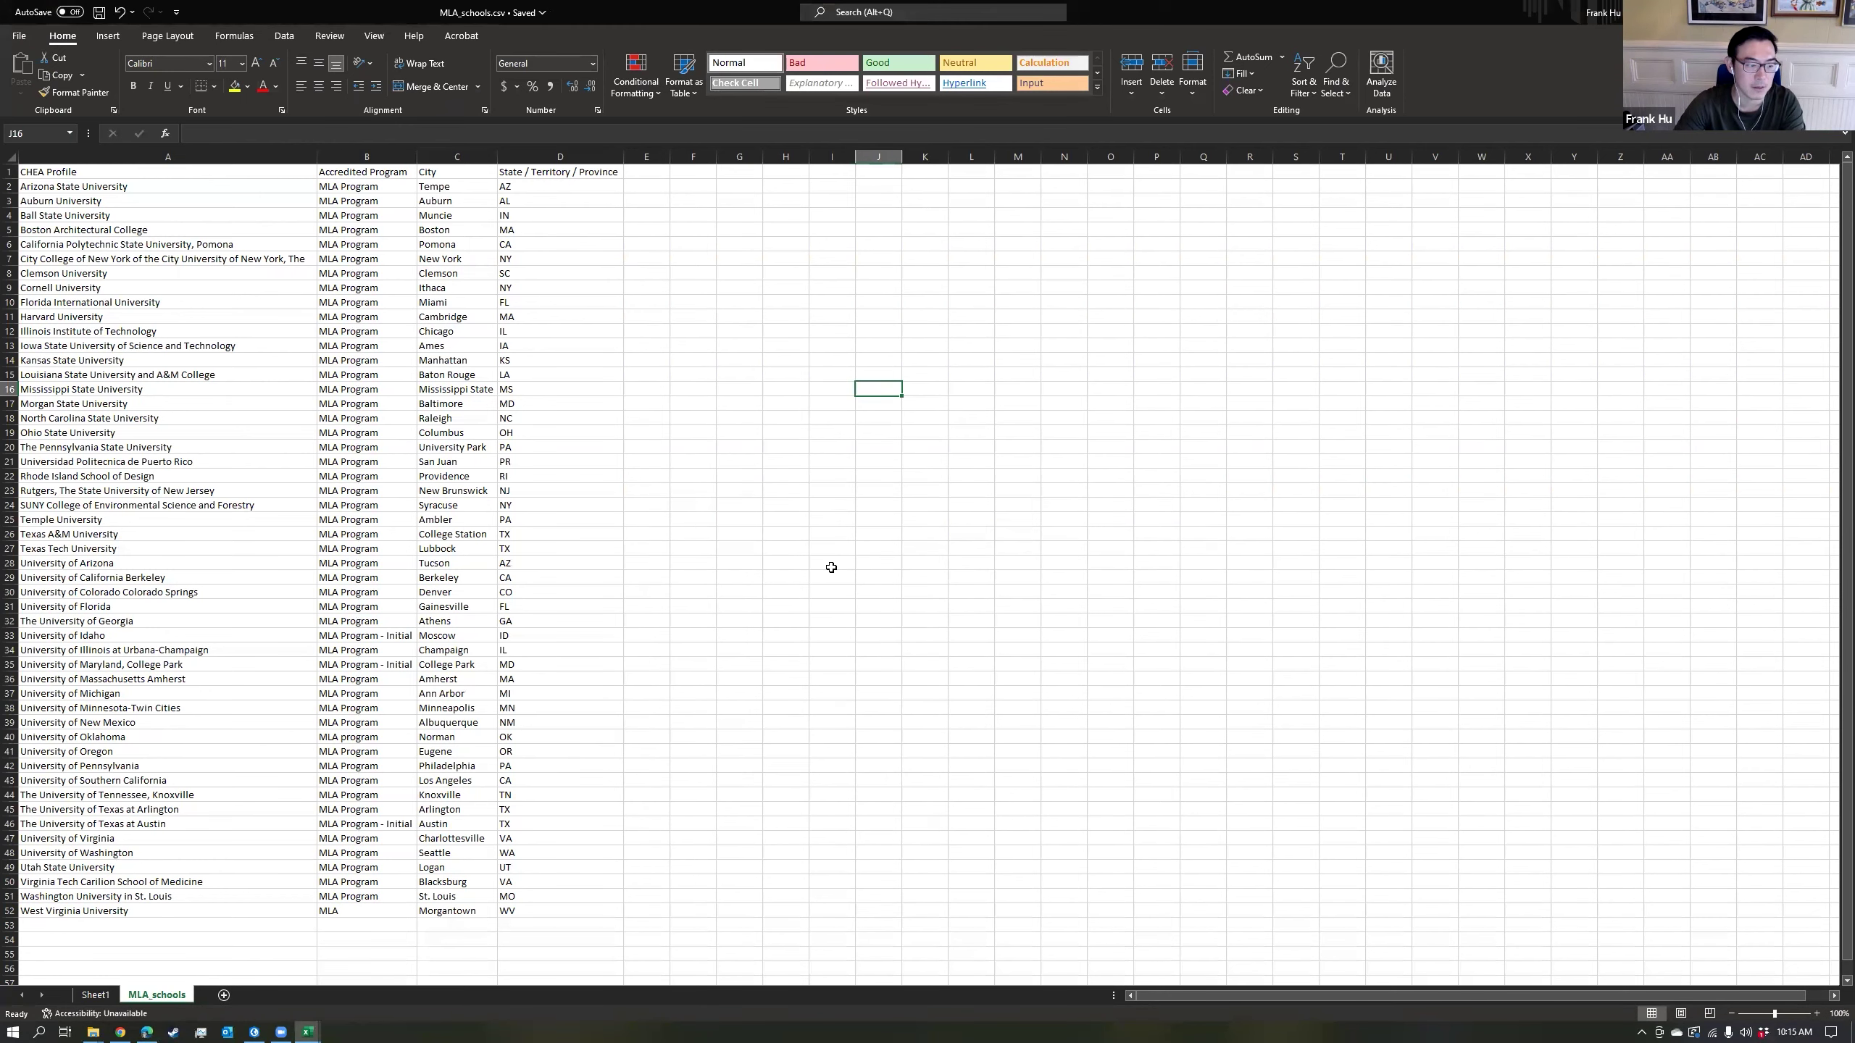
Switch to Google My Maps, create a new map and import MLA_schools.csv from the Data folder into its untitled layer.
key("alt+Tab")
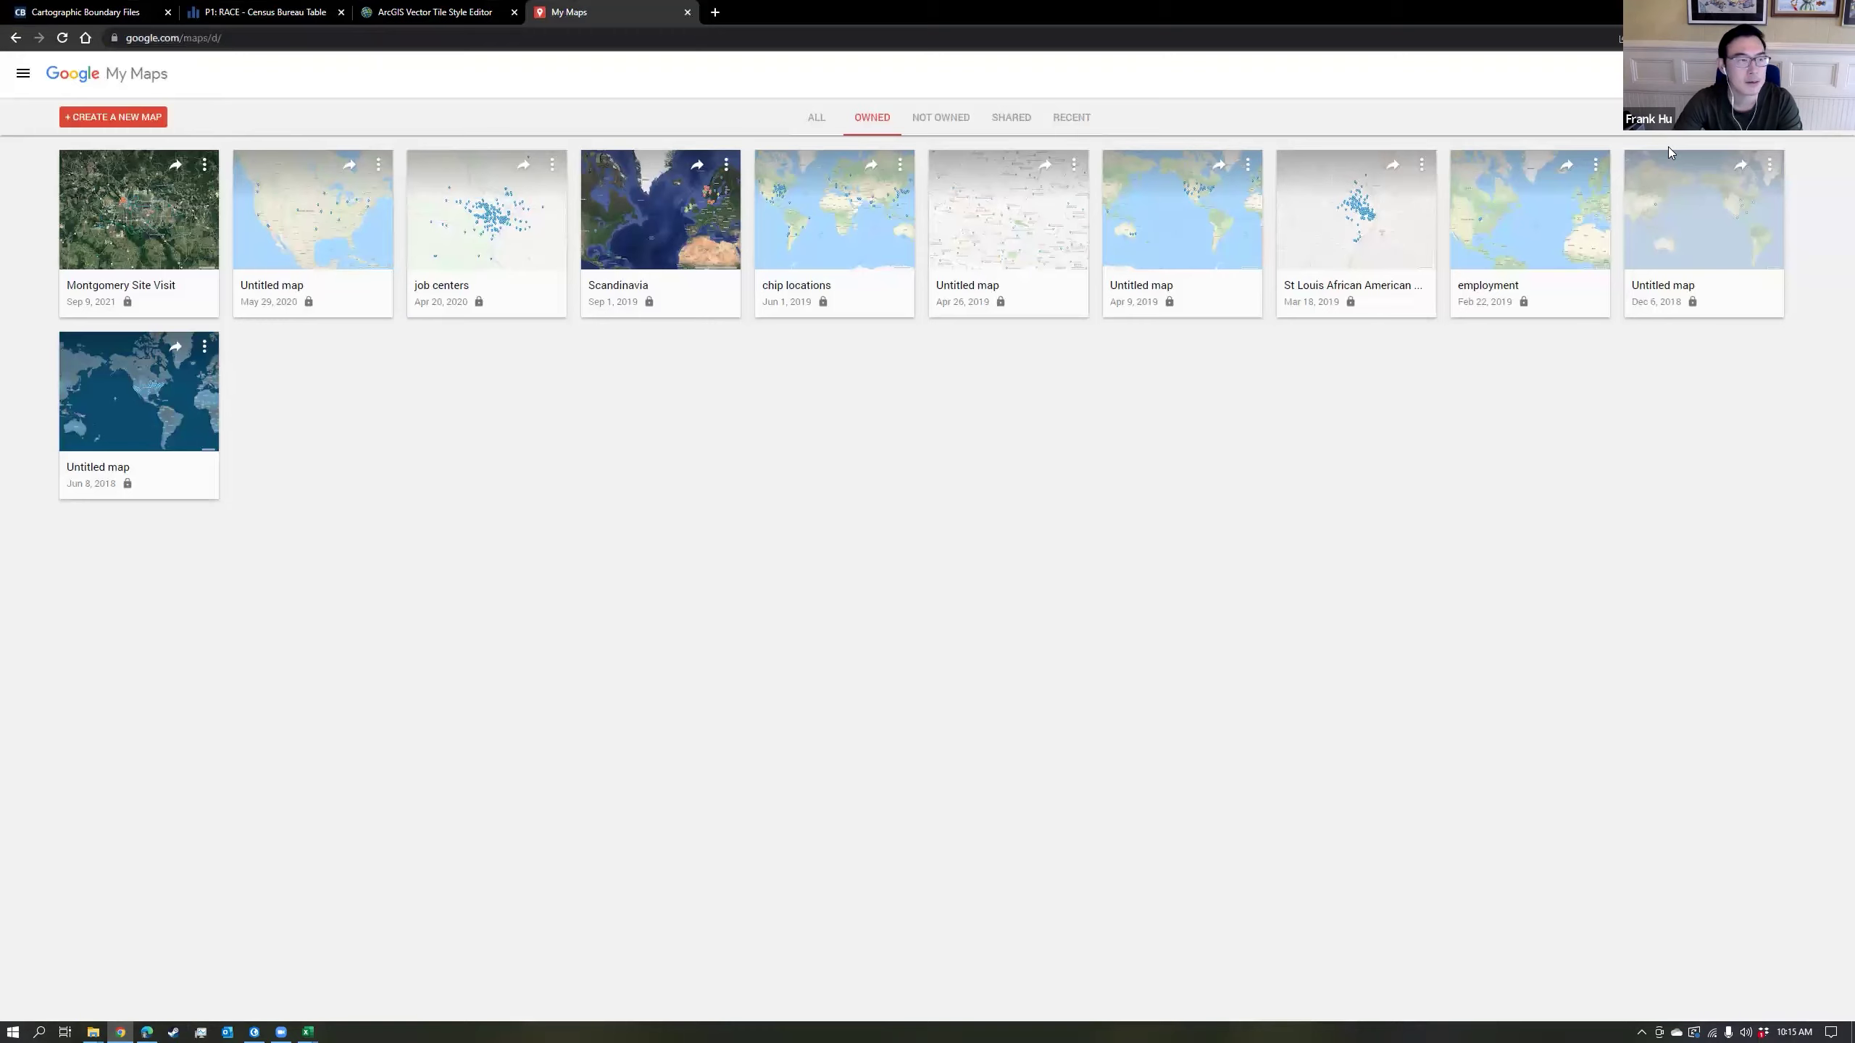
left_click(128, 123)
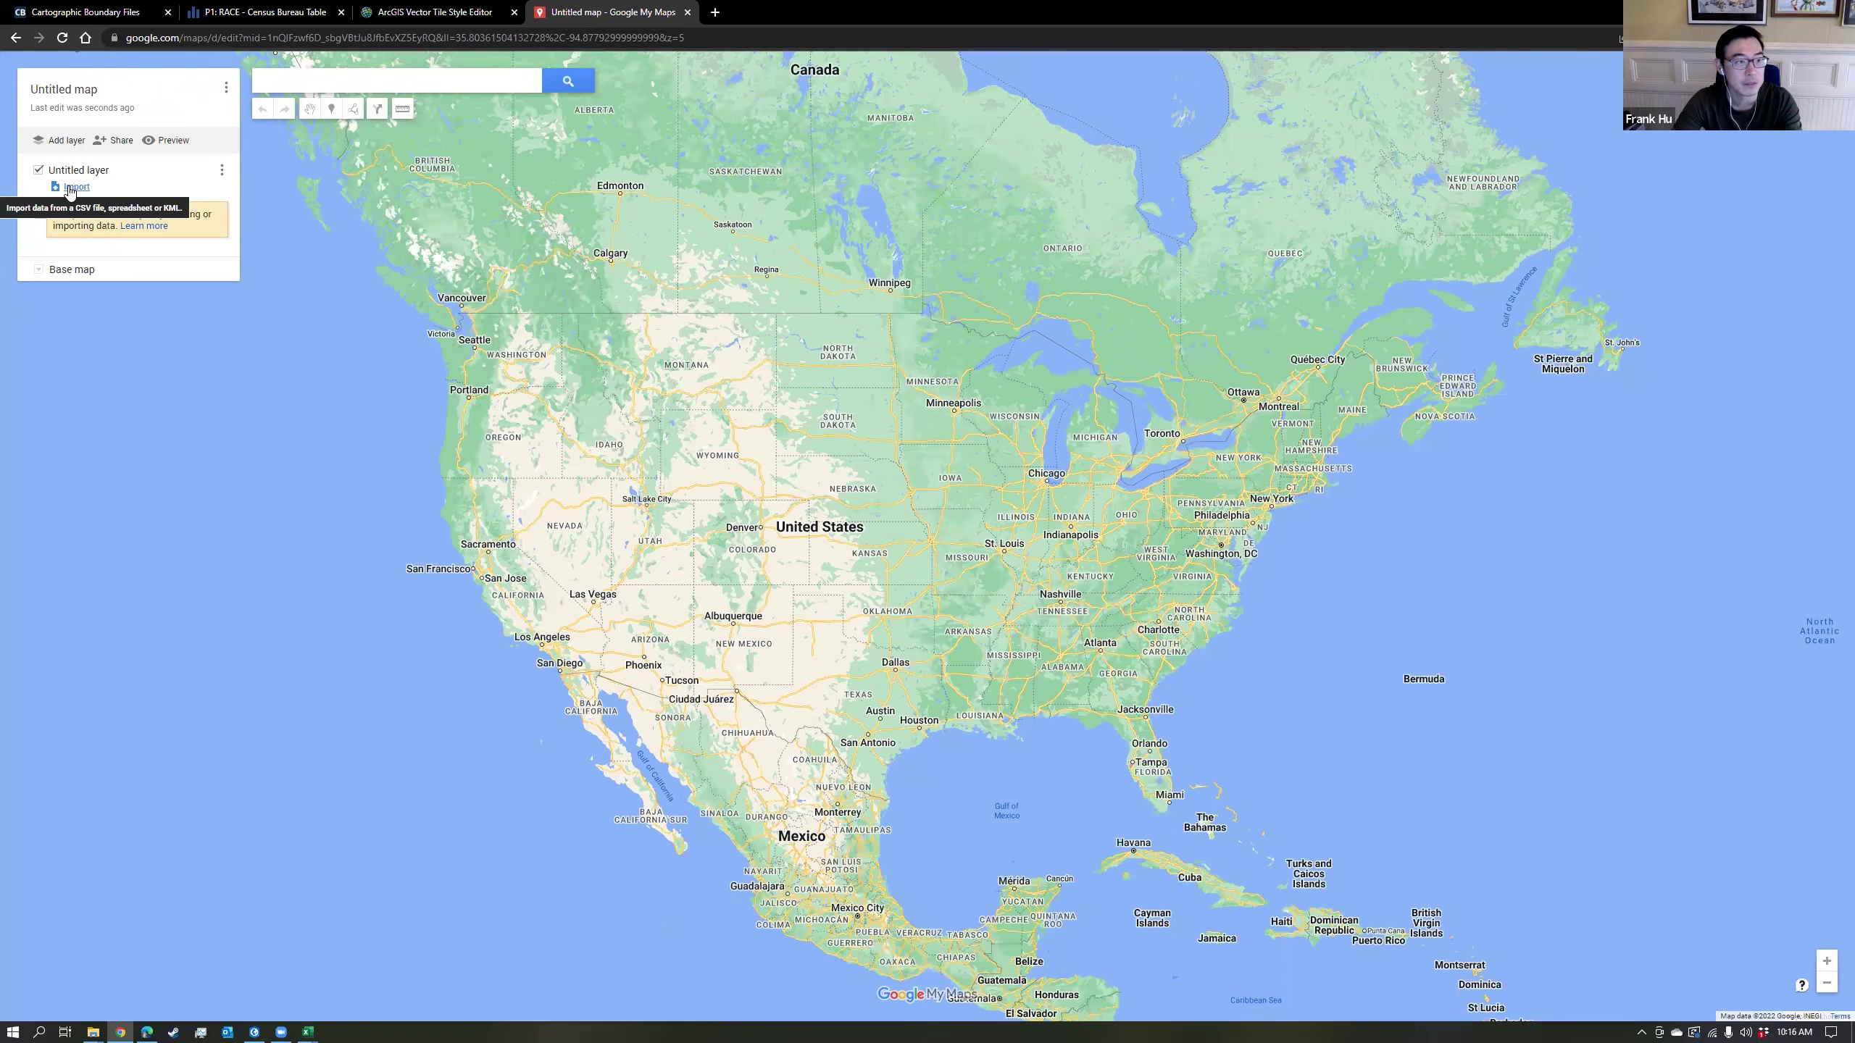
left_click(70, 189)
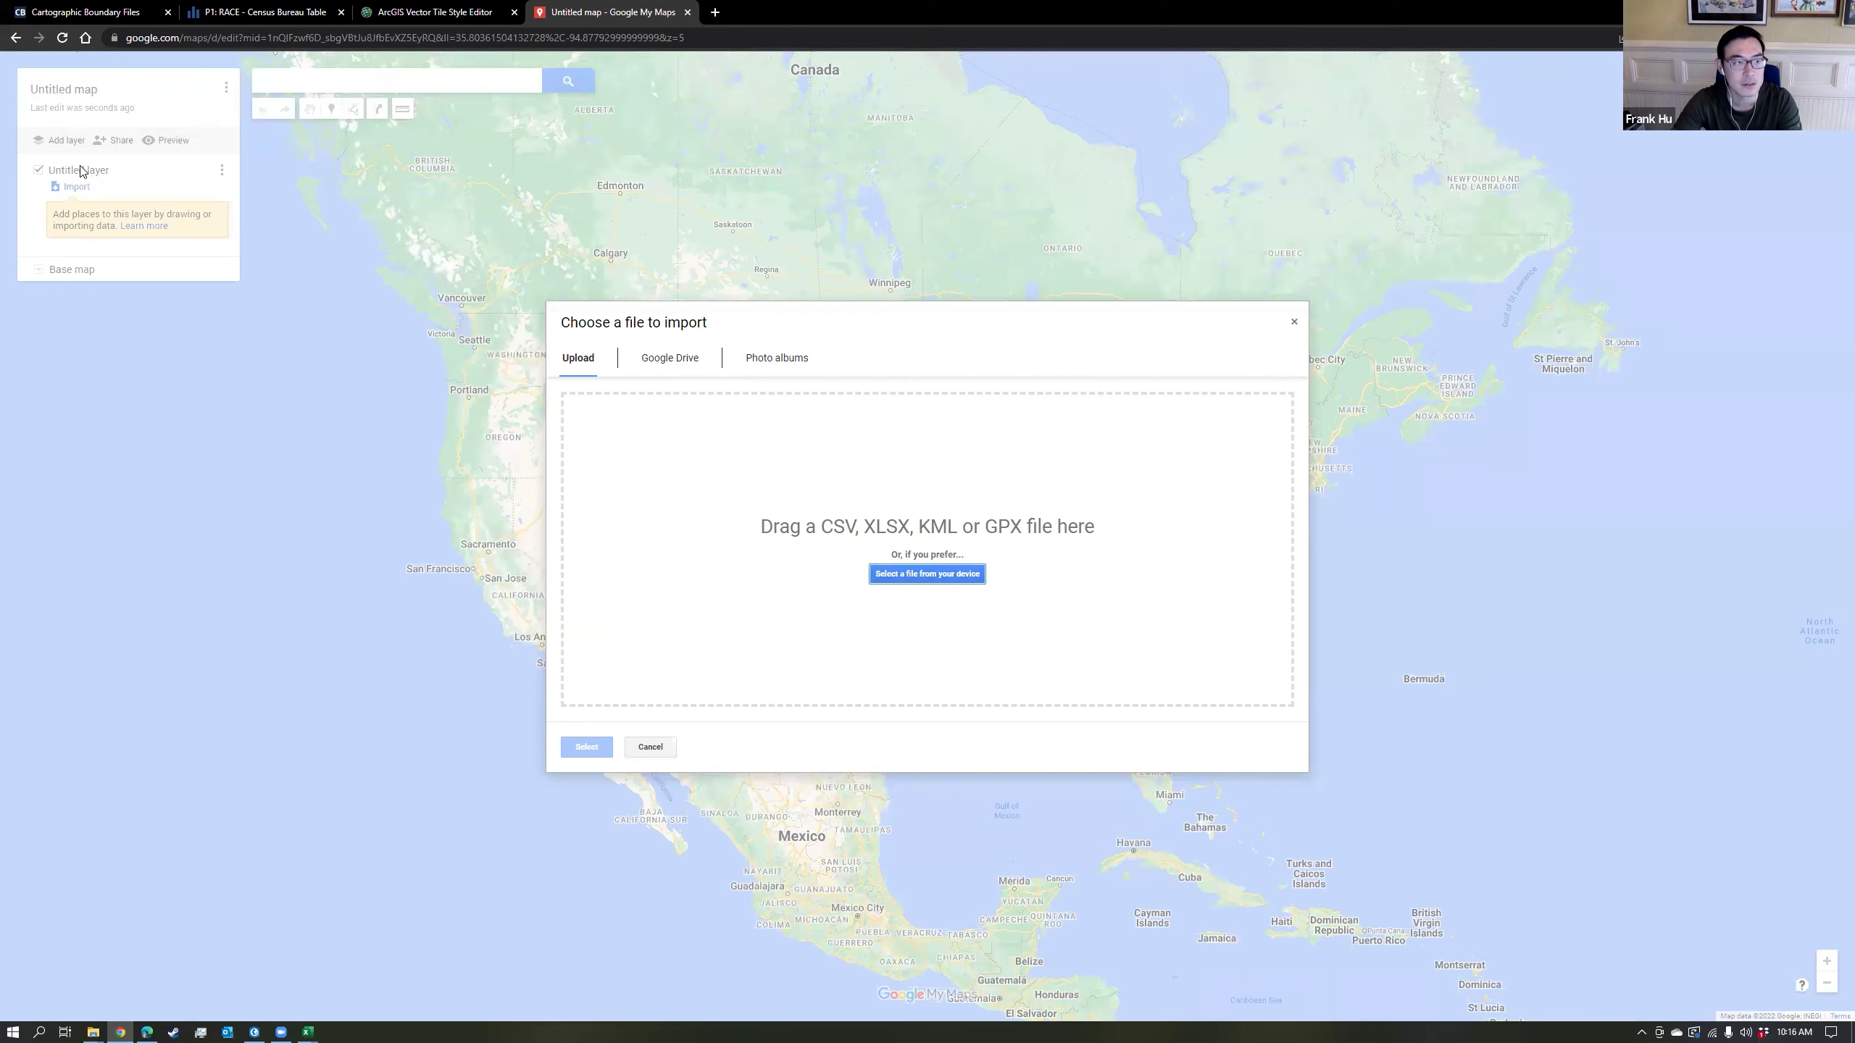
left_click(918, 574)
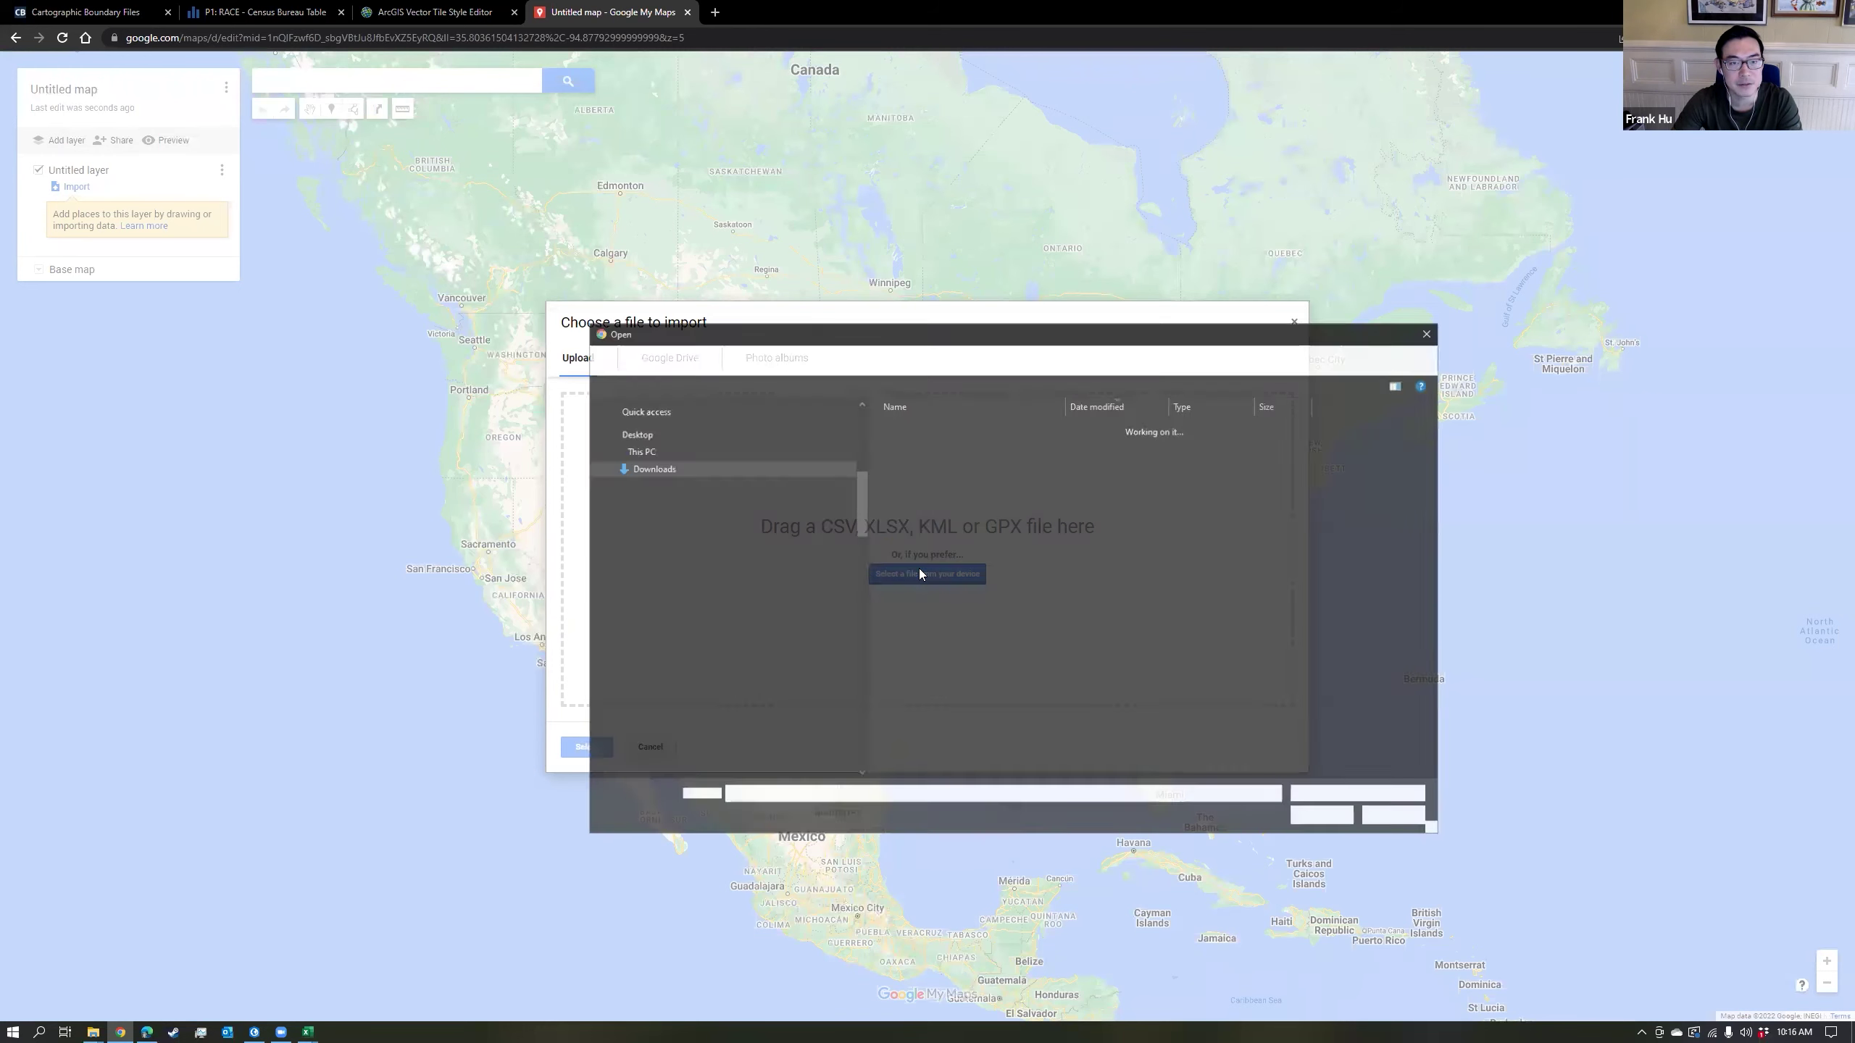
scroll(675, 558, "down", 3)
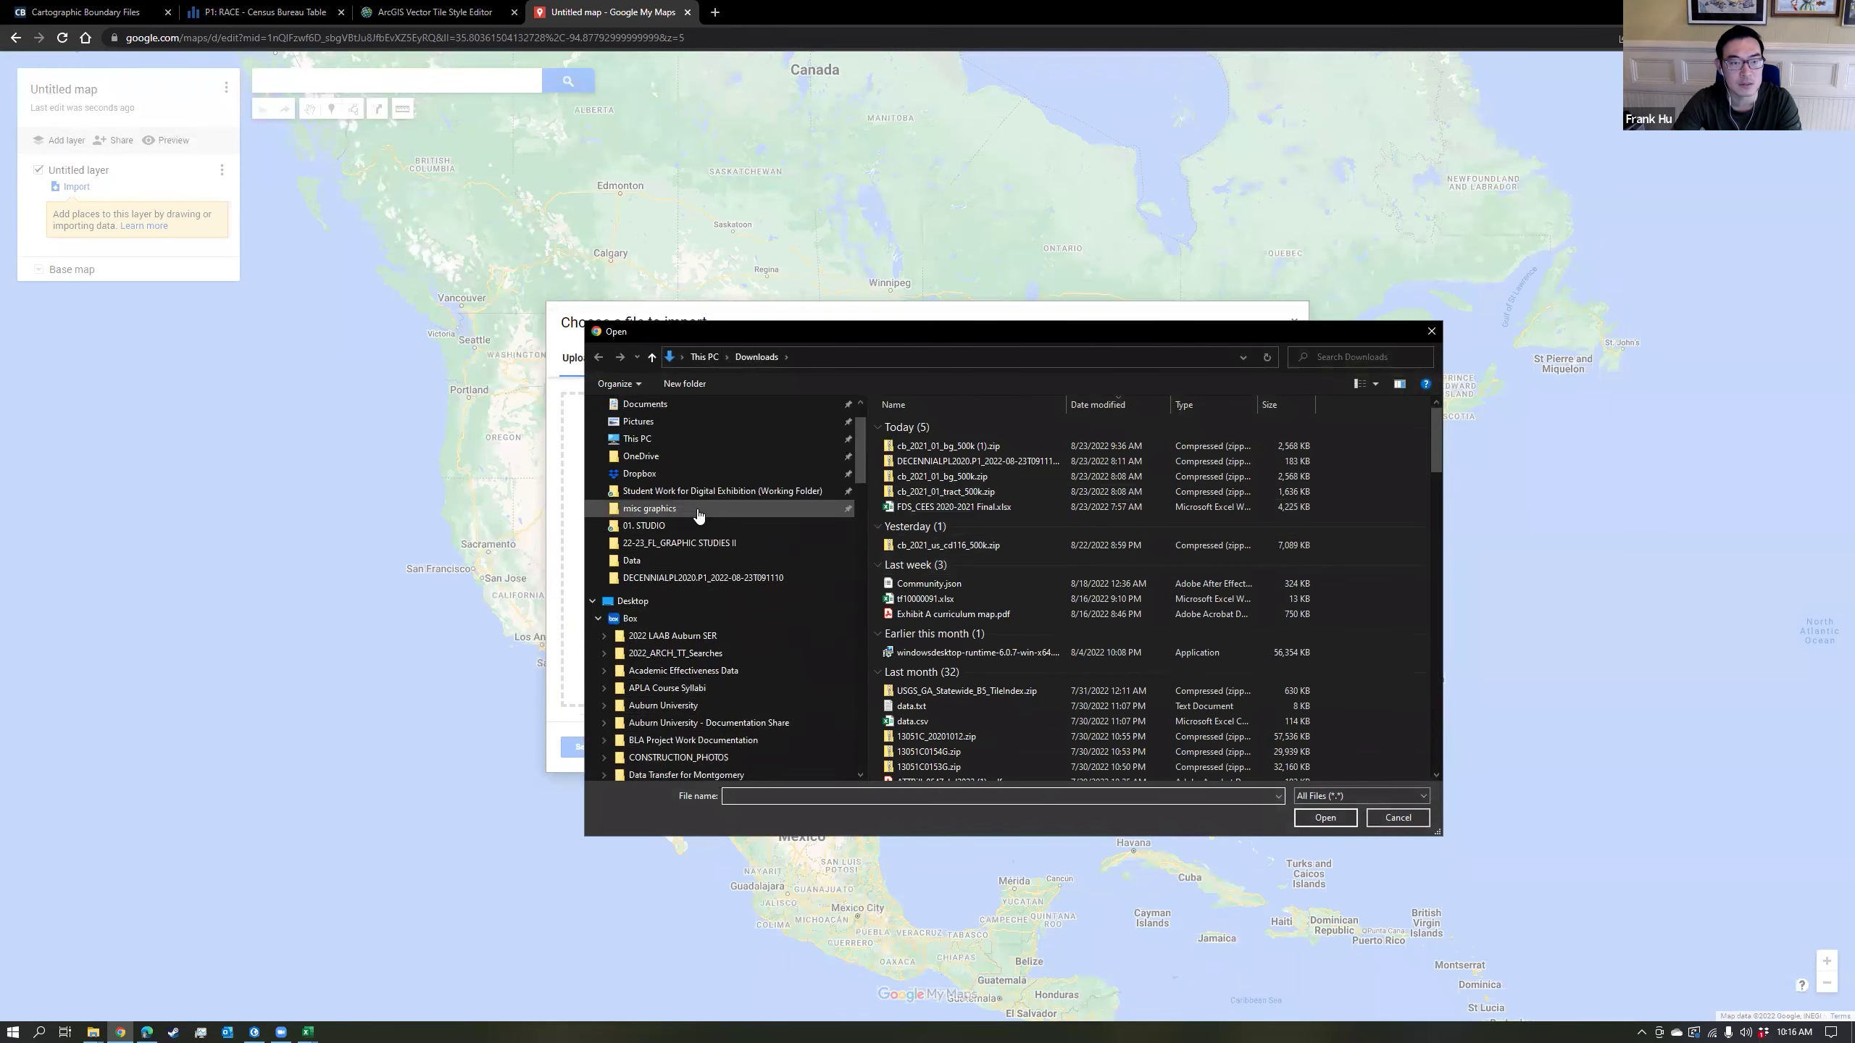
left_click(643, 768)
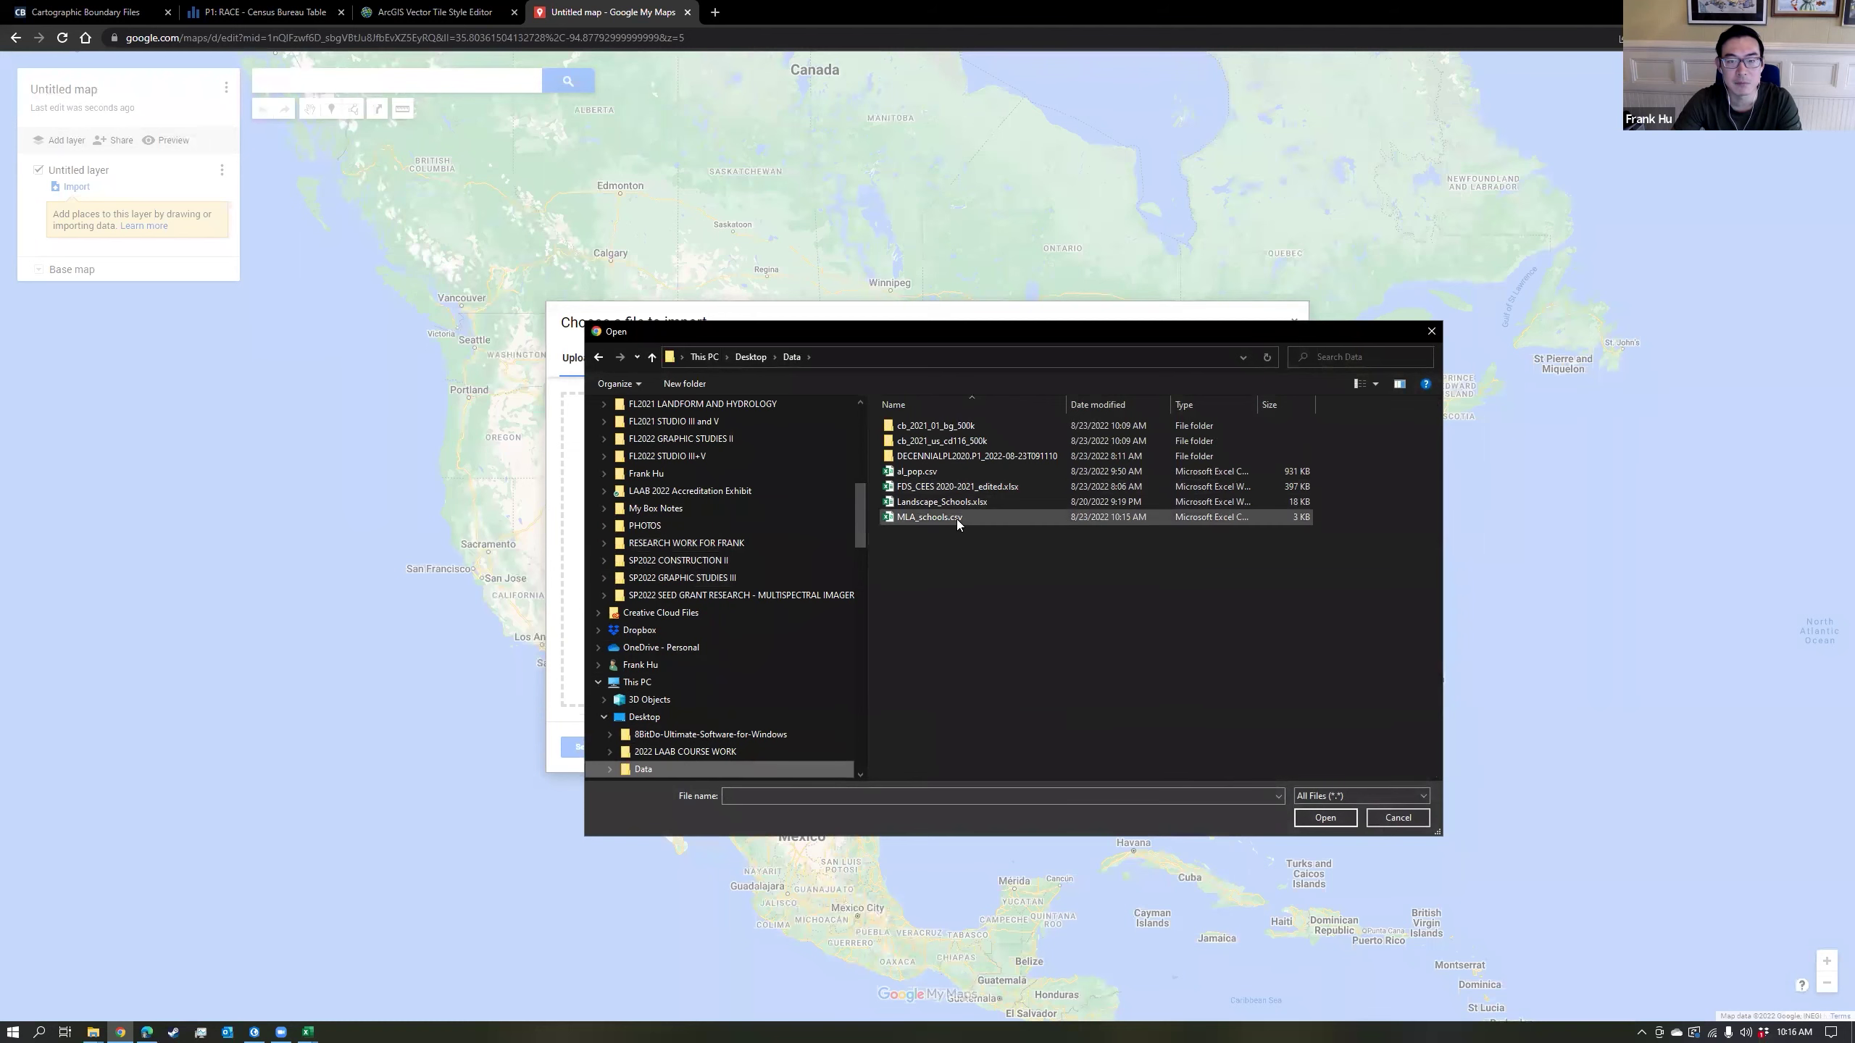
left_click(956, 517)
left_click(1307, 817)
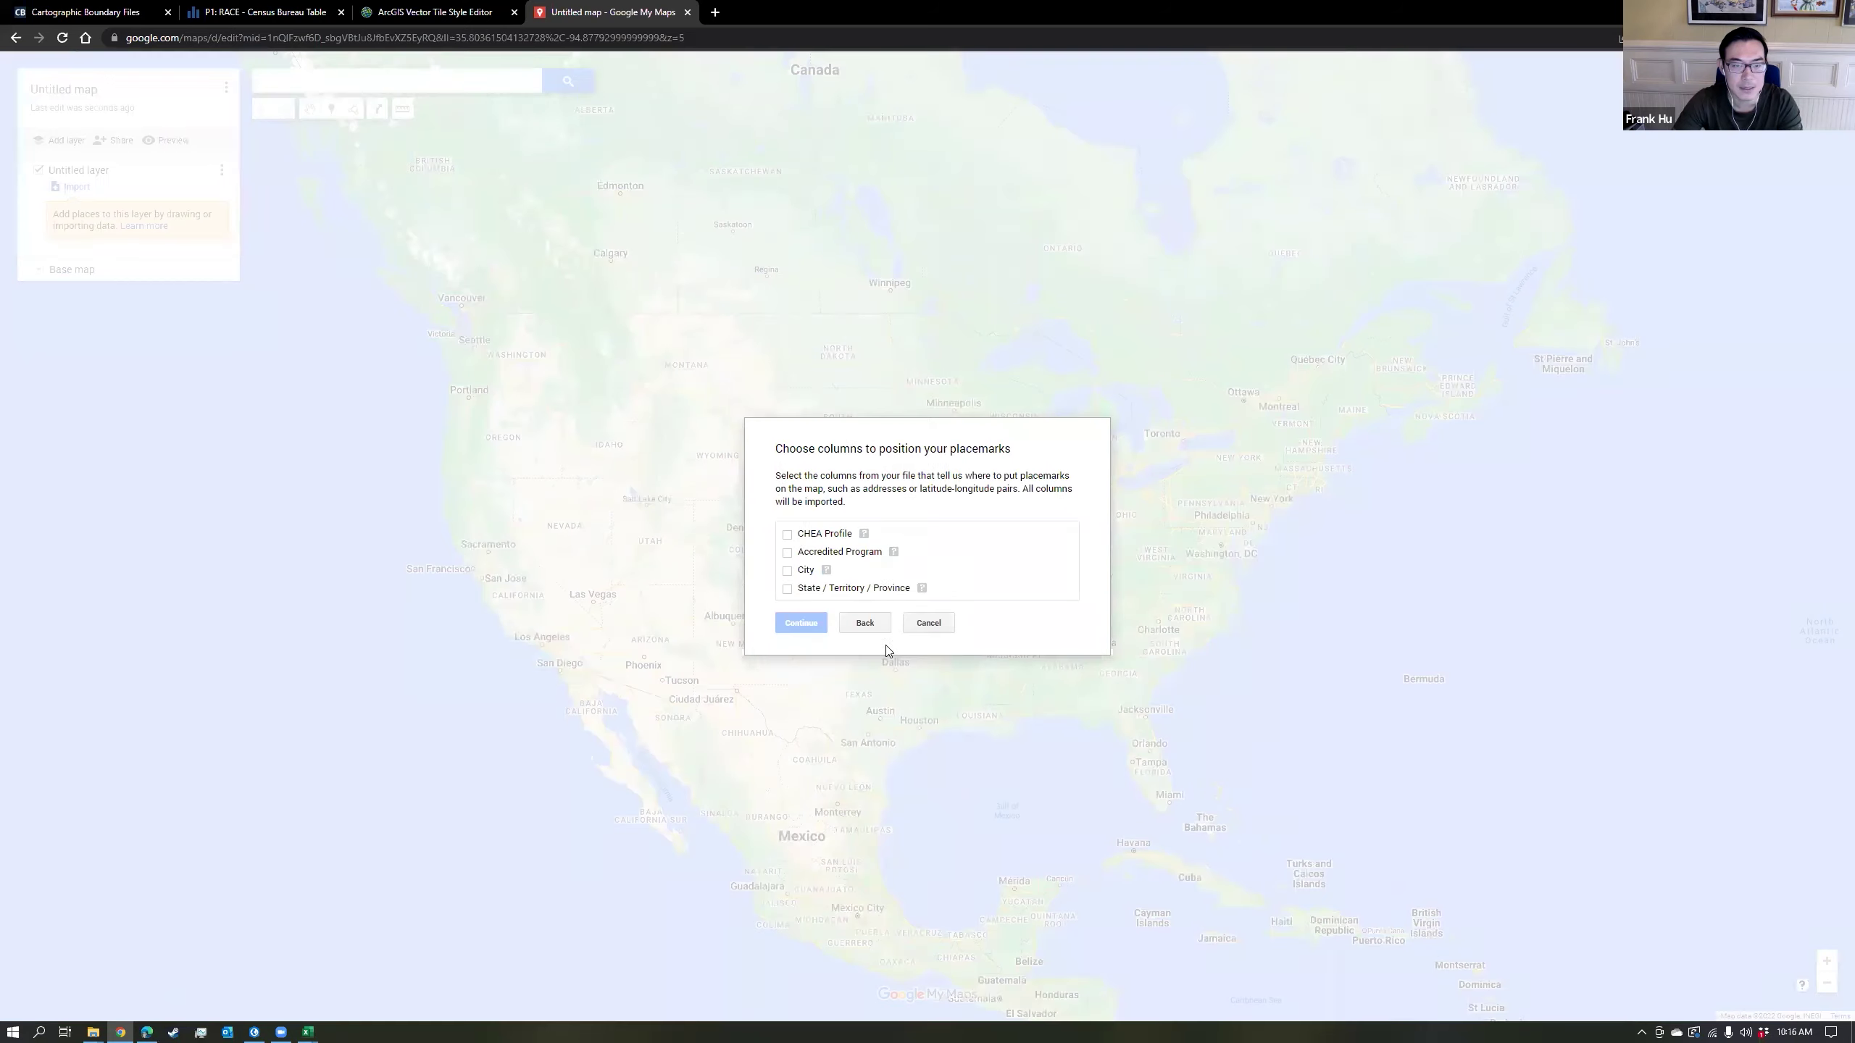
Position the placemarks by CHEA Profile, City and State / Territory / Province, and title the markers by CHEA Profile.
left_click(786, 534)
left_click(786, 570)
left_click(787, 589)
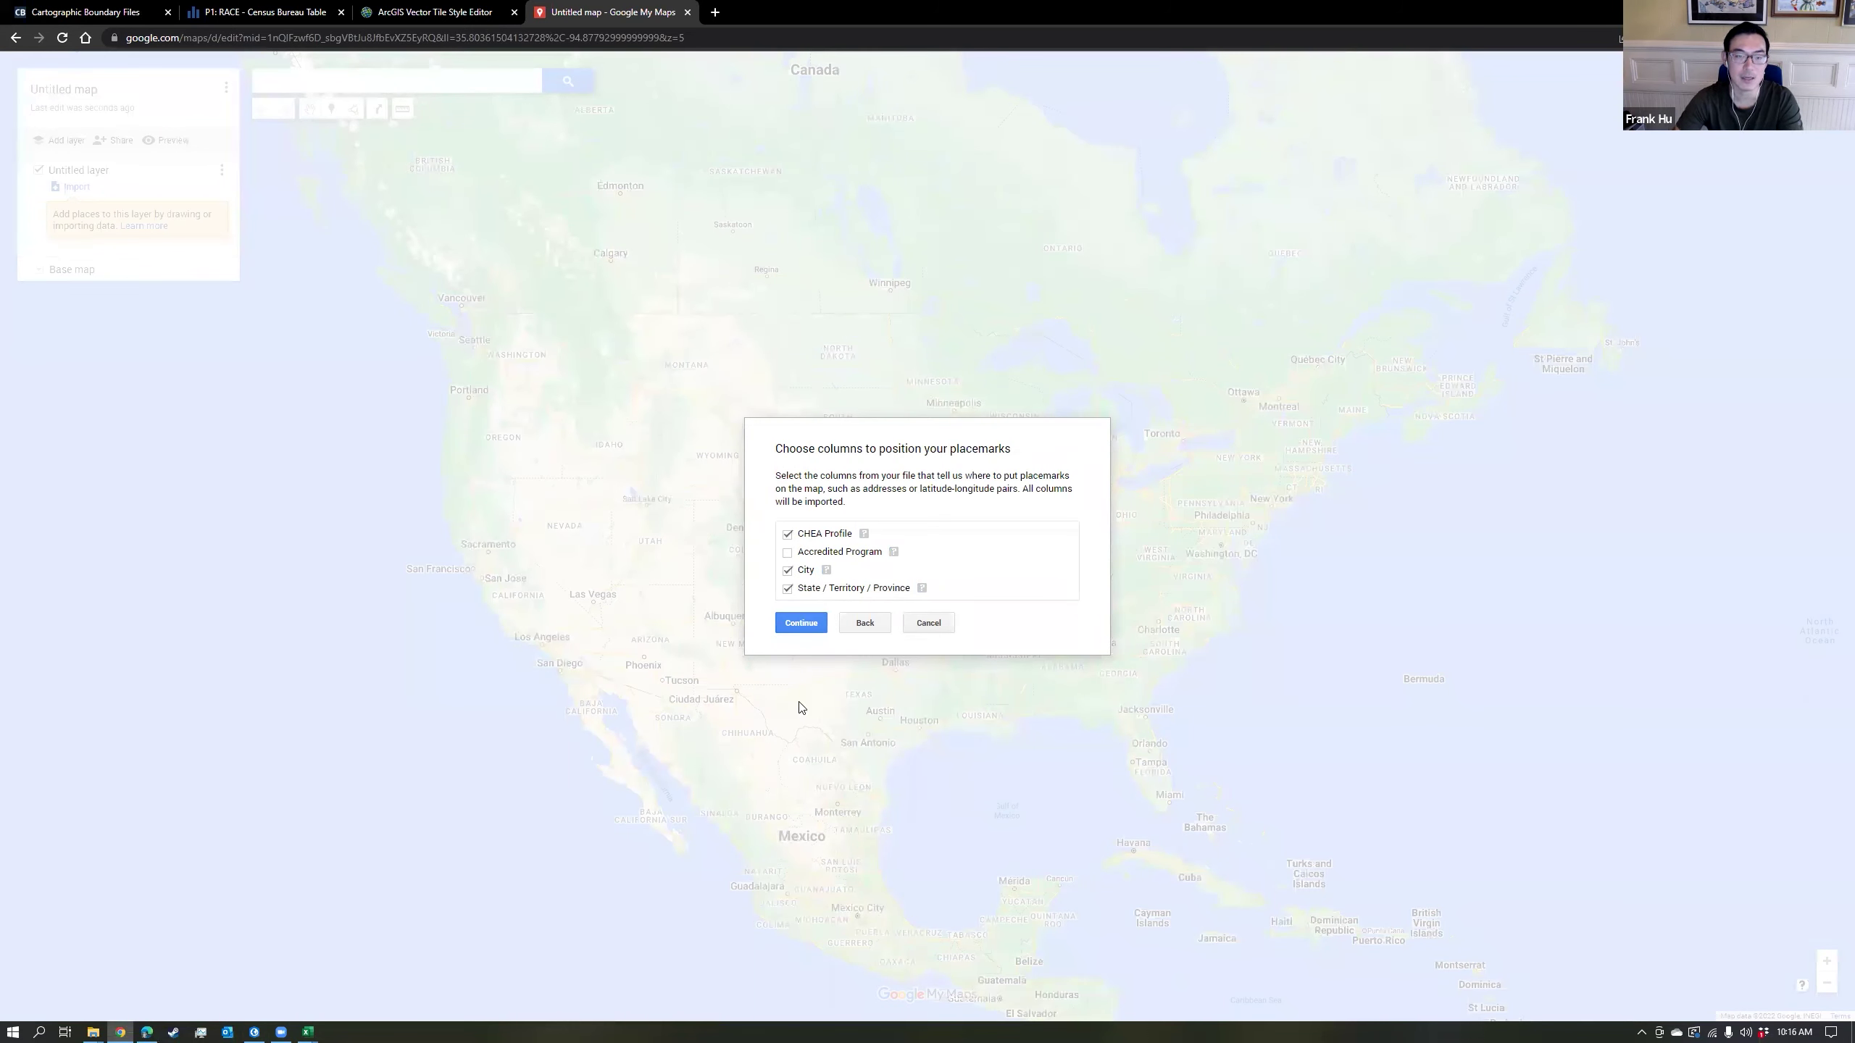
left_click(812, 633)
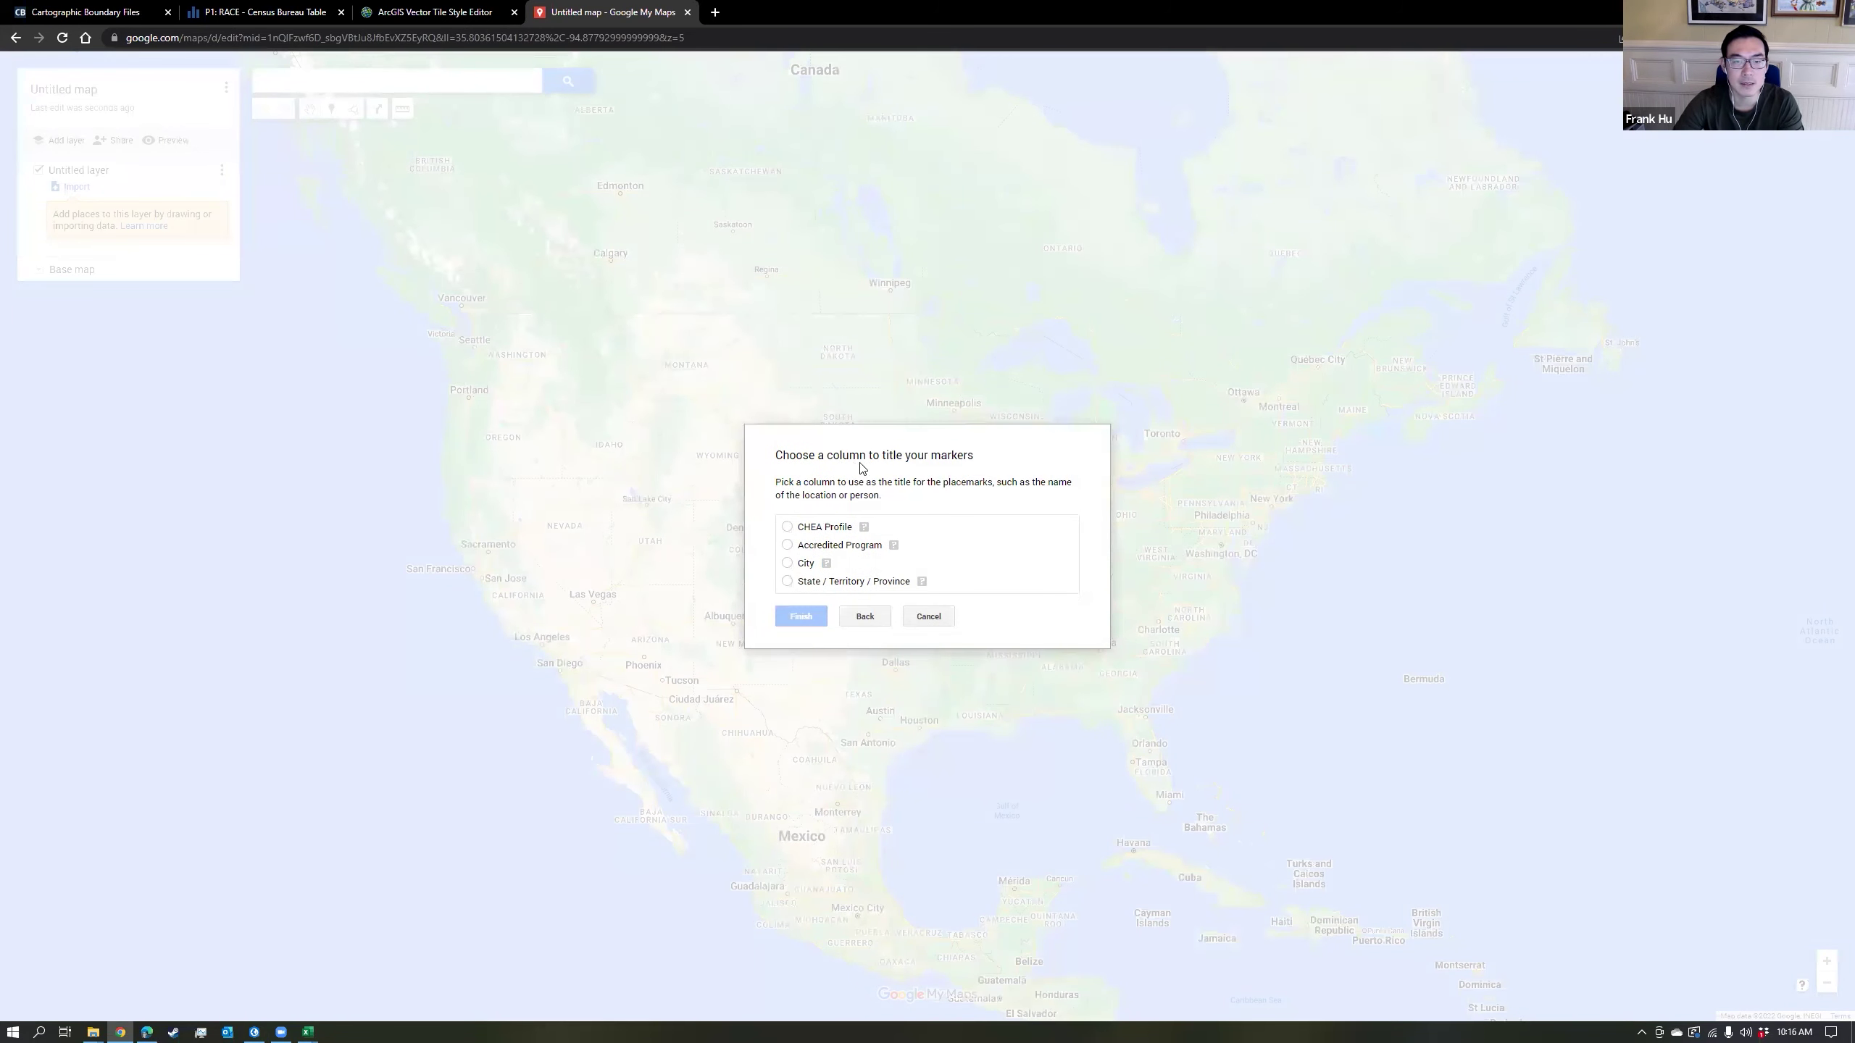
left_click(787, 527)
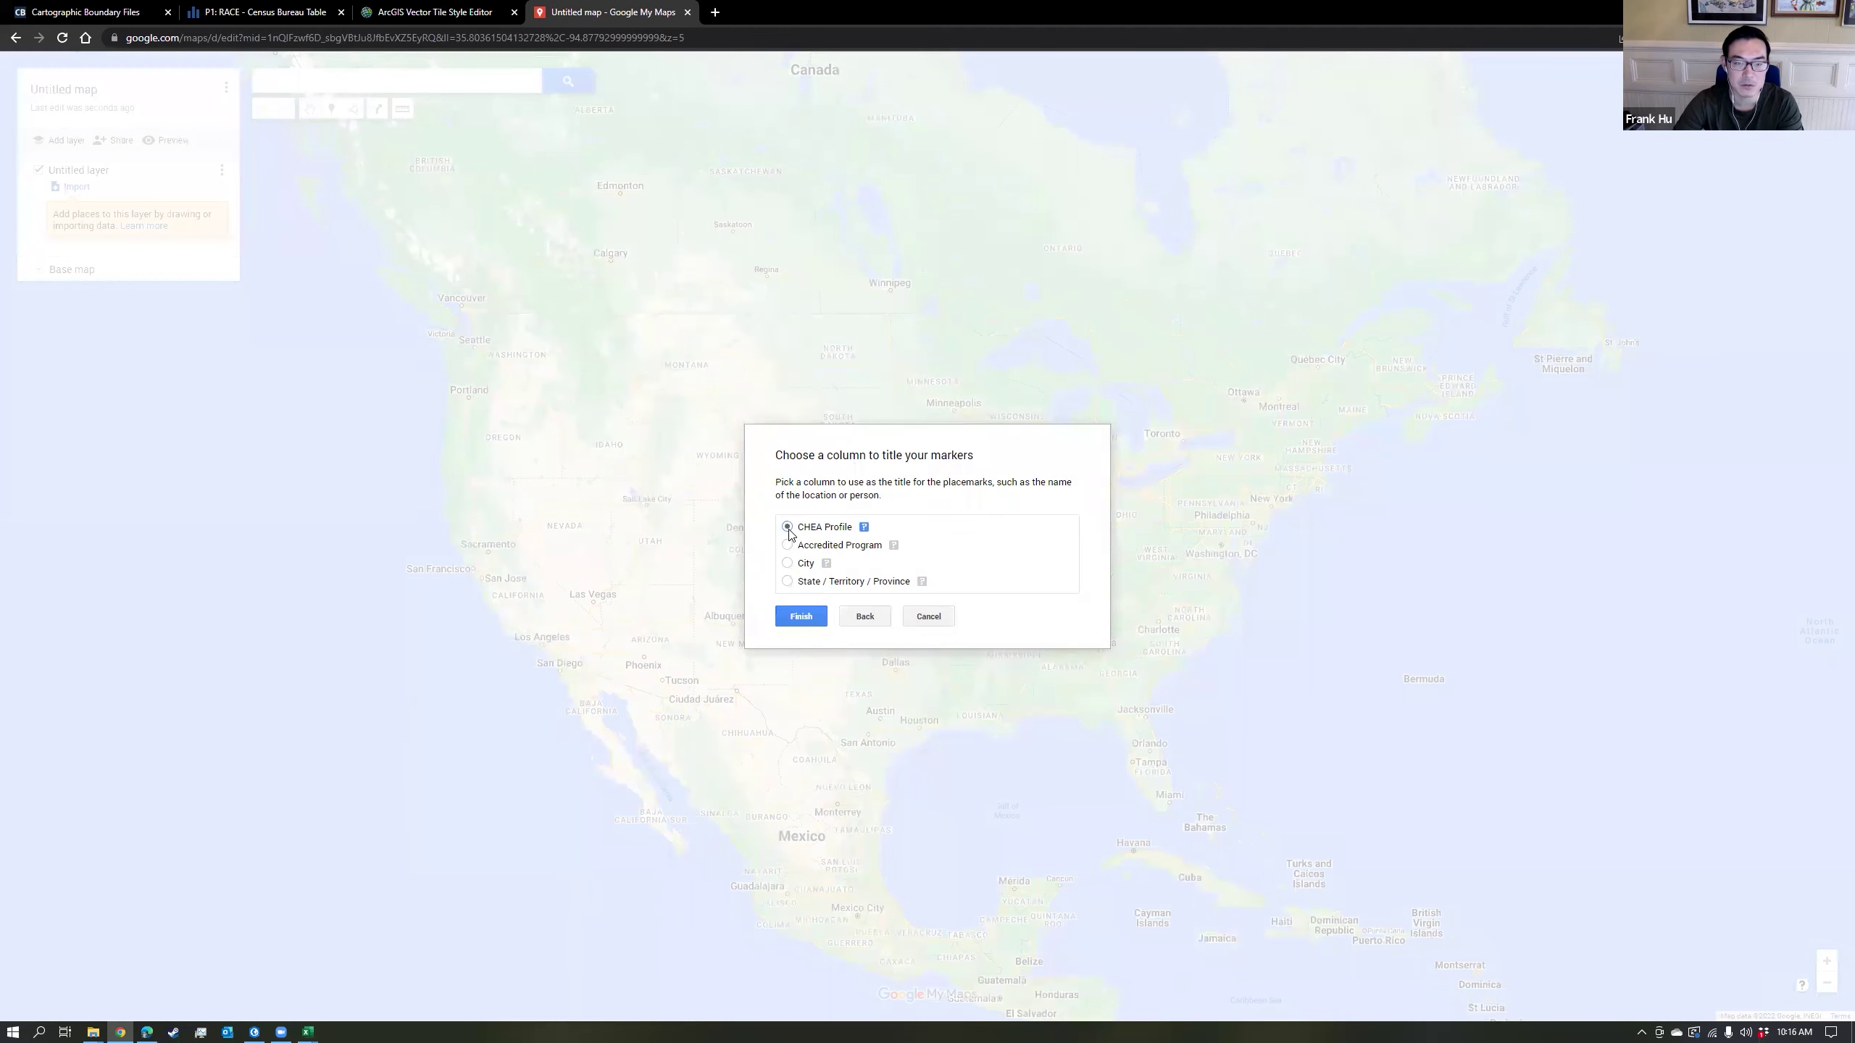
left_click(809, 619)
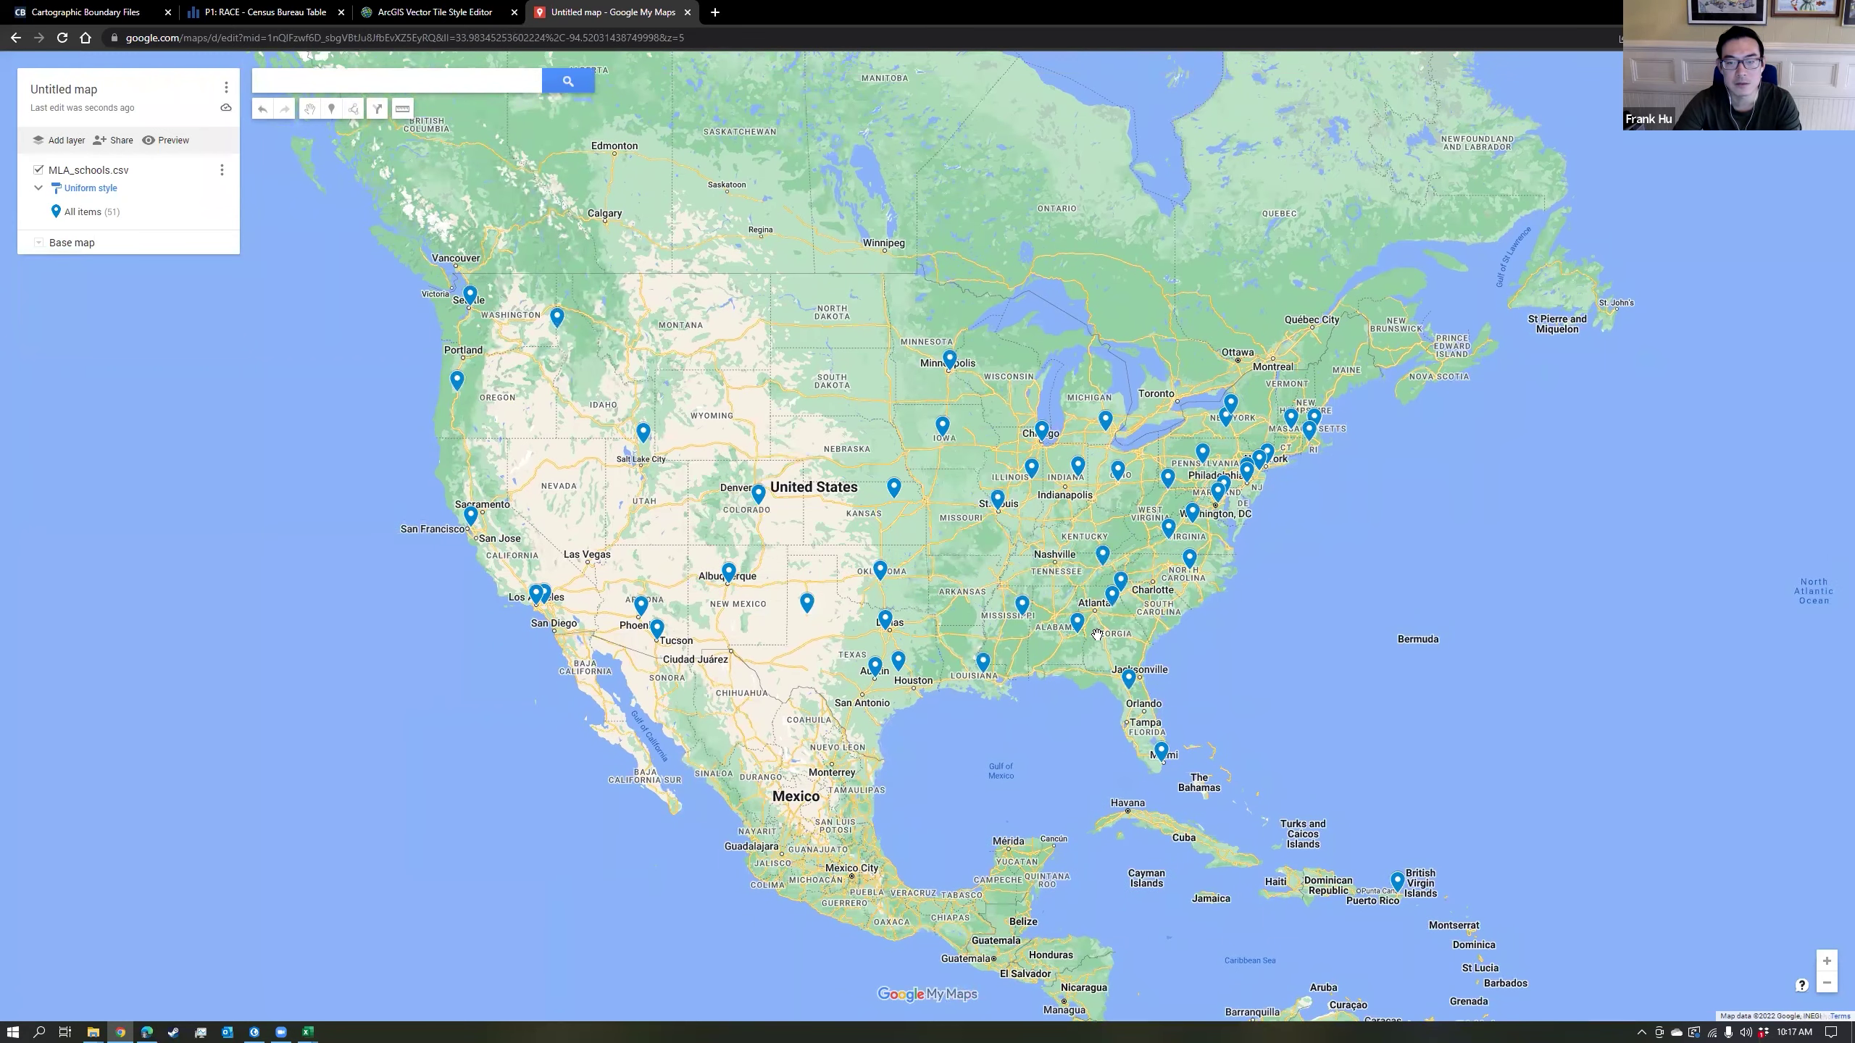
scroll(1097, 634, "up", 3)
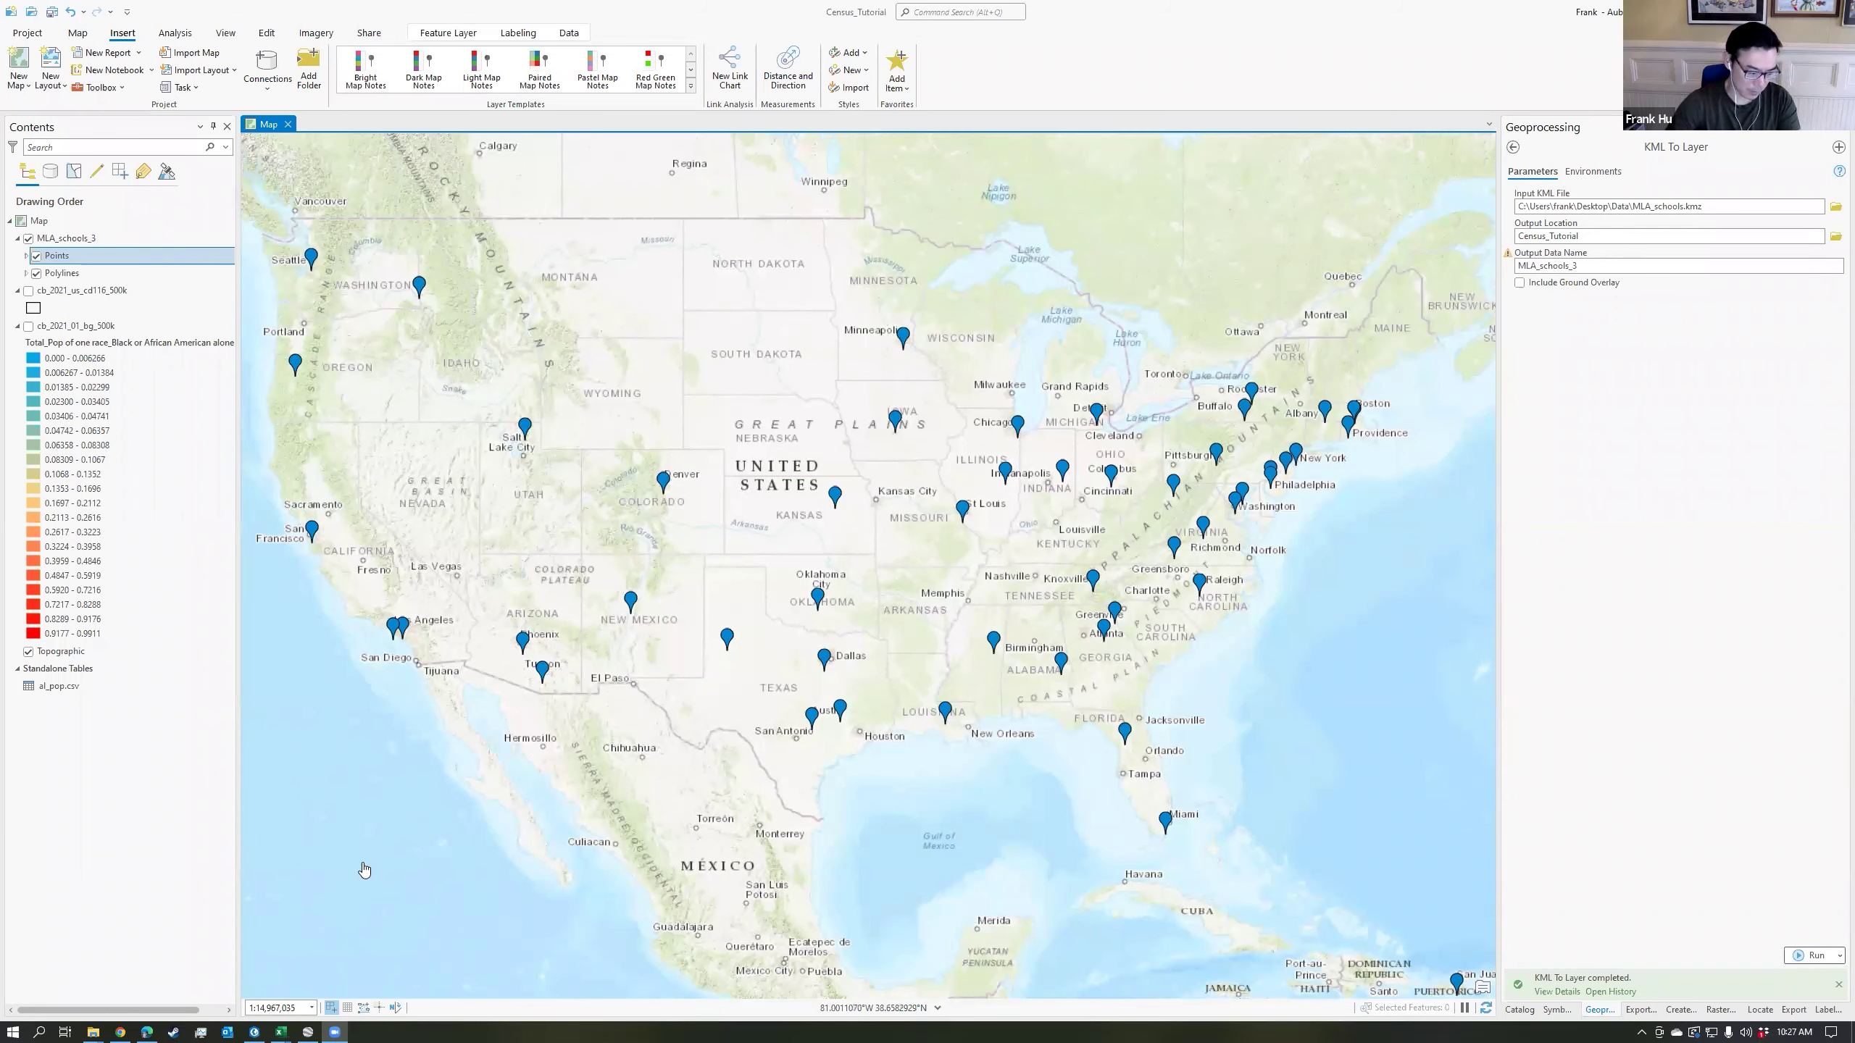
key("Left")
key("Up")
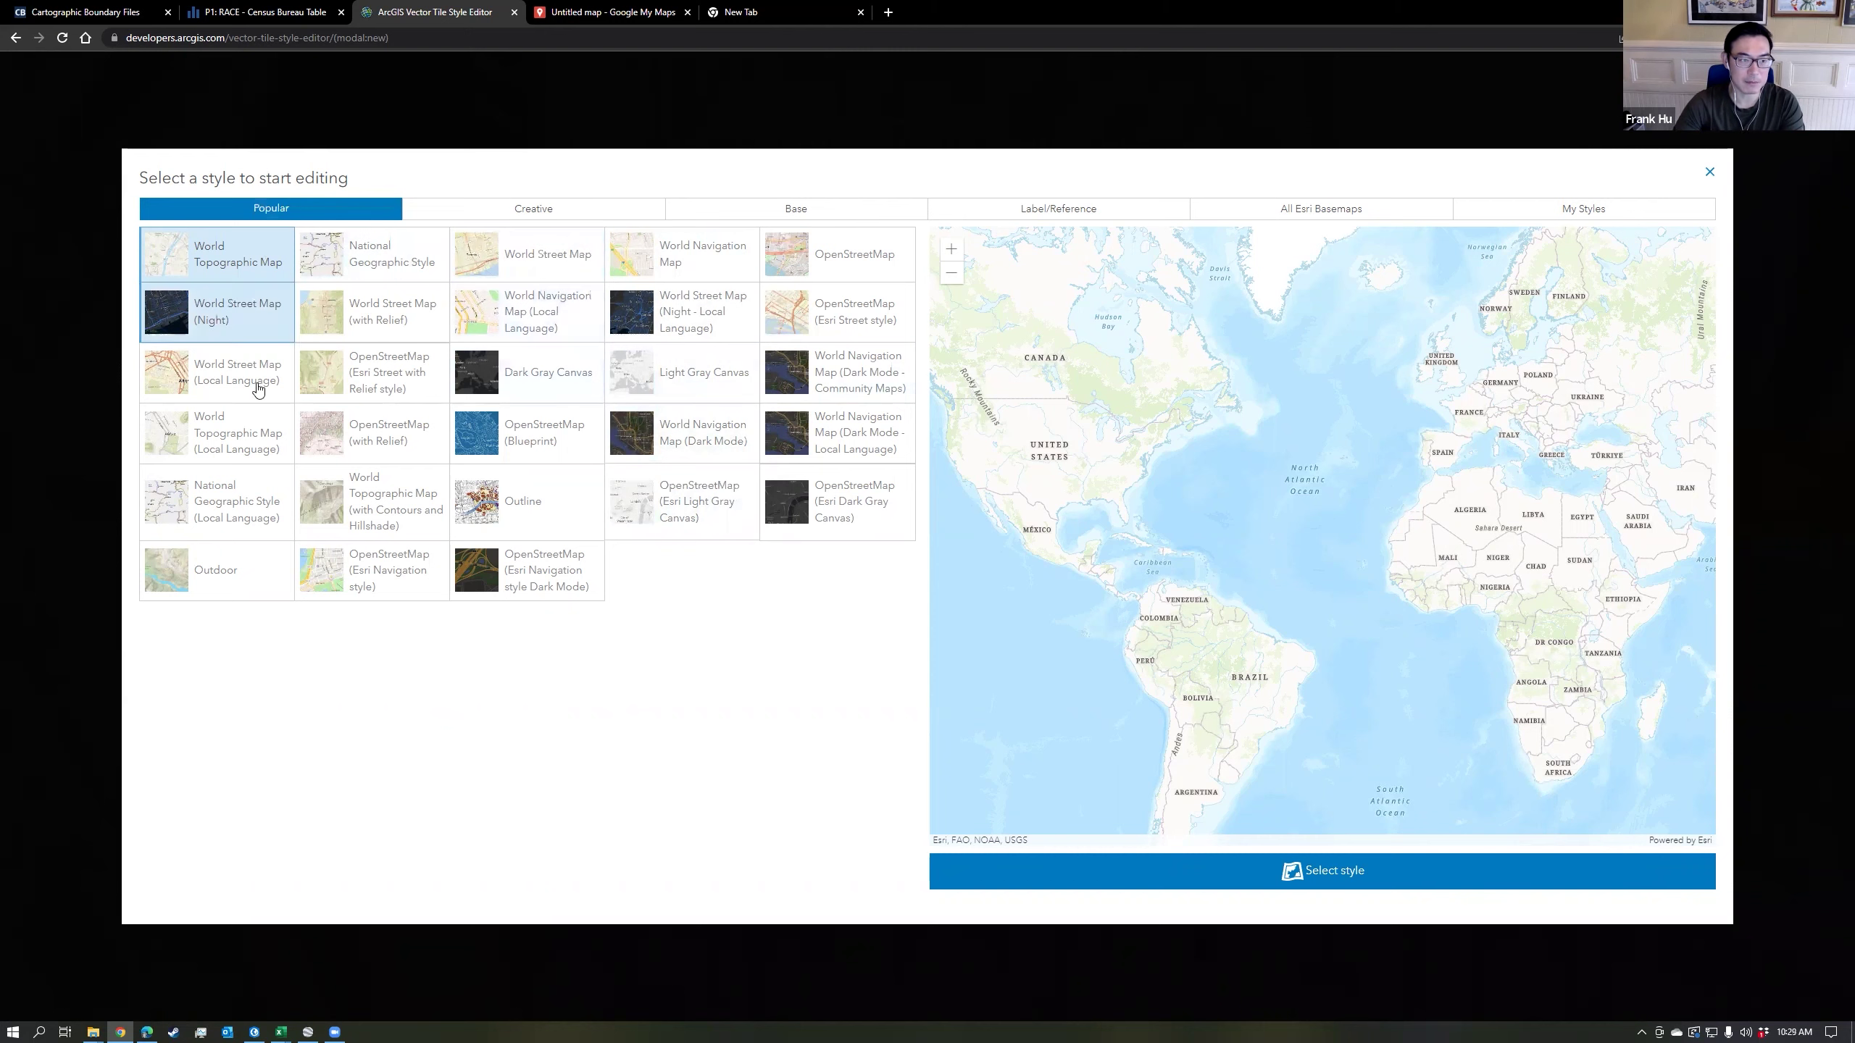
Preview the Light Gray Canvas style and the creative Community style in the ArcGIS Vector Tile Style Editor.
left_click(720, 386)
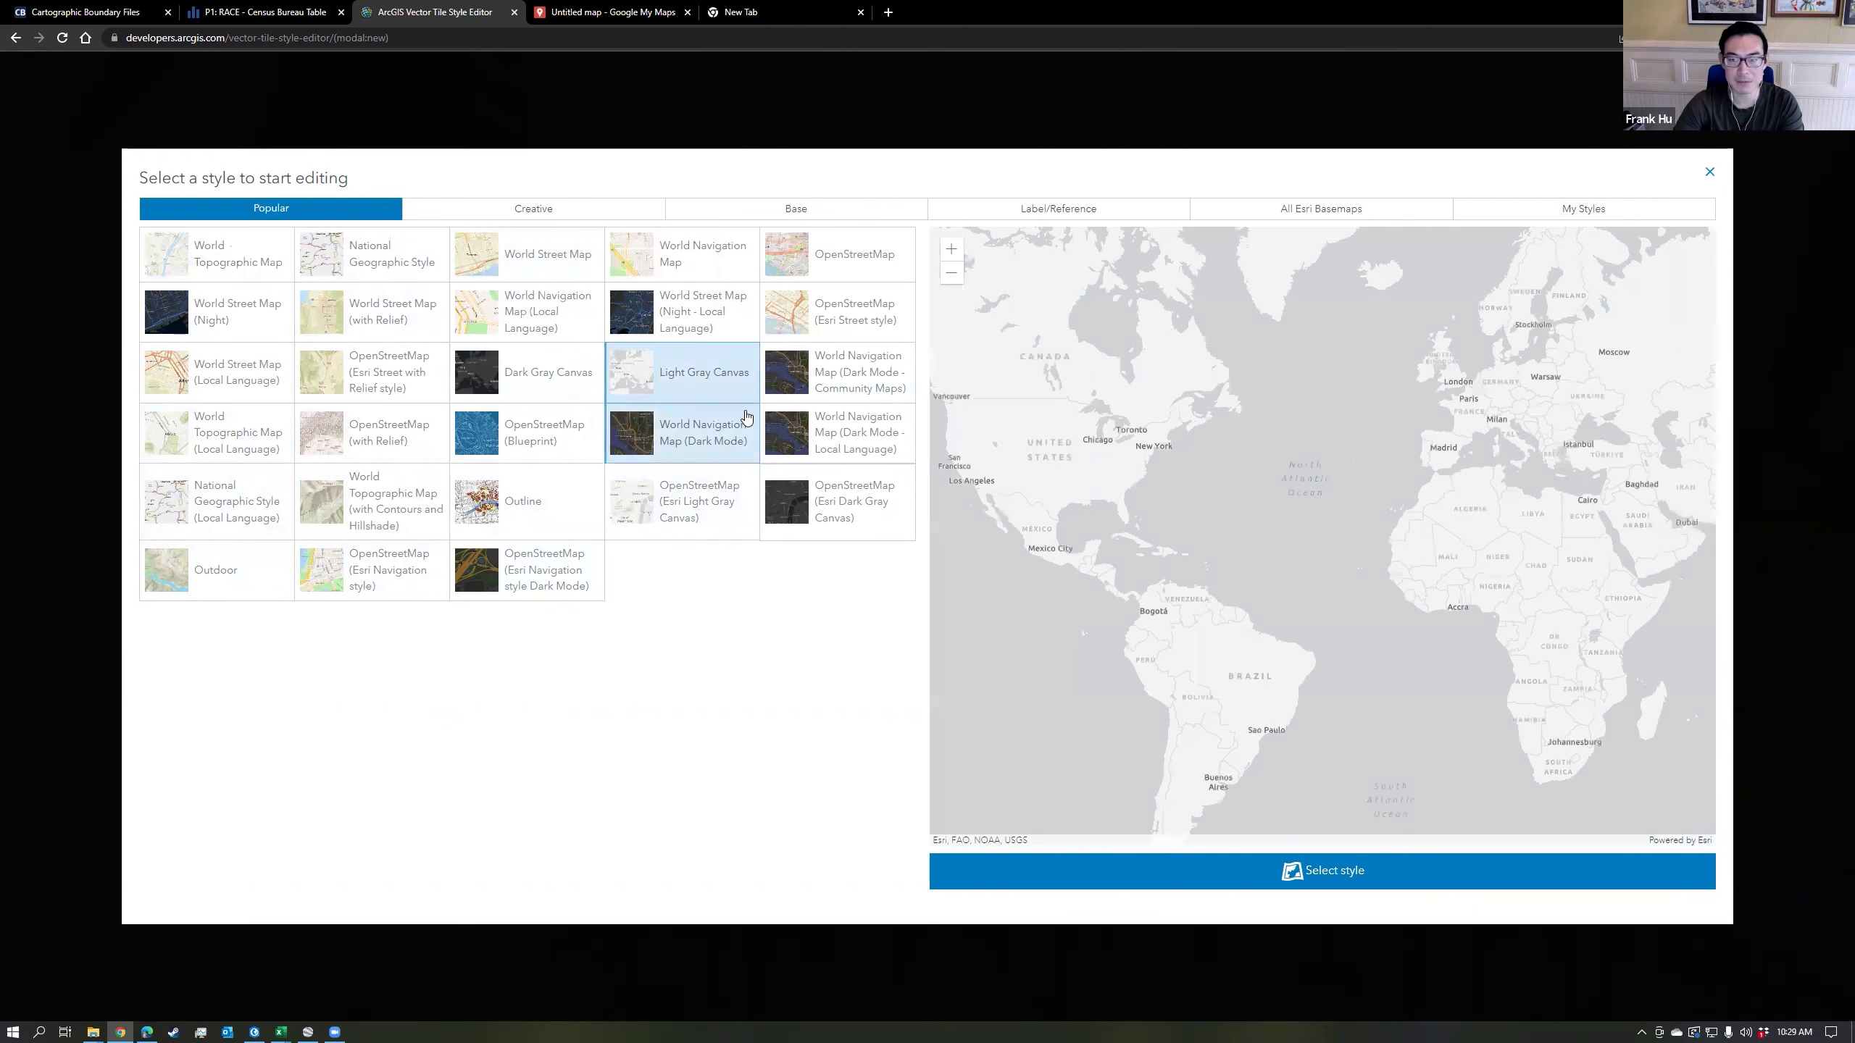
left_click(509, 213)
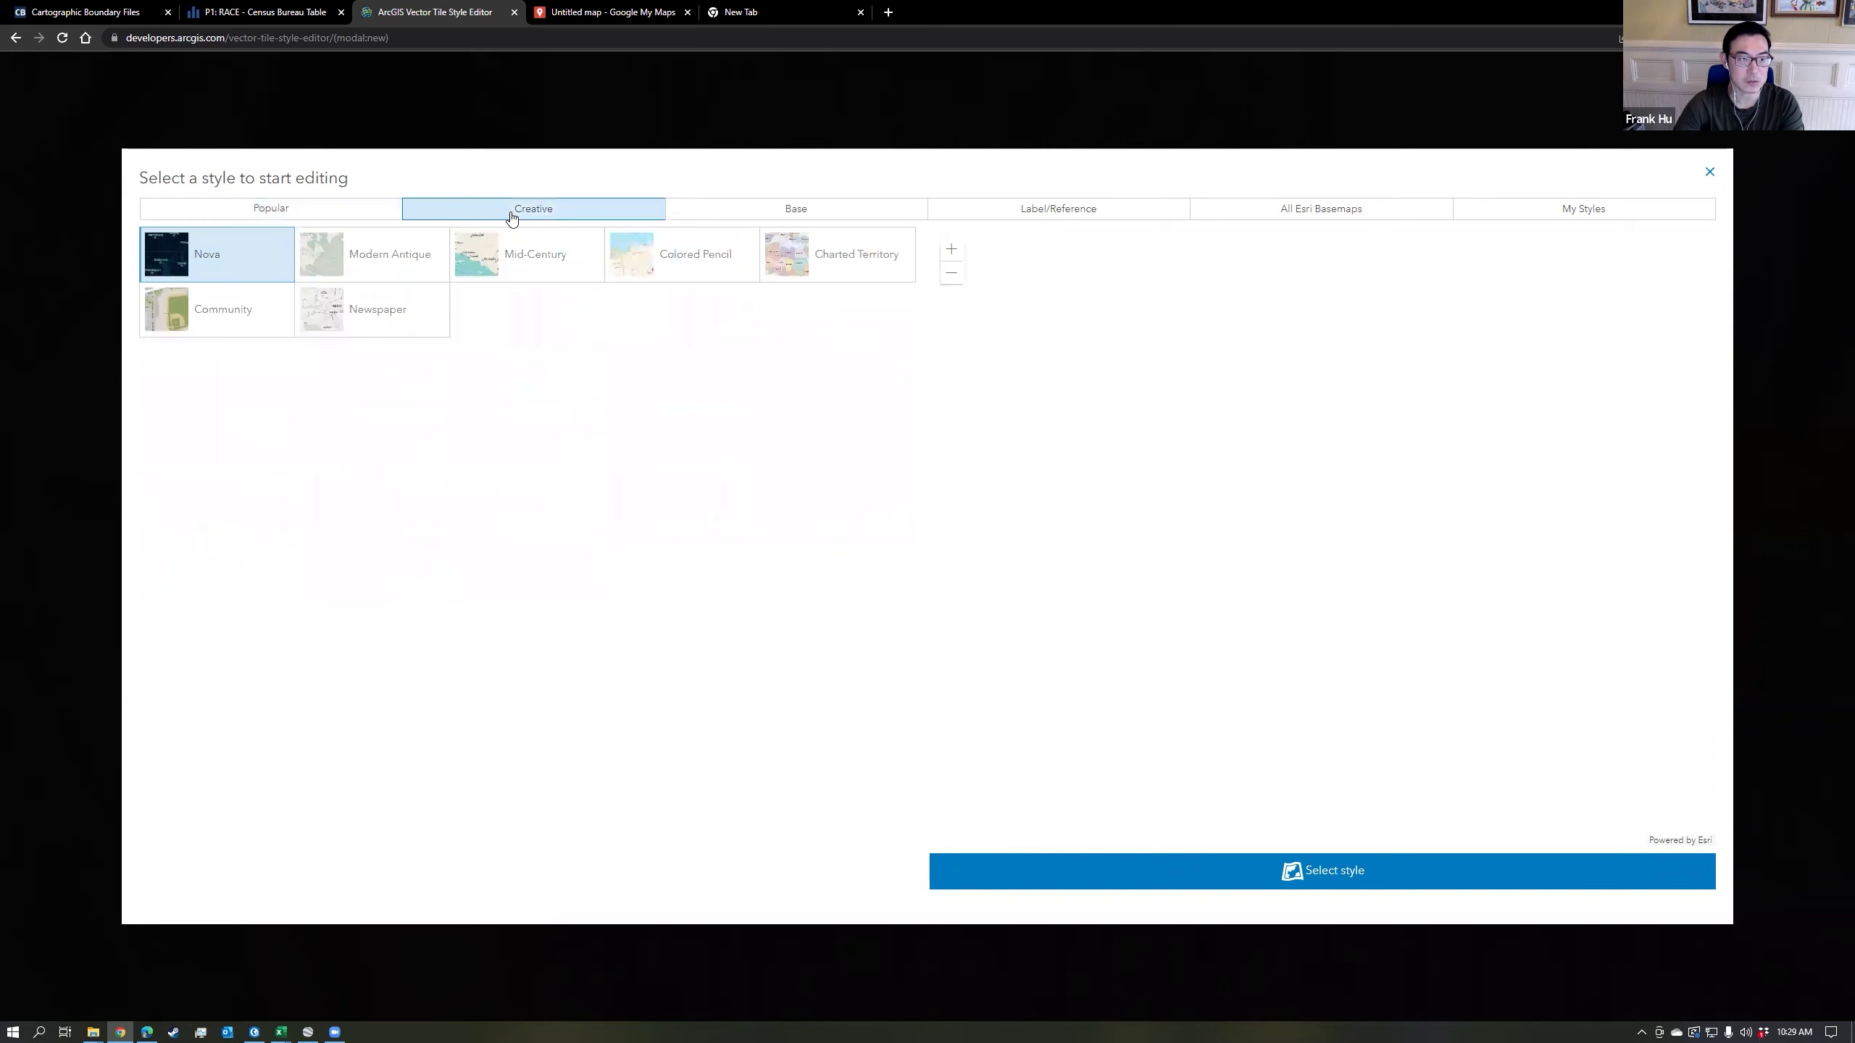
left_click(219, 321)
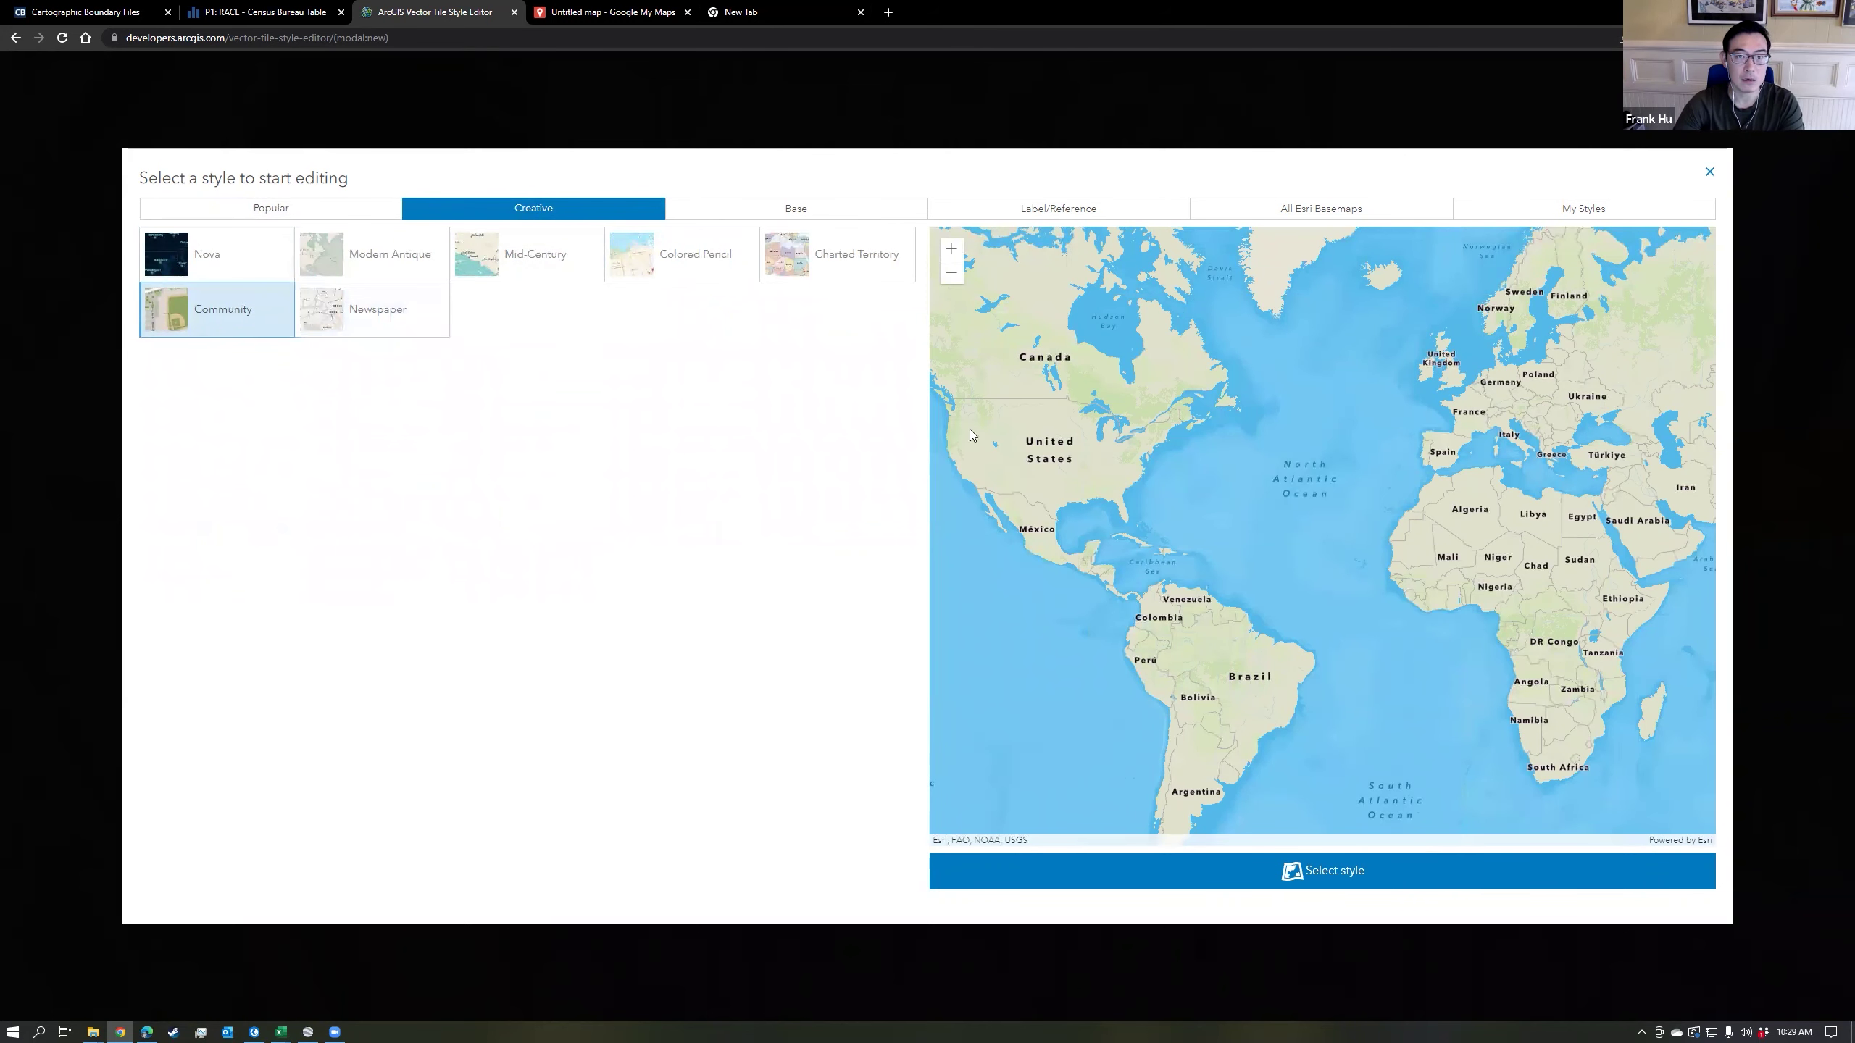
scroll(1088, 471, "up", 5)
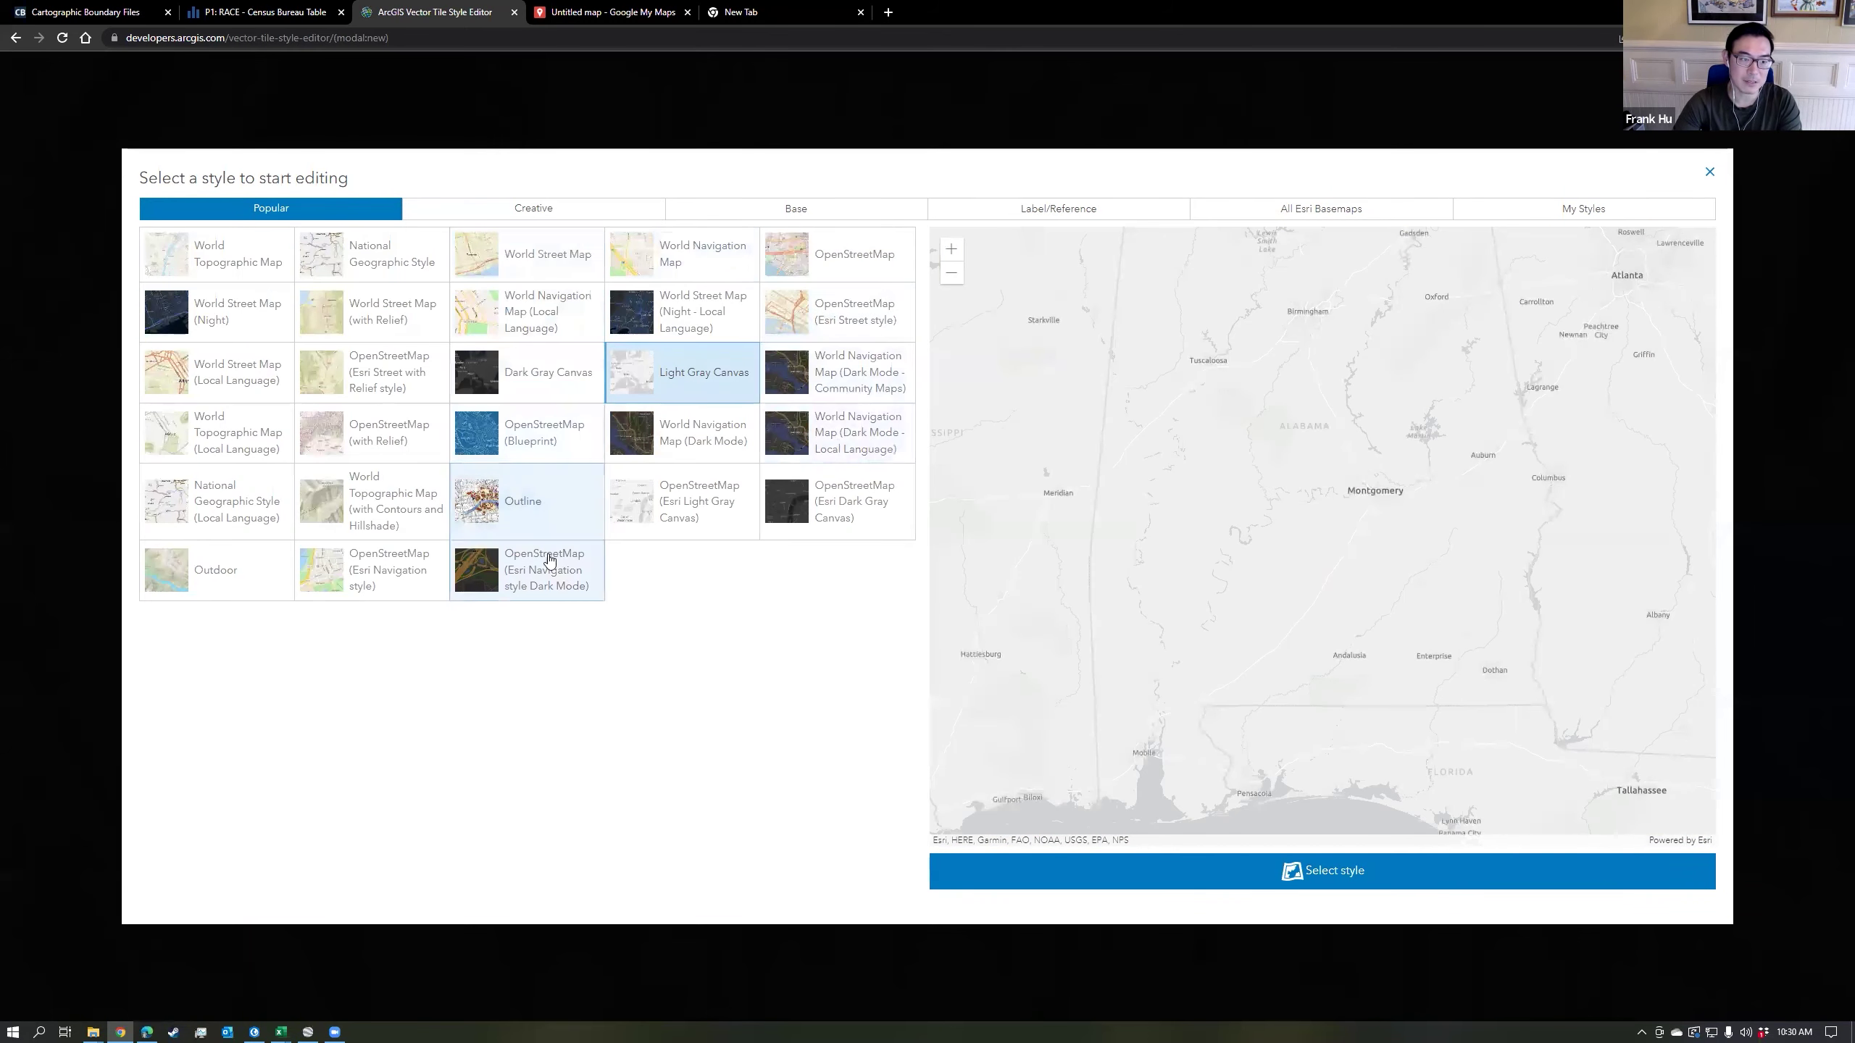
Choose the popular Light Gray Canvas style and open it for editing.
left_click(562, 374)
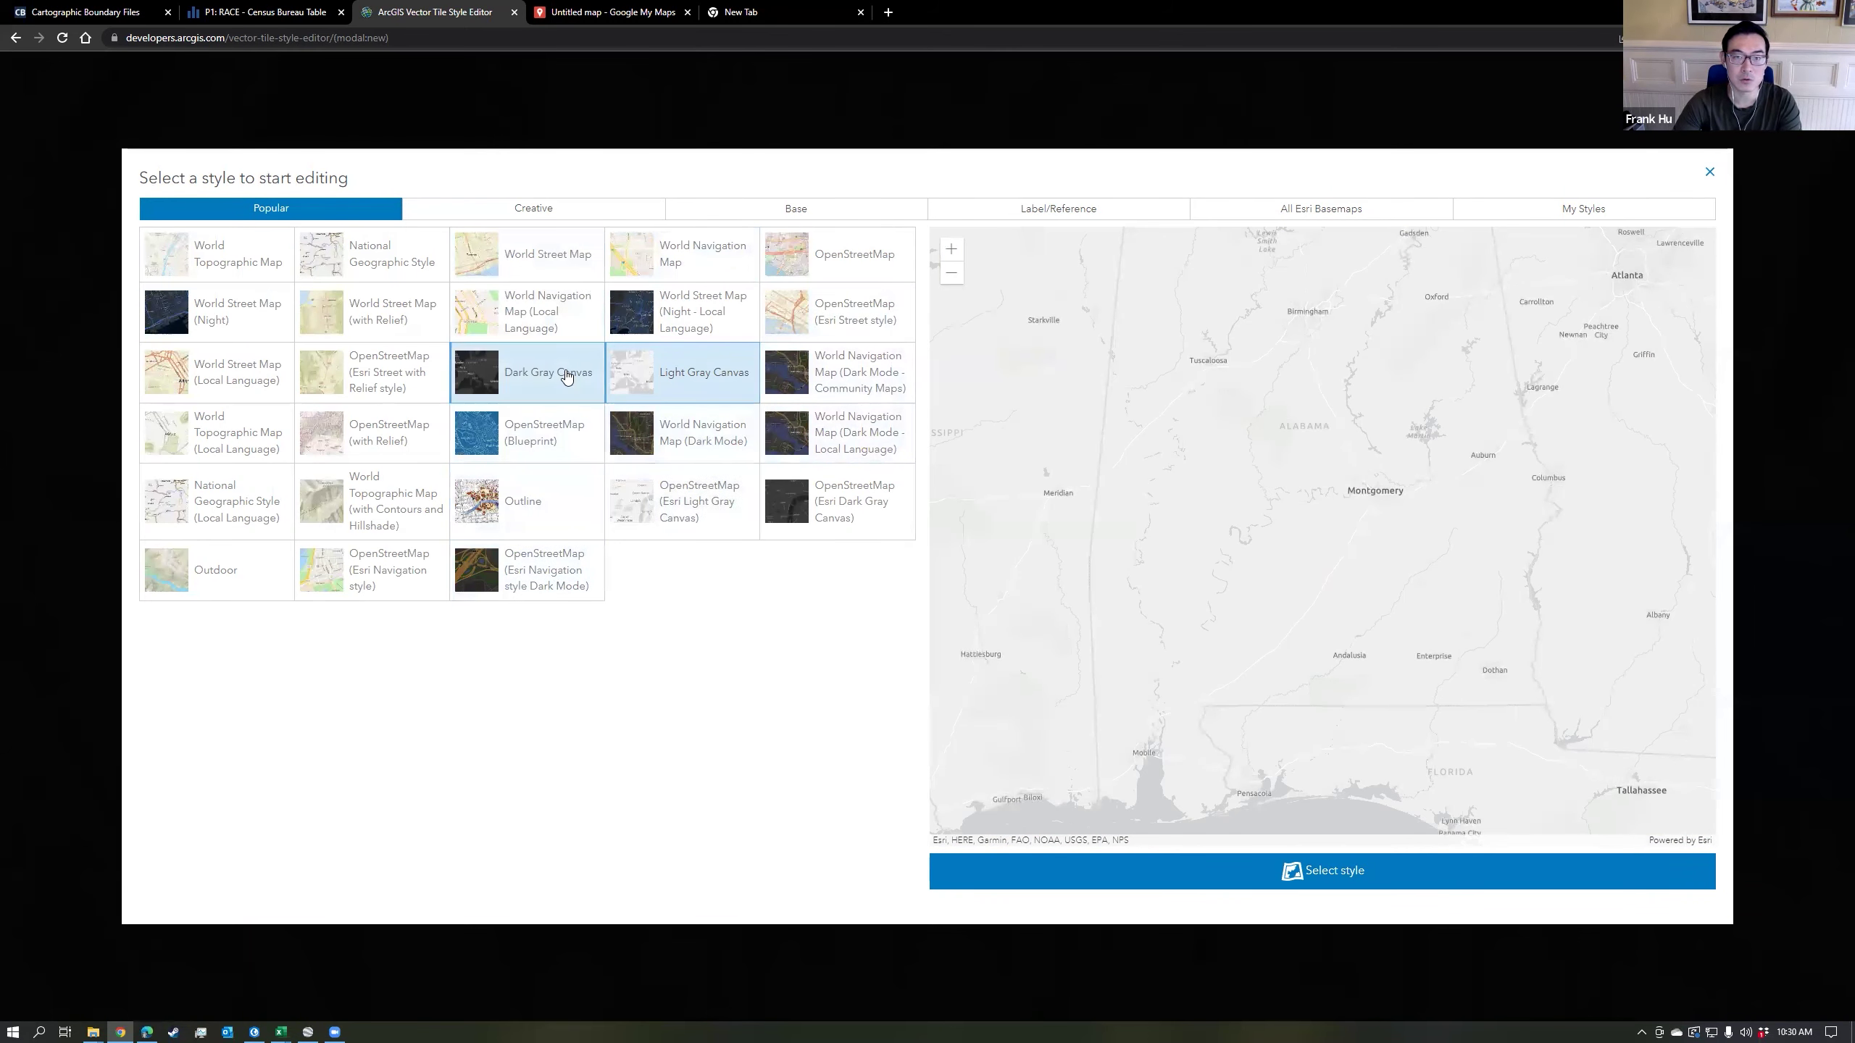
left_click(646, 385)
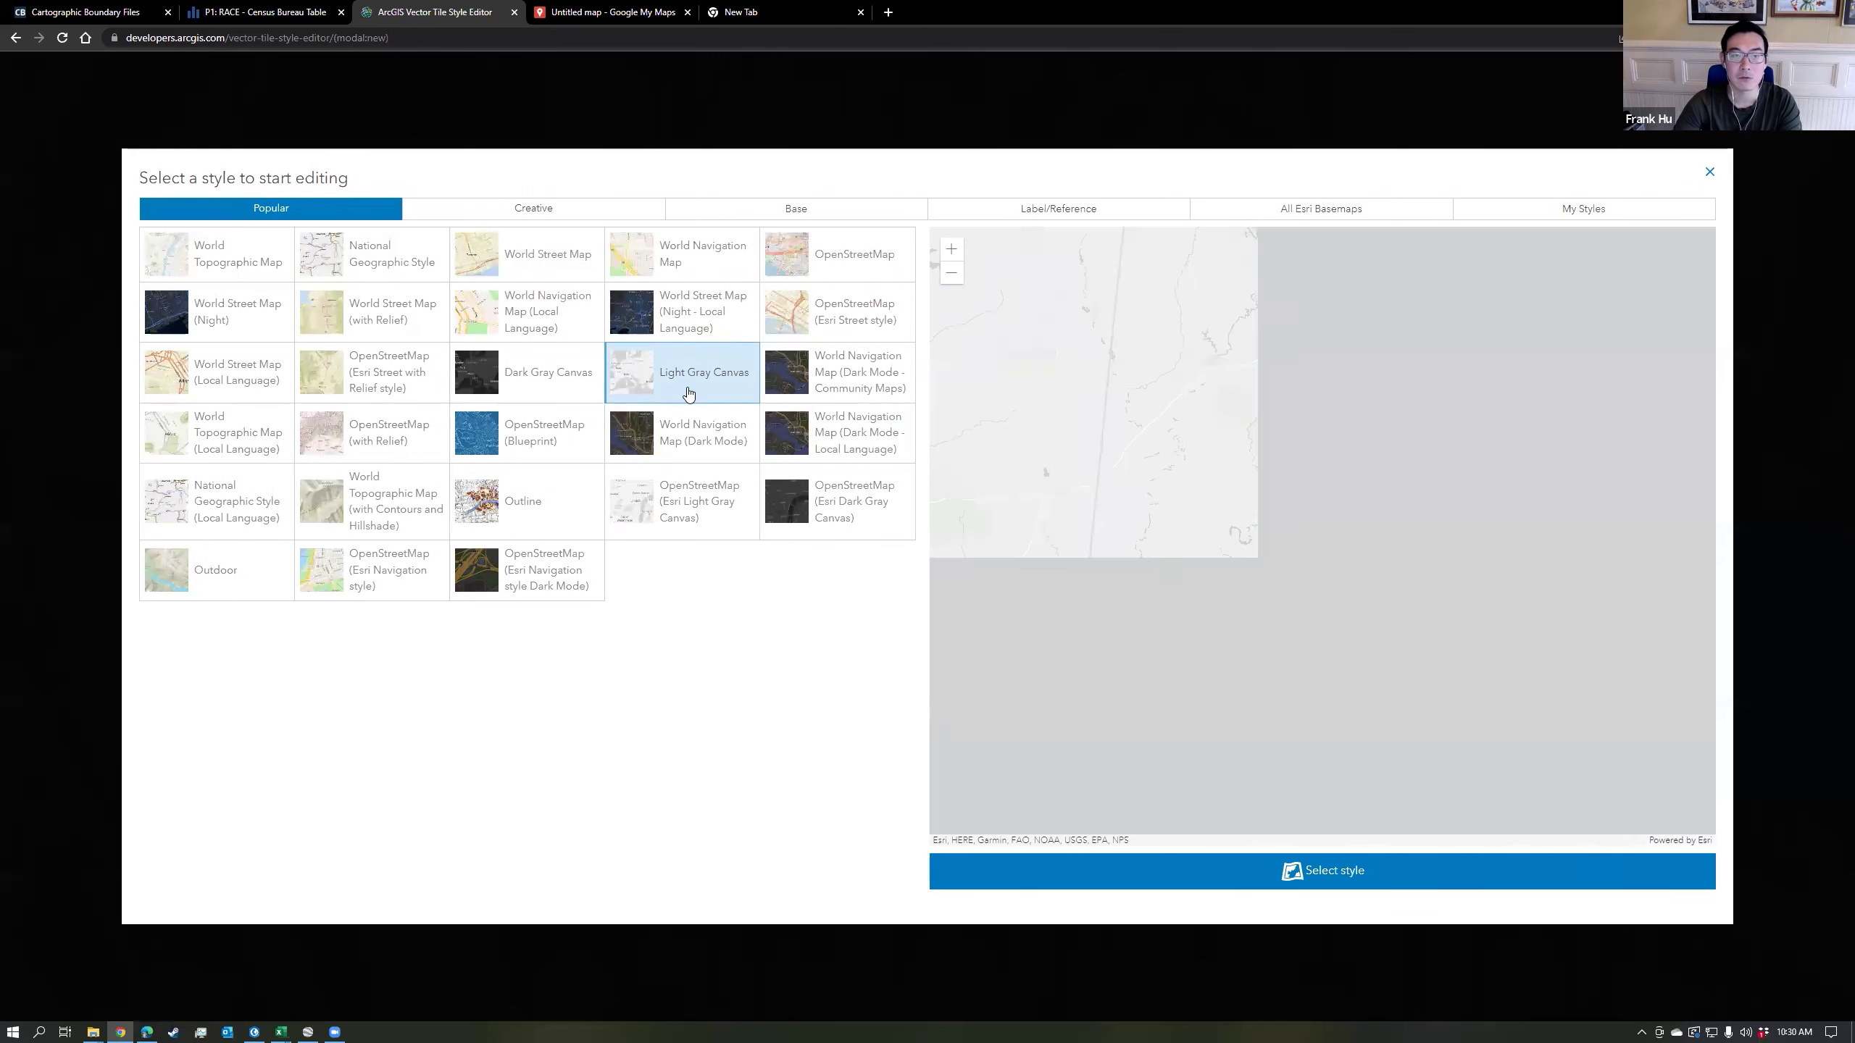
left_click(1334, 873)
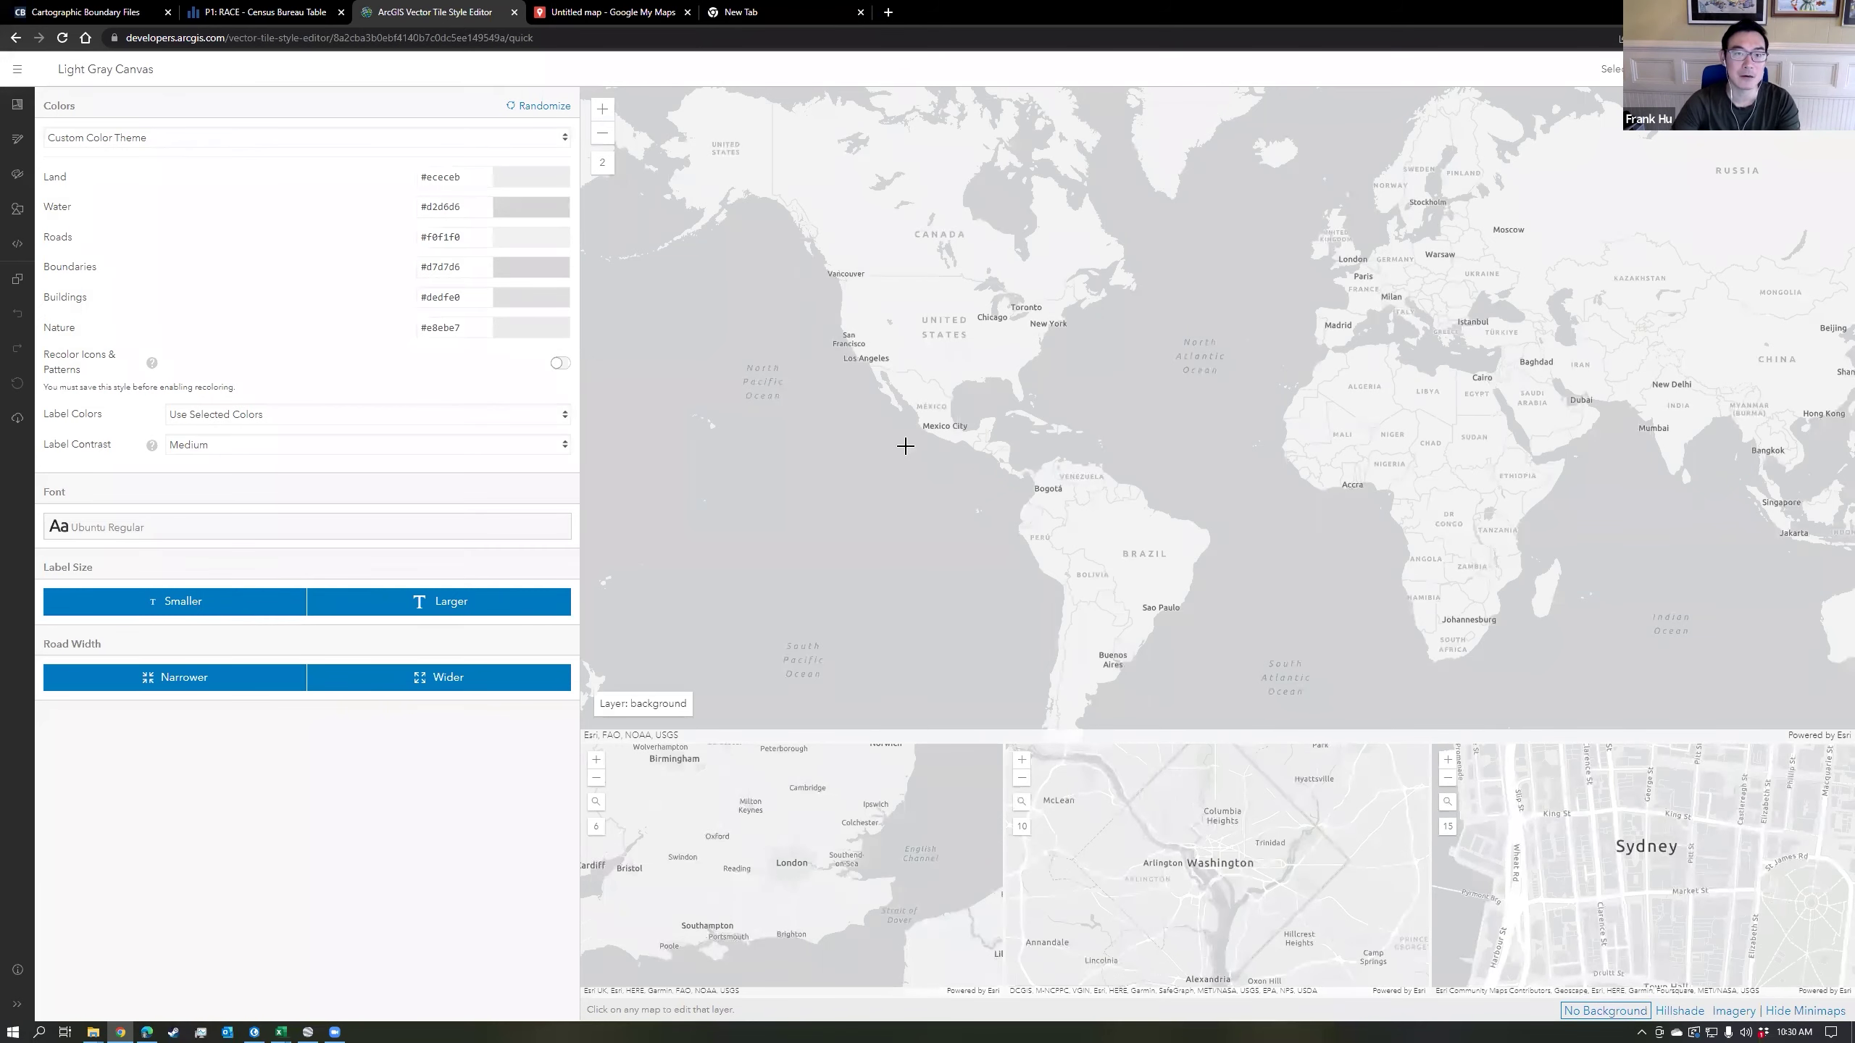
Set the Land fill color to white (#ffffff) from a land area near Montgomery on the map.
scroll(959, 384, "up", 1)
left_click_drag(959, 411, 1053, 454)
scroll(1052, 454, "up", 1)
scroll(1052, 454, "up", 2)
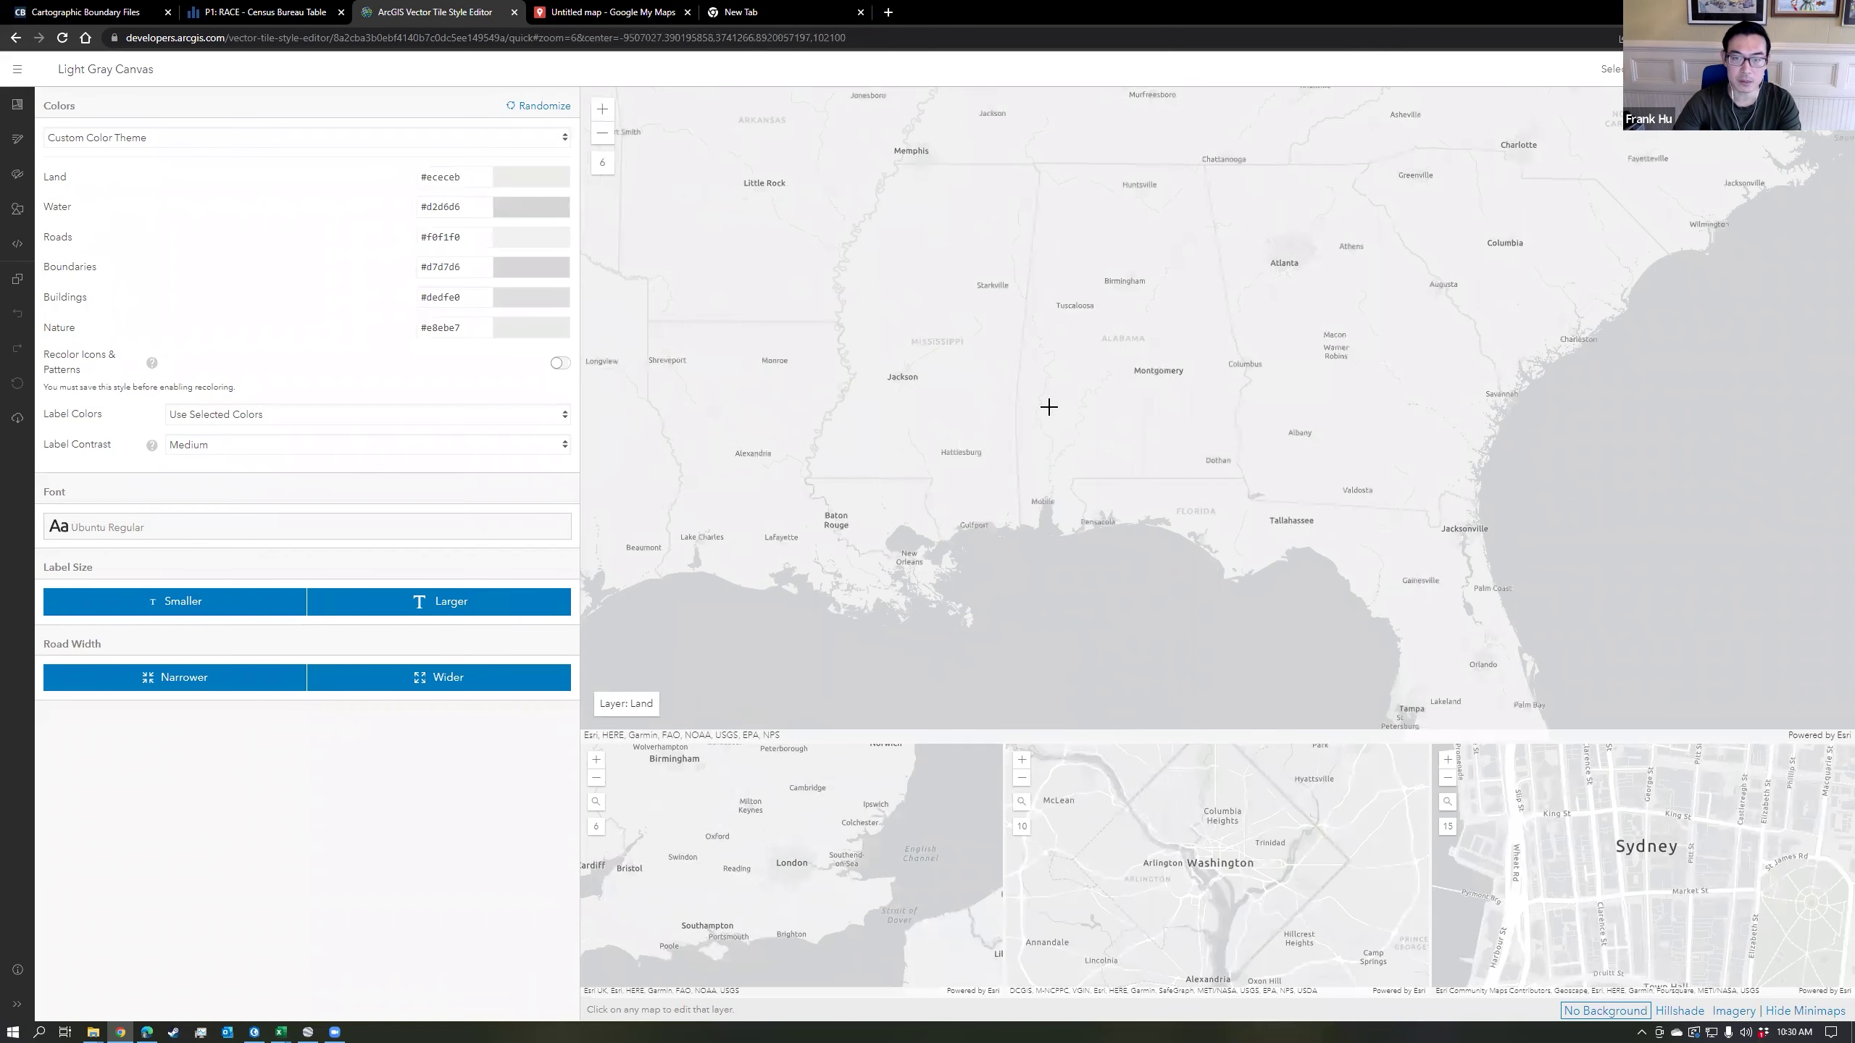
scroll(1185, 411, "up", 3)
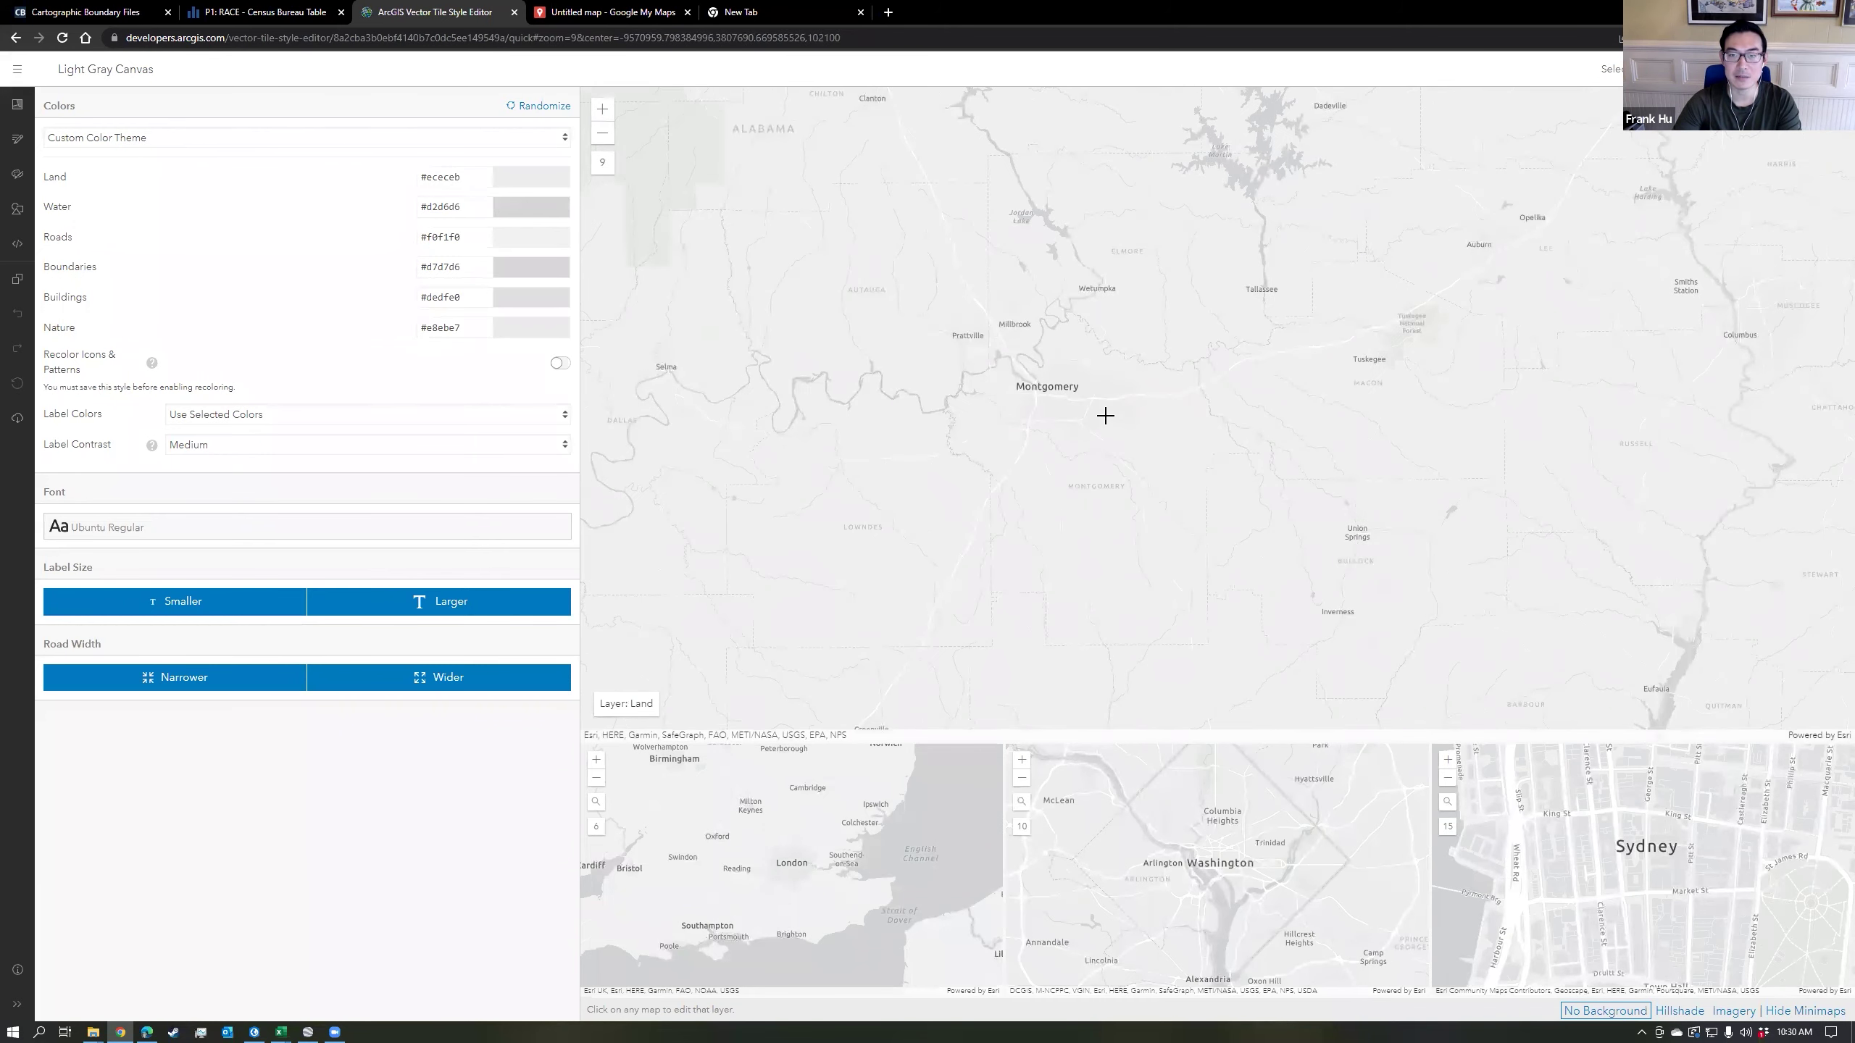
scroll(1156, 431, "up", 1)
left_click_drag(1047, 401, 1073, 498)
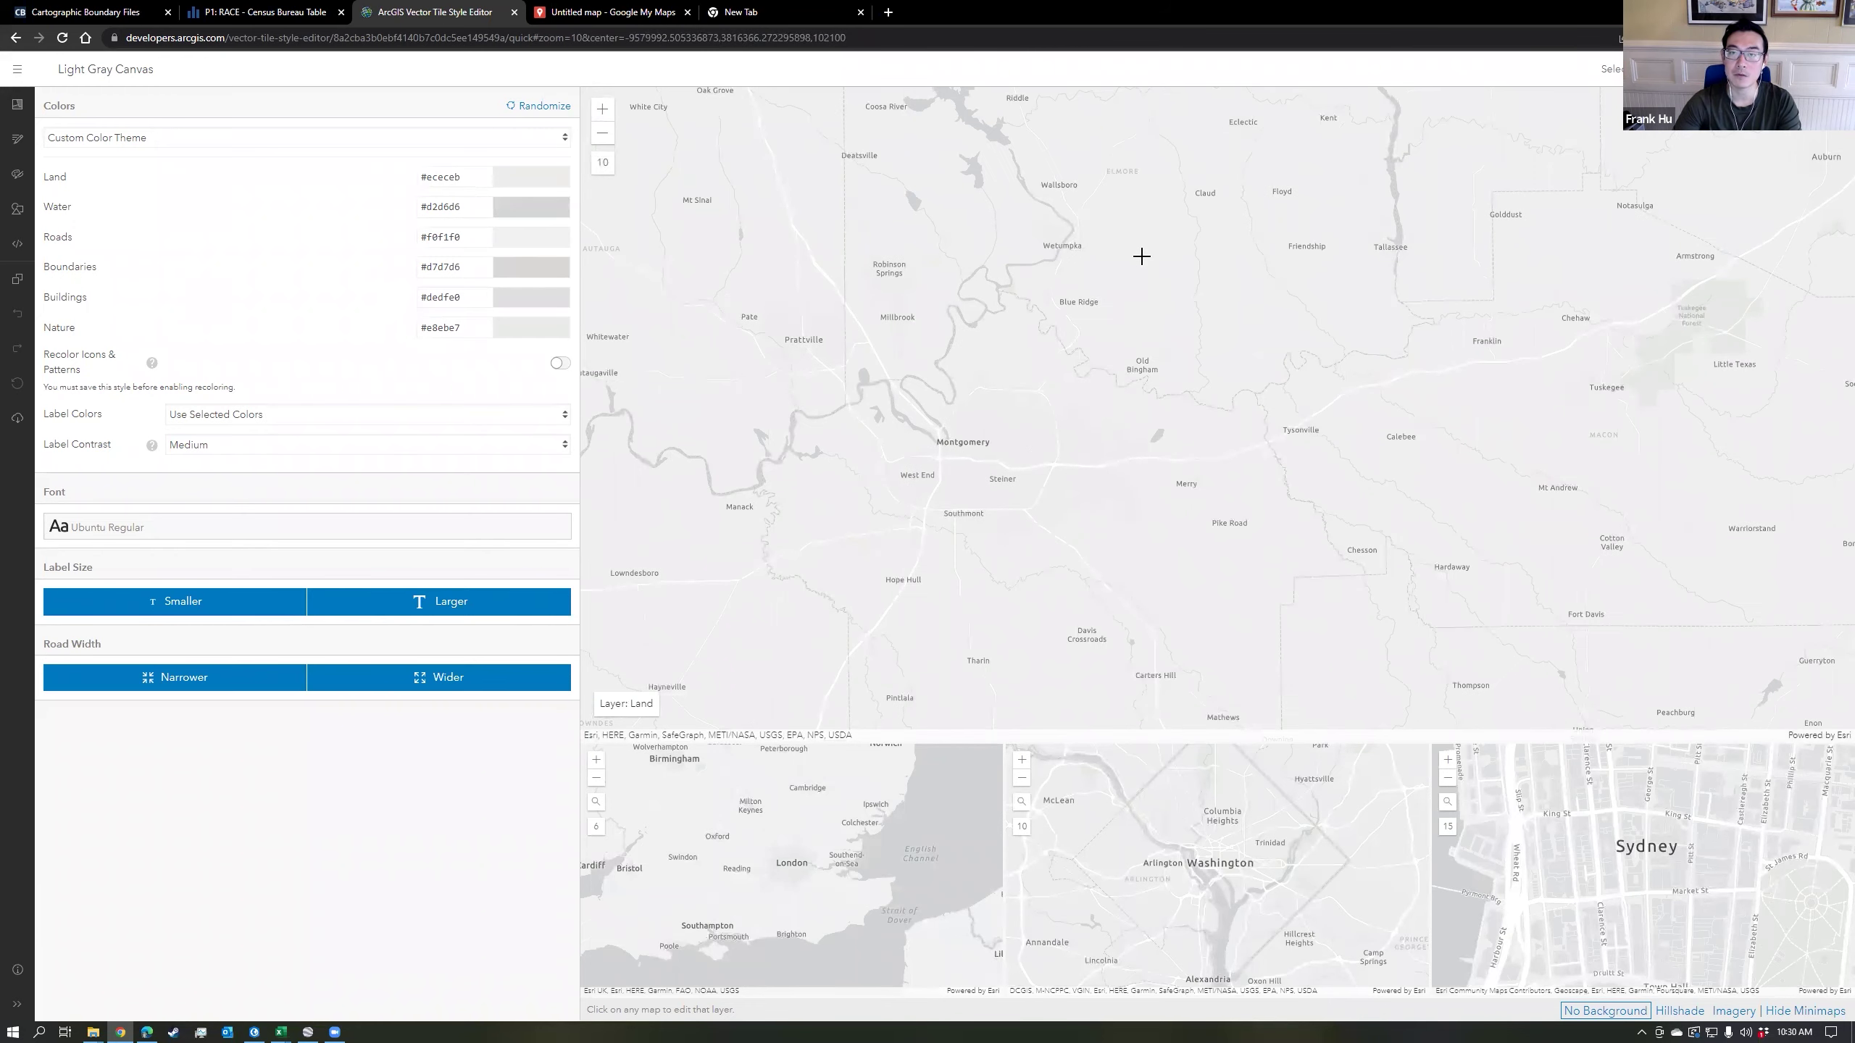
left_click(1141, 255)
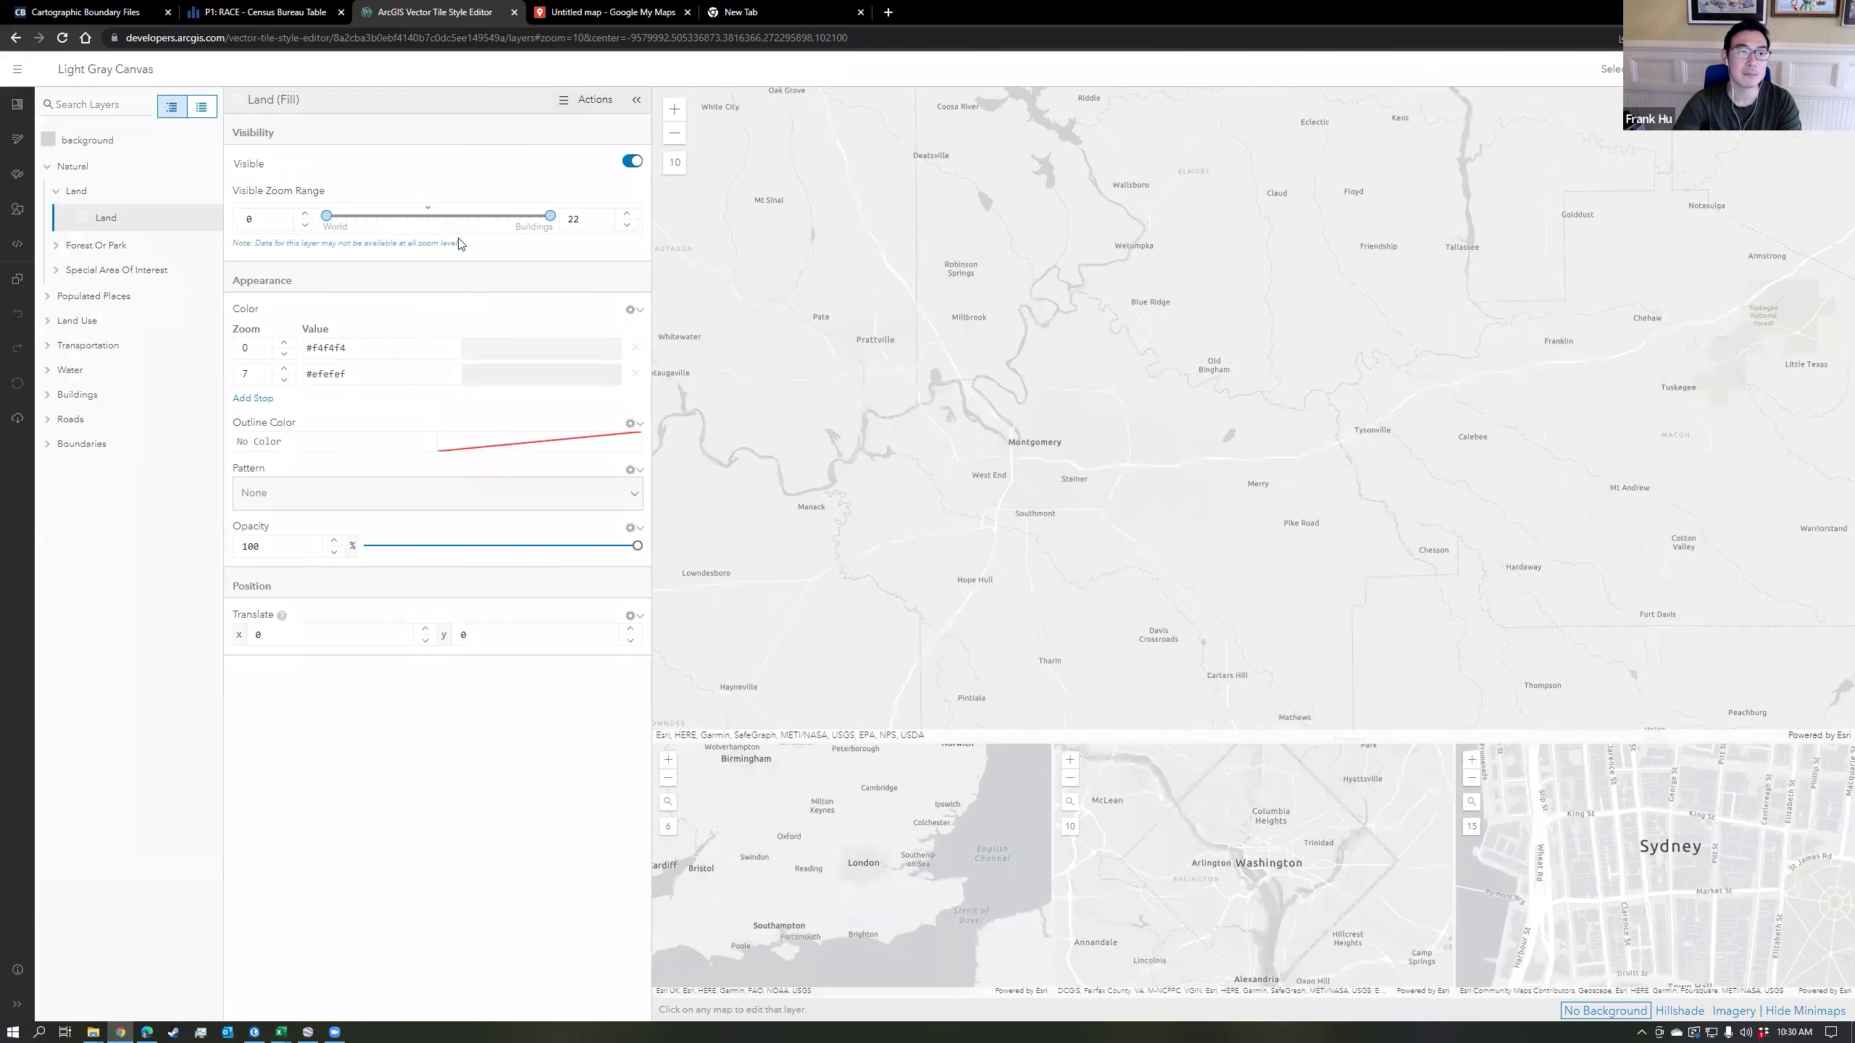
left_click(574, 356)
left_click(673, 356)
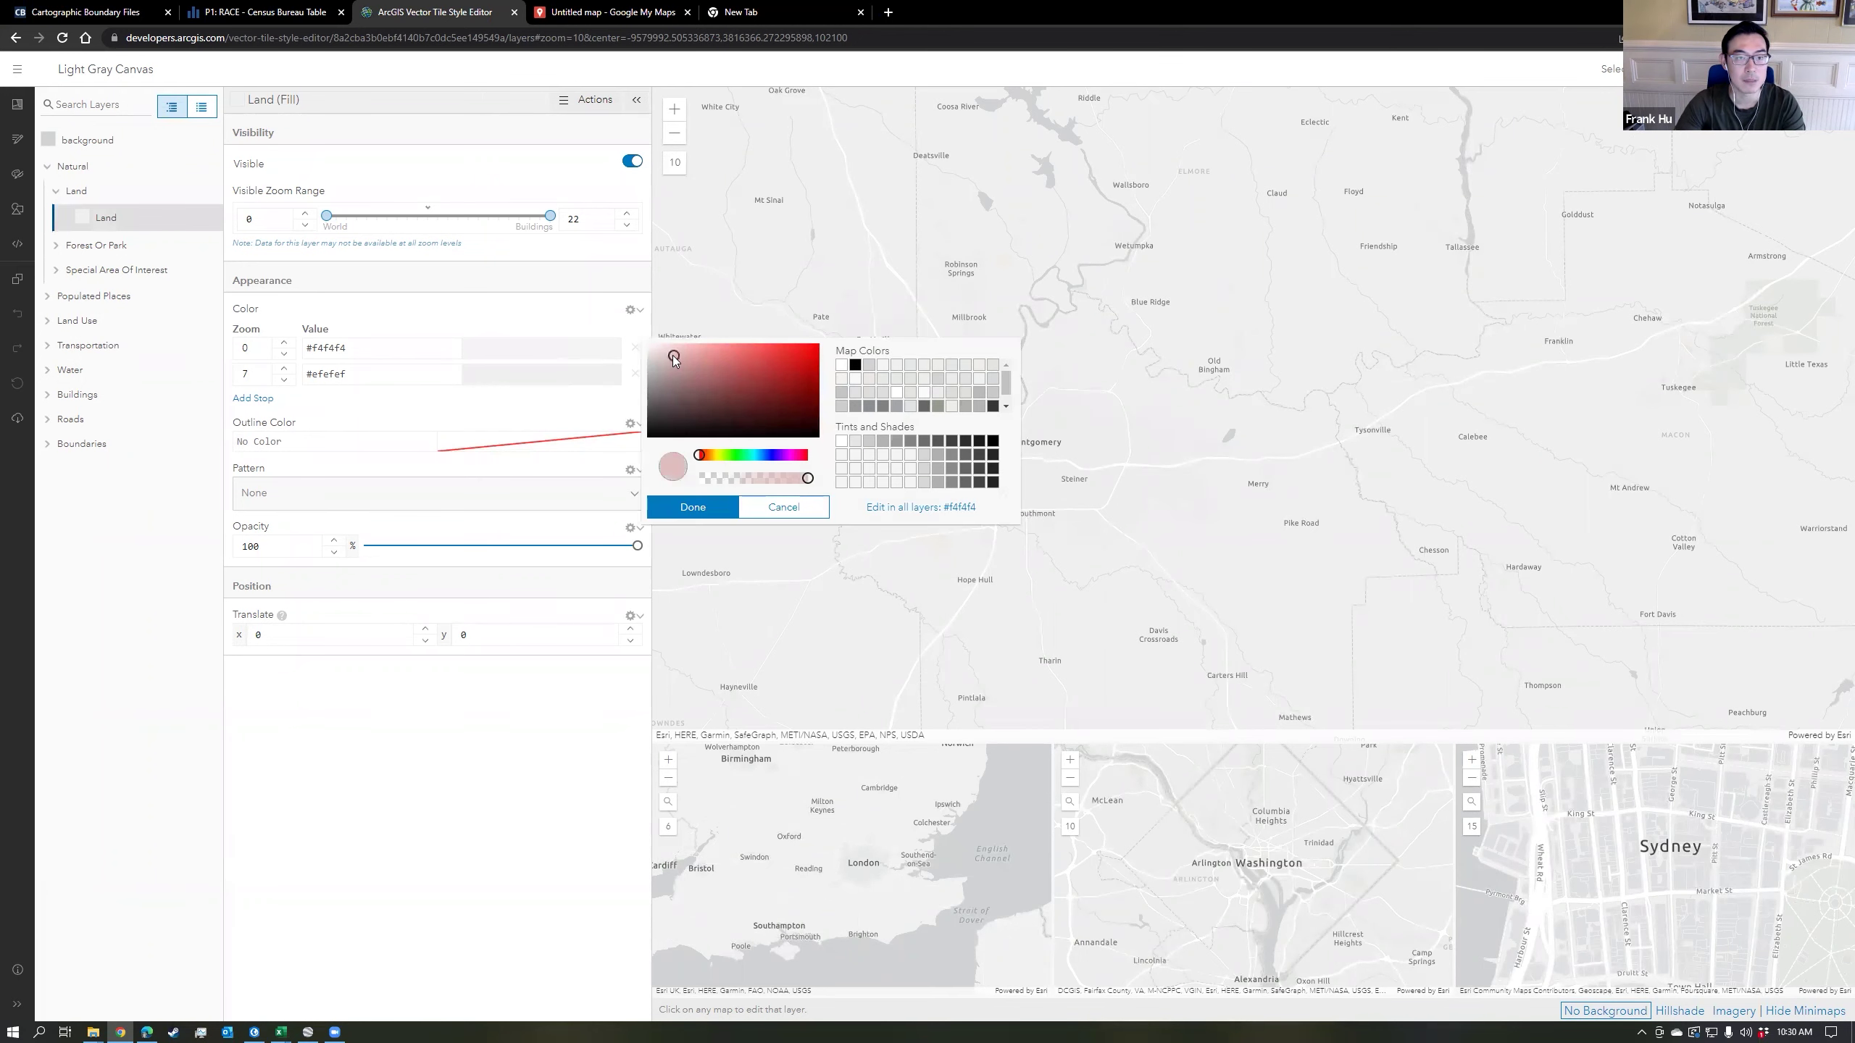
left_click_drag(673, 357, 648, 345)
left_click(687, 506)
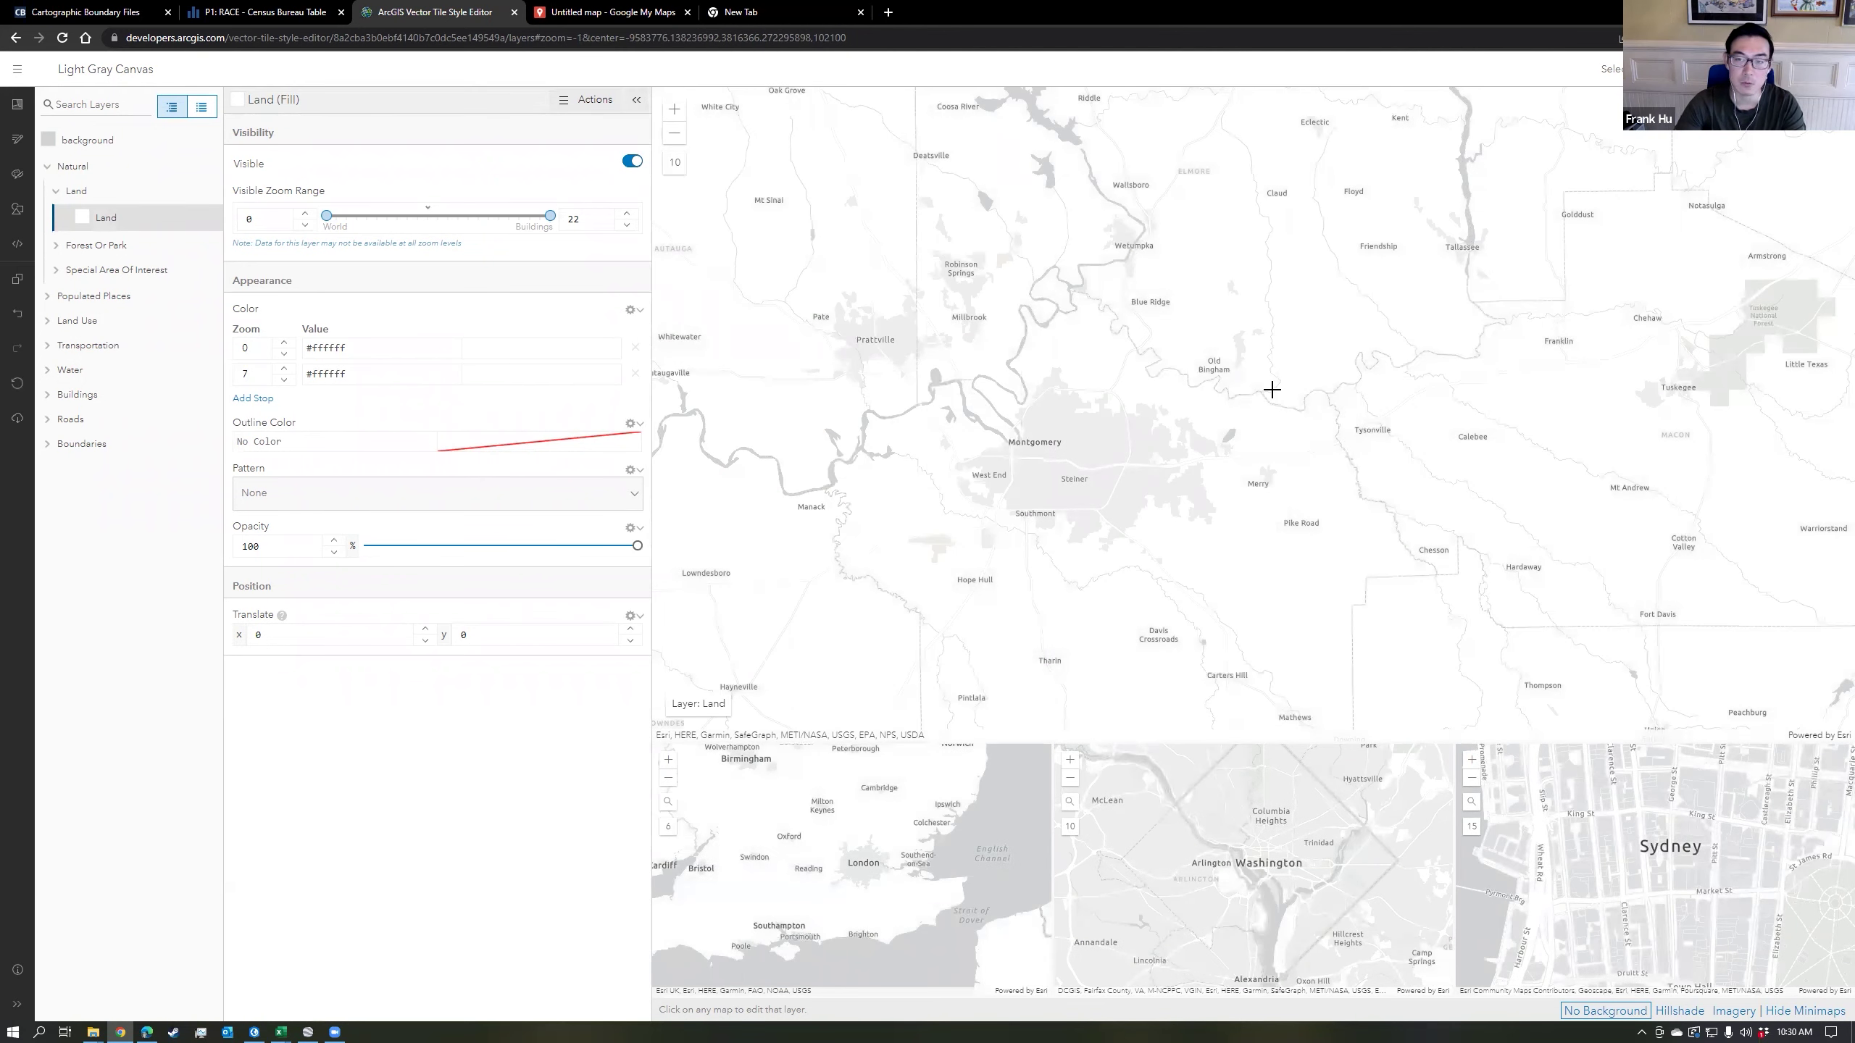
Set the Urban area fill color to #f1eac6 at zoom 5 and #f1e7d8 at zoom 10.
scroll(1332, 464, "up", 1)
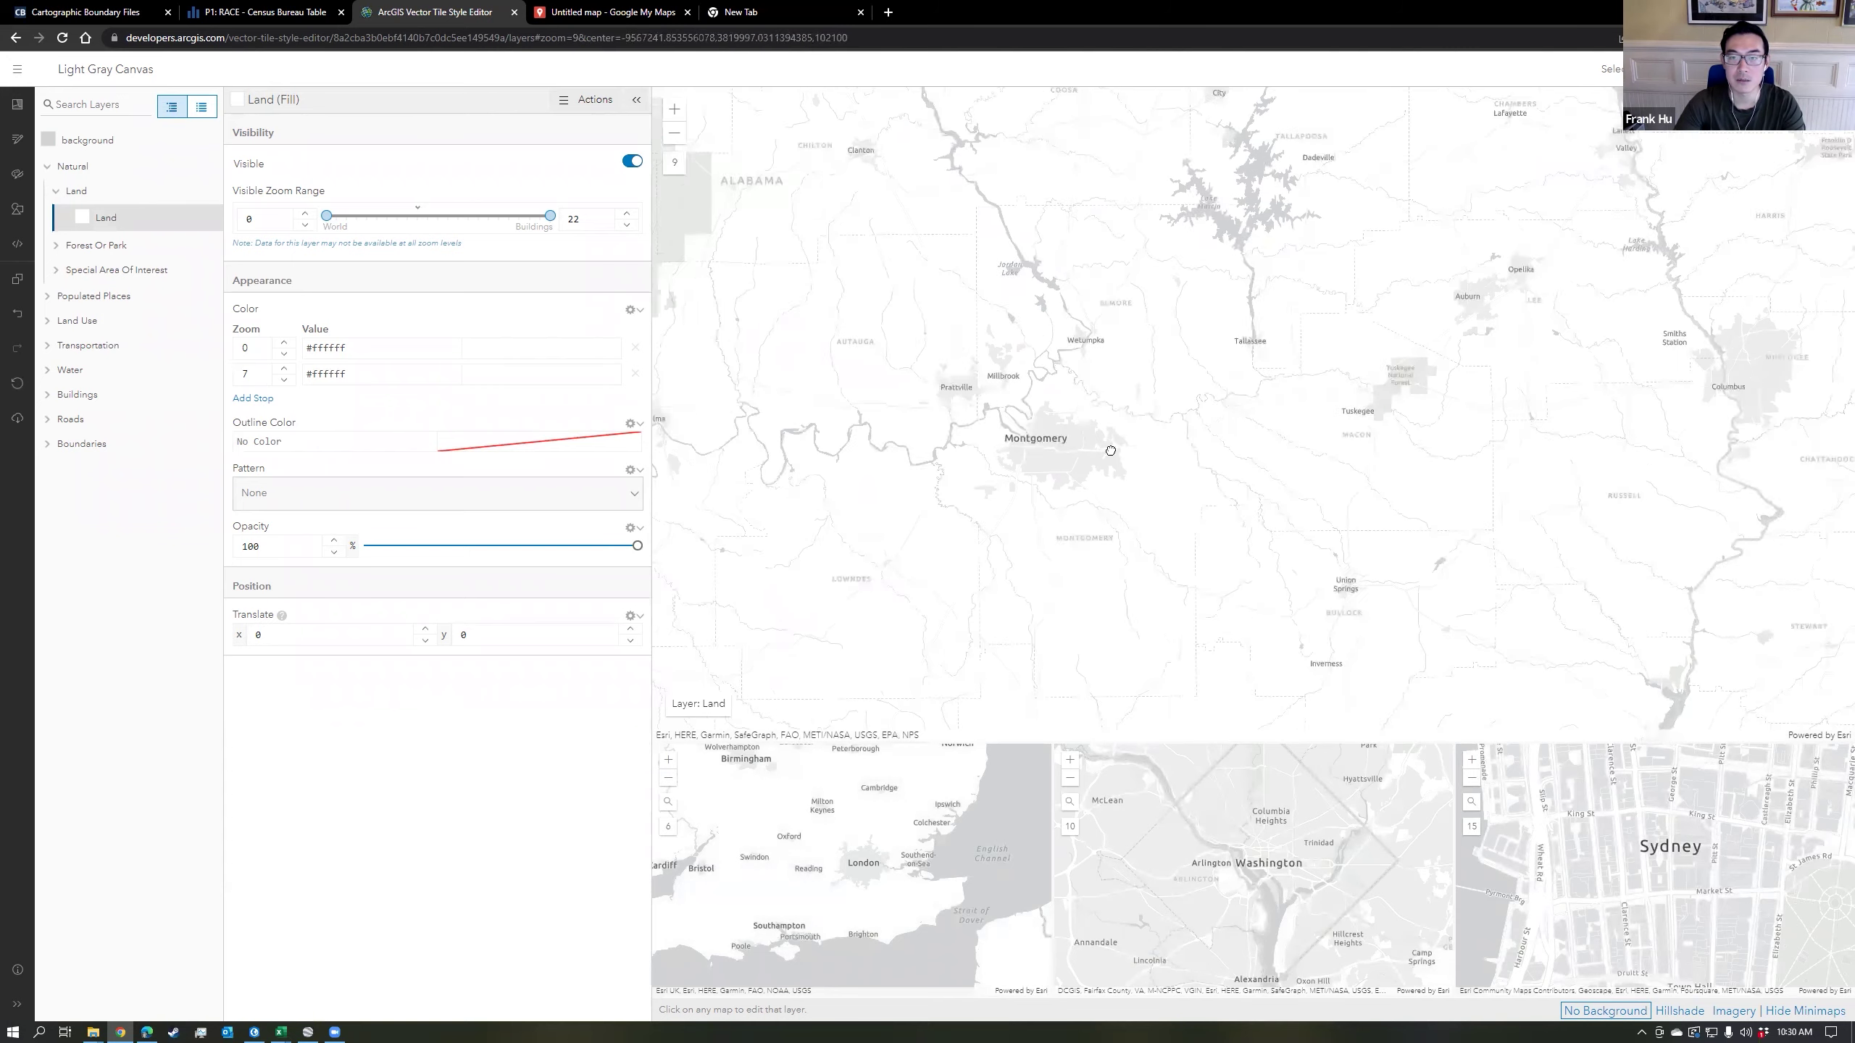
left_click(911, 422)
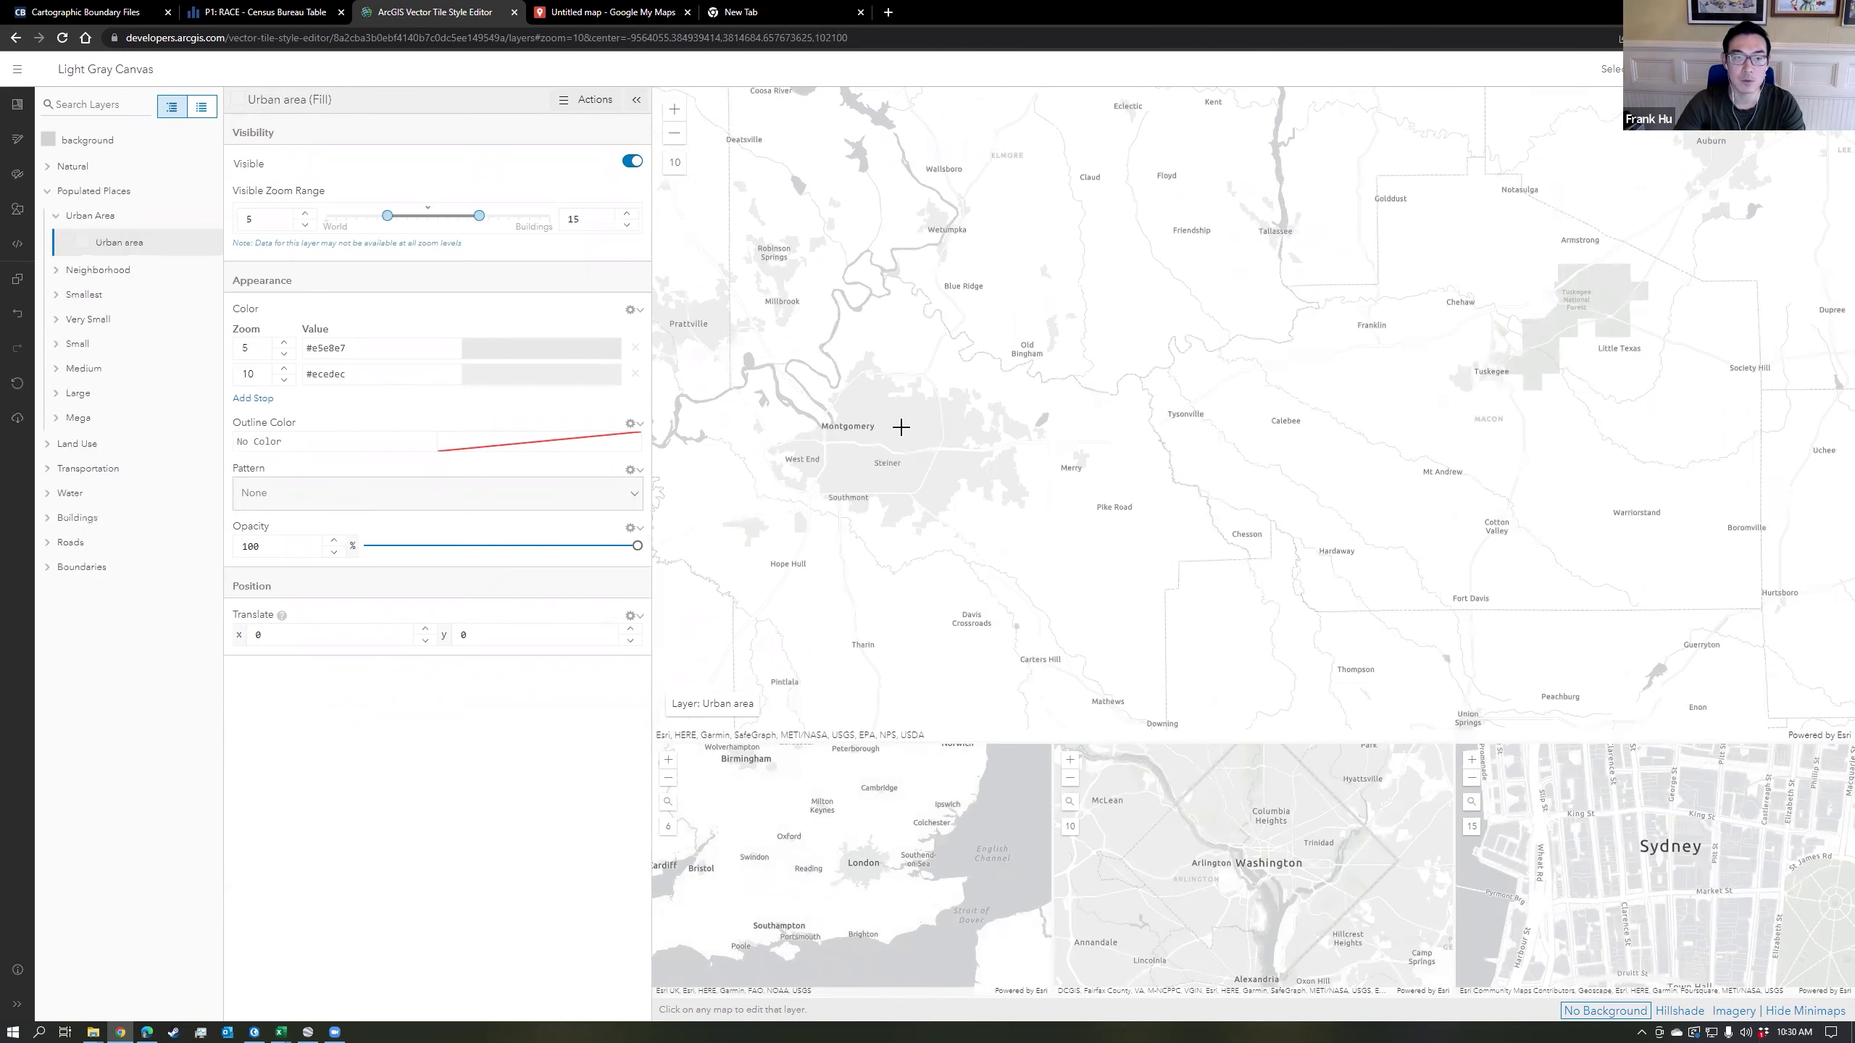
left_click(577, 363)
left_click(677, 350)
left_click(693, 505)
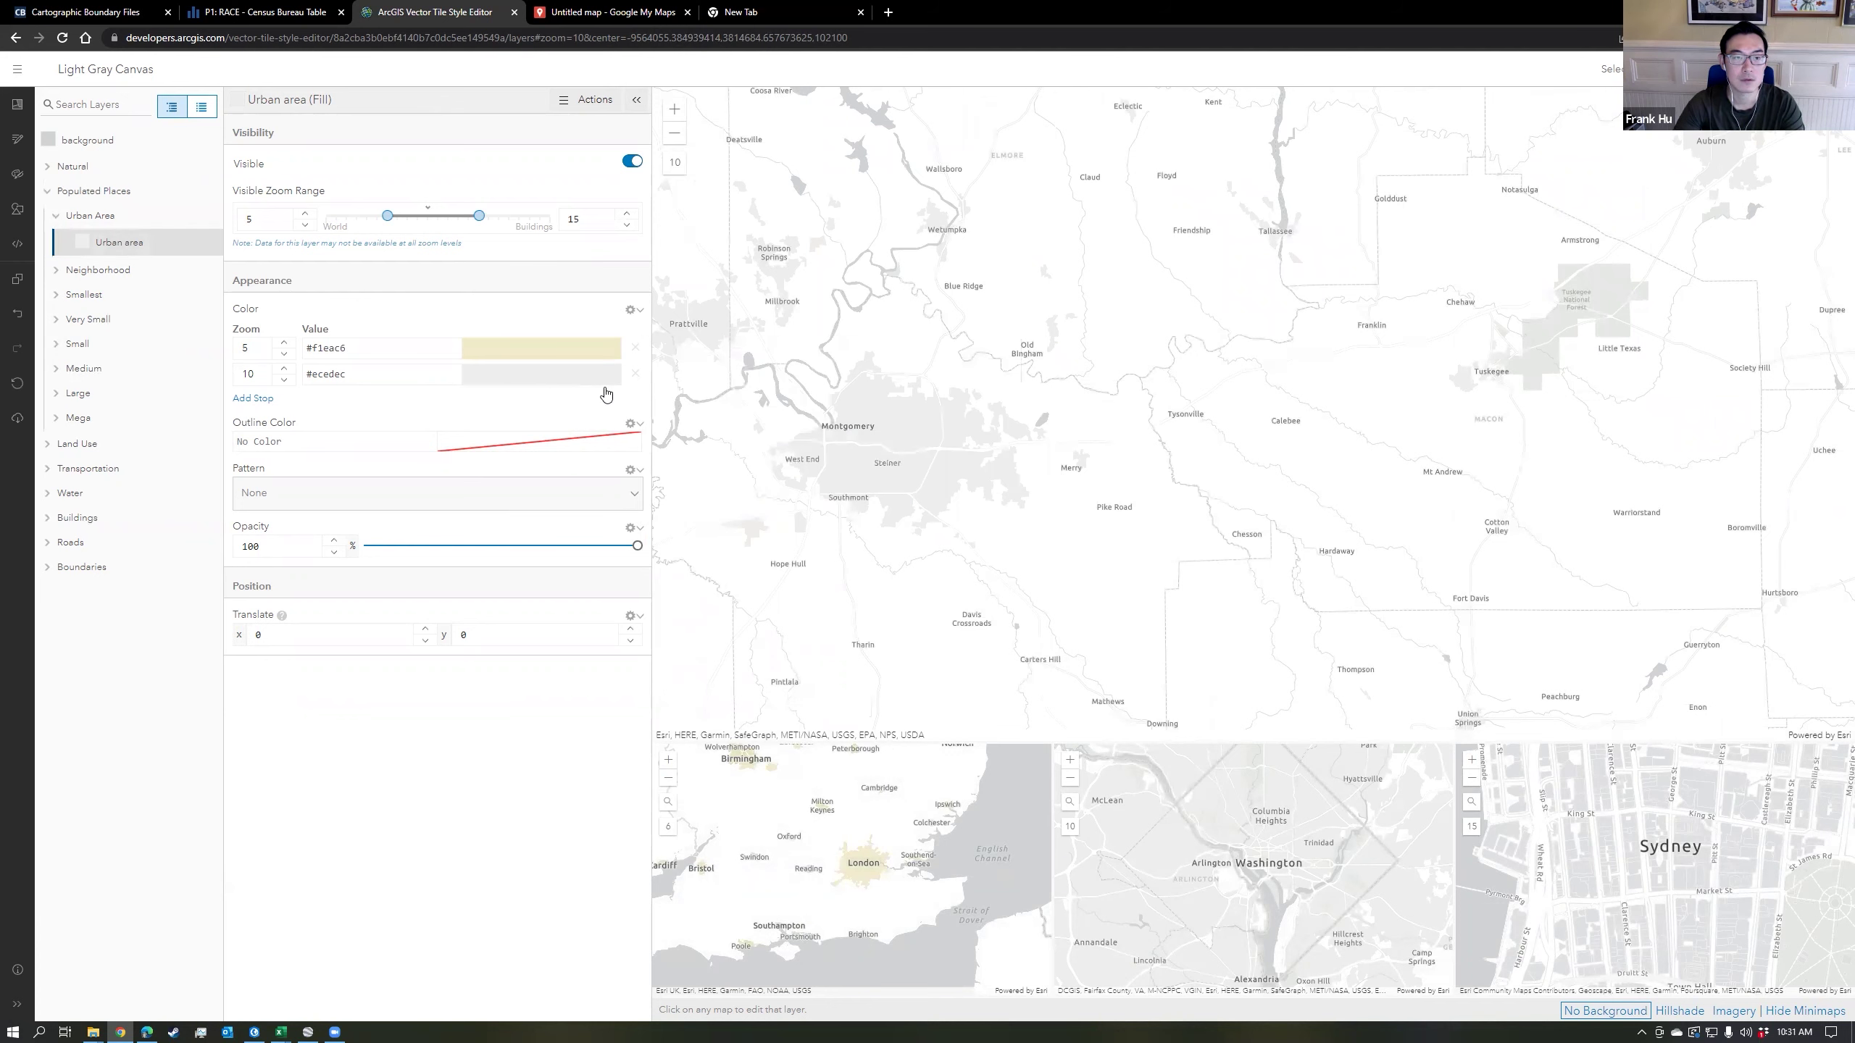
scroll(1197, 324, "down", 3)
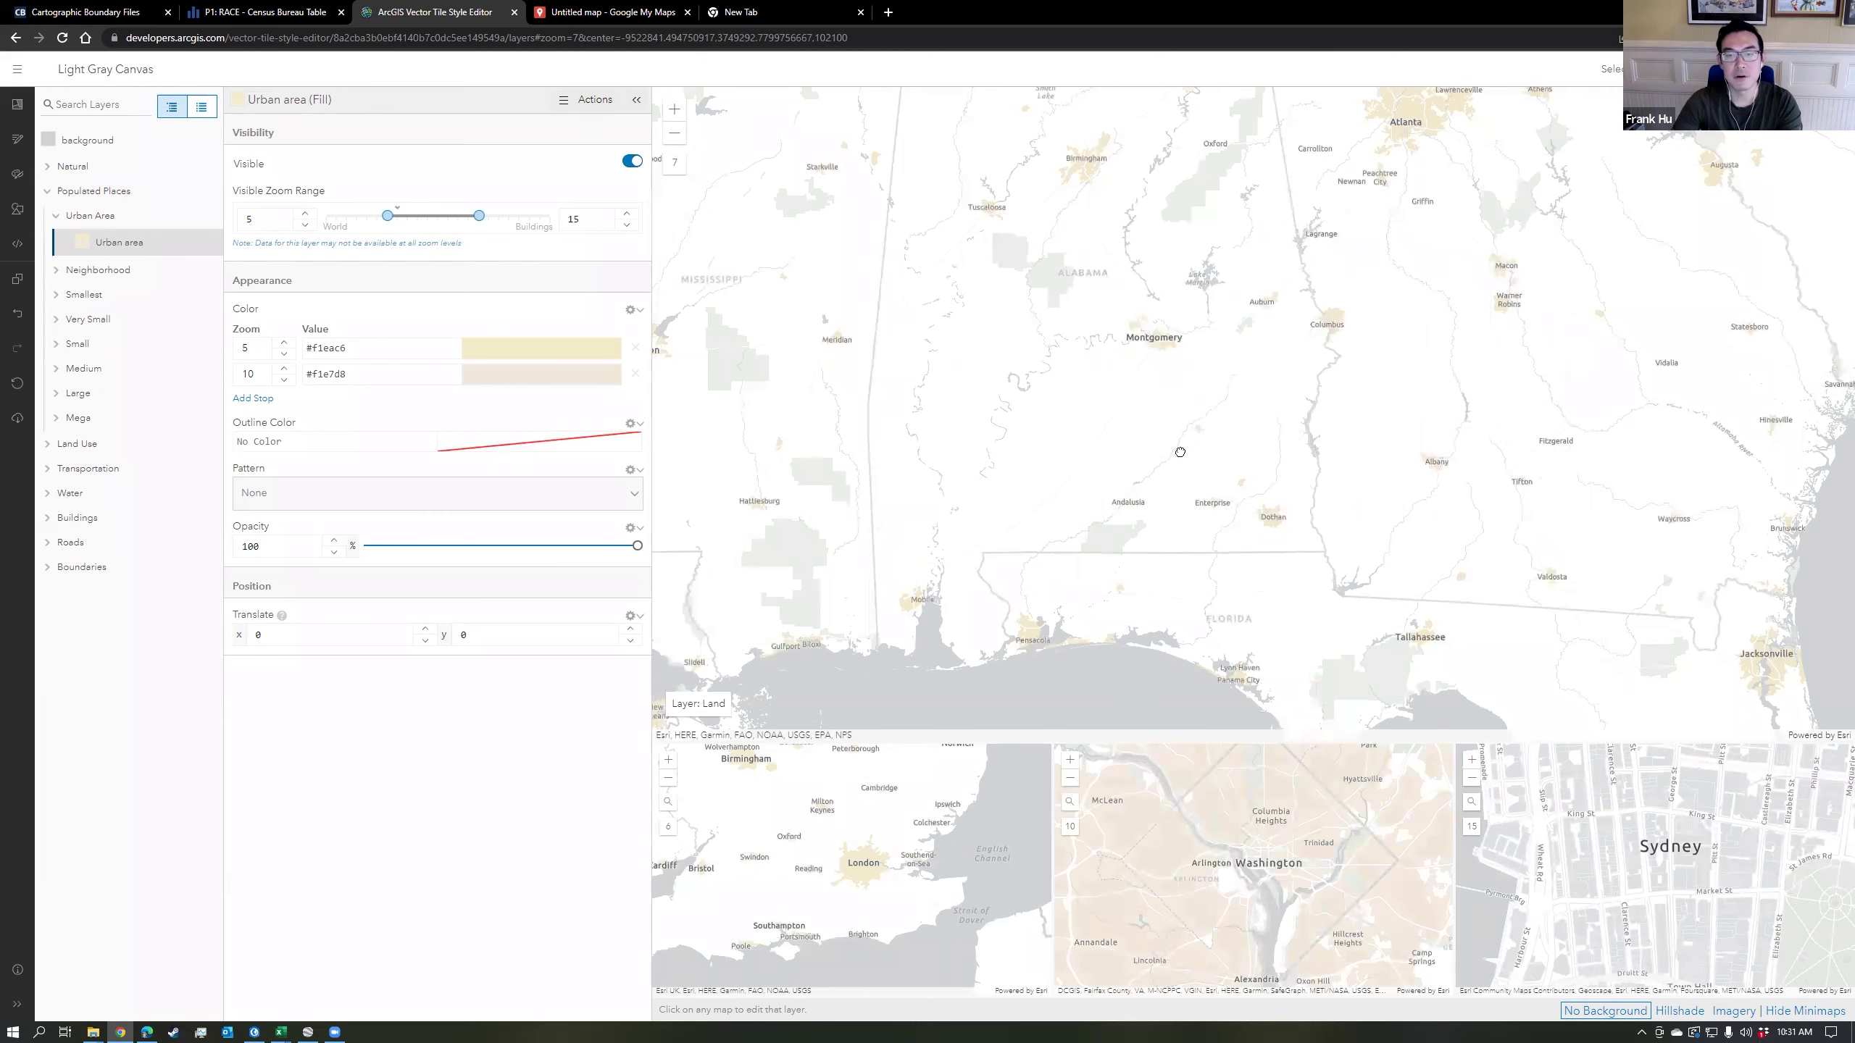
scroll(1176, 438, "up", 2)
scroll(1145, 375, "up", 1)
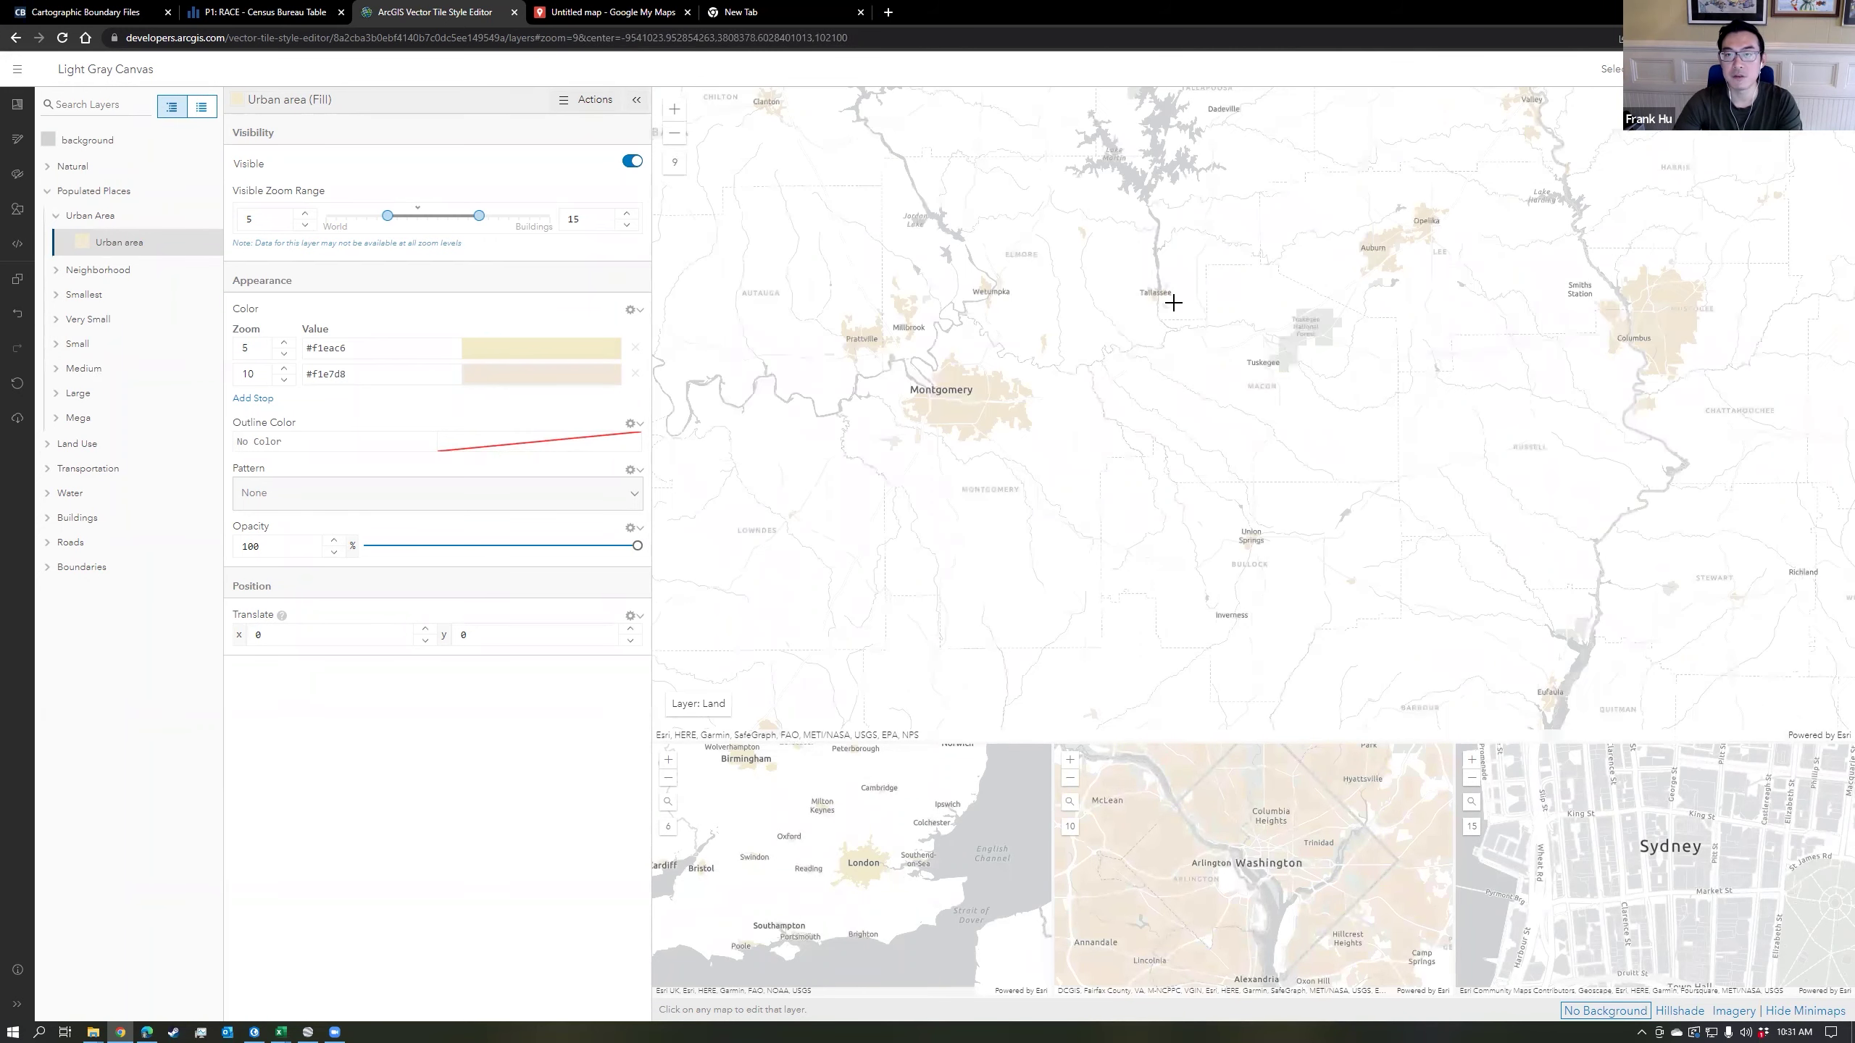
Set the fill color of the ocean layer Marine area/bathymetry depth 1 to the teal blue #80b3c0.
scroll(1173, 301, "down", 2)
left_click(1161, 555)
left_click_drag(1146, 298, 1157, 458)
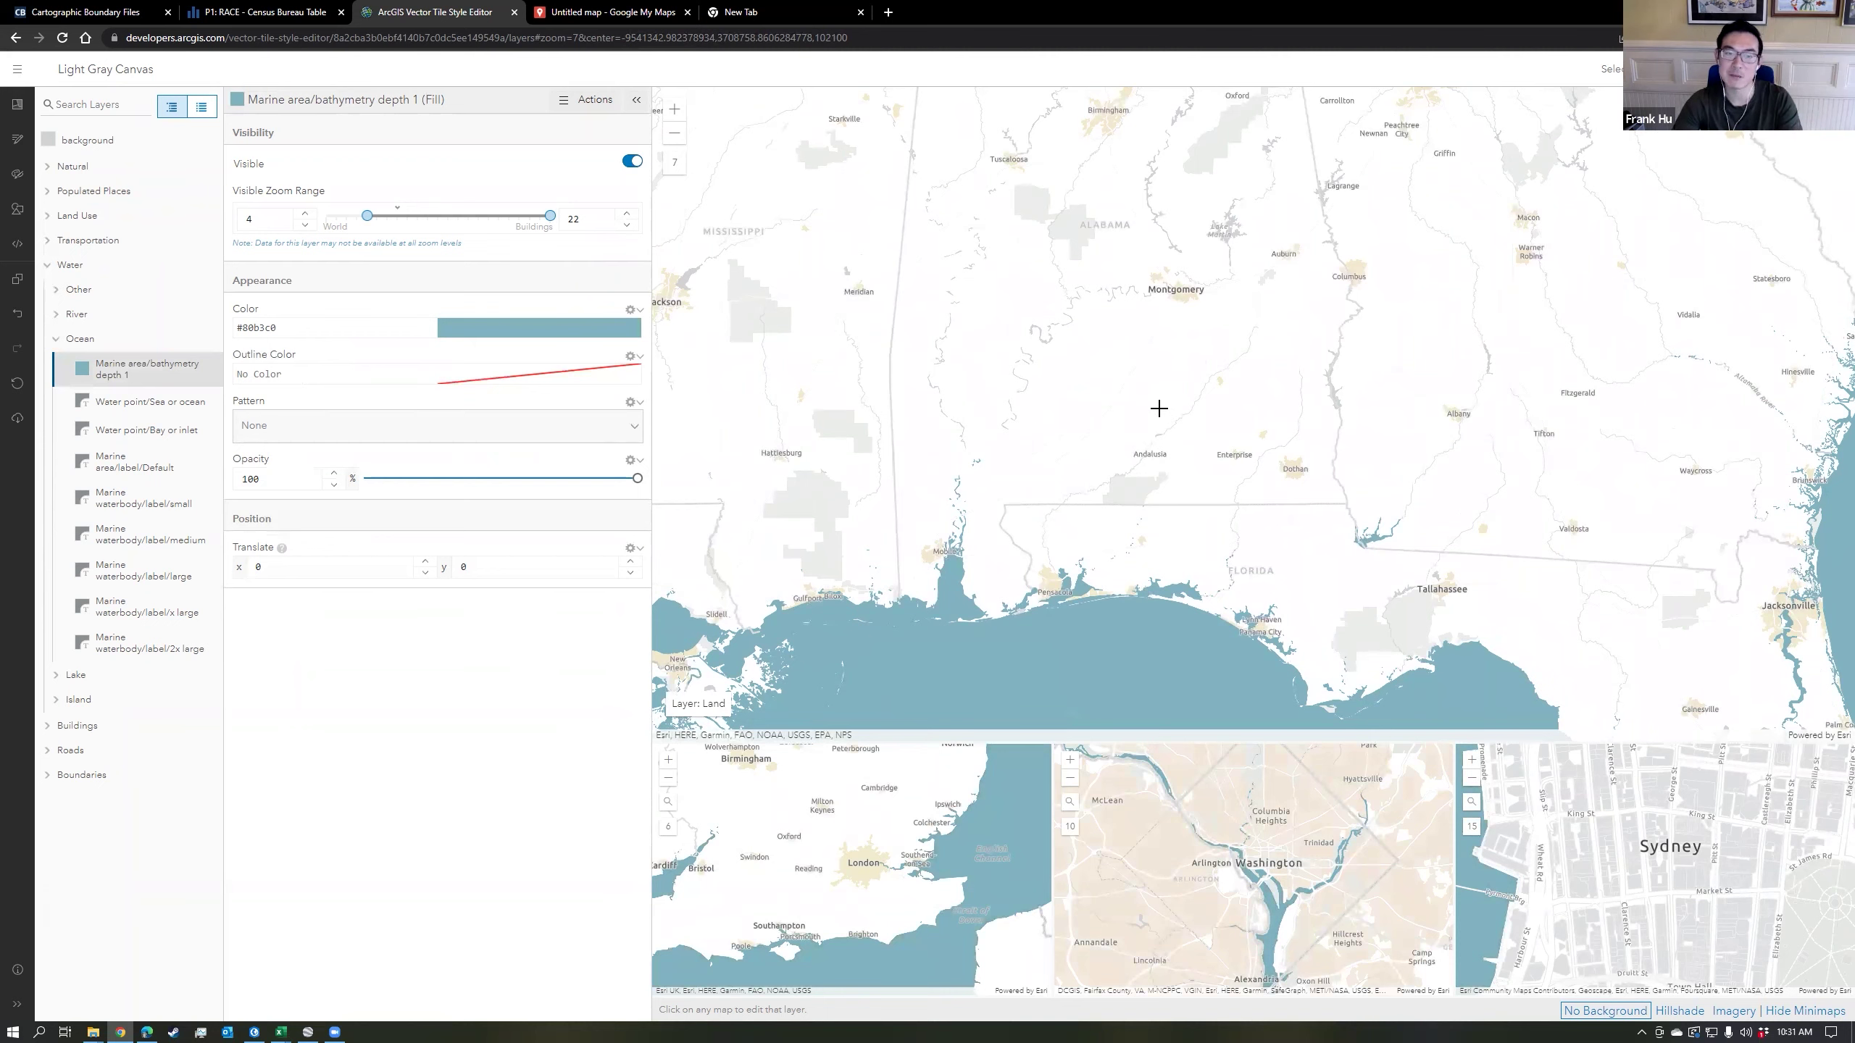
Open the City large scale/medium label settings and examine the restyled map around Alabama at different scales.
left_click(1159, 408)
scroll(1183, 446, "down", 1)
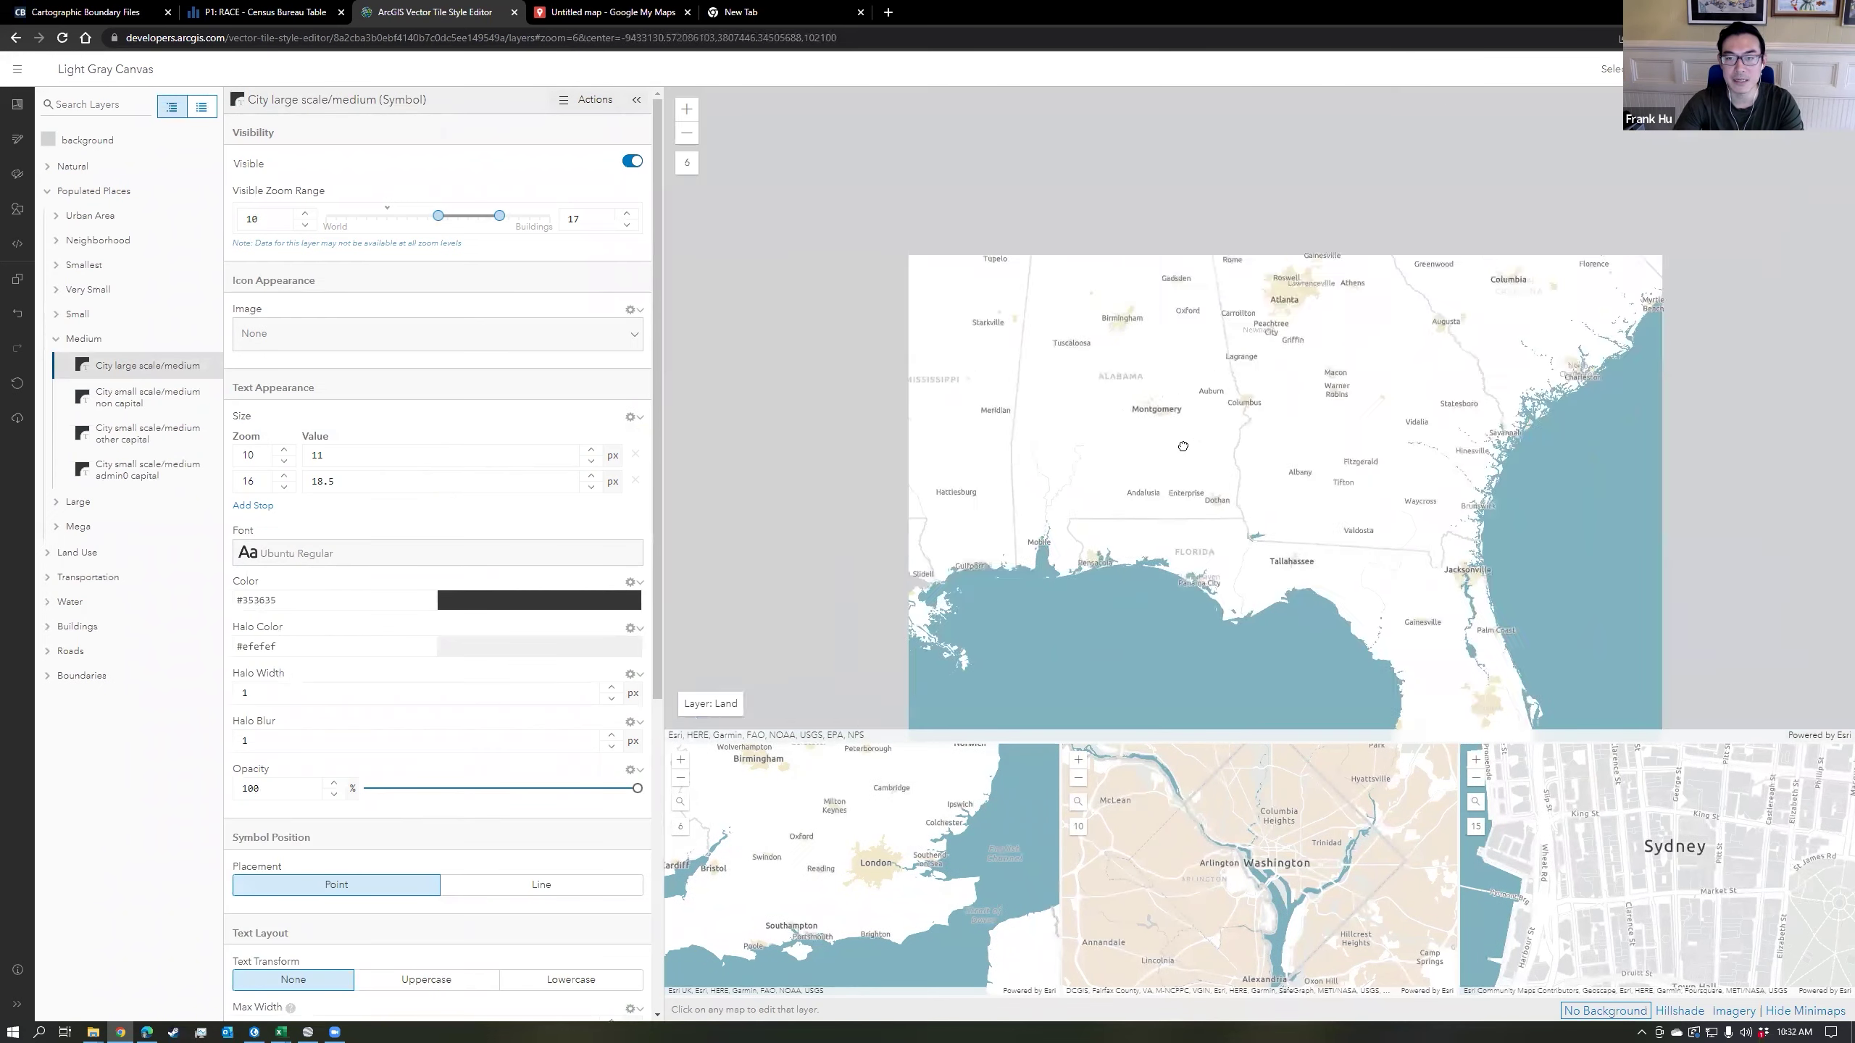
scroll(1183, 447, "up", 1)
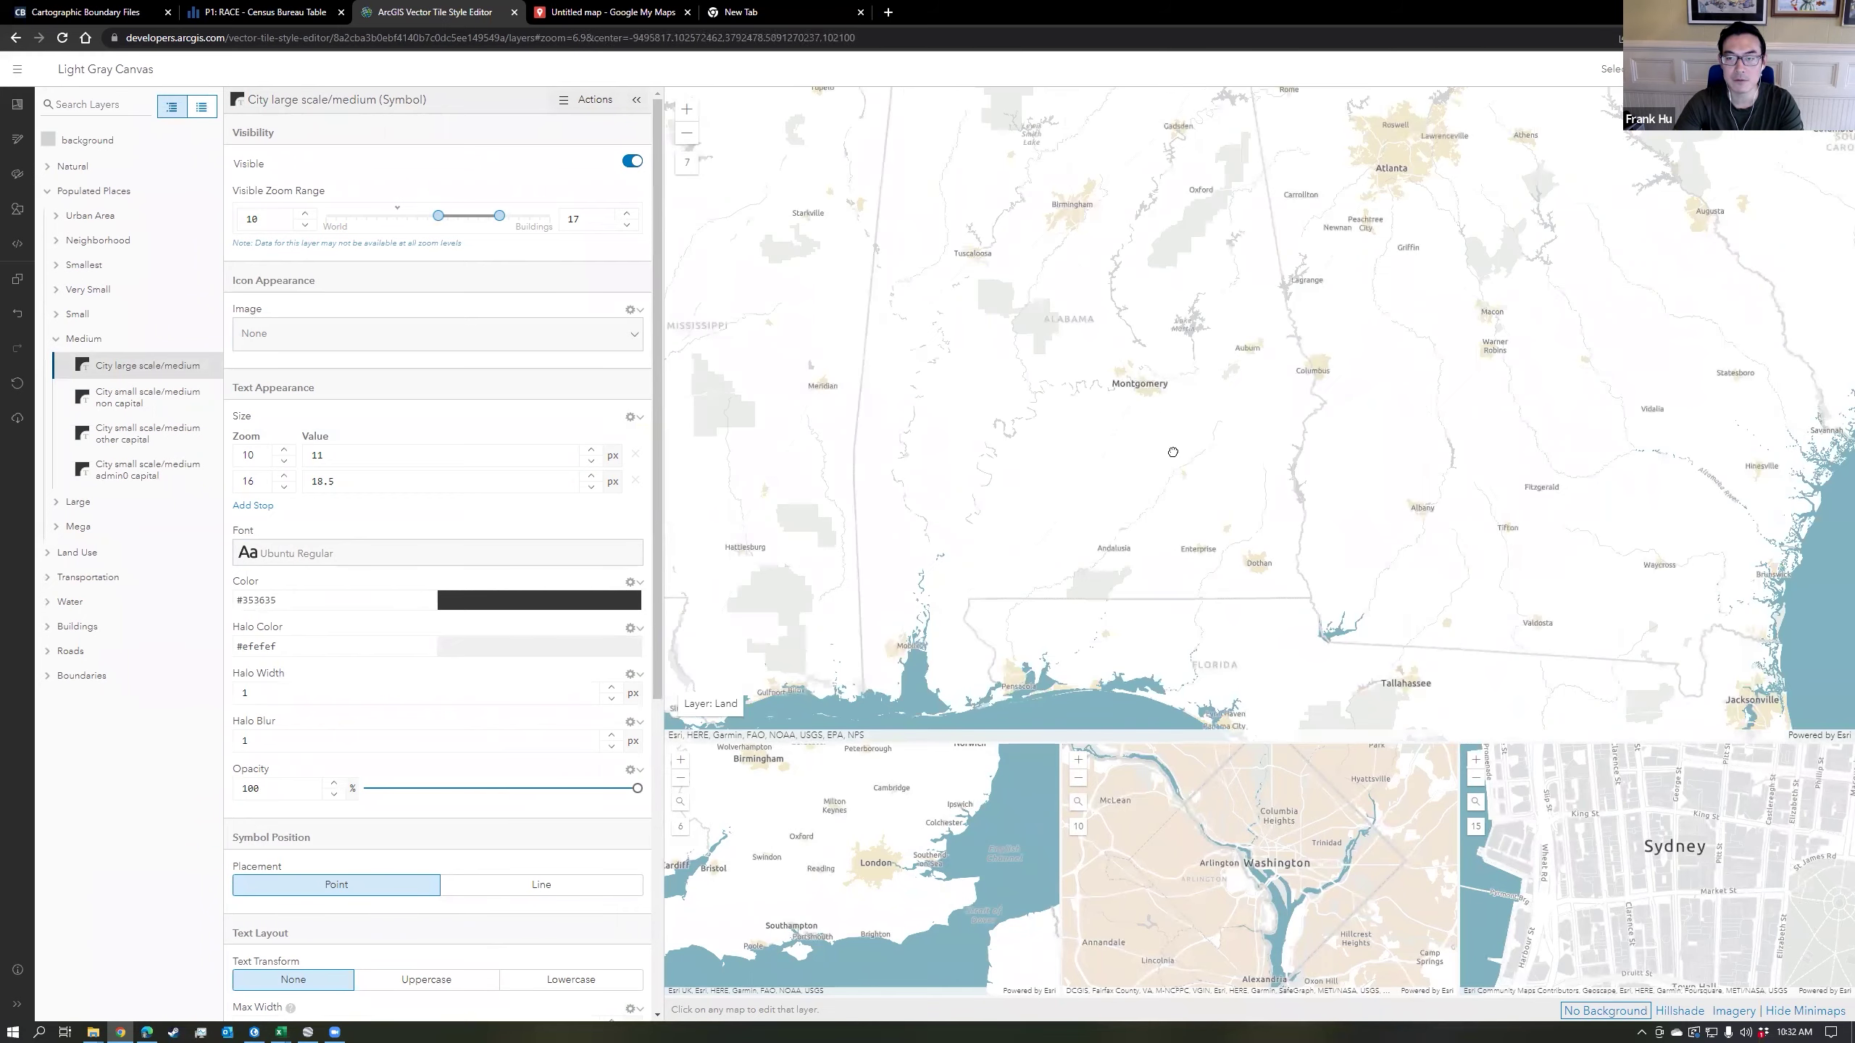
scroll(1173, 452, "down", 1)
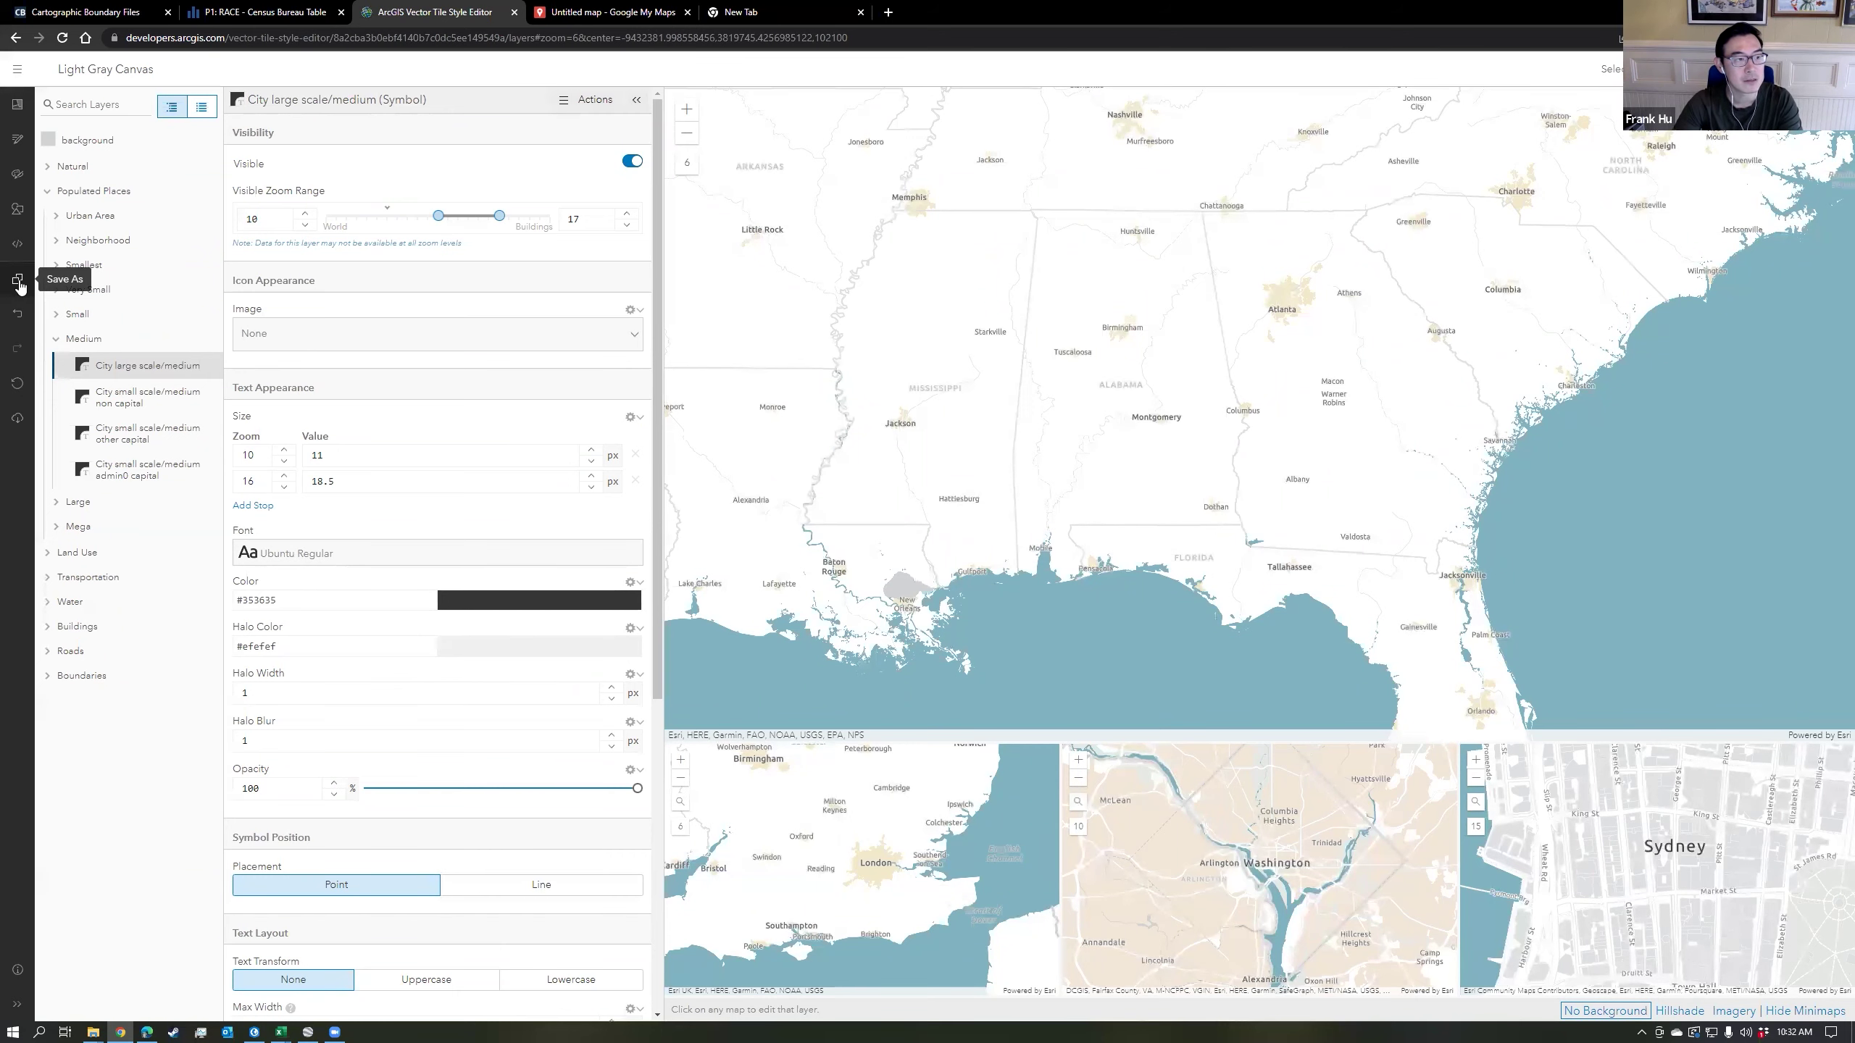
Save the customized style as a private copy titled with the owner's first name followed by "Gray Base".
left_click(17, 282)
type("F")
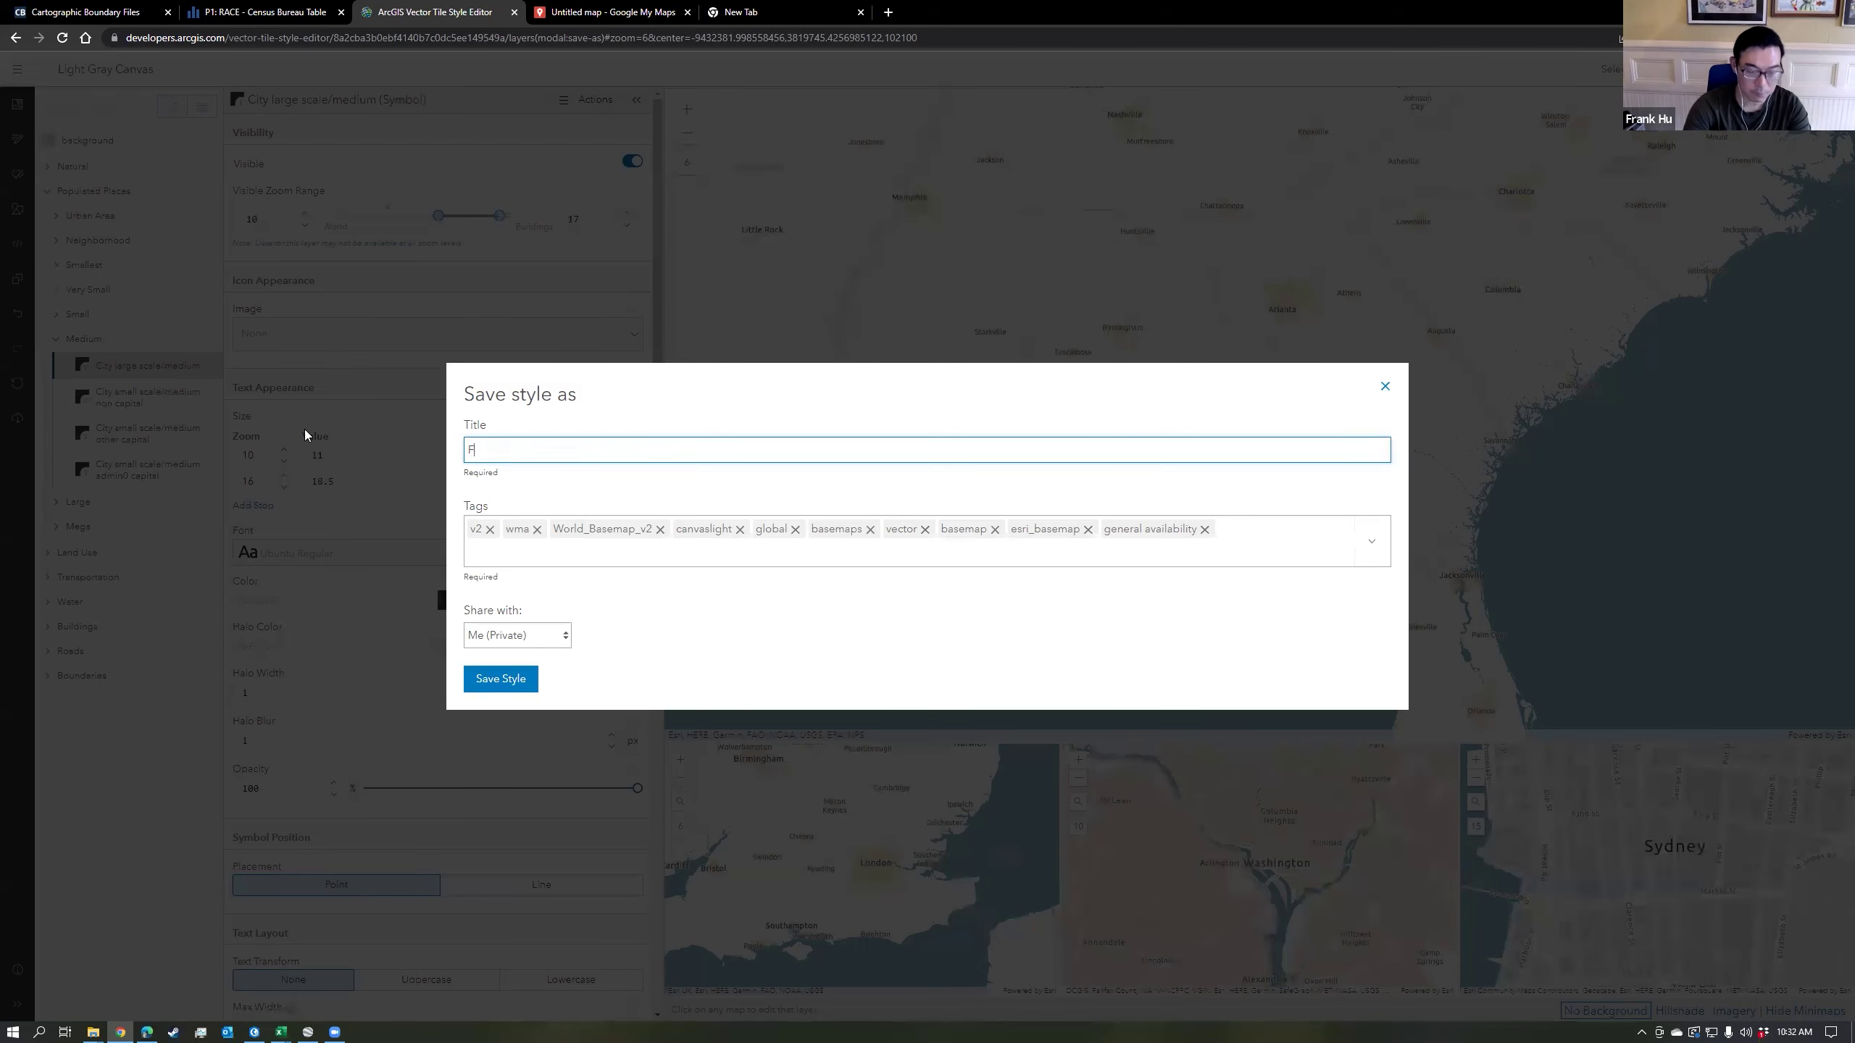
type("rank's Gray Base")
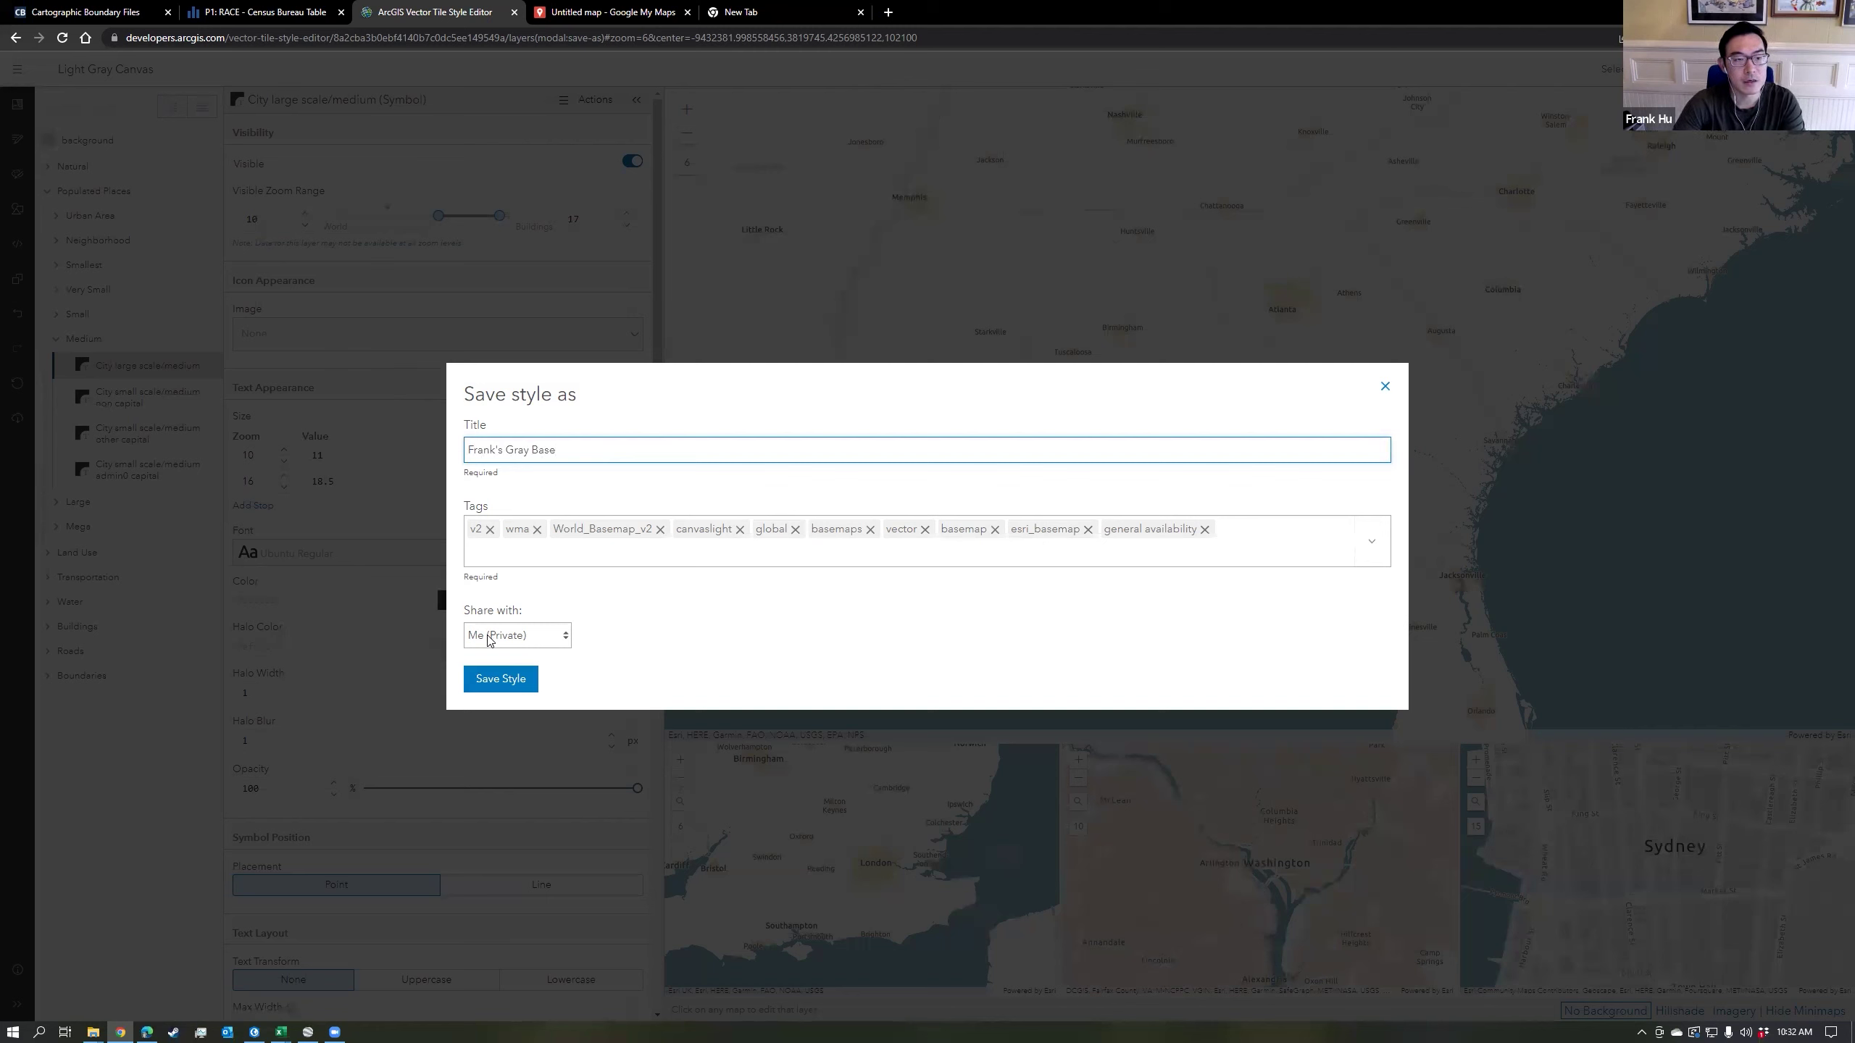
left_click(552, 642)
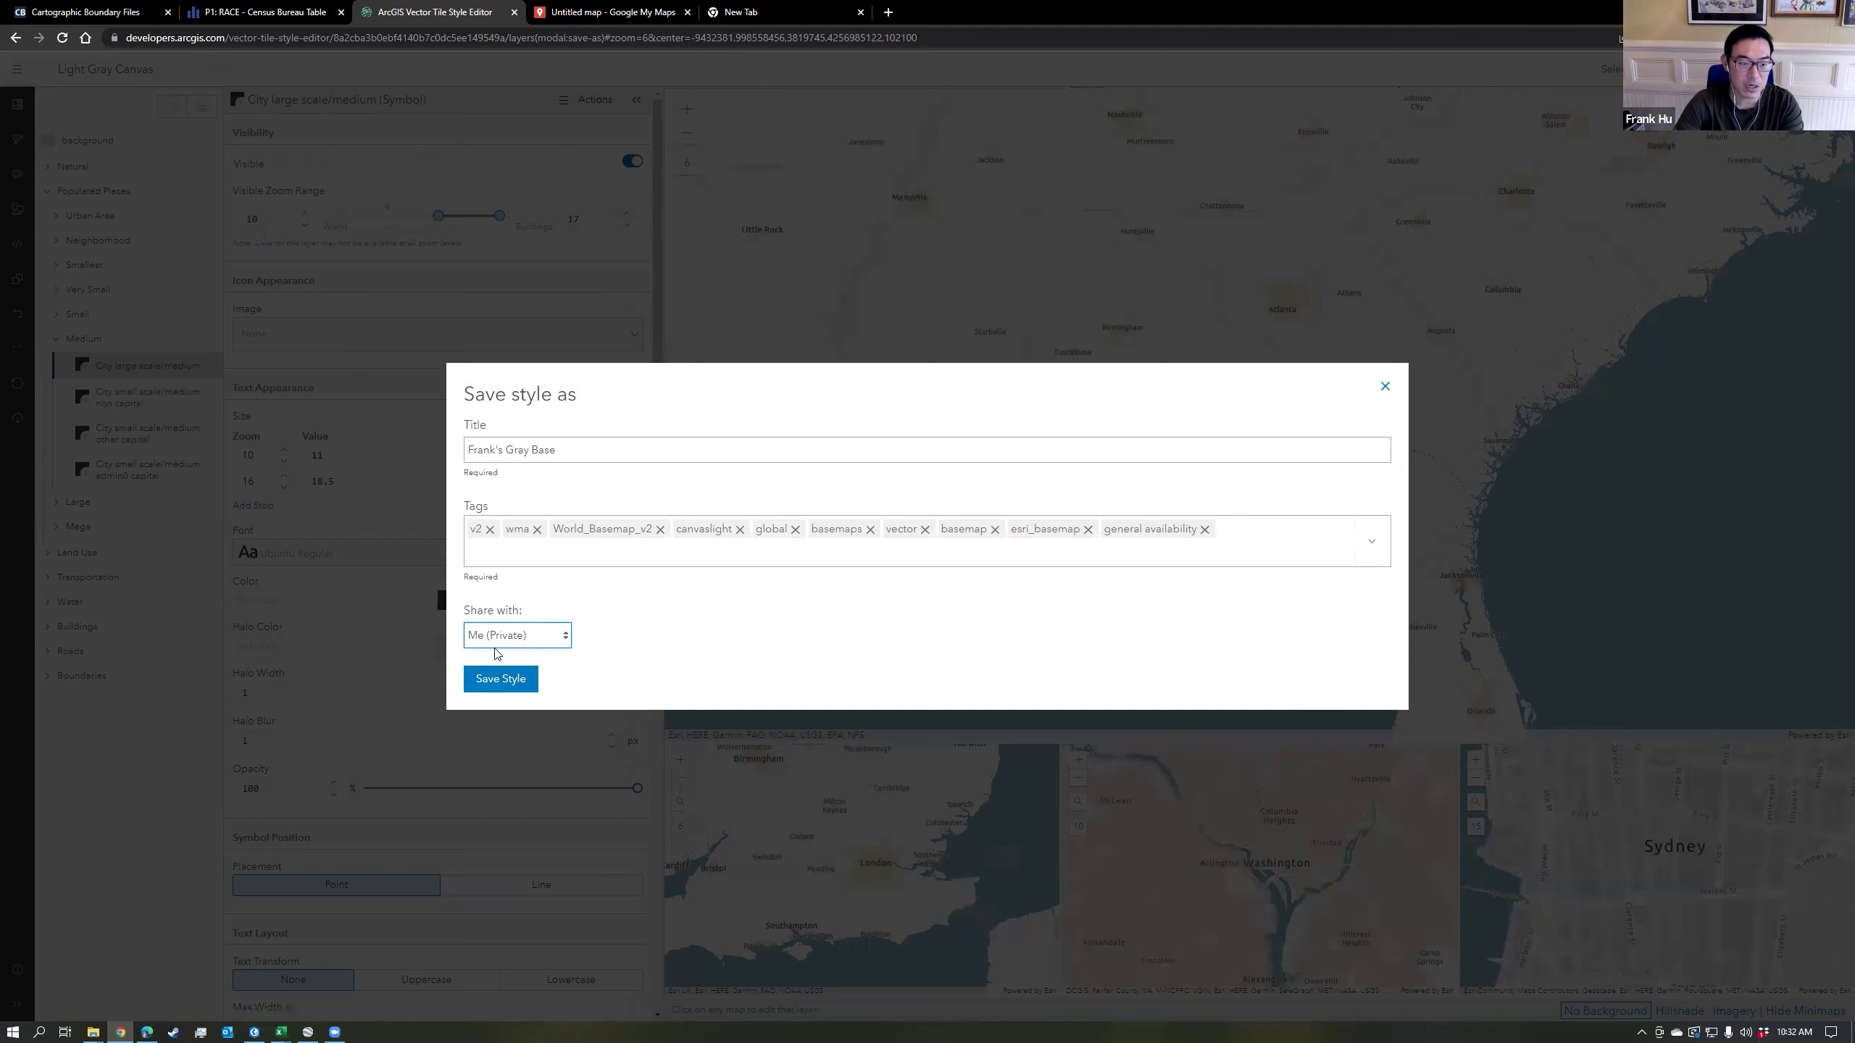
left_click(512, 687)
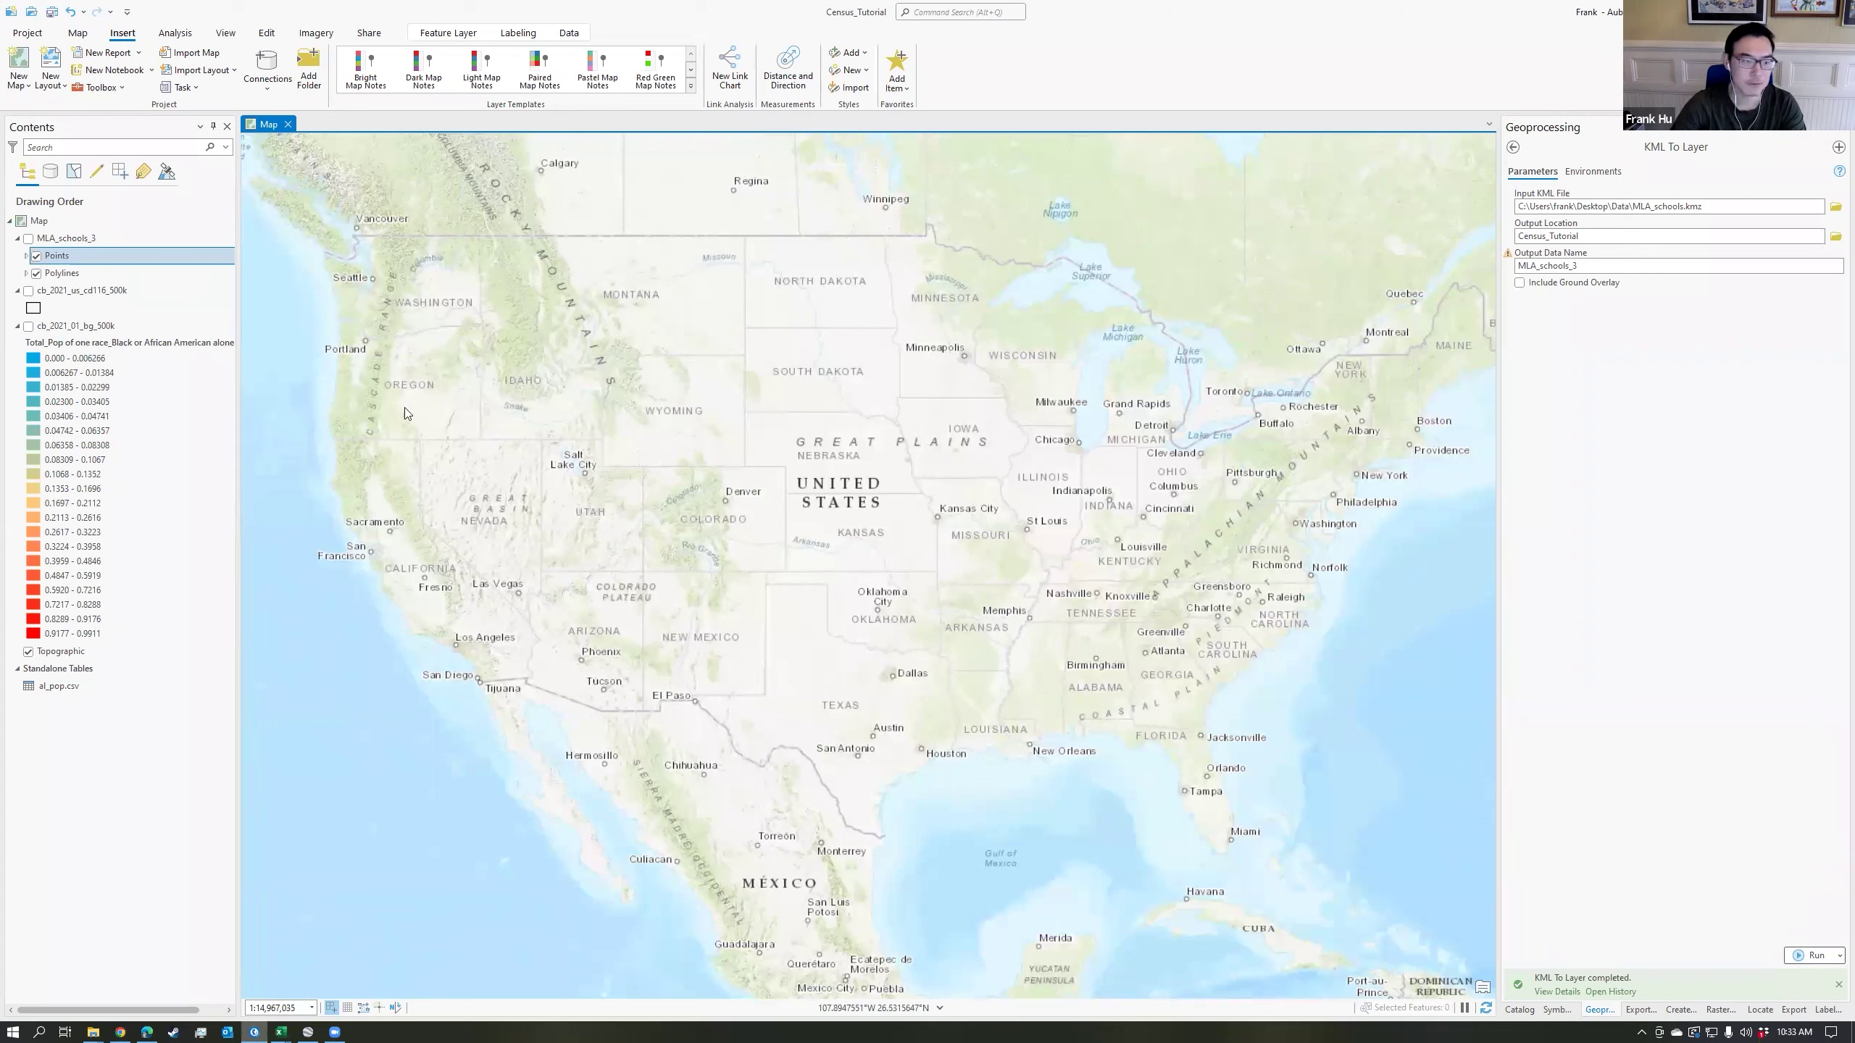
In ArcGIS Pro, add the saved Gray Base vector tile layer from My Content, hide the Topographic basemap, and collapse MLA_schools_3.
left_click(1512, 1010)
left_click(1554, 147)
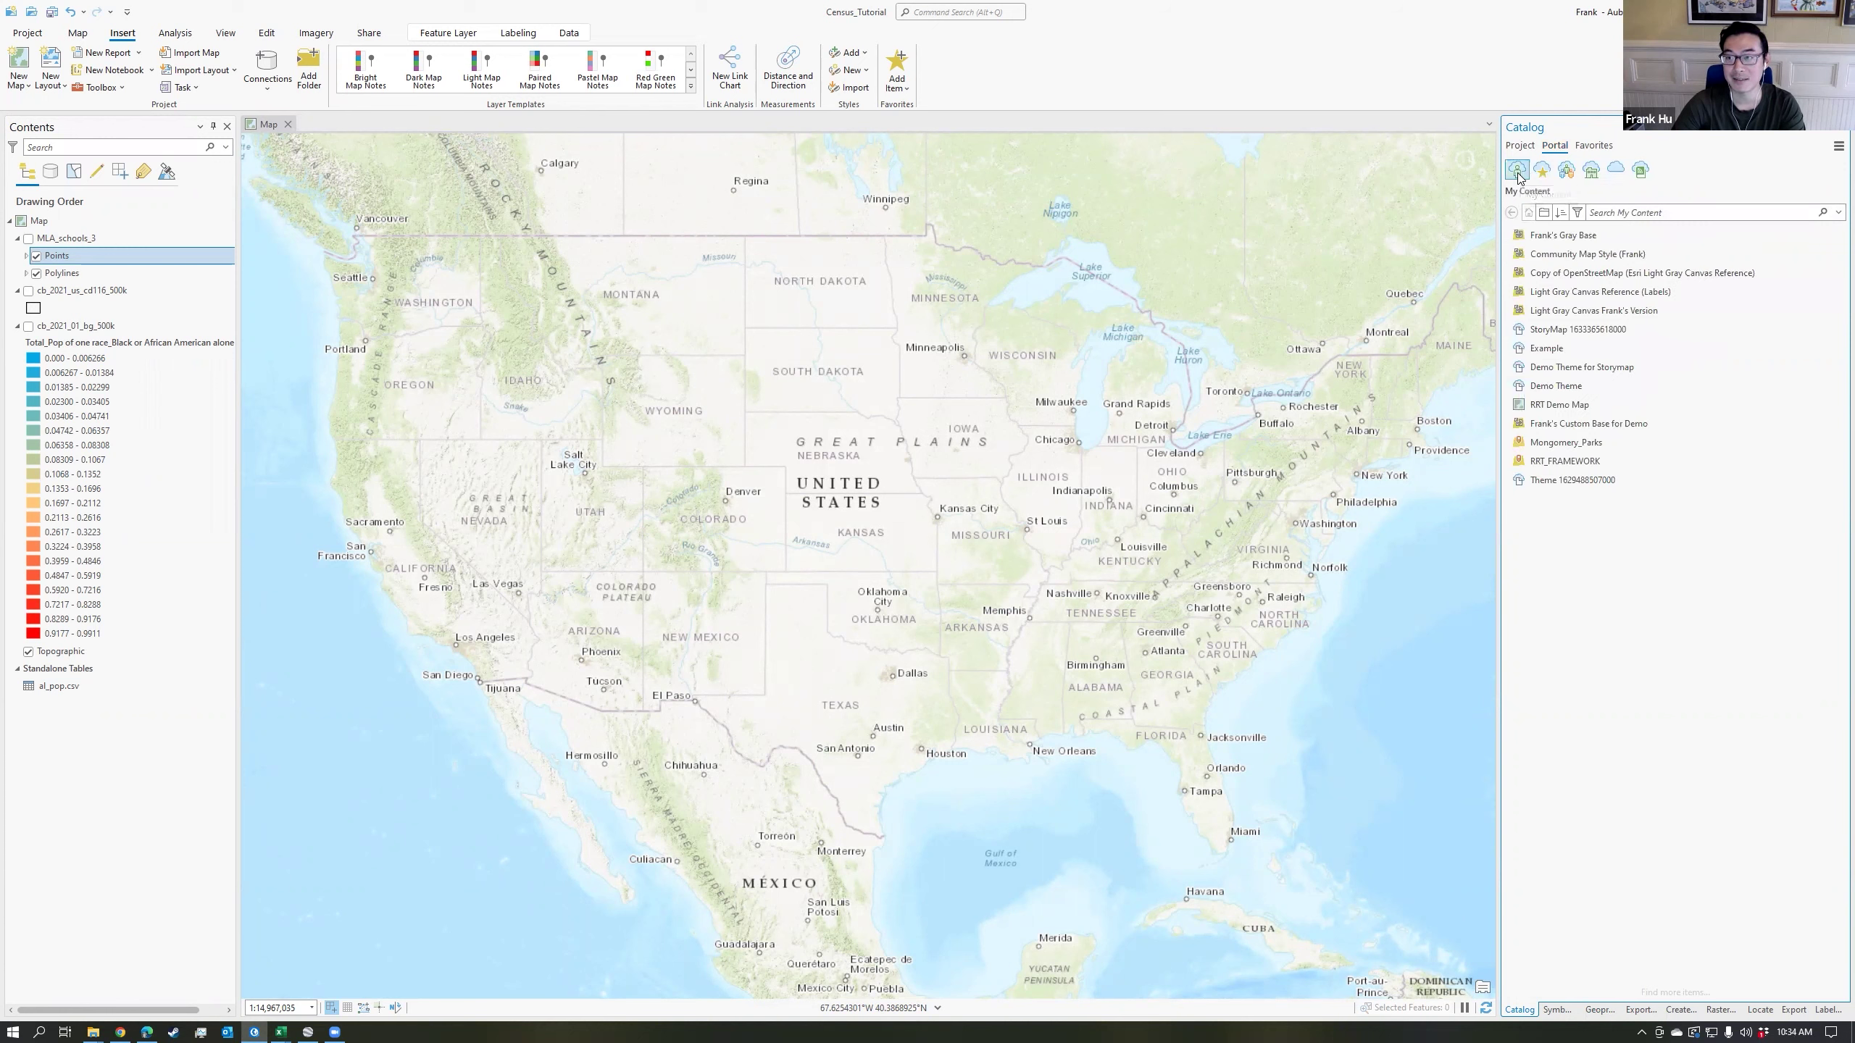
left_click(1641, 236)
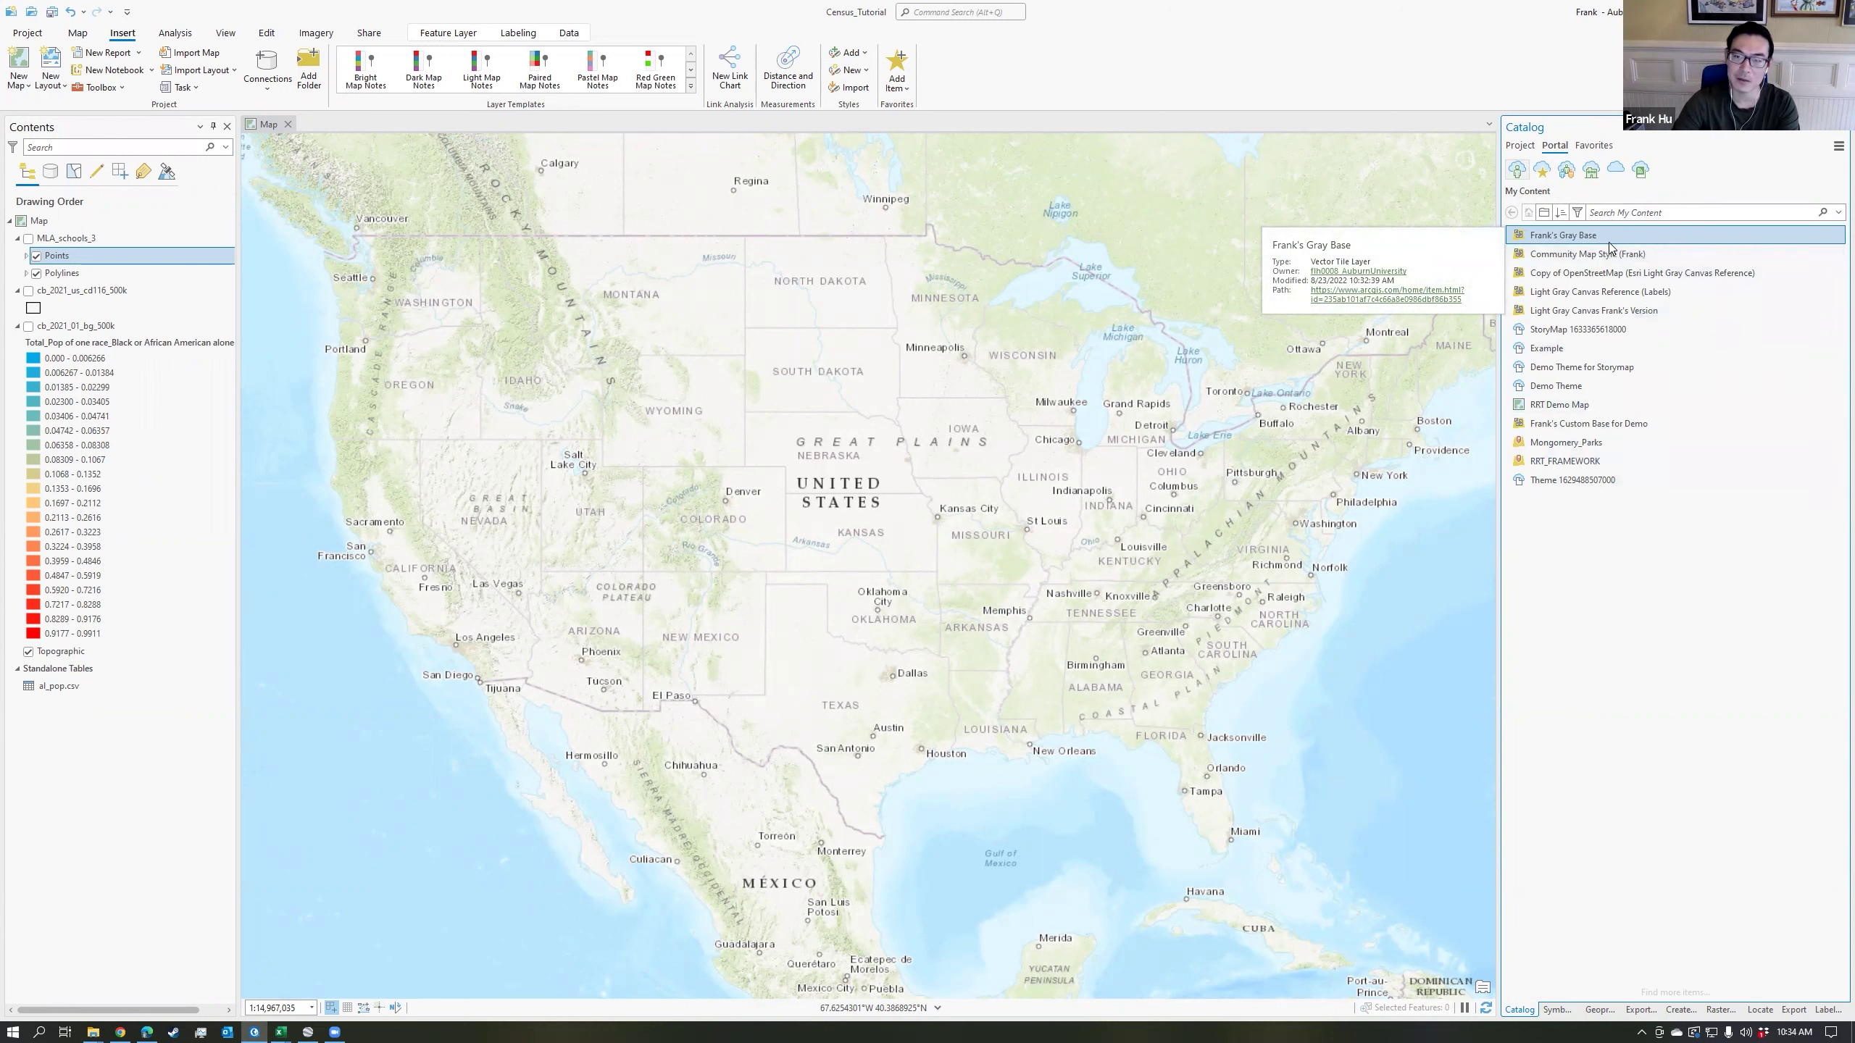
left_click_drag(1599, 239, 1181, 653)
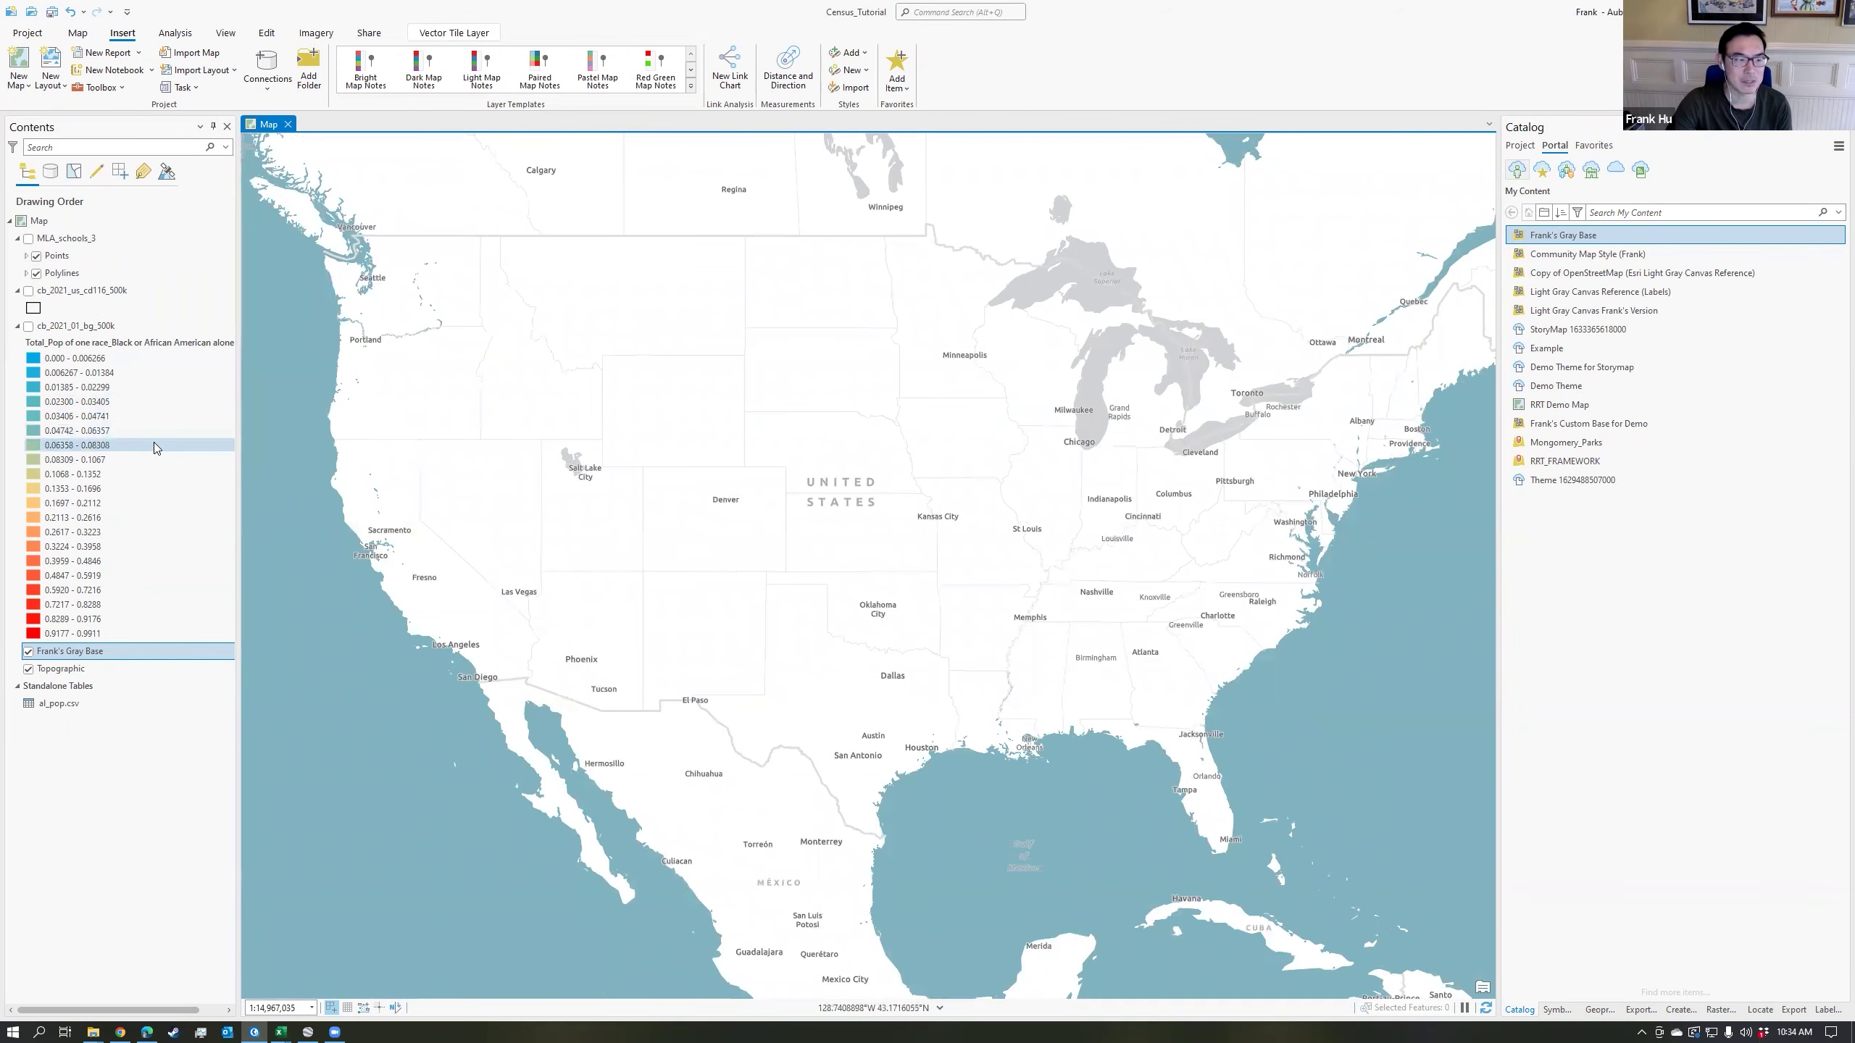
left_click(28, 668)
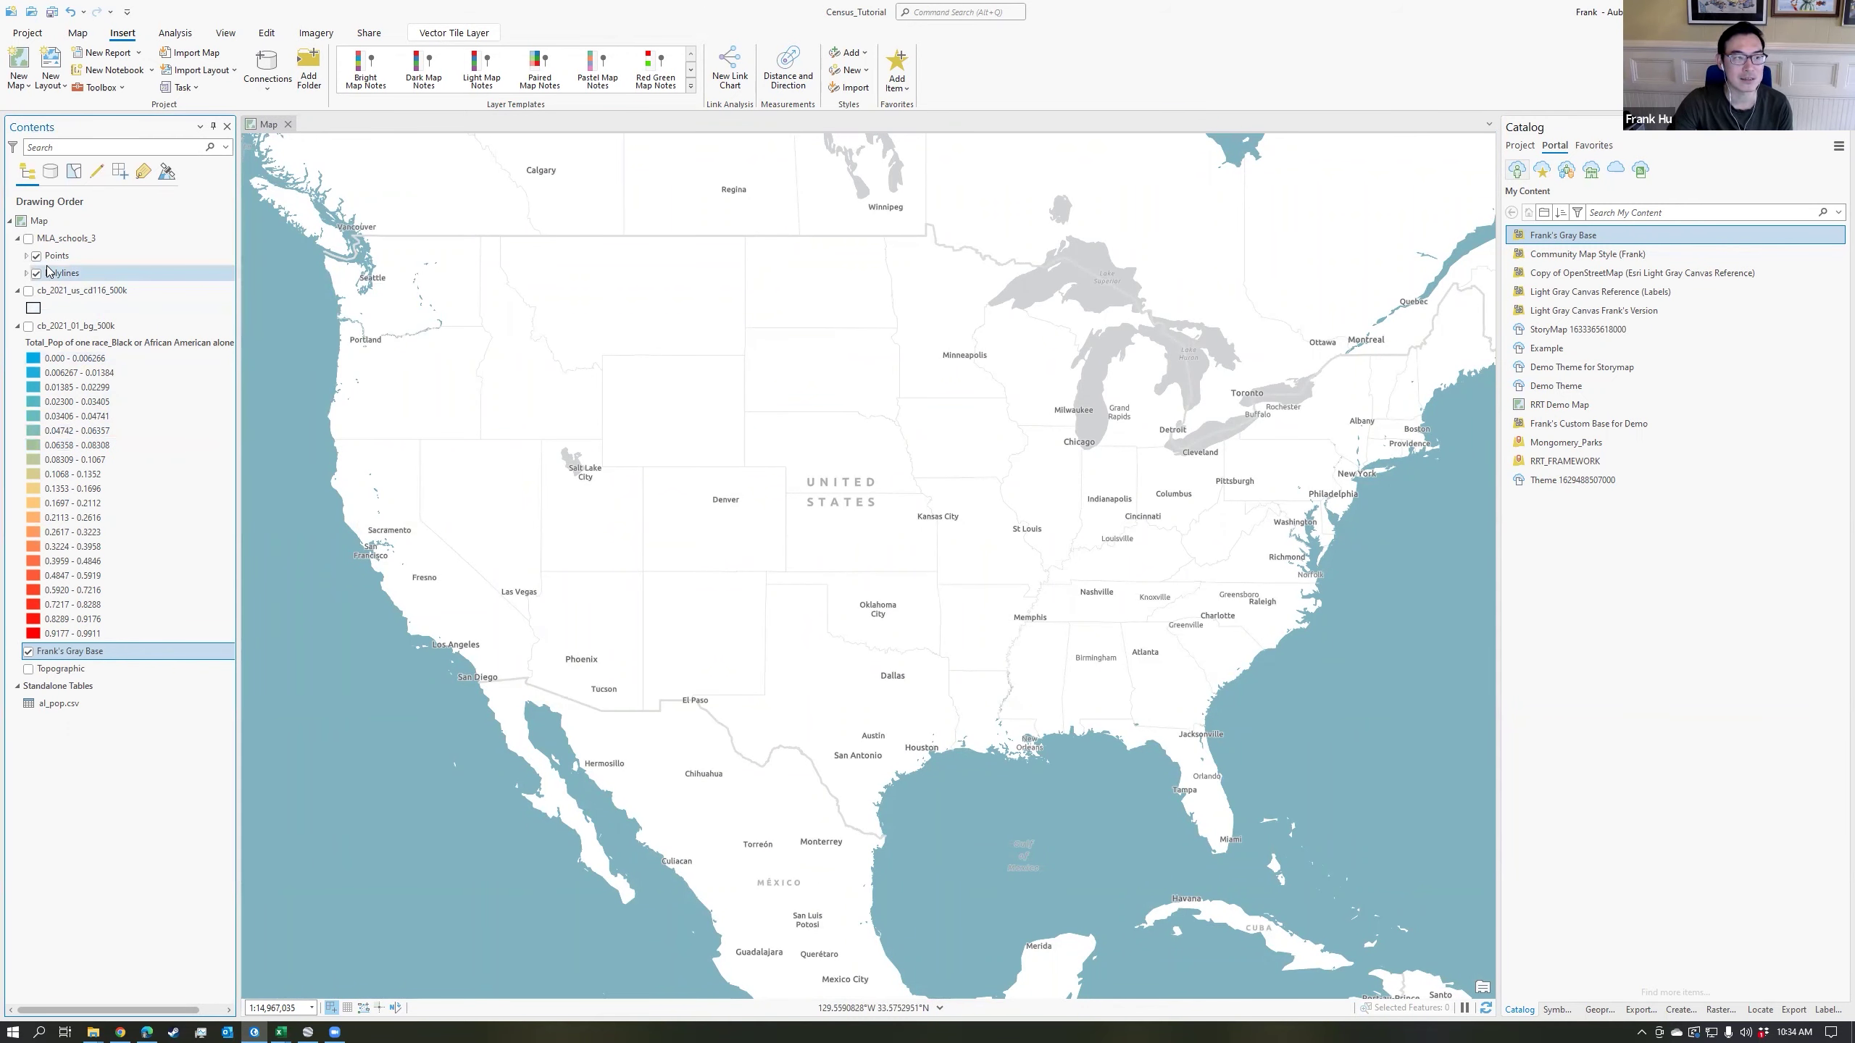
left_click(17, 238)
Create an Architectural D landscape layout (24" x 36") and insert a map frame of the current map covering the whole page.
scroll(888, 654, "up", 5)
scroll(888, 655, "down", 5)
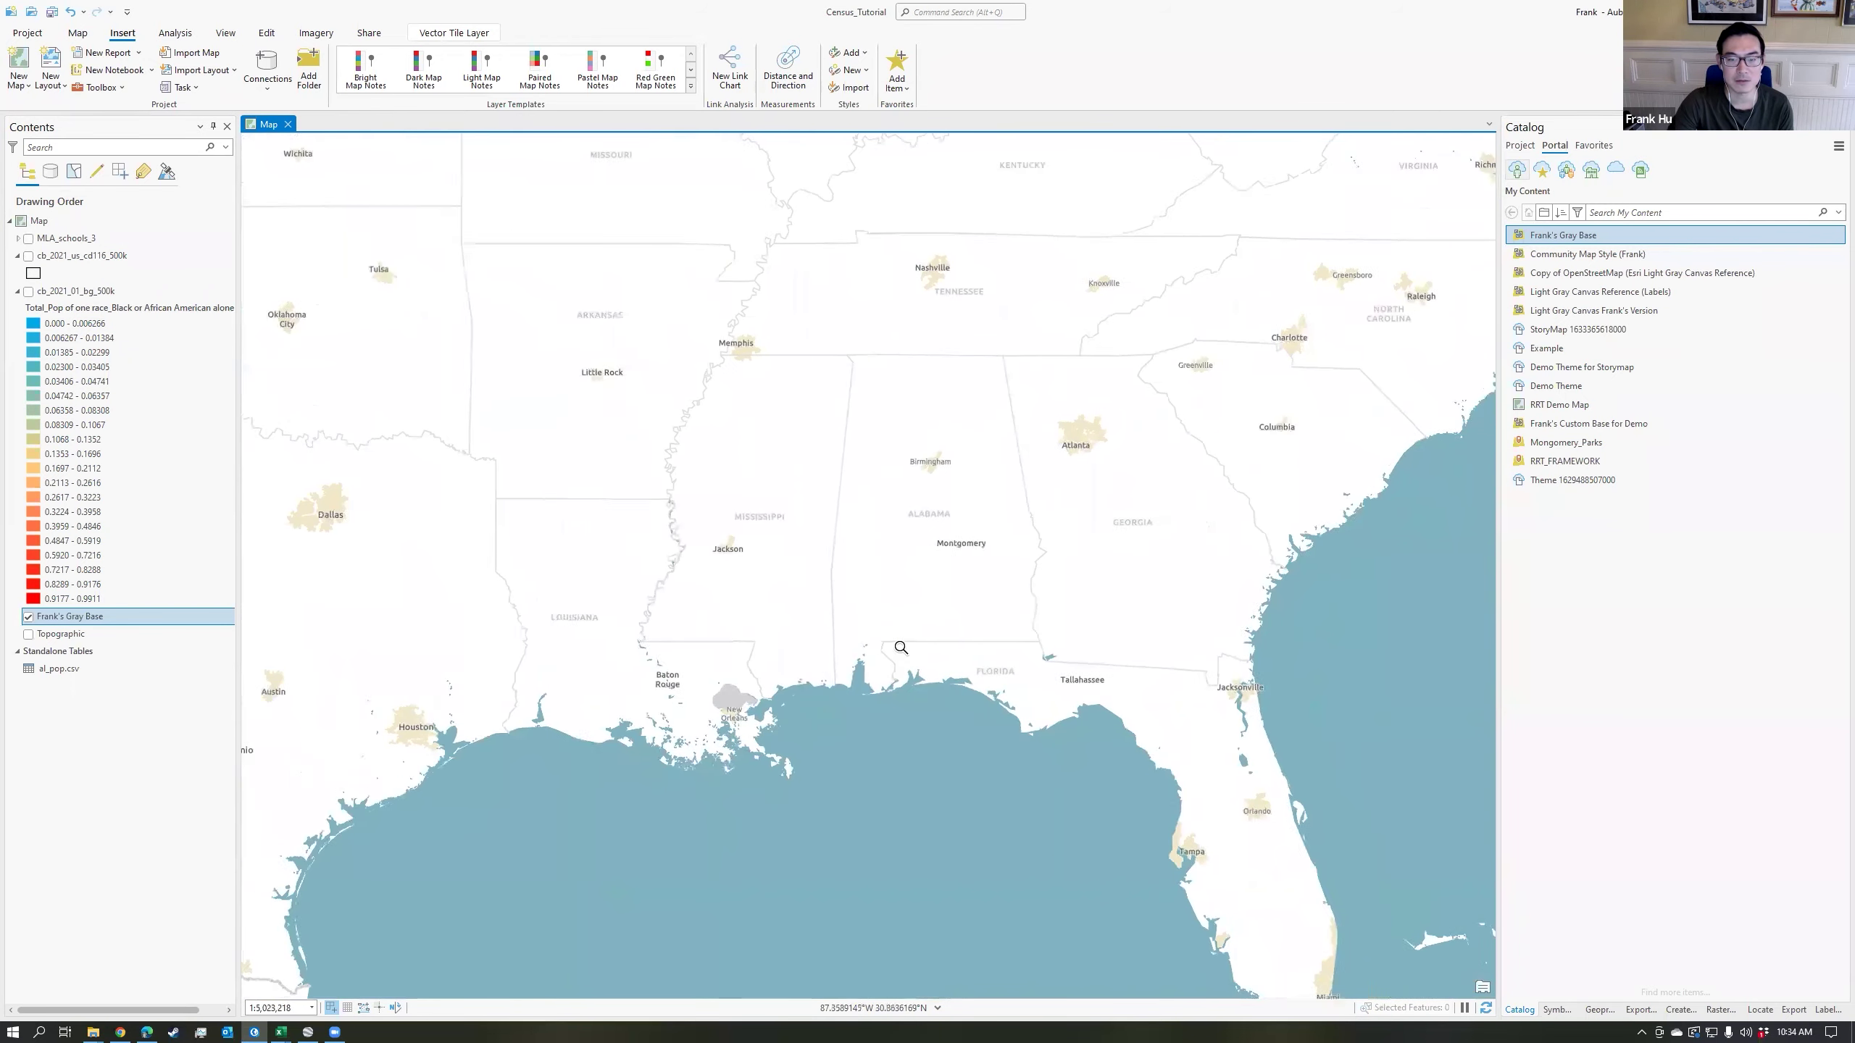
scroll(902, 647, "up", 2)
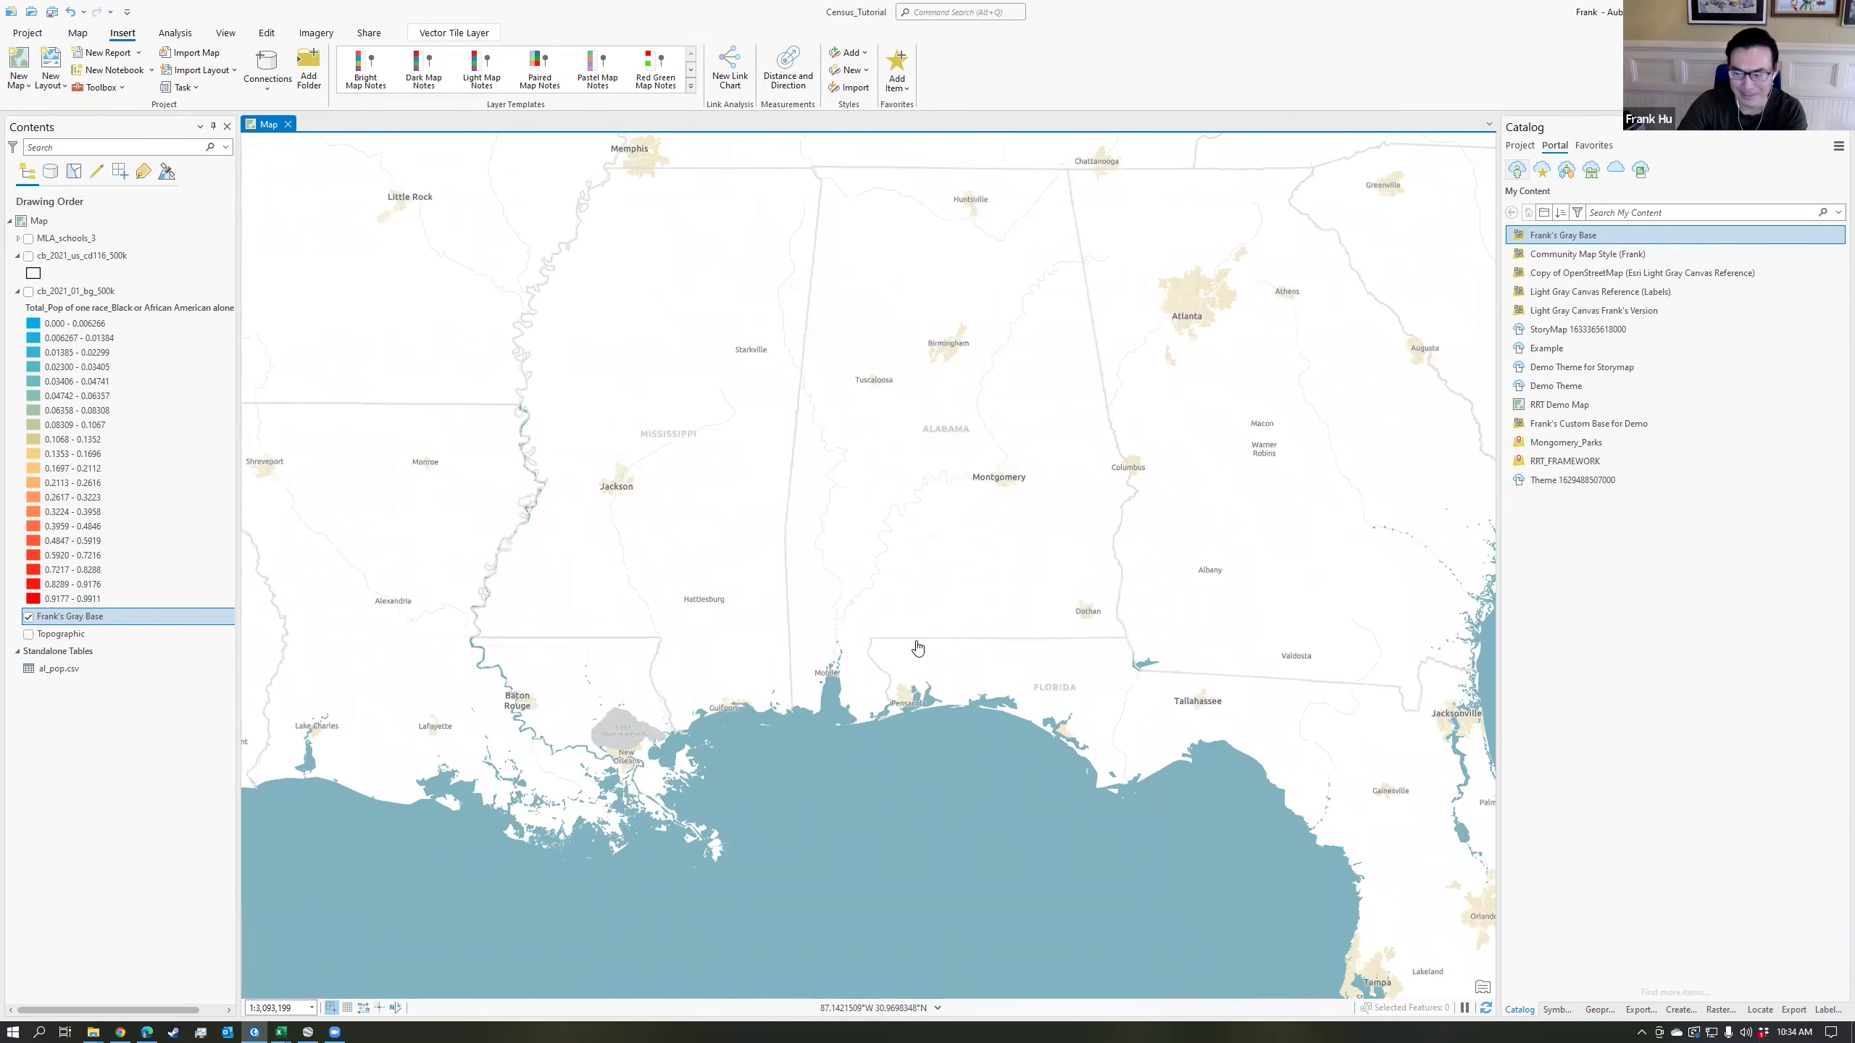
left_click_drag(959, 662, 1035, 516)
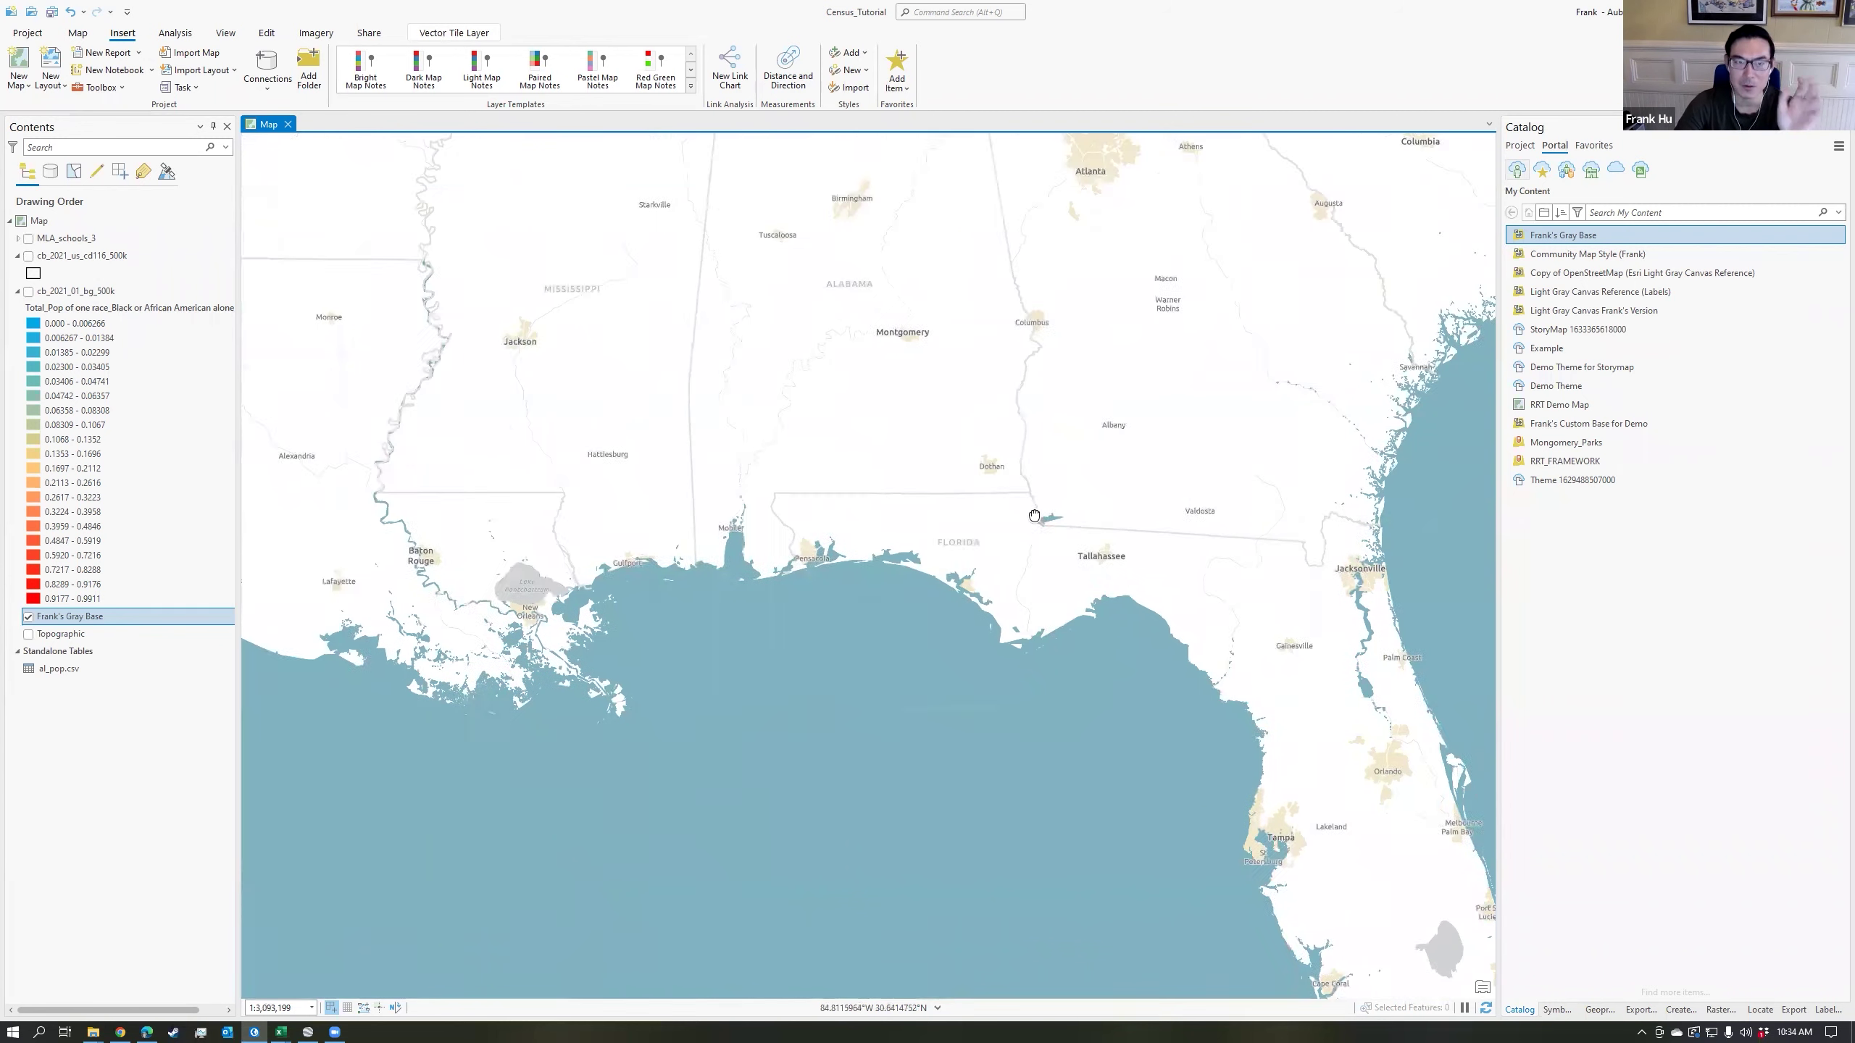
scroll(791, 365, "down", 1)
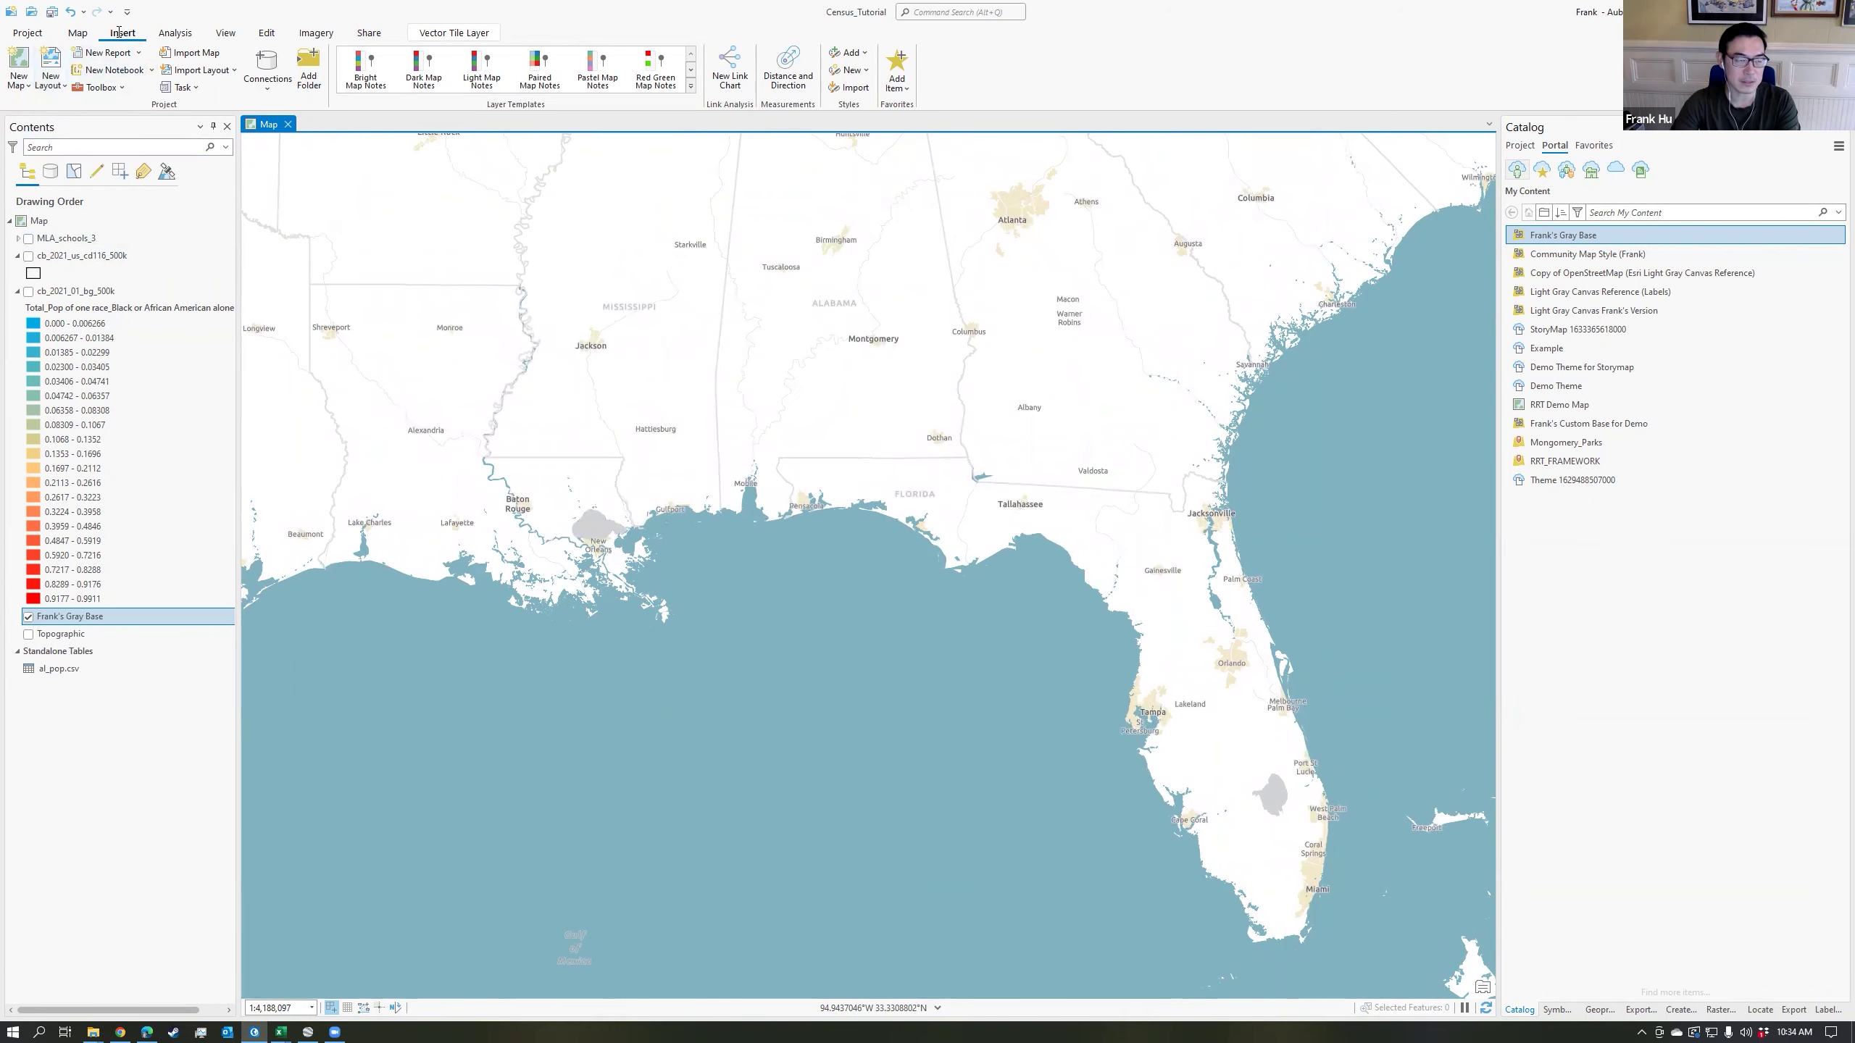
left_click(53, 85)
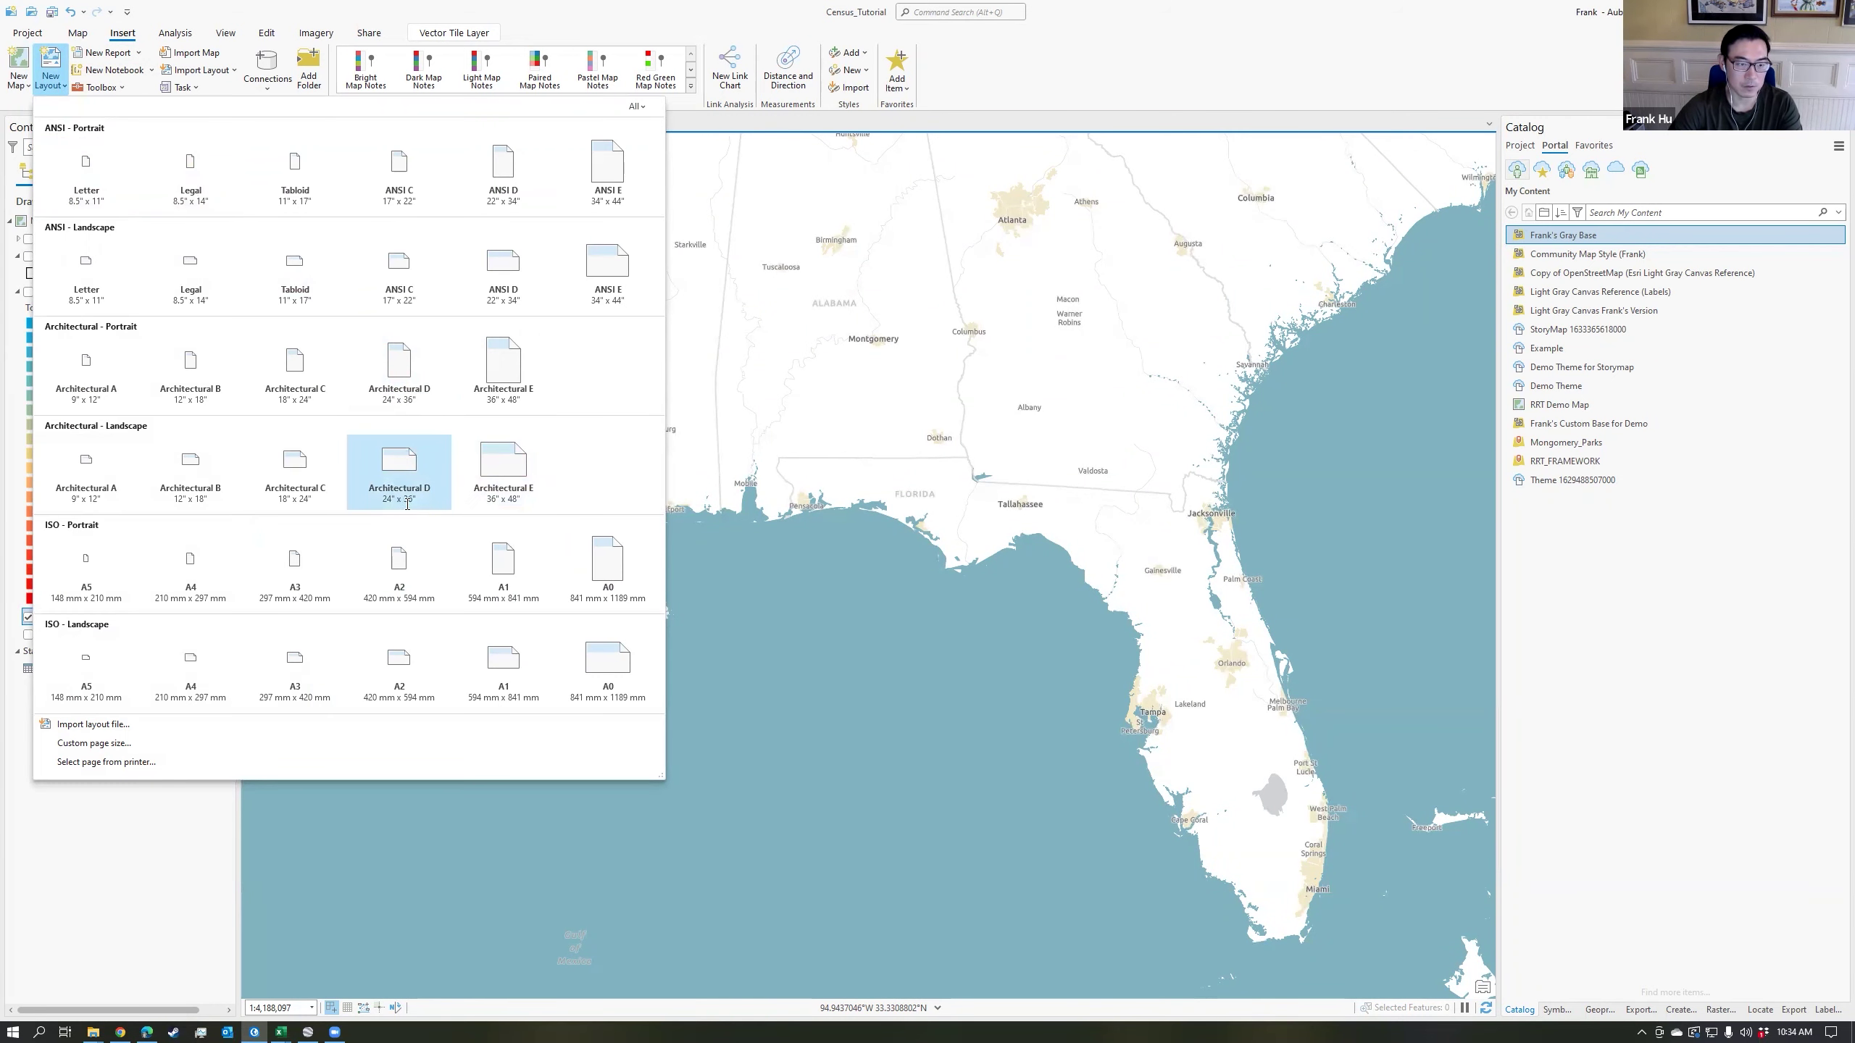
left_click(411, 481)
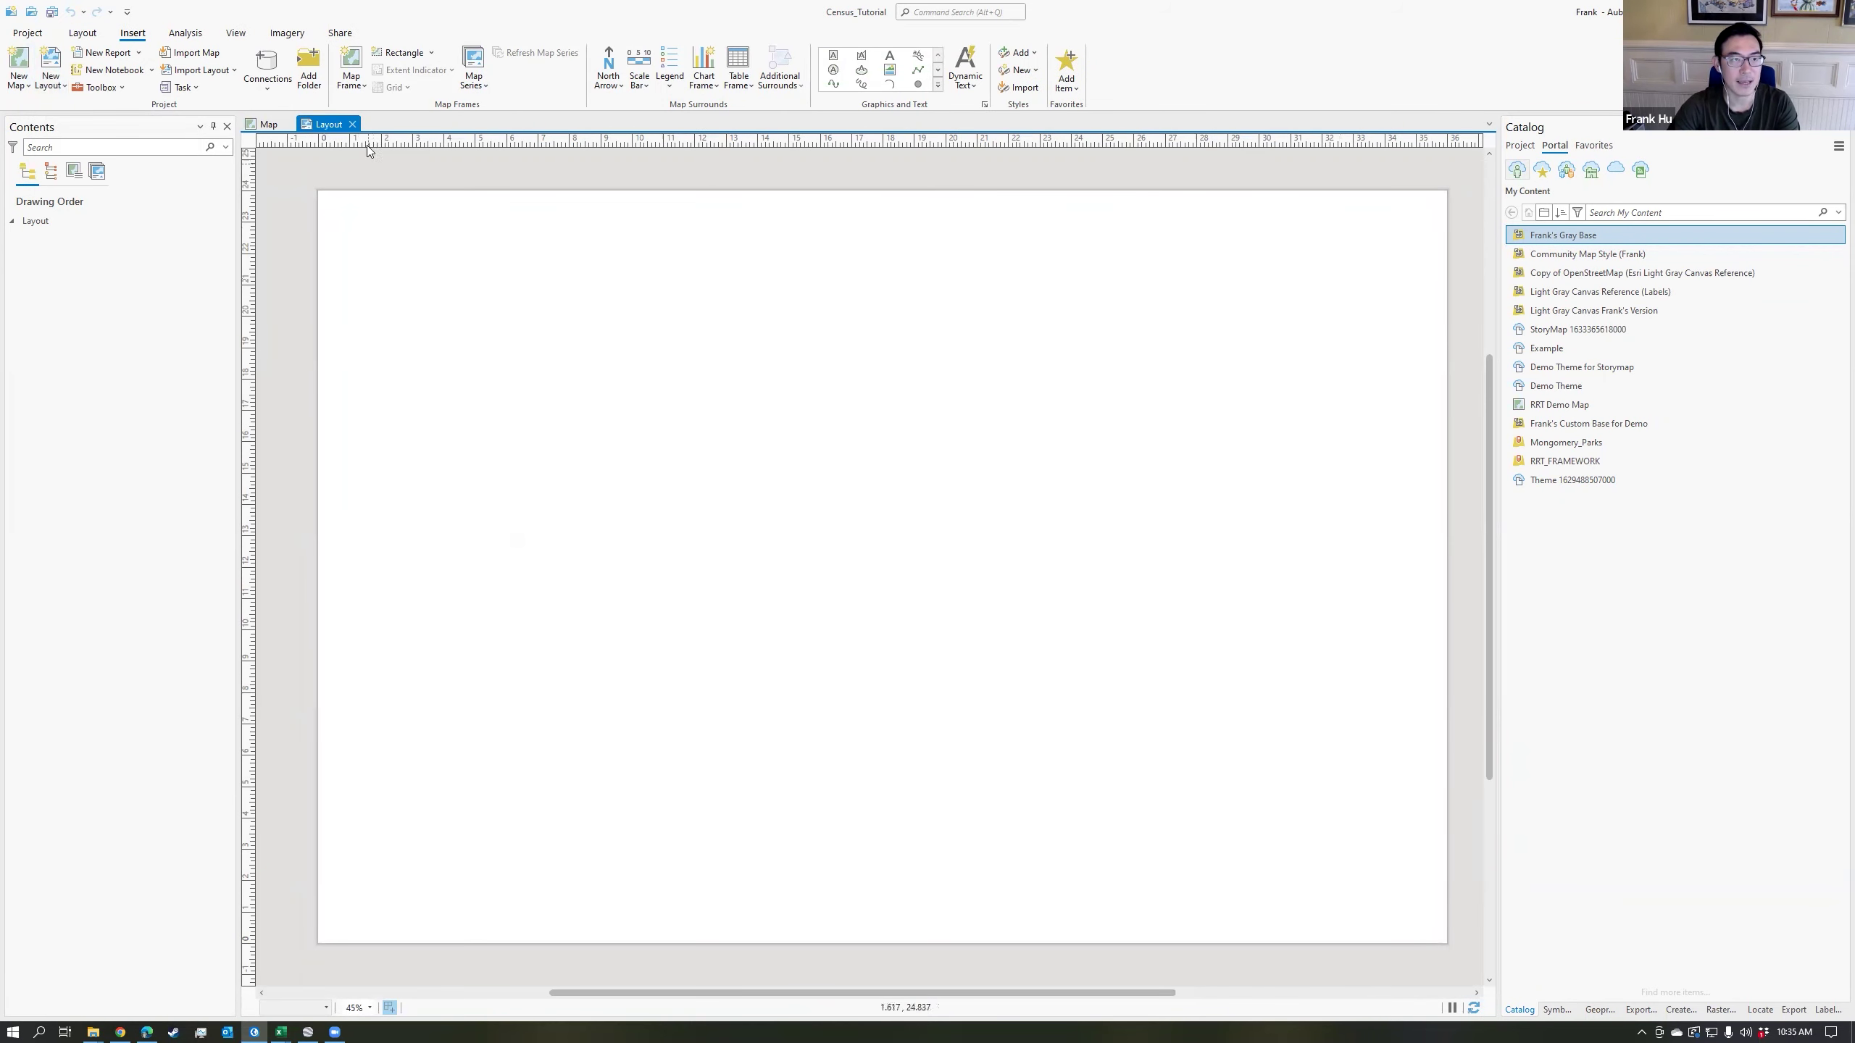
left_click(352, 77)
left_click(495, 196)
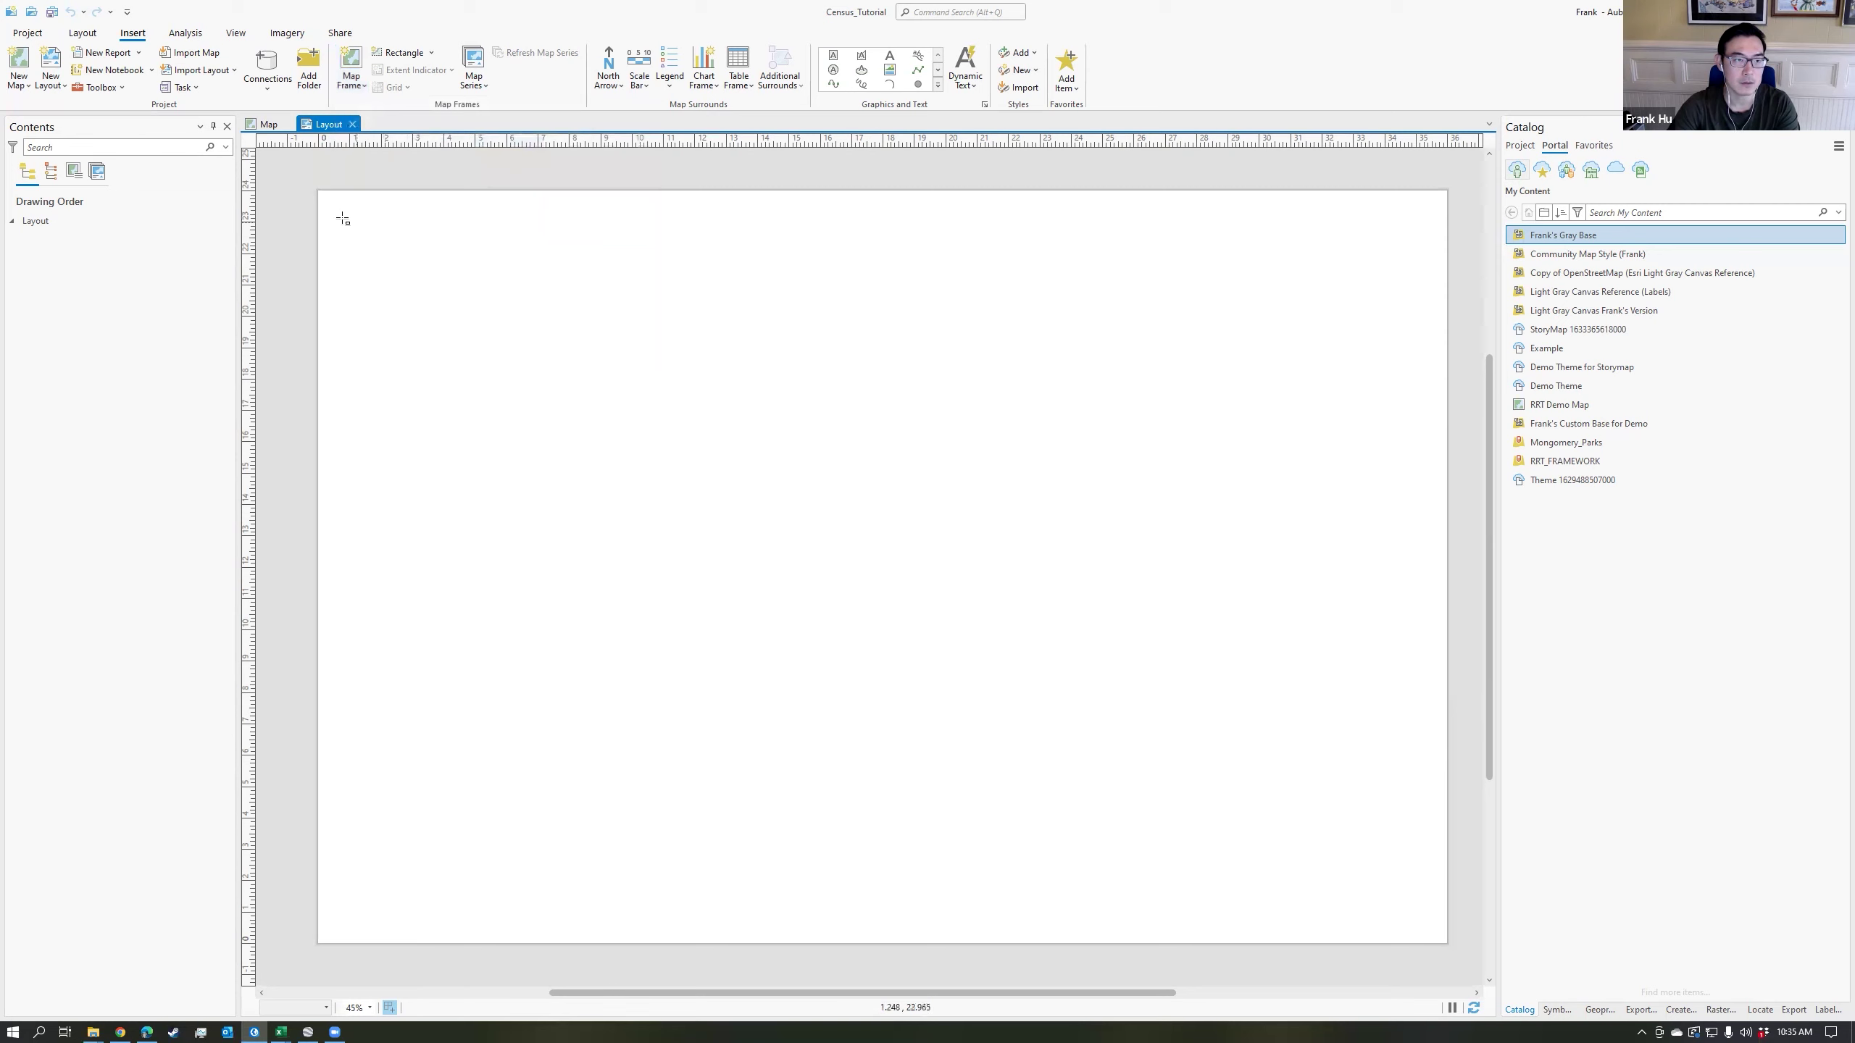
left_click_drag(319, 194, 1451, 952)
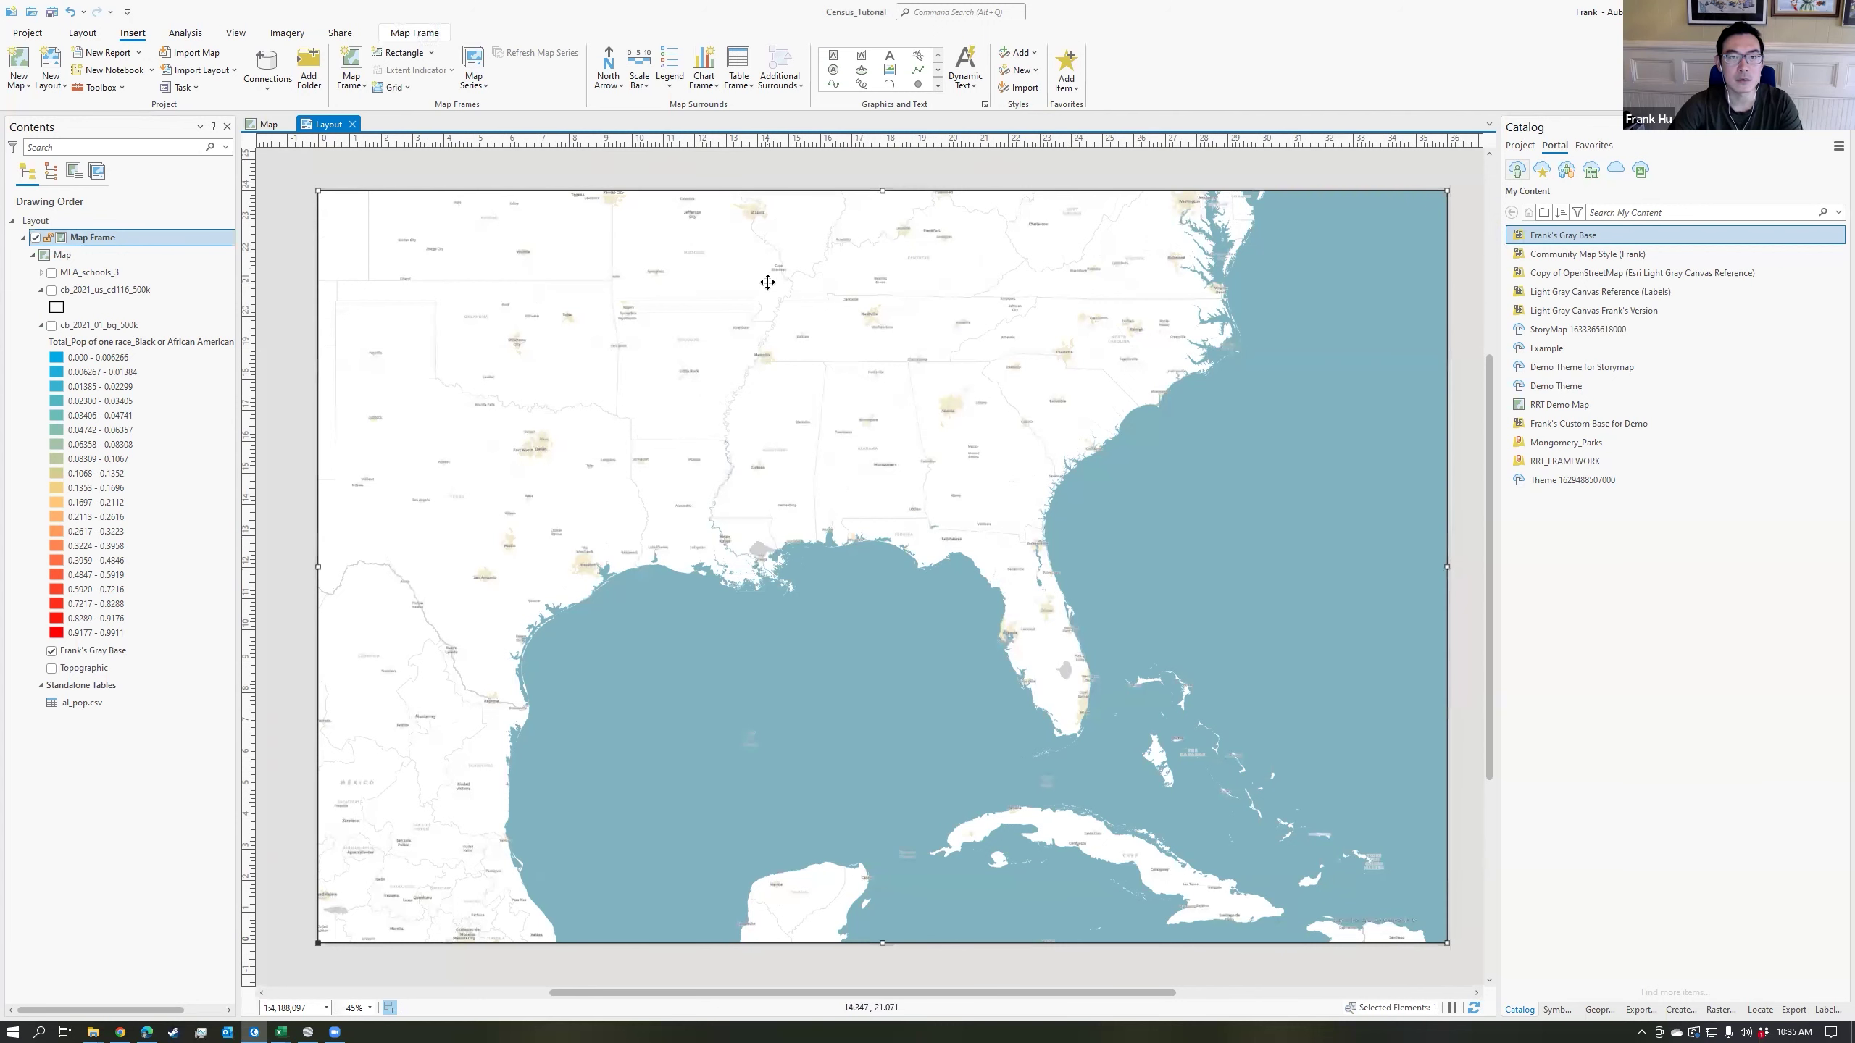
Activate the map frame, reframe its map on the southeastern states and the Gulf coast, and return to the layout.
left_click(83, 33)
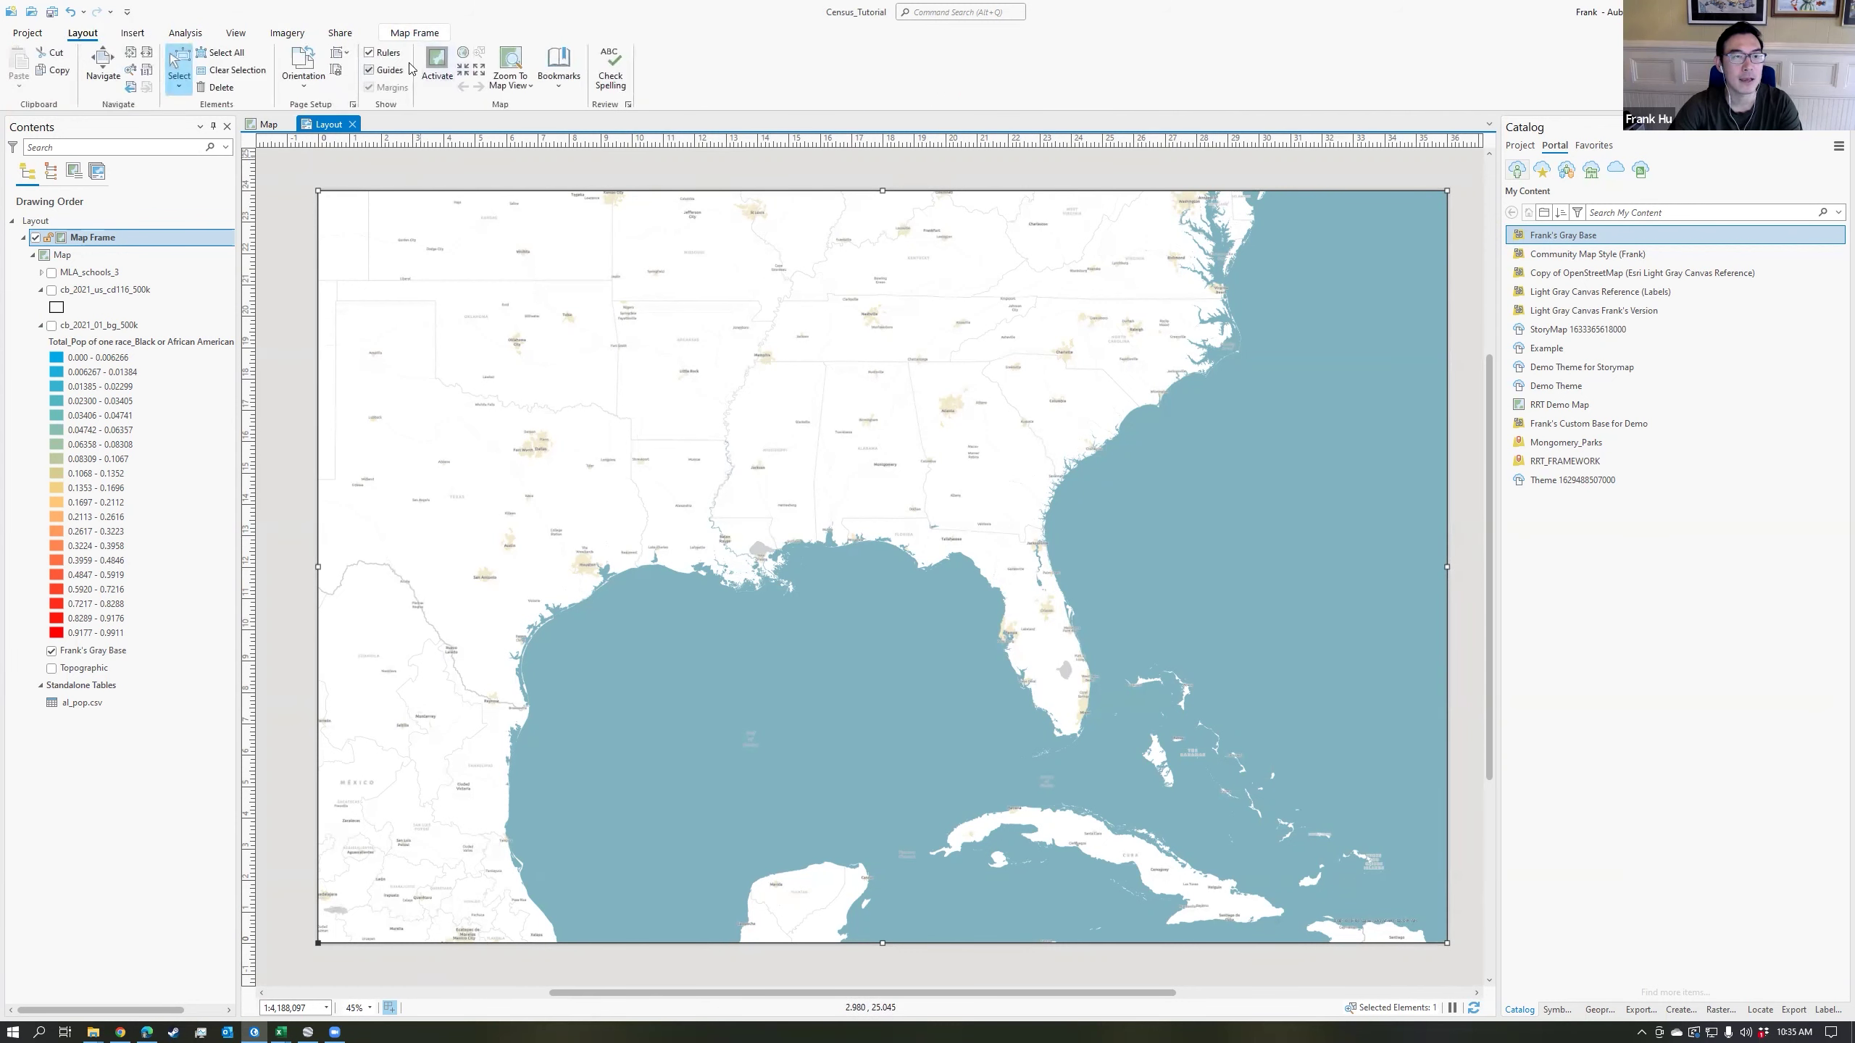
left_click(437, 64)
left_click_drag(636, 375, 770, 405)
scroll(770, 406, "up", 2)
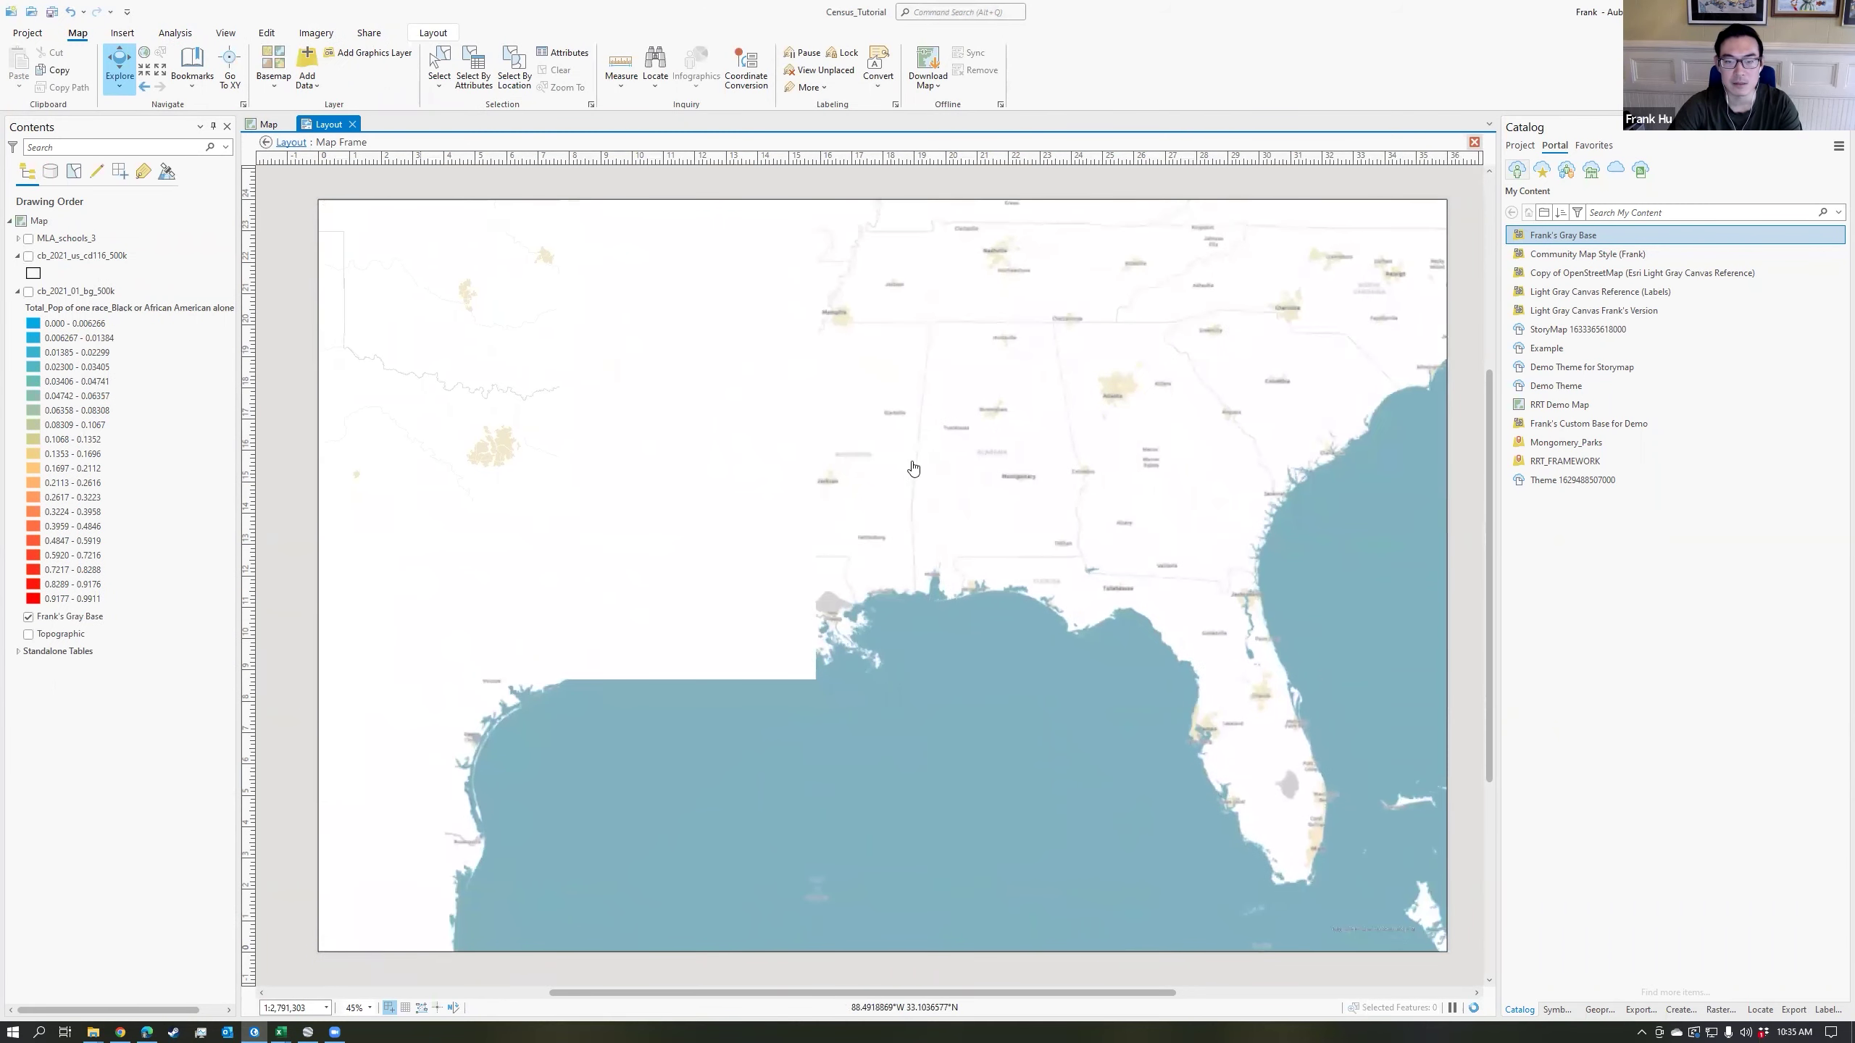
left_click(433, 32)
left_click(109, 69)
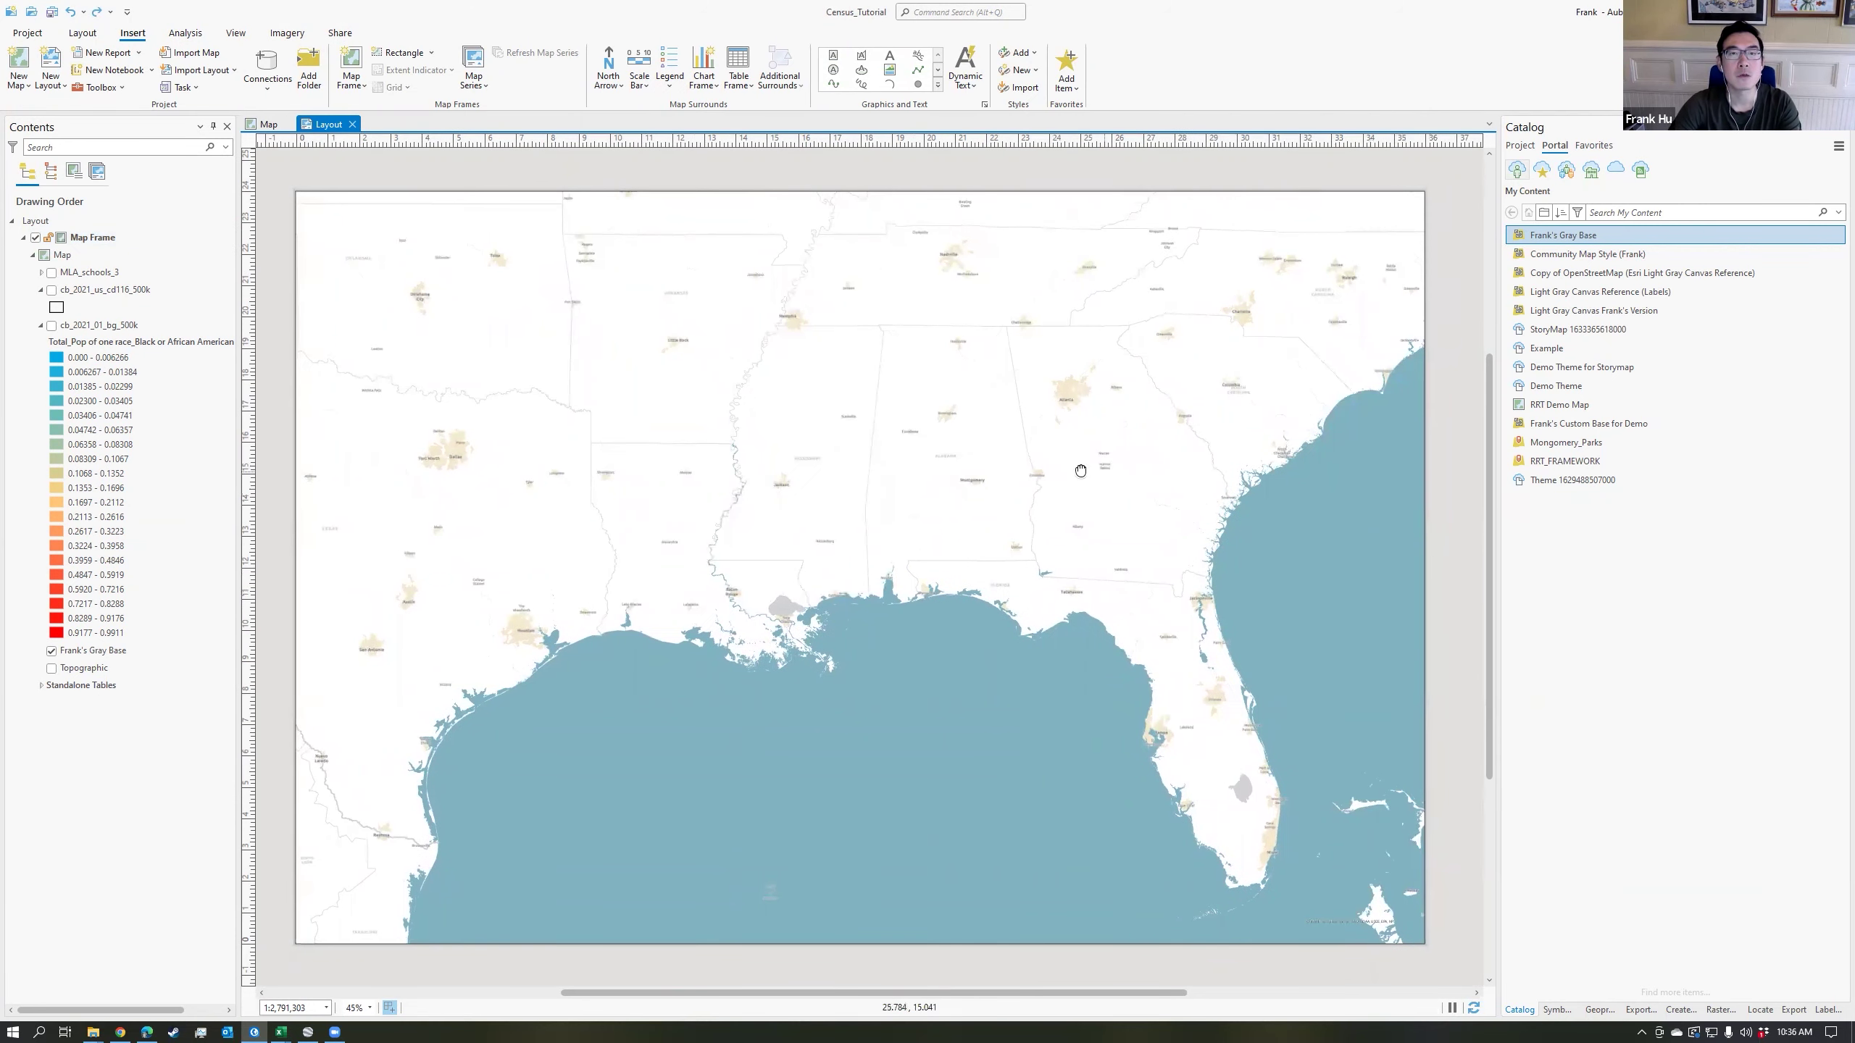
Export the layout to the Desktop as an SVG file named Map_South, starting from the Vector PDF preset.
left_click(340, 33)
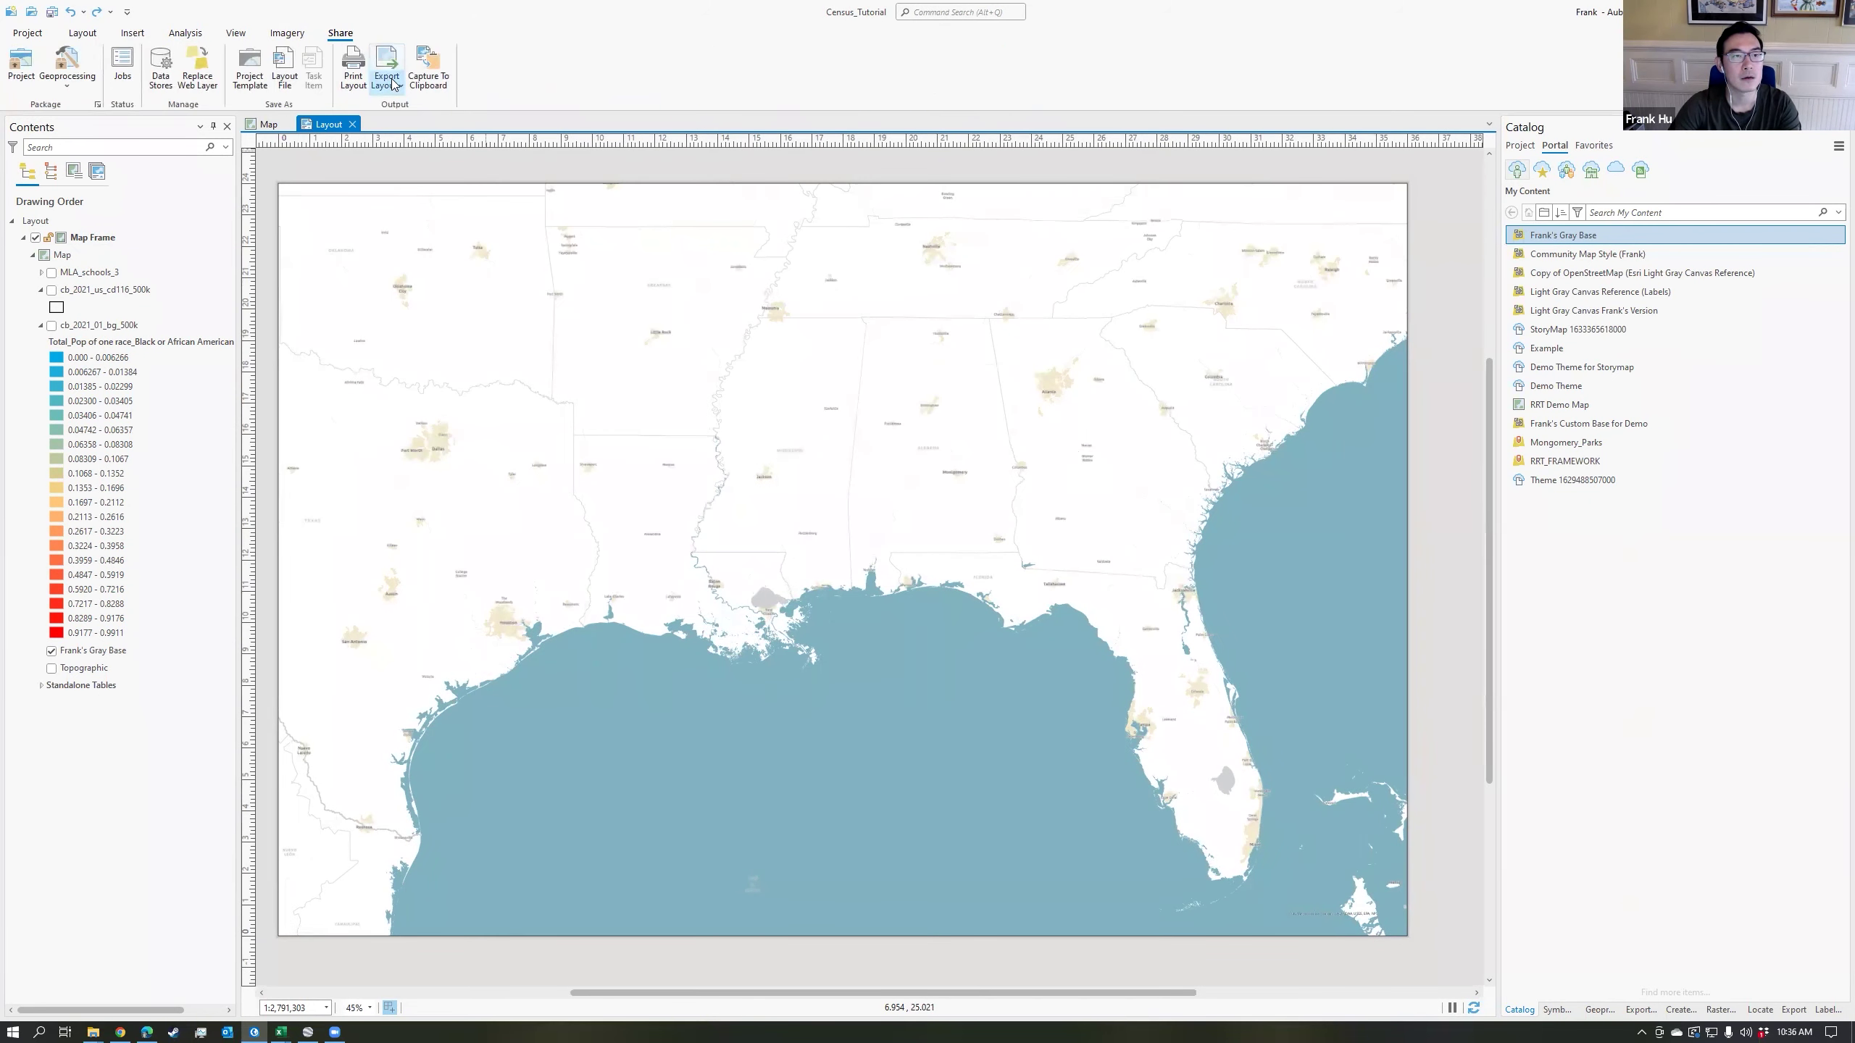
left_click(393, 85)
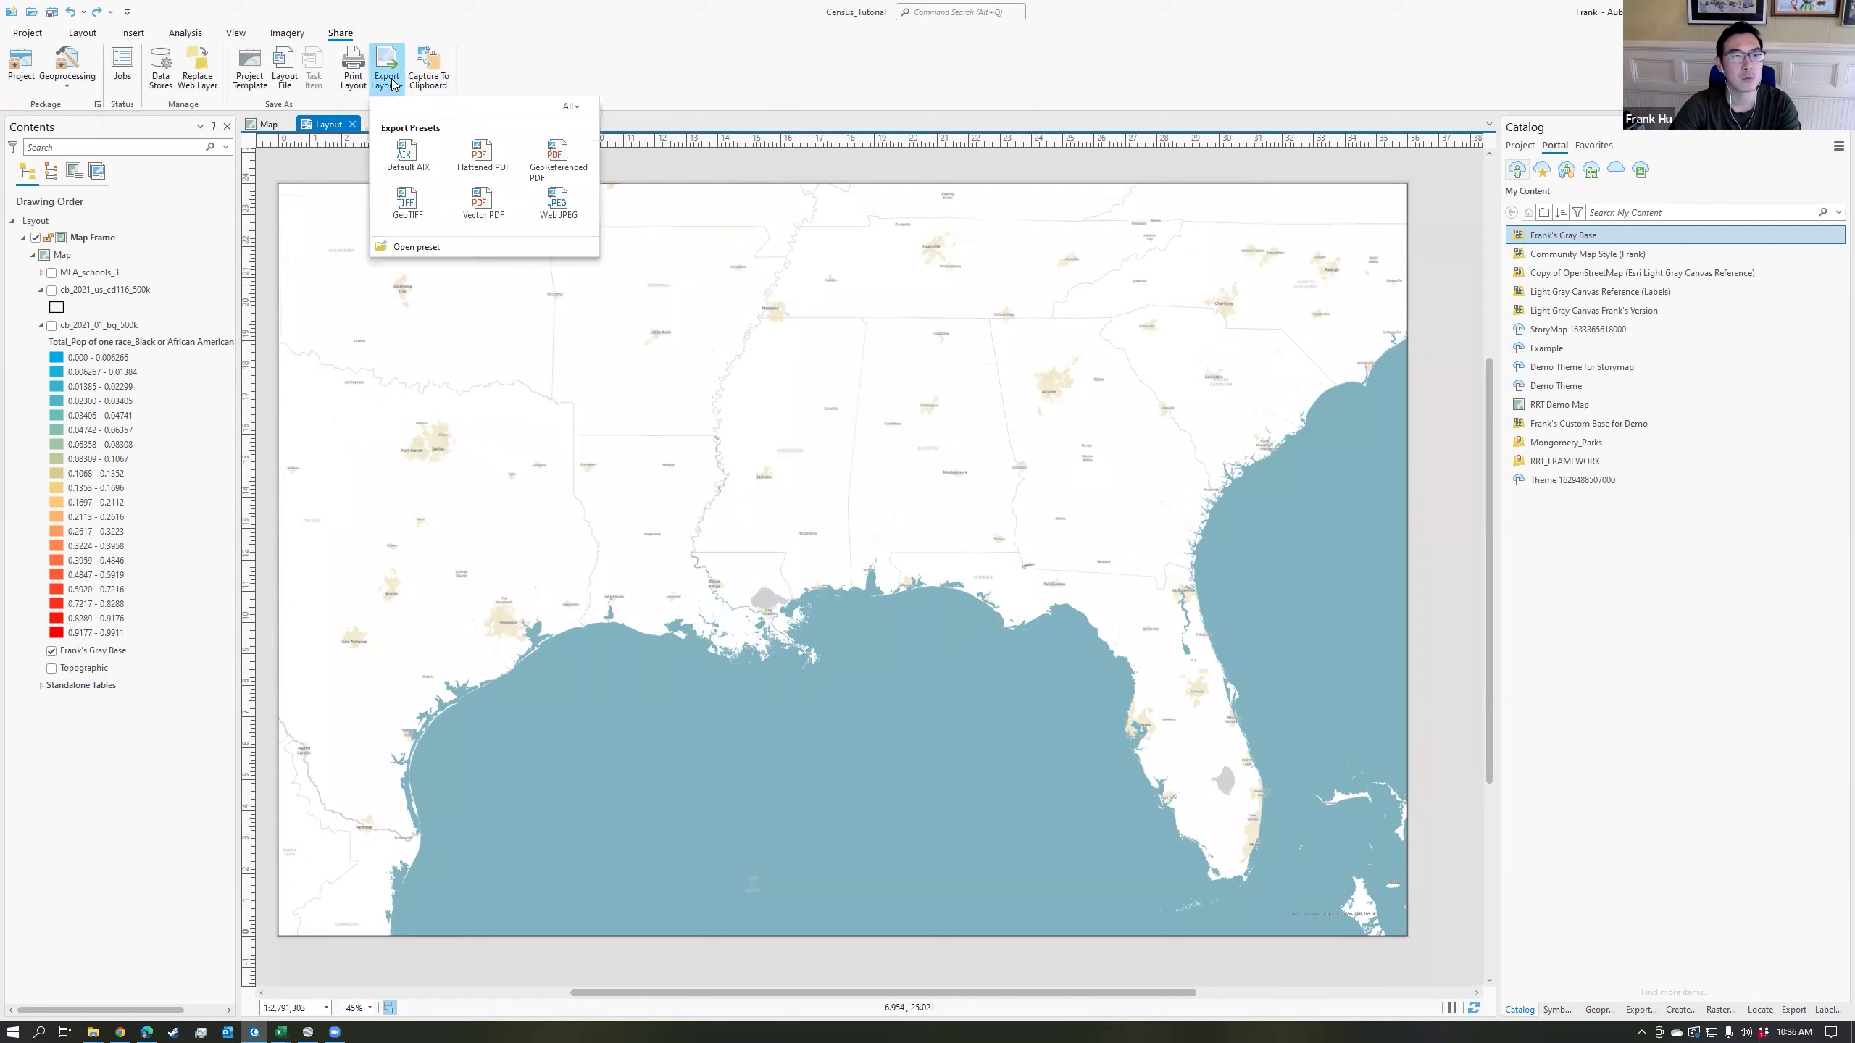
left_click(485, 210)
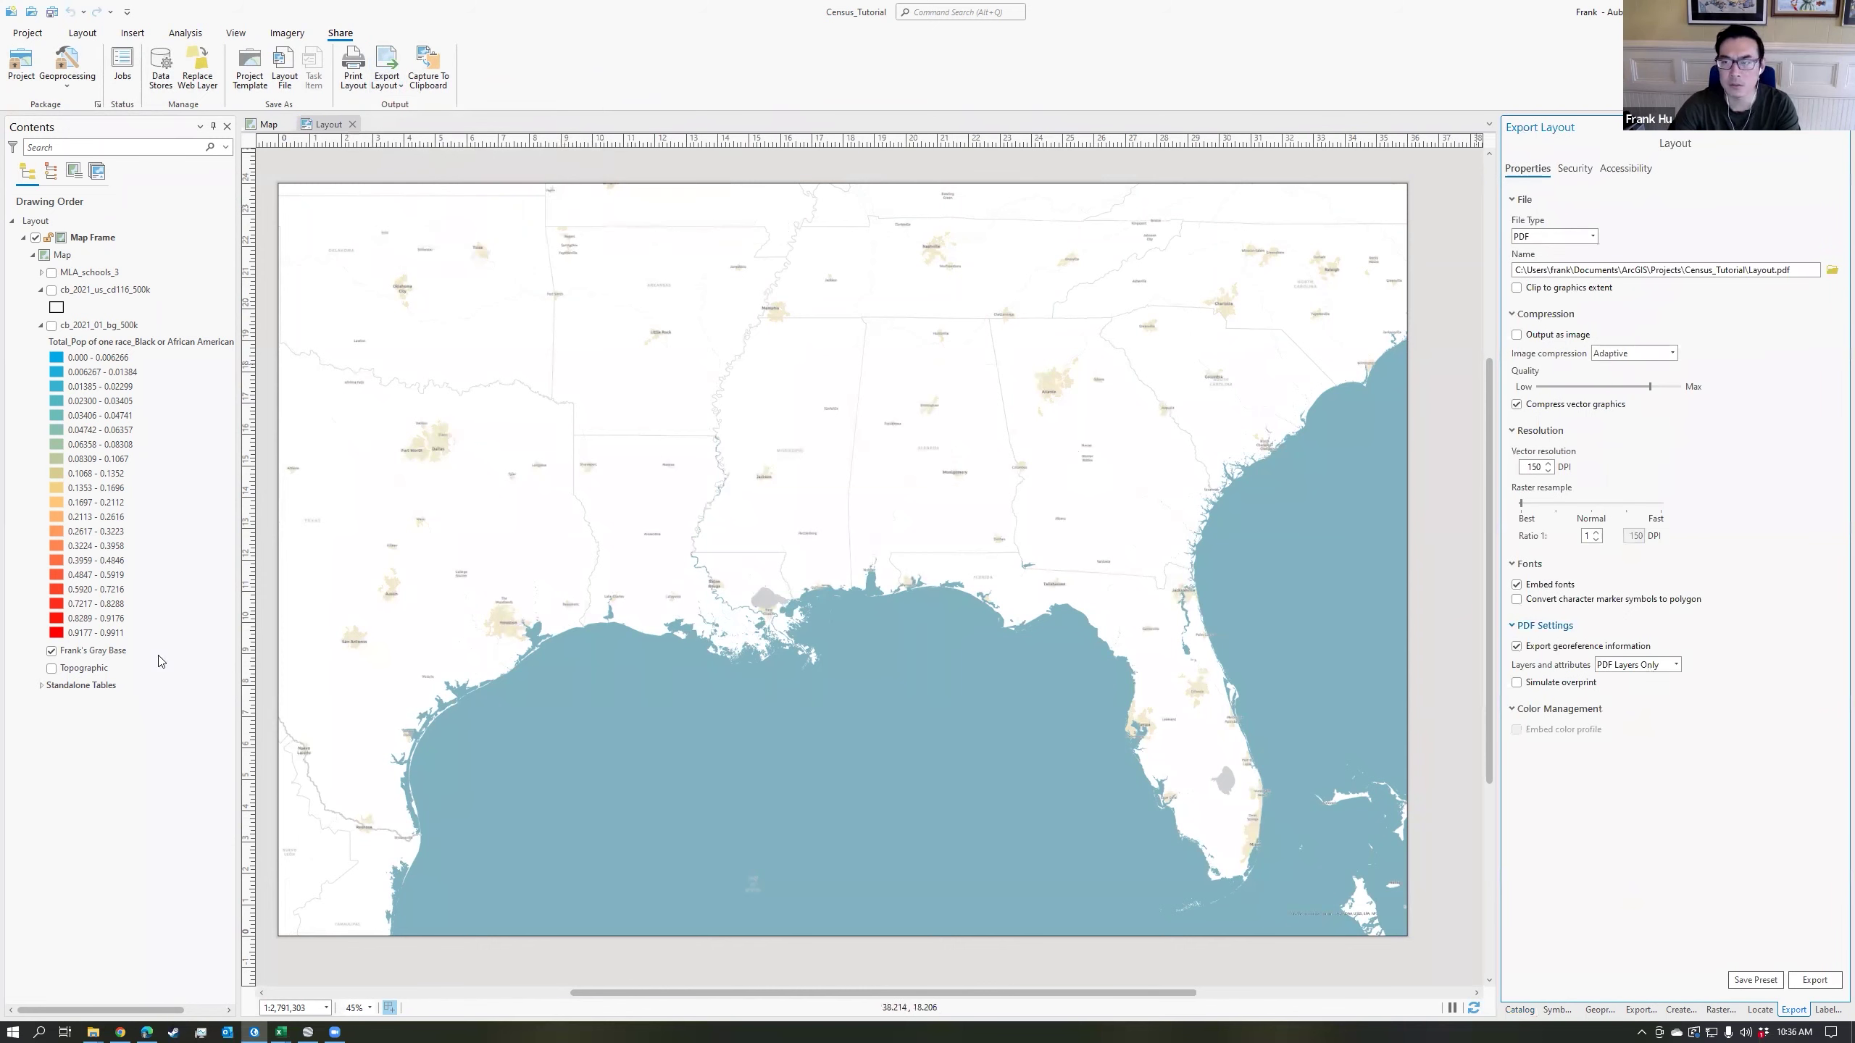
left_click(1592, 236)
left_click(1534, 368)
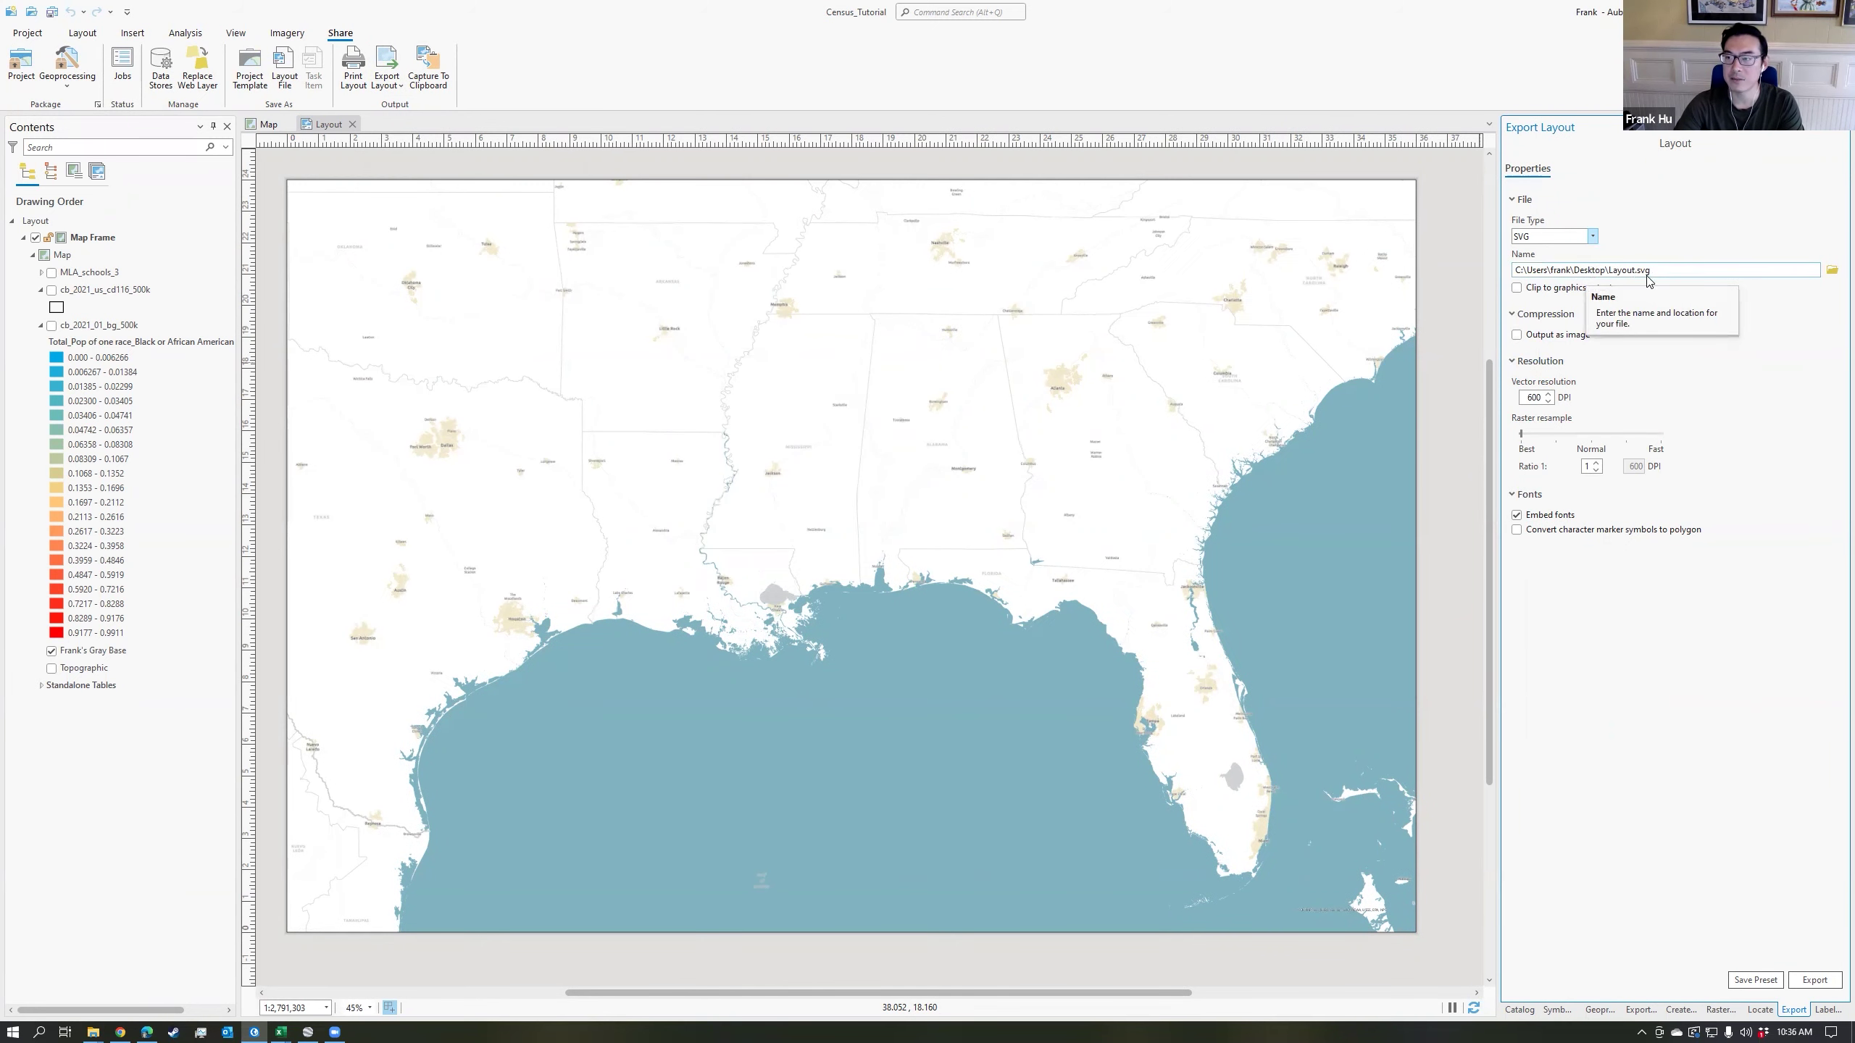
double_click(1622, 270)
type("Map_South")
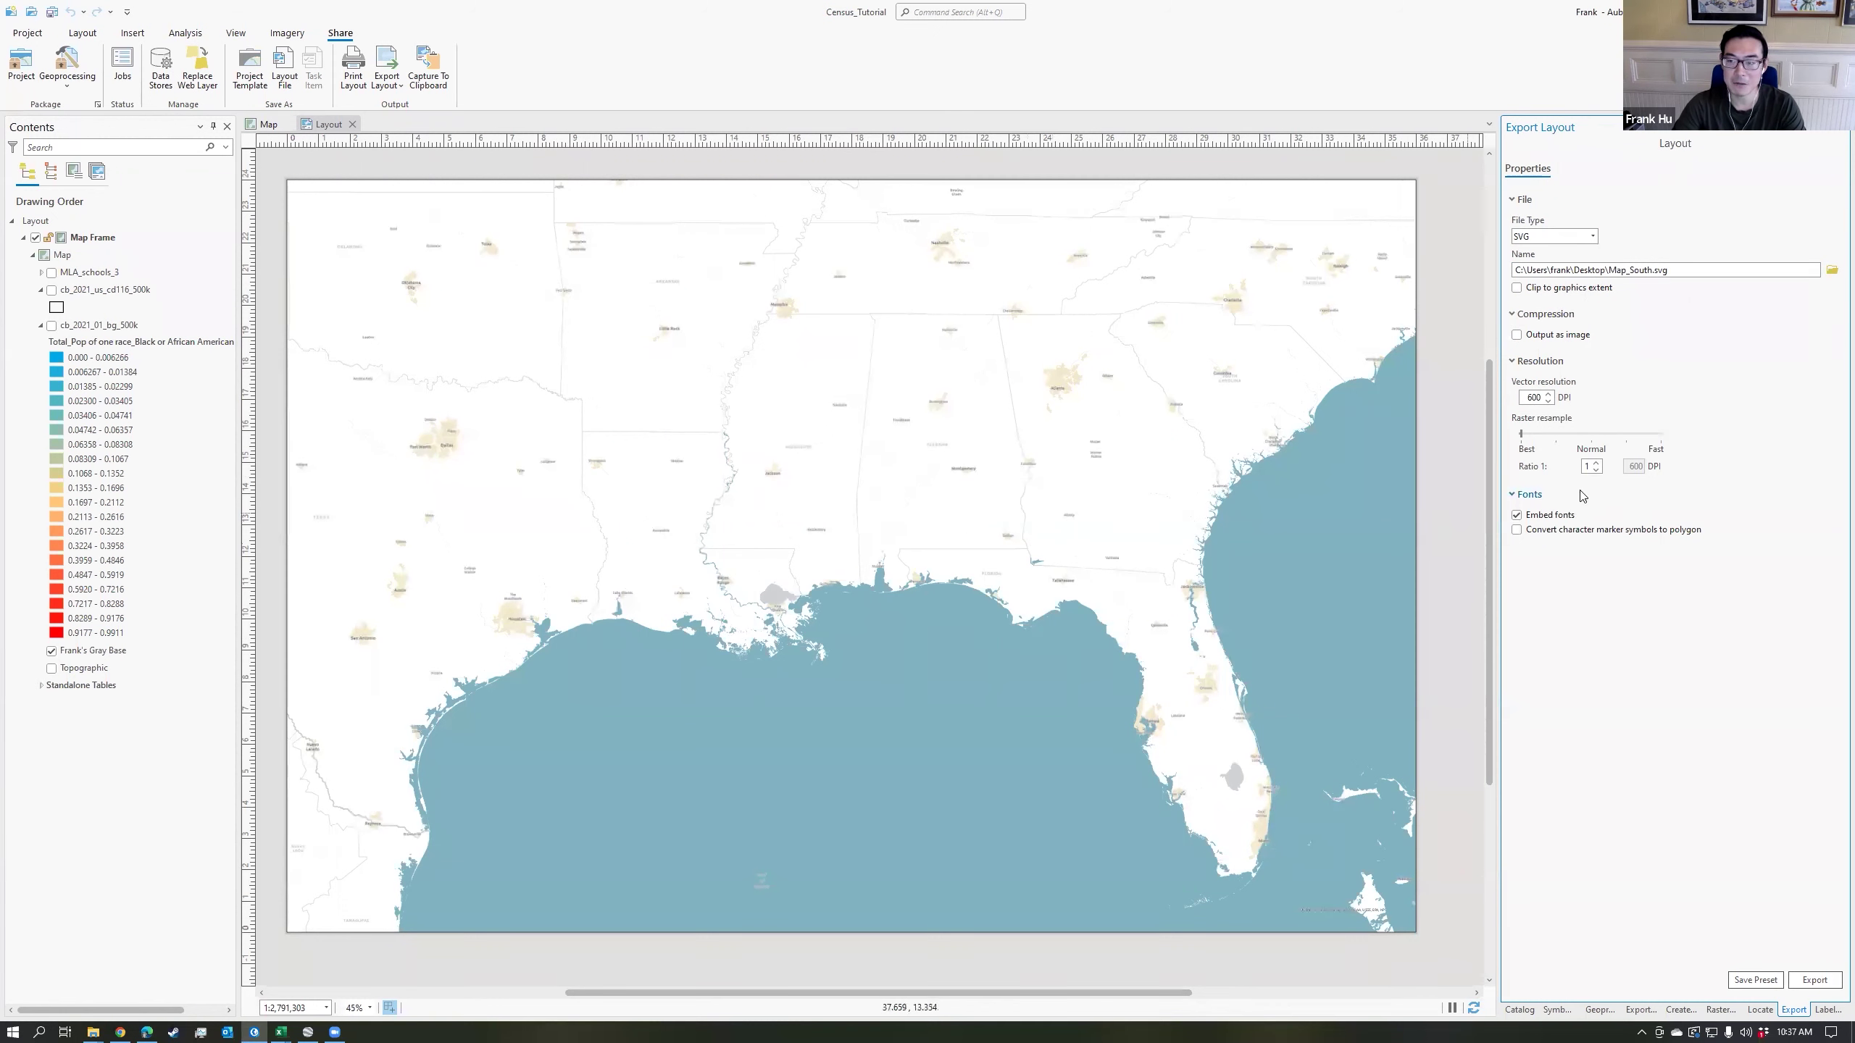
double_click(1533, 401)
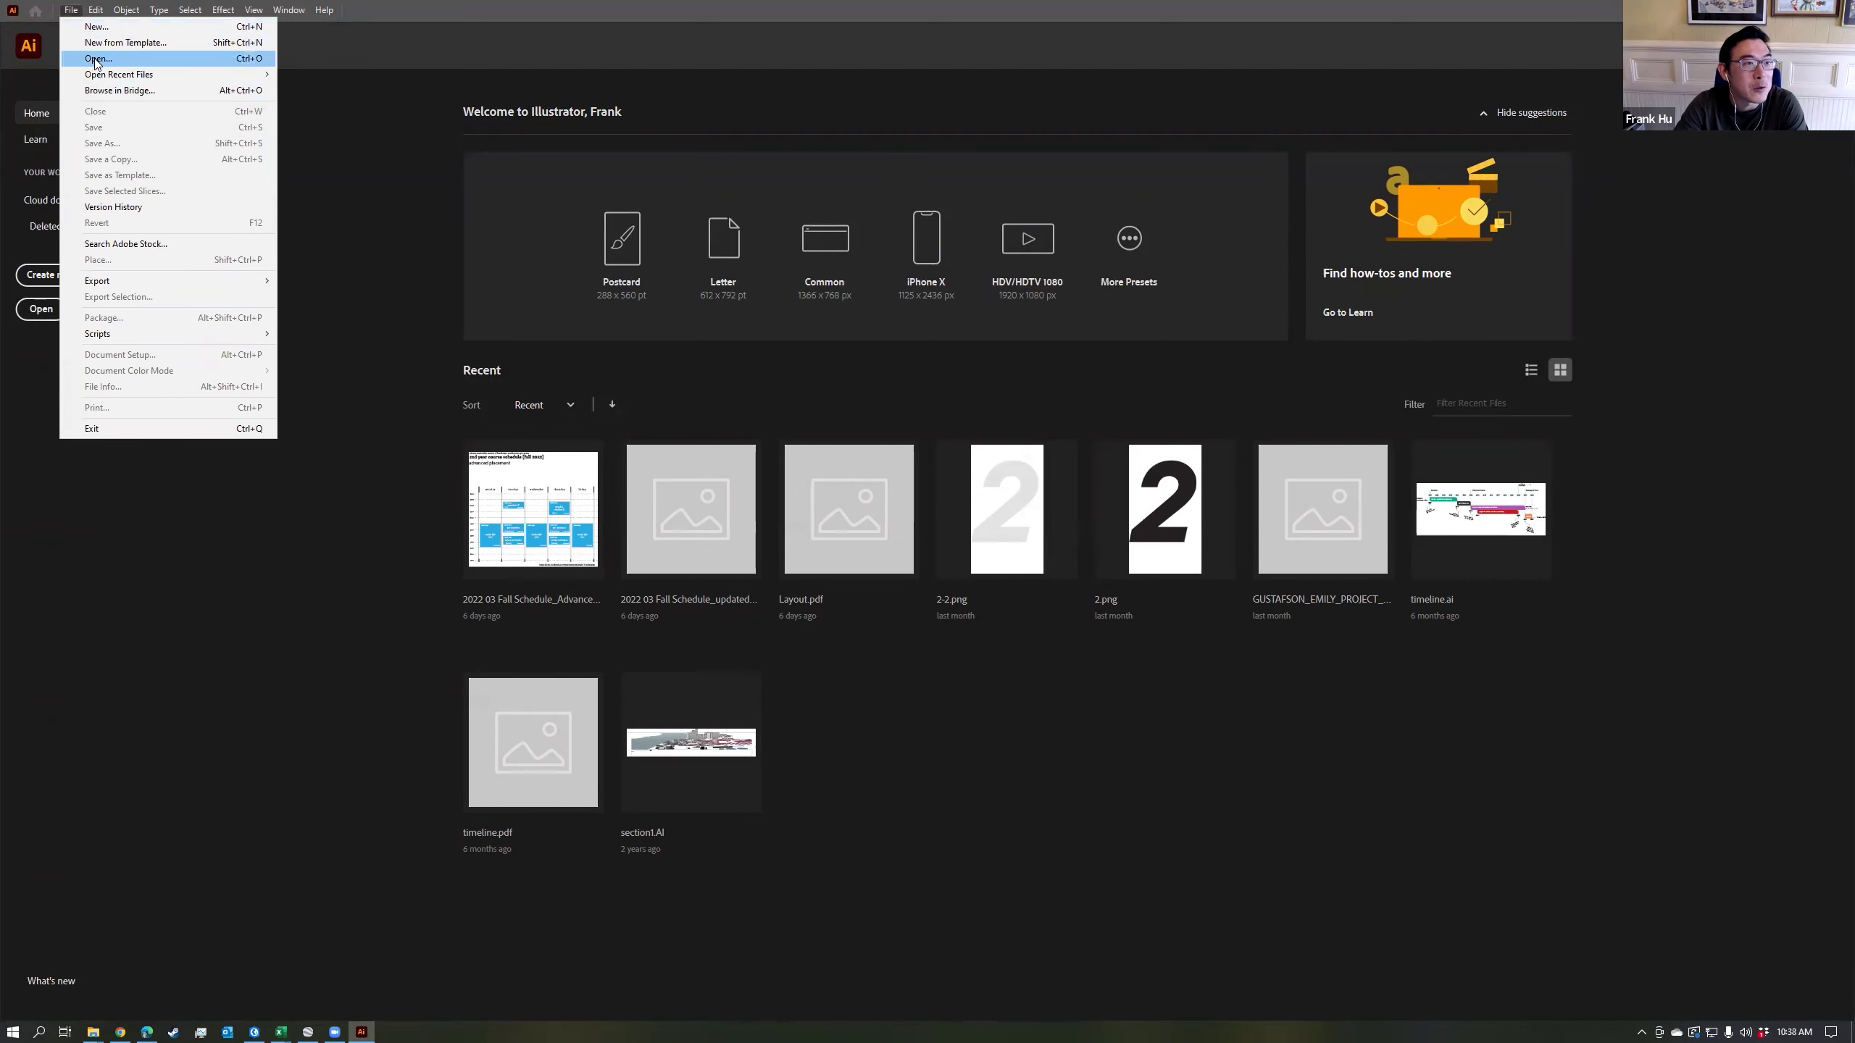
Switch to Adobe Illustrator, open Map_South.svg from the Desktop, and accept the import warning.
left_click(95, 60)
left_click(699, 275)
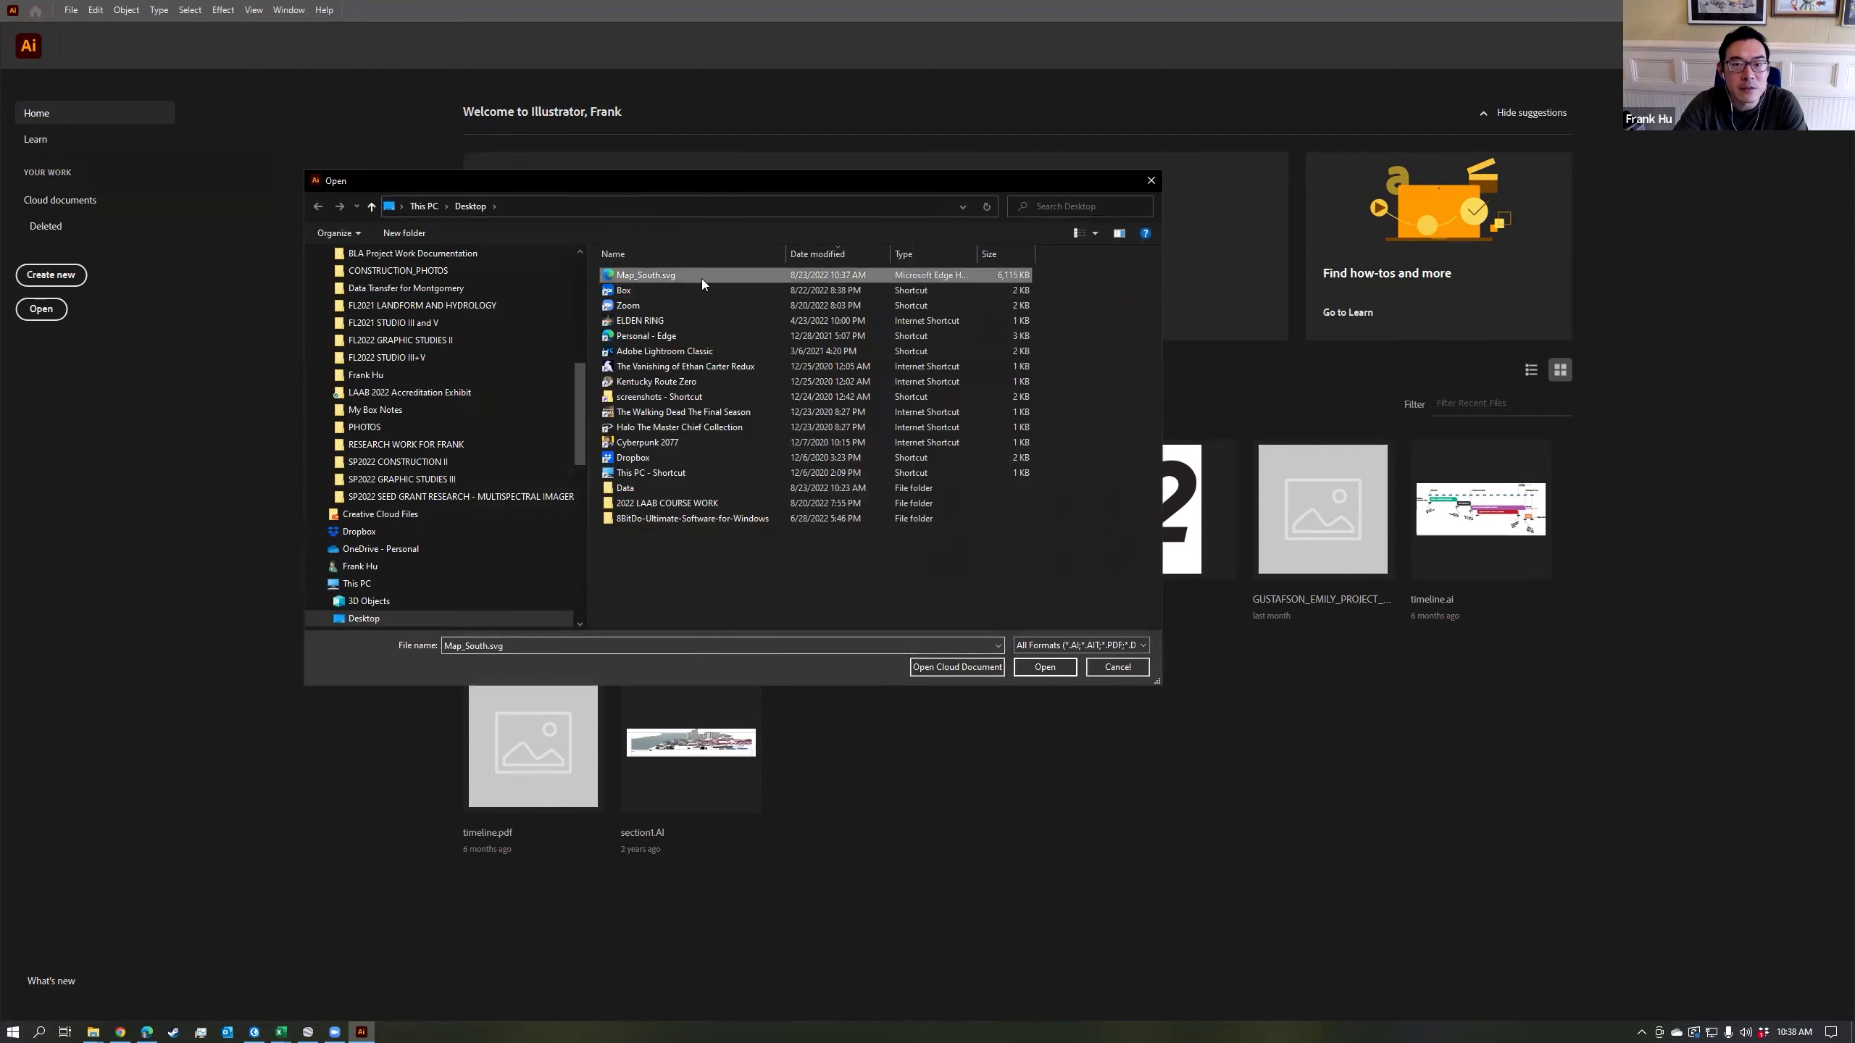
left_click(1044, 667)
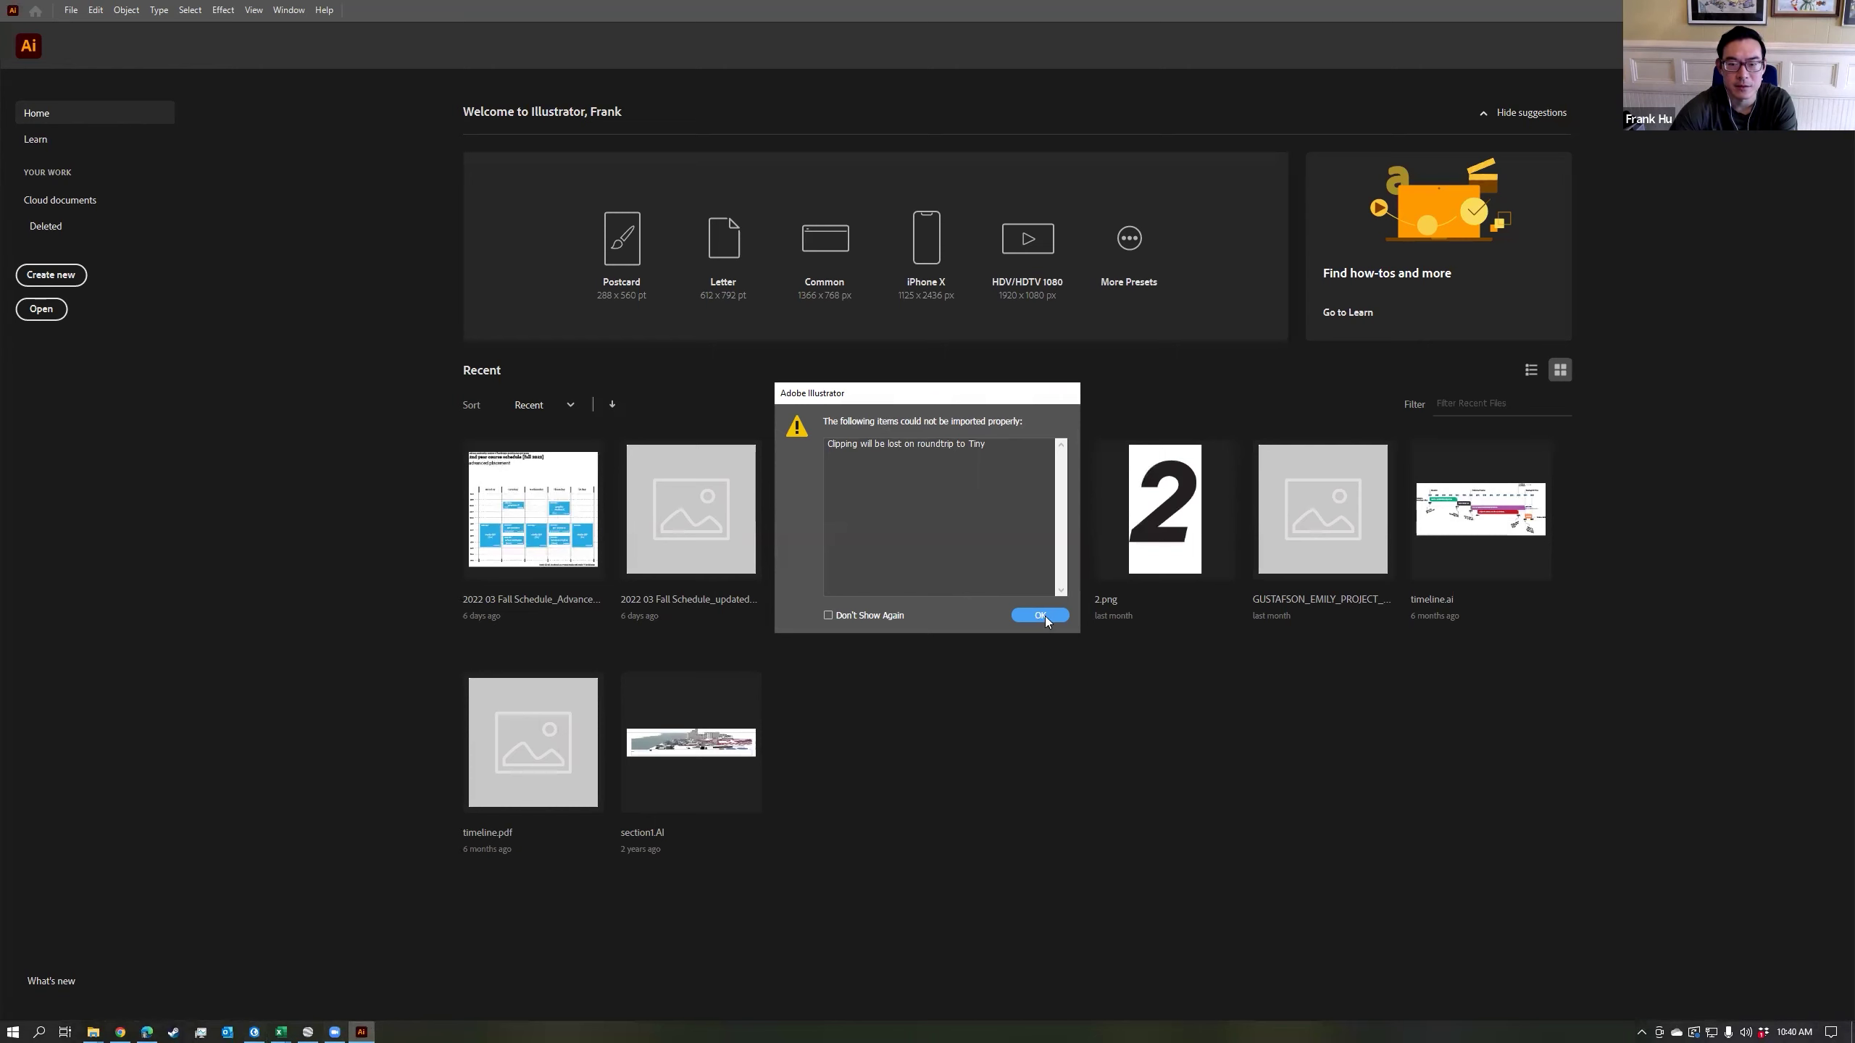
left_click(1041, 617)
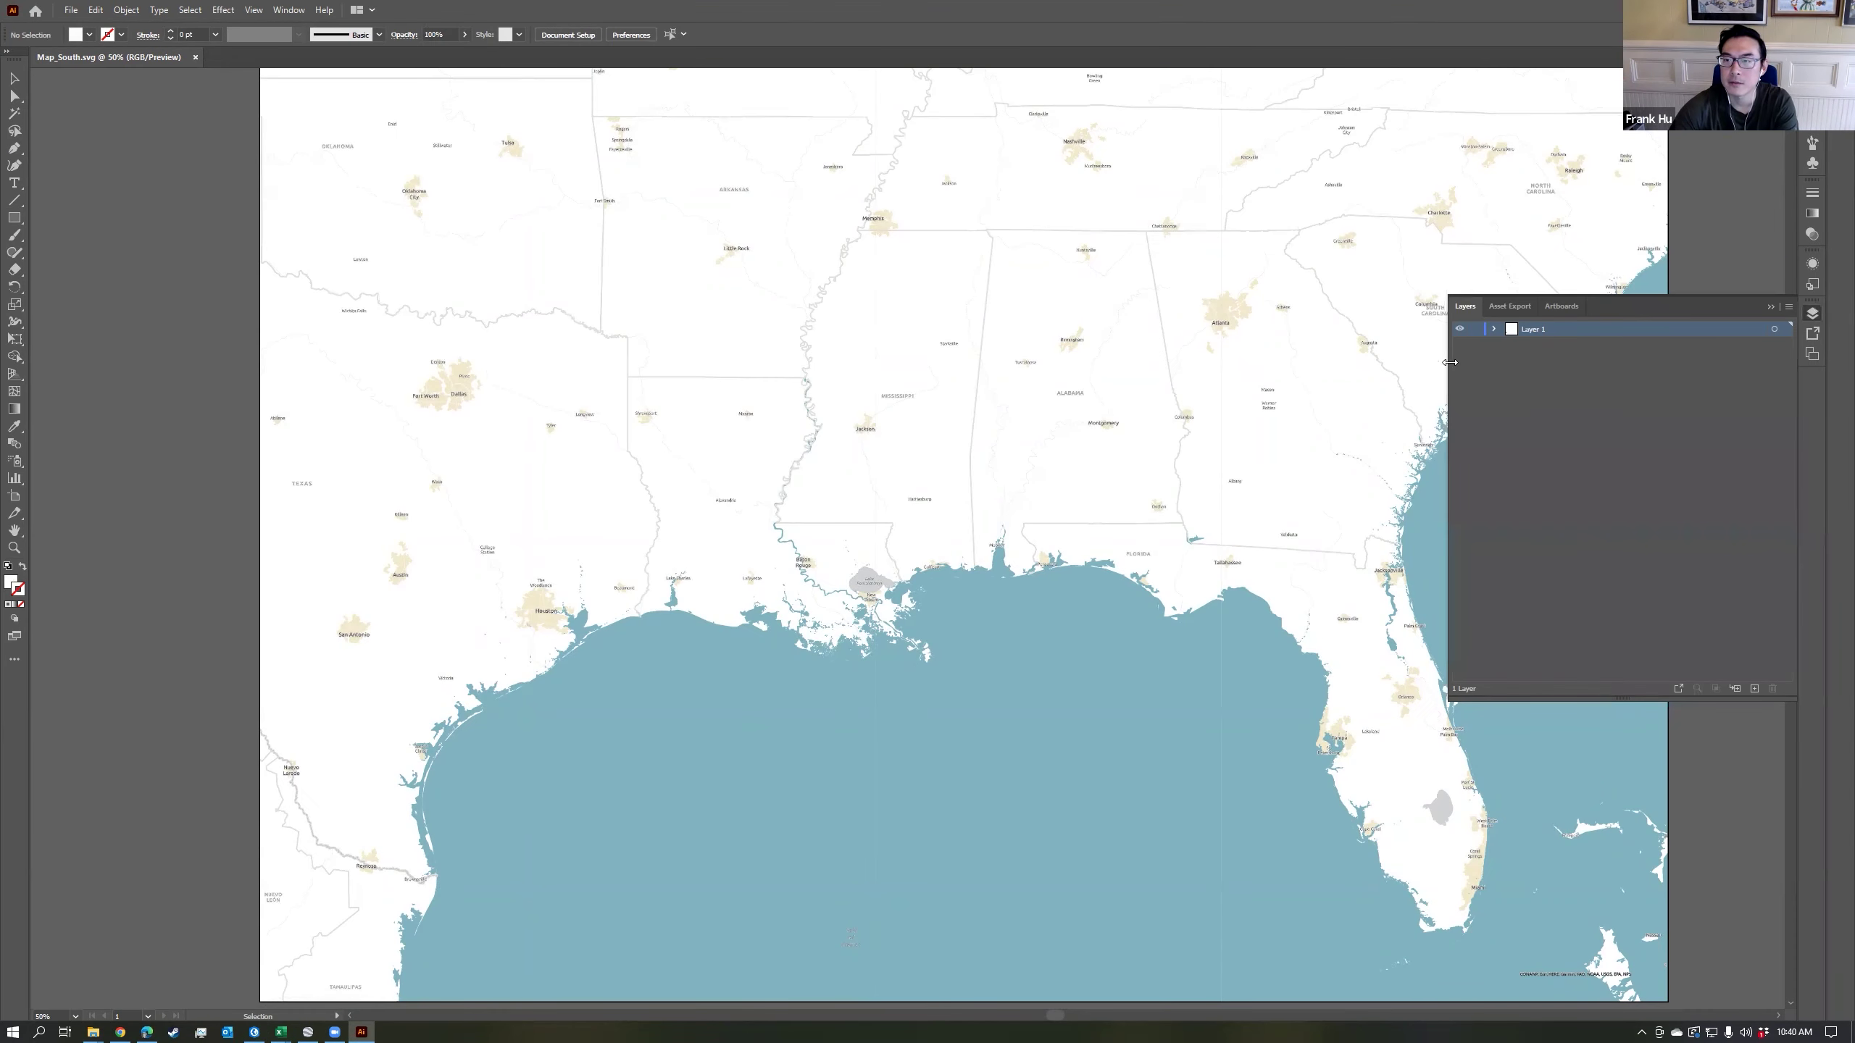
Narrow the layer list, inspect the map's paths in outline view, return to preview, and show the layers again.
left_click_drag(1450, 361, 1666, 361)
left_click(1770, 308)
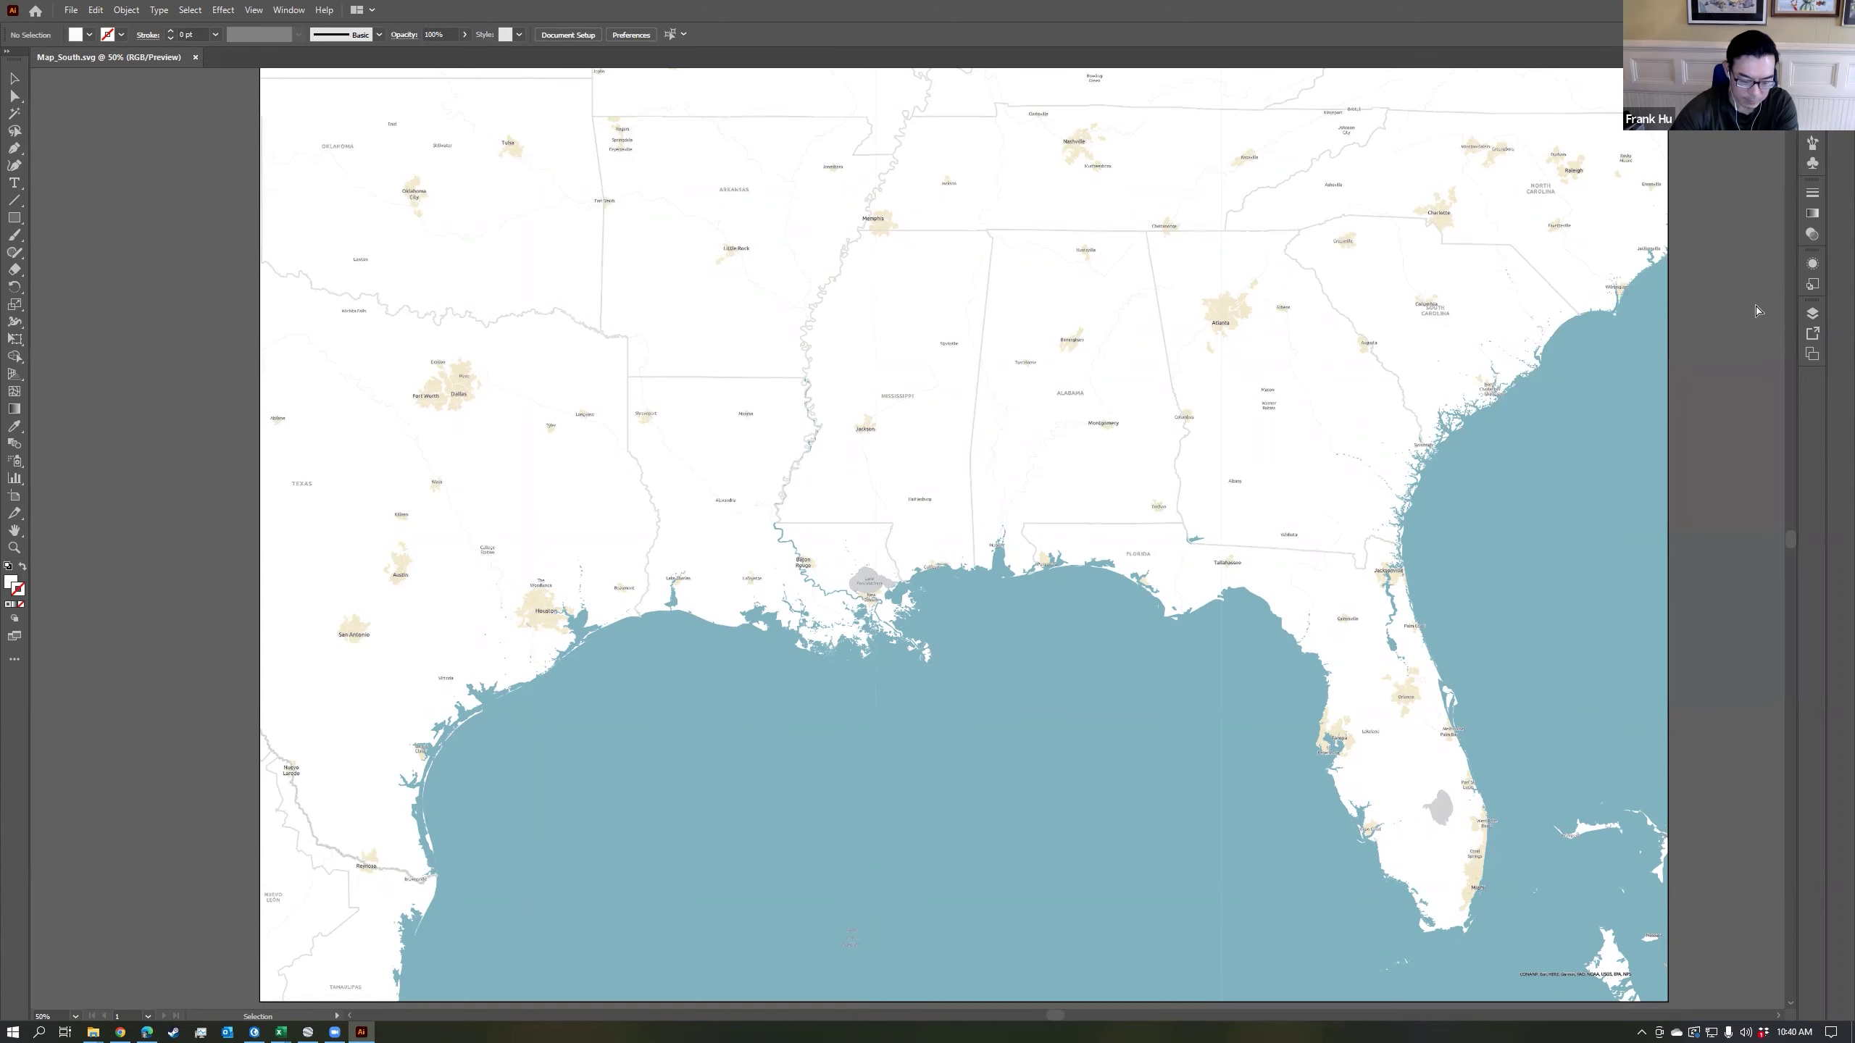
key("ctrl+y")
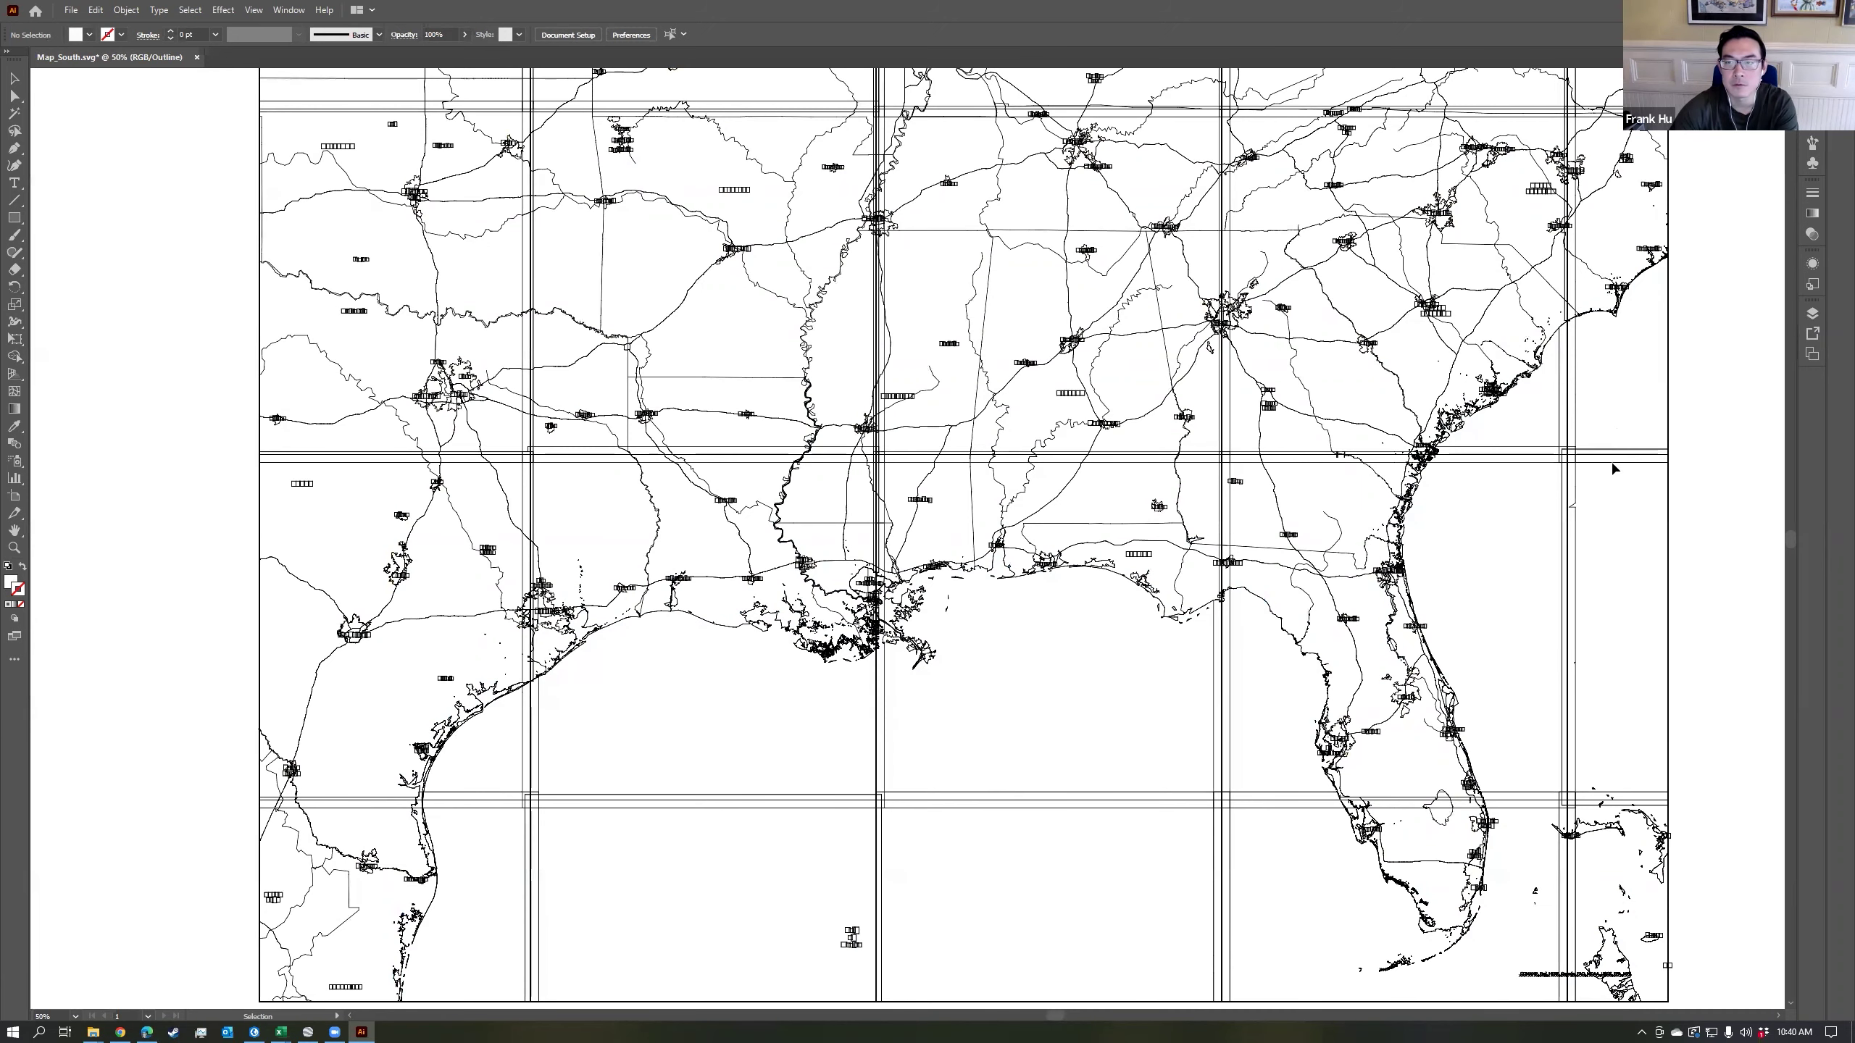
key("ctrl+y")
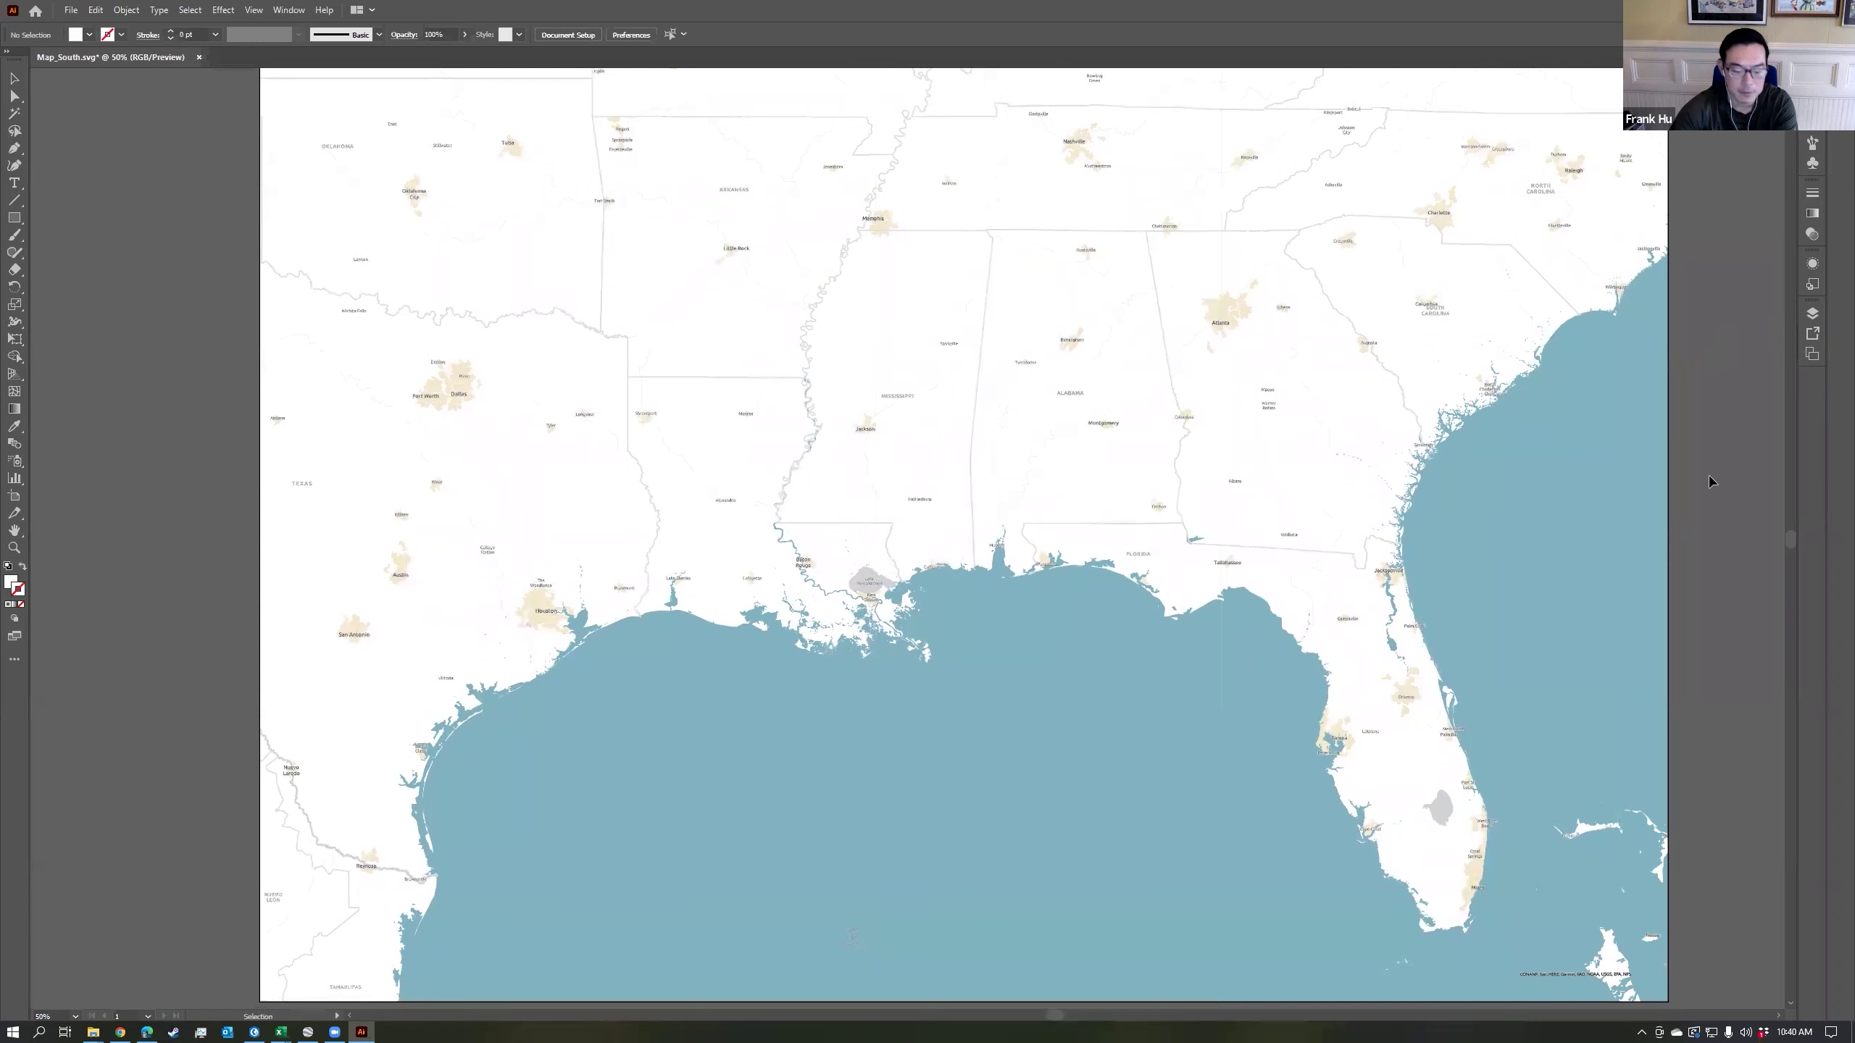
left_click(1812, 314)
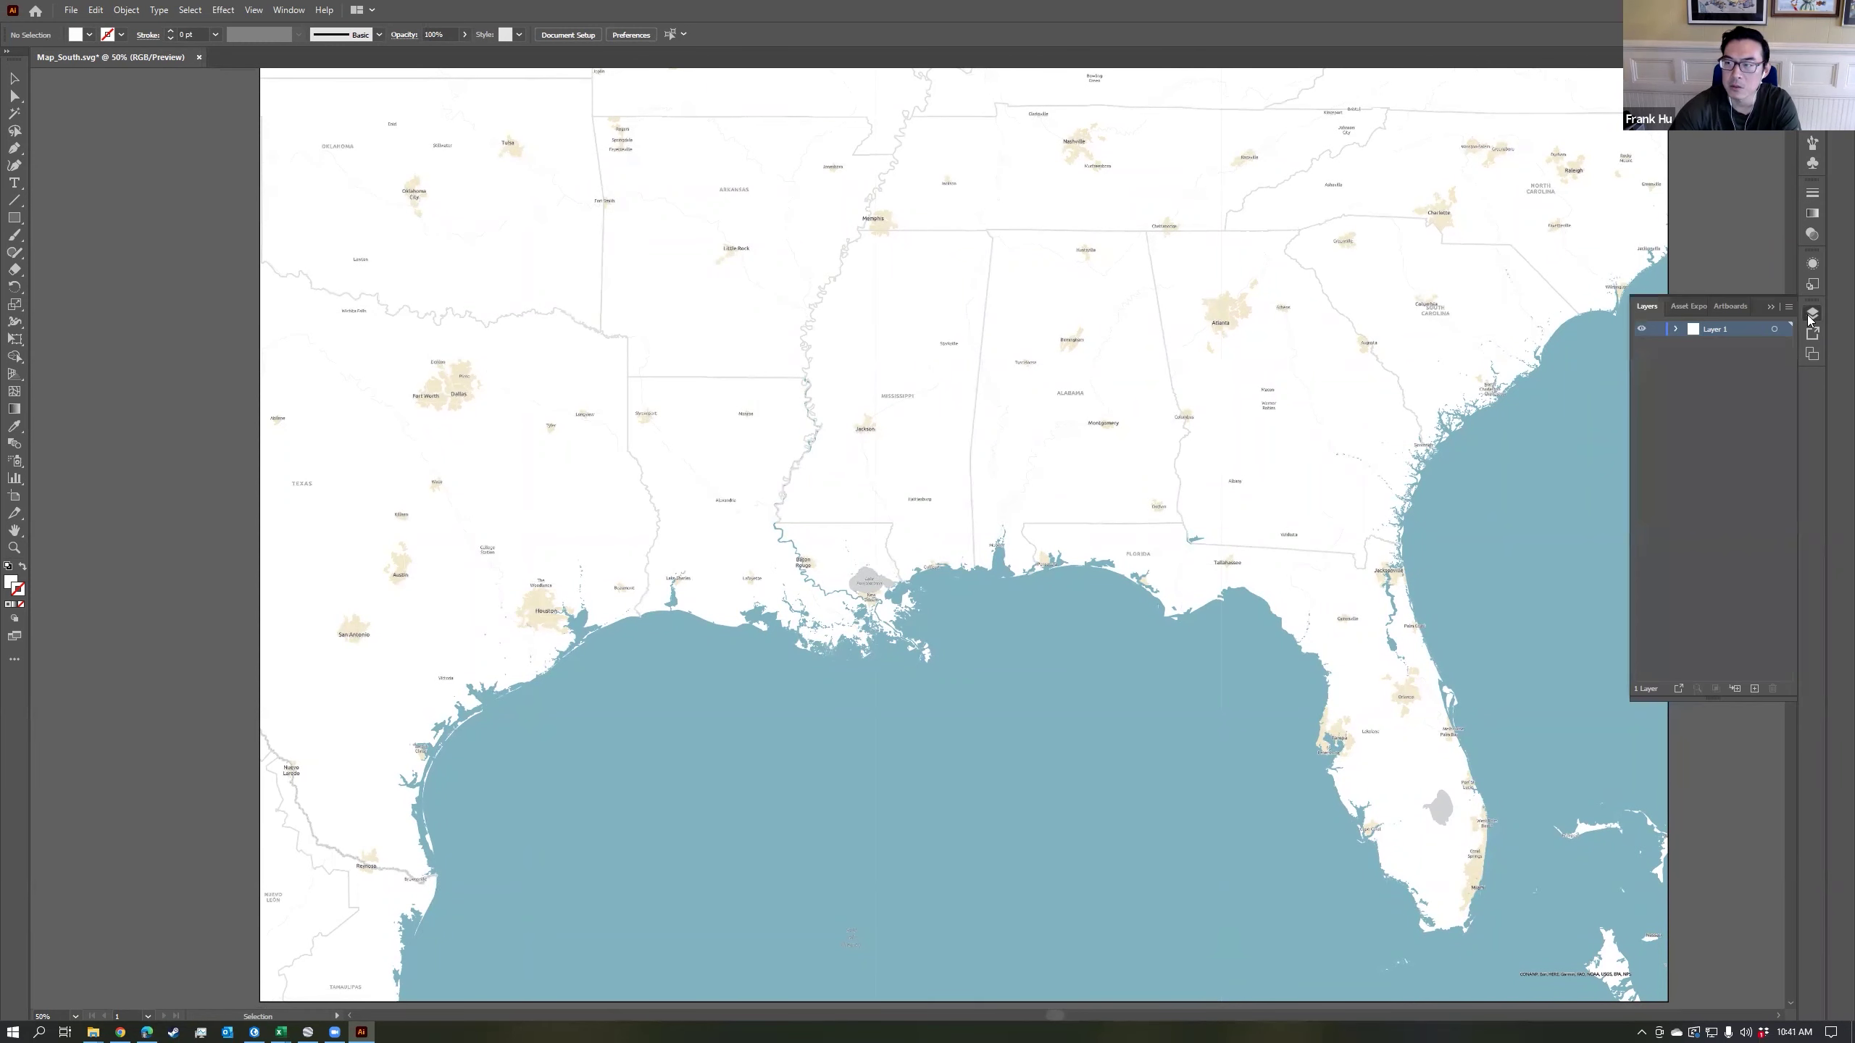
left_click_drag(1449, 354, 1393, 352)
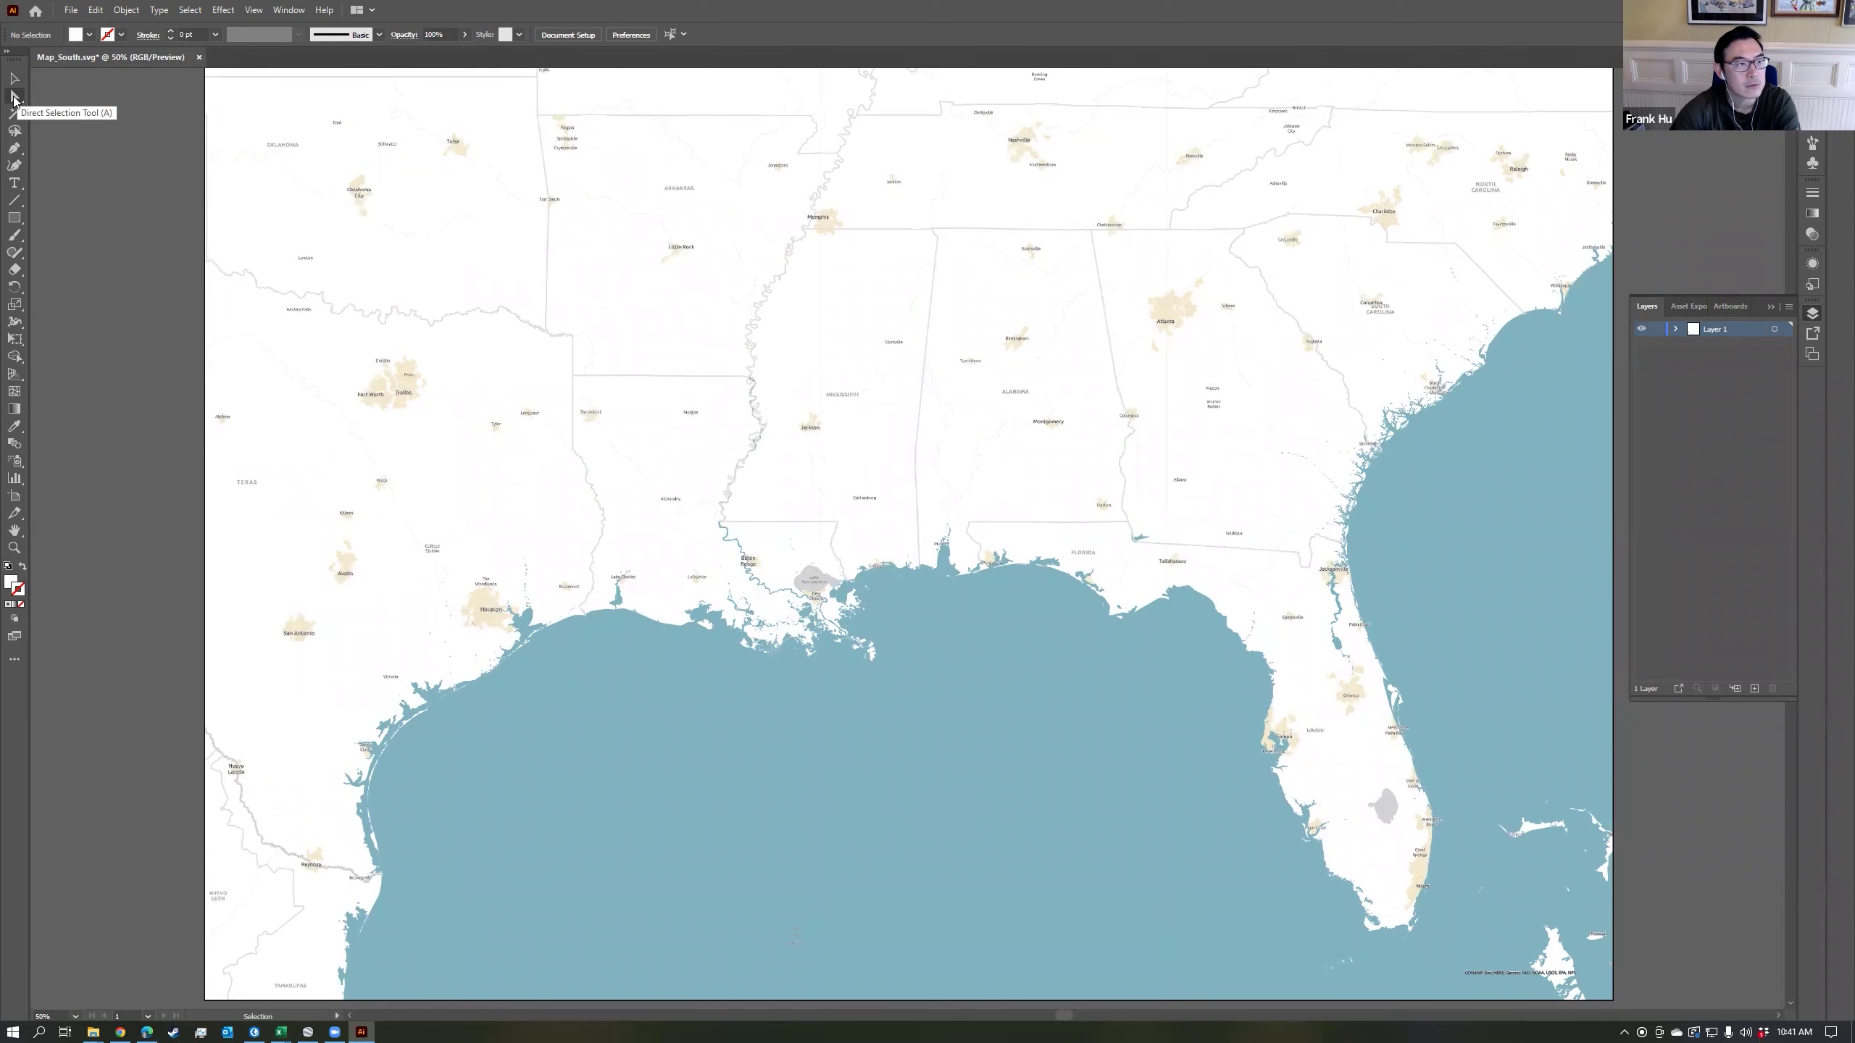
Select every shape sharing the Gulf water's fill color and recolor them all to a muted blue-gray.
left_click(14, 96)
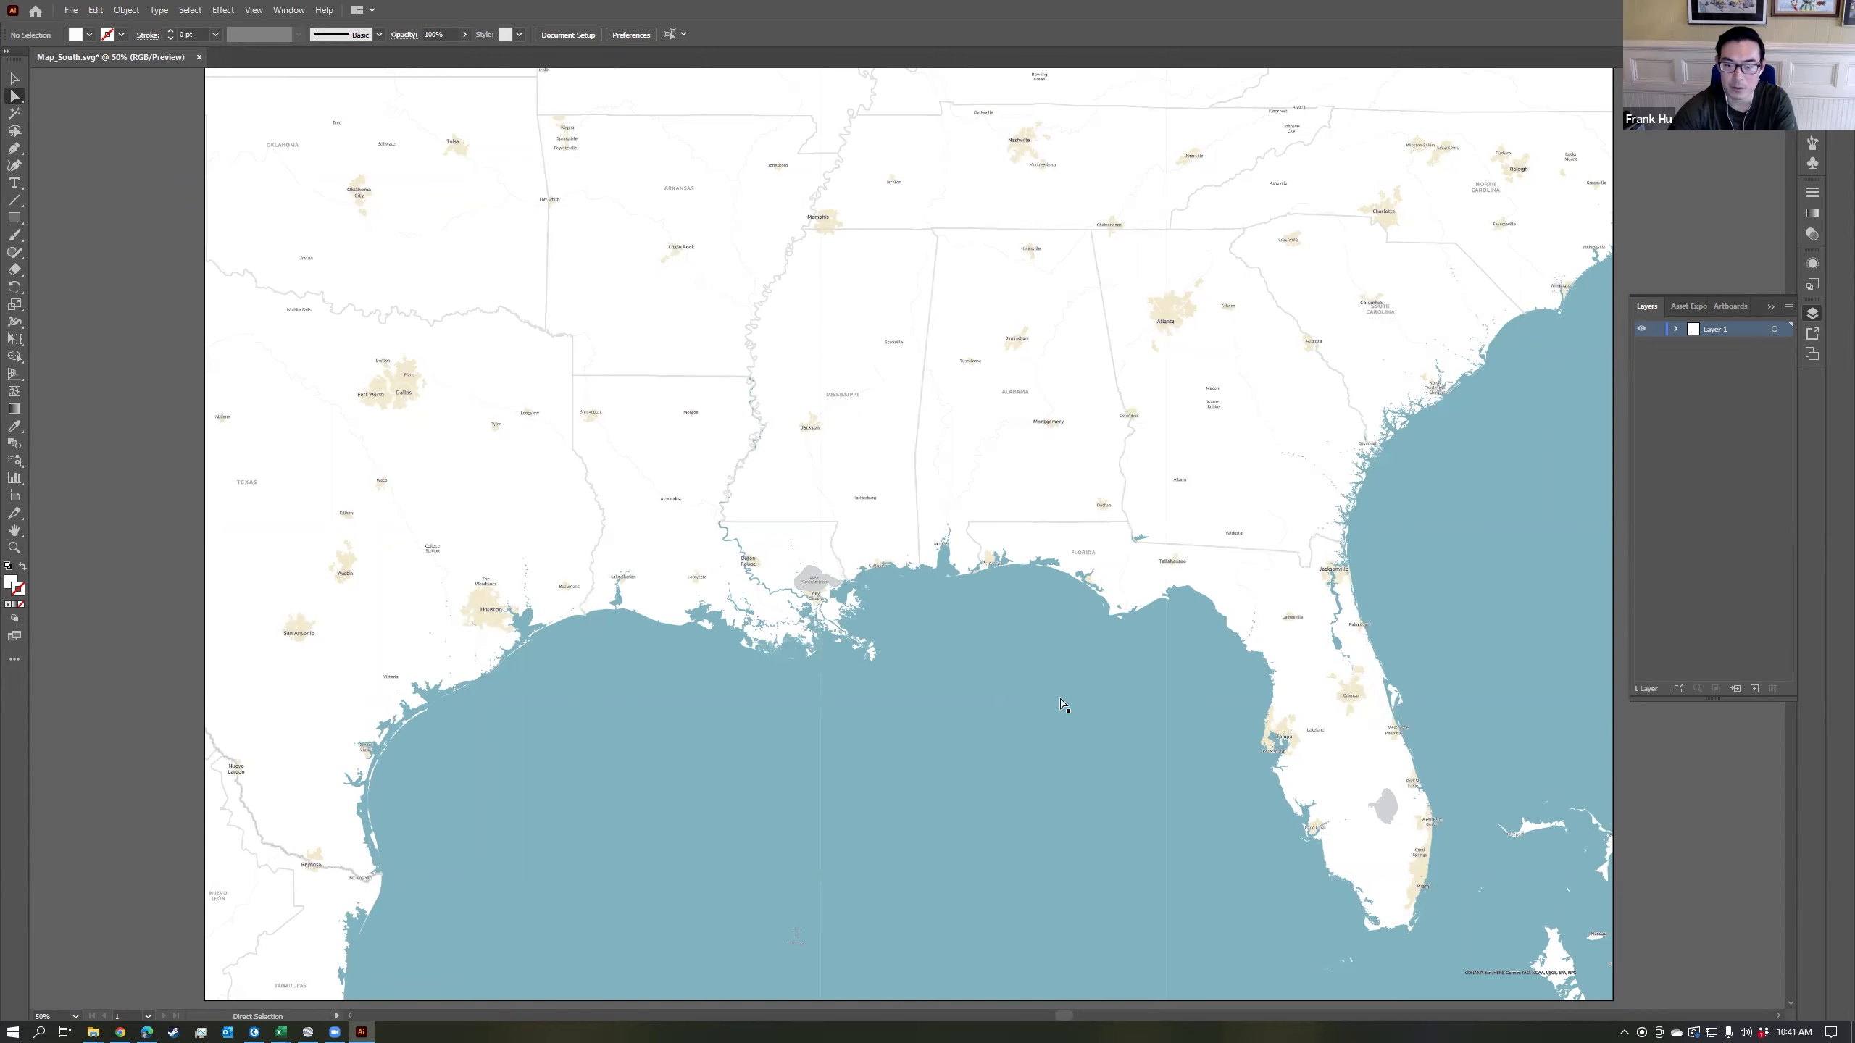
left_click_drag(1063, 705, 1038, 671)
left_click(847, 632)
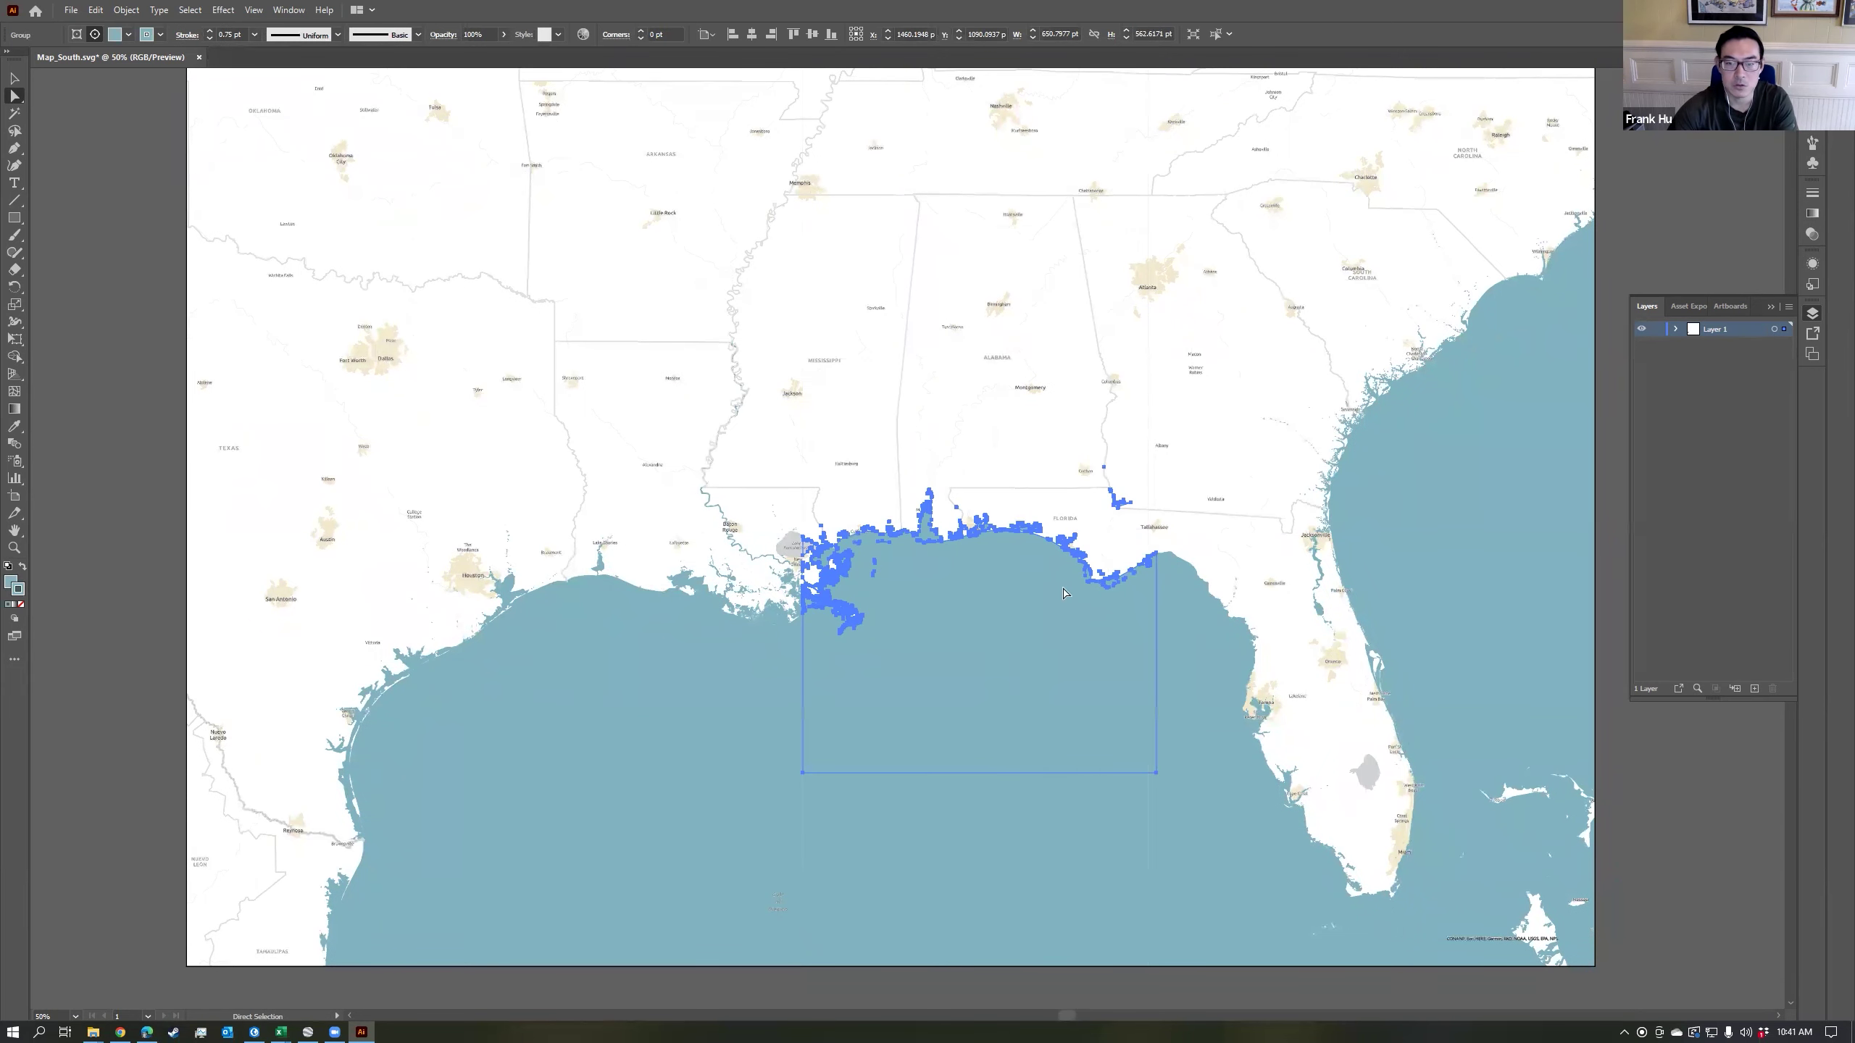
left_click(186, 10)
mouse_move(313, 149)
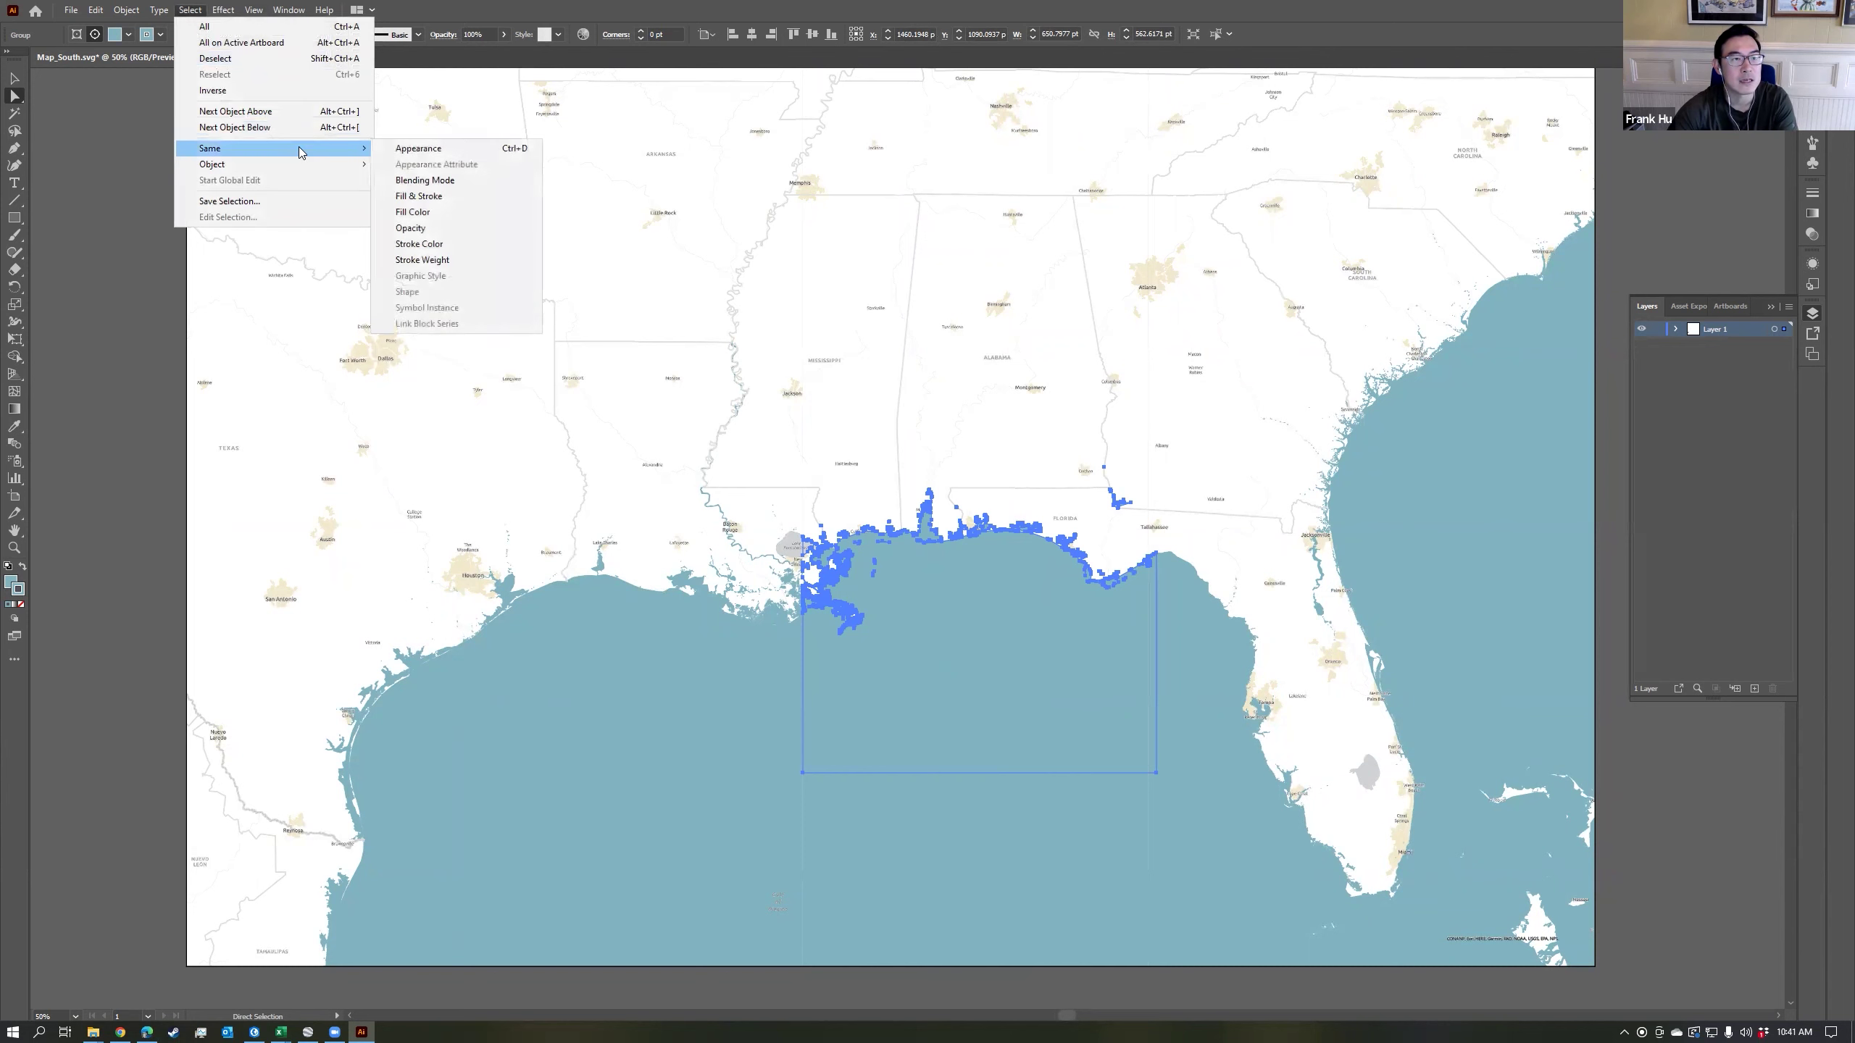
left_click(467, 213)
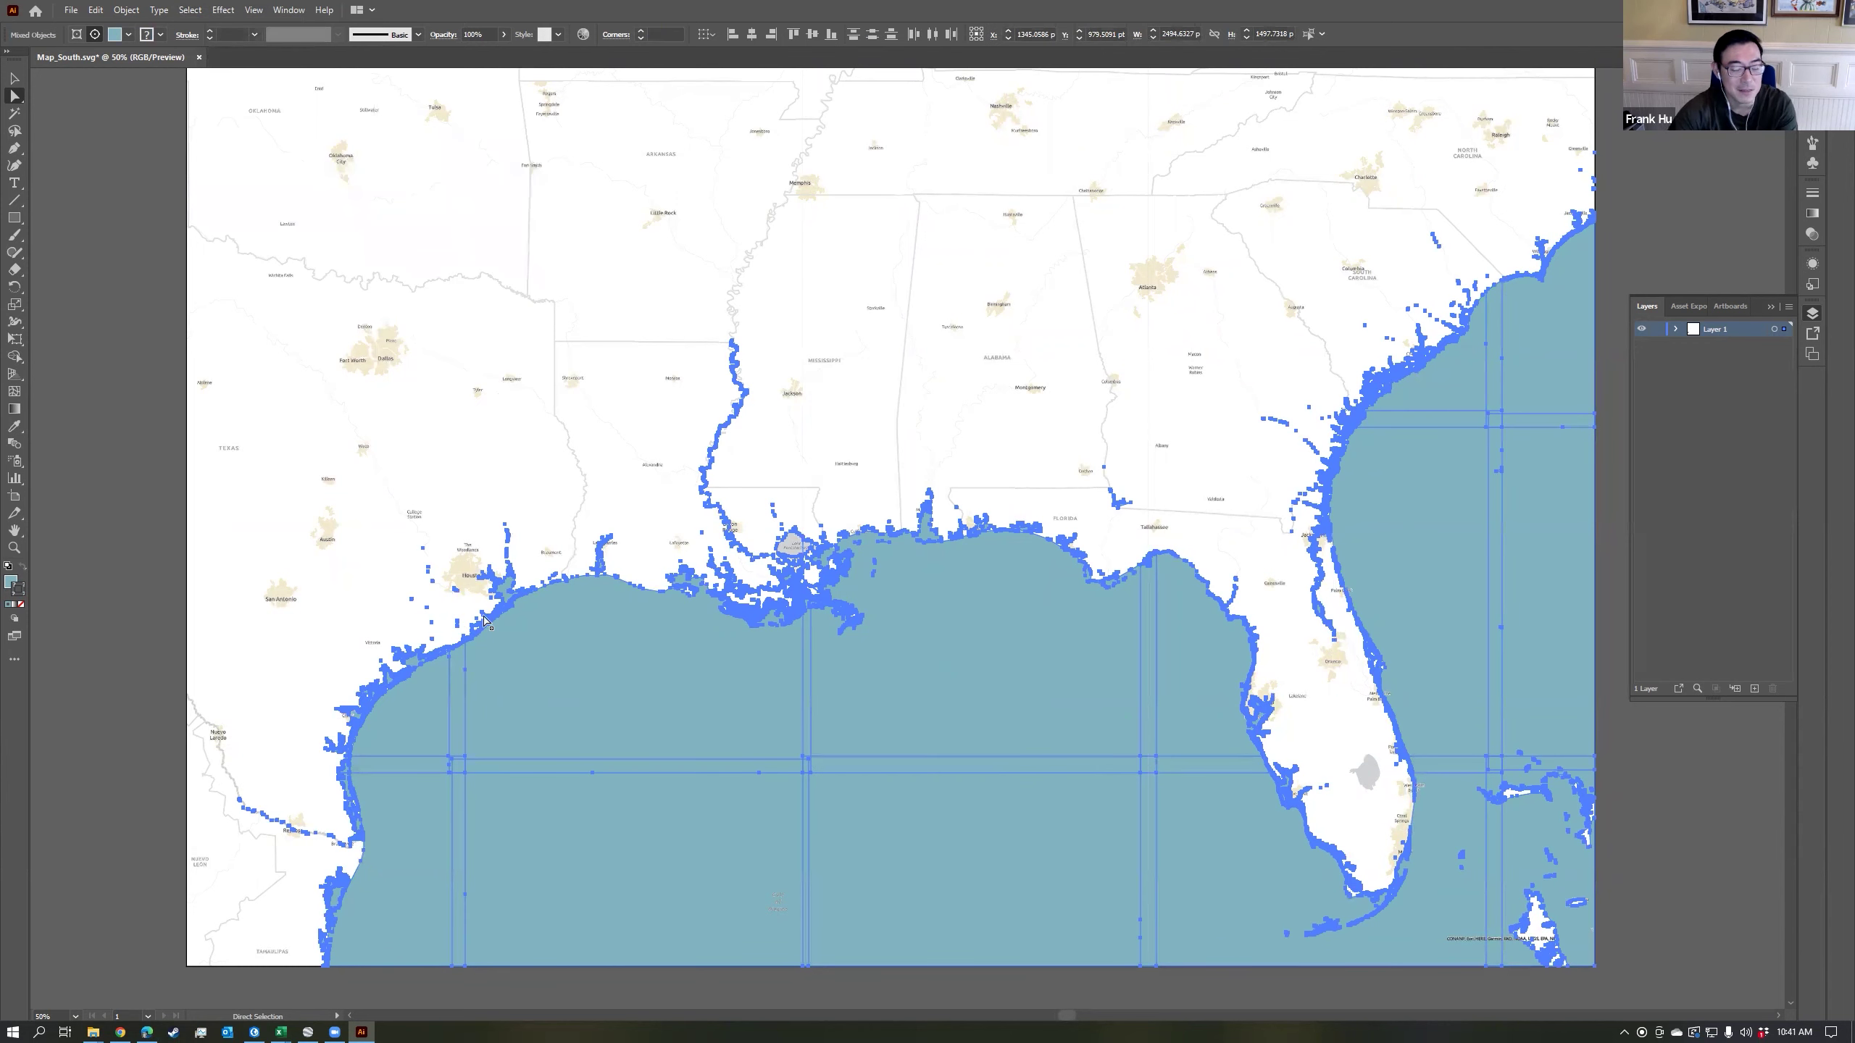
double_click(11, 582)
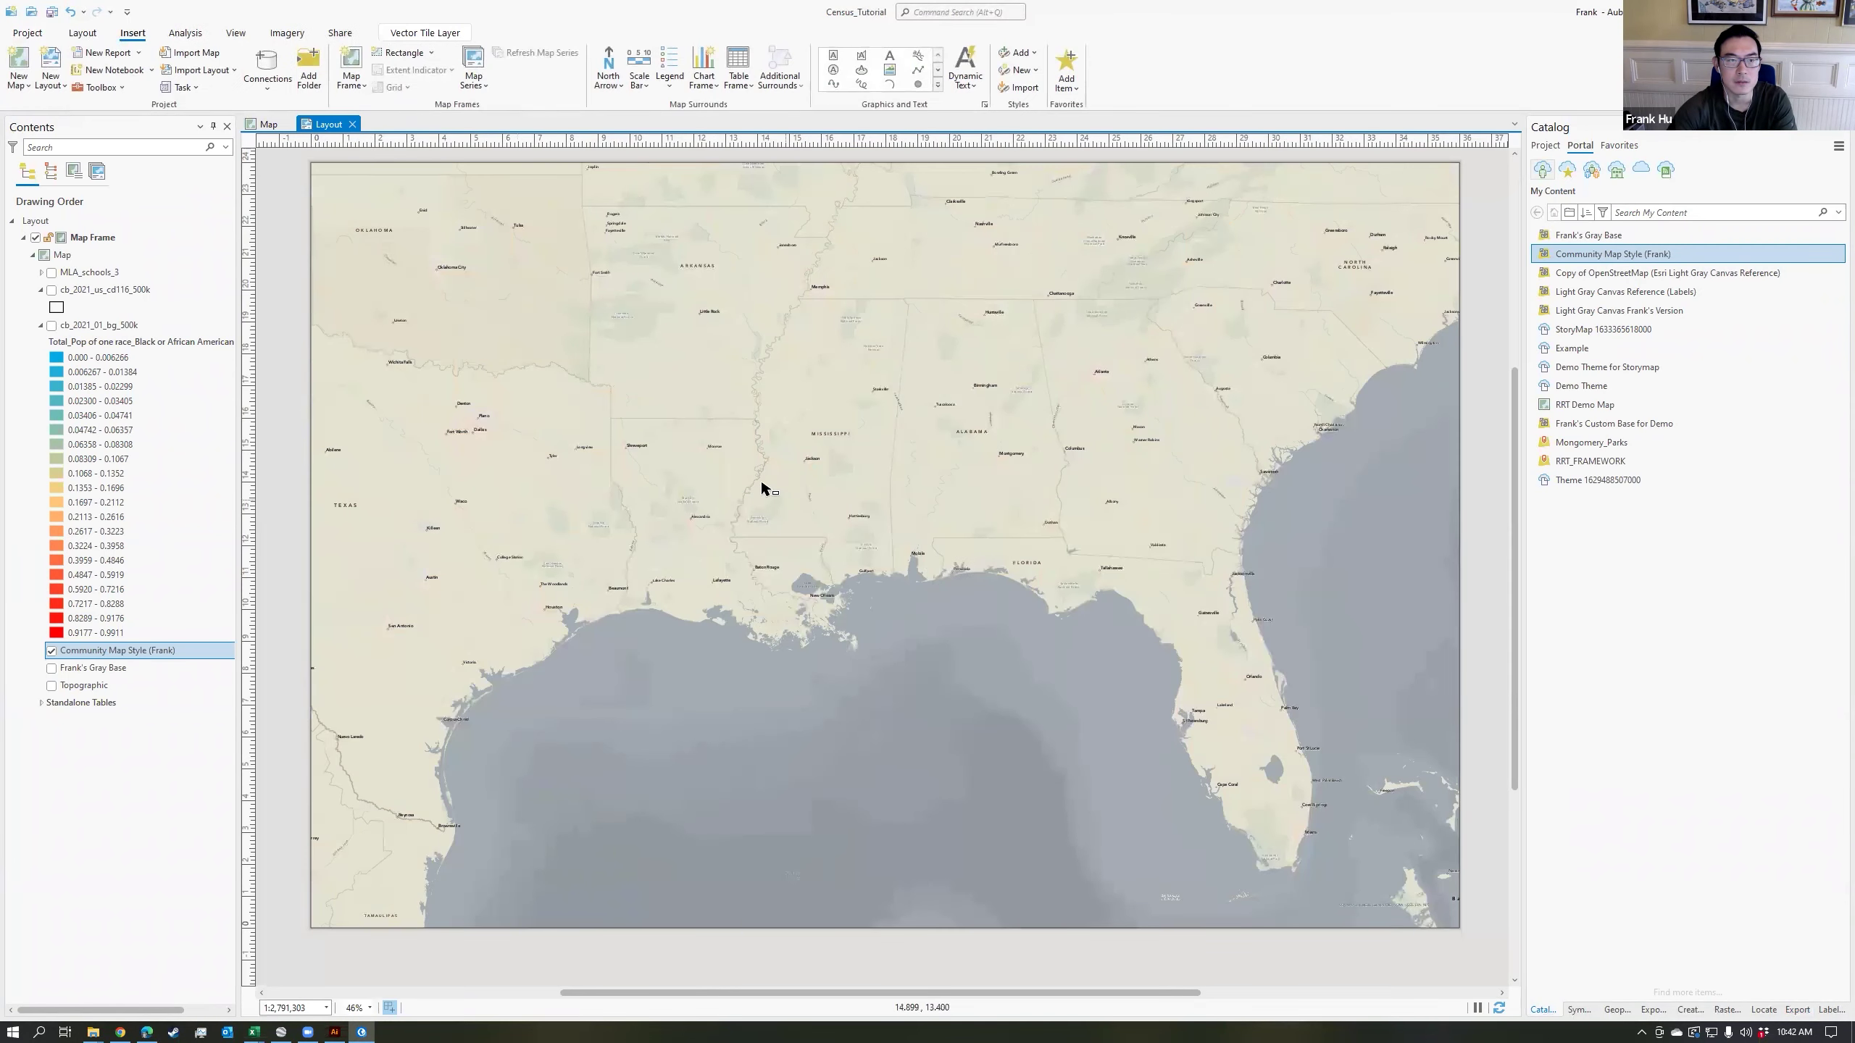
Switch to ArcGIS Pro and export the layout with the Community Map Style basemap to the Desktop as an SVG named test_layout.
left_click(340, 33)
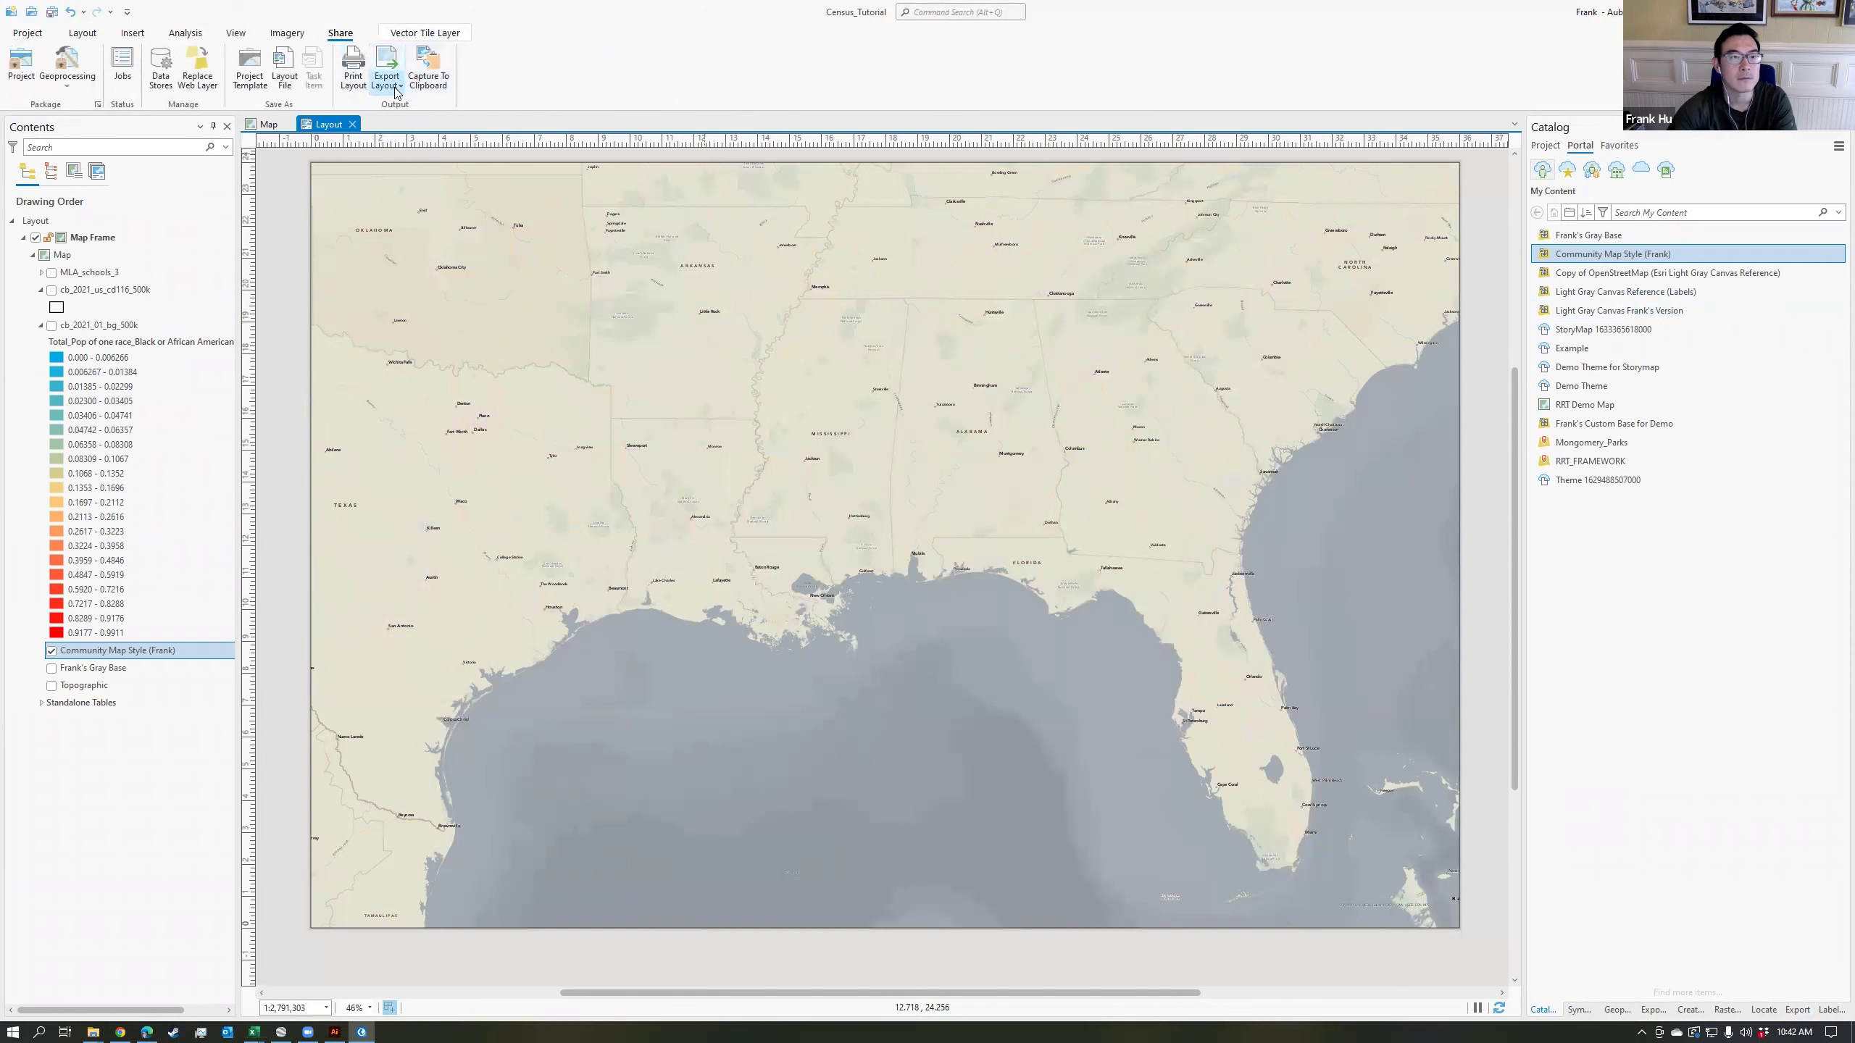
left_click(381, 70)
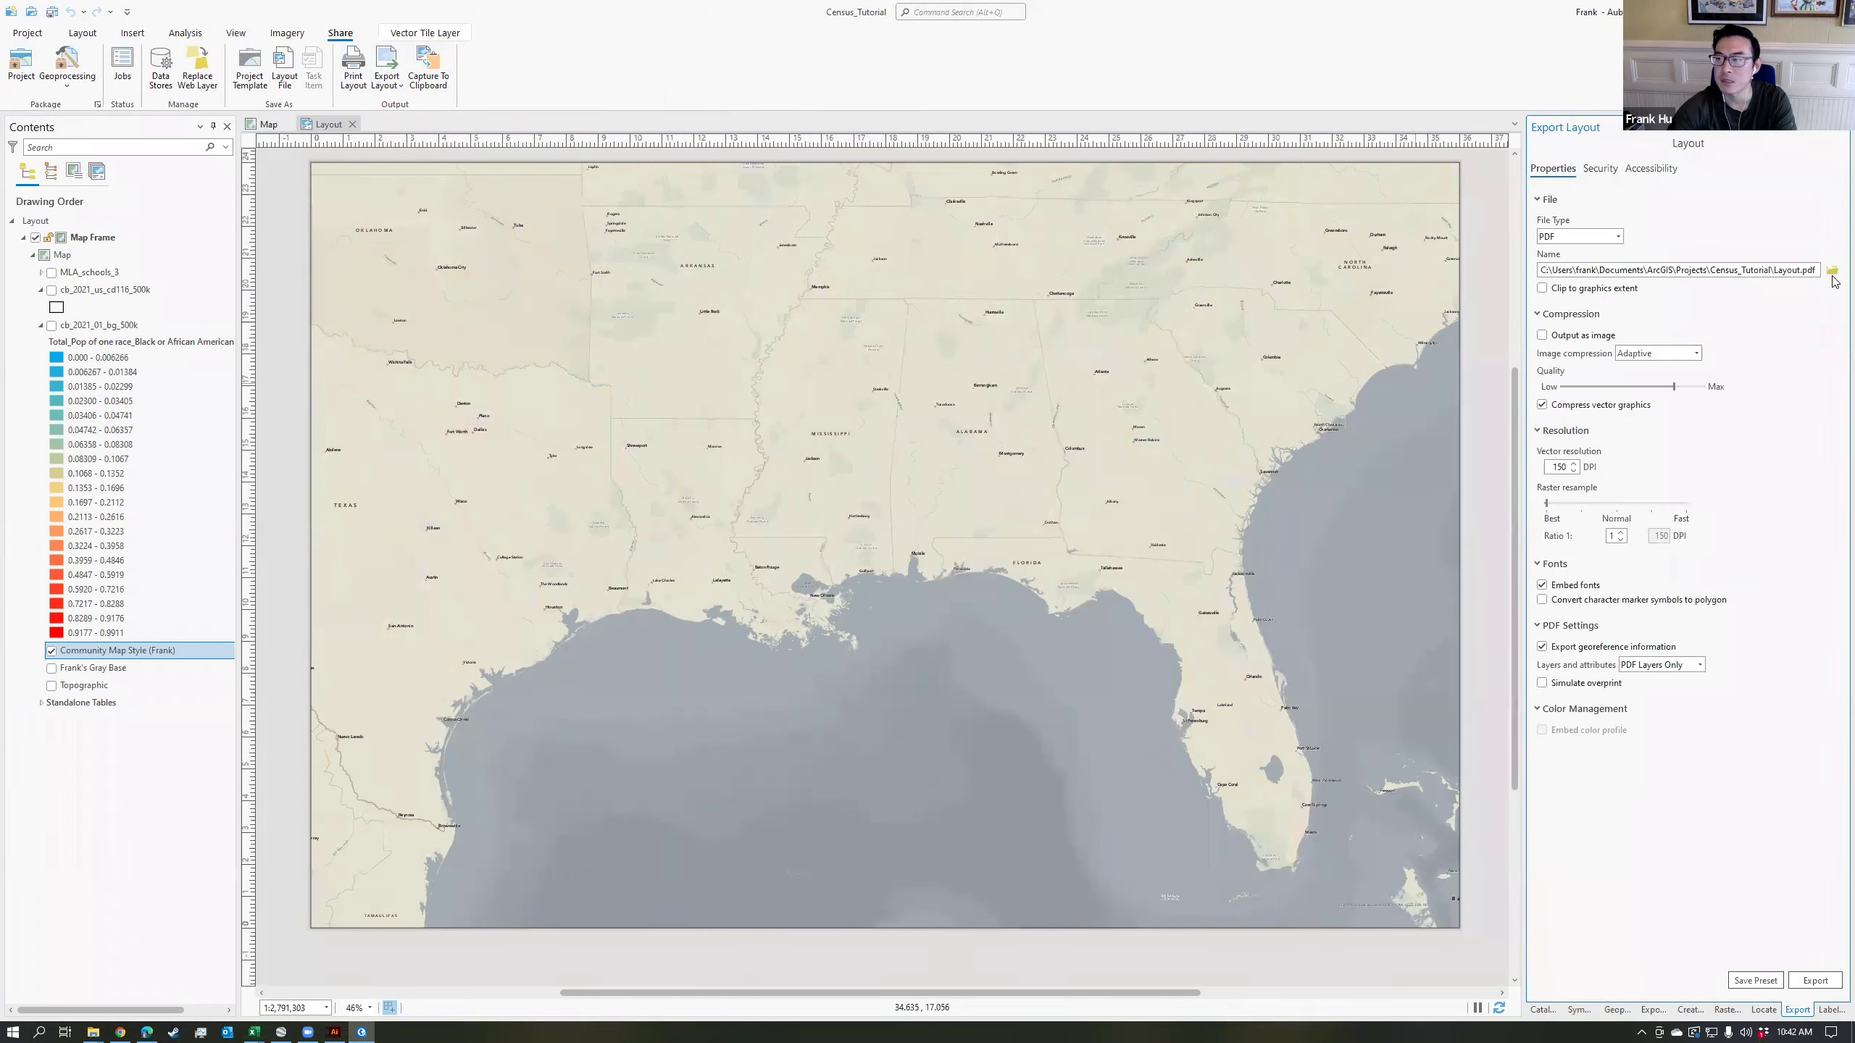
left_click(1577, 236)
left_click(1563, 354)
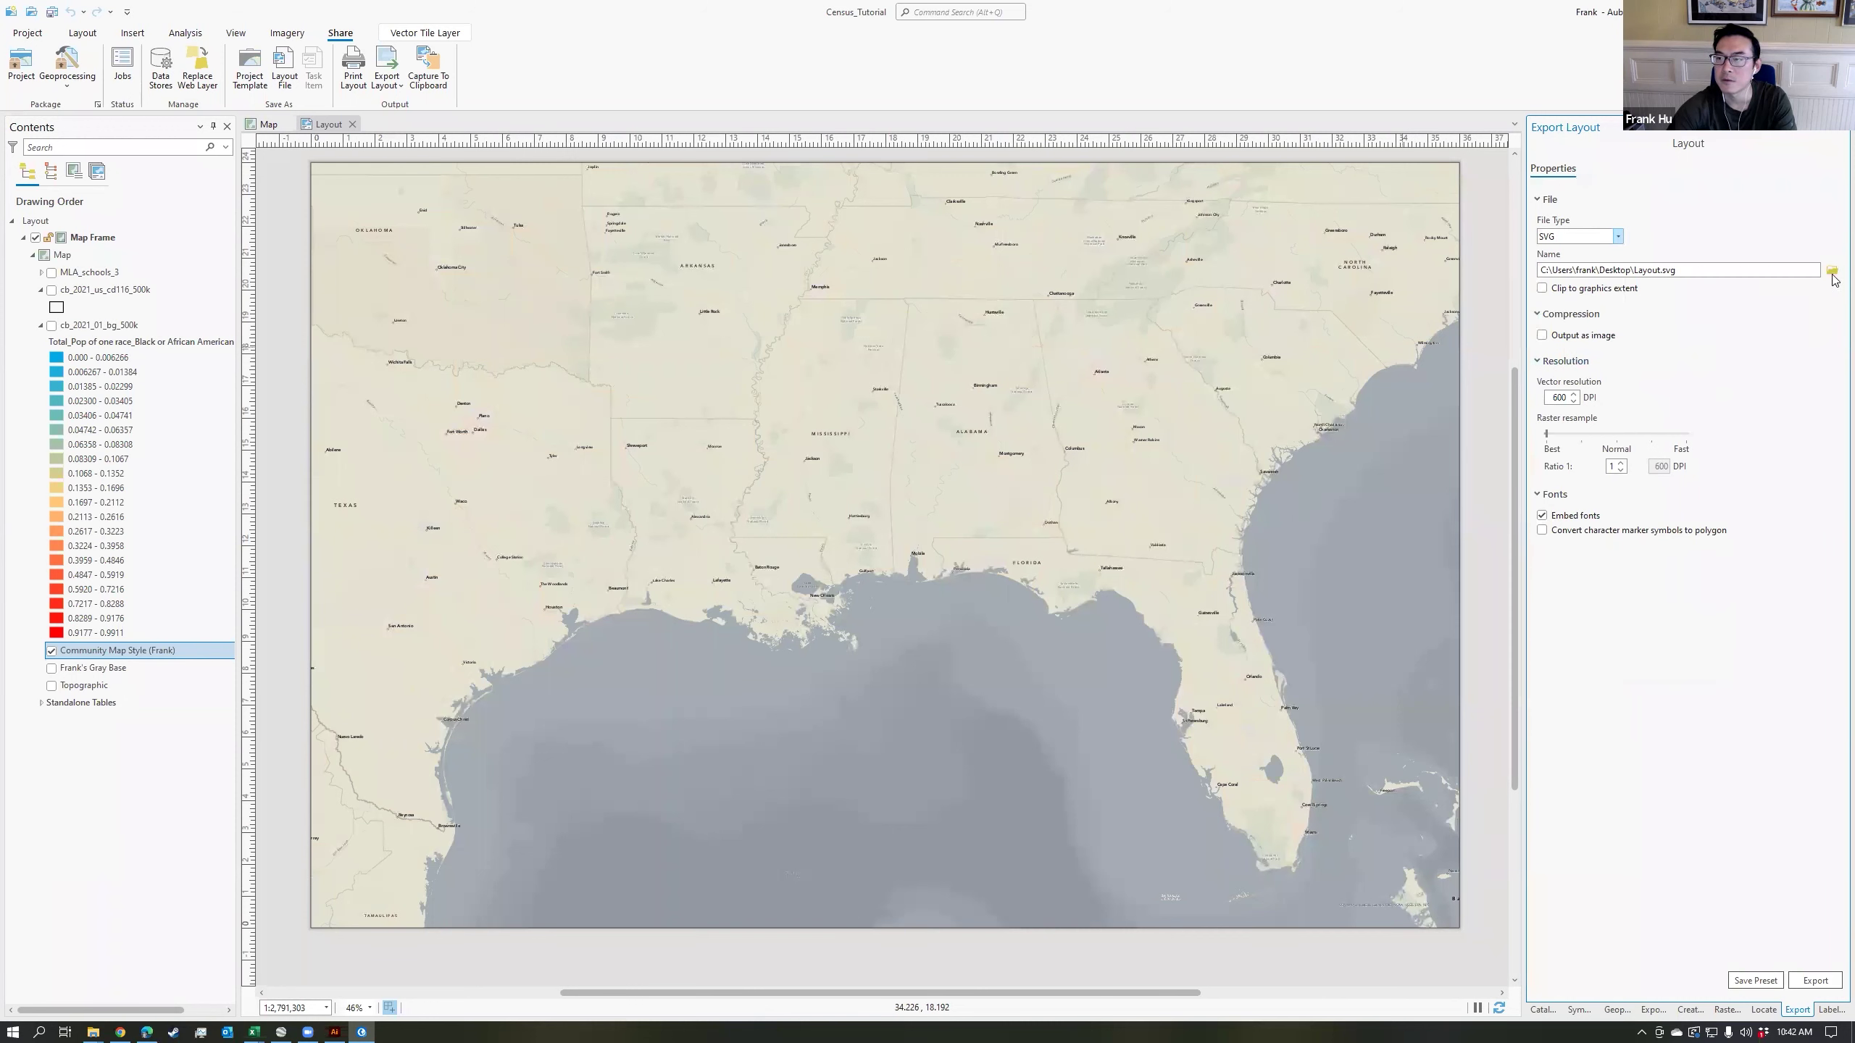
left_click(1832, 270)
left_click(628, 419)
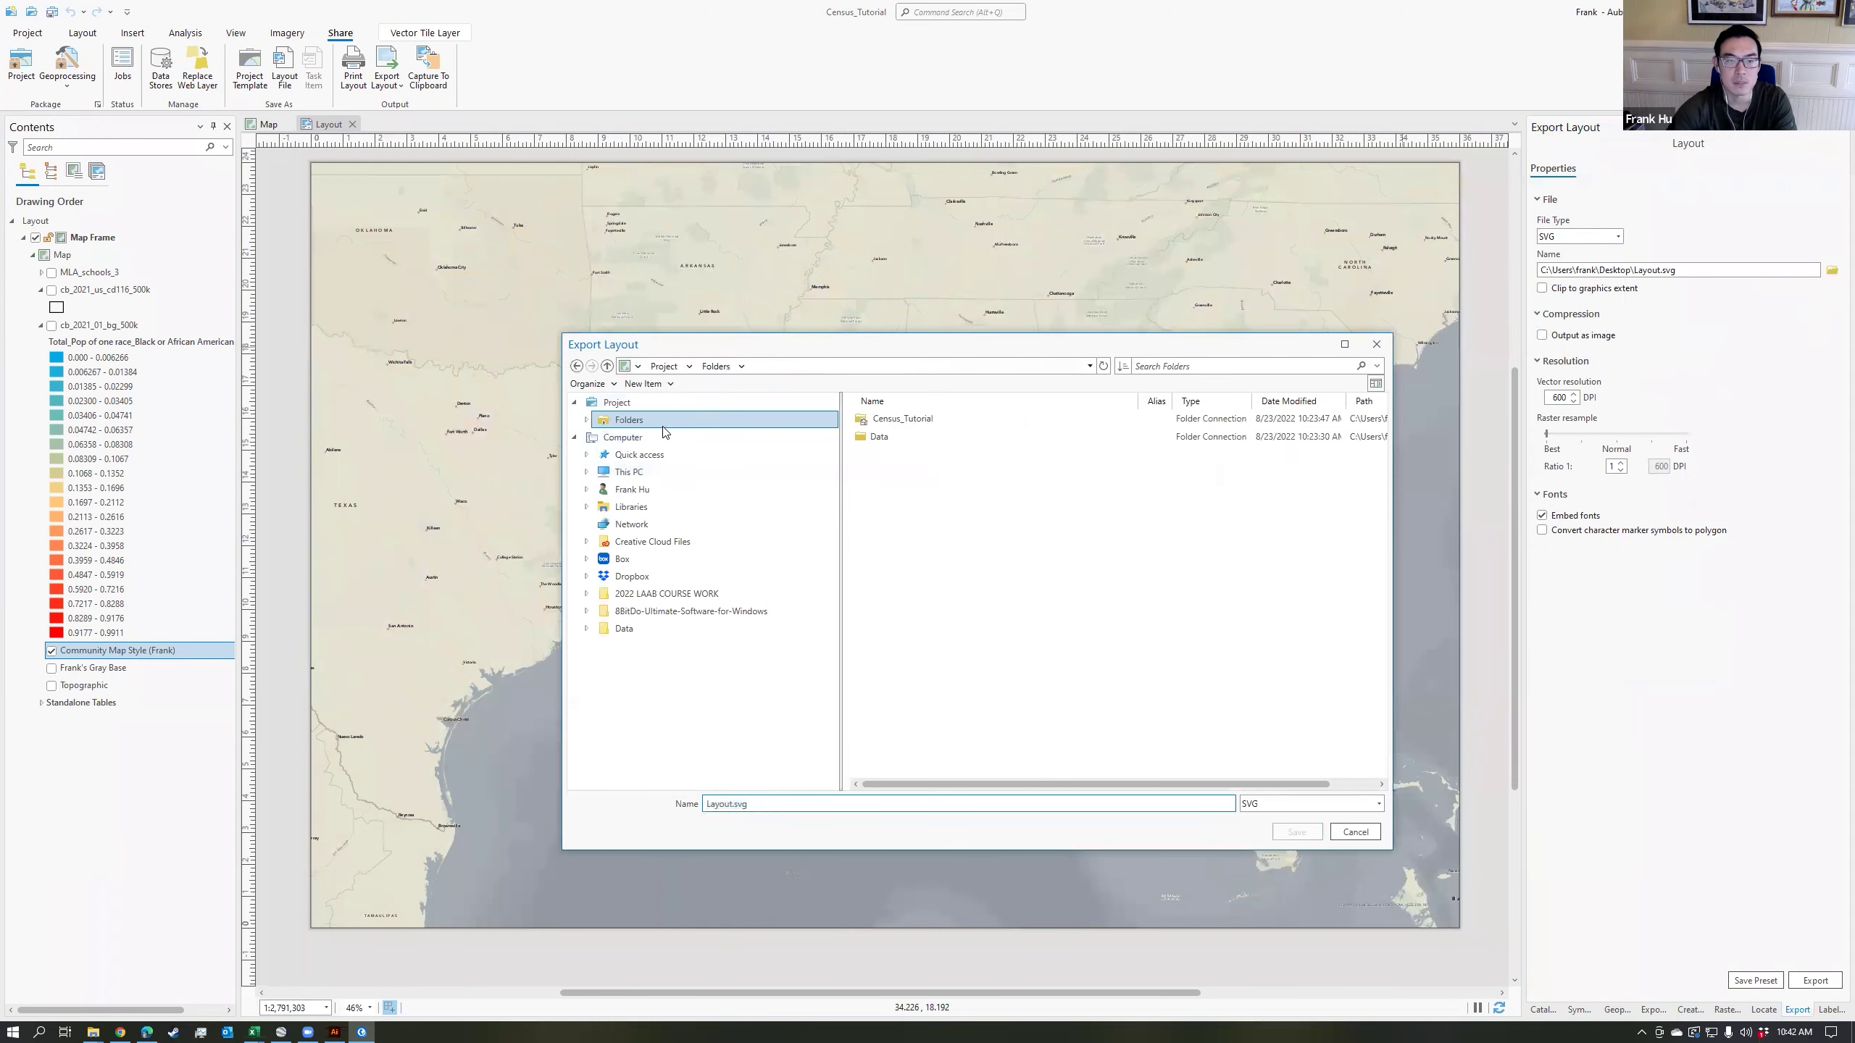
left_click(629, 471)
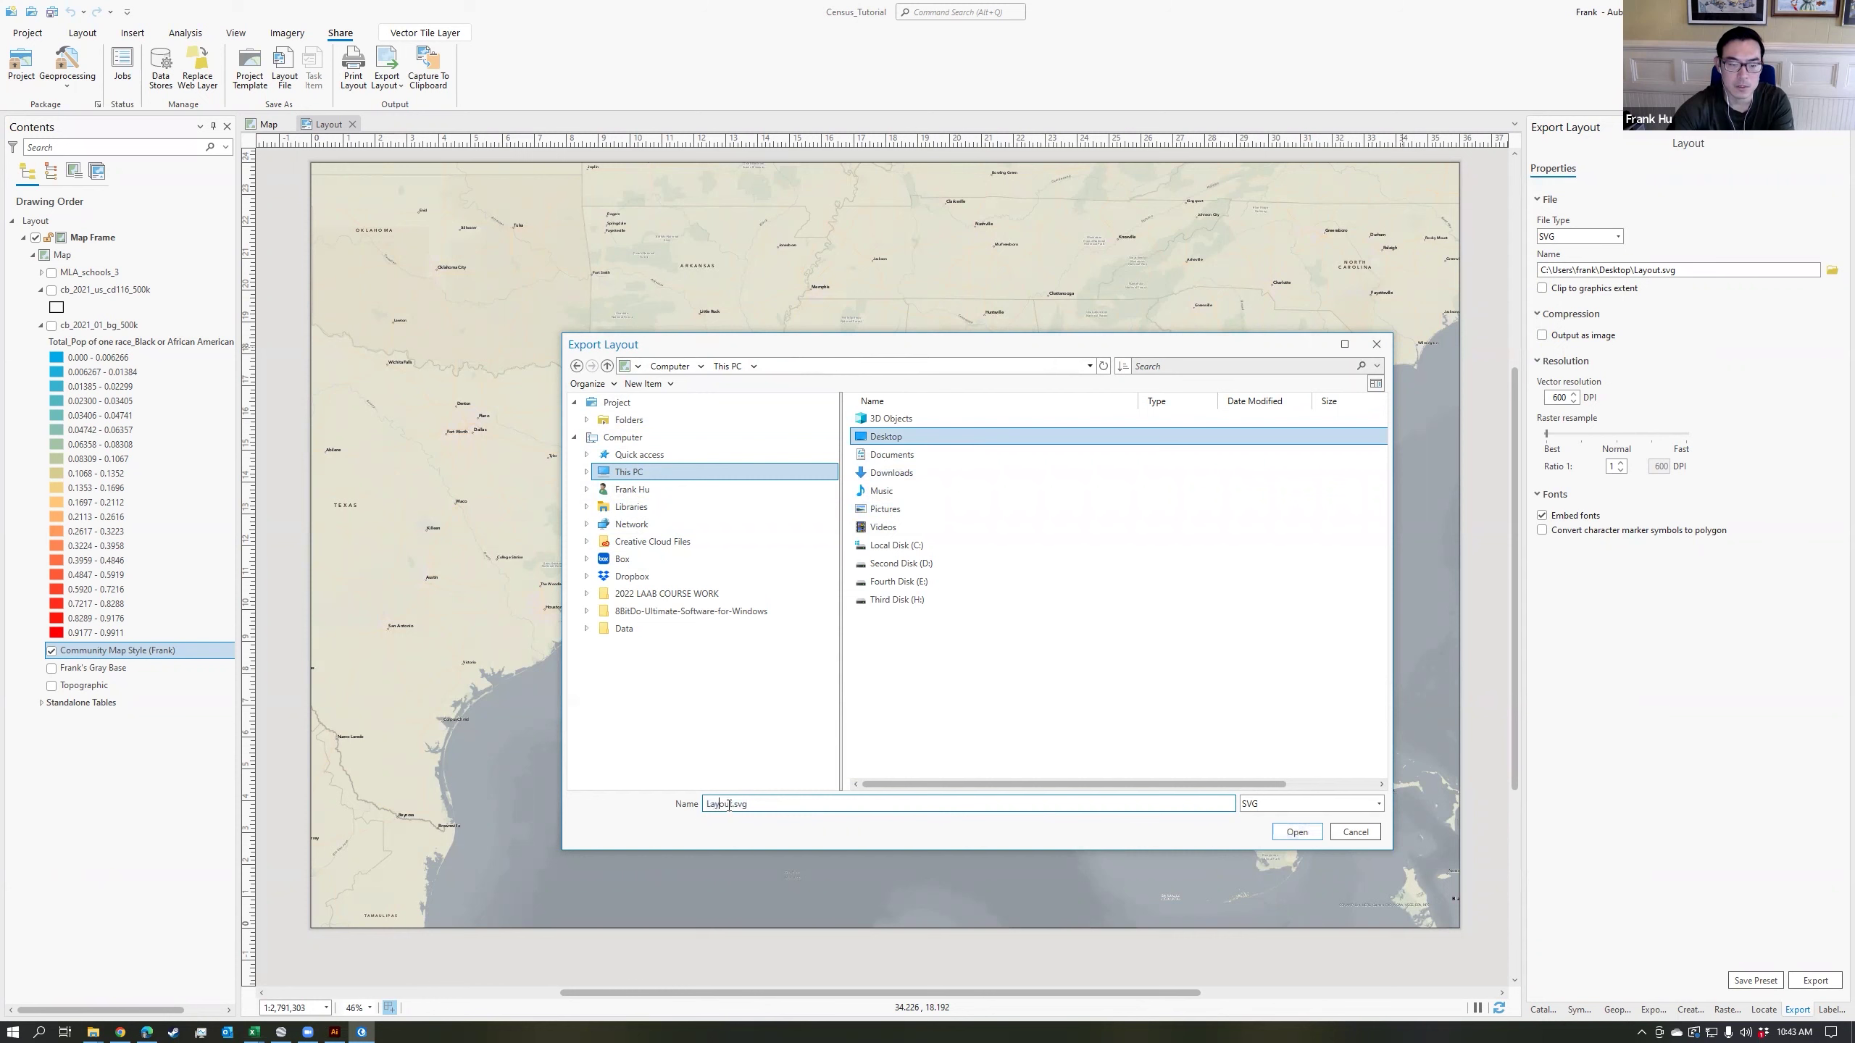
type("test_layout")
left_click(1315, 830)
left_click(1297, 832)
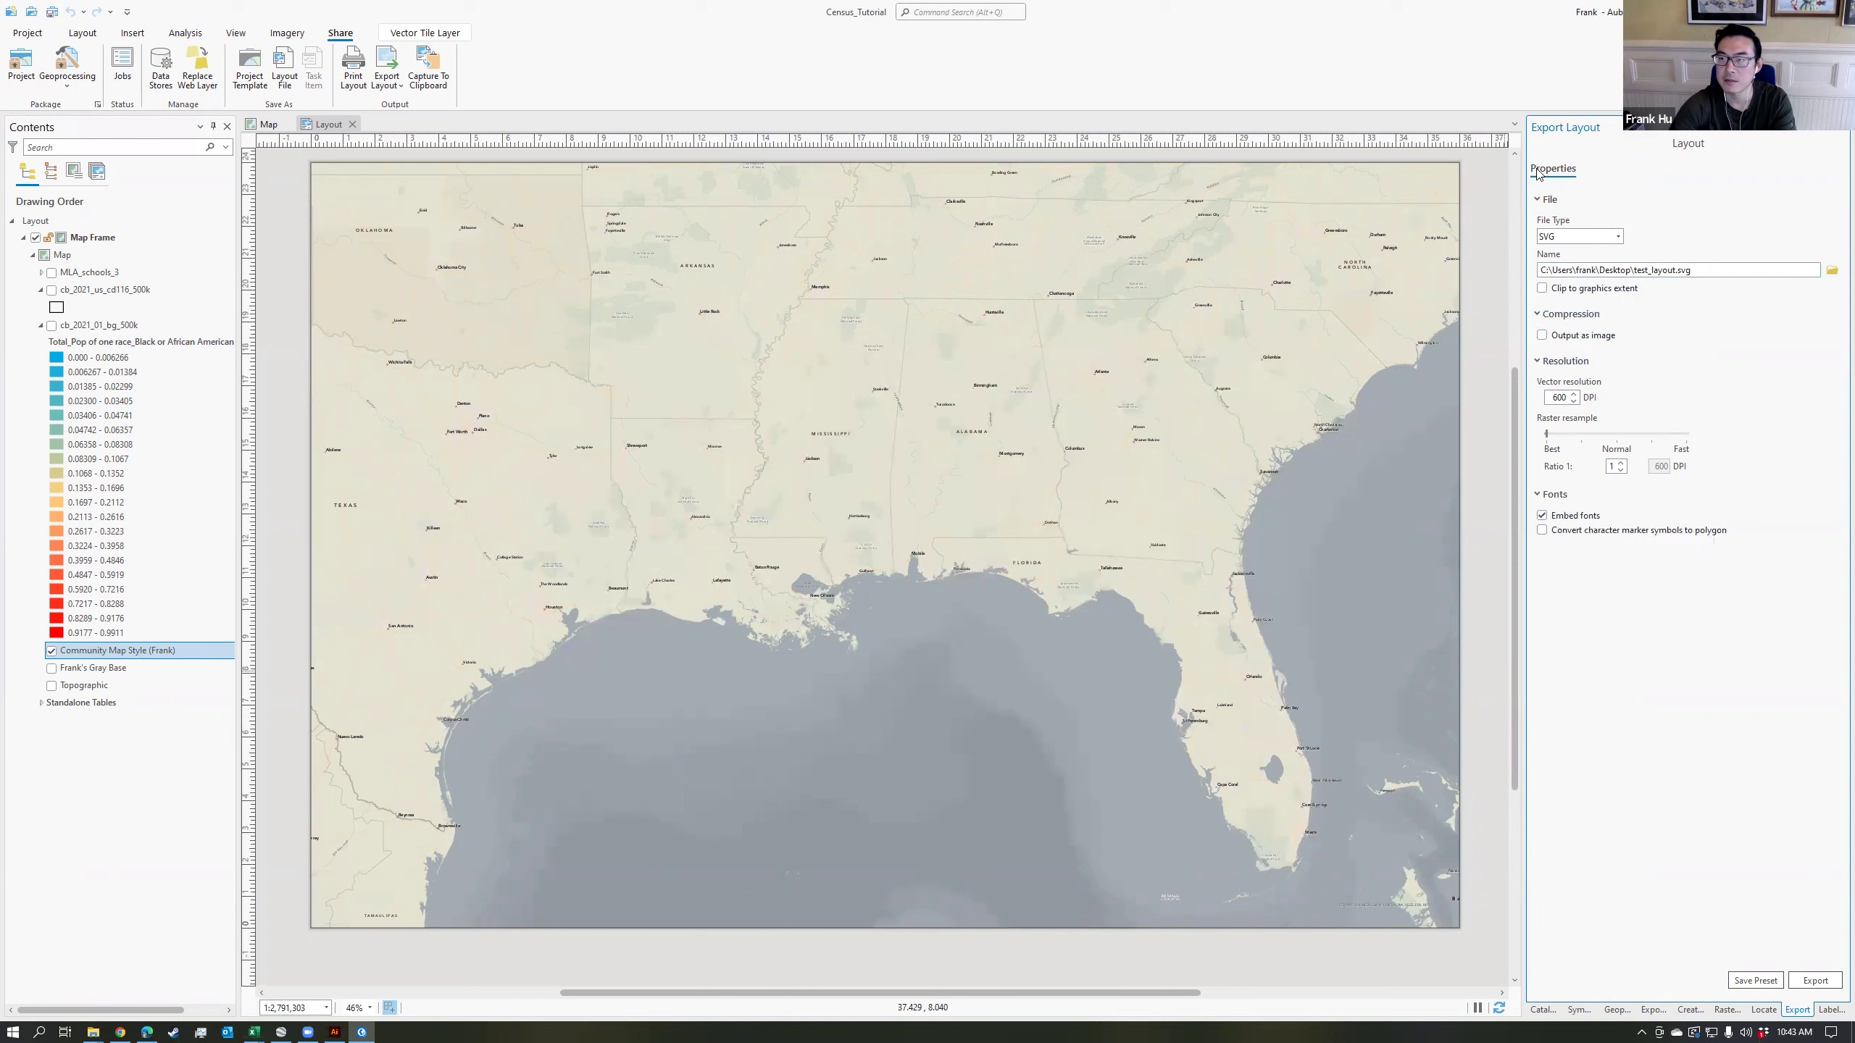
left_click(1810, 989)
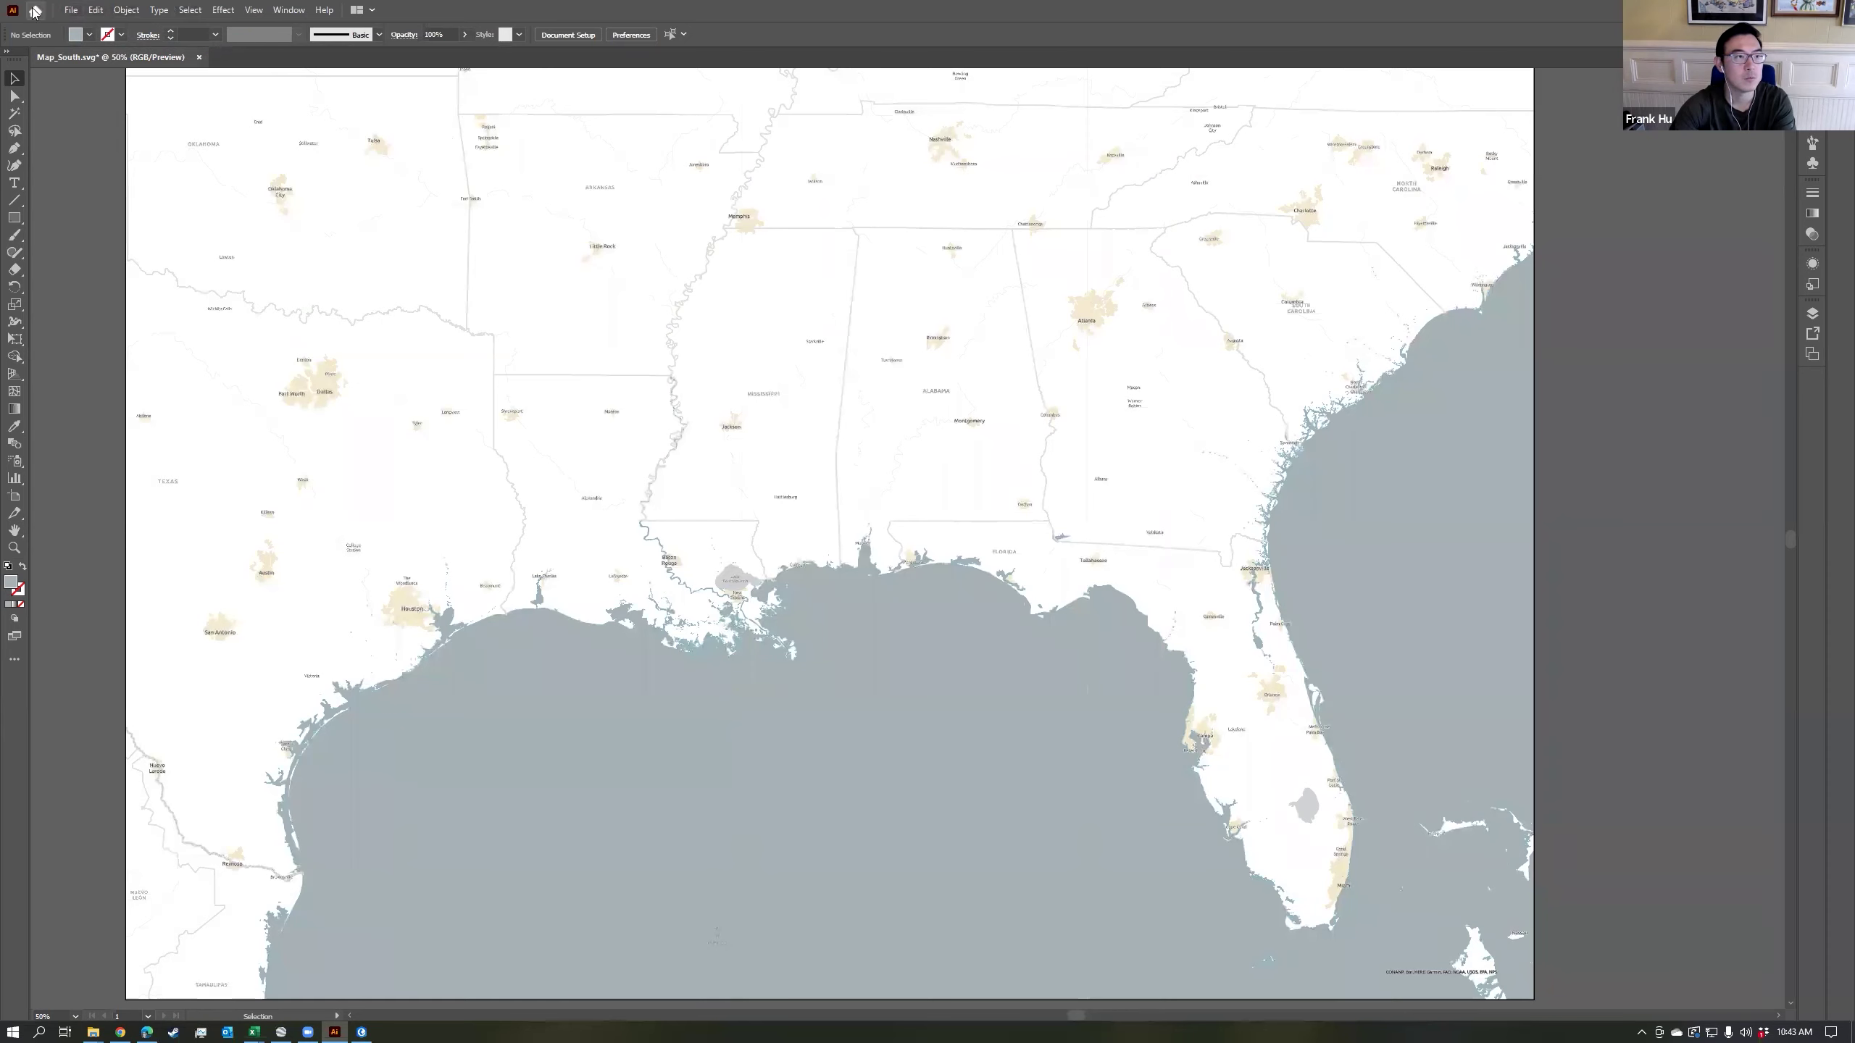
Switch to Adobe Illustrator, open test_layout.svg from the Desktop, and accept the import warning.
left_click(71, 9)
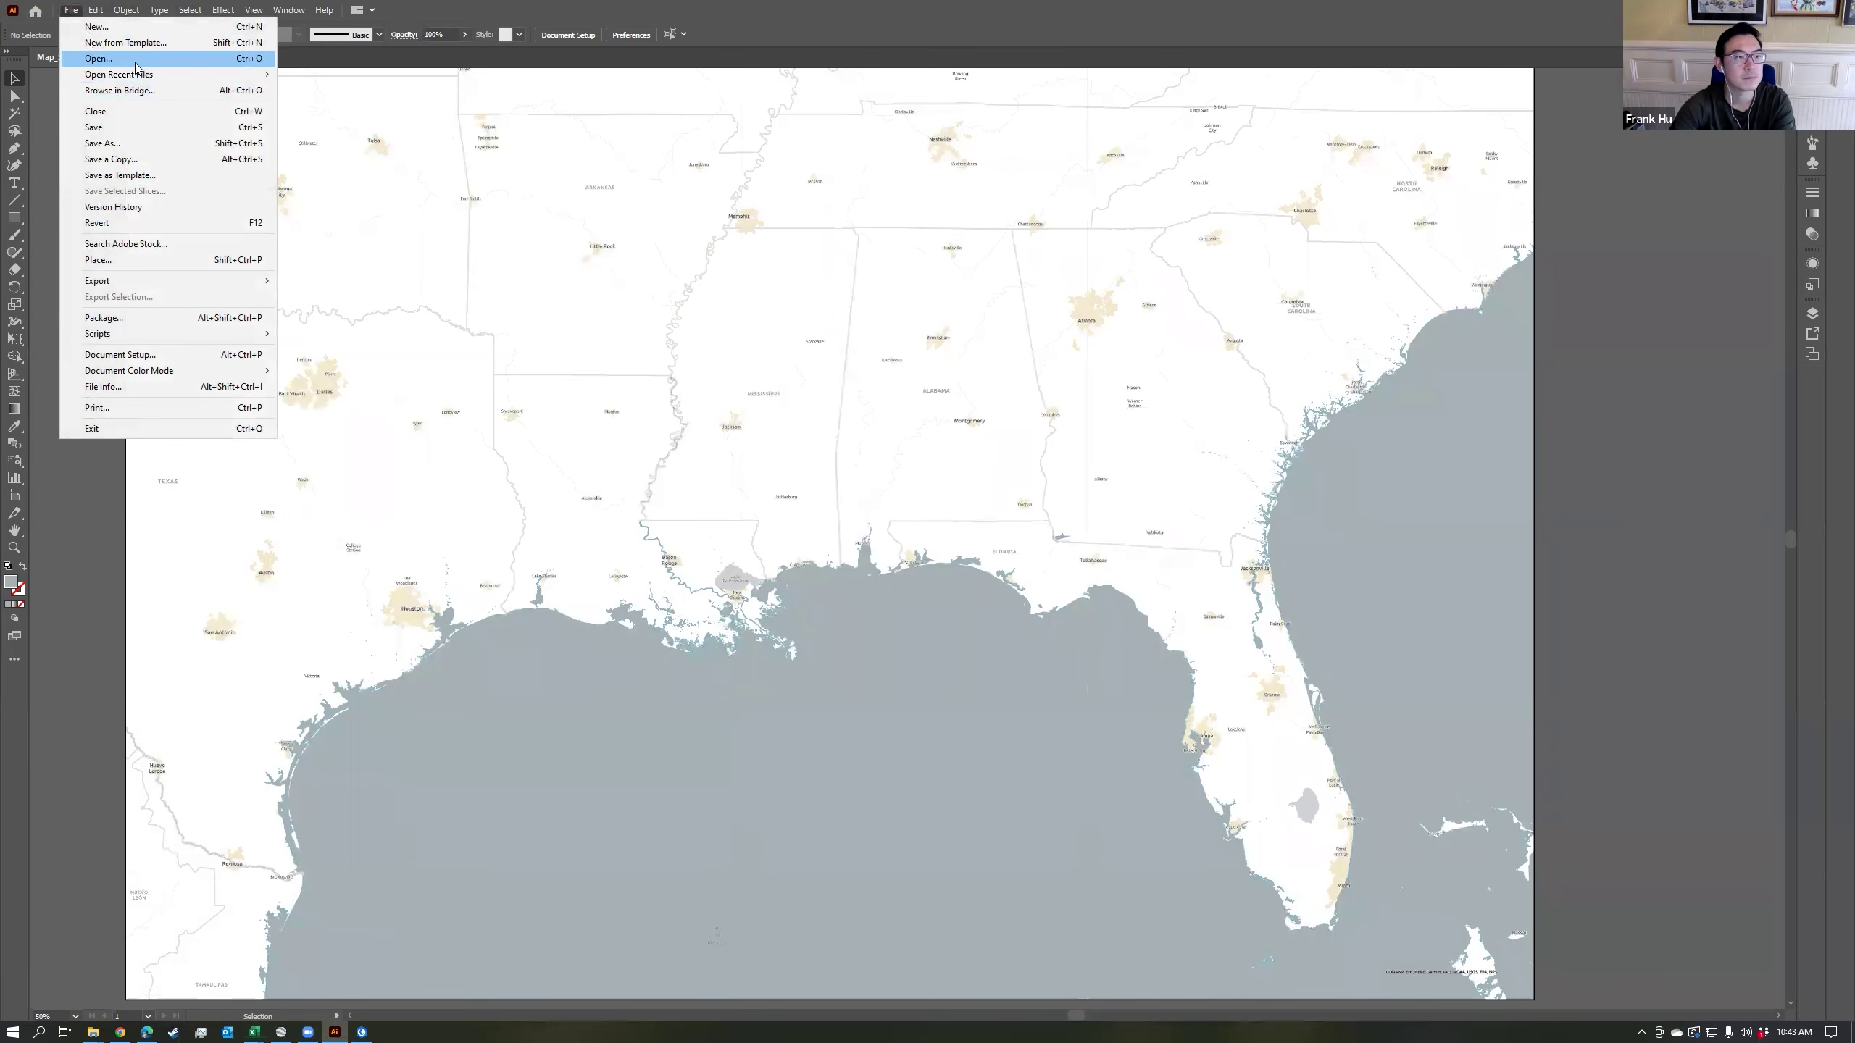
left_click(102, 58)
double_click(687, 278)
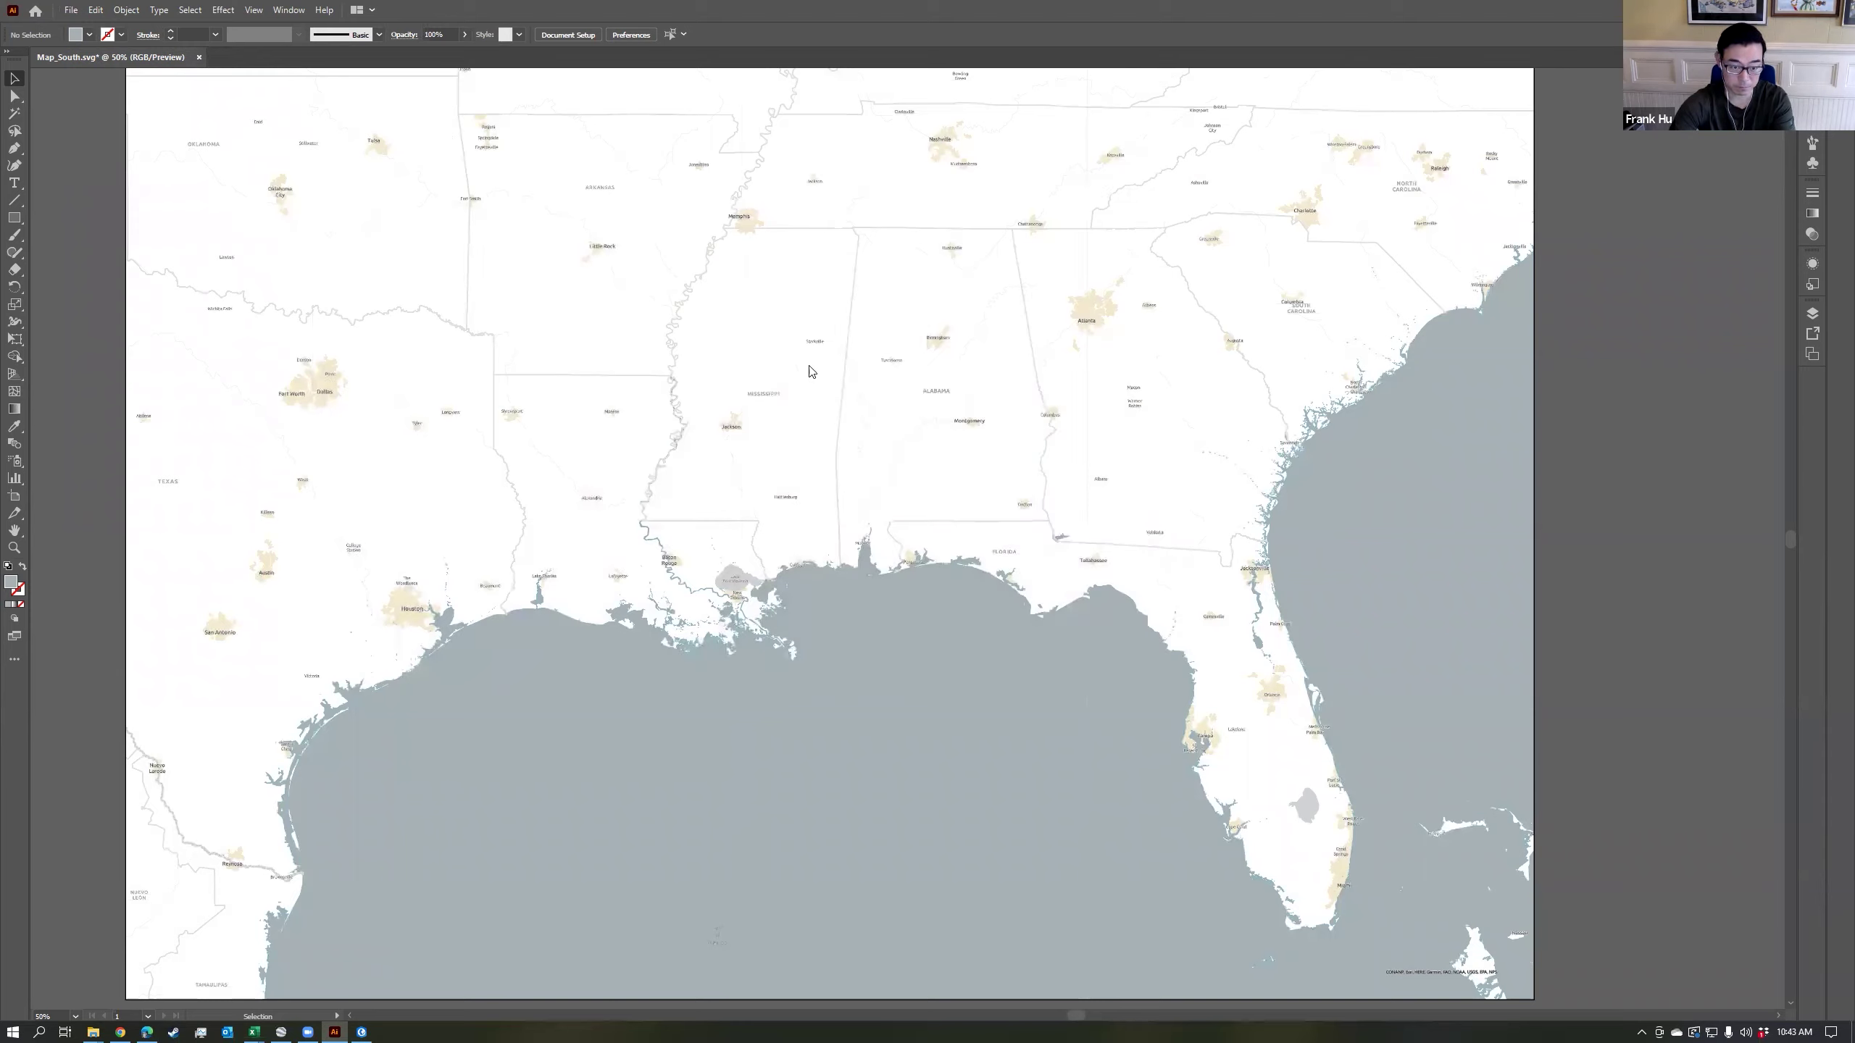
left_click(1051, 618)
Select all of the imported map's artwork to examine how its objects are divided, and clear the selection.
scroll(876, 491, "down", 10)
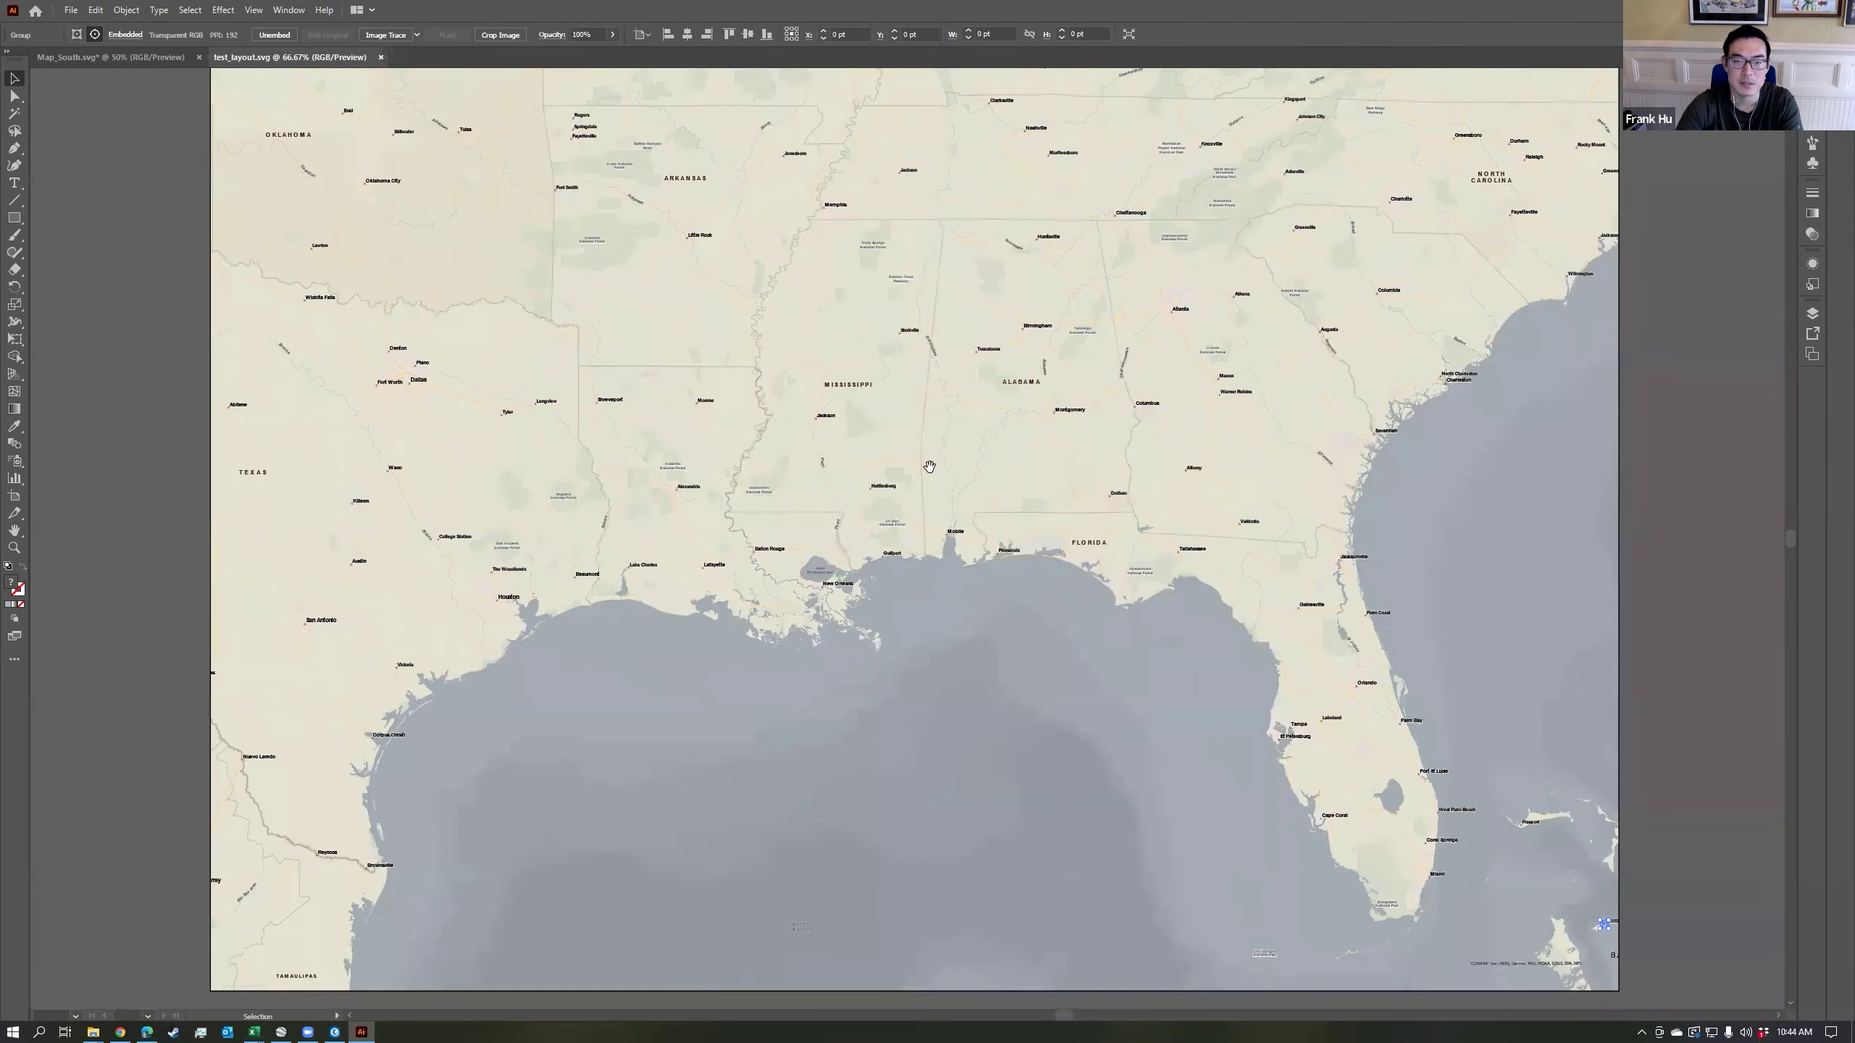
scroll(935, 460, "down", 6)
key("ctrl+a")
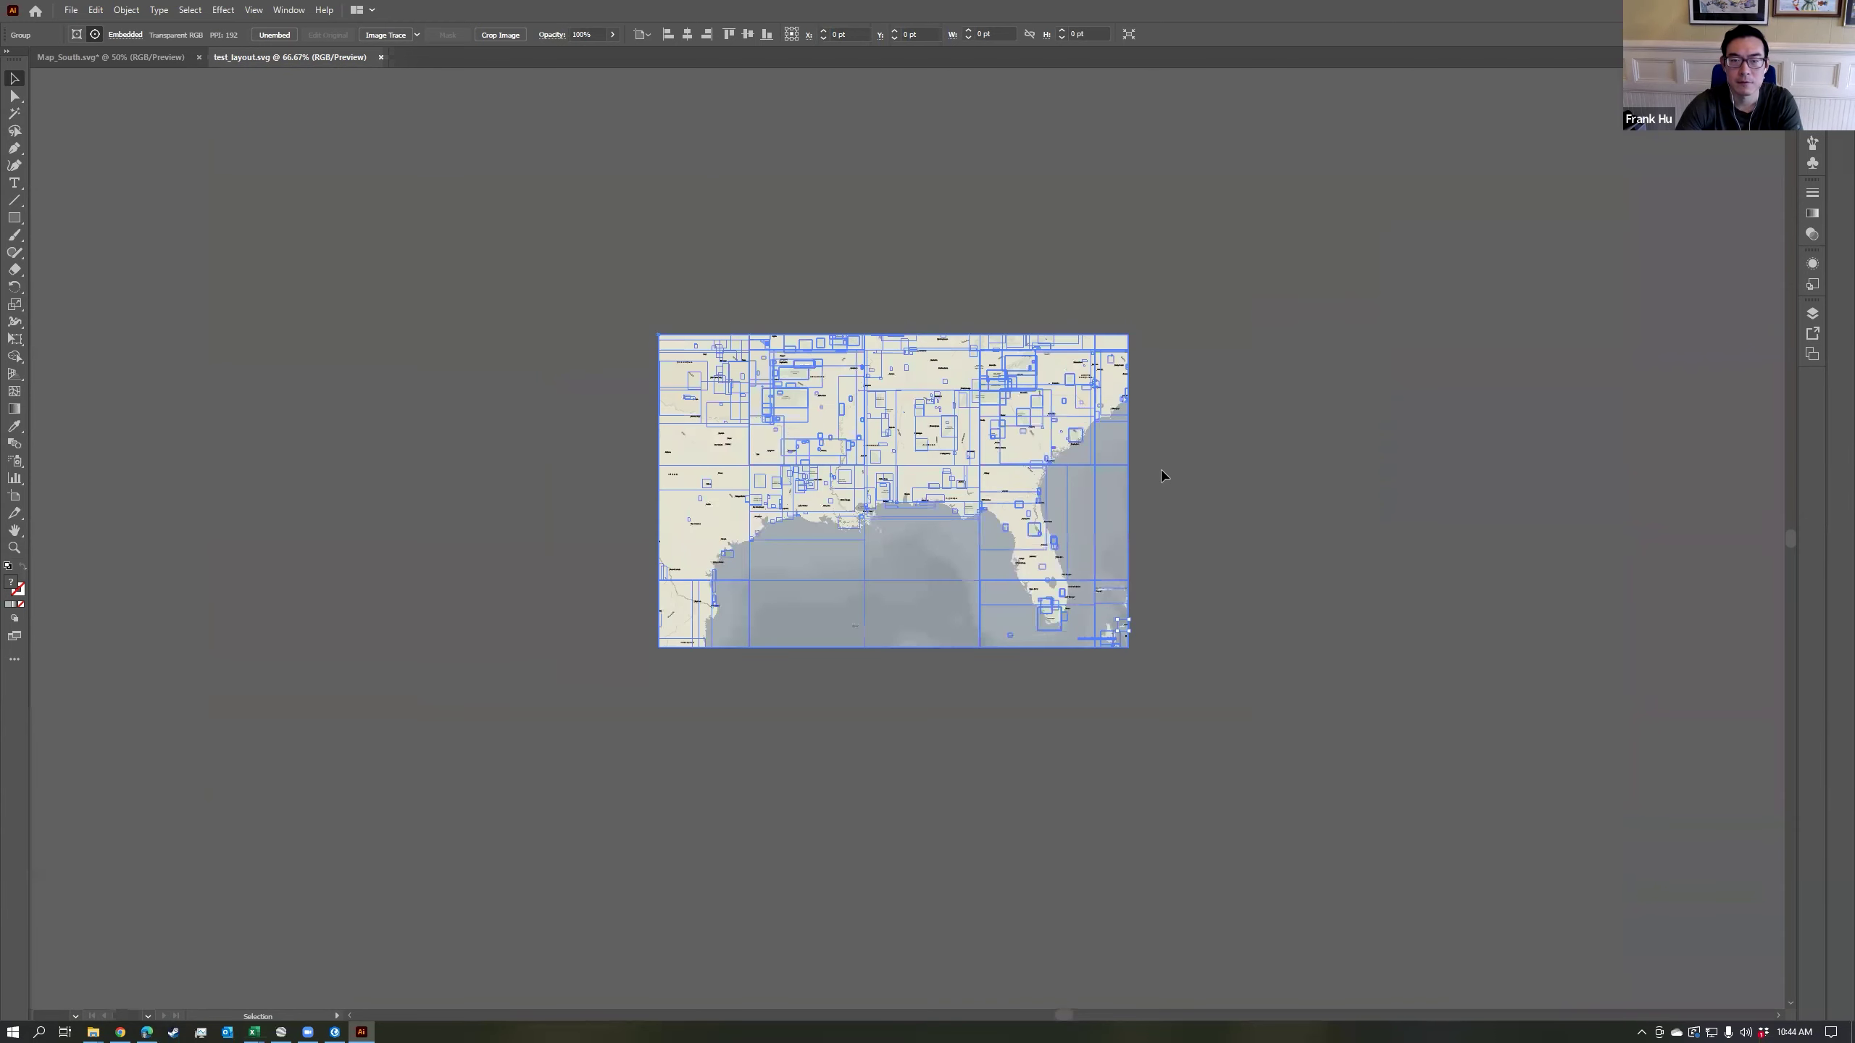
scroll(1354, 476, "up", 2)
left_click(1354, 479)
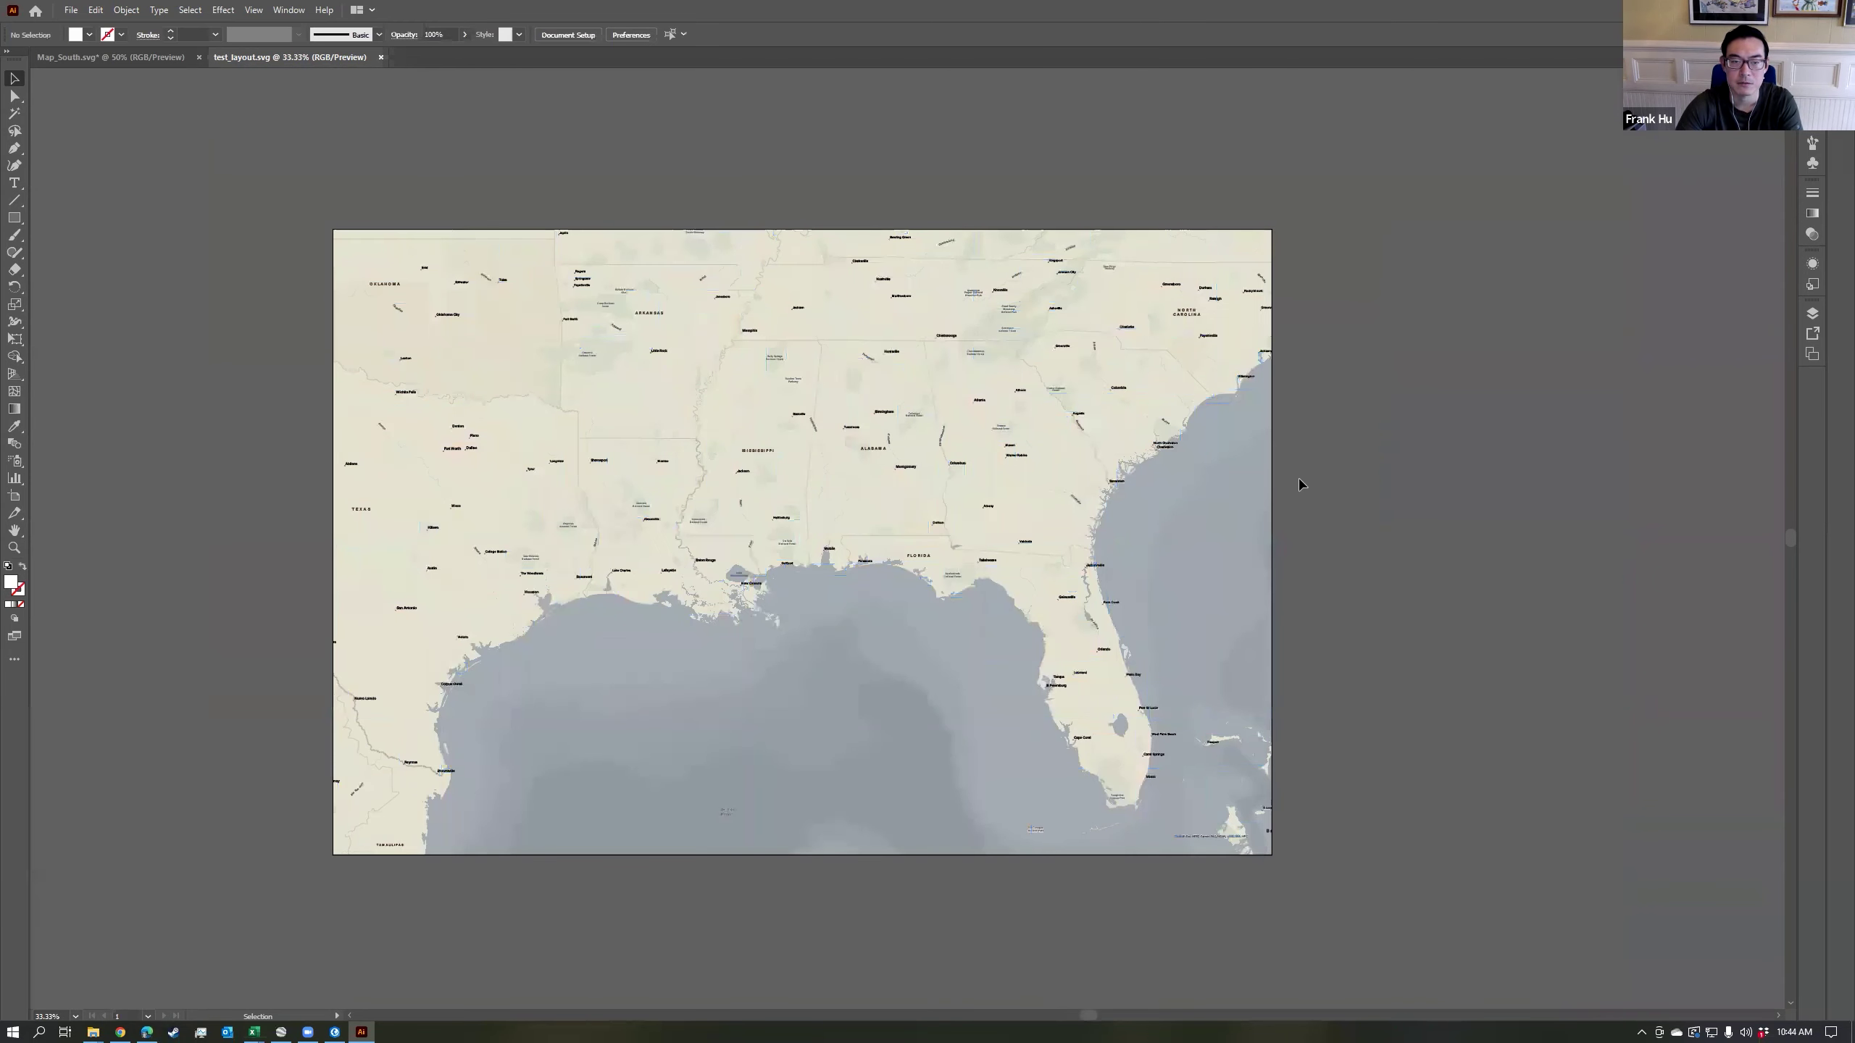
scroll(800, 529, "up", 2)
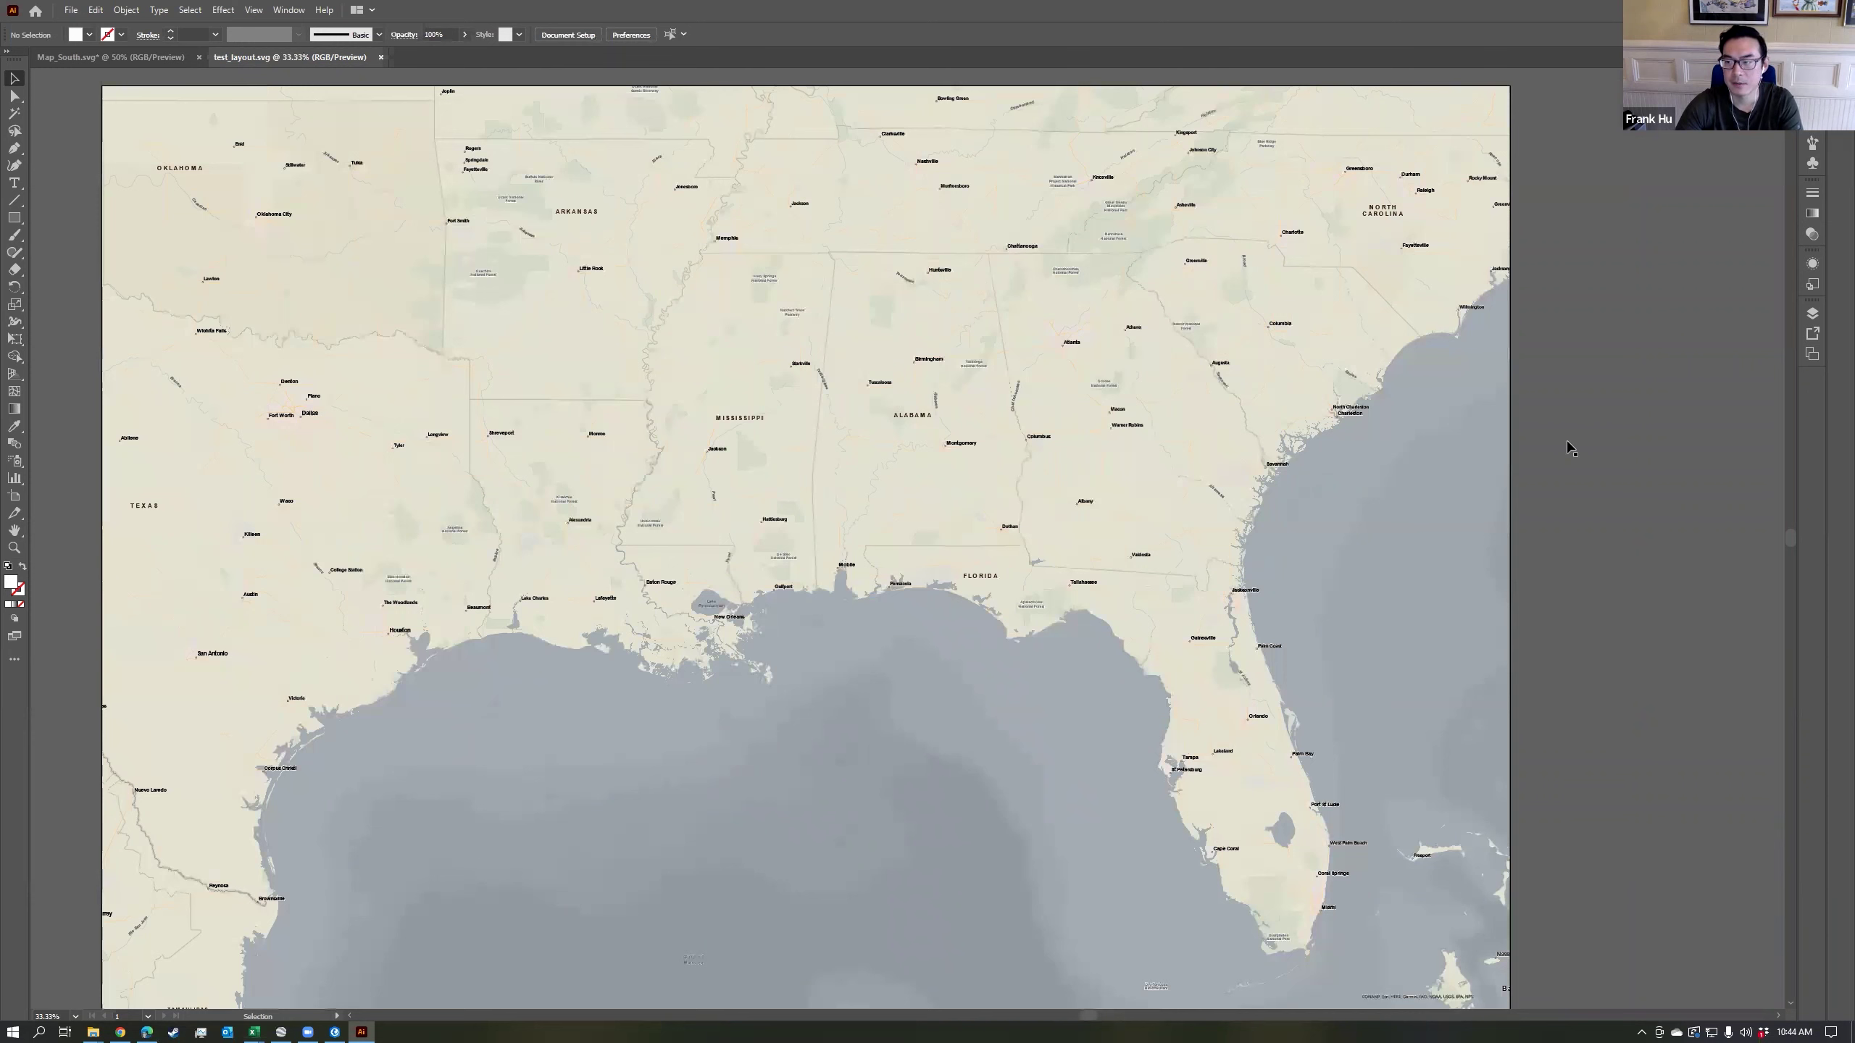
Show the layer list and select all objects with the same fill color as the MISSISSIPPI state label.
left_click(1812, 313)
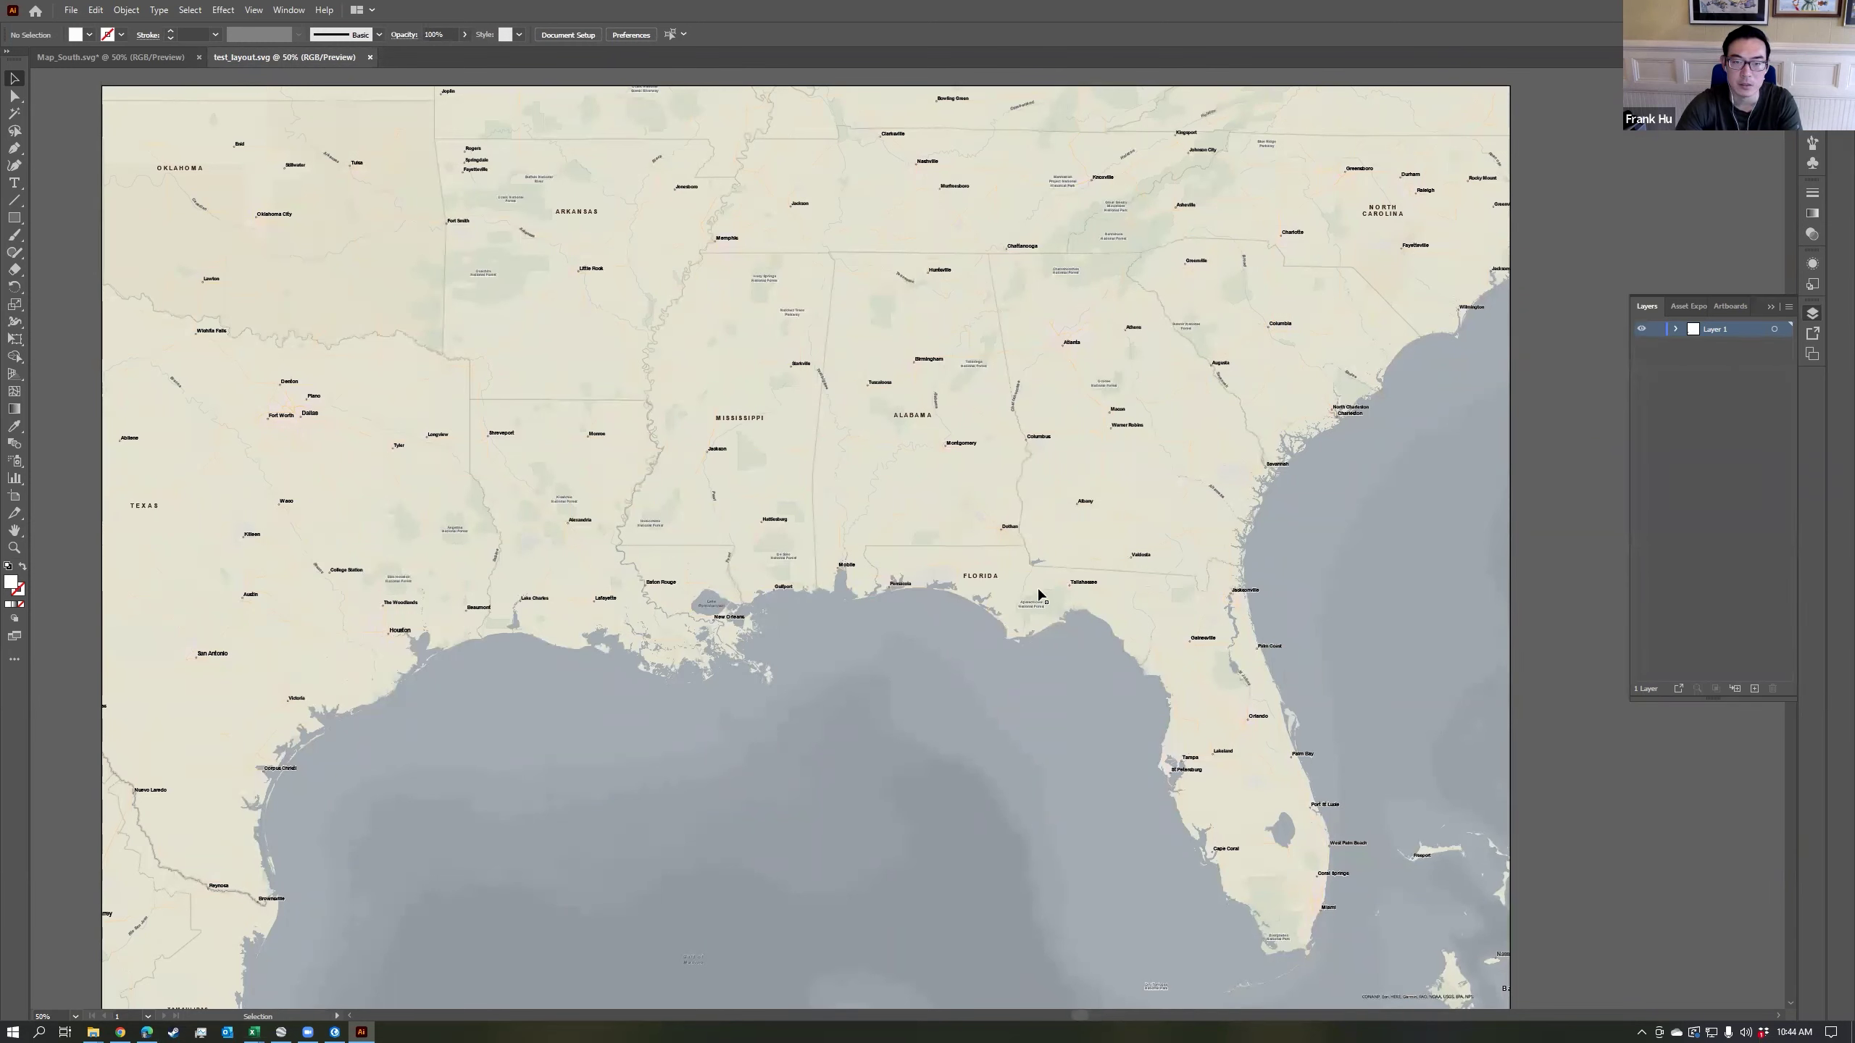
scroll(795, 512, "up", 4)
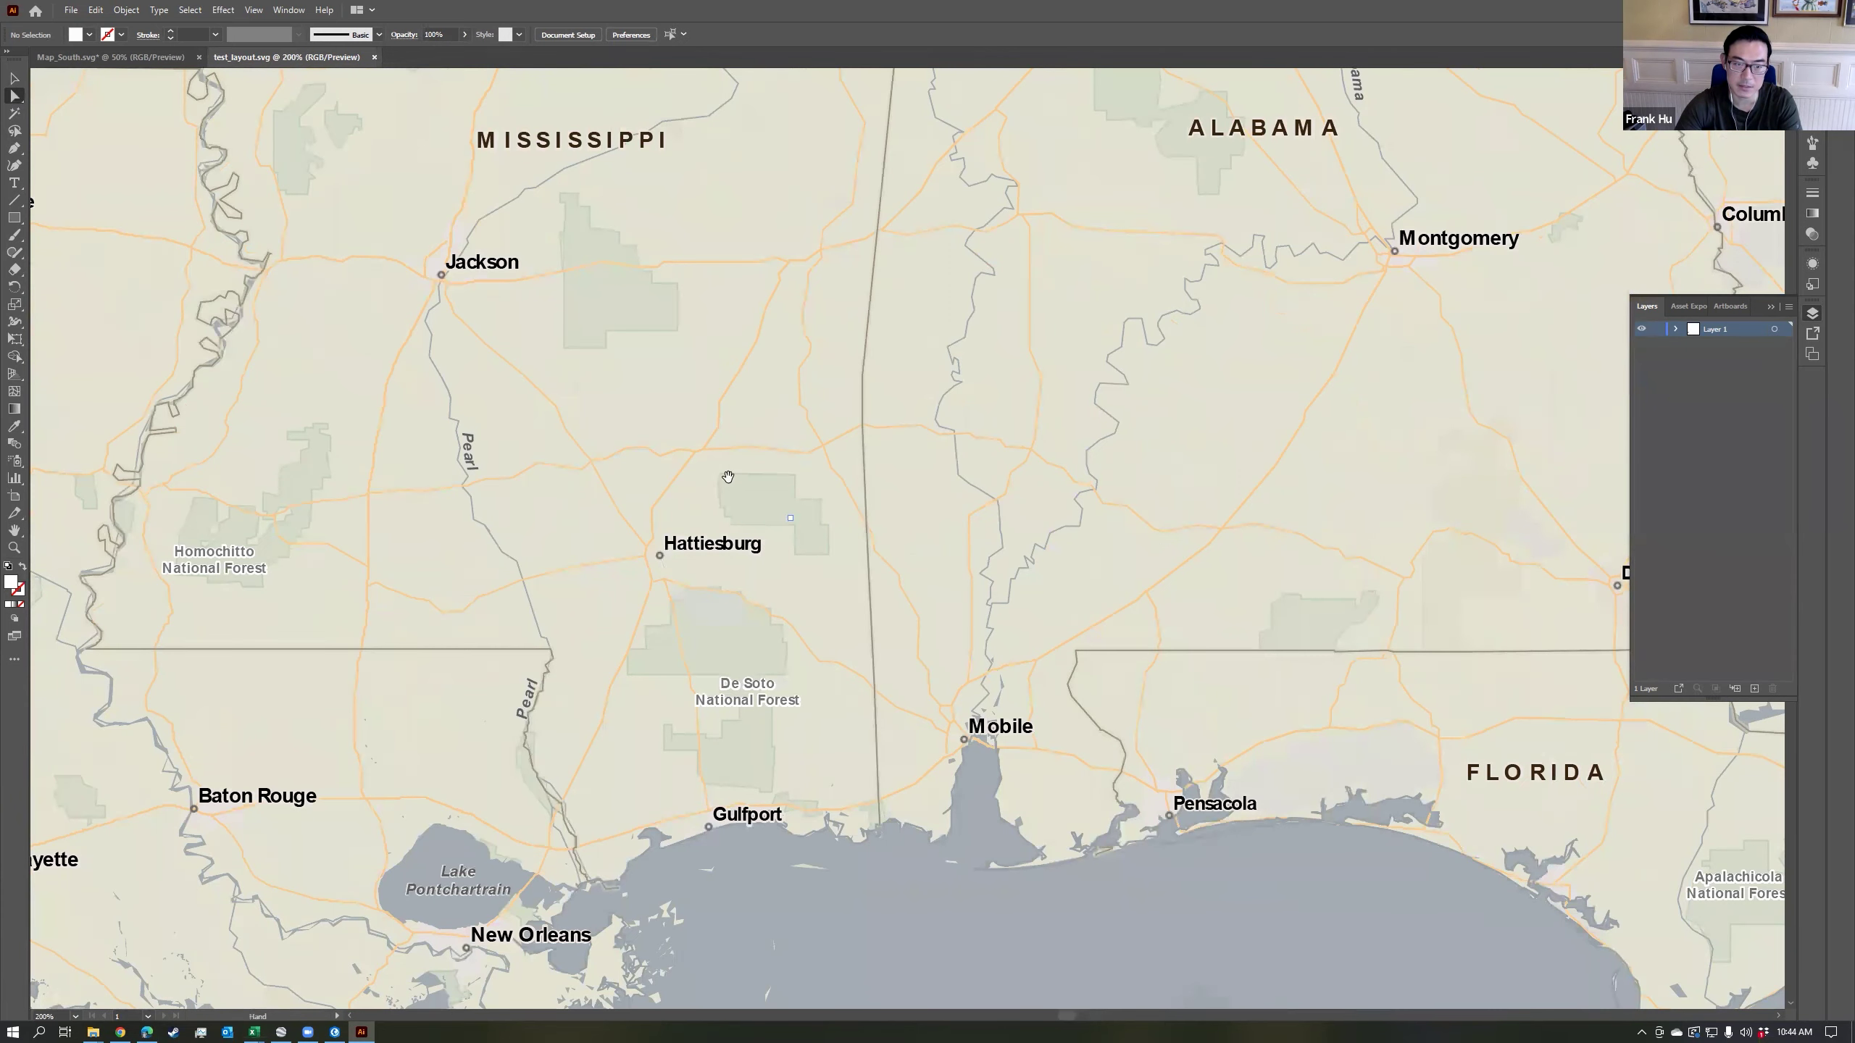
left_click_drag(753, 549, 834, 629)
scroll(661, 241, "up", 5)
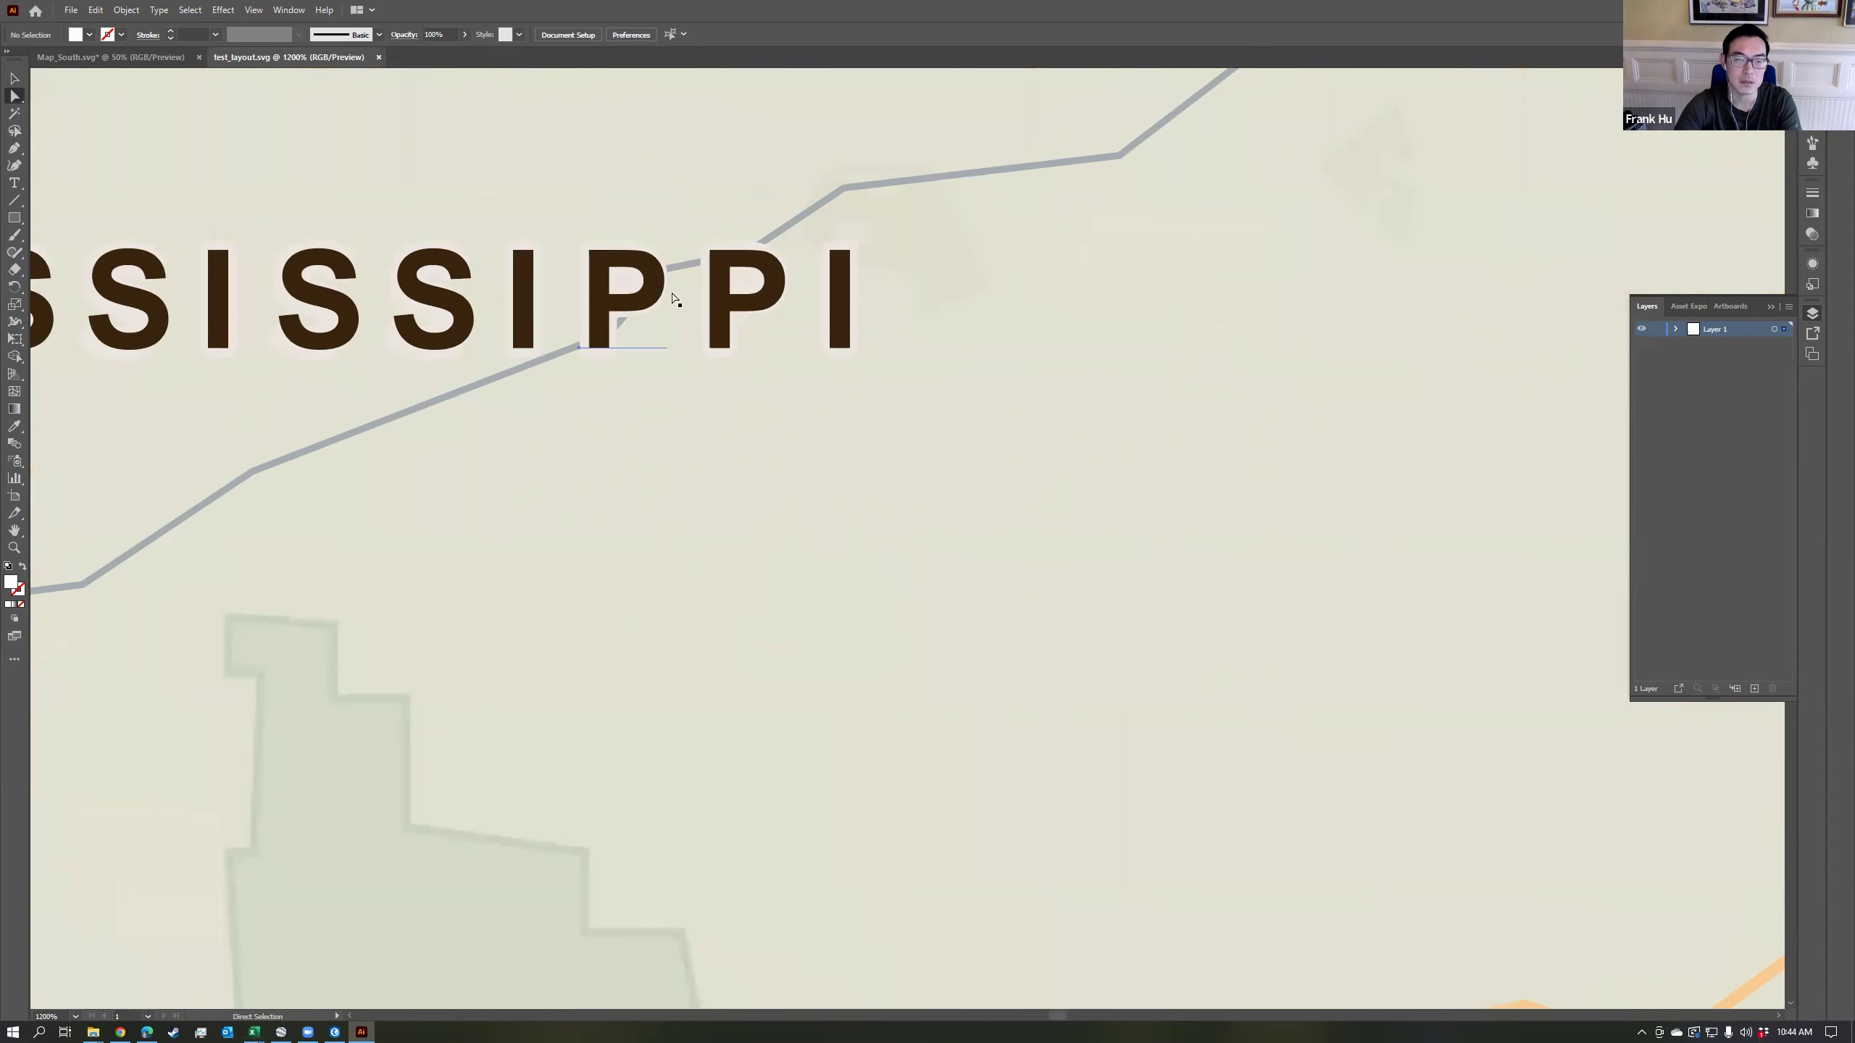
left_click(635, 310)
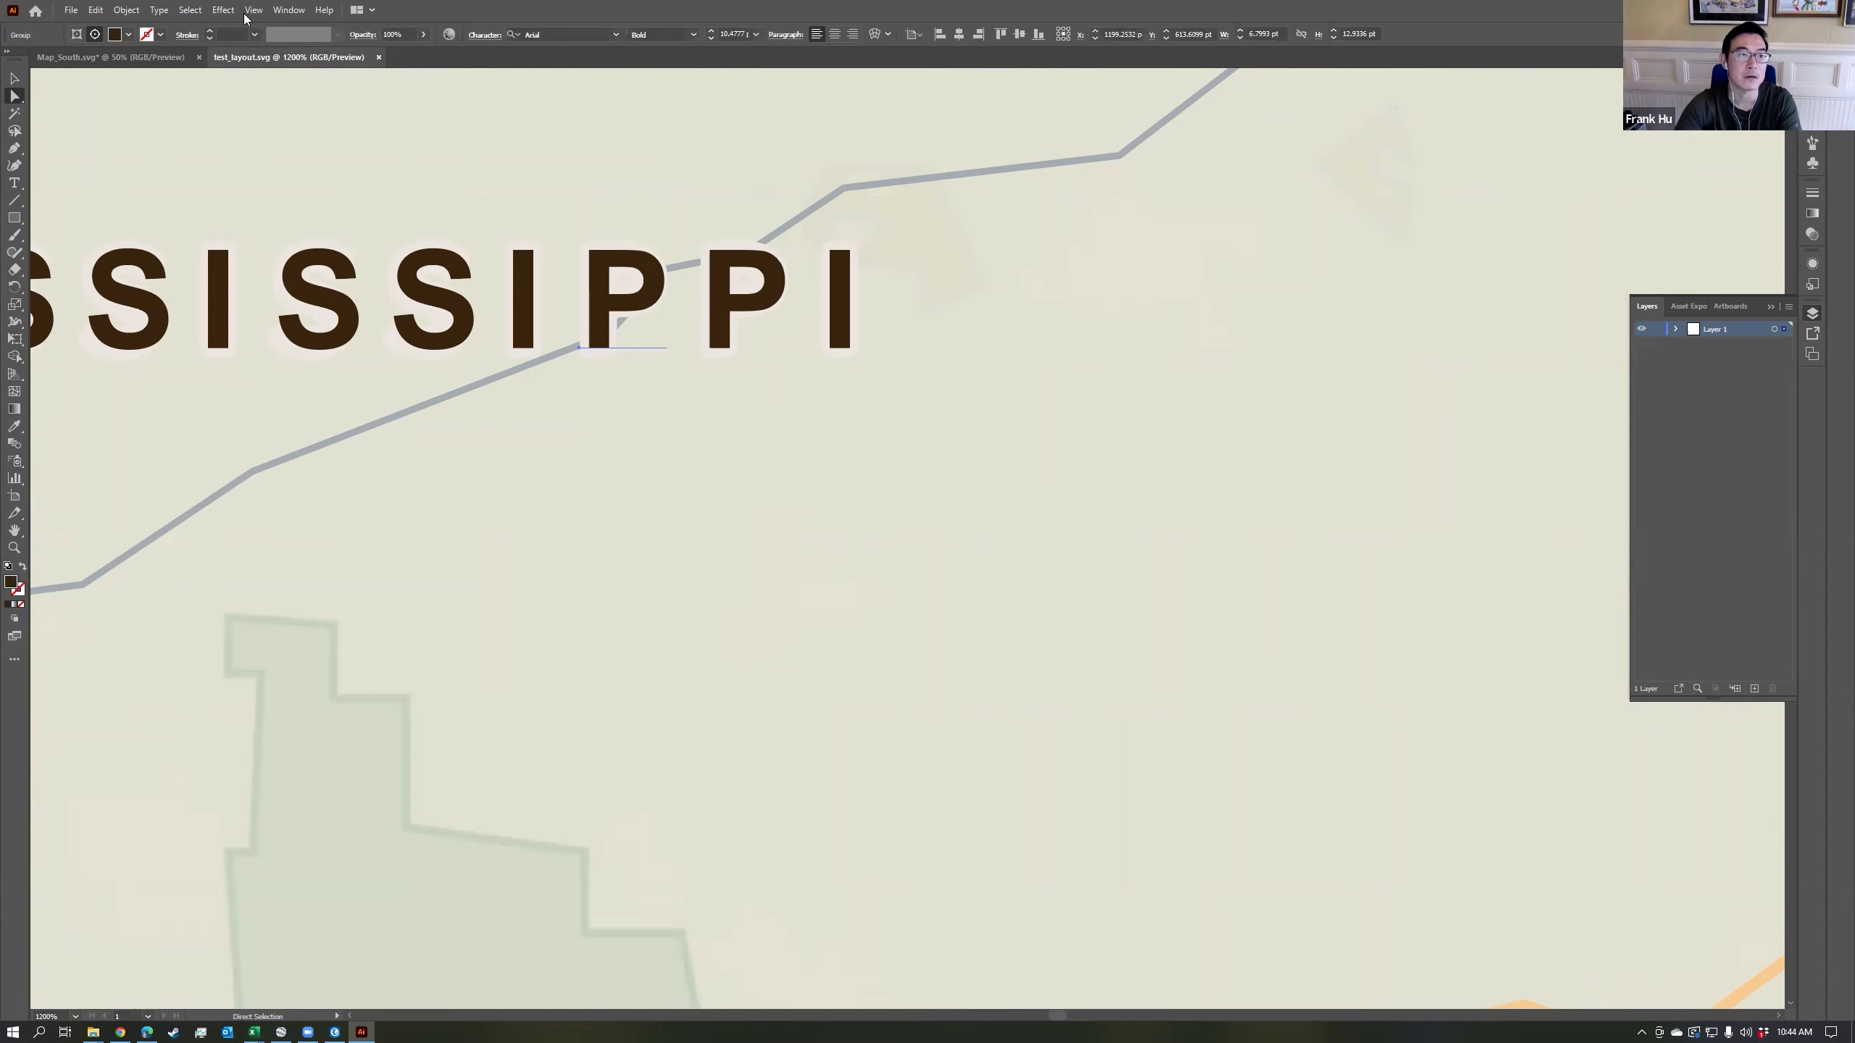
left_click(190, 10)
mouse_move(243, 147)
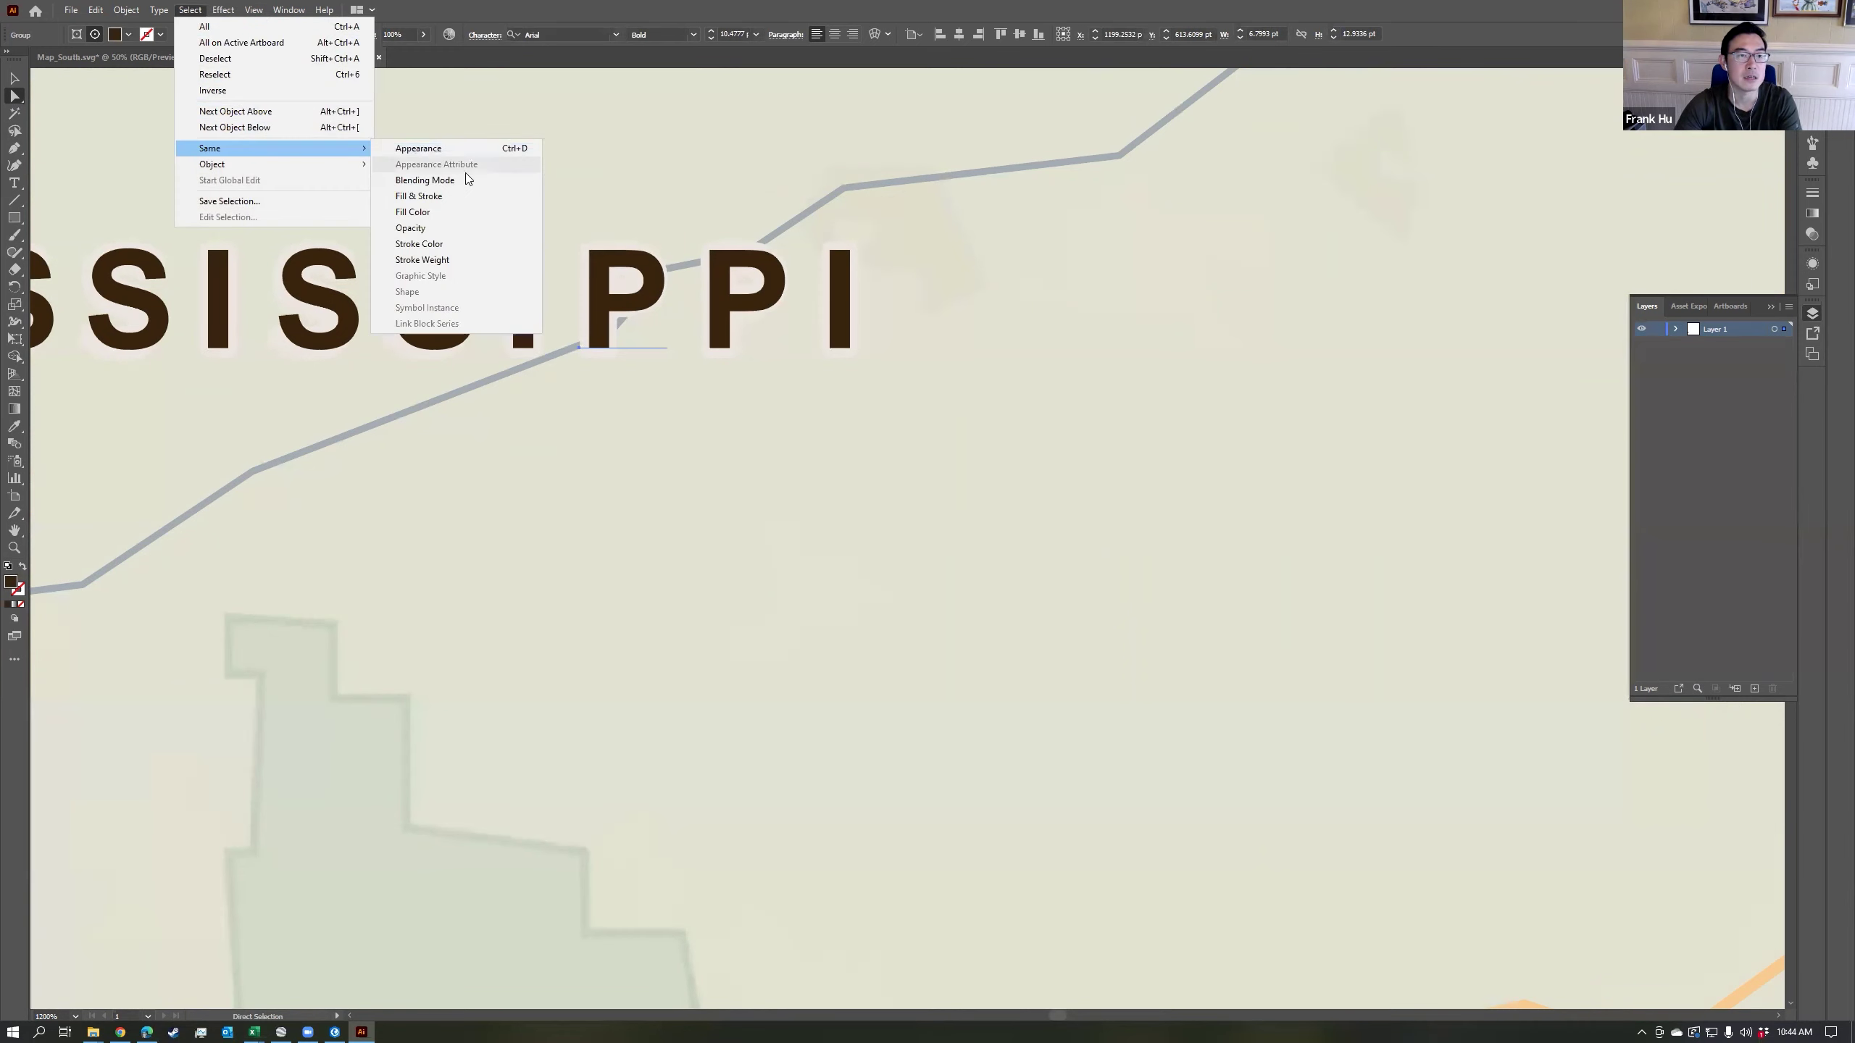
left_click(464, 220)
Create a new layer, move the selected state labels onto it, and clear the selection.
scroll(815, 360, "down", 8)
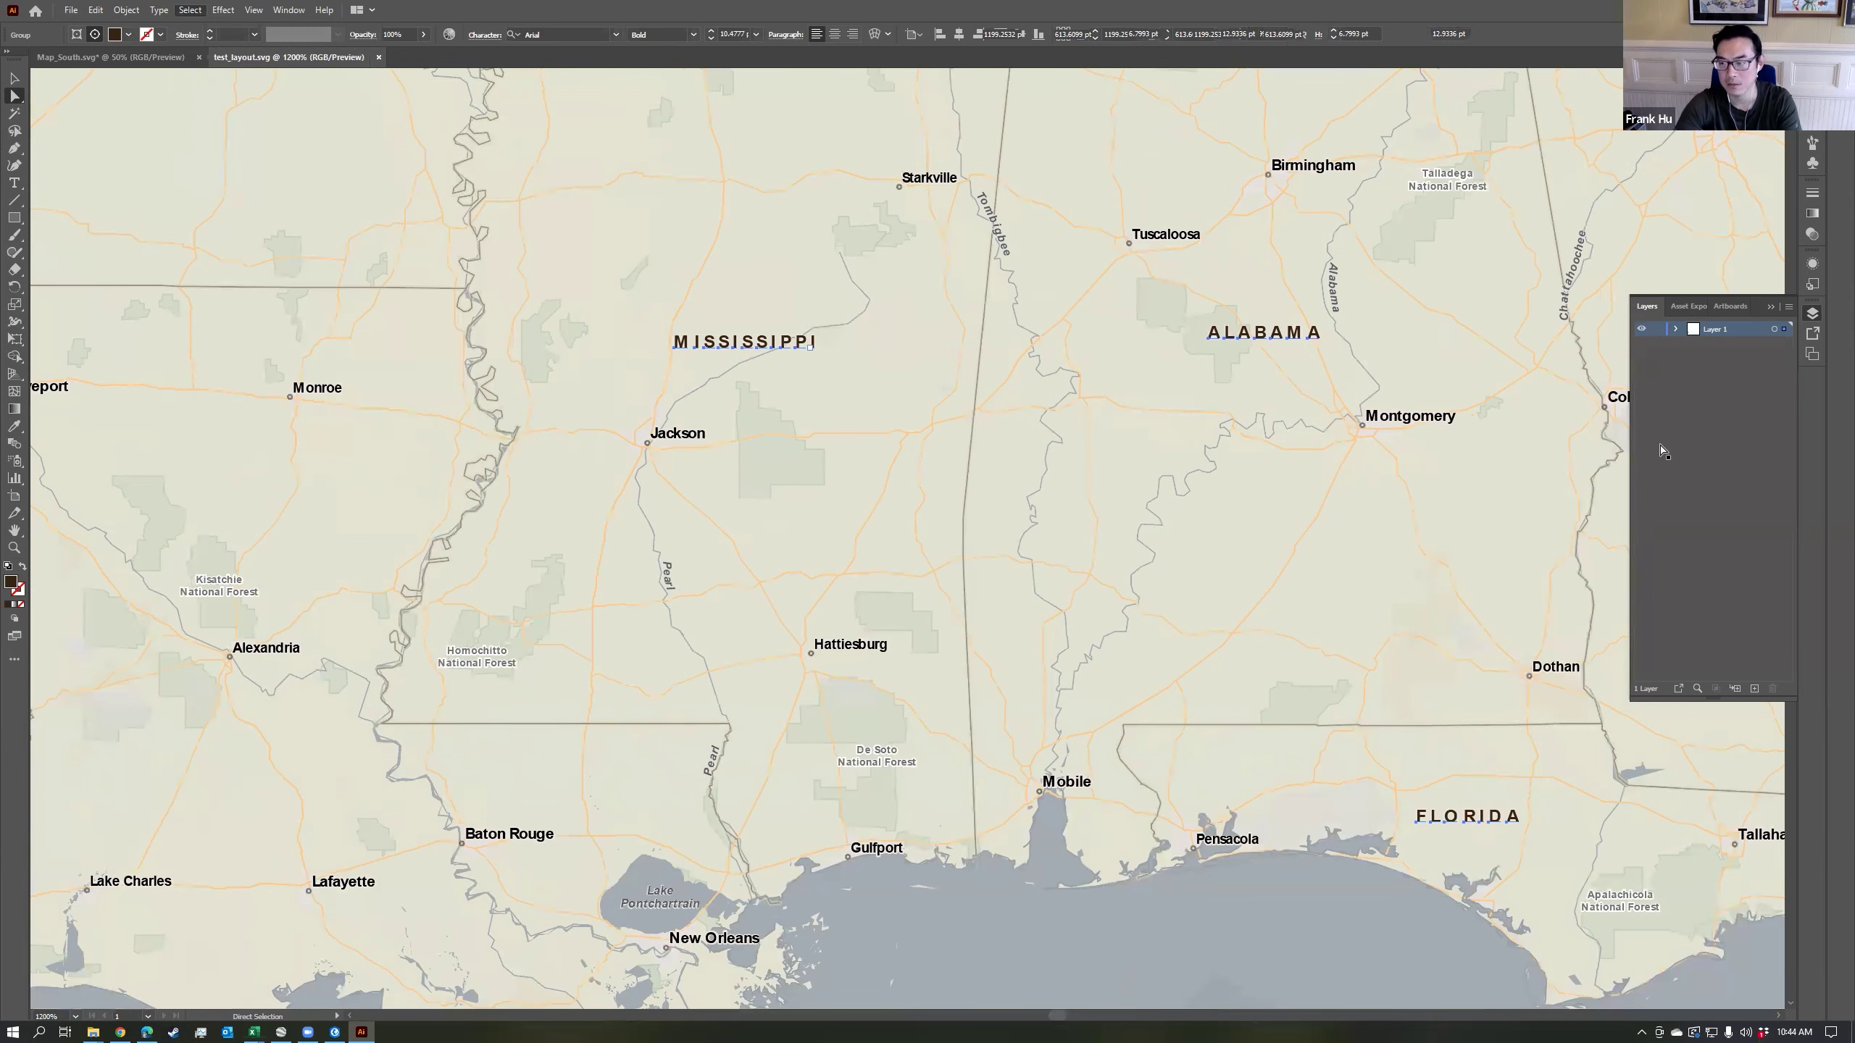
key("ctrl+l")
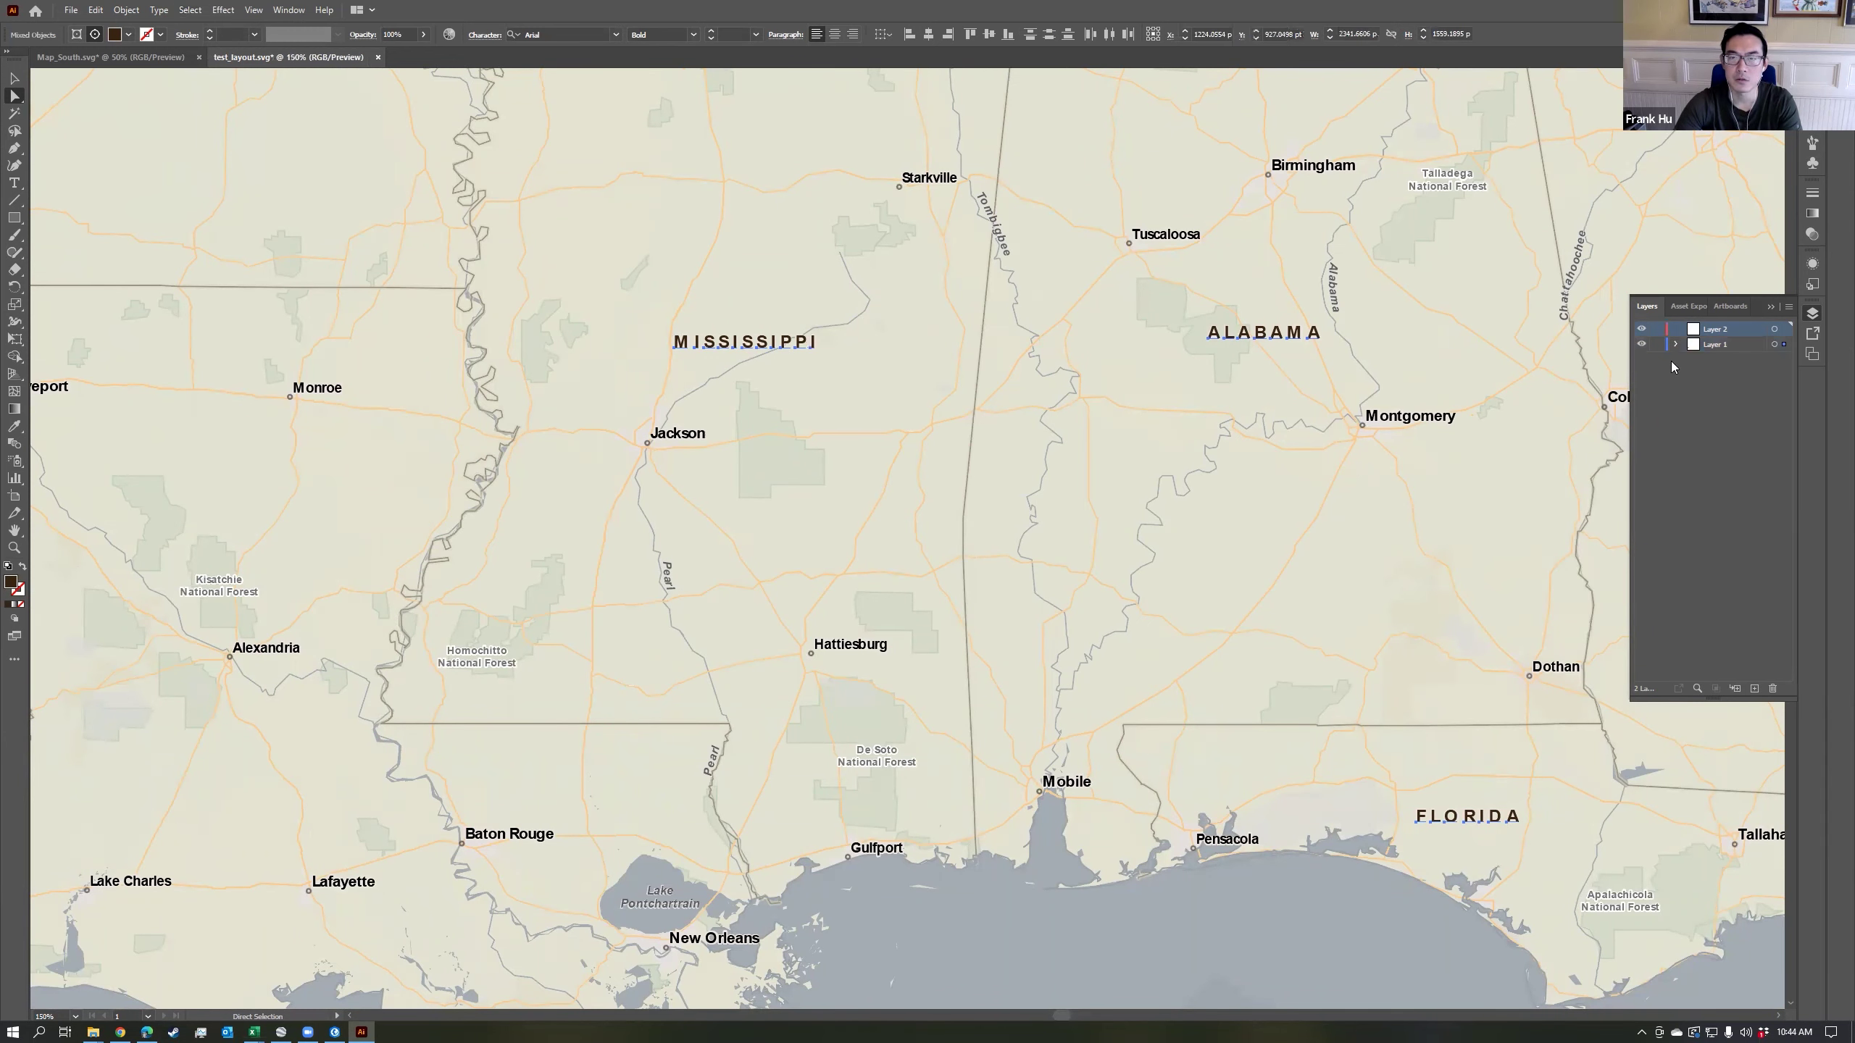
left_click_drag(1782, 348, 1783, 333)
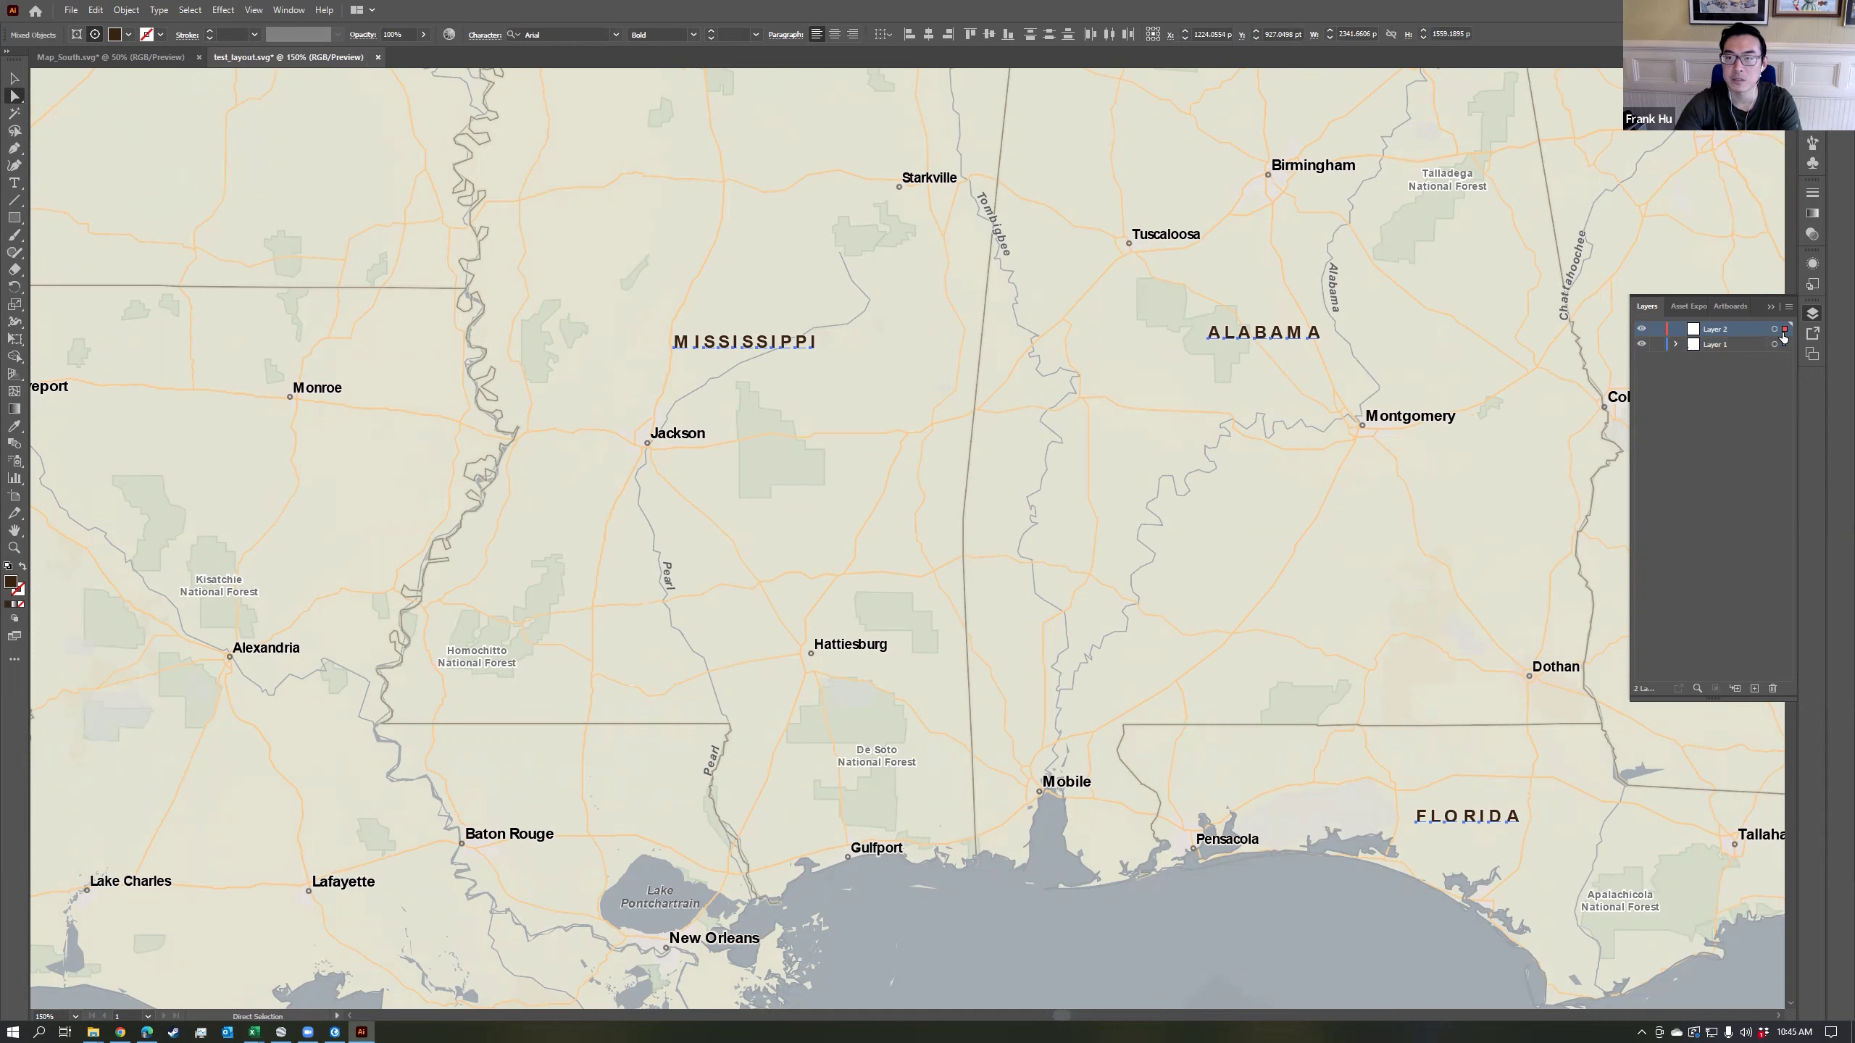
key("ctrl+shift+a")
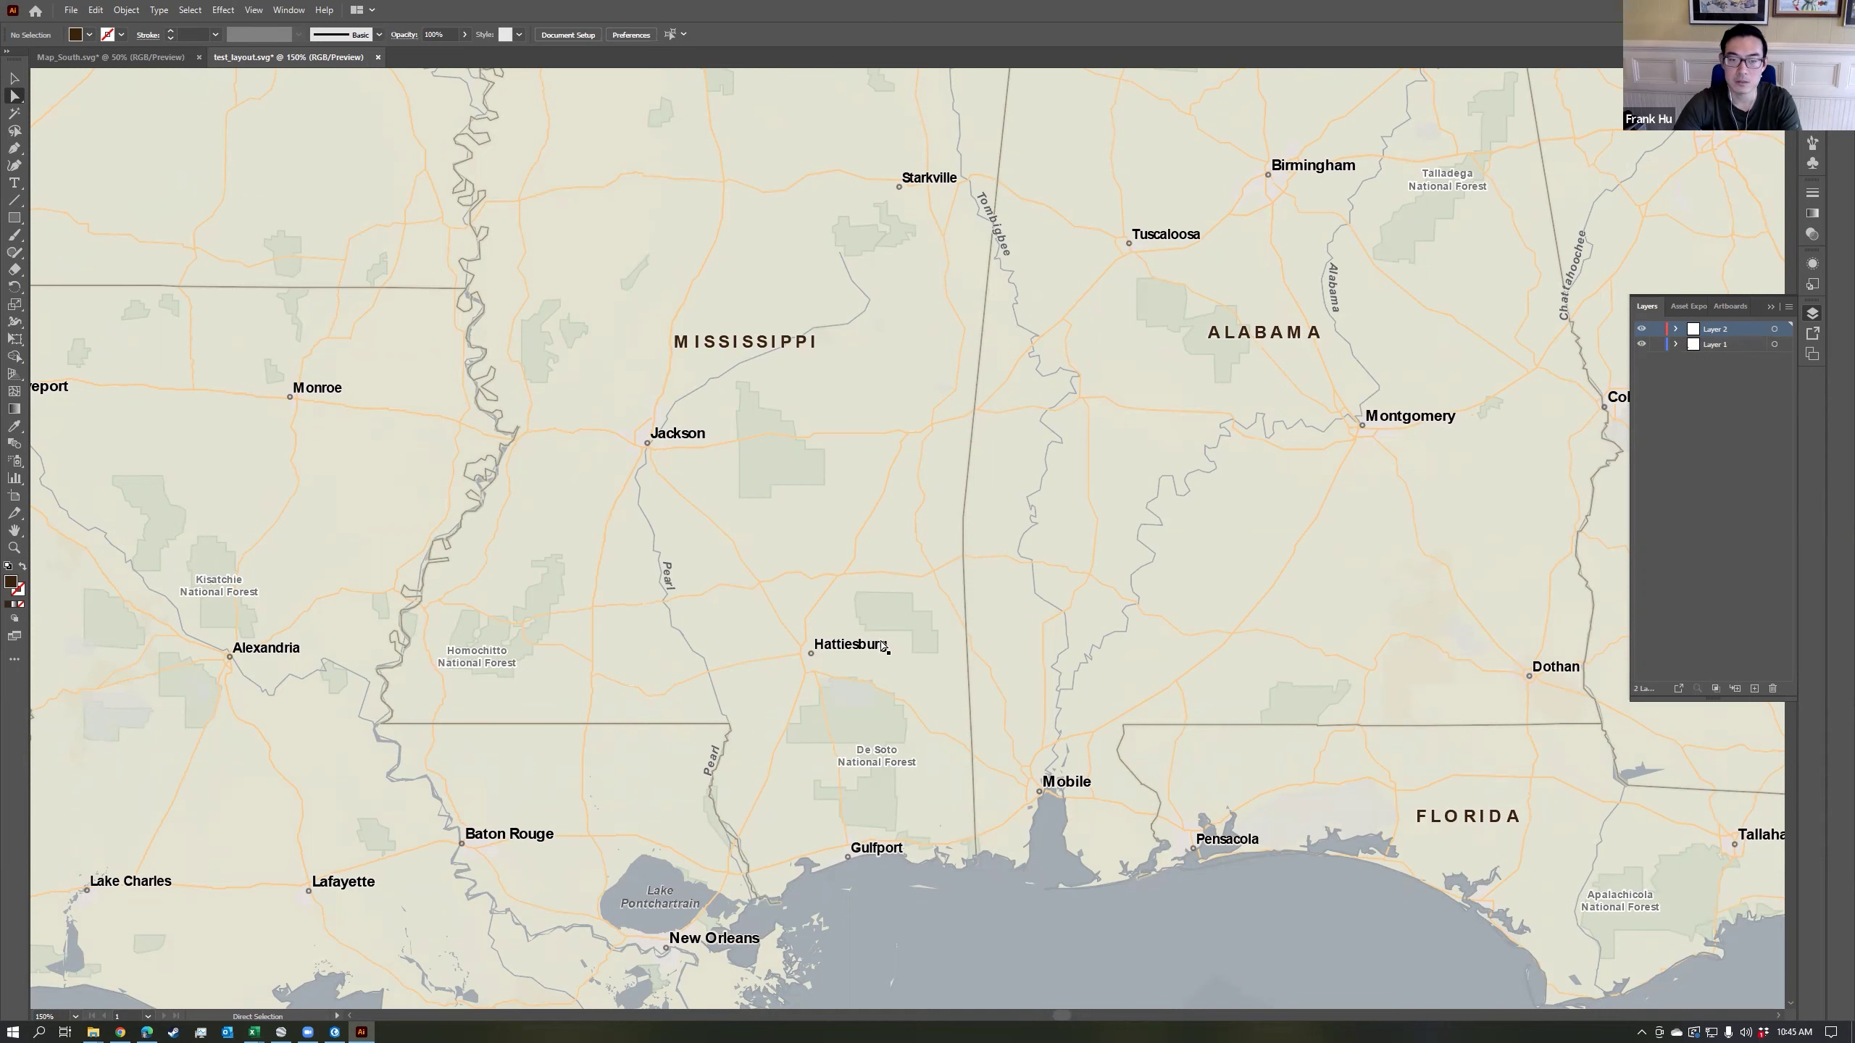
Select all text objects and move the labels other than the state names onto another new layer.
scroll(883, 648, "up", 4)
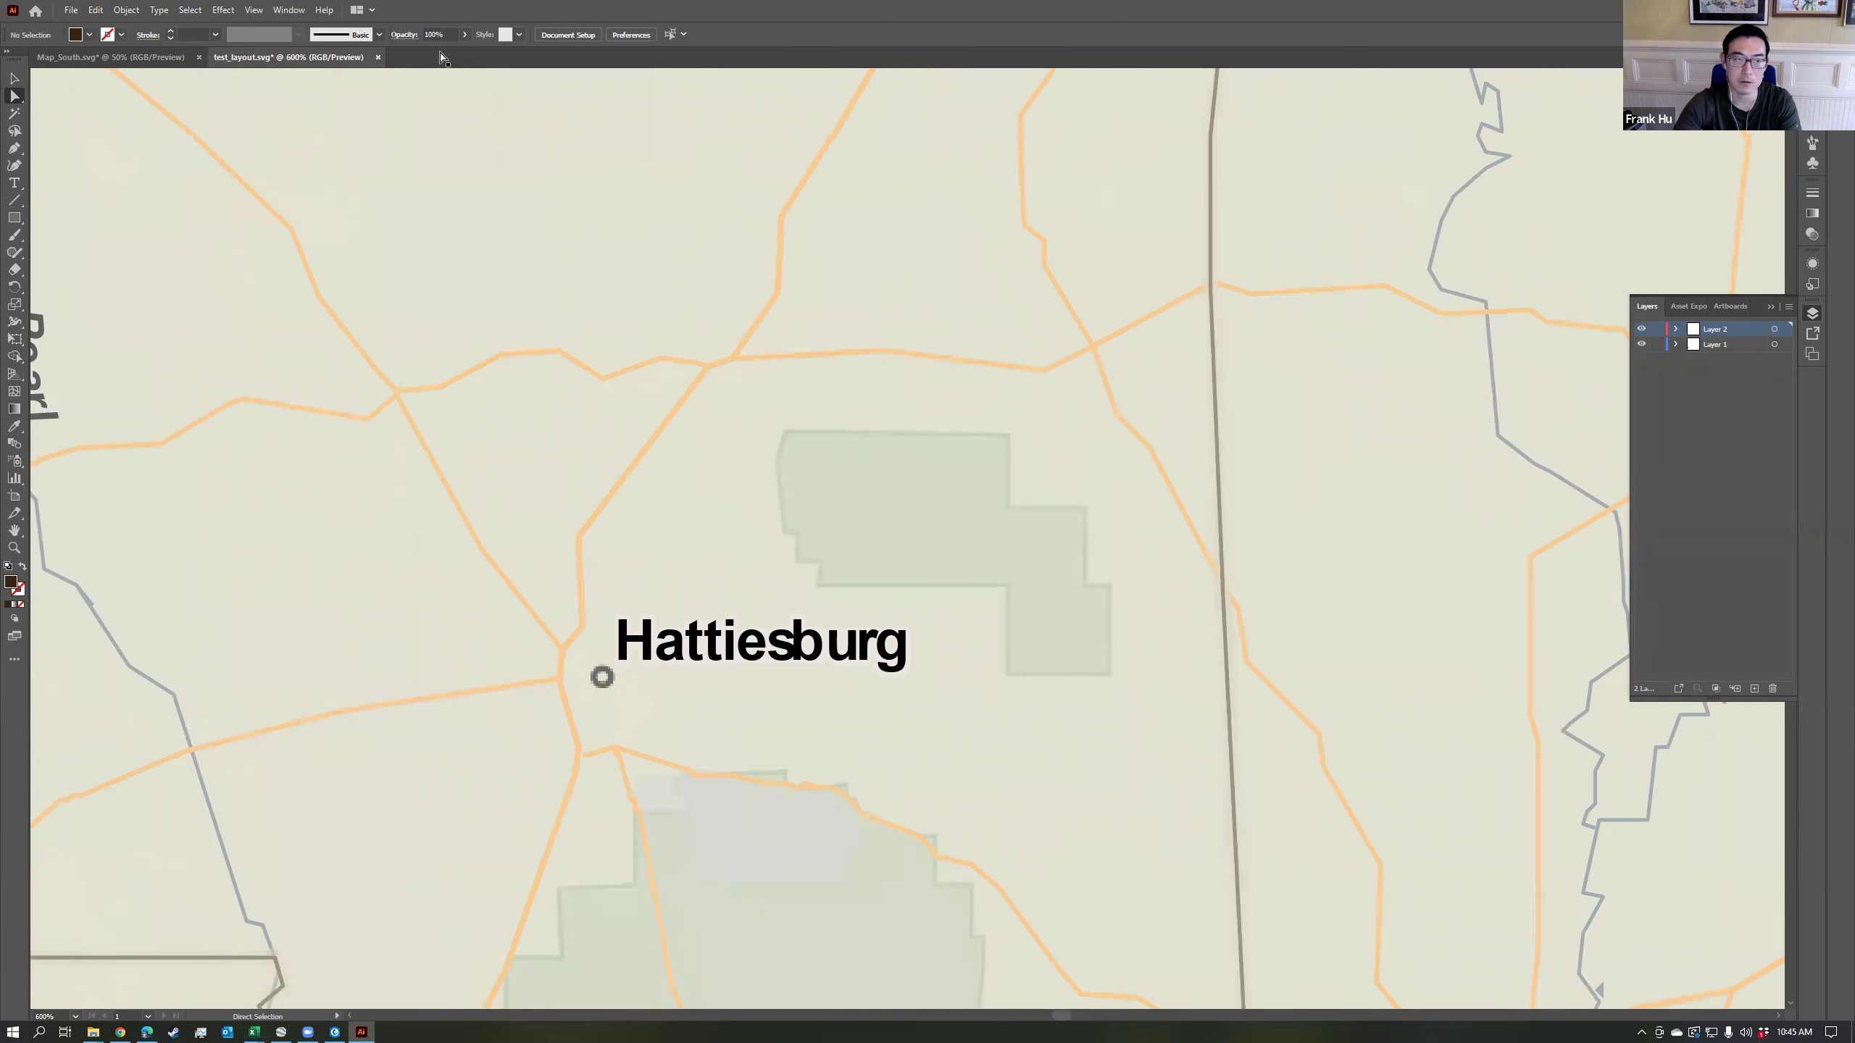
left_click(191, 10)
mouse_move(260, 162)
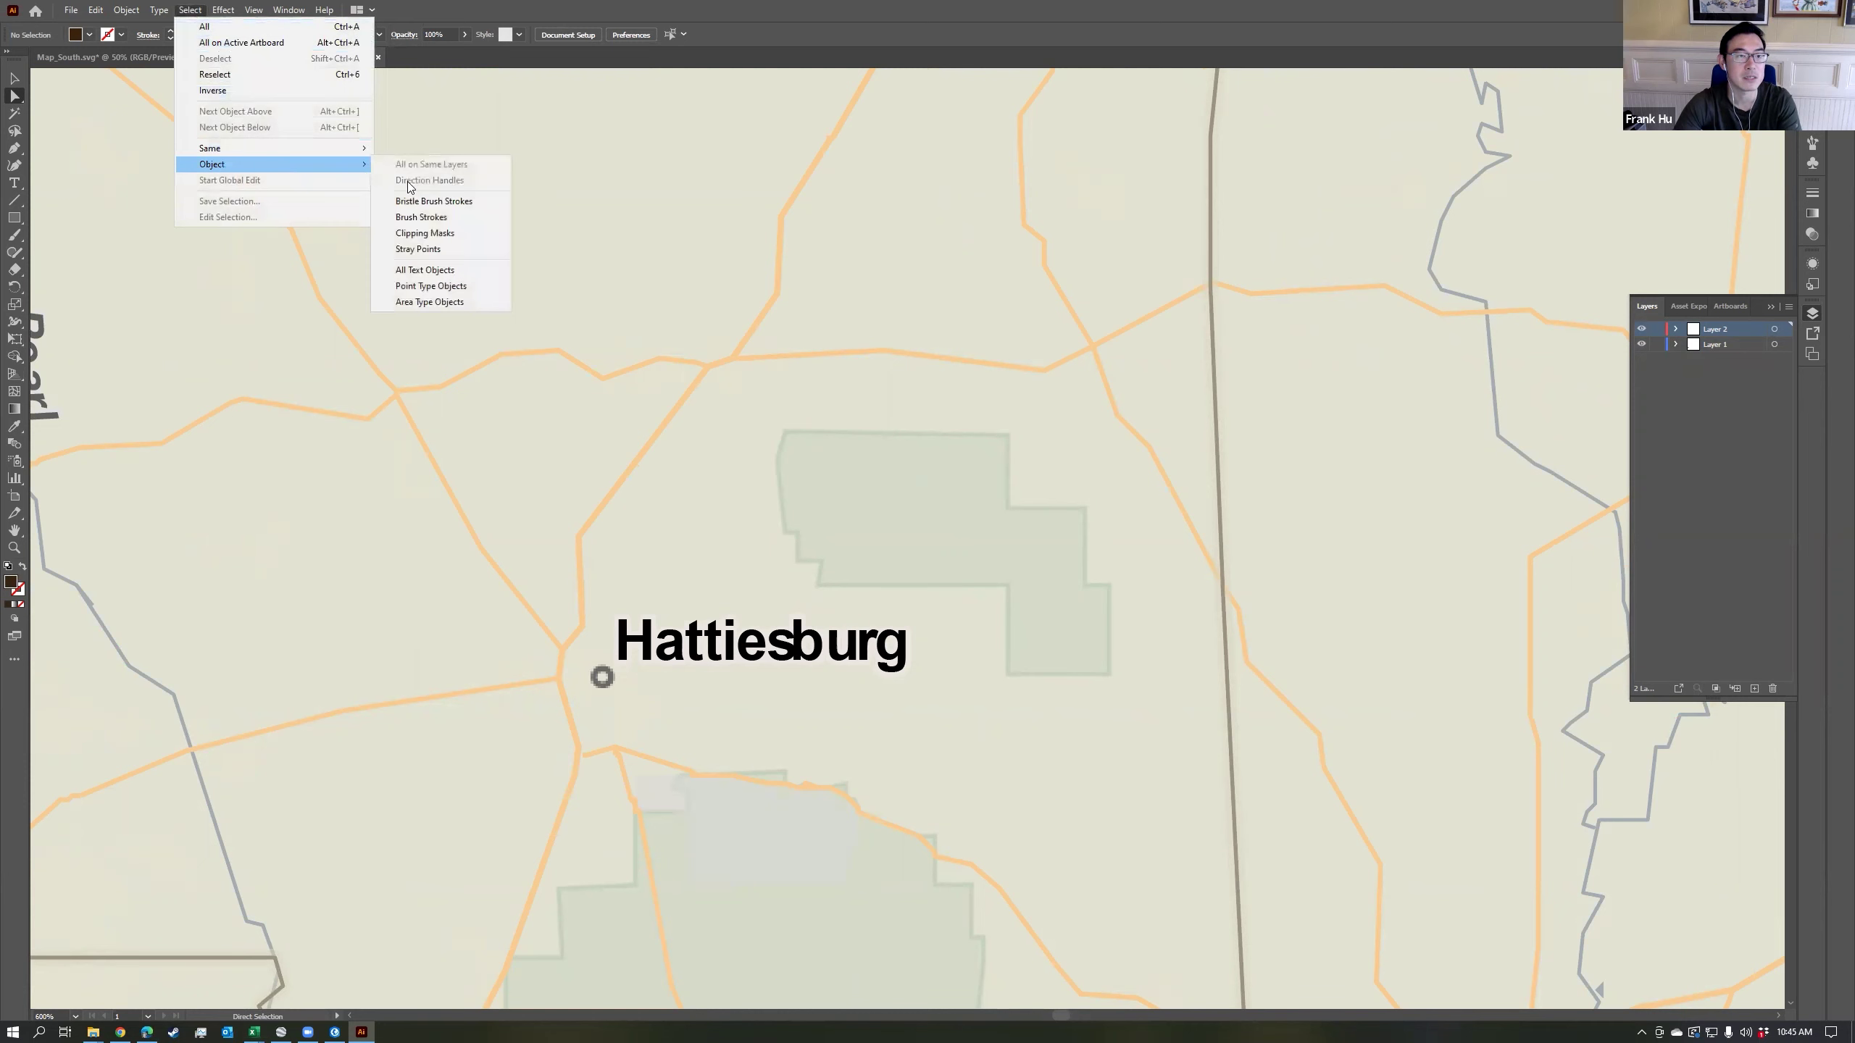
left_click(470, 271)
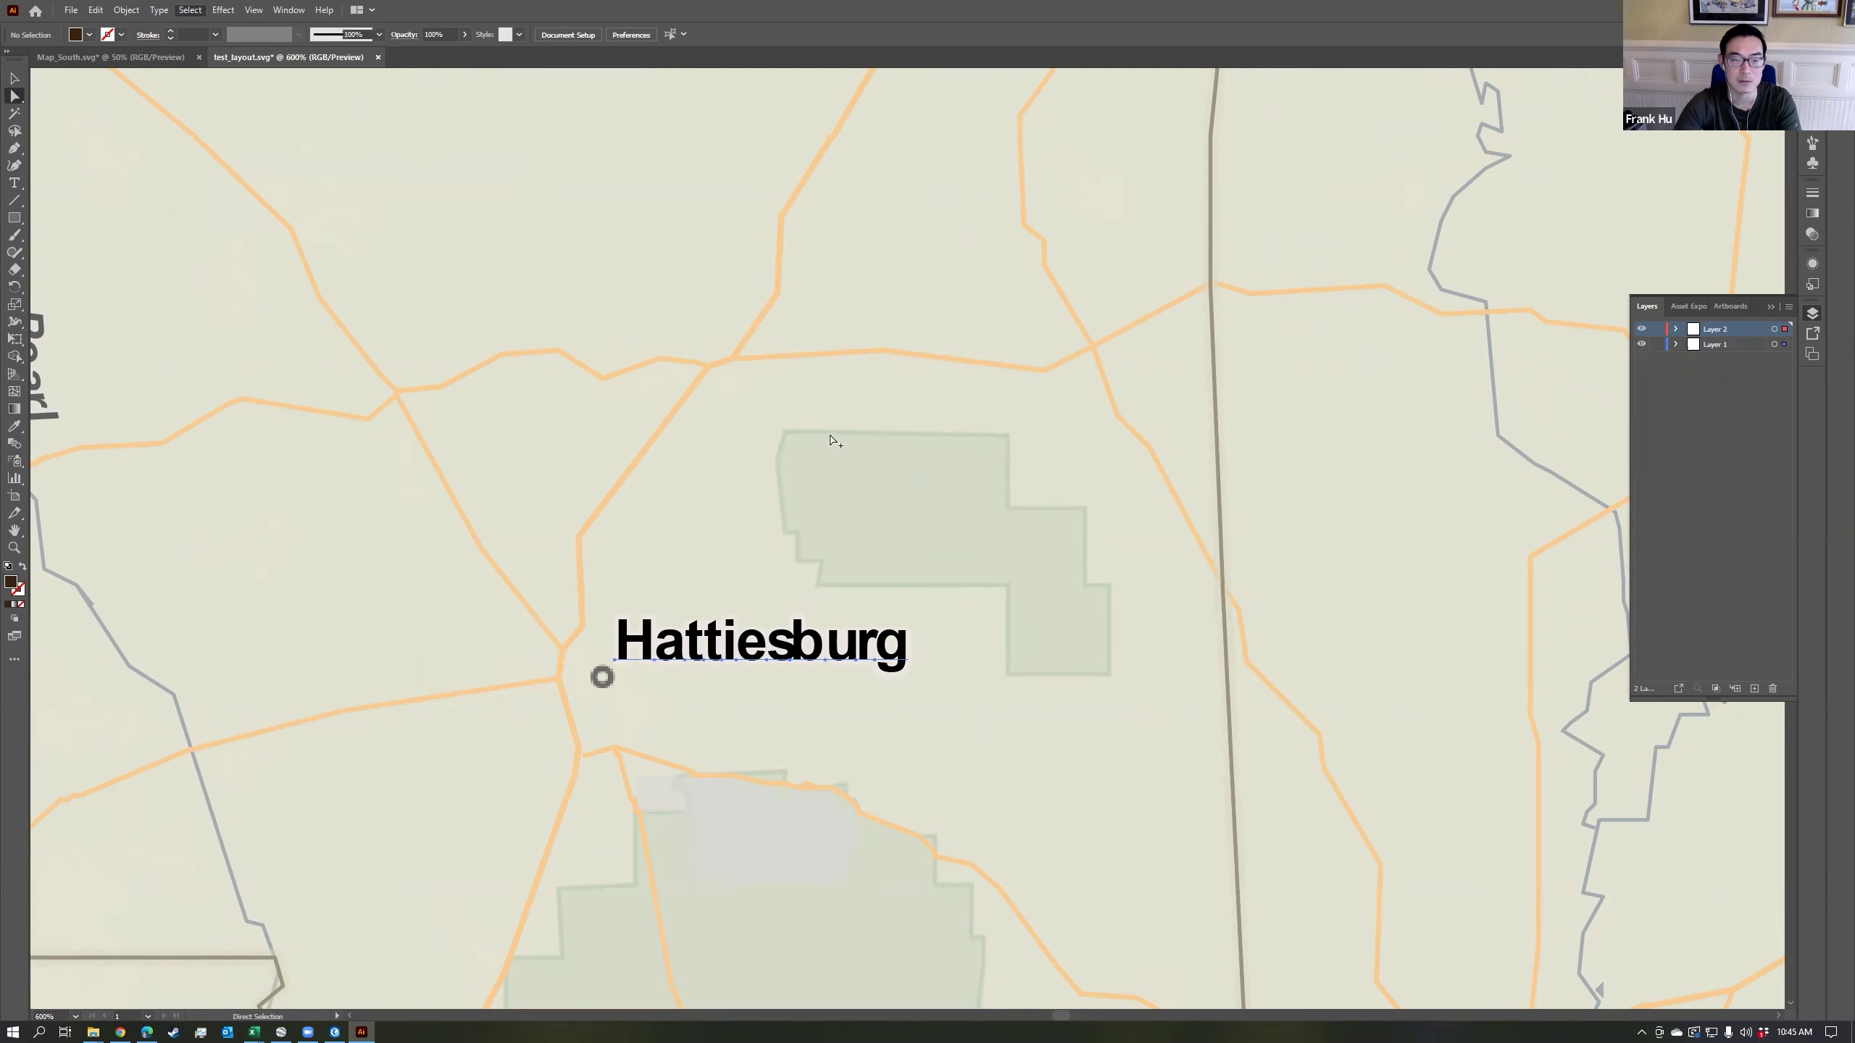
scroll(836, 431, "down", 1)
scroll(836, 426, "down", 2)
scroll(942, 438, "down", 1)
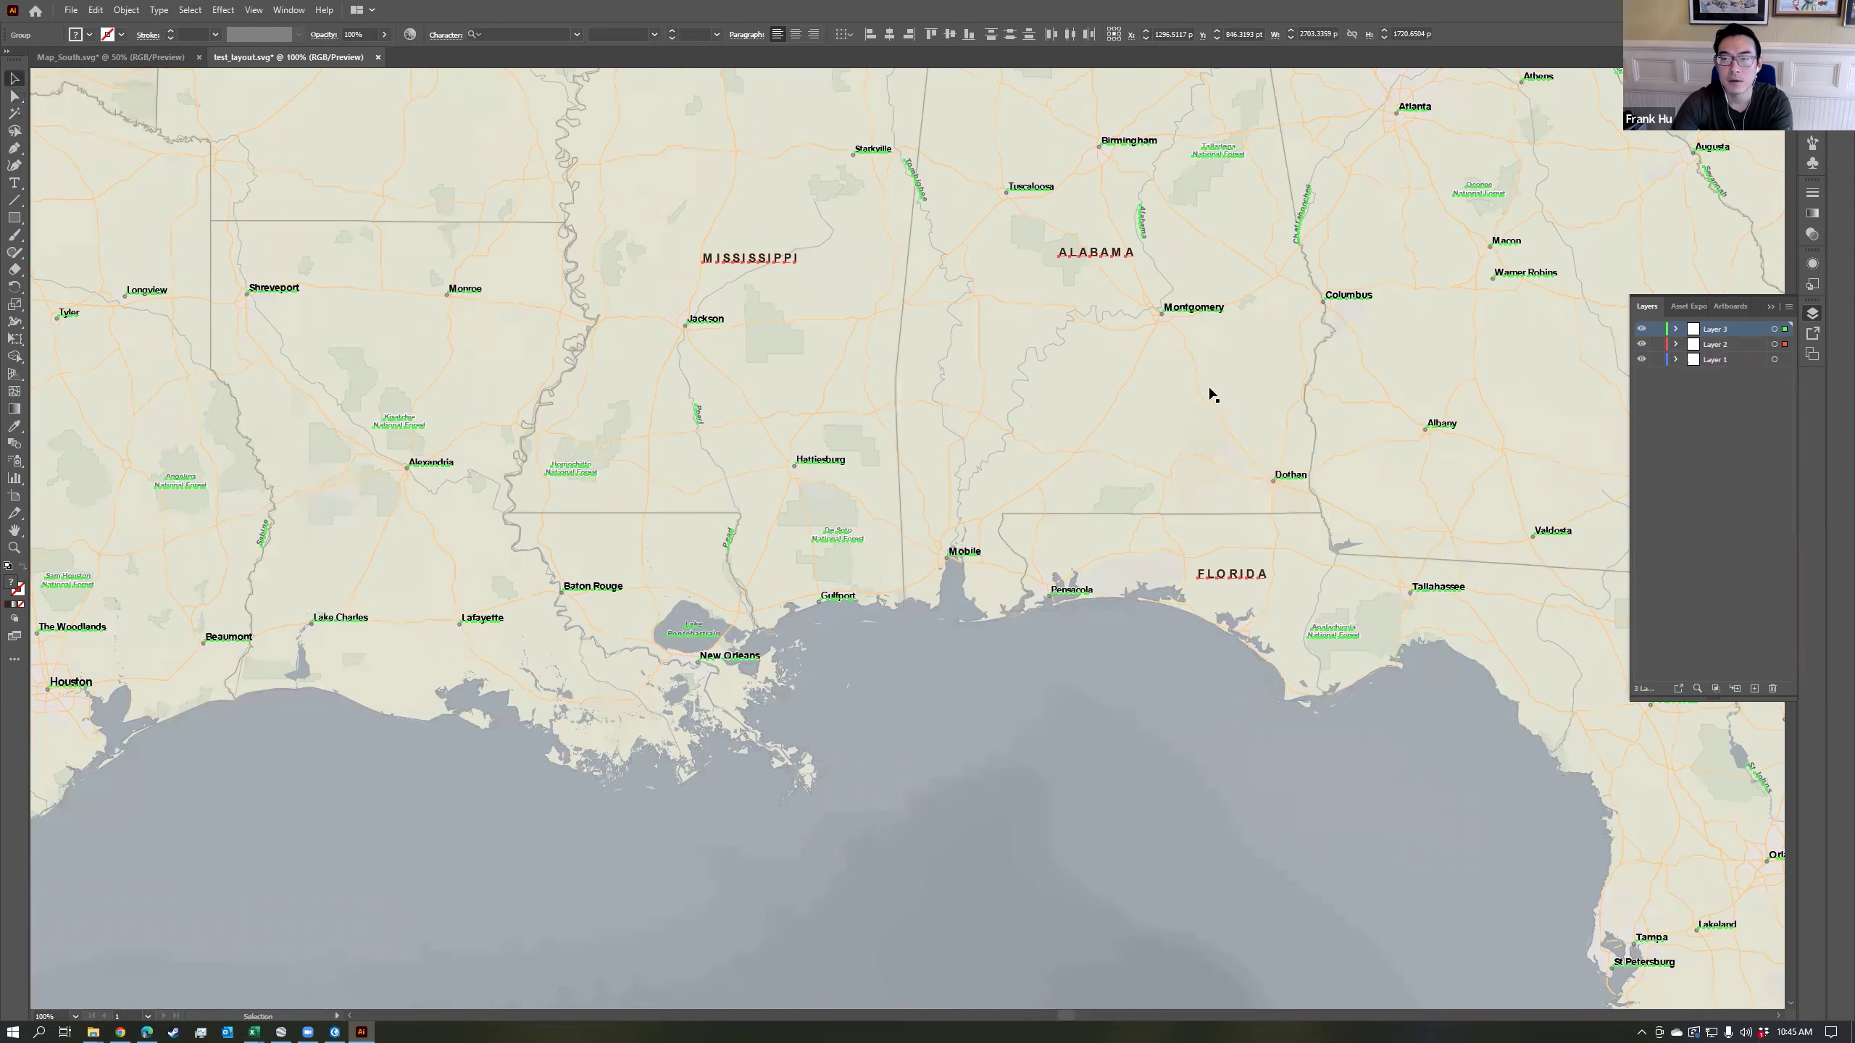
Lock Layer 1 with the base artwork and set the state labels on Layer 2 in the Gotham Ultra font.
left_click(1657, 359)
left_click(1354, 410)
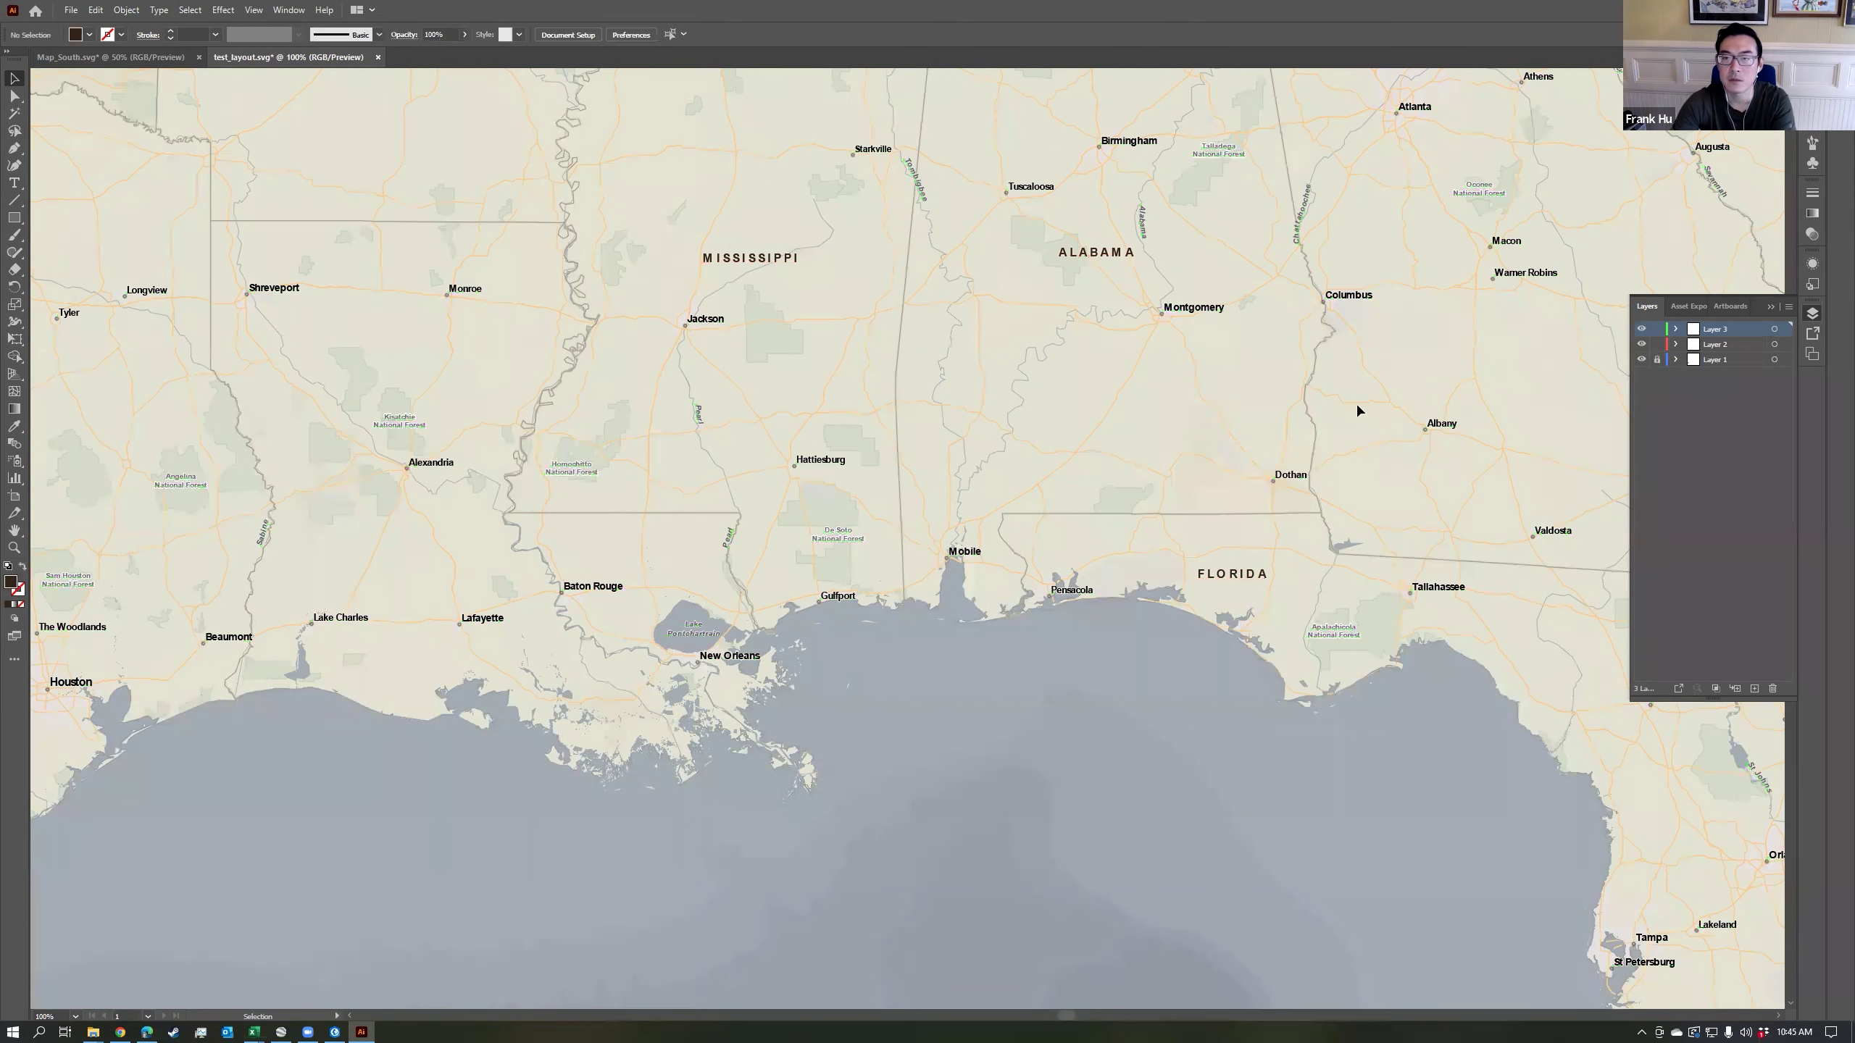
left_click(1774, 344)
left_click_drag(1035, 435, 946, 486)
left_click(575, 36)
left_click(576, 34)
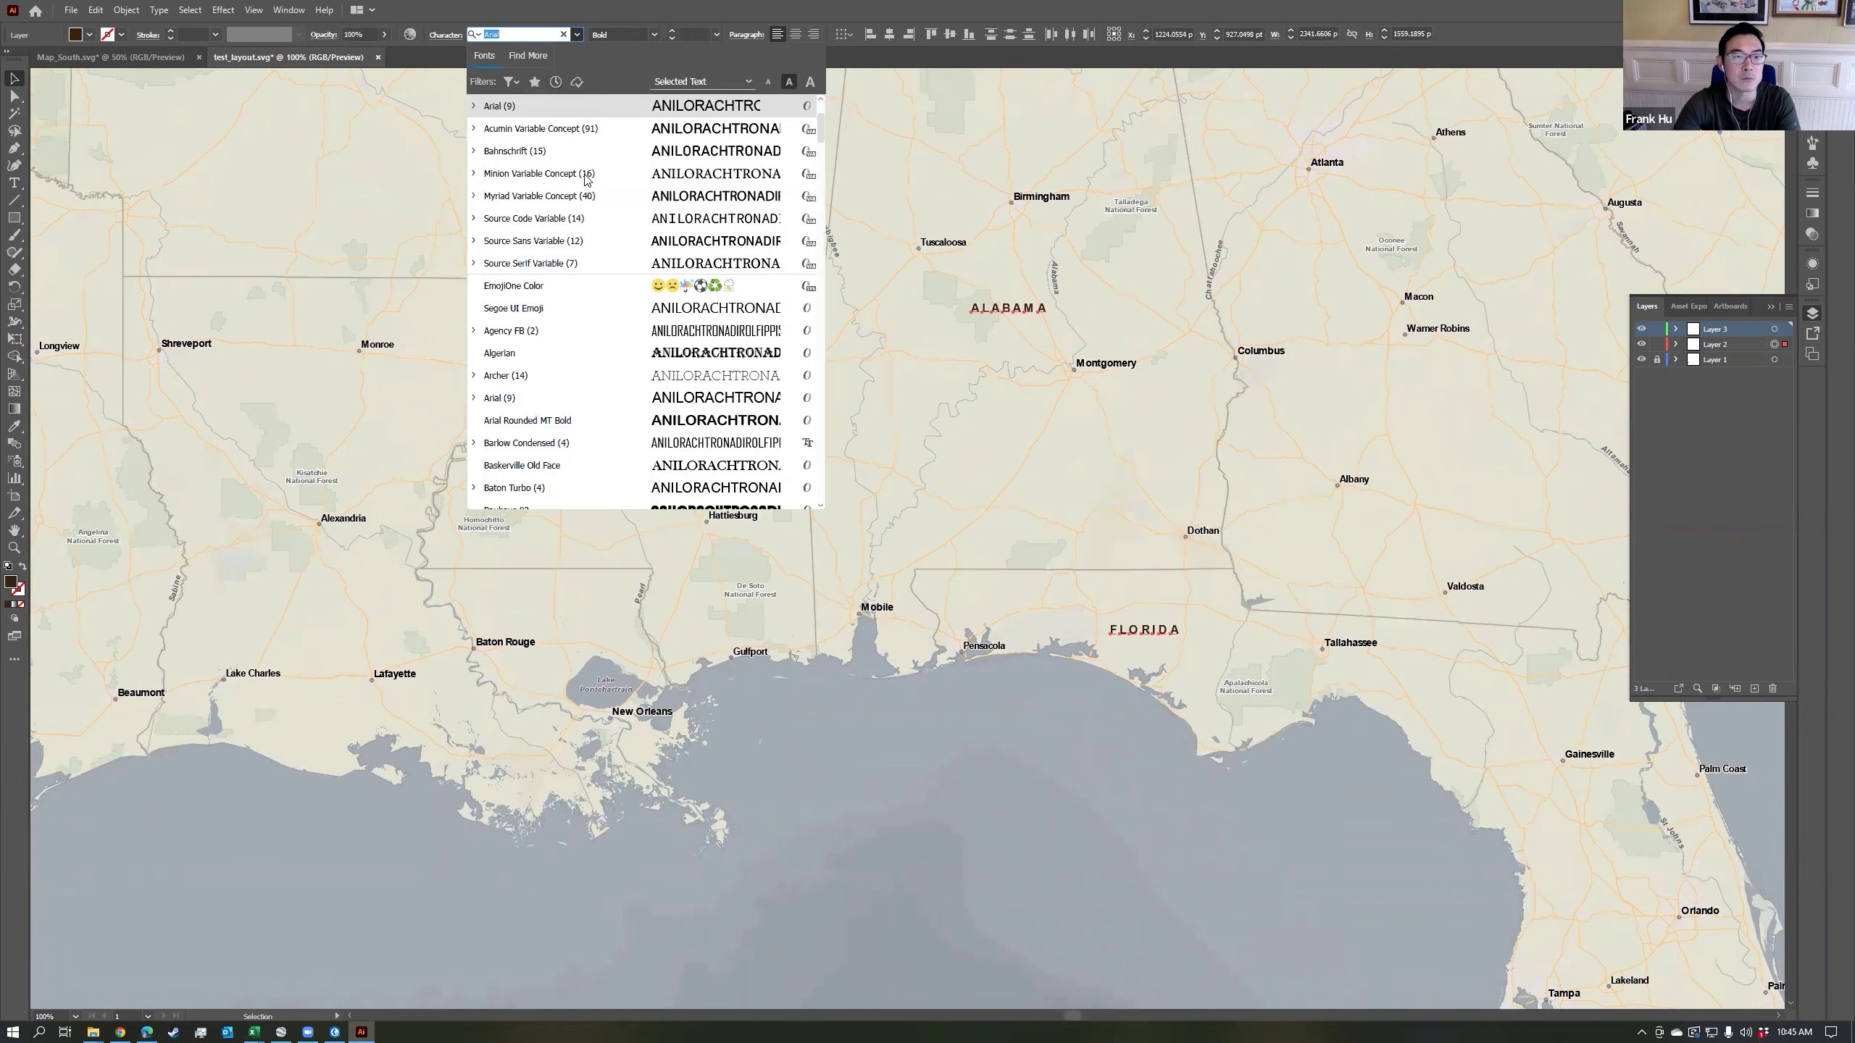
scroll(512, 402, "up", 2)
left_click(475, 151)
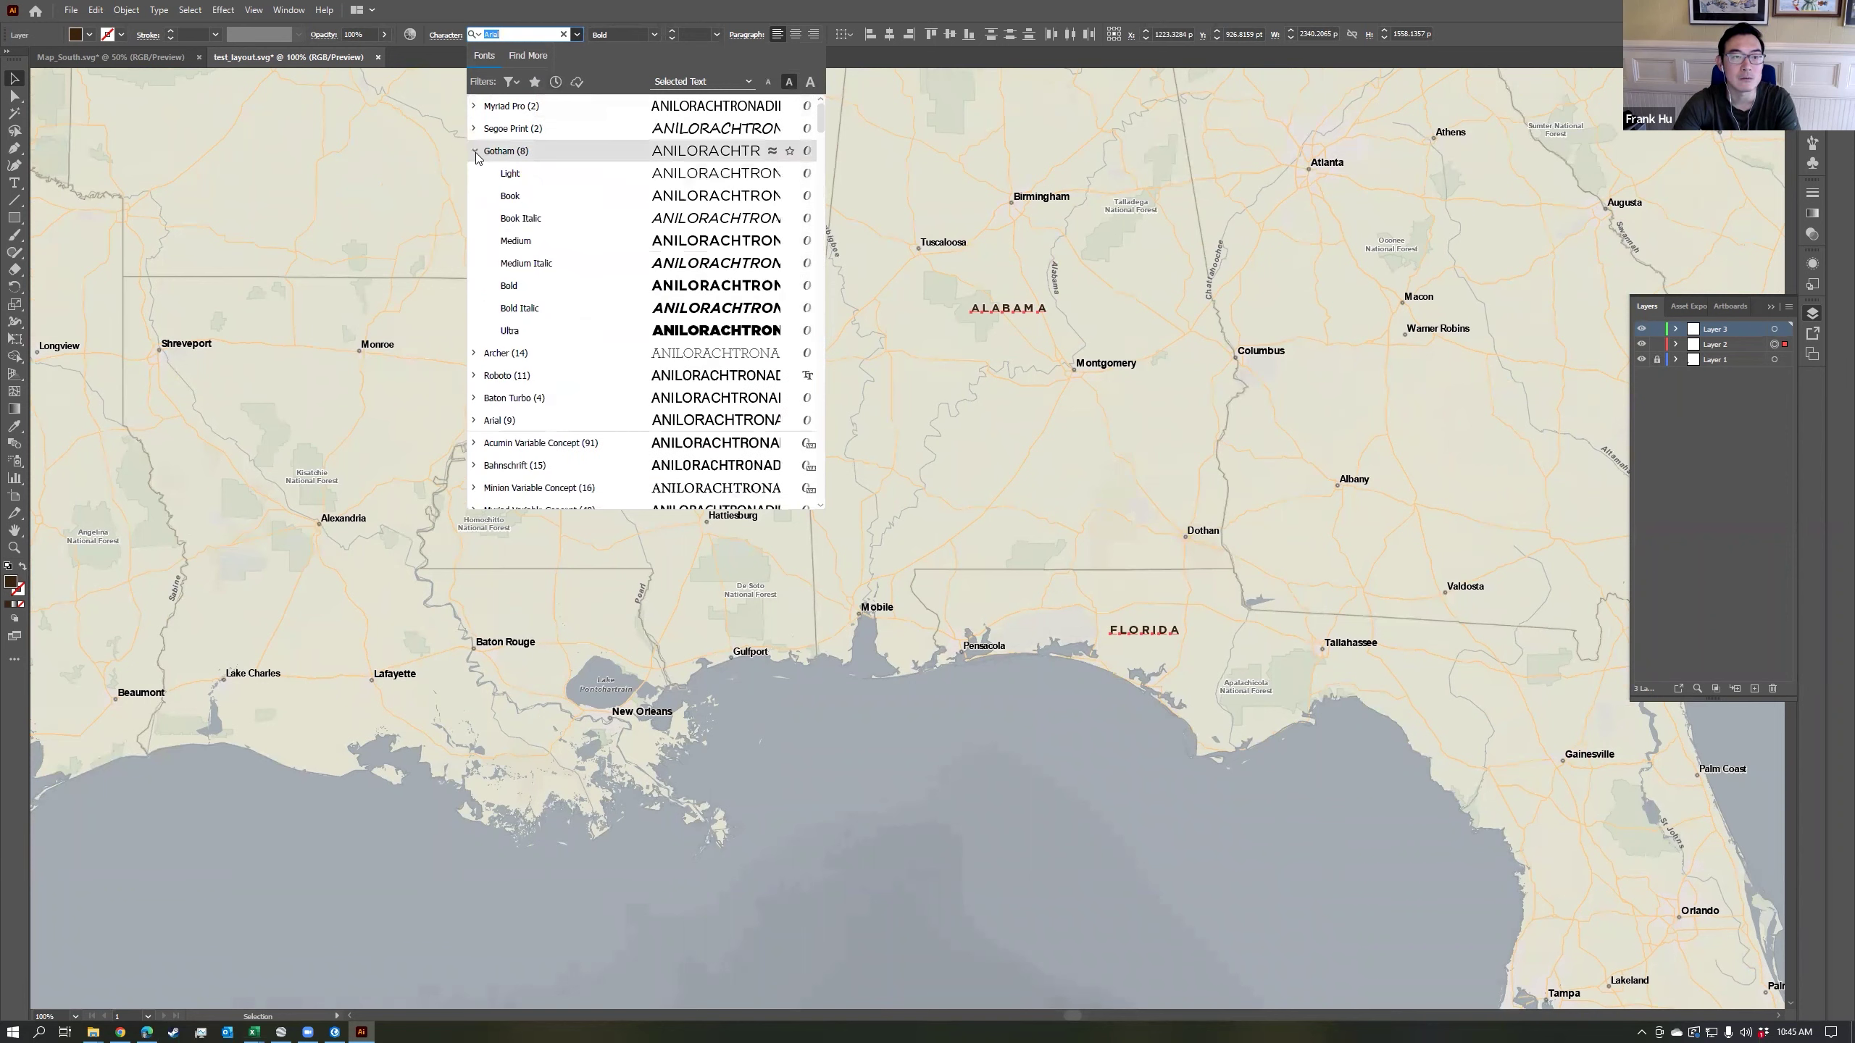
left_click(533, 330)
left_click_drag(1016, 436, 944, 476)
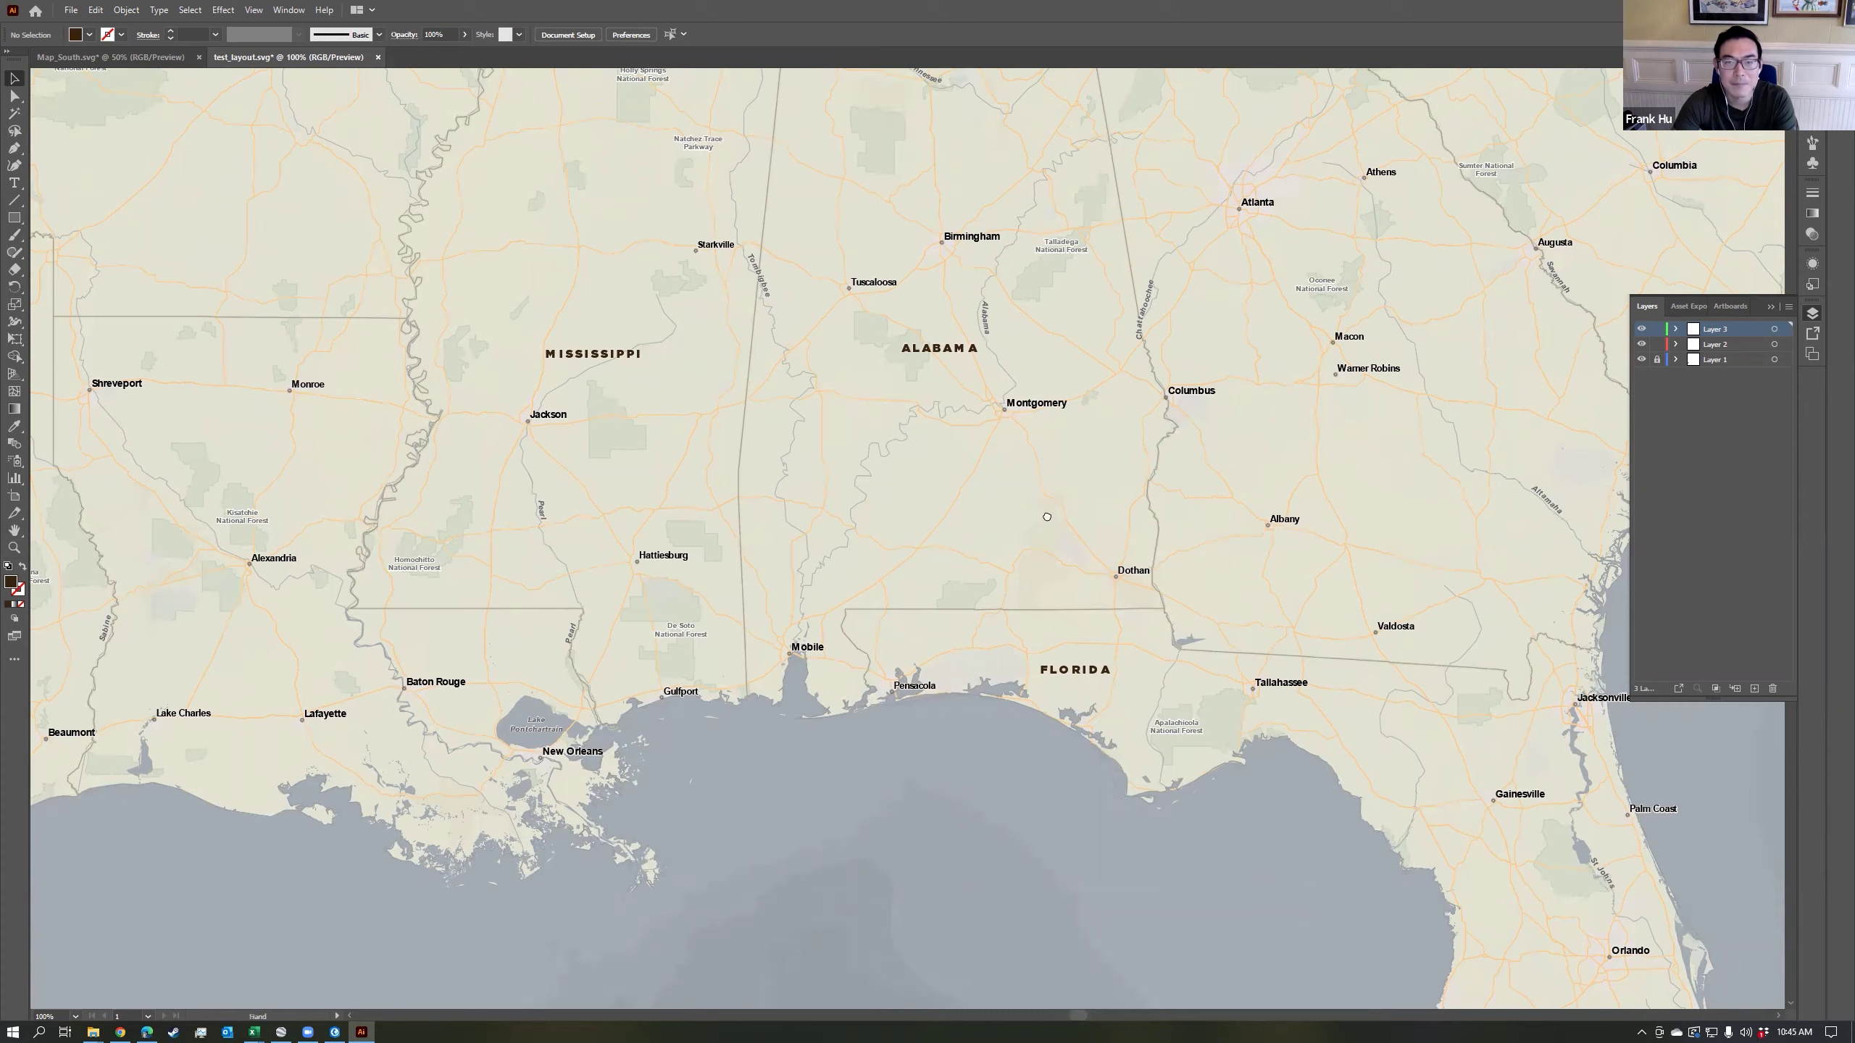
scroll(1037, 561, "up", 2)
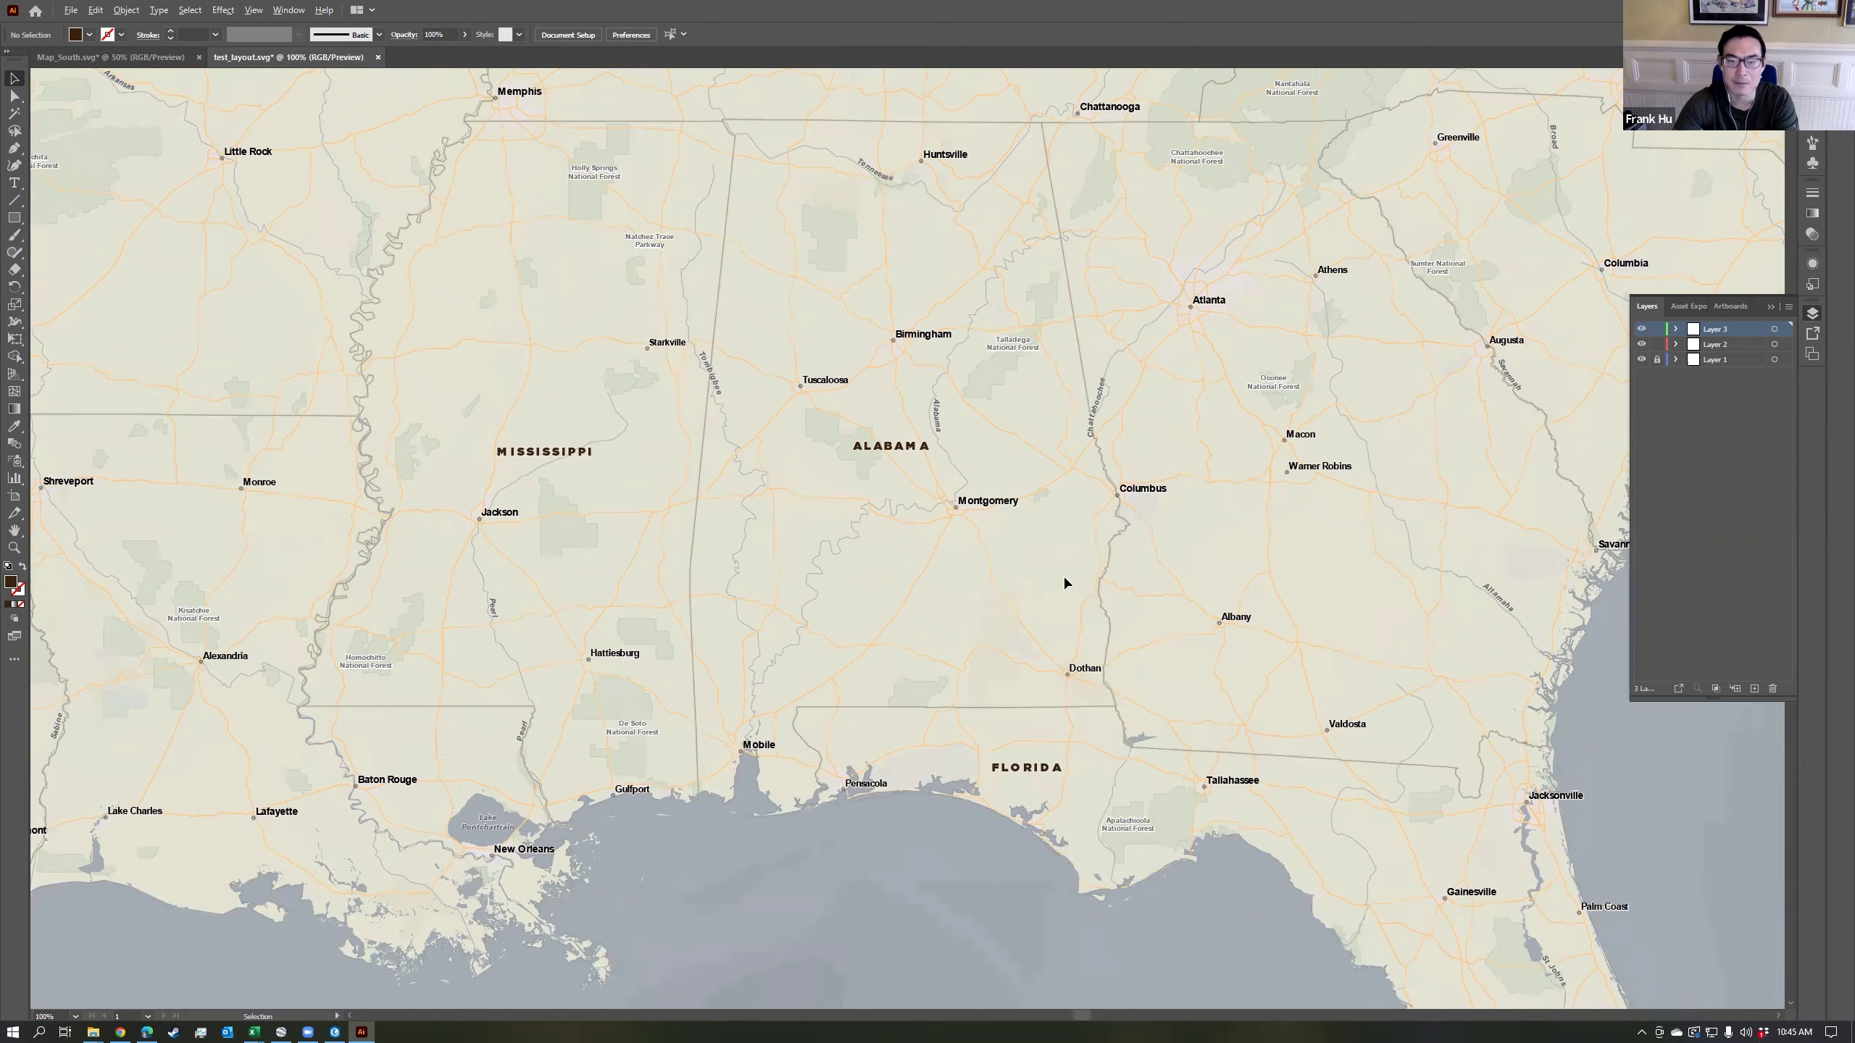
scroll(1064, 583, "down", 1)
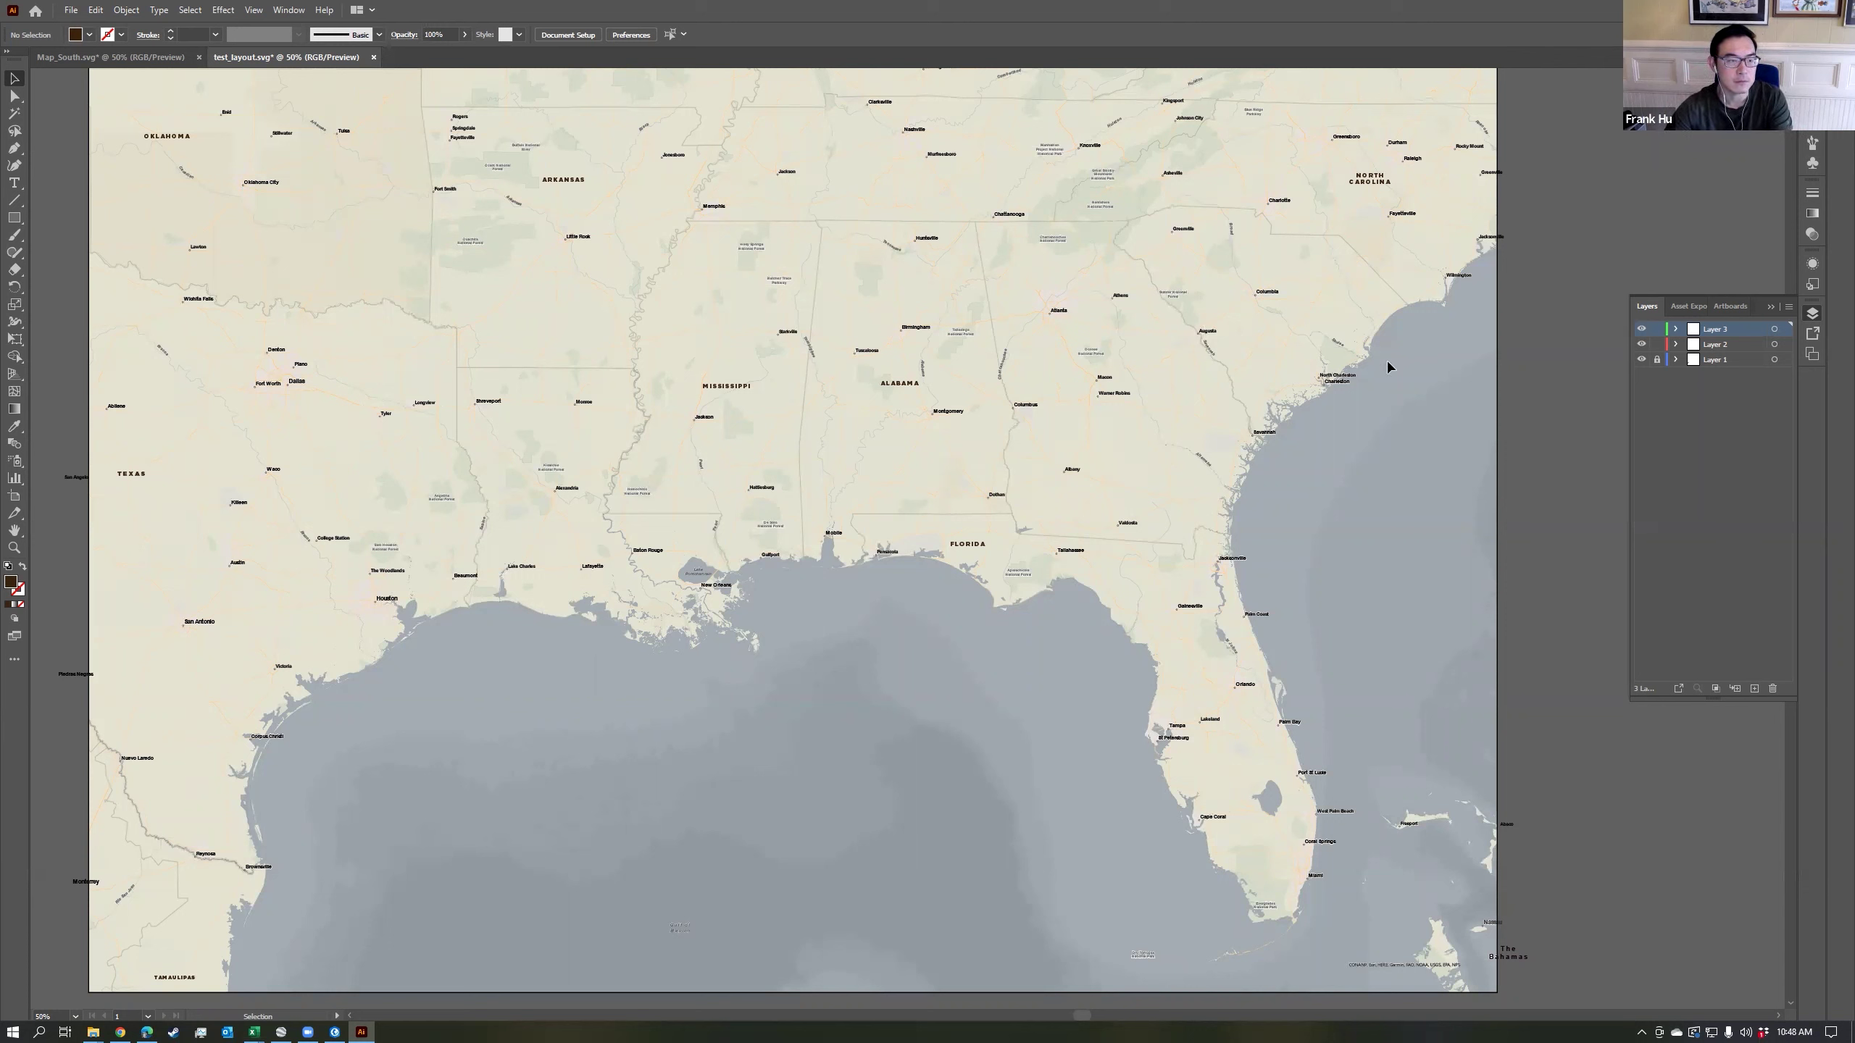
key("space")
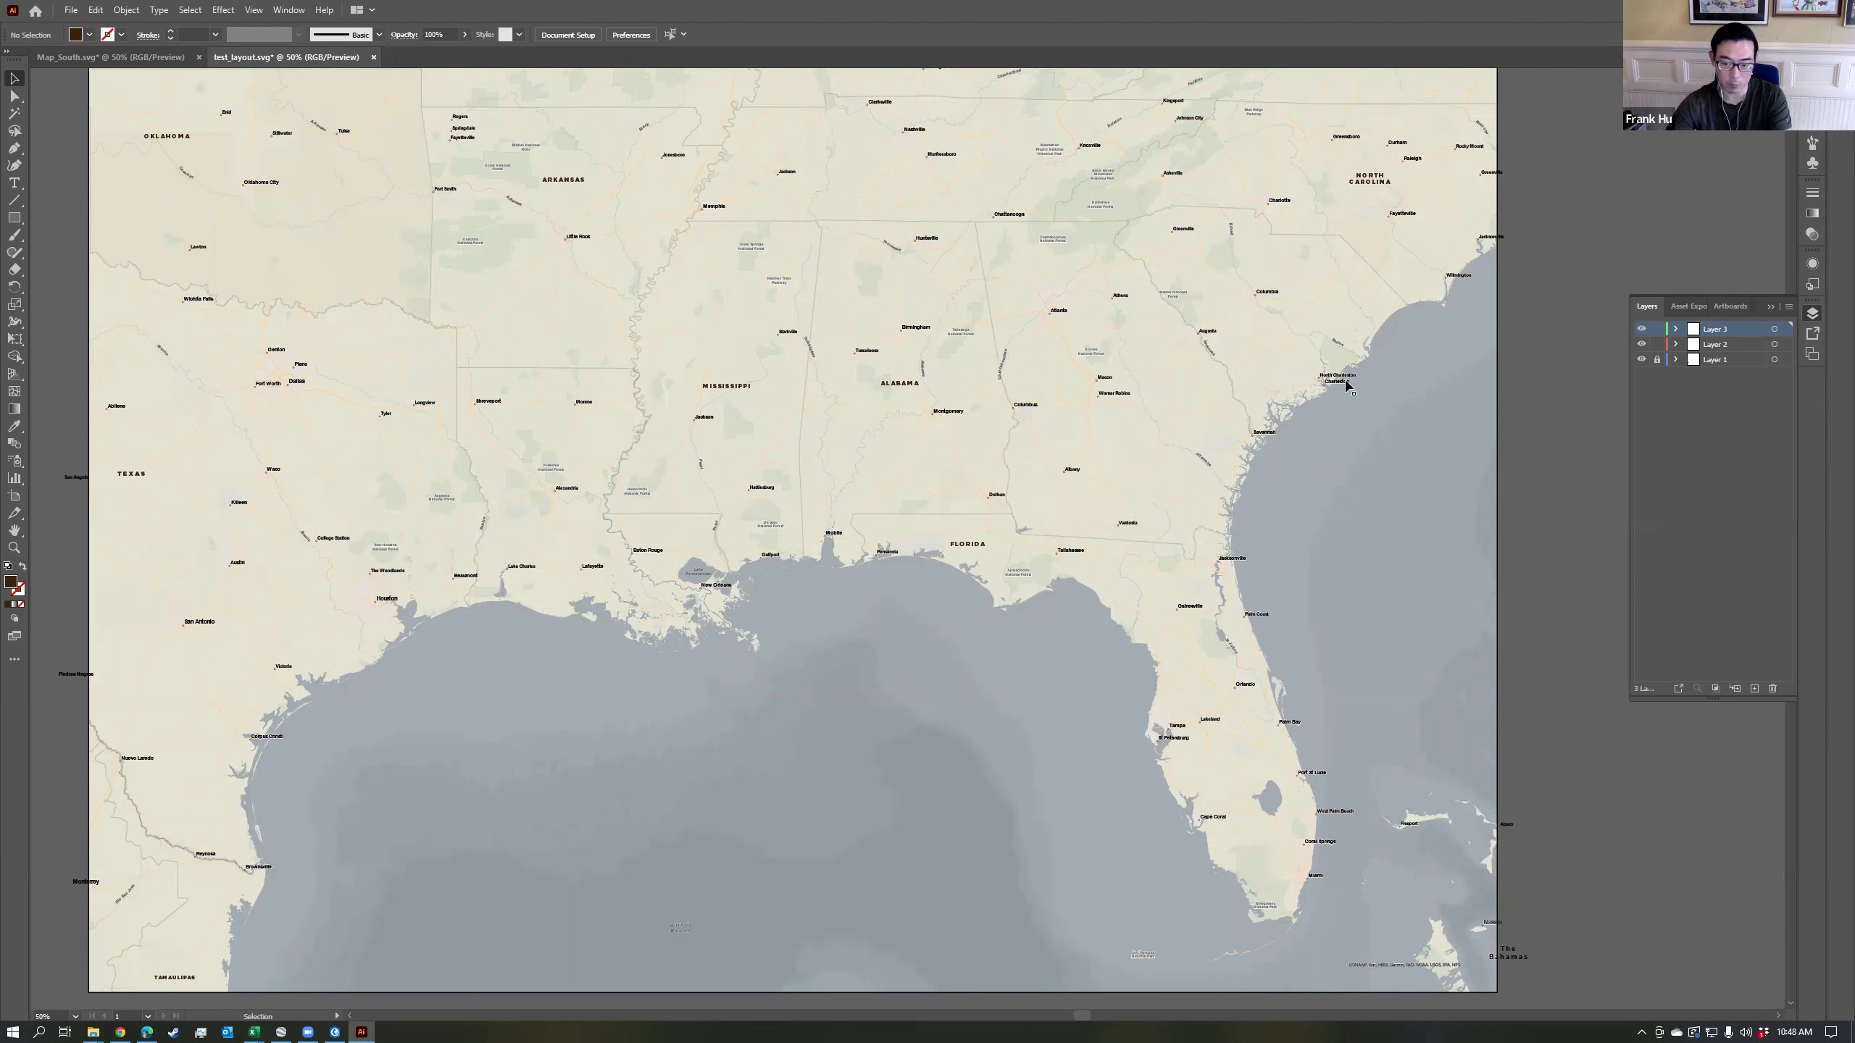